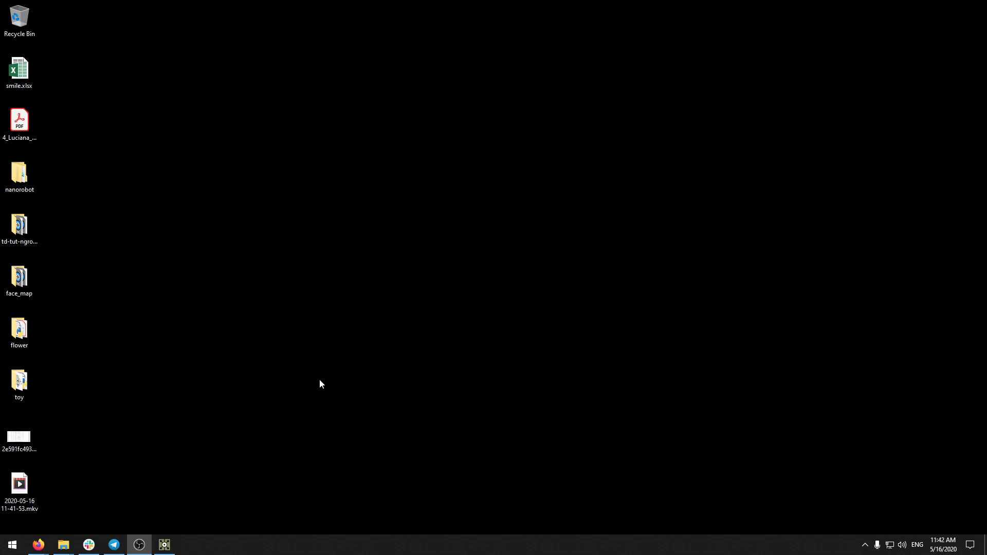
Step: Open a file browser window and go to the 02 WORKS folder on the EXTERNAL 2 (Y:) drive
key("super+e")
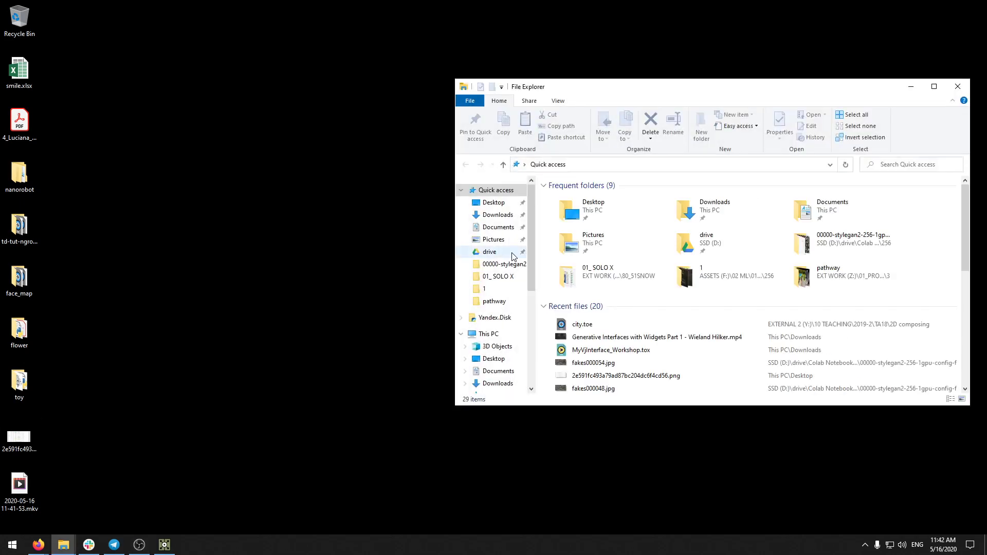
left_click_drag(646, 89, 495, 41)
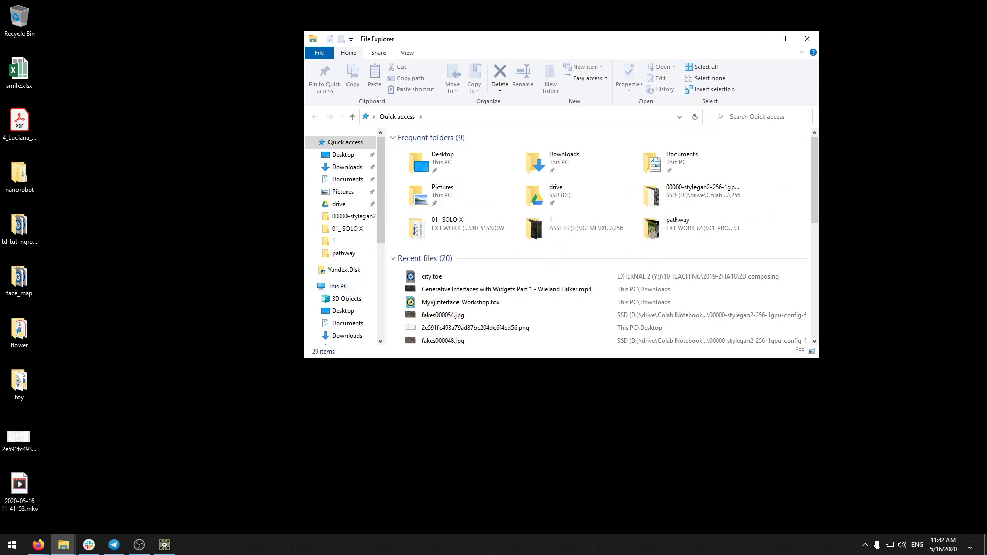
left_click(338, 286)
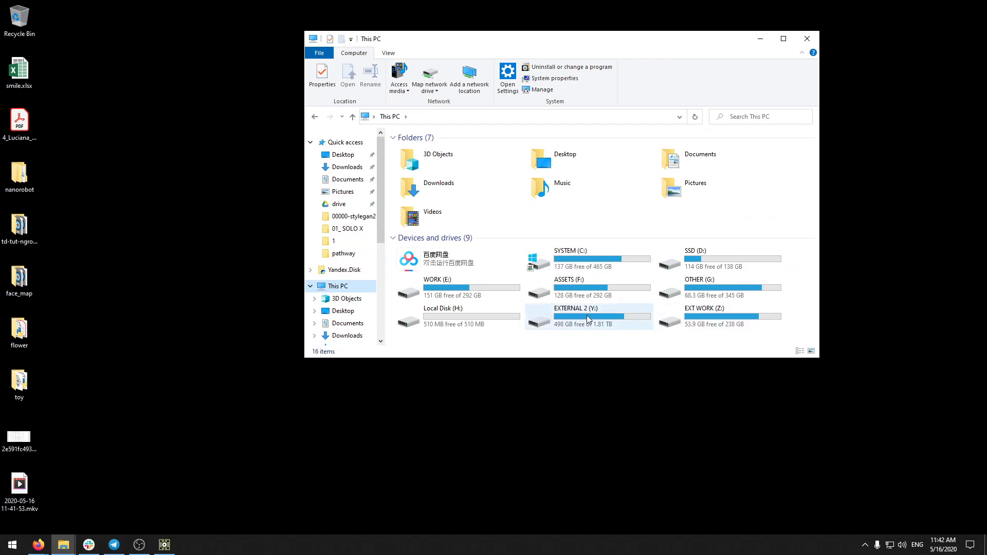
double_click(588, 316)
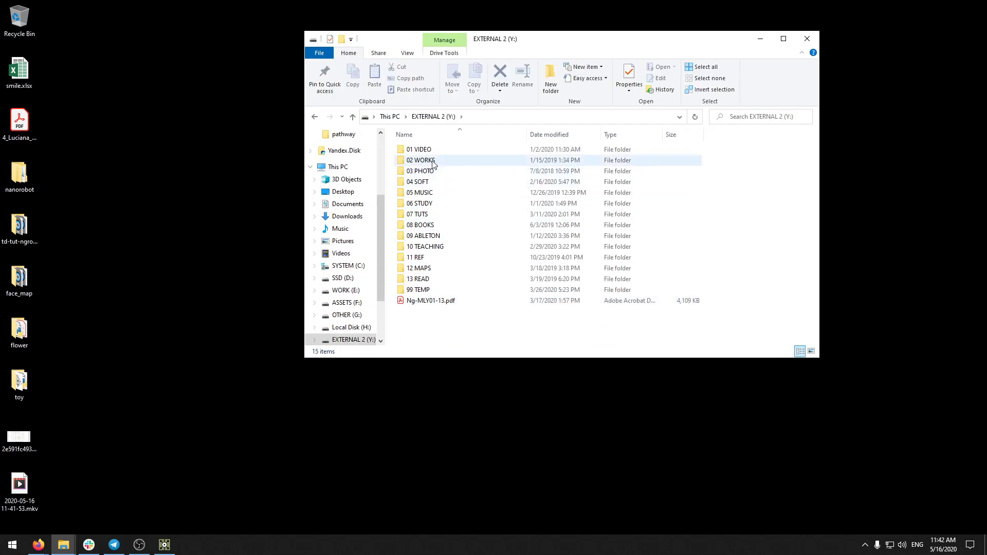
double_click(421, 162)
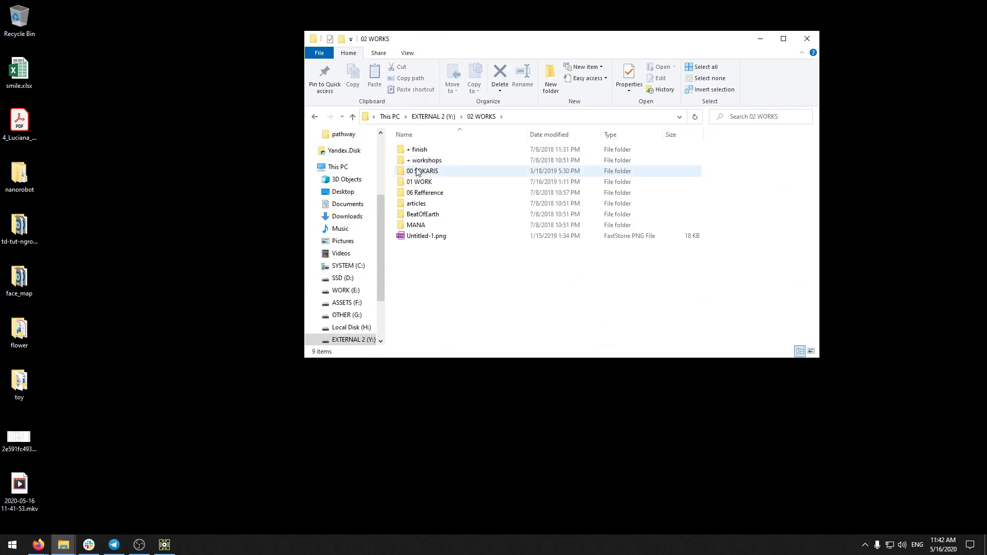
Step: Check the + workshops folder, return to 02 WORKS and go into 00 SOKARIS > 00 FINISHED
double_click(418, 160)
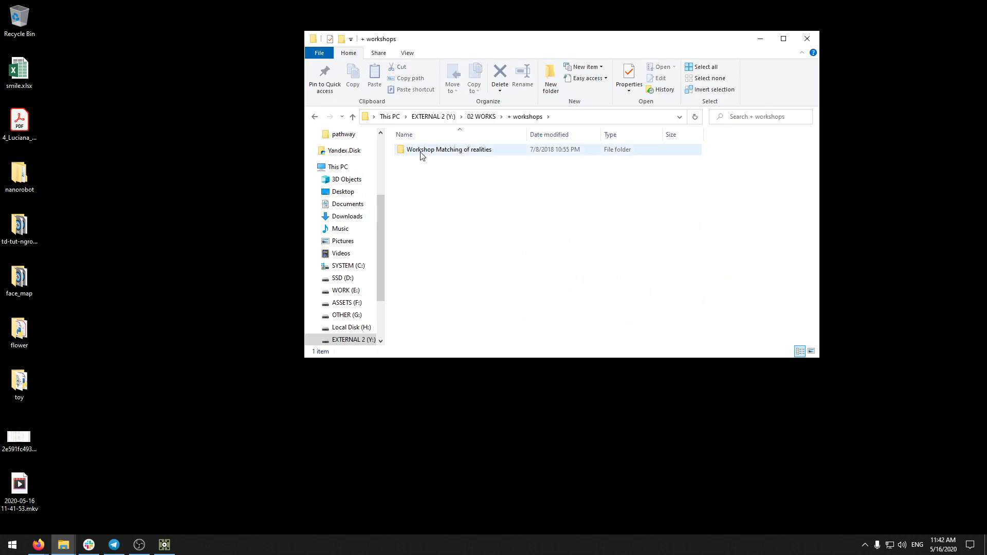
left_click(353, 116)
double_click(426, 169)
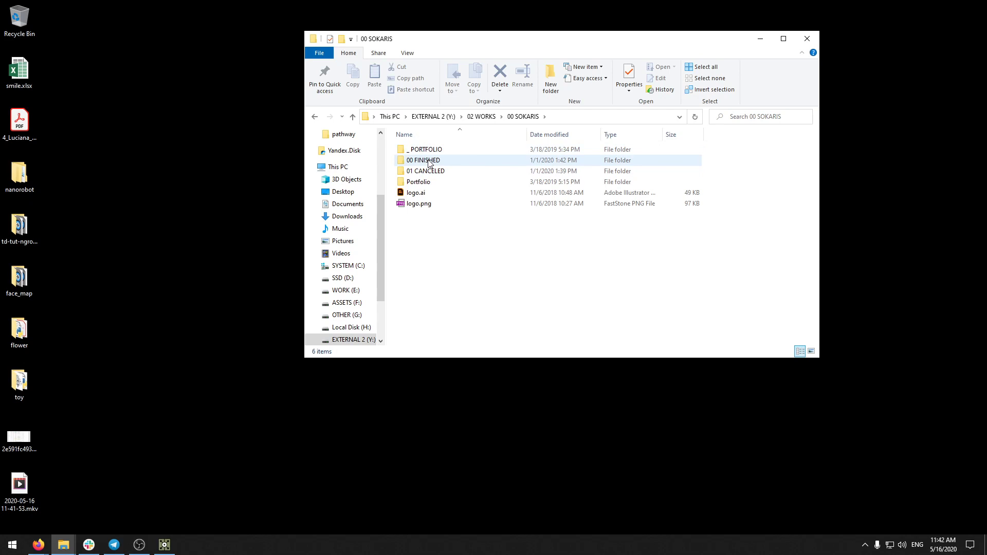
double_click(429, 161)
double_click(418, 172)
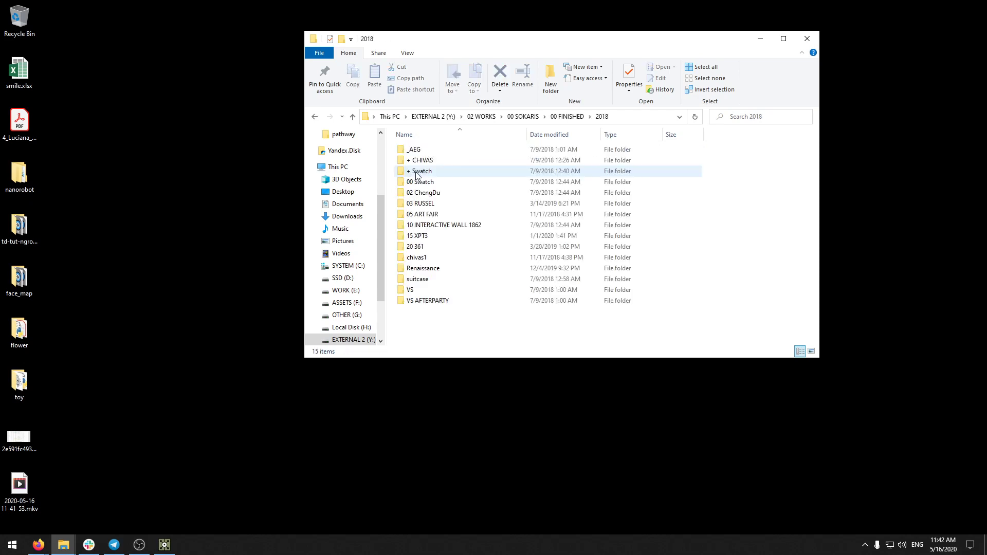
left_click(352, 117)
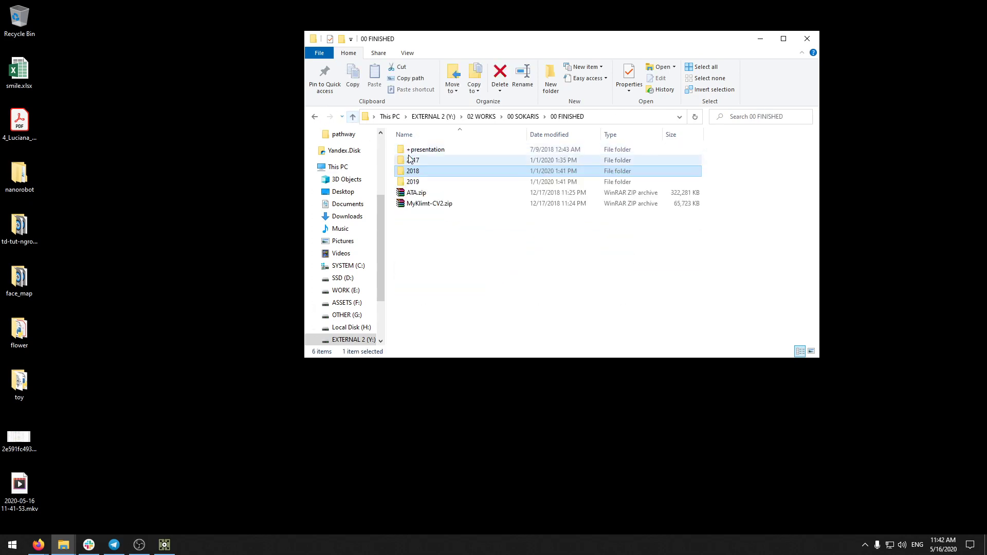
double_click(418, 161)
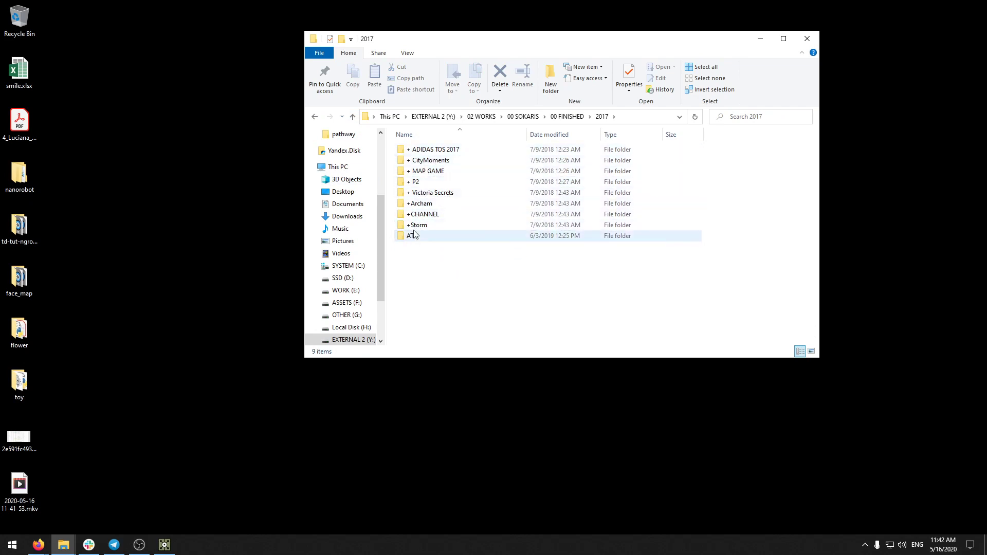
left_click(354, 118)
Step: Load the int_screen_suitcase project in TouchDesigner from 2018 > suitcase > 00 INTERACTIVE SCREEN > int_screen
double_click(424, 172)
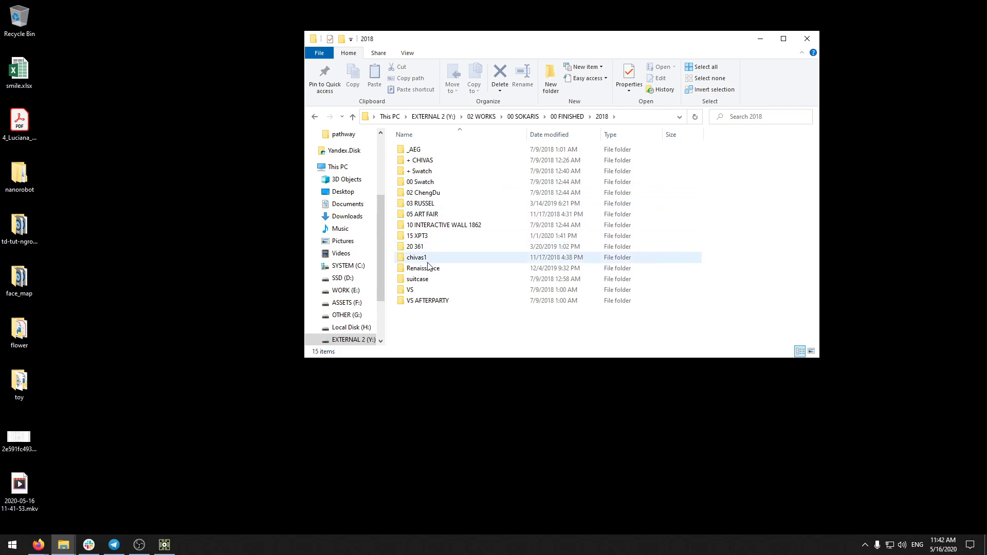
double_click(419, 279)
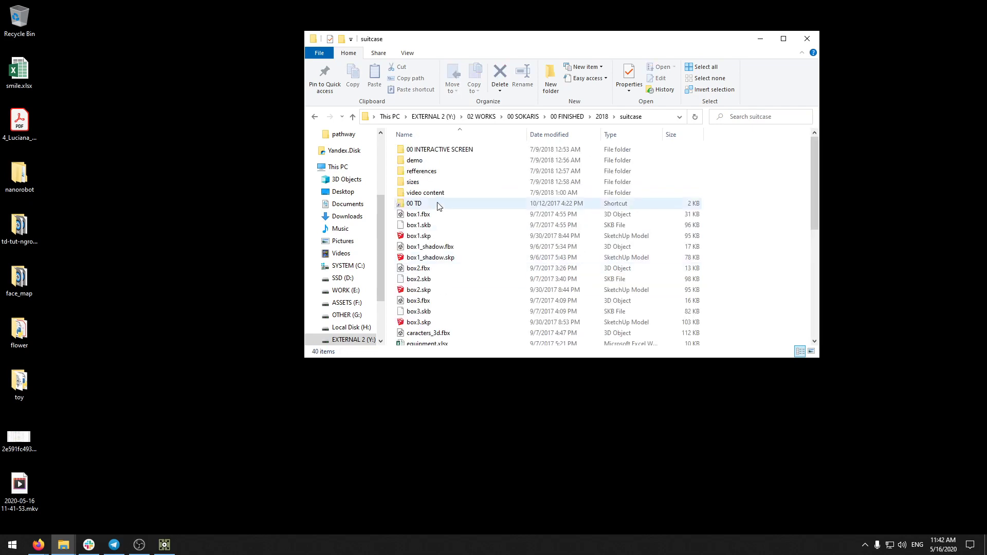
double_click(442, 150)
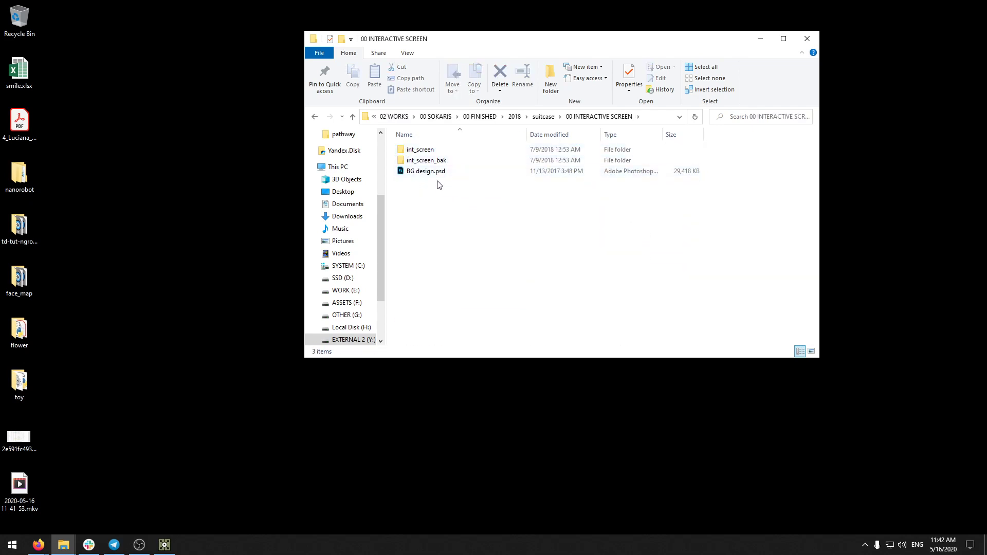
double_click(422, 151)
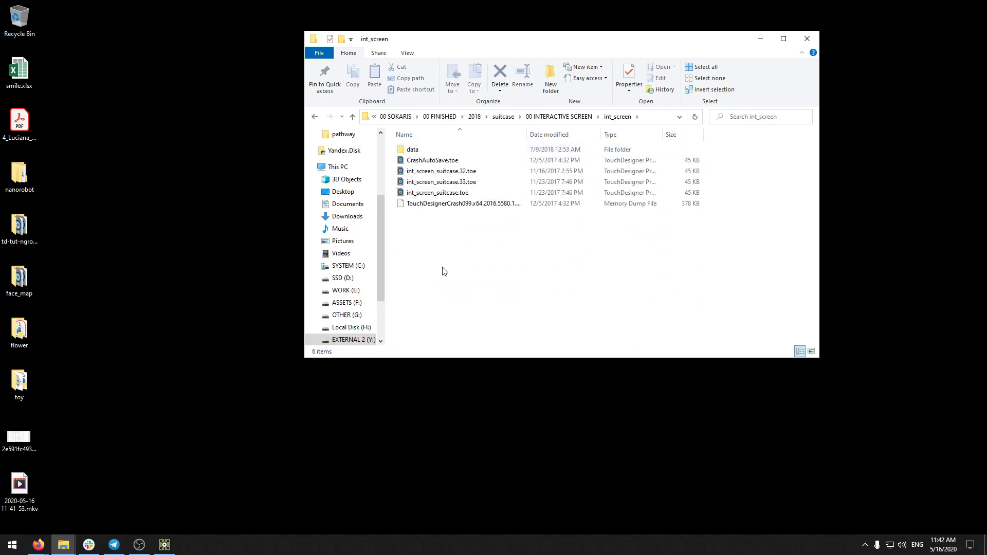
left_click(437, 193)
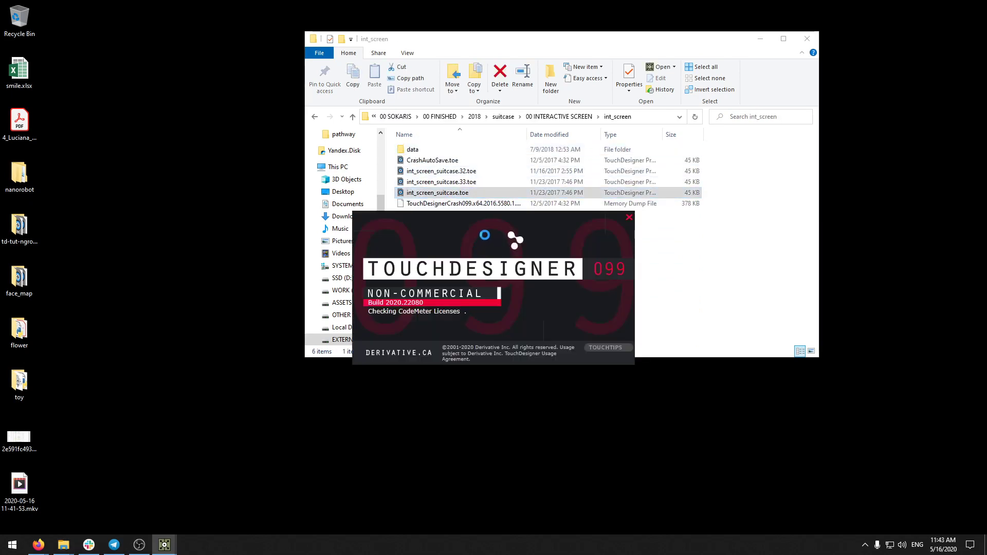
left_click(571, 315)
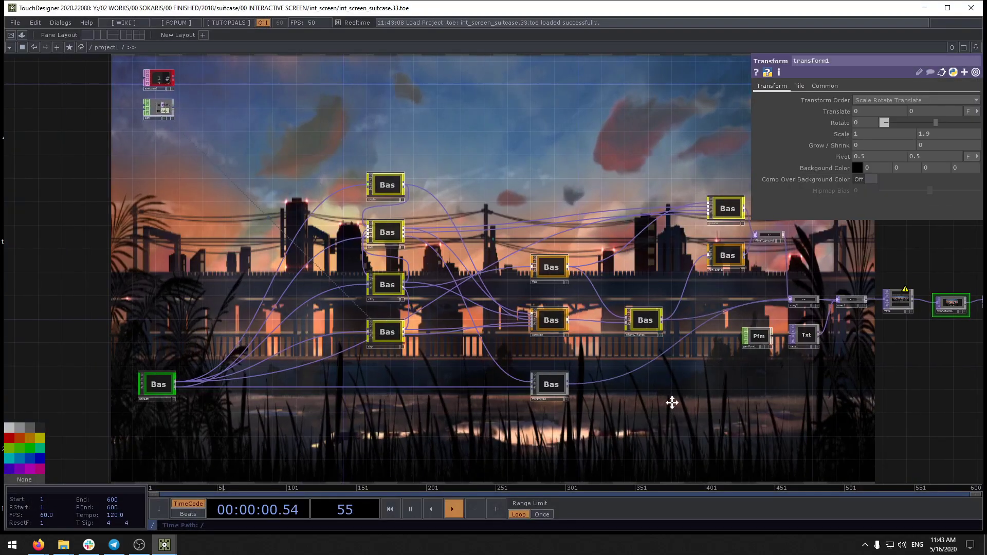
Step: Show the last operator of the chain, after transform1, as the network background instead of transform1
left_click_drag(672, 403, 598, 403)
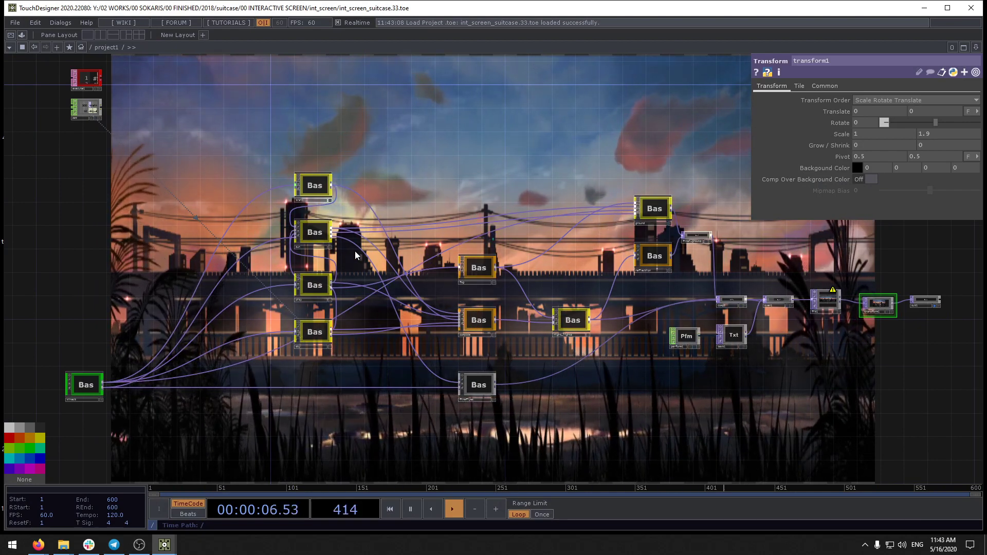
left_click(836, 312)
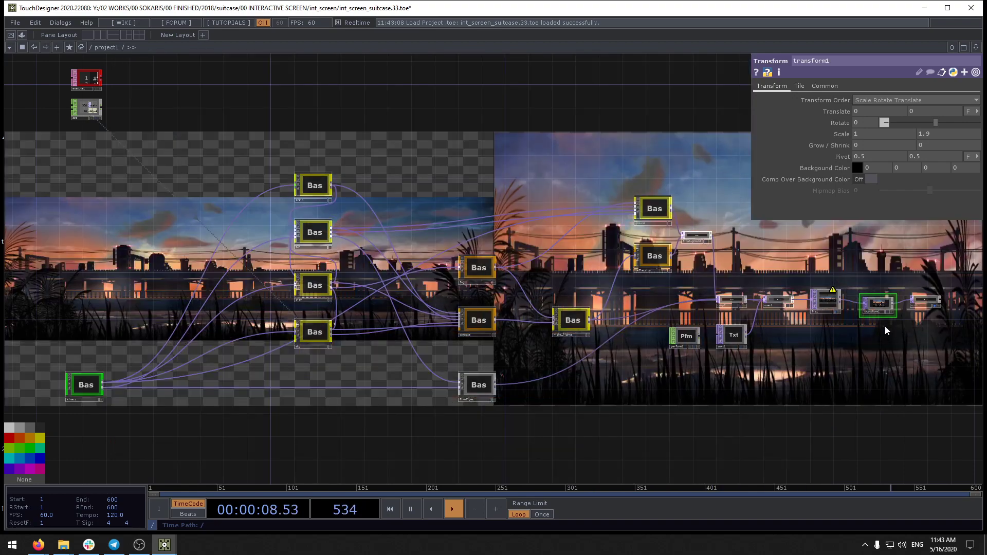
left_click(936, 306)
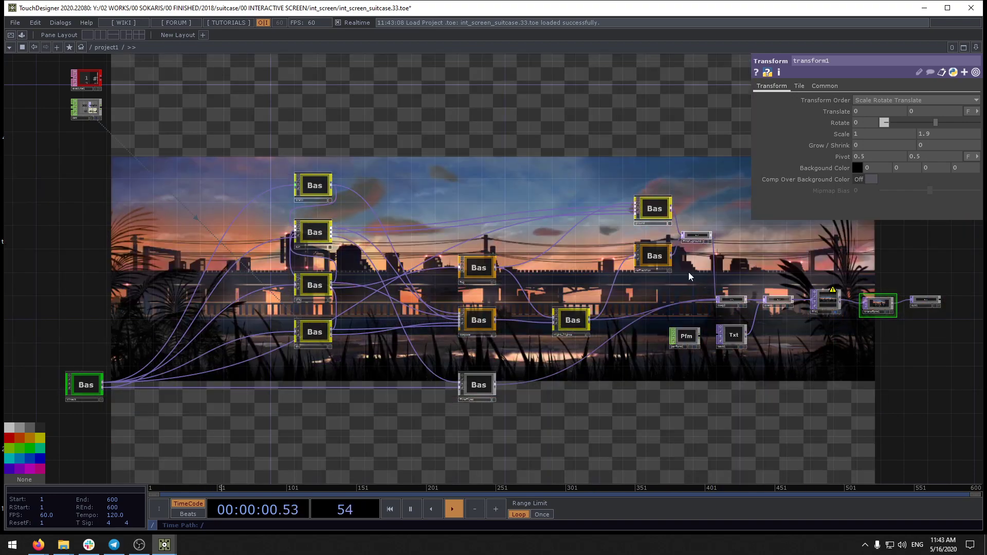
left_click_drag(448, 133, 556, 321)
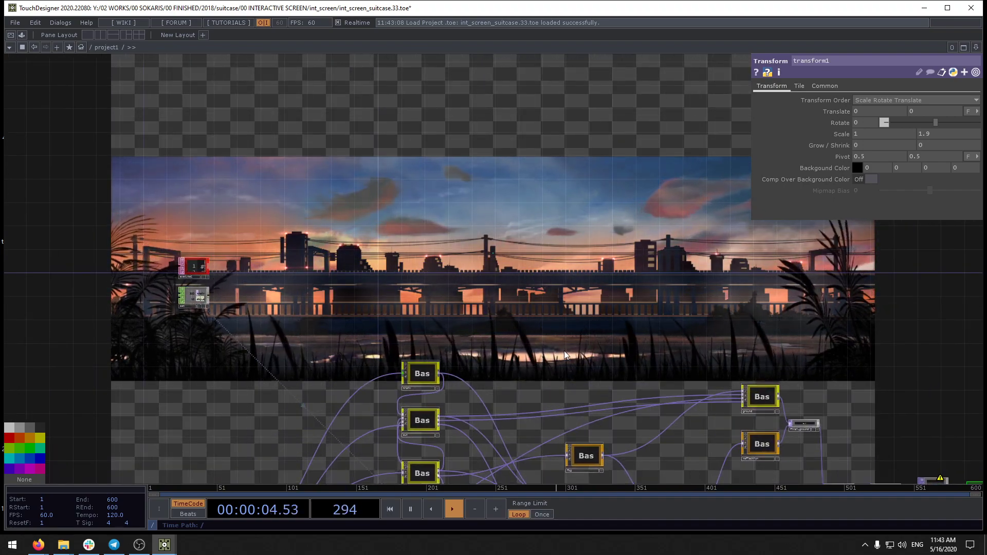
left_click_drag(535, 351, 634, 194)
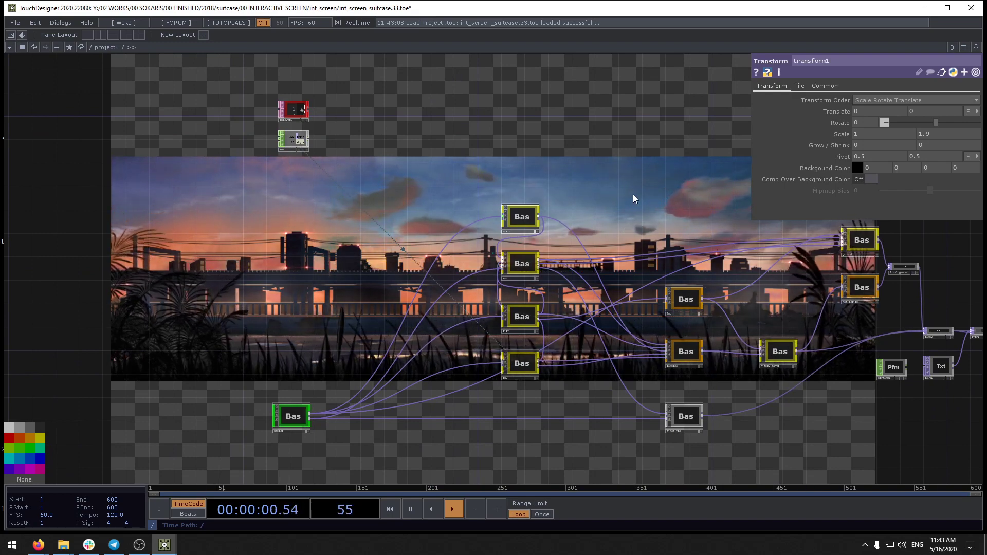
left_click_drag(633, 199, 504, 170)
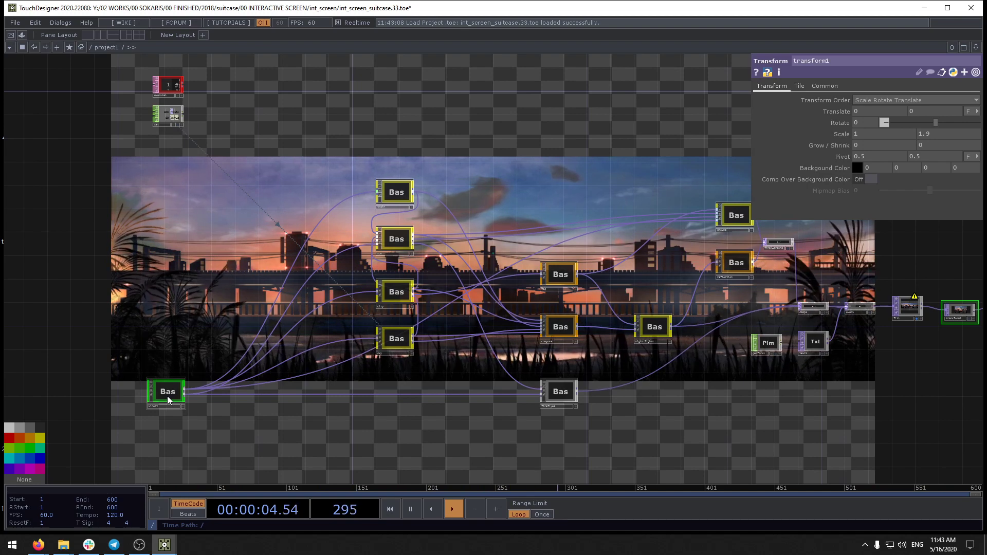
Step: Enter the kinect component and split the workspace into two side-by-side panes, showing the parent project1 network in the second one
key("i")
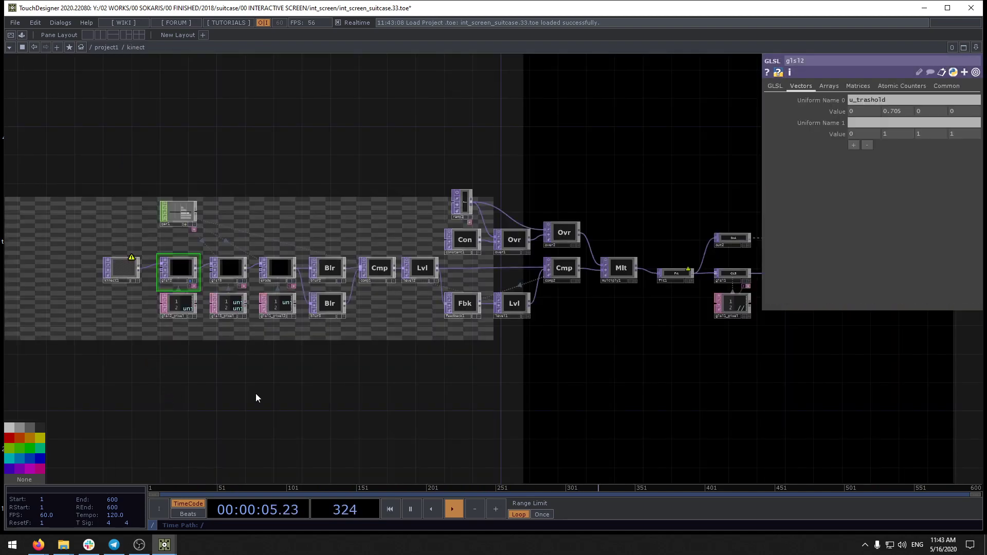
left_click(98, 35)
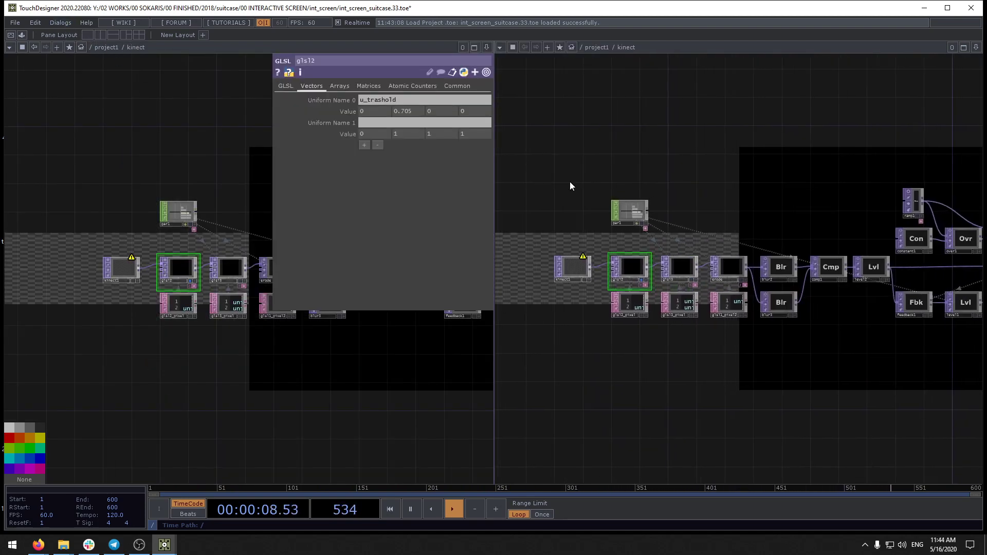
key("u")
left_click_drag(688, 342, 690, 353)
Step: Add a RealSense TOP next to the kinect1 operator in the kinect network
left_click_drag(358, 383, 183, 414)
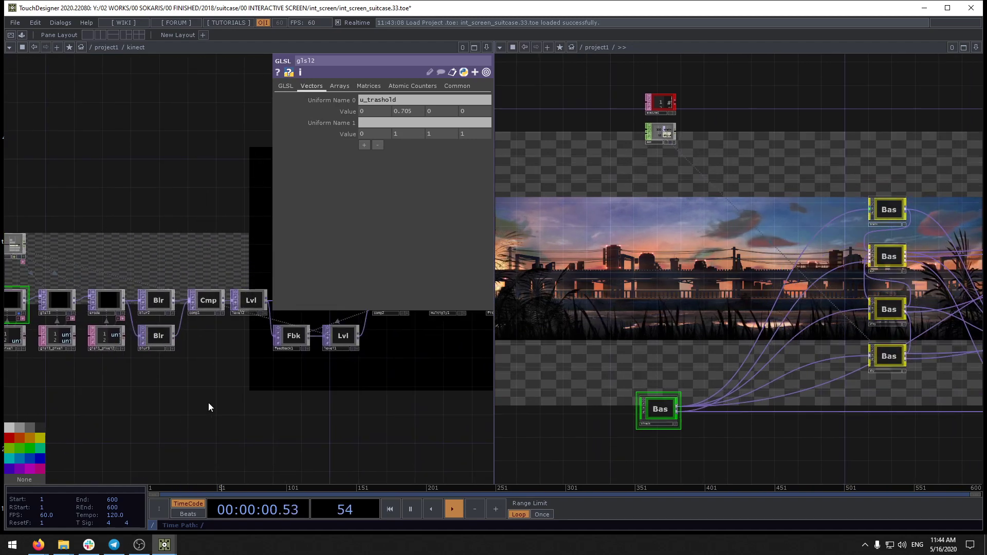
left_click_drag(321, 388, 122, 422)
left_click_drag(198, 379, 159, 411)
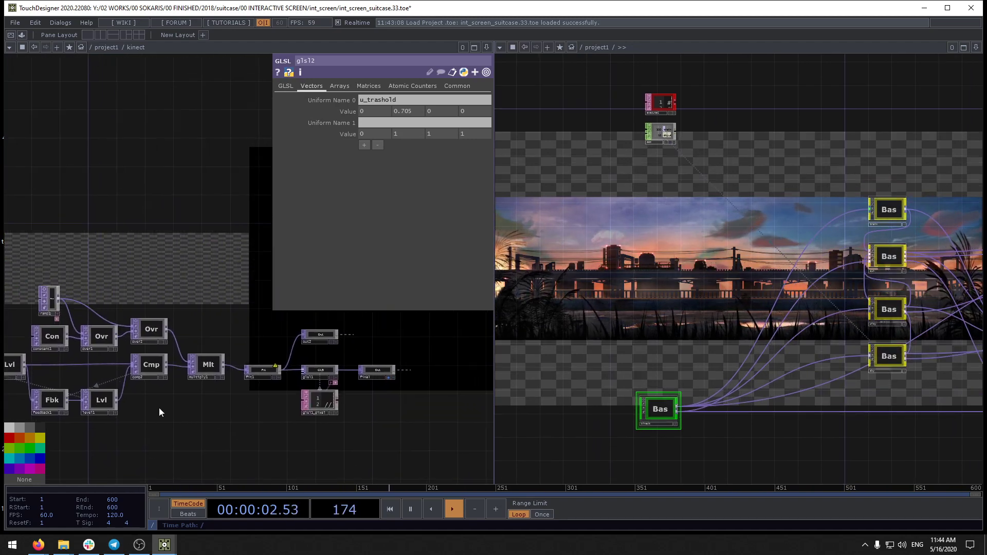
key("Tab")
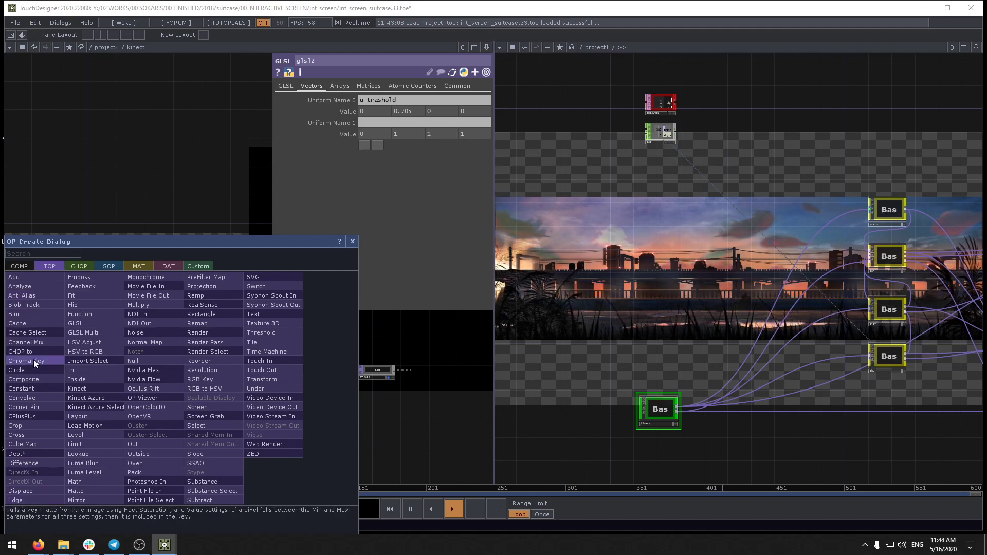
left_click(353, 241)
left_click_drag(348, 232, 603, 237)
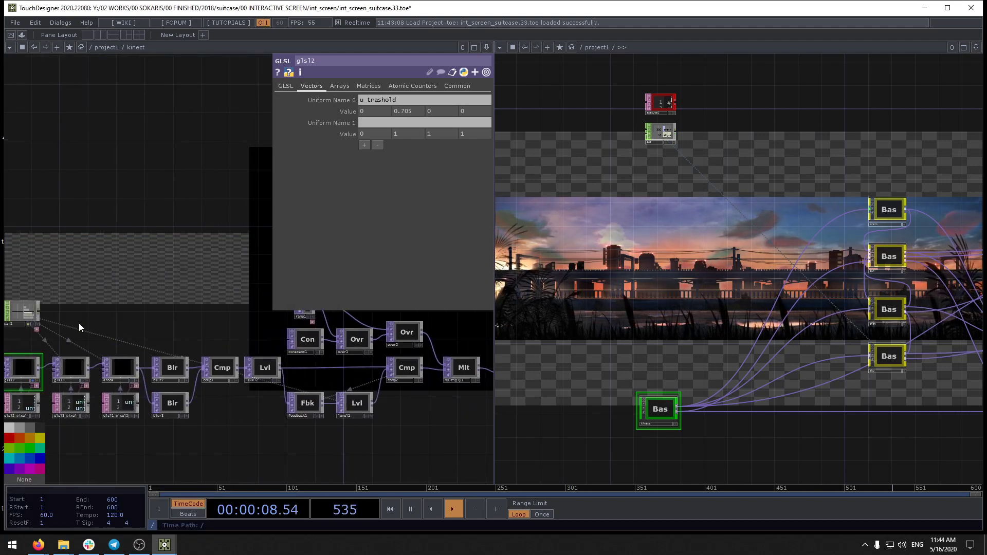
left_click_drag(81, 328, 234, 308)
left_click(127, 346)
key("Tab")
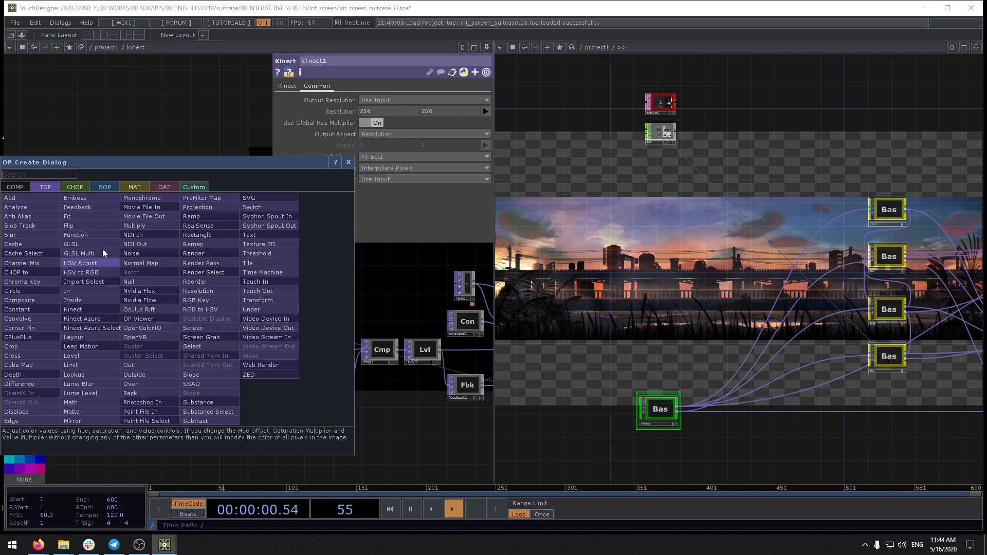
left_click(205, 229)
left_click(126, 308)
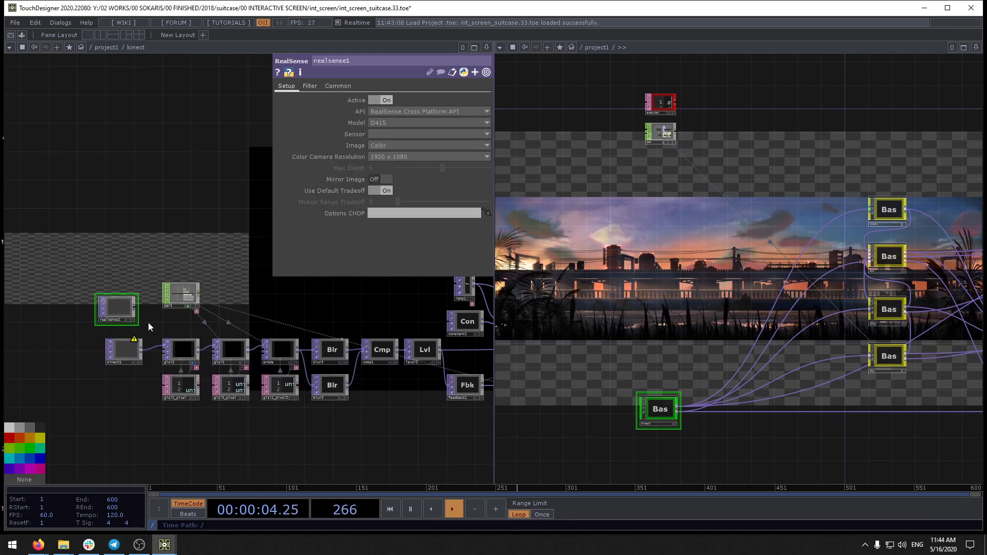
Step: Set the RealSense model to D435, connect it to glsl2 in place of kinect1, and check its filter settings
left_click(381, 124)
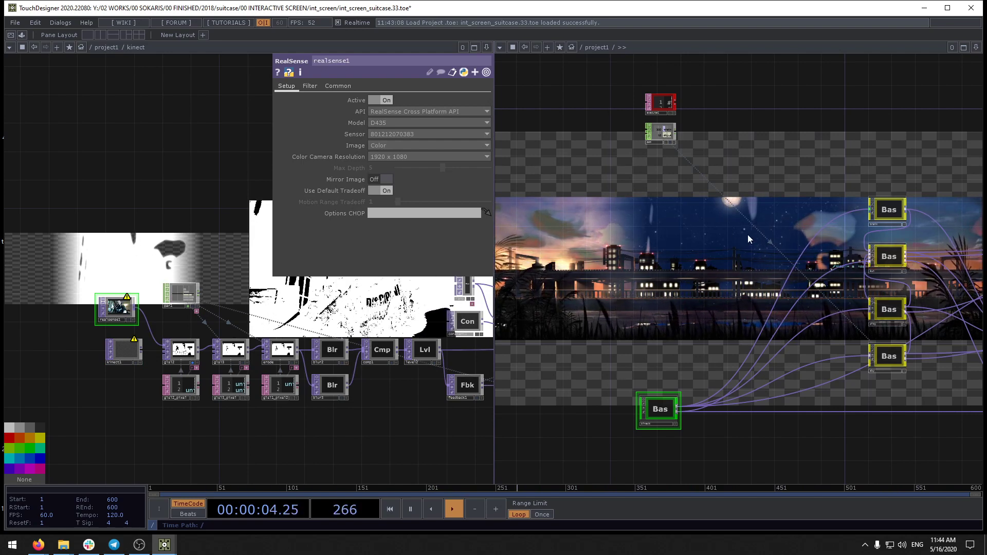
left_click_drag(102, 315, 43, 337)
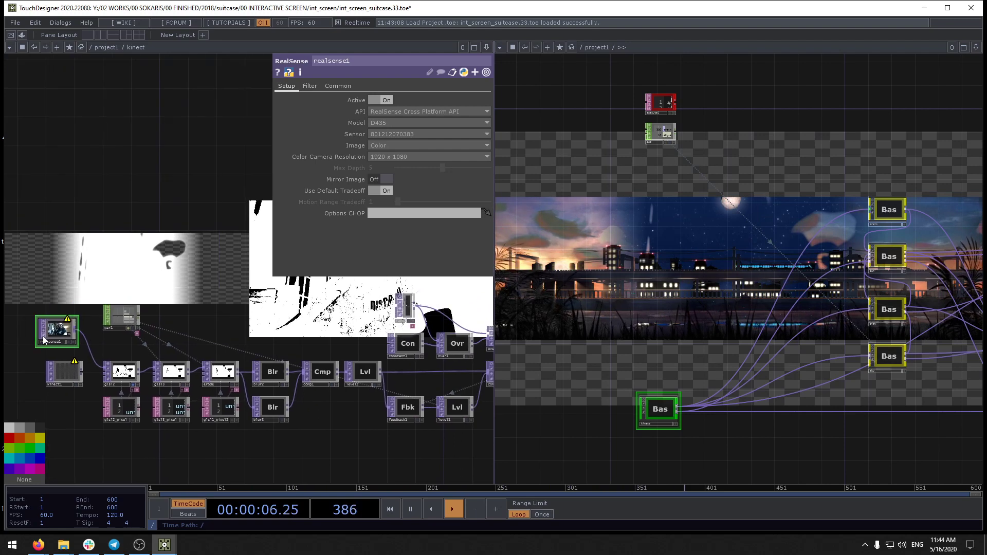
left_click(310, 86)
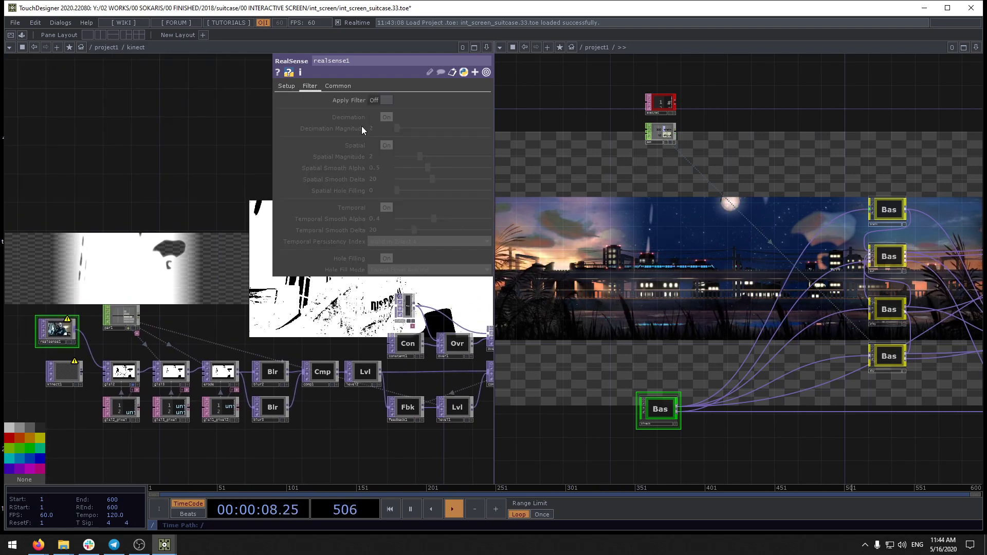
left_click(286, 86)
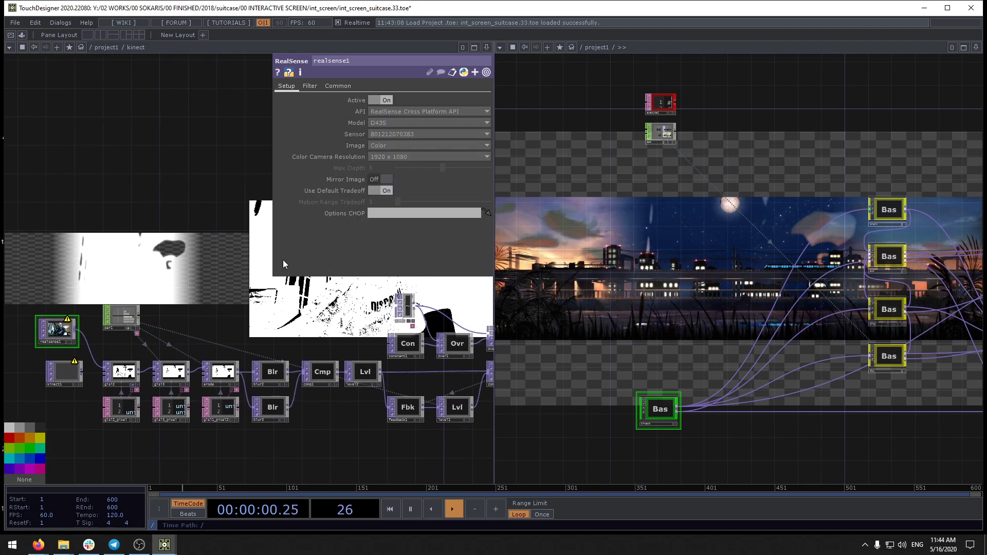
Step: Set glsl2's first two u_trashold values to 0.012 and 0.057, and check the threshold and sample uniforms of glsl3
left_click(128, 382)
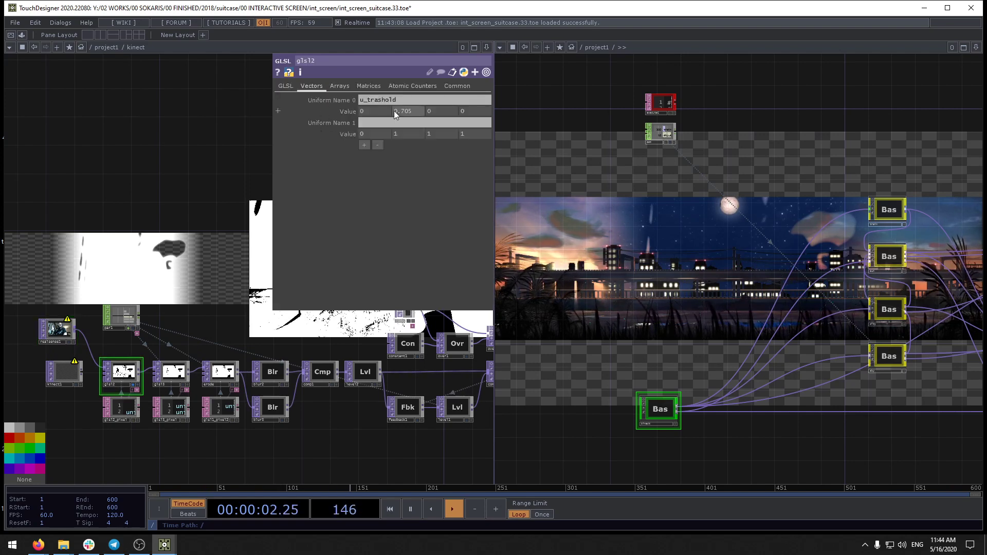
middle_click_drag(405, 112, 418, 96)
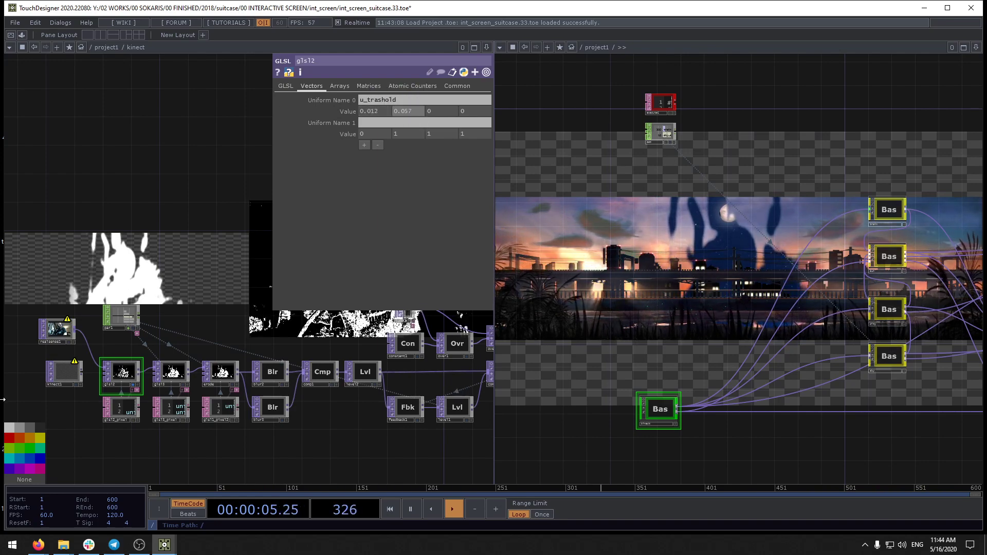
left_click(180, 373)
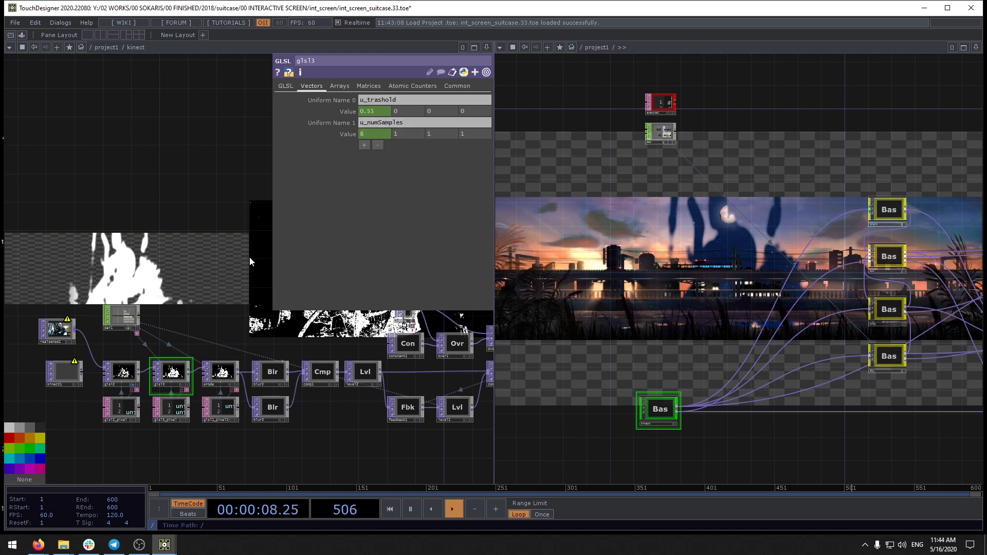
left_click_drag(240, 273, 292, 329)
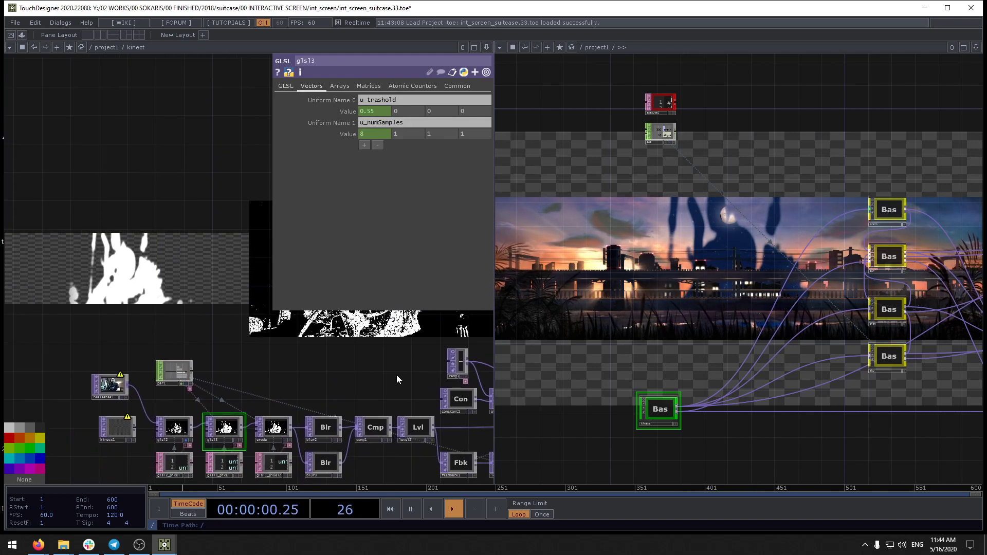
left_click_drag(321, 363, 288, 294)
Step: In the parent project1 network, set the kinect component's samples to 6 and Radius to 3, and turn on its viewer
key("u")
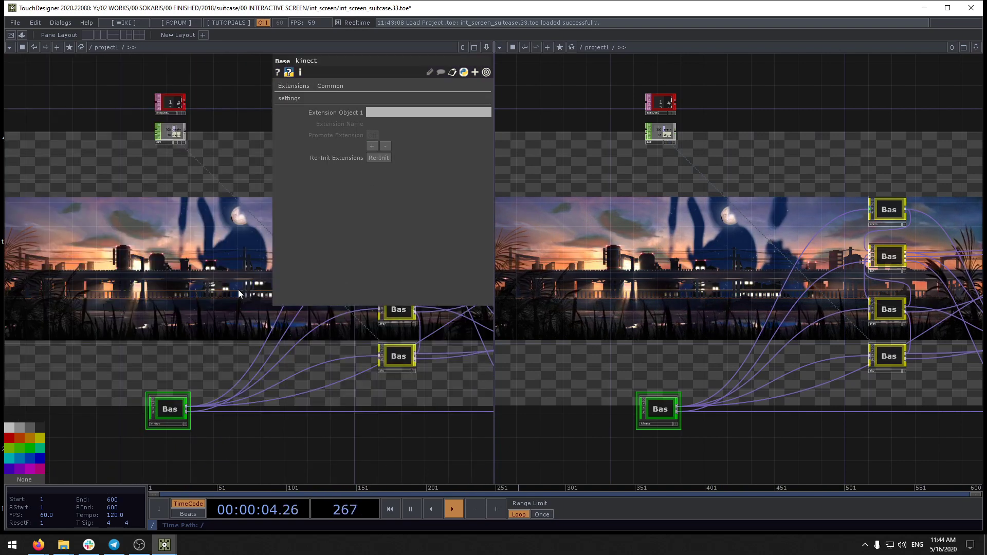
left_click(286, 98)
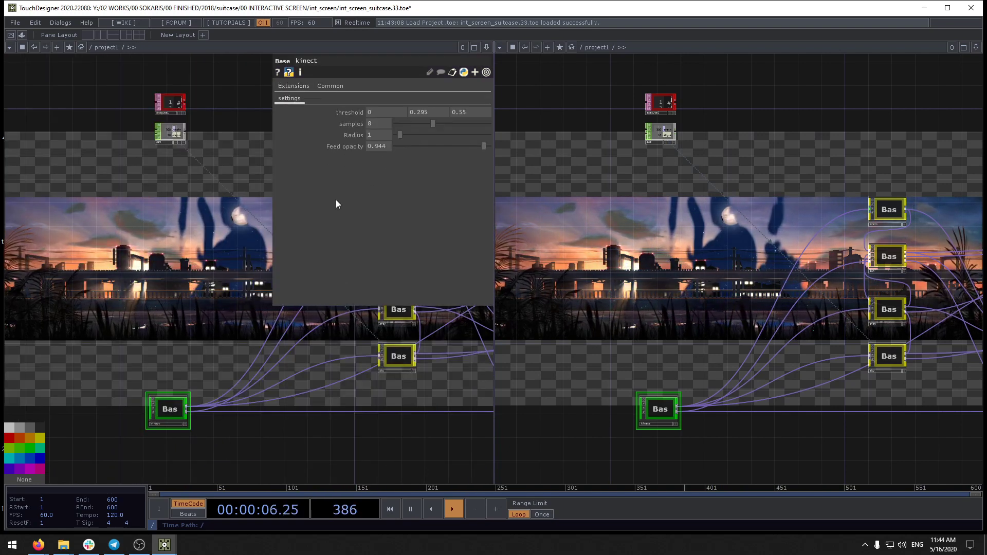
left_click_drag(427, 122, 457, 135)
scroll(136, 411, "up", 3)
left_click(165, 391)
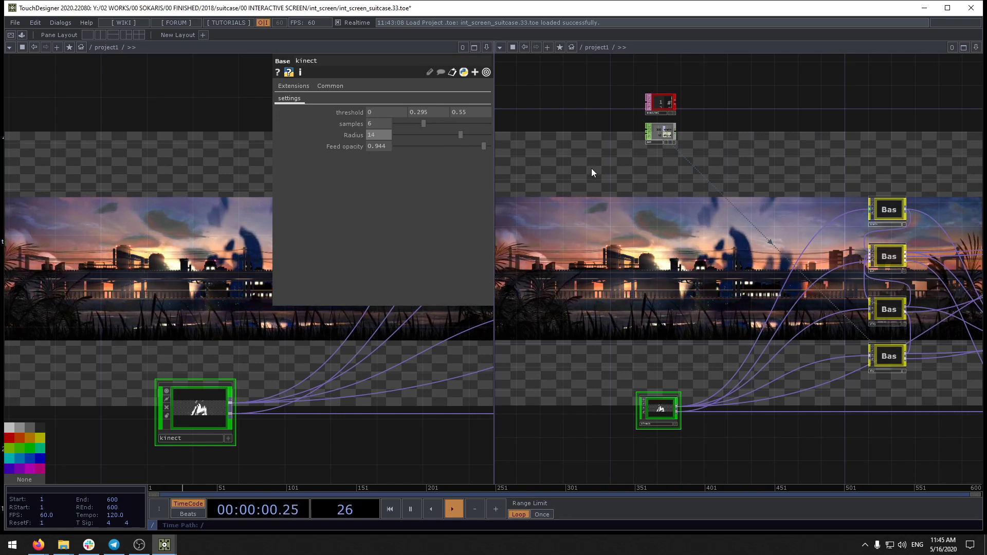
left_click_drag(472, 134, 413, 136)
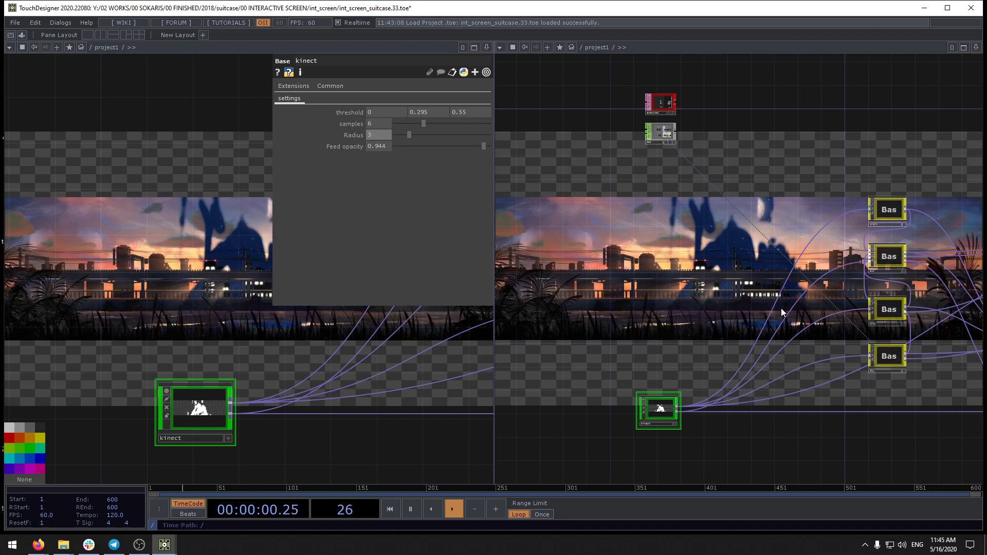
Step: Close the extra pane so a single project1 network fills the workspace, and examine the camera silhouette in the scene
left_click_drag(756, 310, 665, 290)
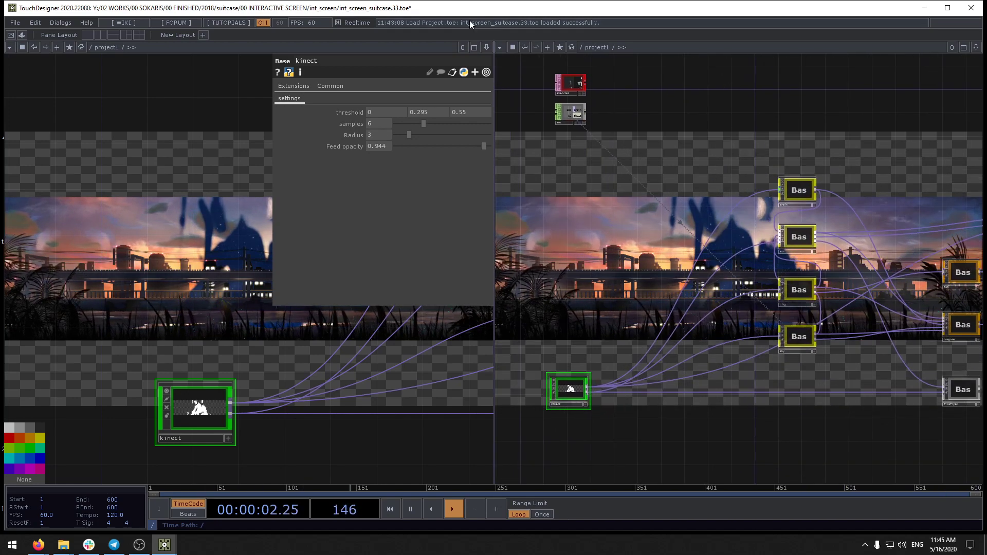
left_click(486, 47)
left_click(442, 120)
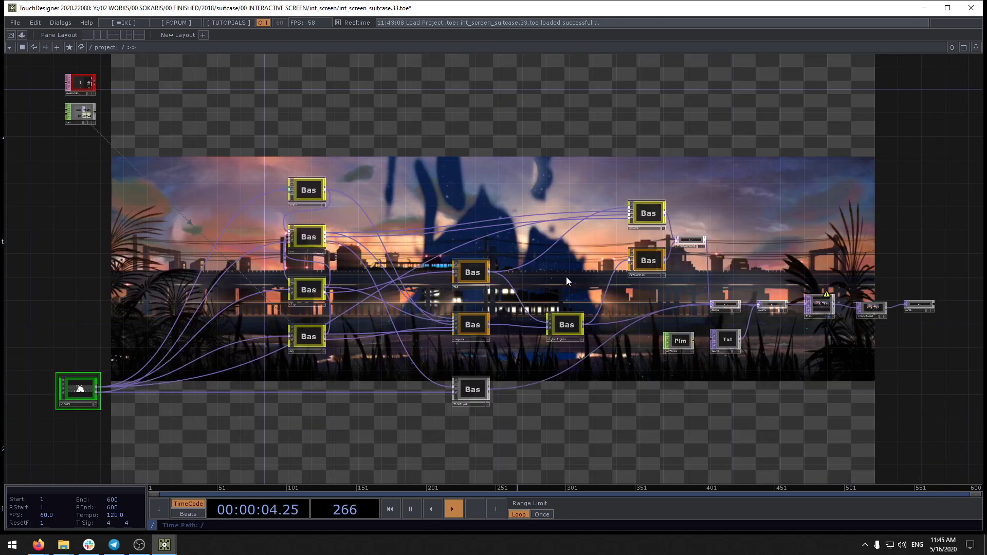
left_click_drag(566, 277, 724, 457)
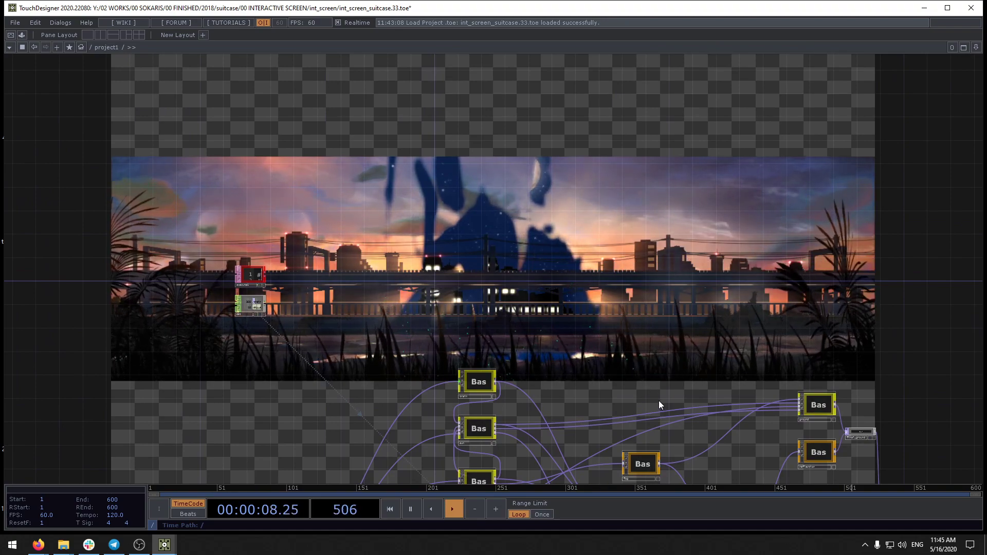
left_click_drag(717, 348, 542, 359)
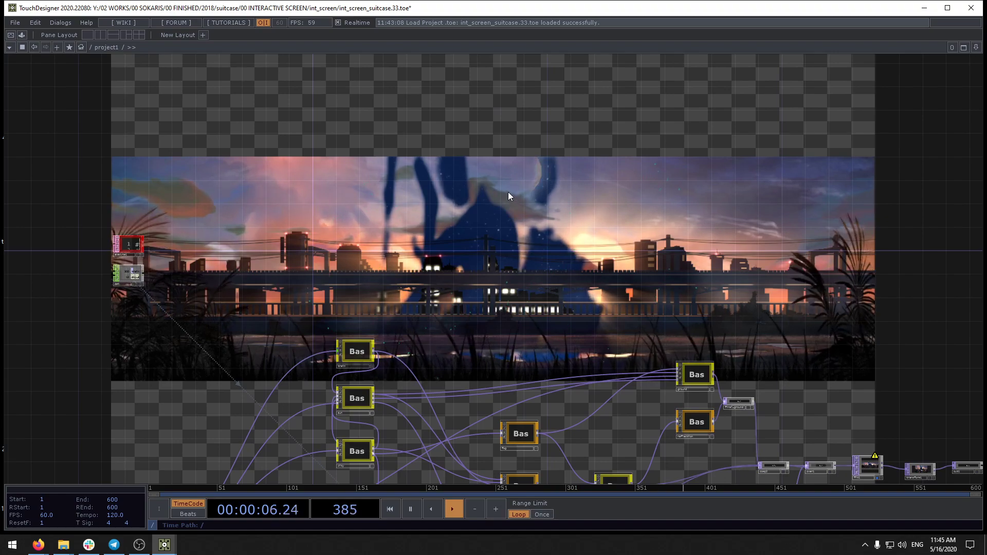
left_click_drag(565, 288, 626, 335)
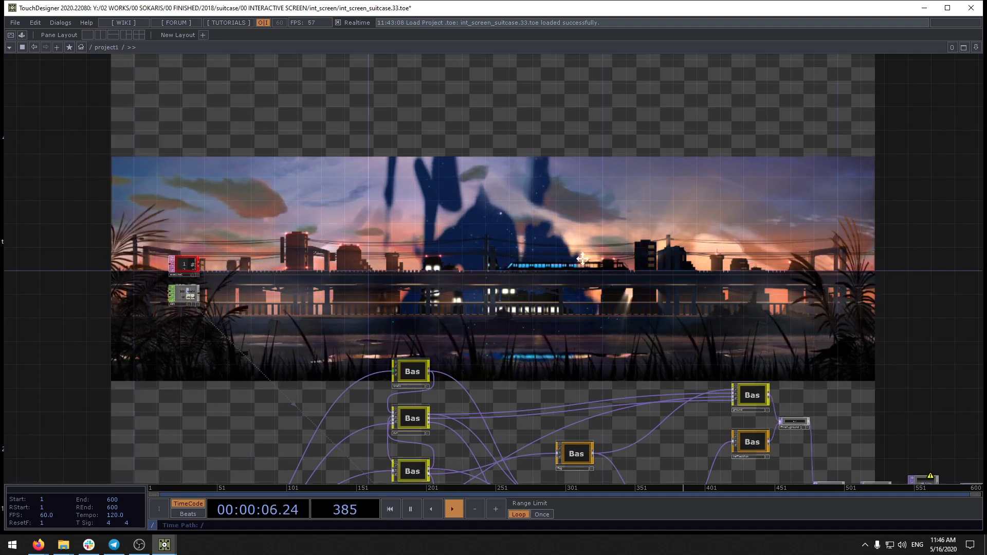
left_click_drag(575, 299, 592, 243)
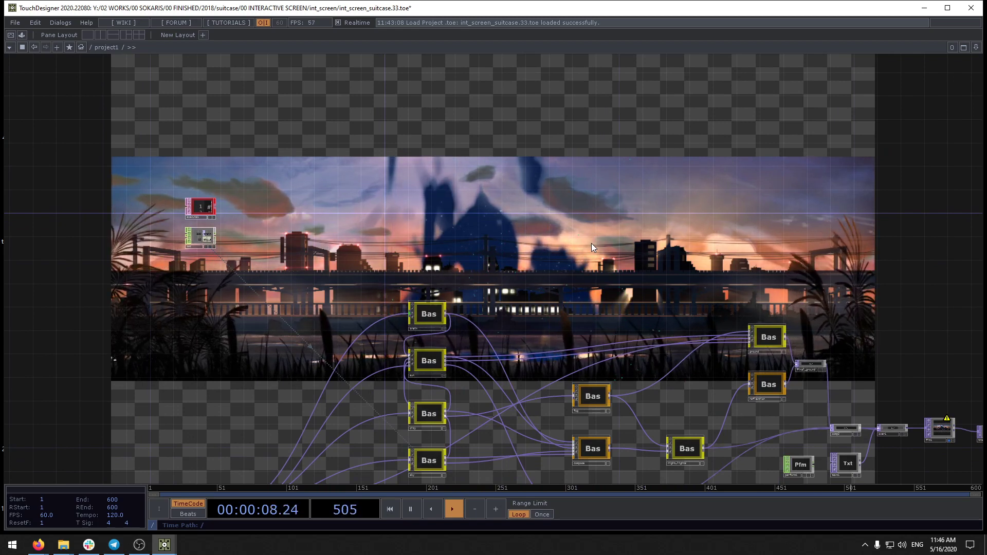
Step: Switch to File Explorer, open BG design.psd from the 00 INTERACTIVE SCREEN folder in Photoshop, and enlarge its window
mouse_move(64, 544)
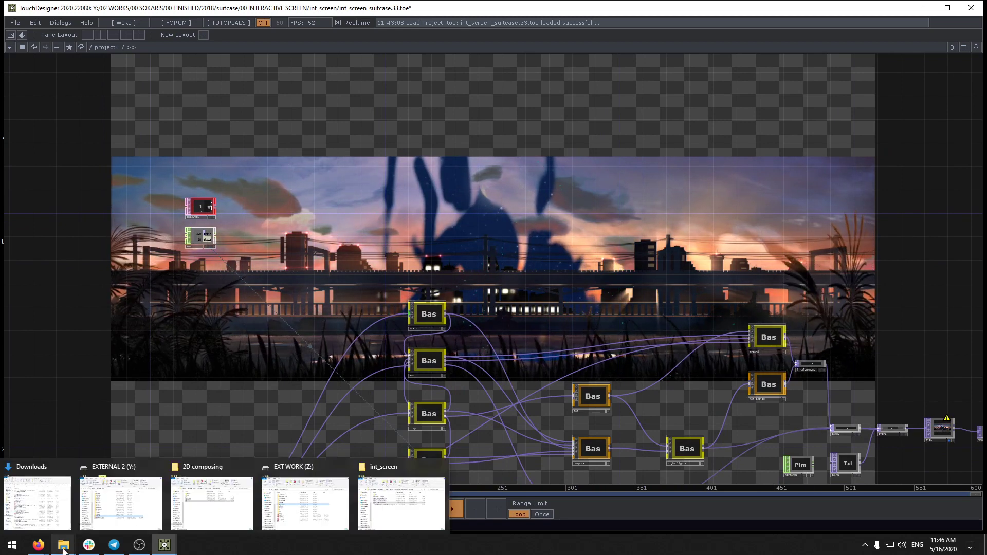
left_click(391, 473)
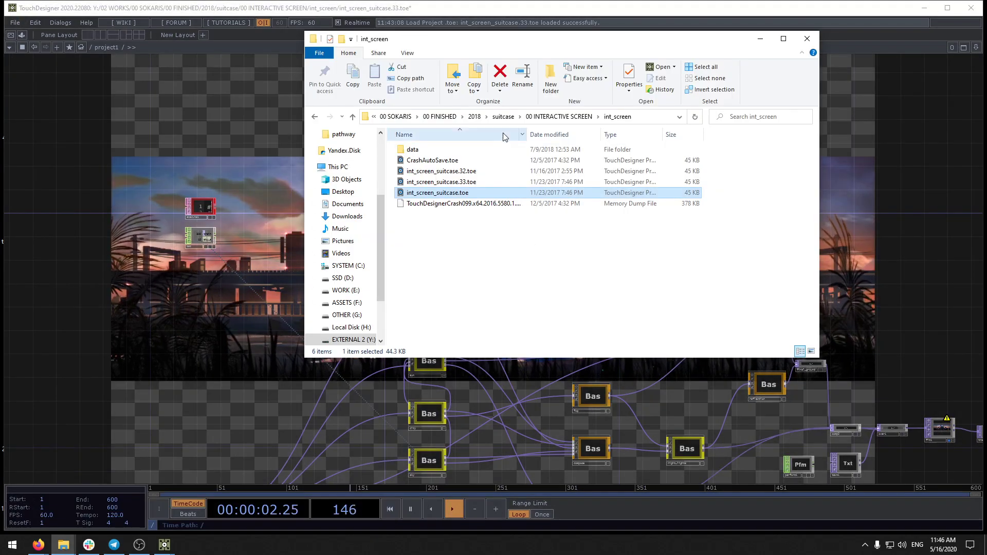
left_click(558, 117)
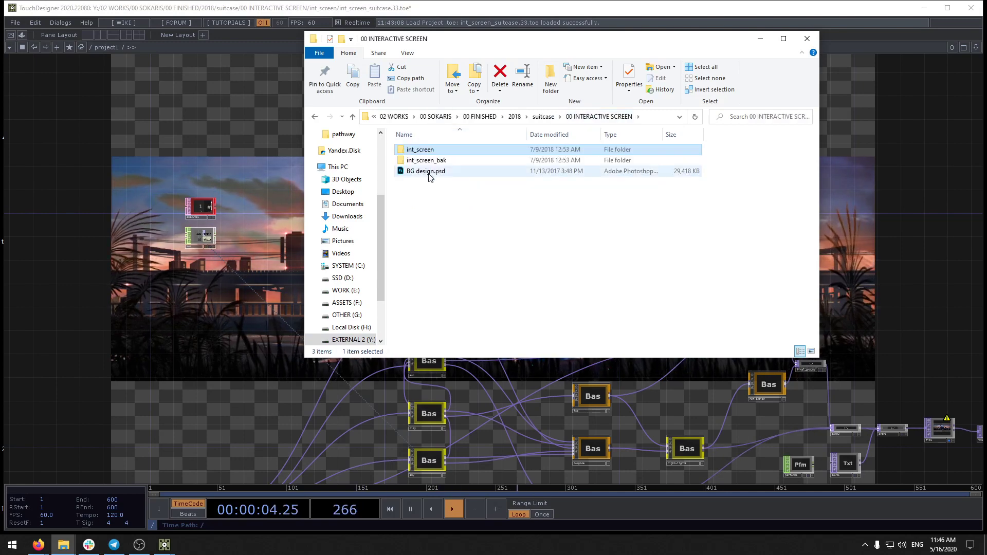
double_click(429, 171)
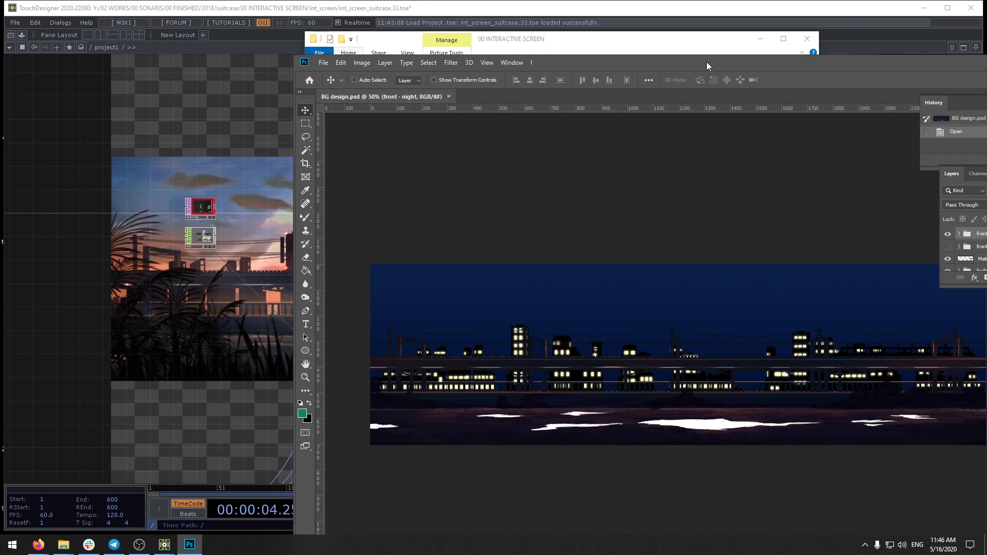
left_click_drag(706, 66, 744, 289)
left_click_drag(670, 285, 410, 0)
Step: Toggle the visibility of front - night, front - day, Metro-03, sky -night and buildings to examine the artwork's layers
left_click(765, 191)
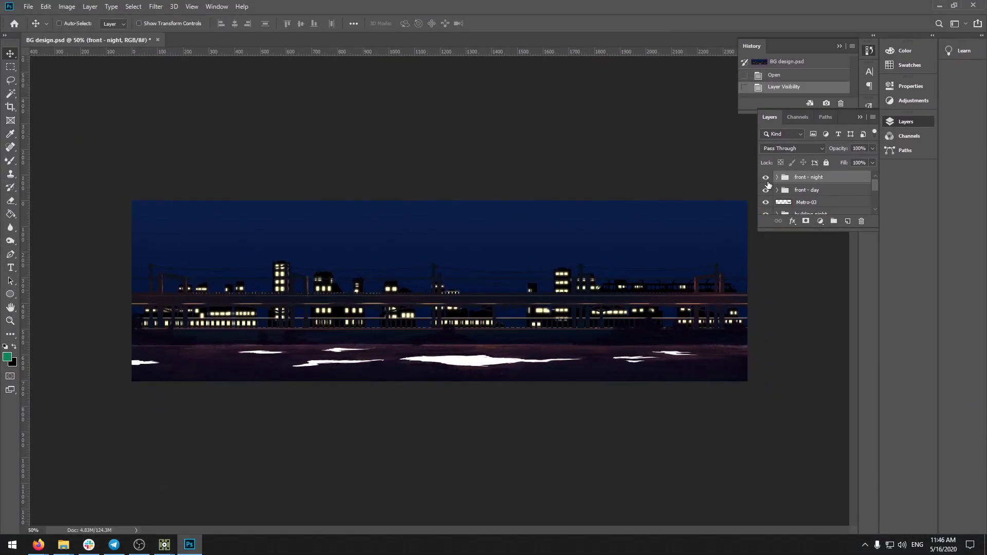
left_click(767, 177)
left_click(766, 190)
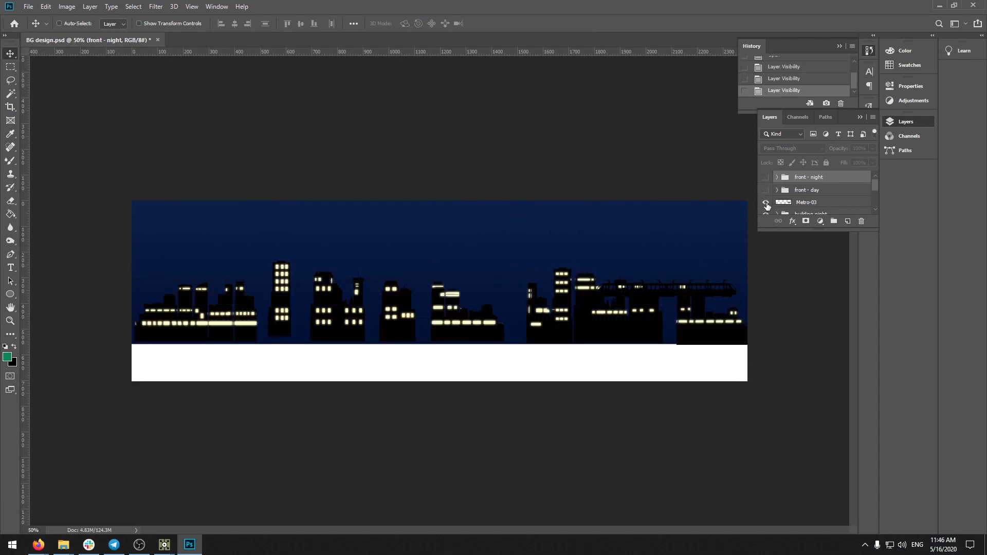
left_click(766, 203)
scroll(767, 205, "down", 1)
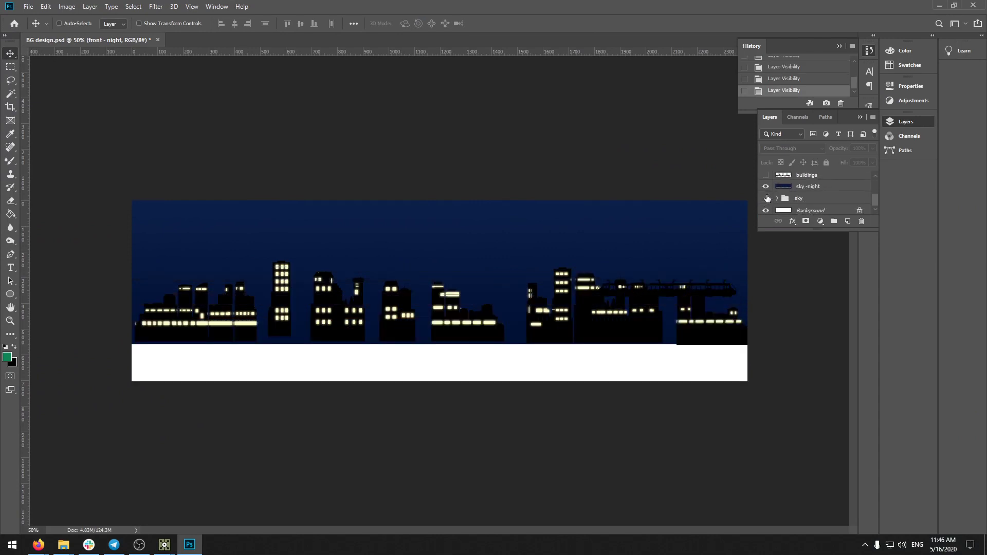
left_click(766, 186)
left_click(766, 186)
left_click(766, 175)
scroll(766, 176, "up", 1)
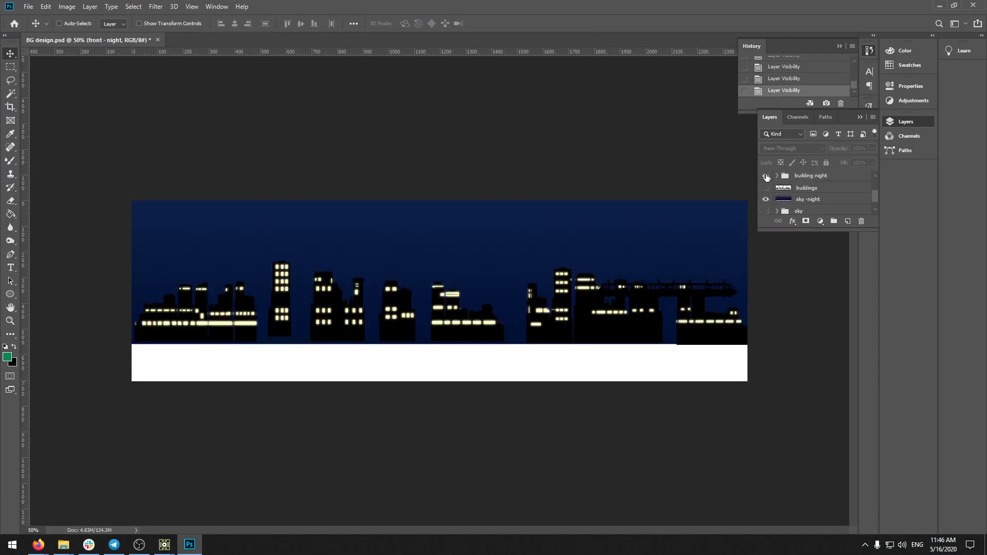
Step: Toggle the building night group and its Layer 17 to examine them, and show the front - day group
left_click(767, 177)
left_click(767, 177)
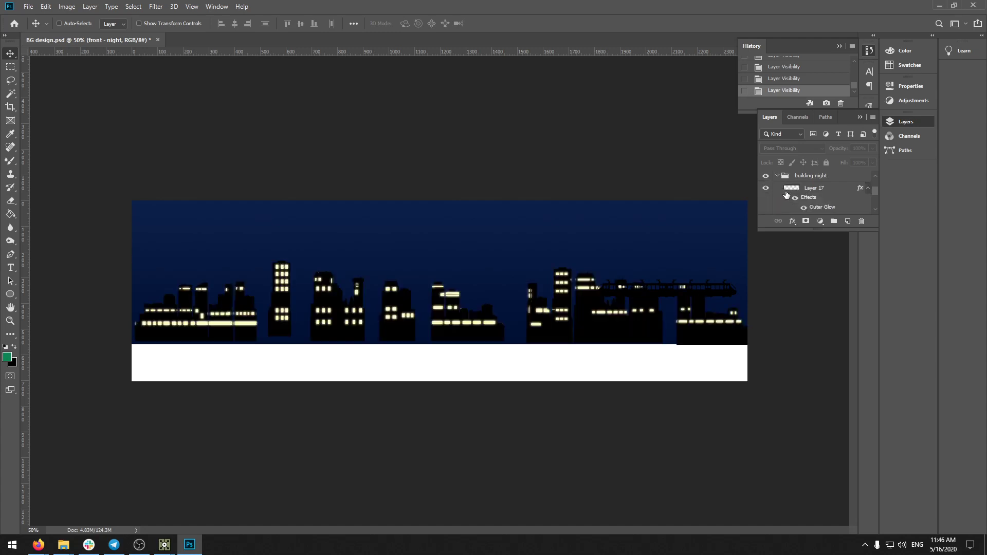
left_click(765, 189)
left_click(766, 189)
scroll(766, 191, "down", 2)
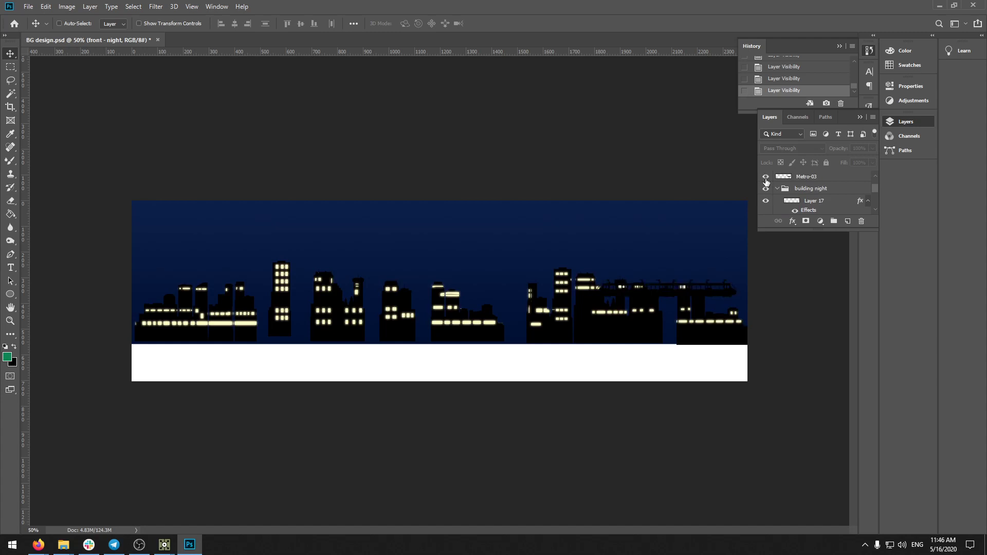
scroll(766, 181, "up", 2)
left_click(765, 190)
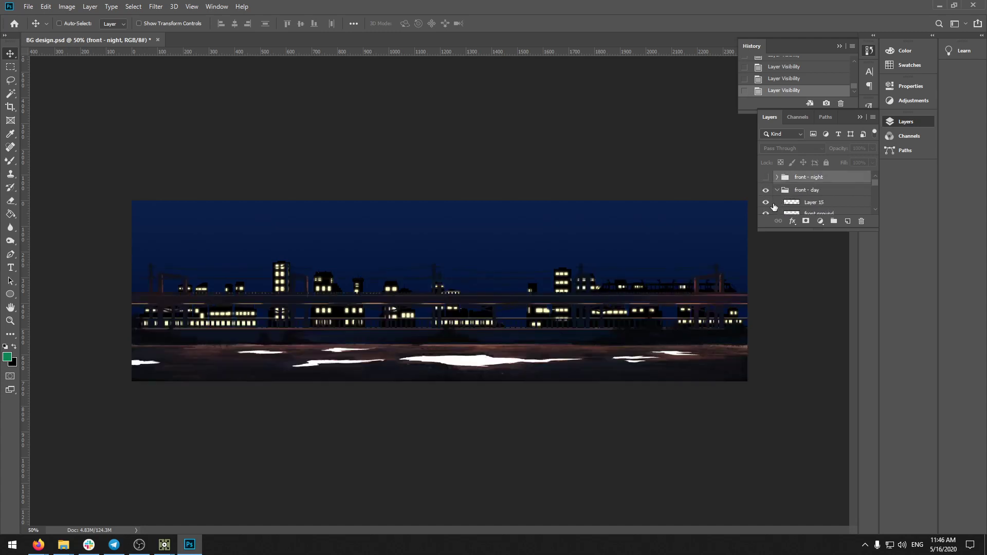
Step: Hide the front - day group with its Layer 15, front ground and Layer 13 to examine what lies behind
scroll(769, 199, "down", 1)
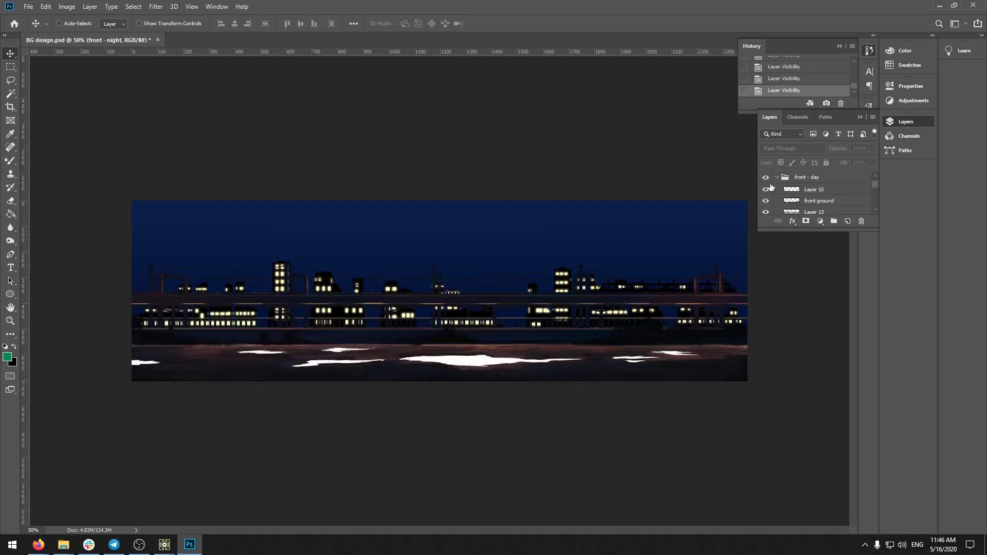
left_click(765, 178)
left_click(765, 189)
left_click(766, 201)
scroll(765, 203, "down", 2)
left_click(765, 187)
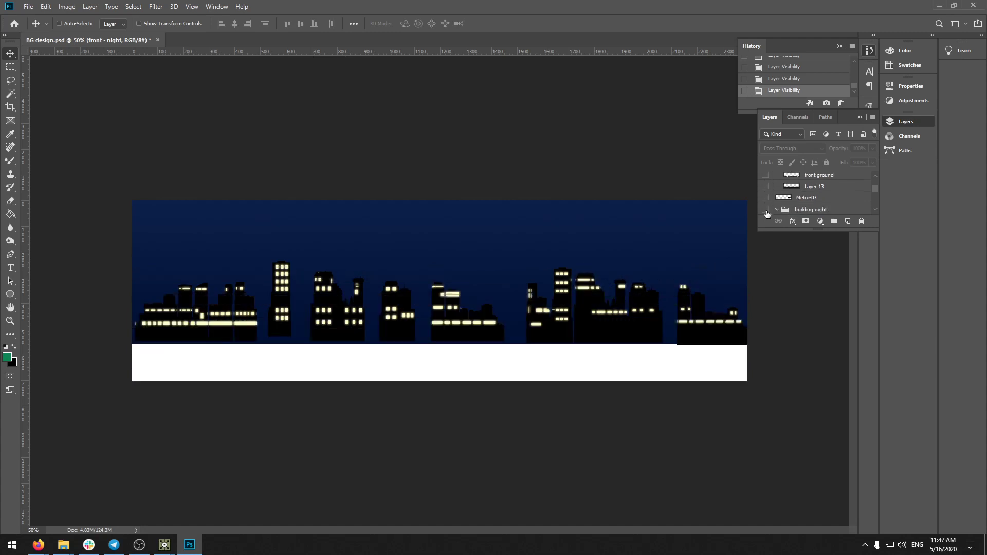
Step: Show building night, Metro-03, Layer 13, front ground and the front - night group again to view the full composition
left_click(765, 210)
left_click(765, 209)
left_click(766, 198)
left_click(766, 186)
left_click(766, 174)
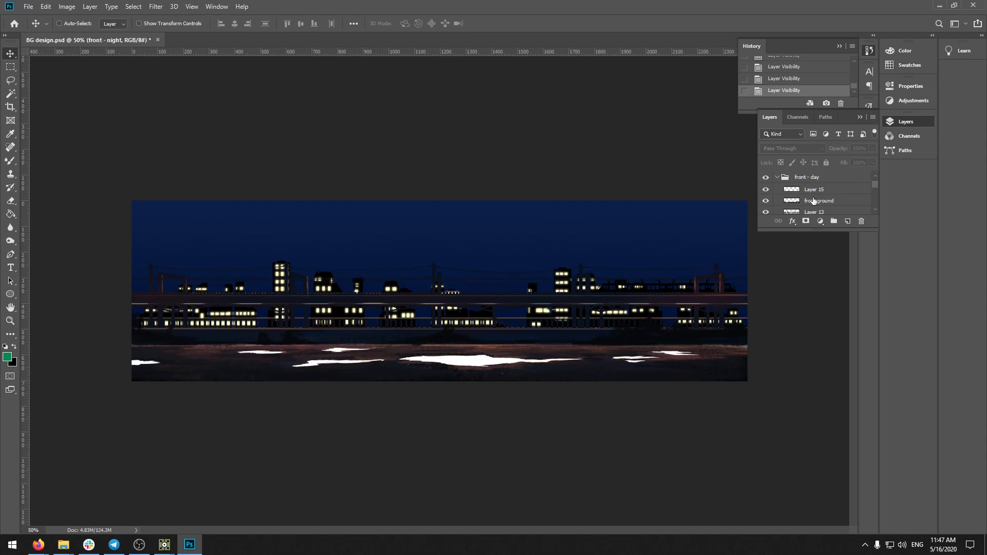
scroll(813, 200, "up", 1)
left_click(766, 177)
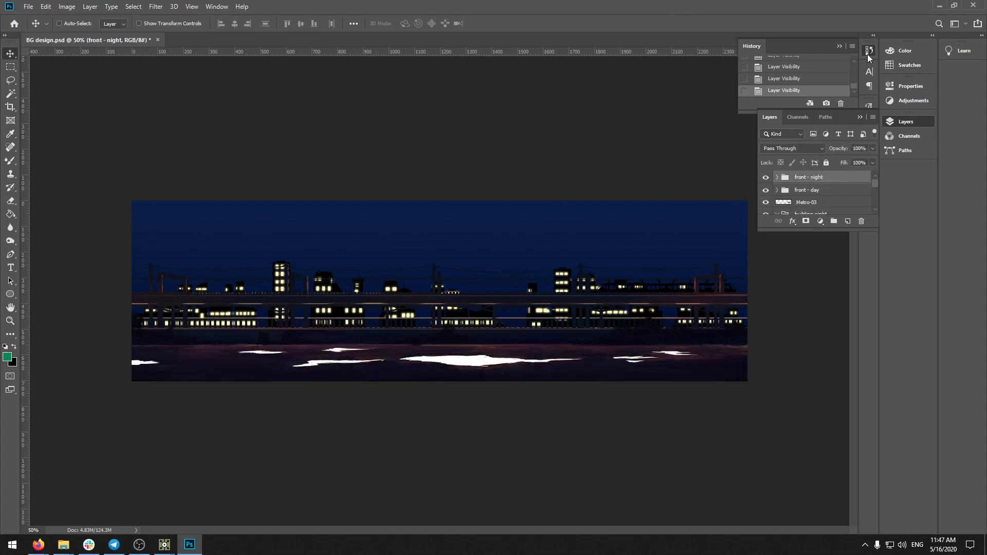
Step: Quit Photoshop without saving BG design.psd and return to the TouchDesigner project
left_click(973, 6)
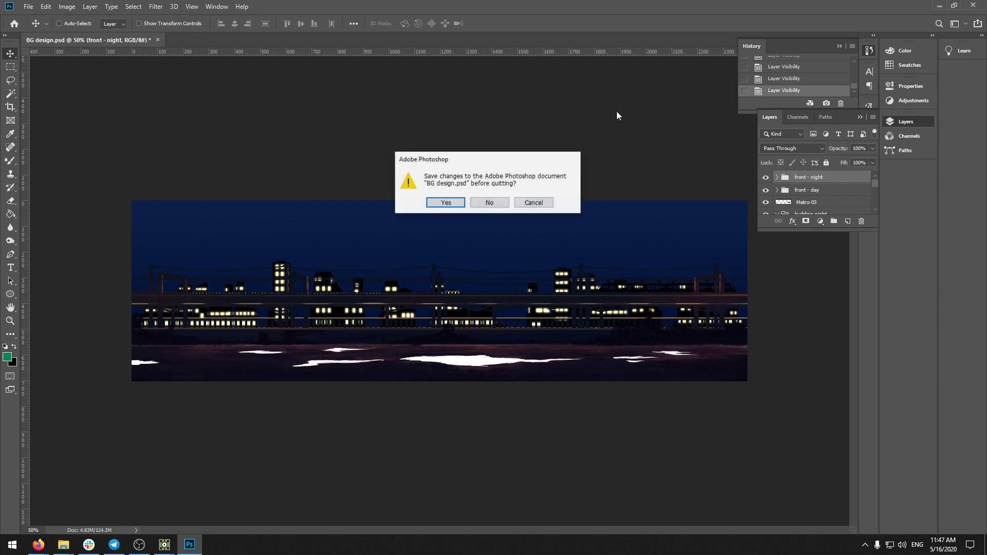
left_click(489, 201)
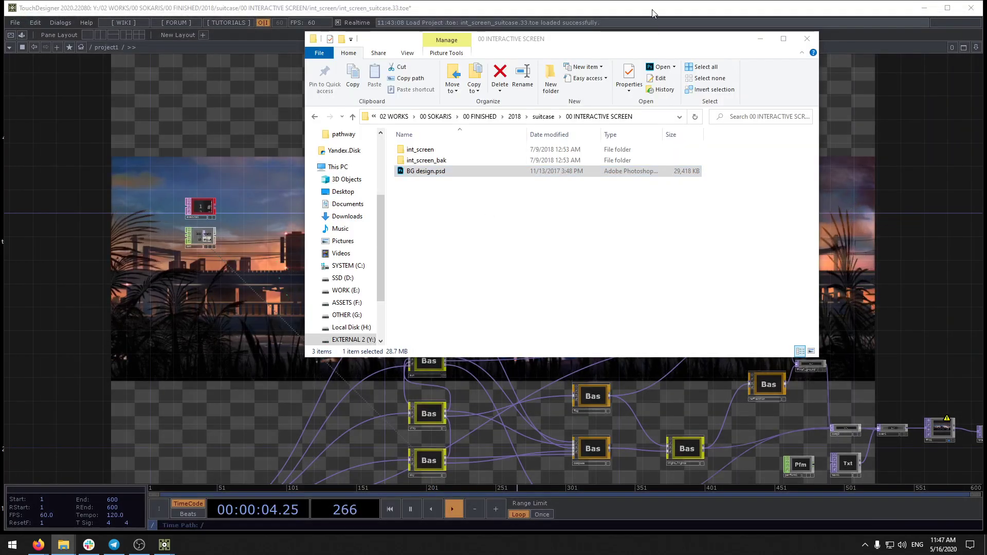
left_click(652, 12)
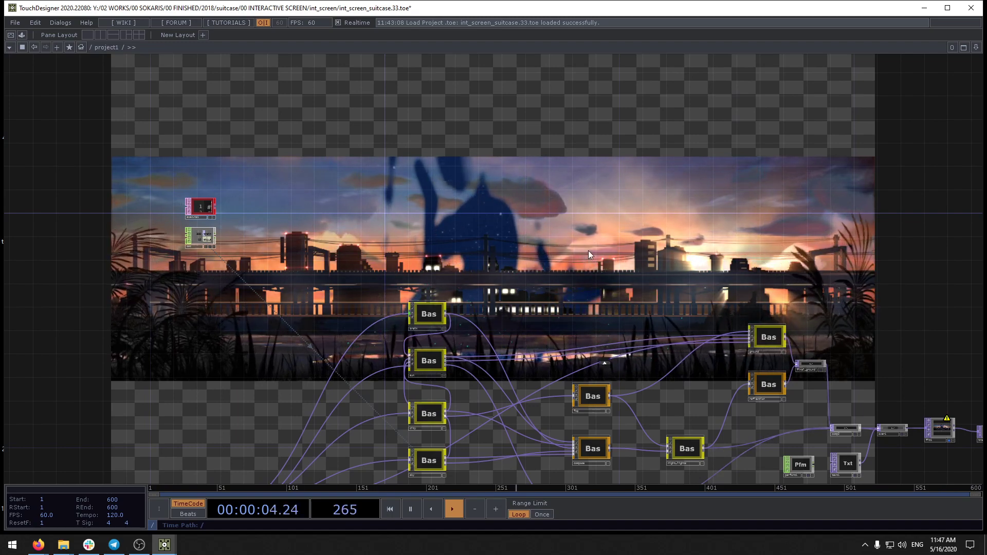
Step: View the whole suitcase network and close the int_screen_suitcase.33.toe project
left_click_drag(615, 399, 566, 208)
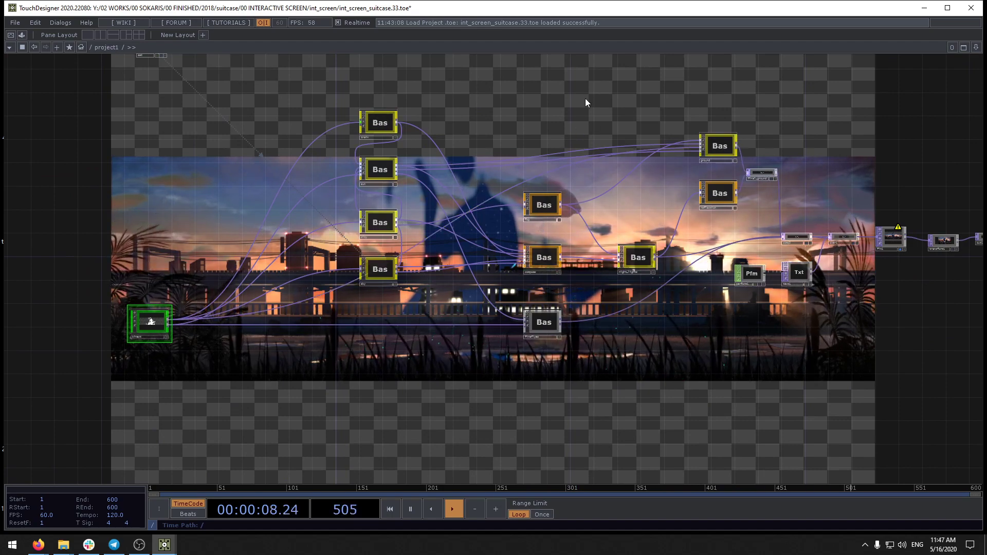
left_click_drag(586, 99, 593, 144)
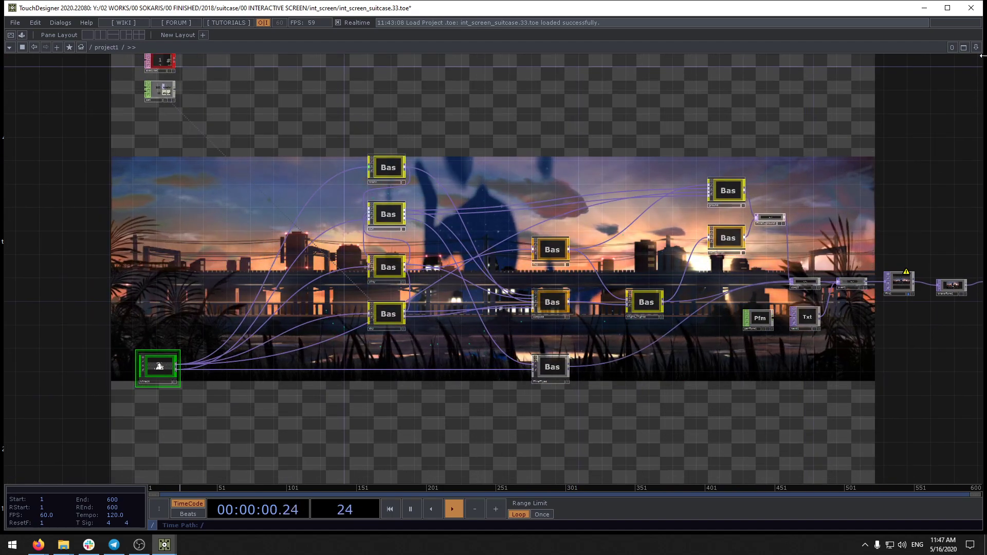
left_click(972, 8)
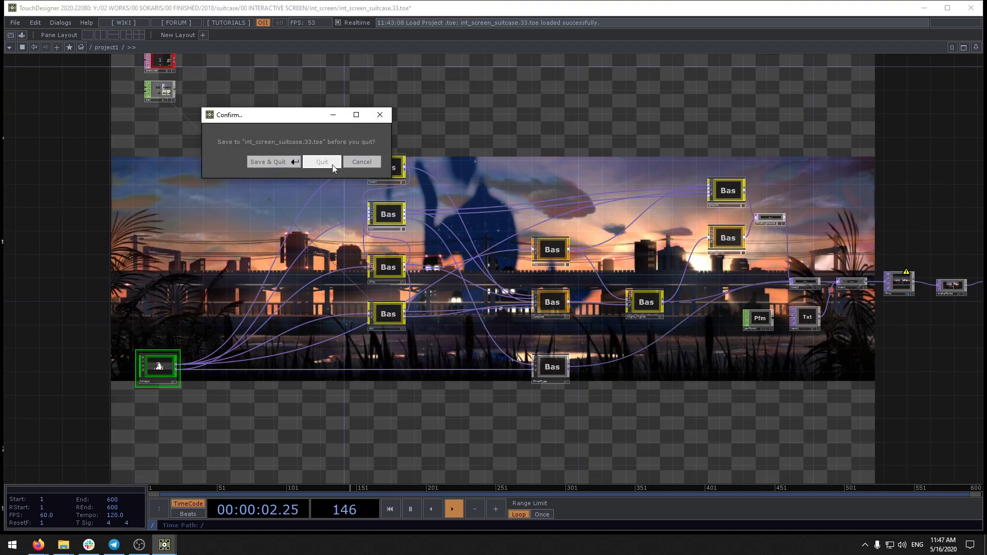
left_click(281, 162)
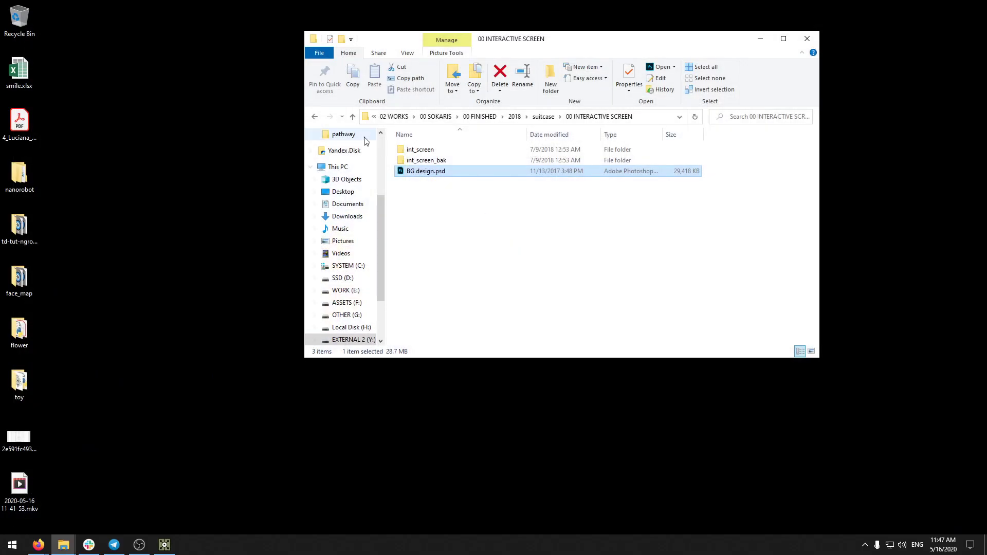
Step: Open REINESSANCE.toe from the 2018 Renaissance project's 00 system folder and bring its TouchDesigner window forward
left_click(352, 117)
left_click(353, 117)
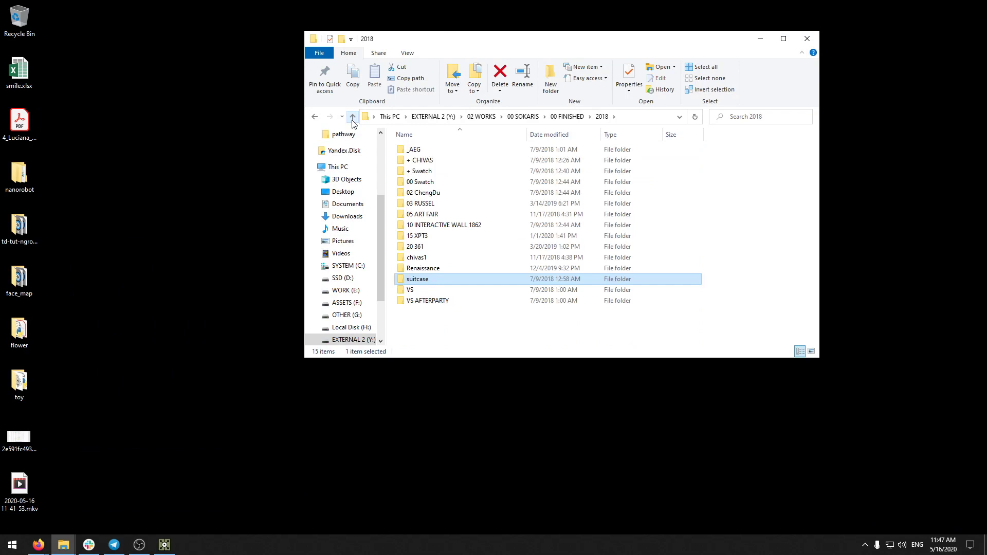
double_click(420, 268)
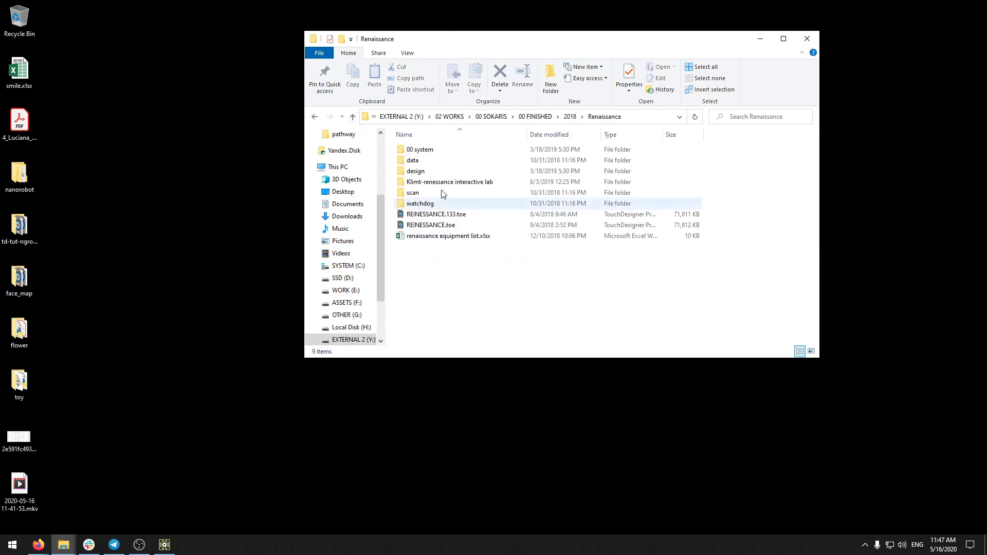
double_click(419, 150)
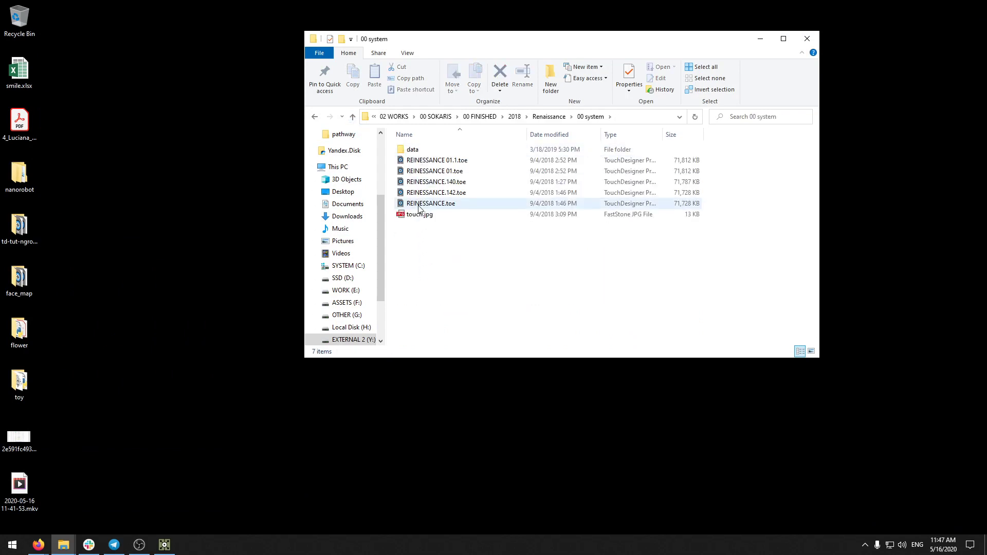
left_click(419, 205)
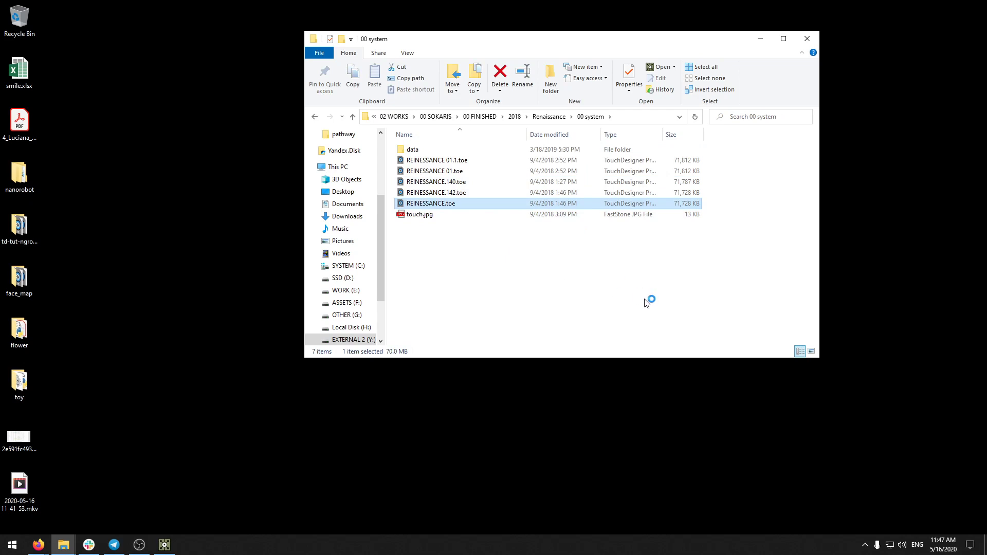
key("Return")
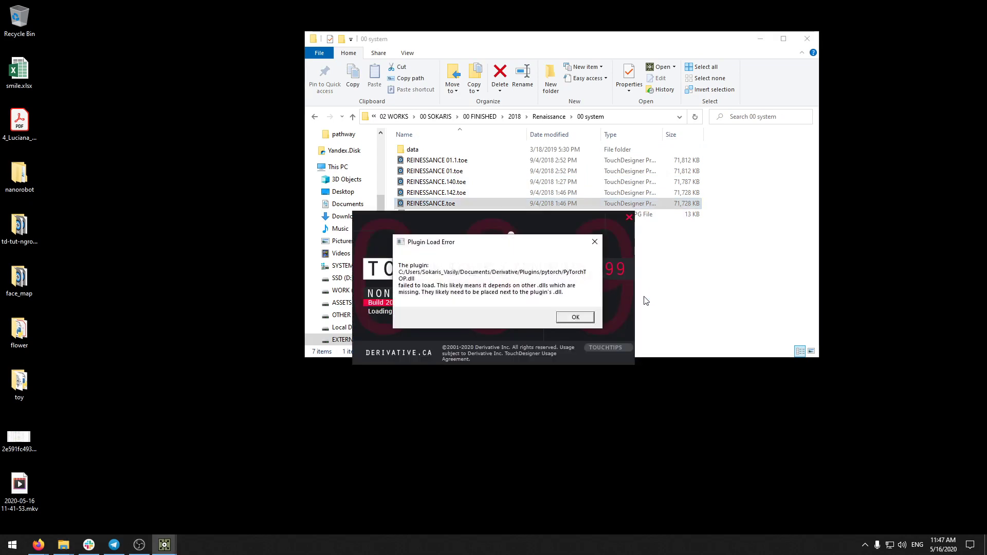
left_click(575, 316)
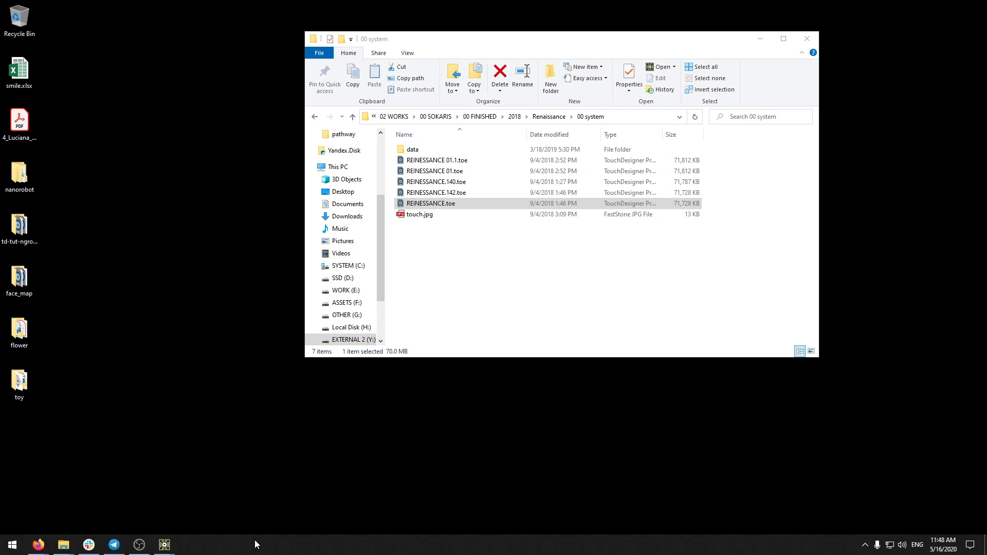
mouse_move(165, 547)
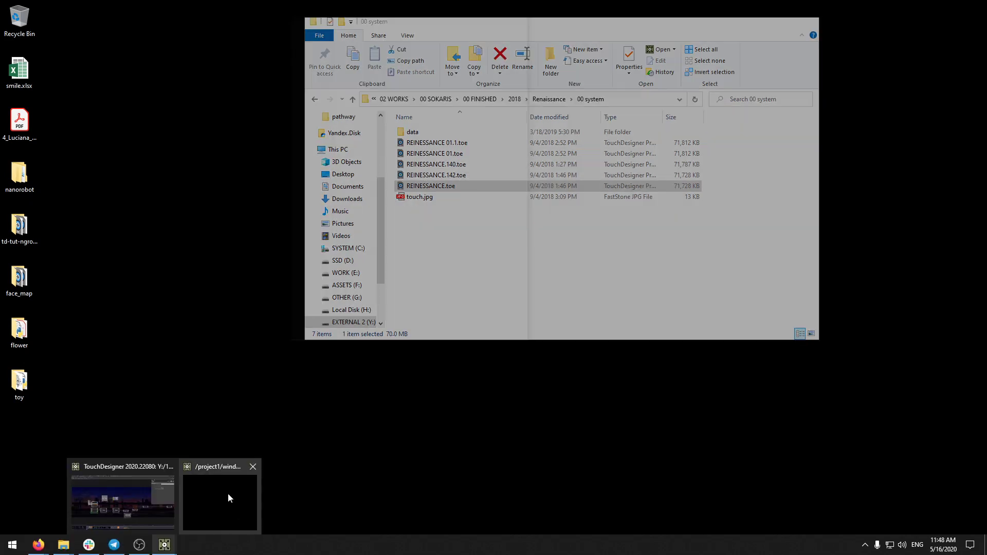
left_click(228, 496)
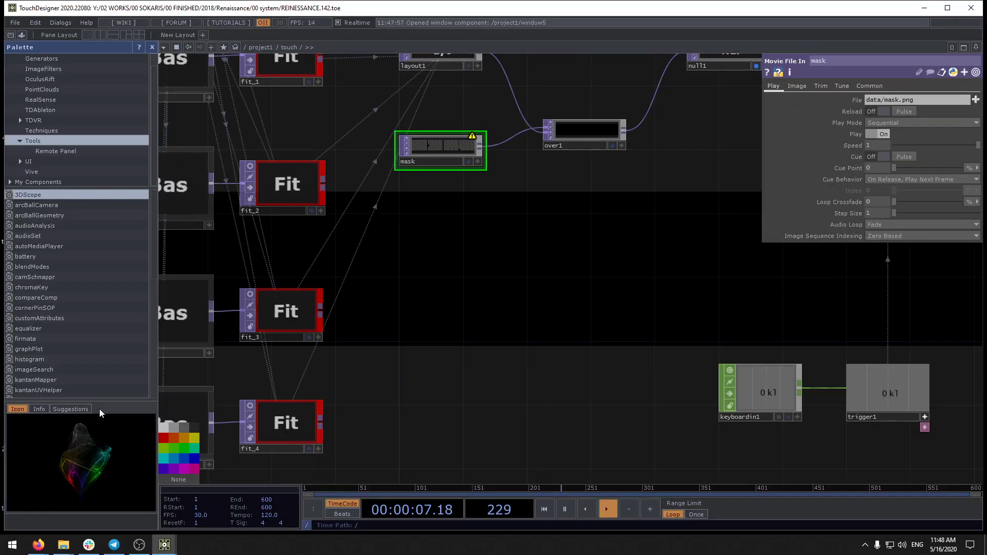
Step: Examine the touch component's network, and the operator chain of the parent project1 network
scroll(510, 285, "down", 5)
left_click_drag(547, 284, 489, 333)
scroll(471, 319, "up", 5)
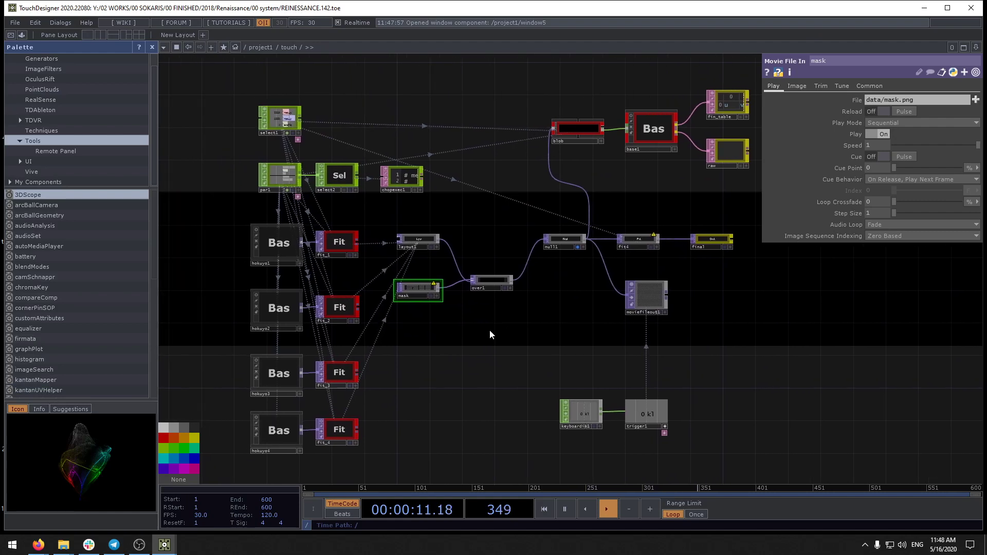
key("u")
left_click_drag(588, 319, 273, 292)
left_click_drag(269, 350, 420, 278)
scroll(437, 251, "down", 5)
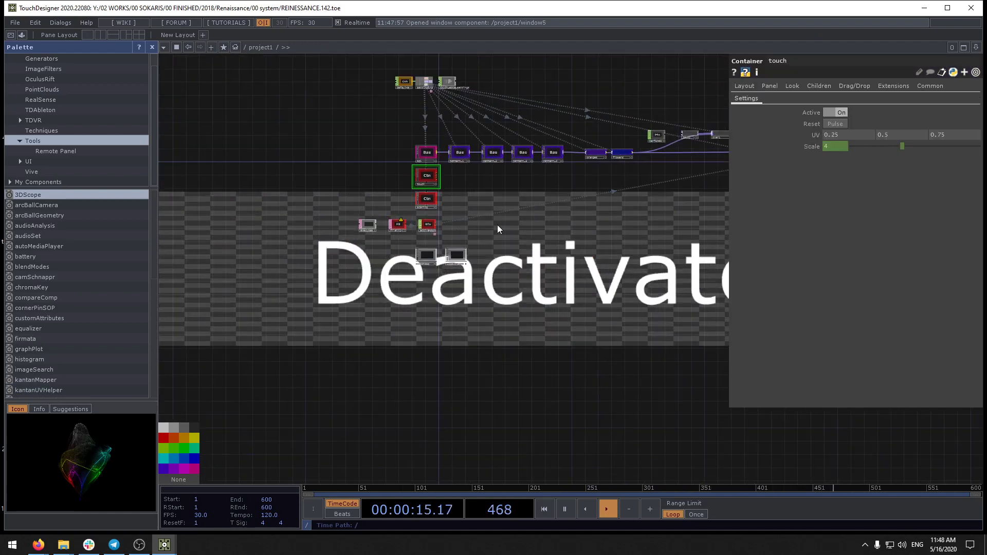
left_click_drag(507, 171, 410, 312)
scroll(414, 246, "up", 4)
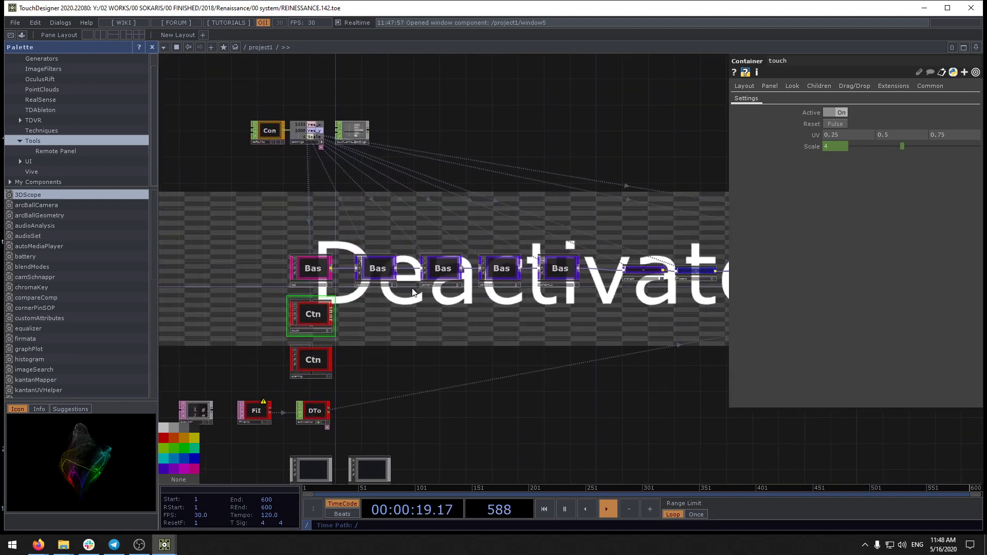
Step: Display the bg1 component's out1 operator as the network background and return to project1
double_click(317, 271)
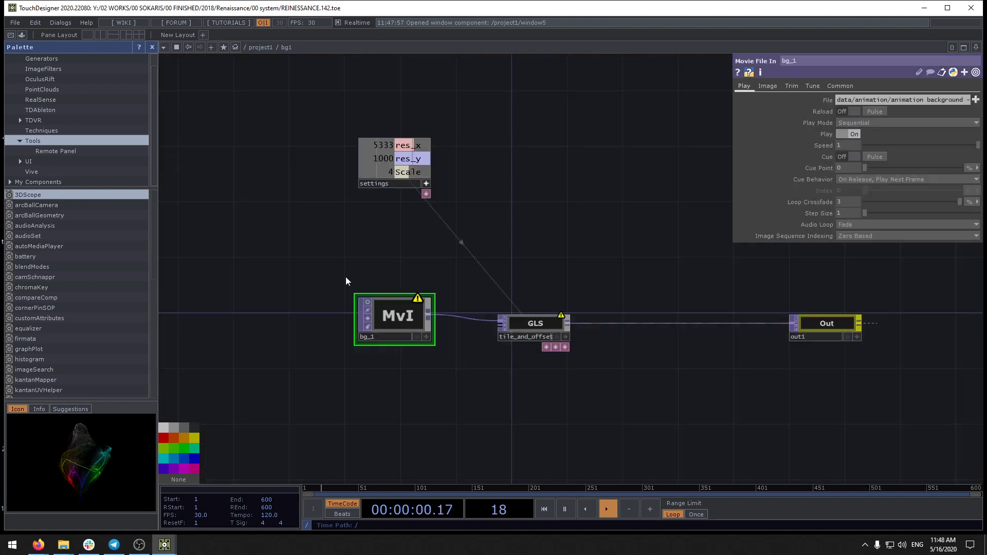
left_click(848, 336)
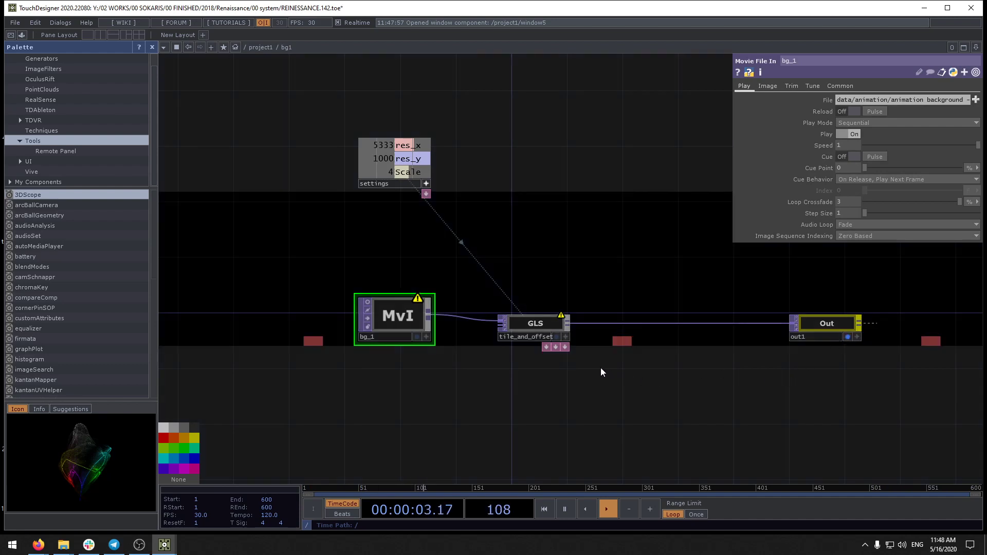
key("u")
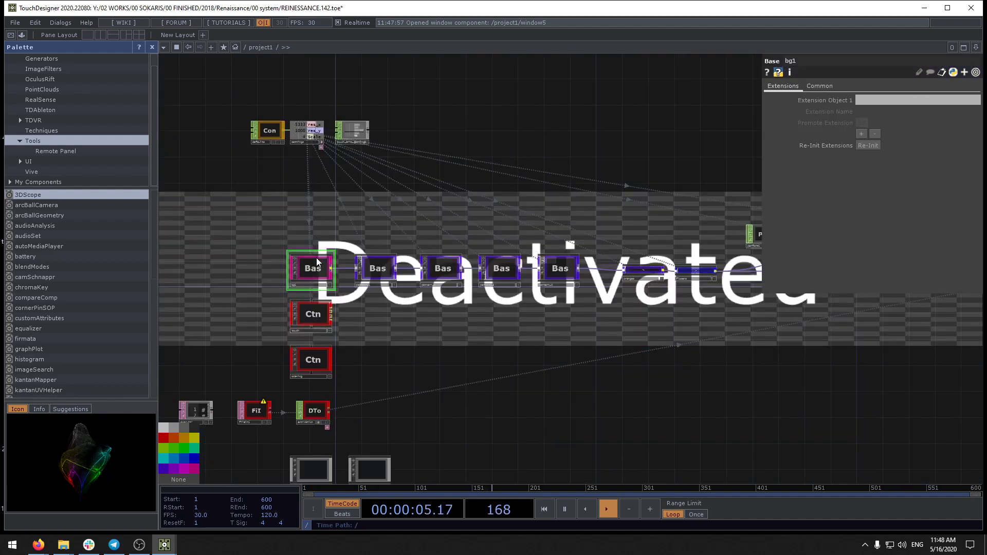
Step: Check the full file path of bg1's bg_1 movie input and browse the folder for its source
double_click(316, 263)
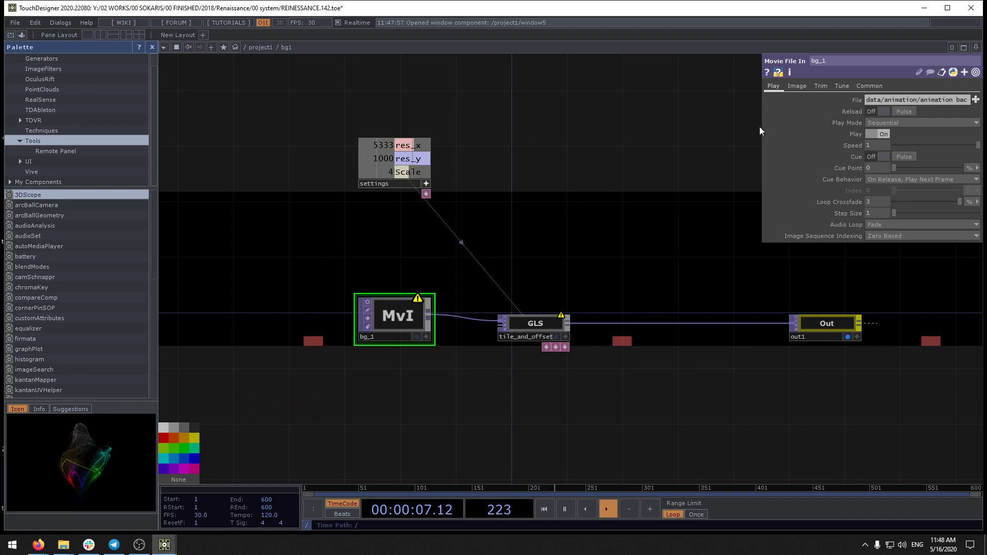
left_click_drag(761, 127, 543, 128)
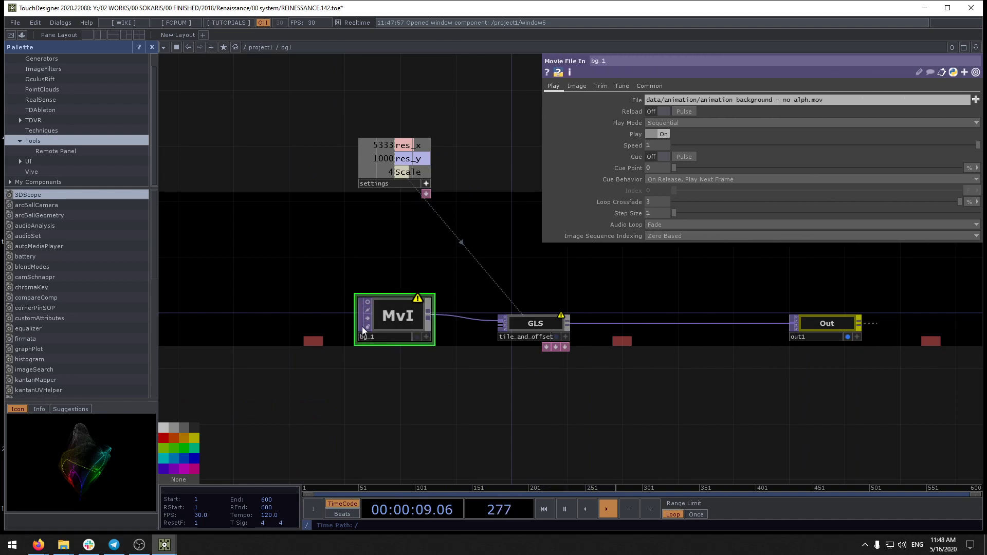
scroll(393, 327, "up", 5)
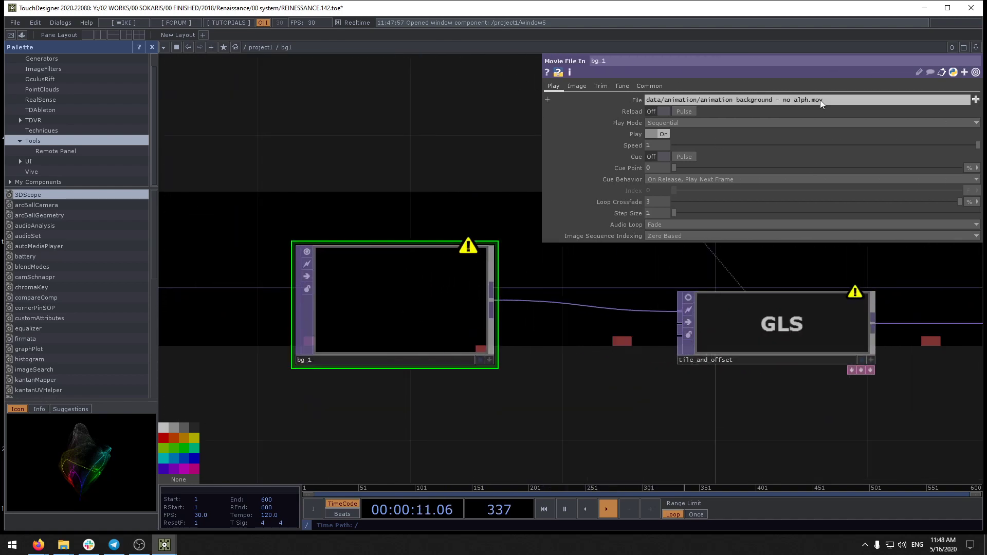
left_click(975, 99)
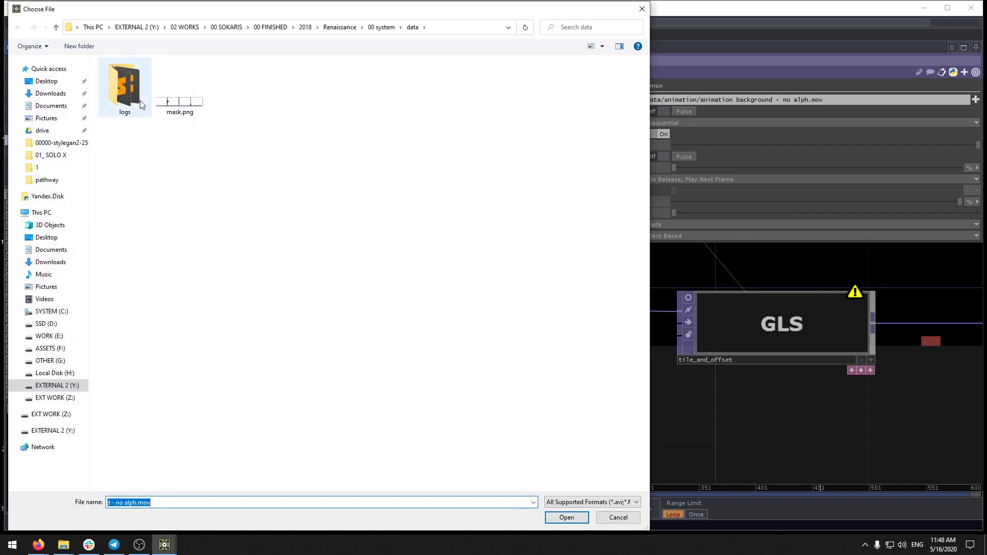
left_click(637, 11)
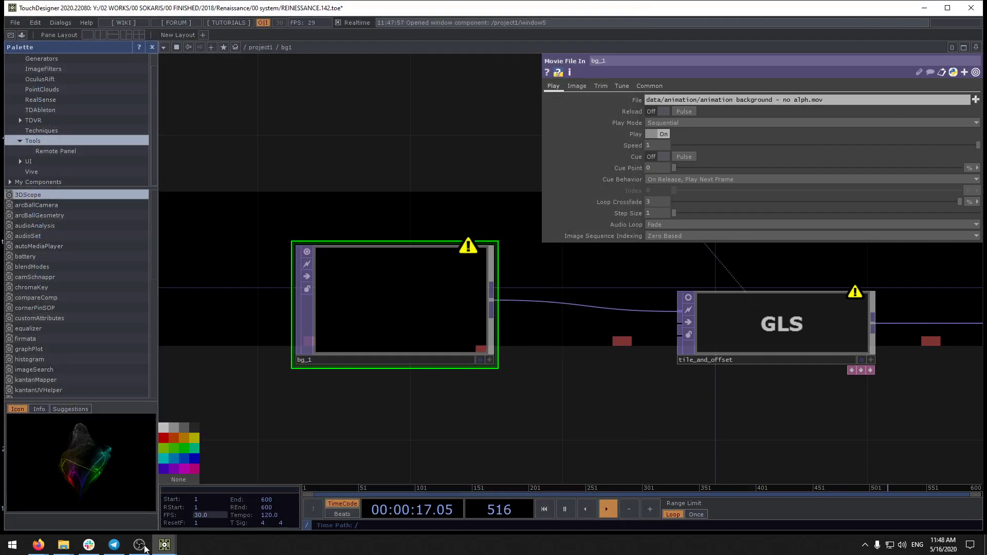
Step: Switch to File Explorer and examine the contents of the 00 system project's data folder
mouse_move(62, 547)
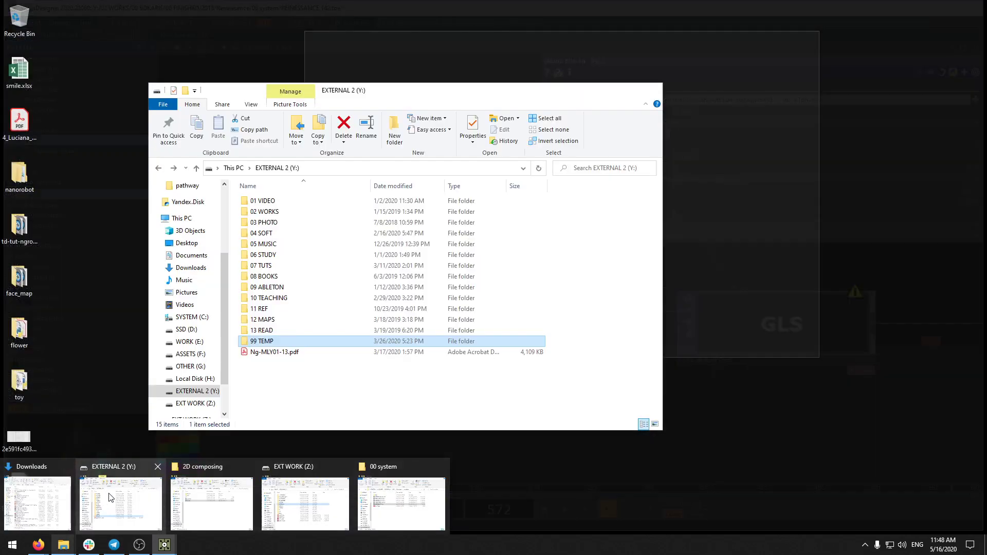
mouse_move(109, 497)
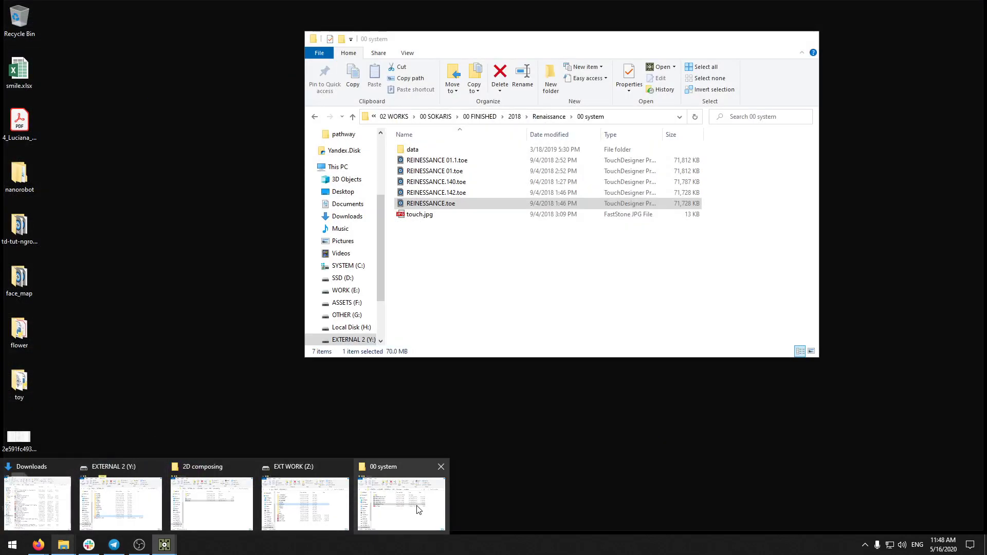
left_click(401, 504)
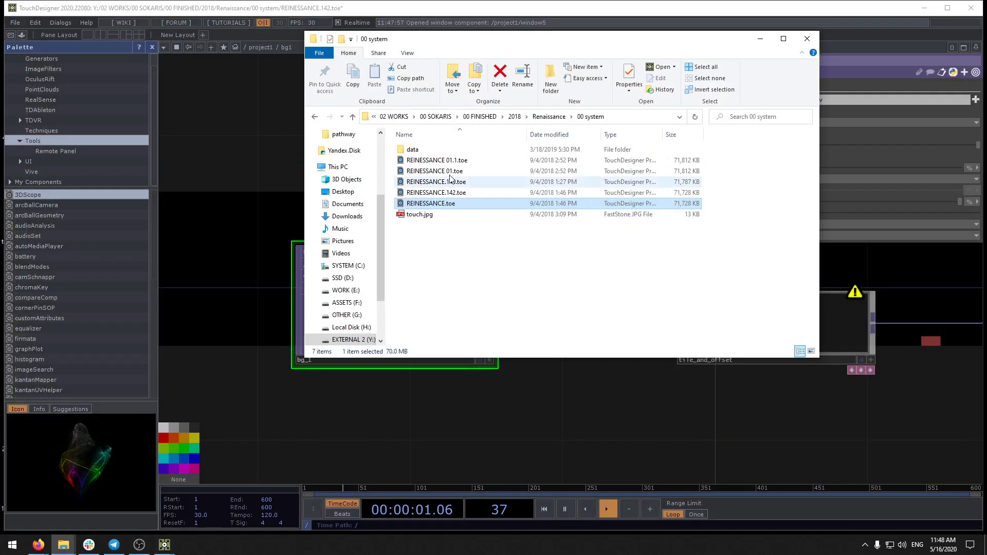
double_click(412, 149)
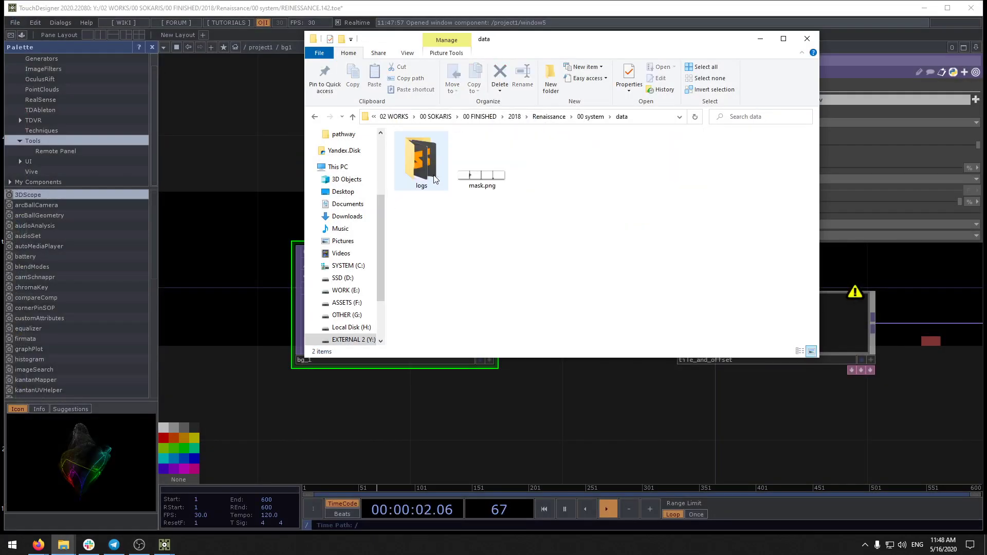
Step: Browse to the Renaissance subfolder of Klimt-renessance interactive lab to look for another copy of the project
left_click(352, 117)
left_click(353, 117)
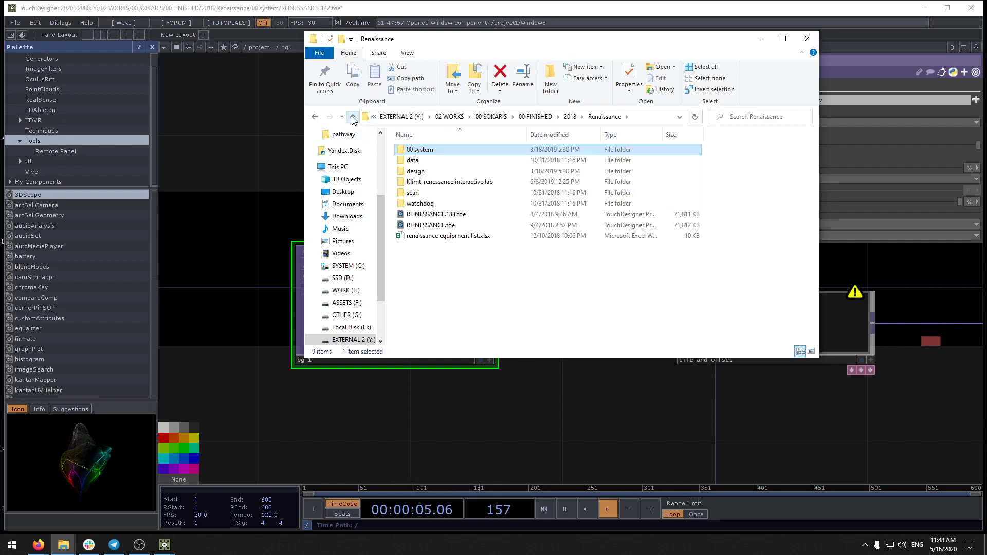
double_click(438, 182)
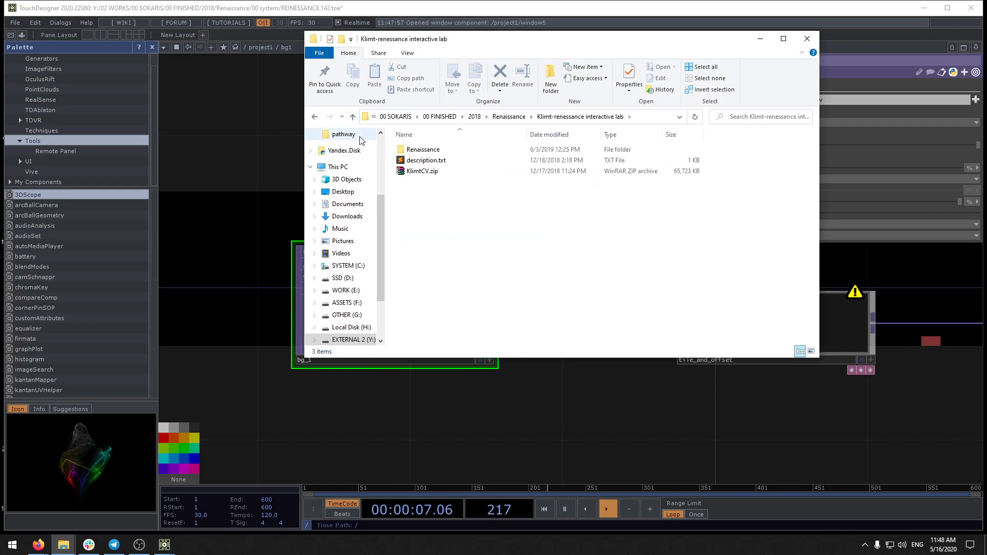
double_click(423, 149)
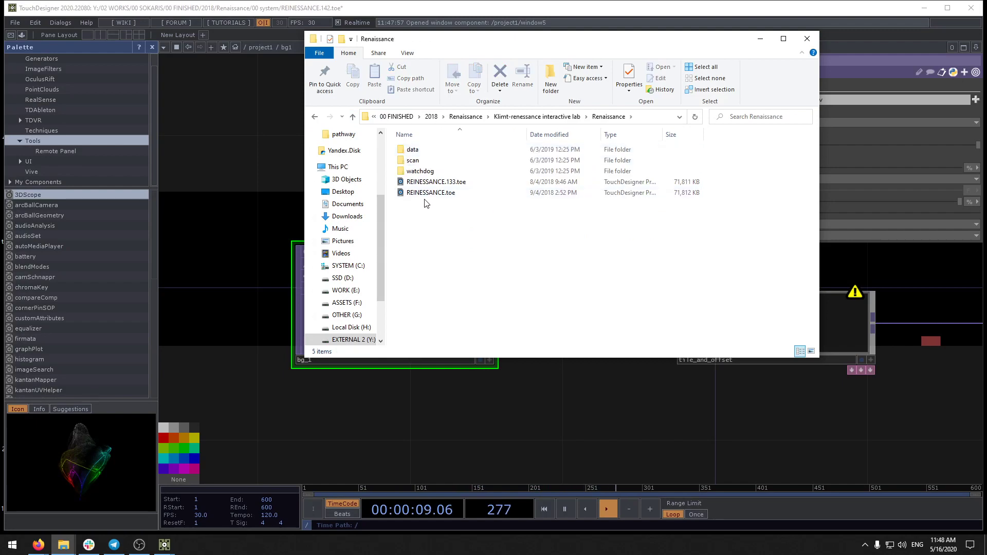
Step: Quit REINESSANCE.142.toe without saving and check the data folder of the Klimt-renessance interactive lab copy
left_click(971, 7)
left_click(306, 163)
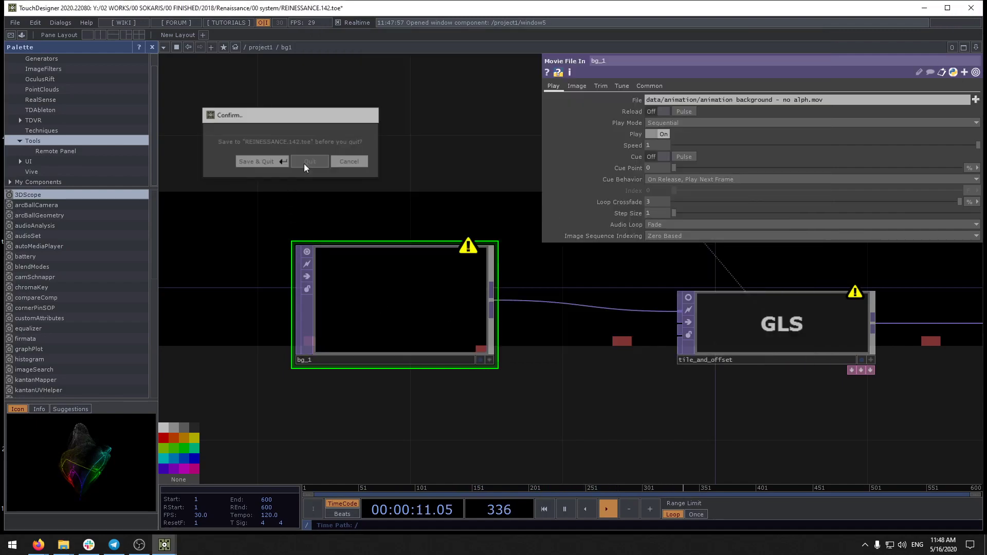
double_click(412, 149)
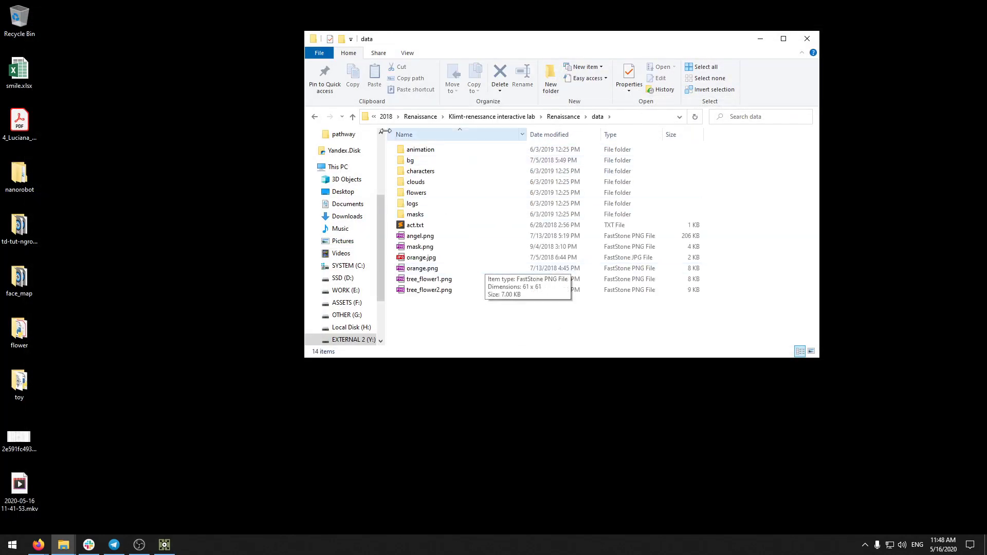
key("alt+Up")
Step: Open REINESSANCE.toe from the Klimt-renessance interactive lab's Renaissance folder and bring its TouchDesigner window forward
double_click(425, 193)
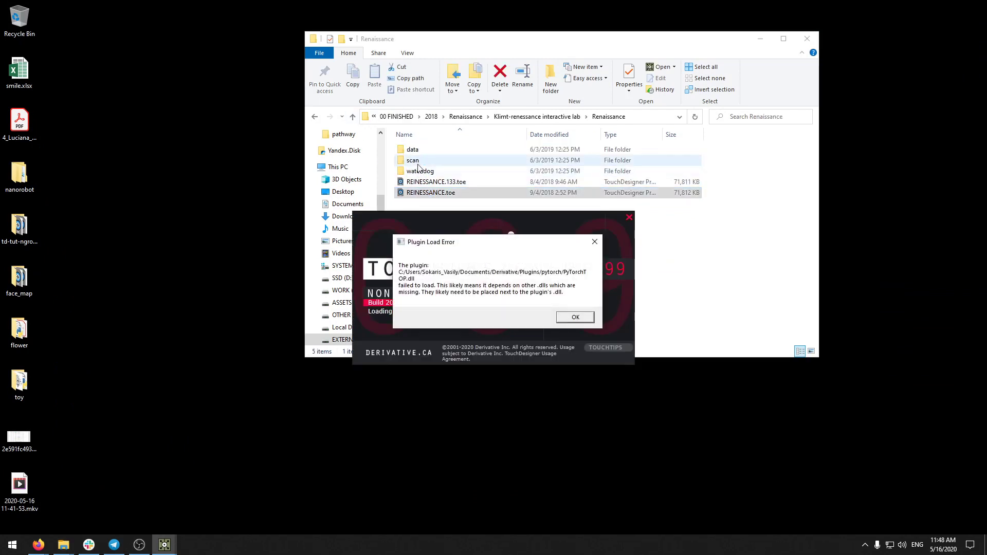
left_click(566, 316)
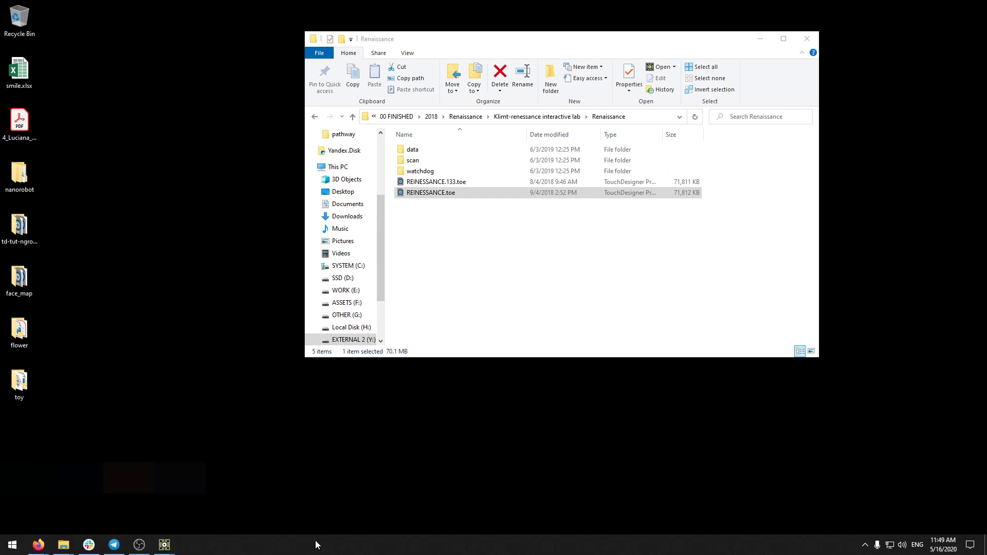
mouse_move(165, 545)
left_click(219, 504)
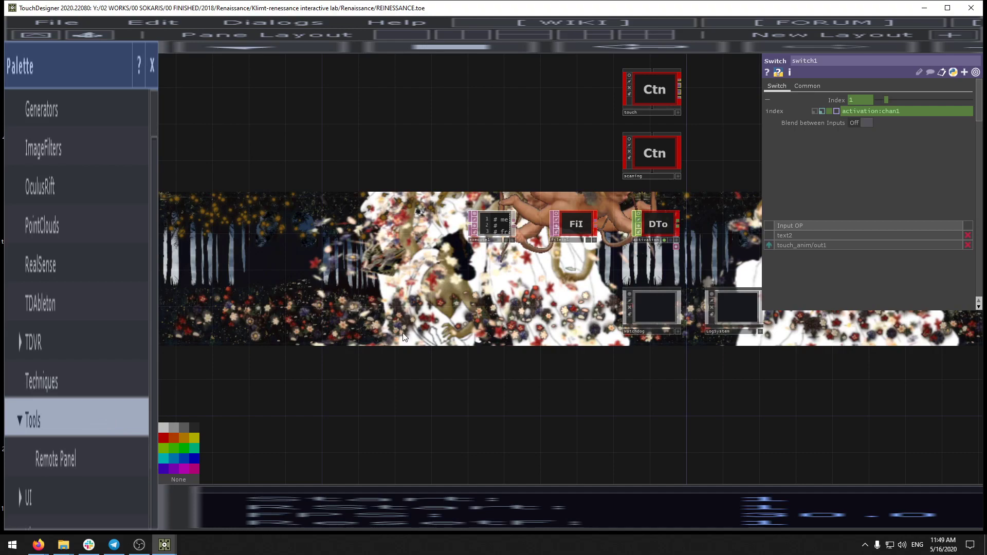
Step: Quit the running REINESSANCE.toe project and reopen it from the Klimt-renessance interactive lab's Renaissance folder
scroll(529, 346, "down", 5)
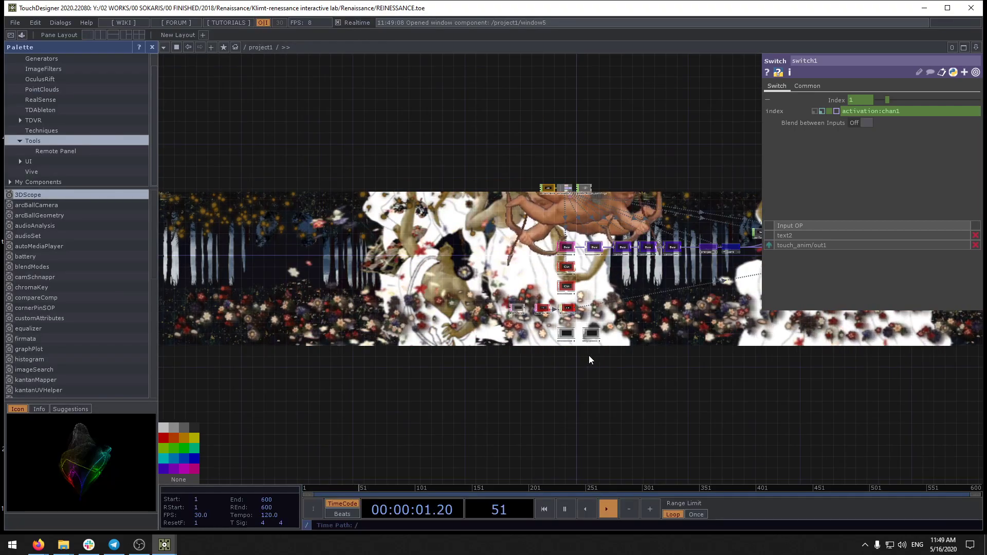
left_click_drag(589, 360, 491, 372)
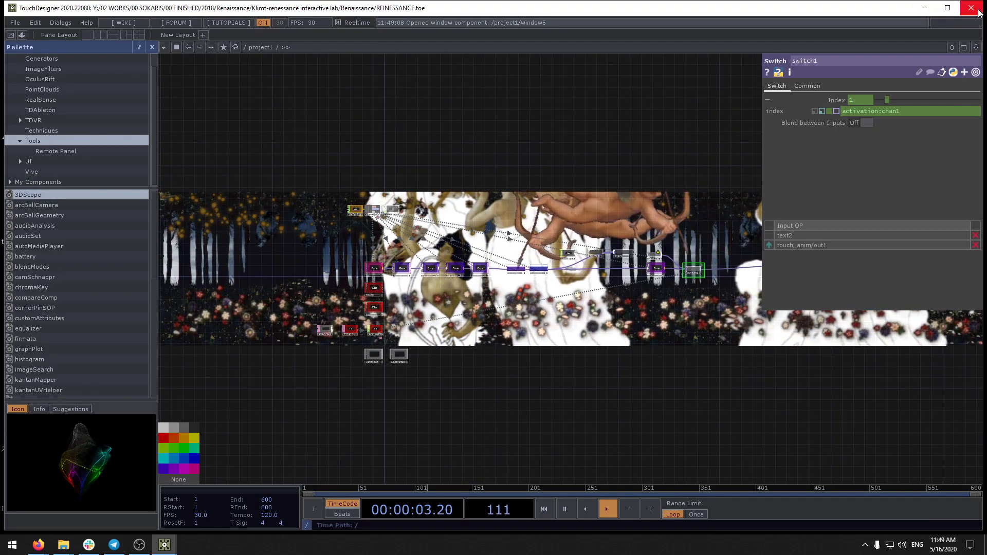
left_click(978, 10)
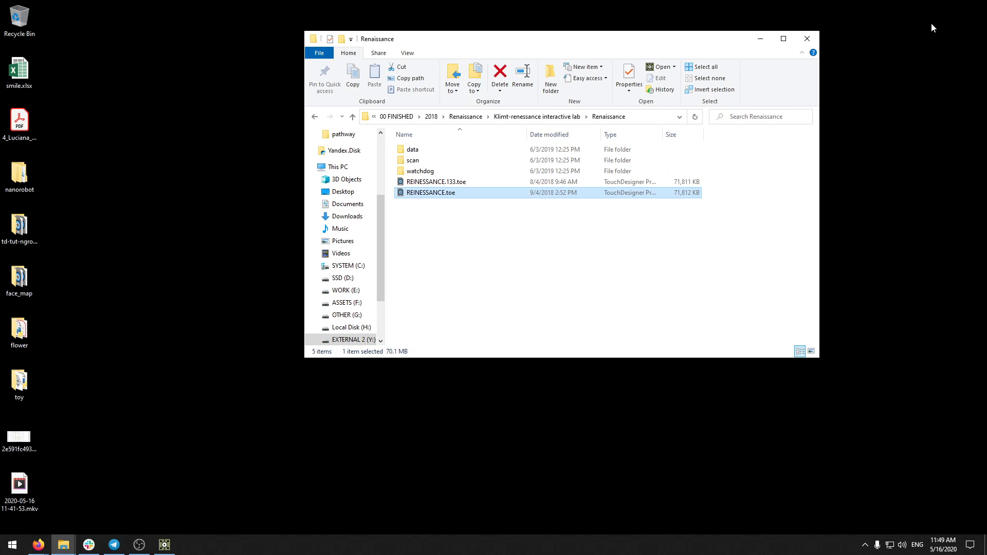
double_click(430, 197)
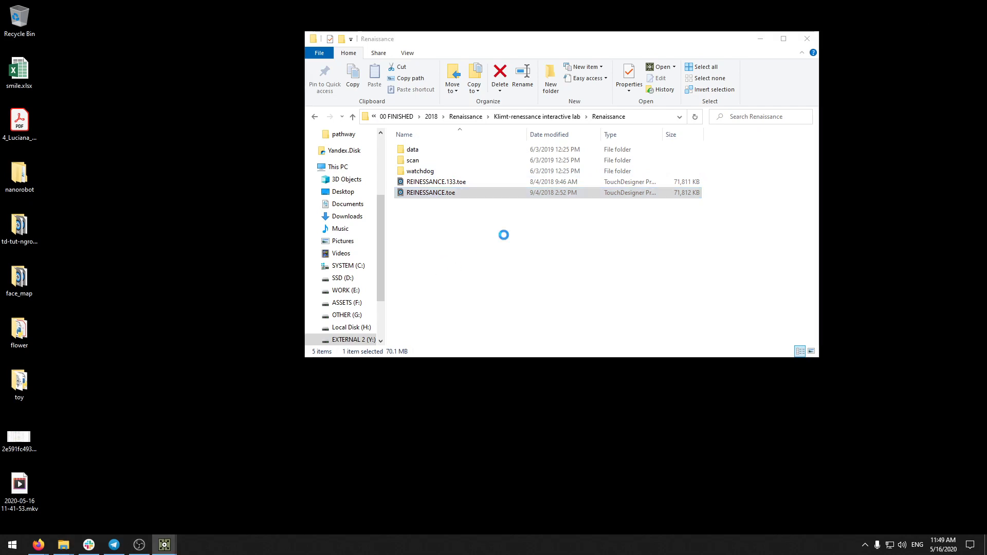
left_click(569, 314)
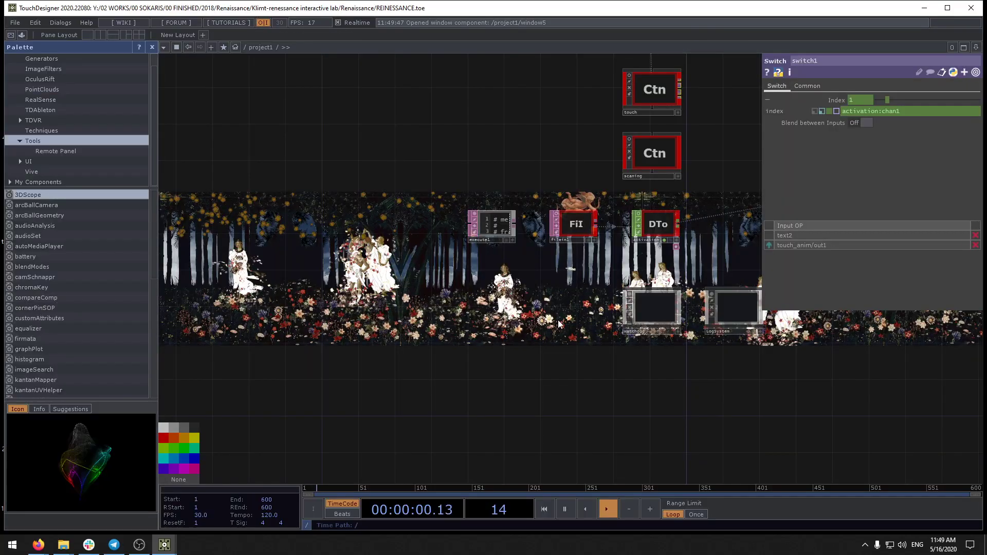
Step: Hide the operator palette and examine the layout of the project1 network over the running output
left_click_drag(601, 328, 469, 403)
left_click(152, 48)
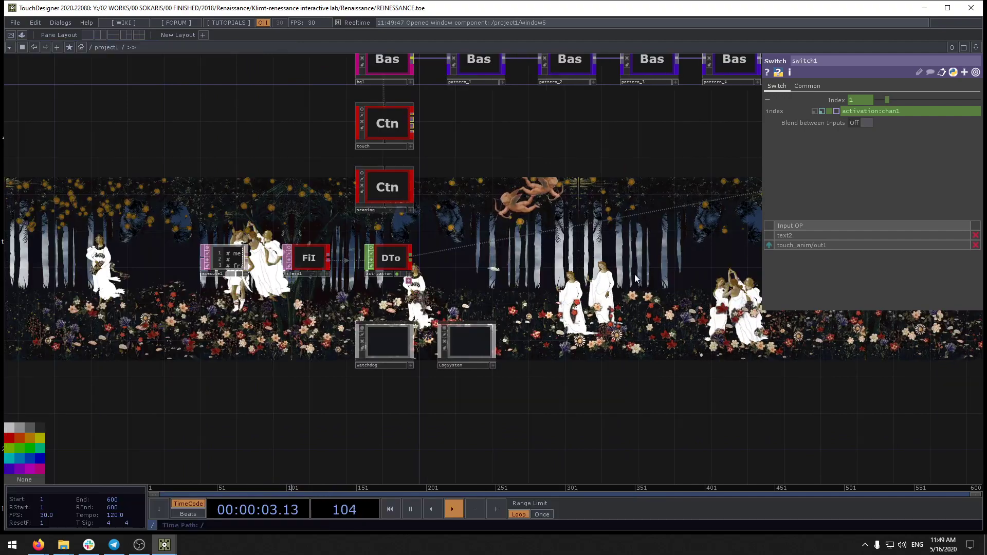
left_click_drag(564, 153, 499, 274)
scroll(498, 277, "down", 3)
left_click_drag(598, 284, 444, 299)
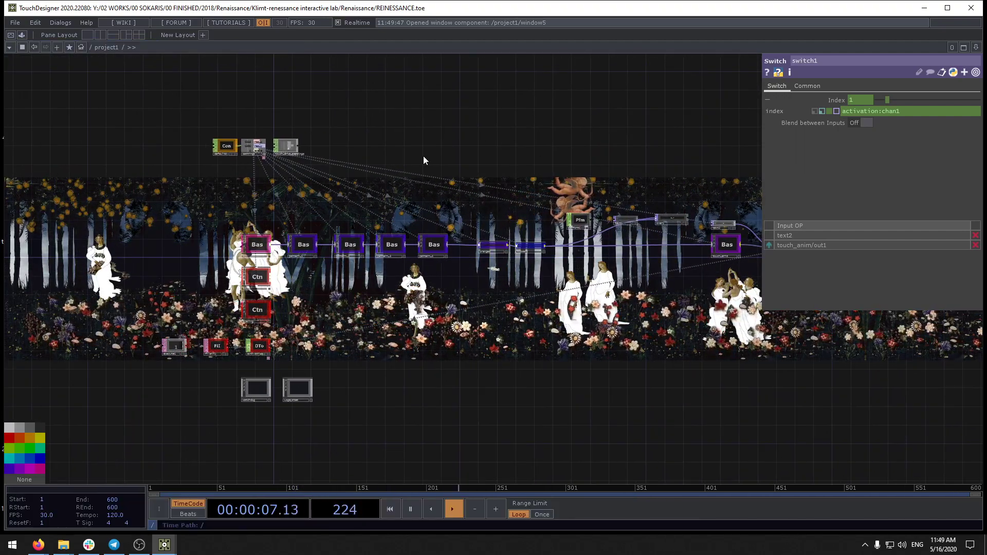
left_click_drag(432, 305, 592, 347)
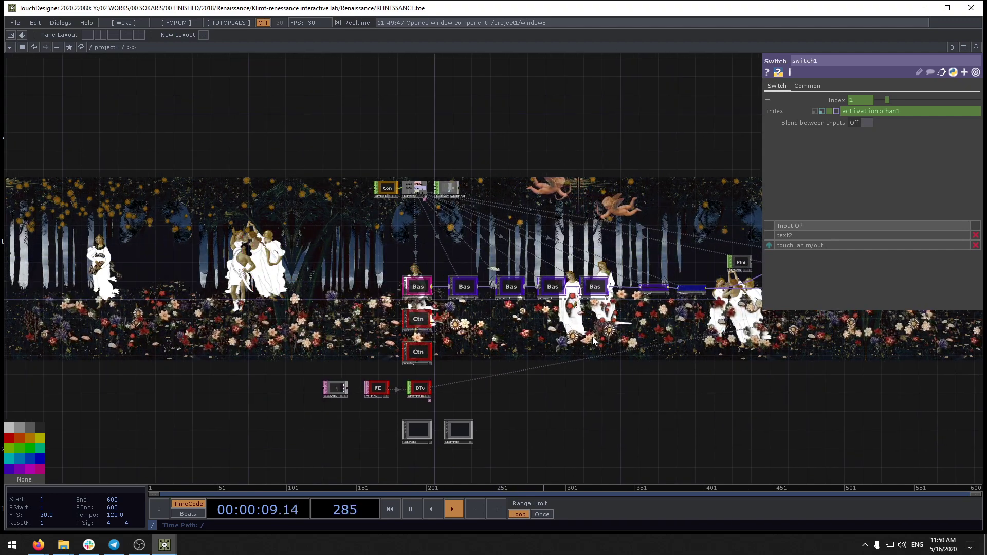
left_click_drag(593, 336, 524, 346)
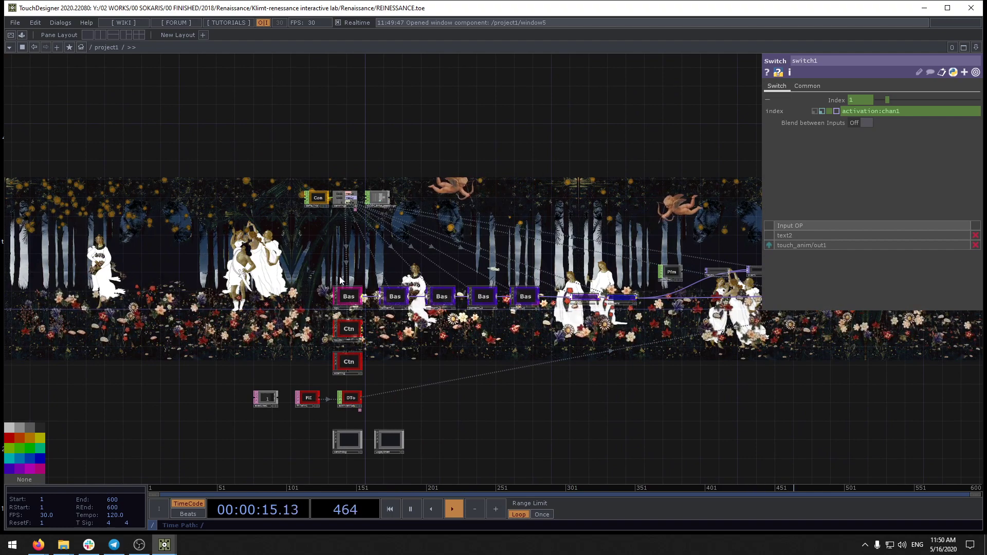
left_click_drag(469, 331, 444, 299)
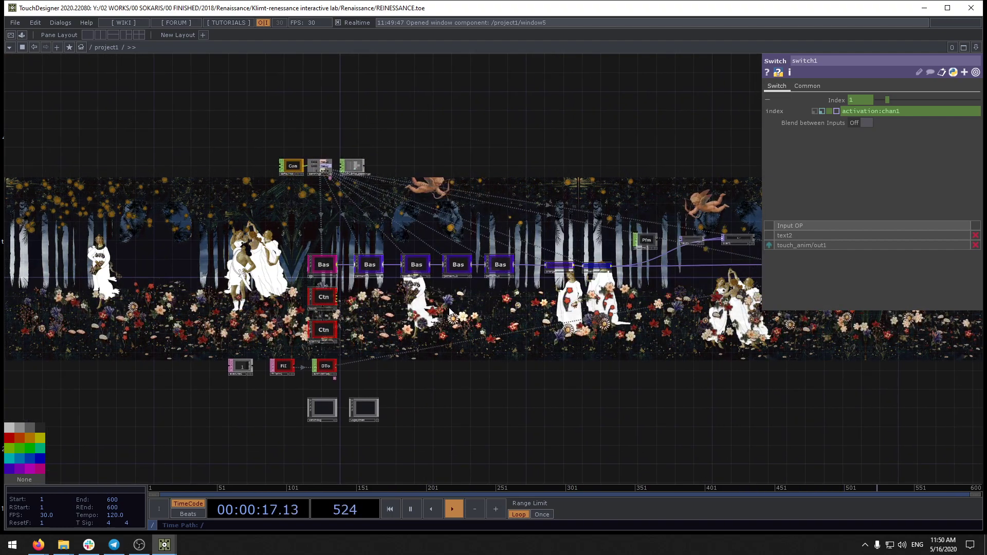
Step: Switch to File Explorer and browse the EXT WORK (Z:) drive to the Renaissance folder under _ PORTFOLIO, 2018
key("super+e")
left_click(351, 299)
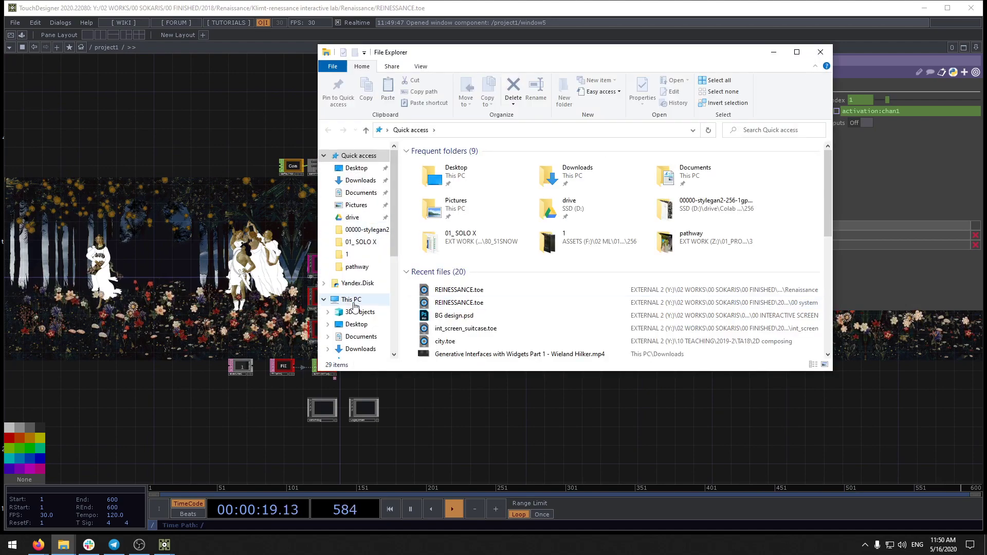
double_click(720, 328)
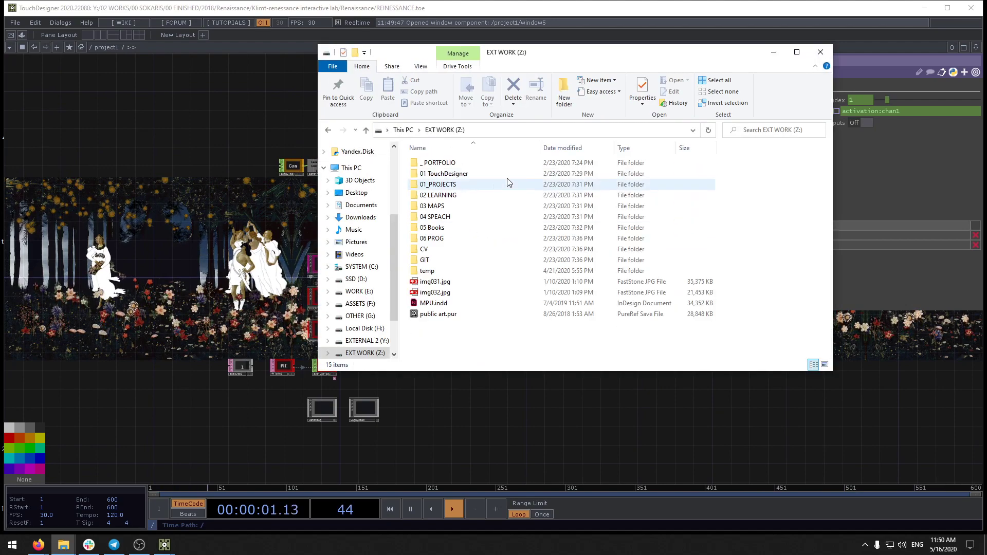
double_click(446, 185)
left_click(366, 130)
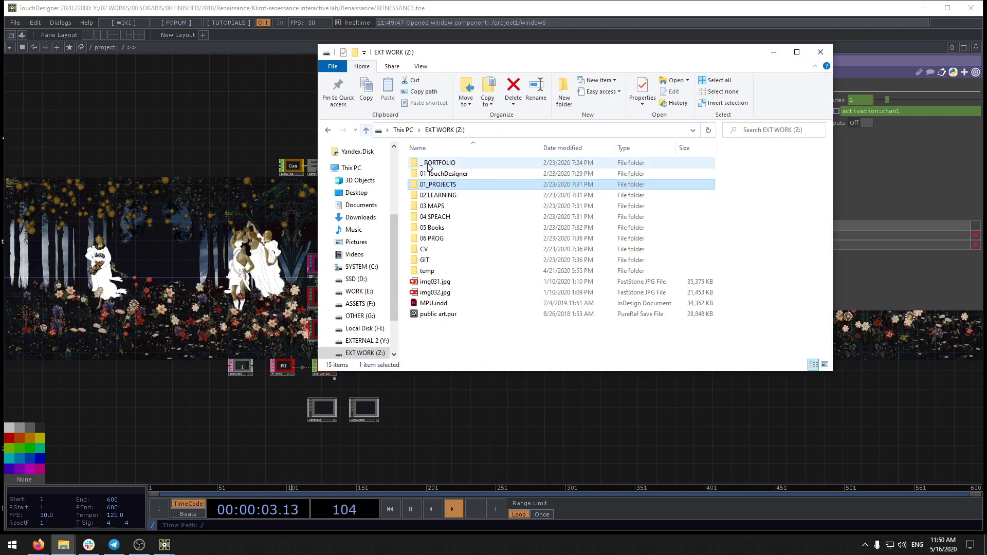
double_click(434, 173)
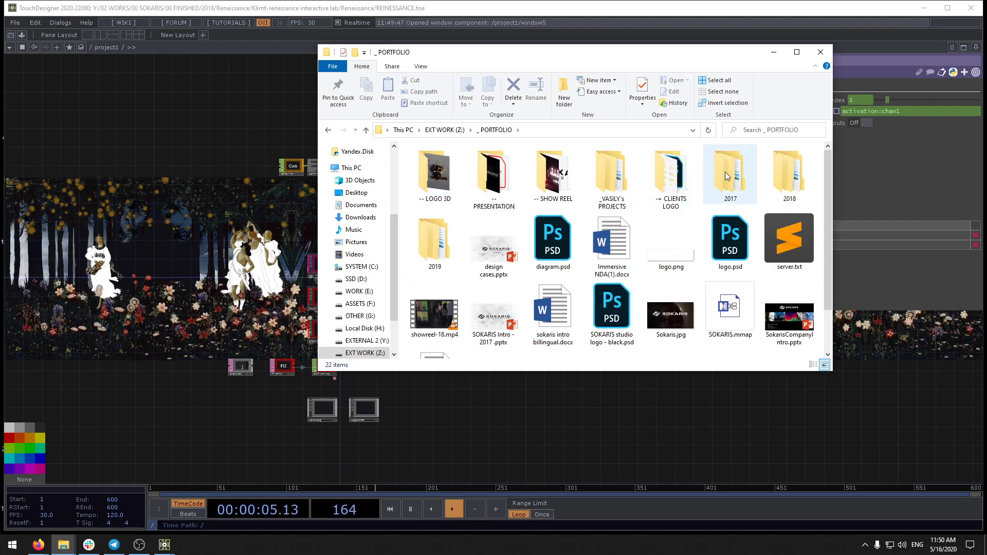
double_click(785, 176)
double_click(436, 249)
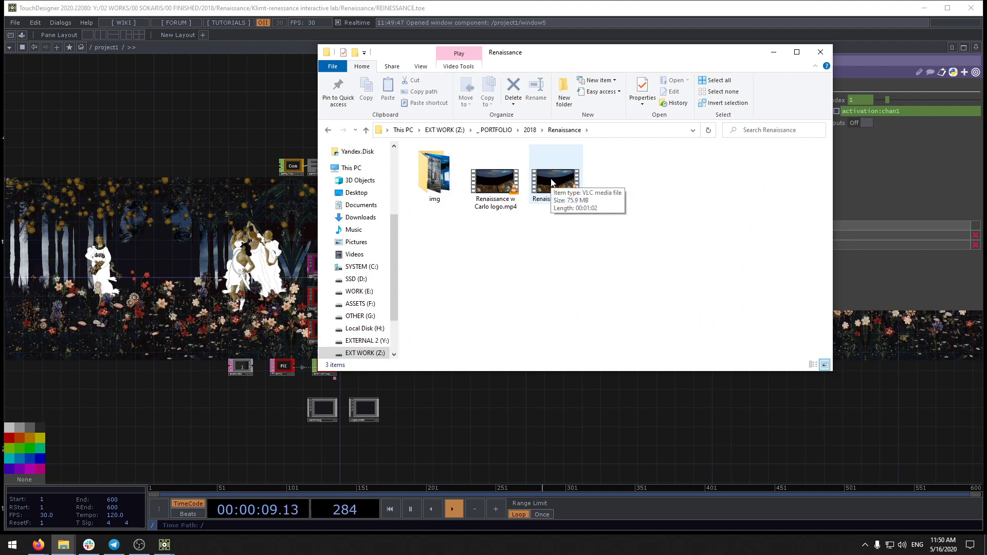
Step: Play Renaissance.mp4 in VLC media player, maximize the player and lower the volume to 25%
double_click(551, 183)
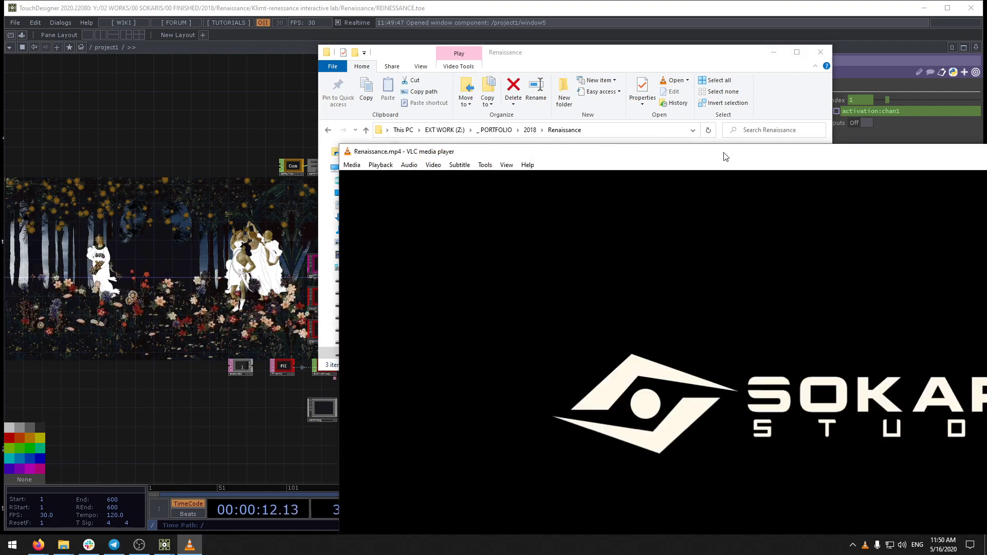
left_click_drag(726, 156, 411, 18)
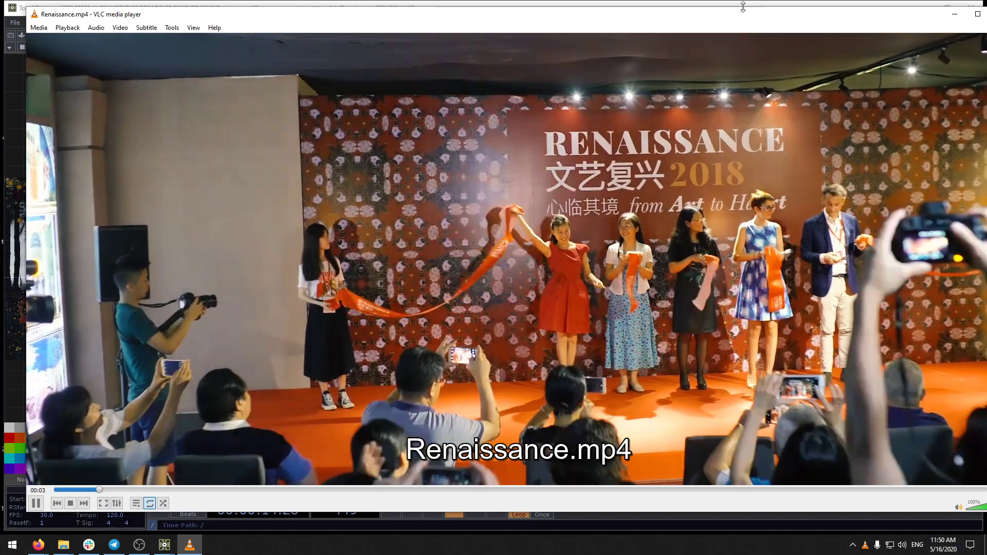
double_click(739, 16)
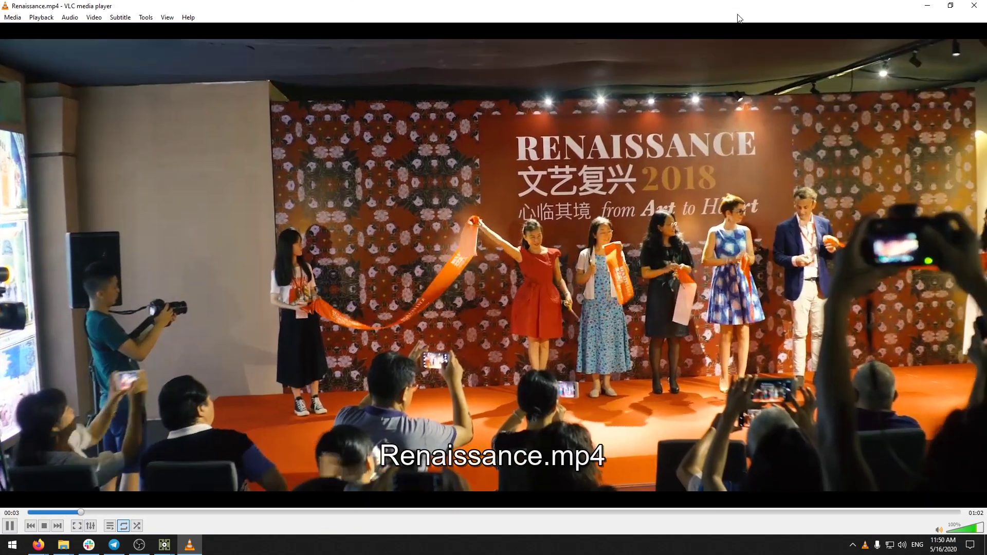
left_click(956, 531)
left_click_drag(955, 530, 954, 531)
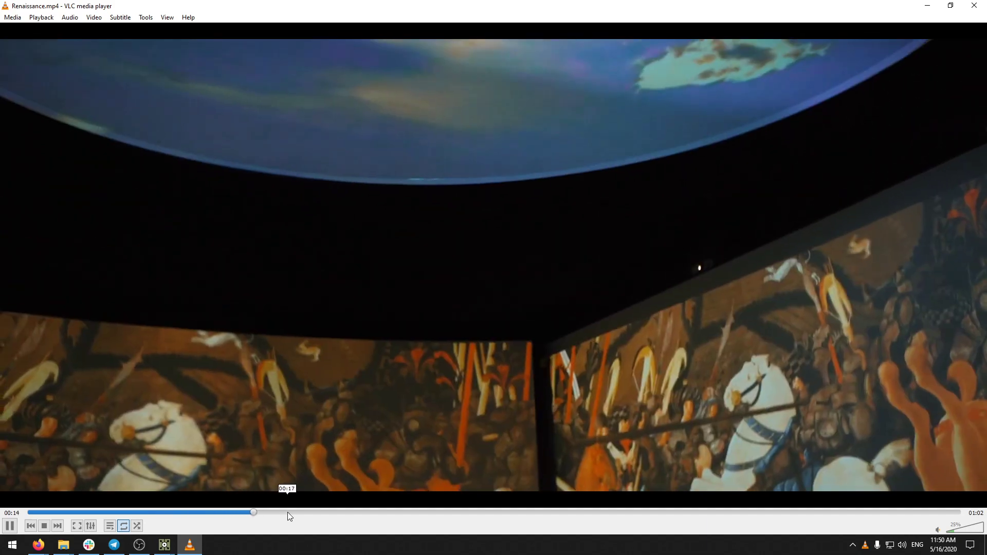
Step: Review the interactive wall footage in Renaissance.mp4, pausing at 00:24 and 00:47, and return to the TouchDesigner project
left_click(288, 512)
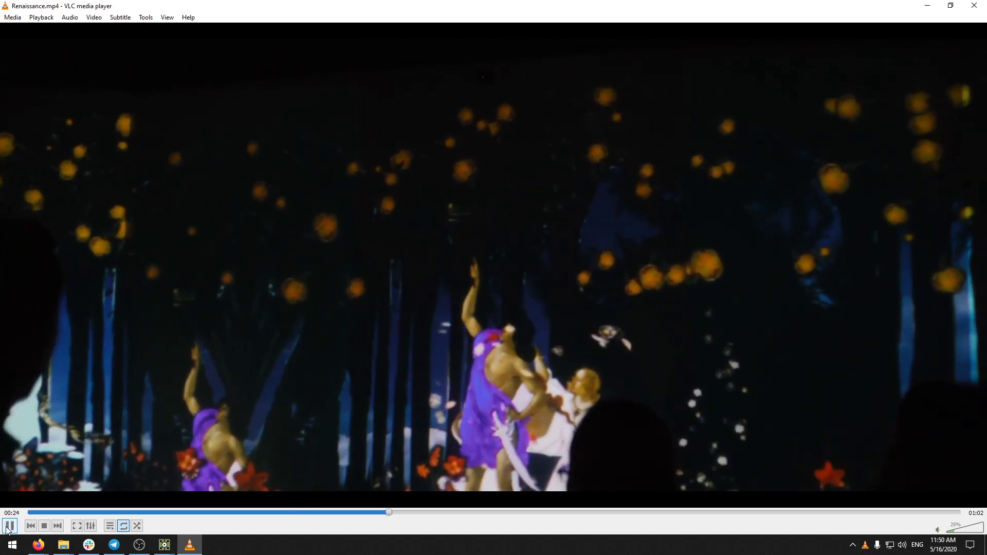
left_click(10, 526)
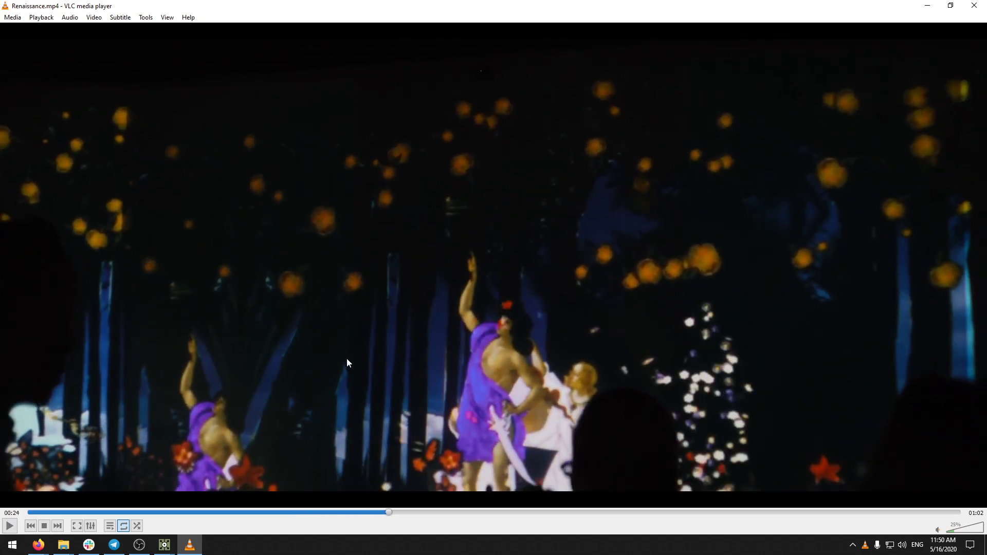
left_click(10, 526)
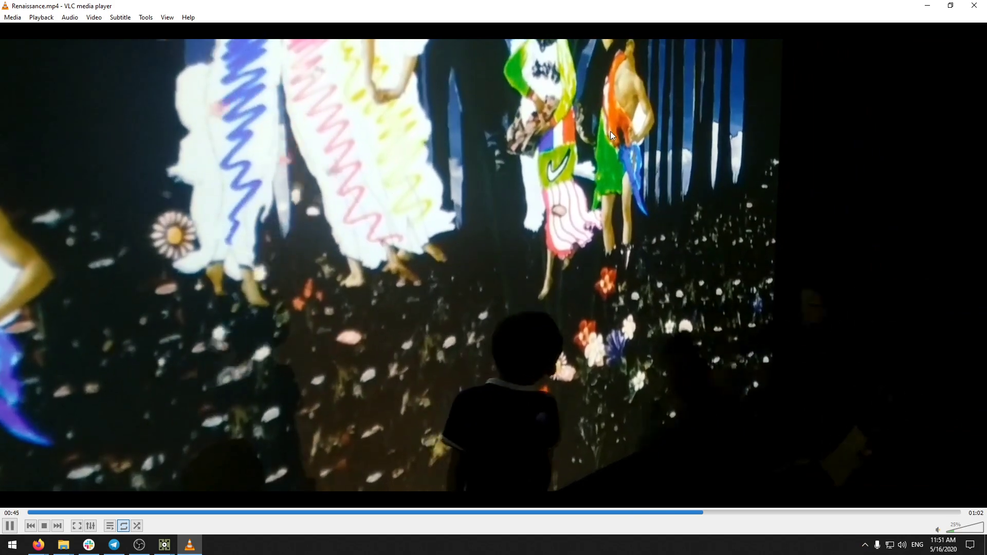
key("space")
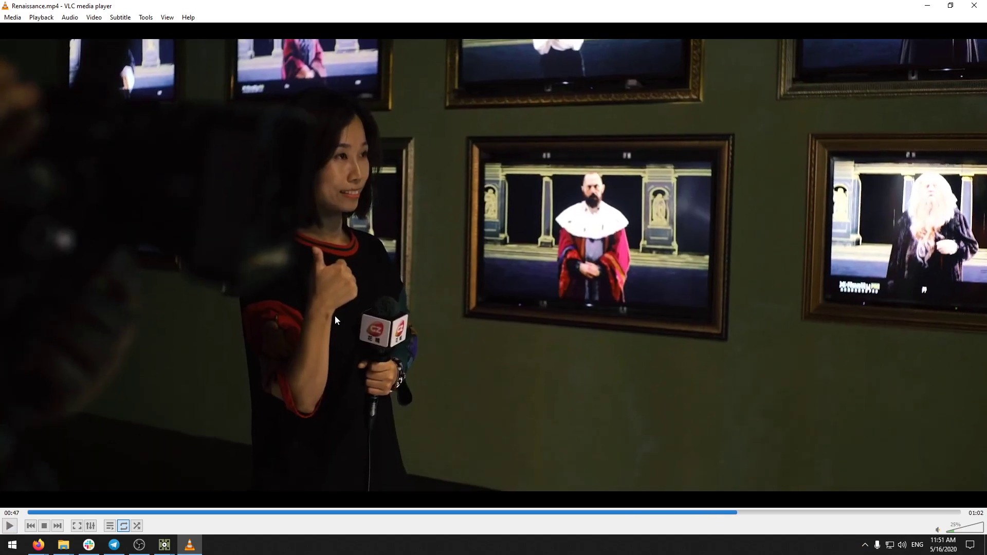
left_click_drag(770, 513, 945, 510)
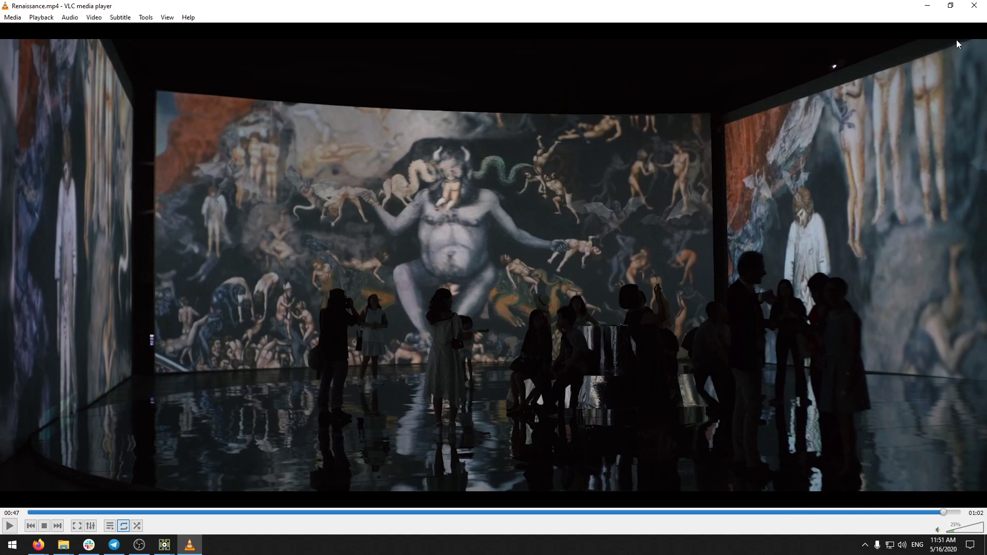
left_click(974, 5)
left_click(495, 443)
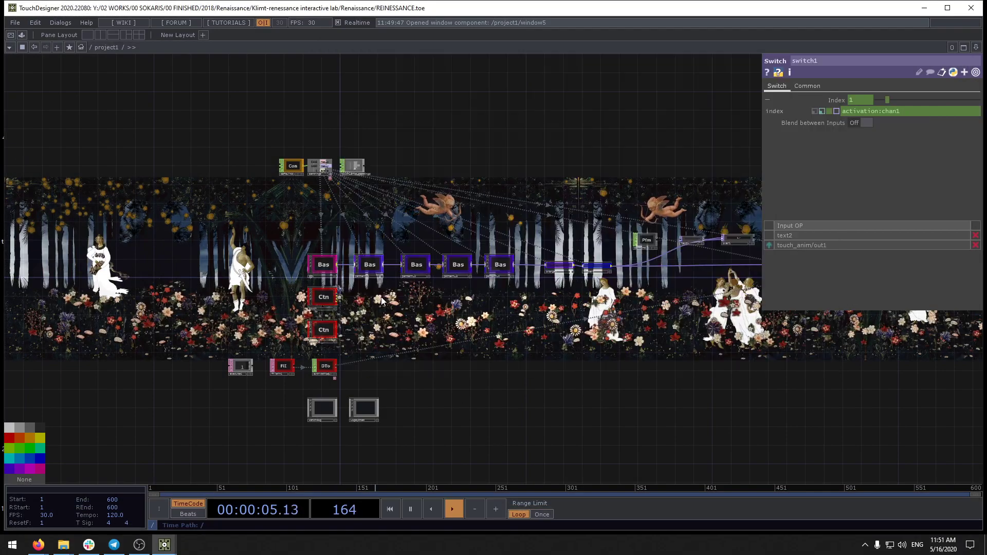
Step: Inspect the par1, udpin1 and udpin1_callbacks operators inside the scaning container and return to project1
scroll(365, 291, "up", 5)
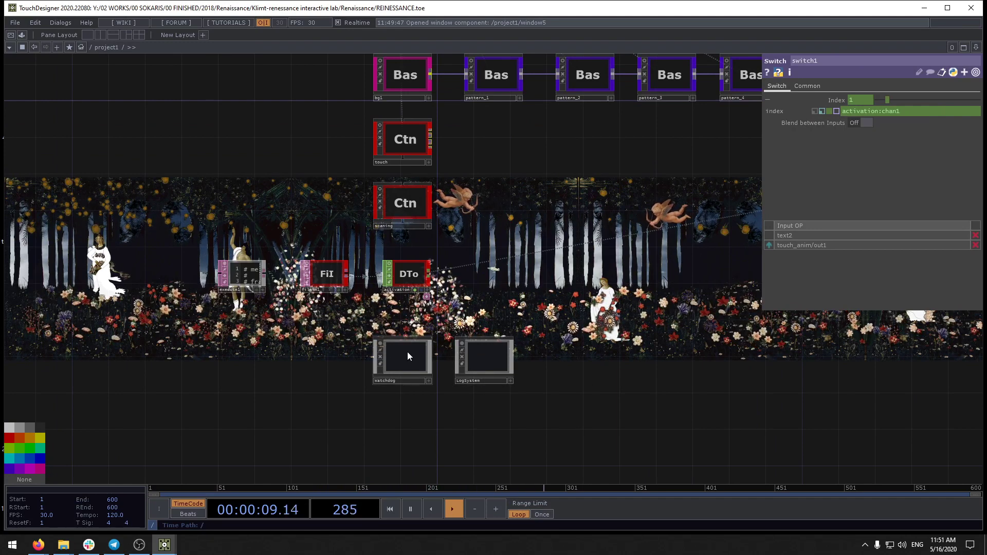
left_click_drag(335, 403, 329, 493)
double_click(397, 295)
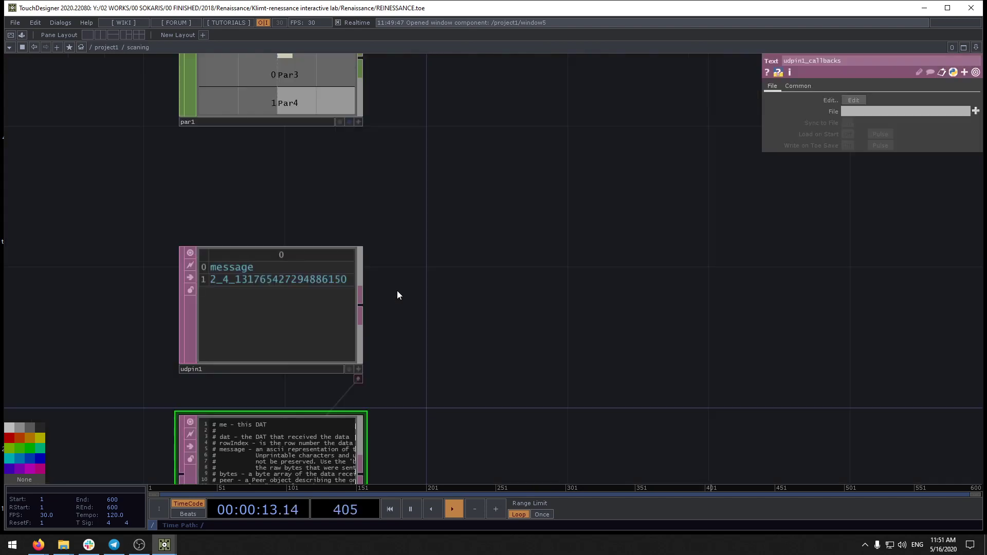
scroll(398, 293, "down", 5)
scroll(422, 303, "up", 2)
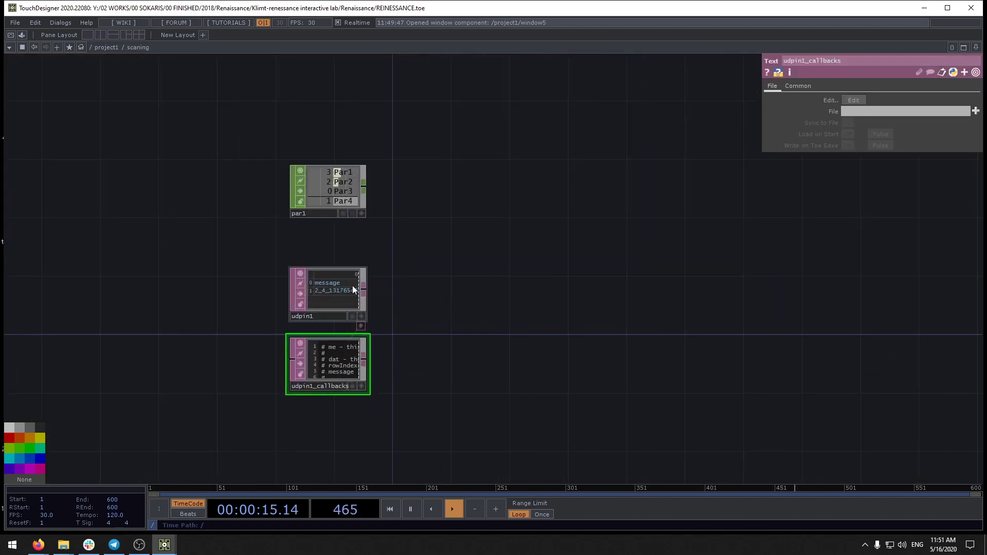
scroll(343, 378, "up", 4)
scroll(468, 216, "down", 4)
left_click_drag(472, 257, 431, 345)
key("u")
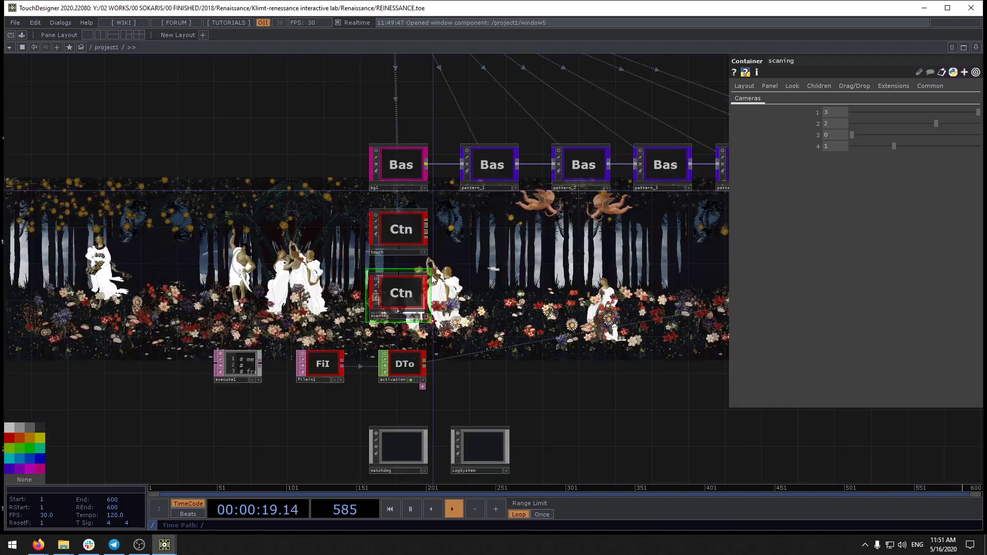
Step: Look inside the touch container and return to the project1 network
left_click_drag(492, 265, 489, 302)
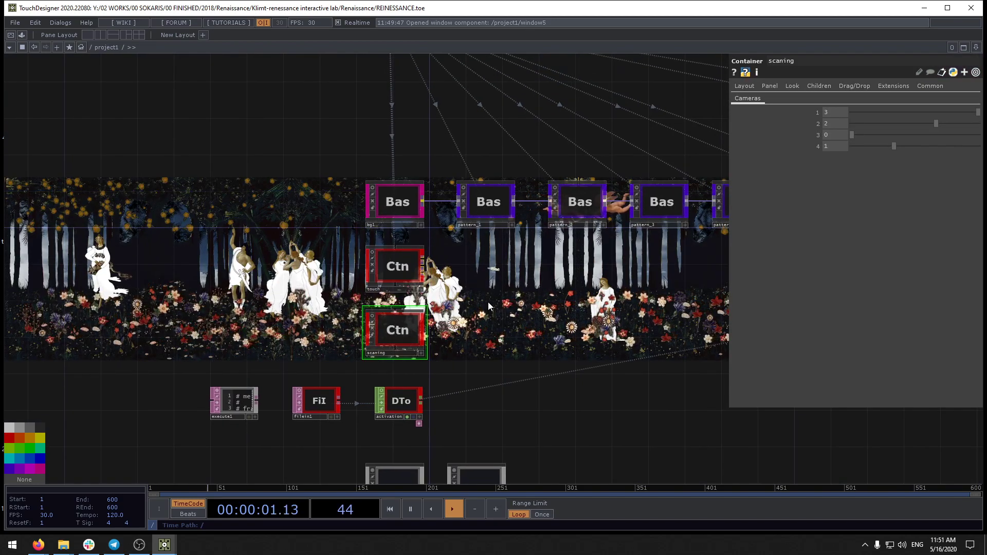
double_click(403, 259)
left_click_drag(424, 327, 260, 364)
key("u")
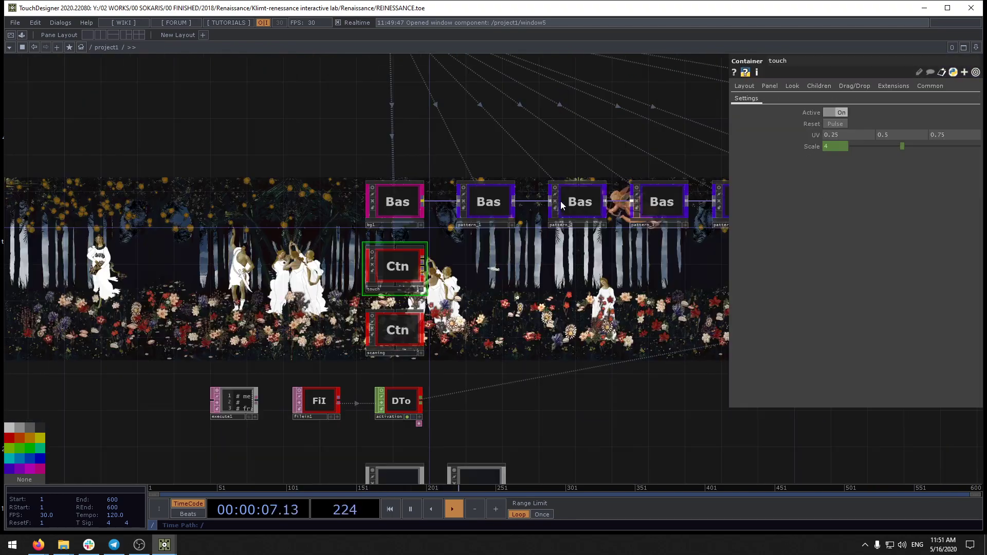
Step: Enter the bg1 component and examine the bg_1 background movie and the tile_and_offset shader's output
left_click_drag(501, 282, 472, 342)
left_click(375, 263)
double_click(375, 263)
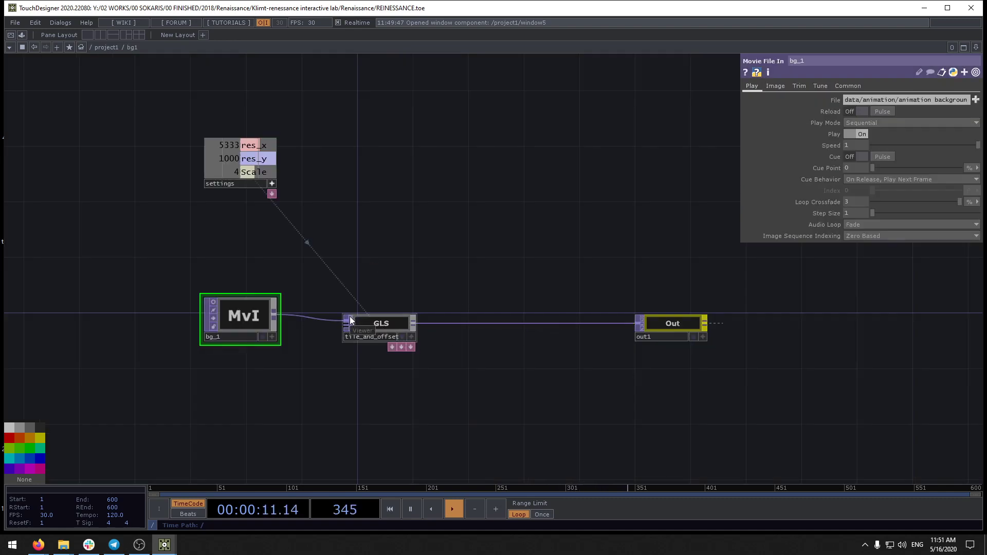
scroll(345, 318, "up", 4)
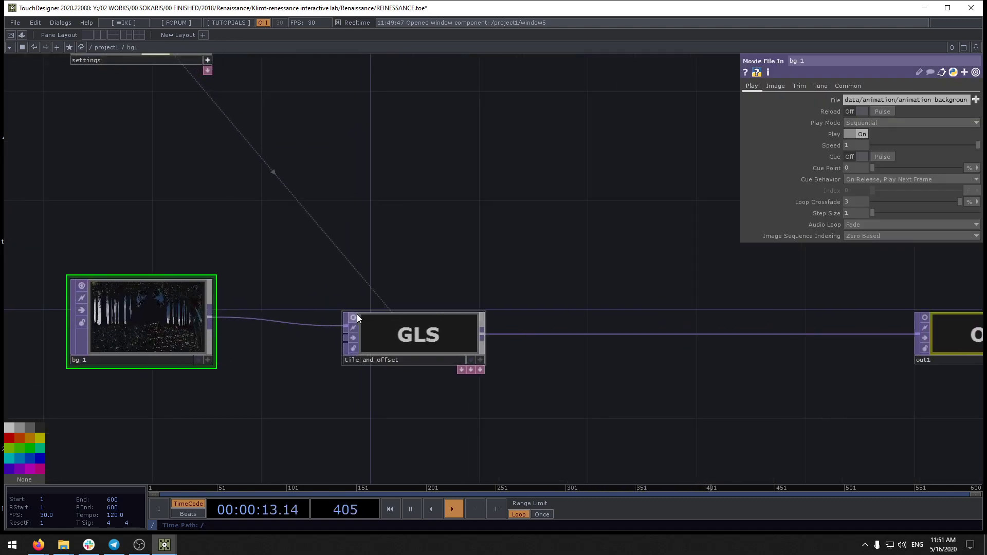
scroll(396, 338, "up", 5)
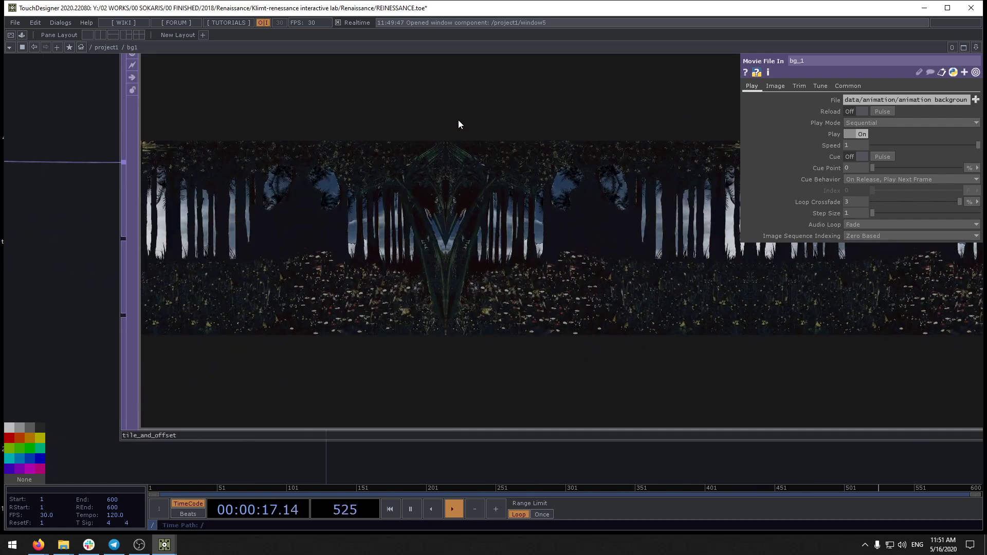
scroll(585, 93, "down", 7)
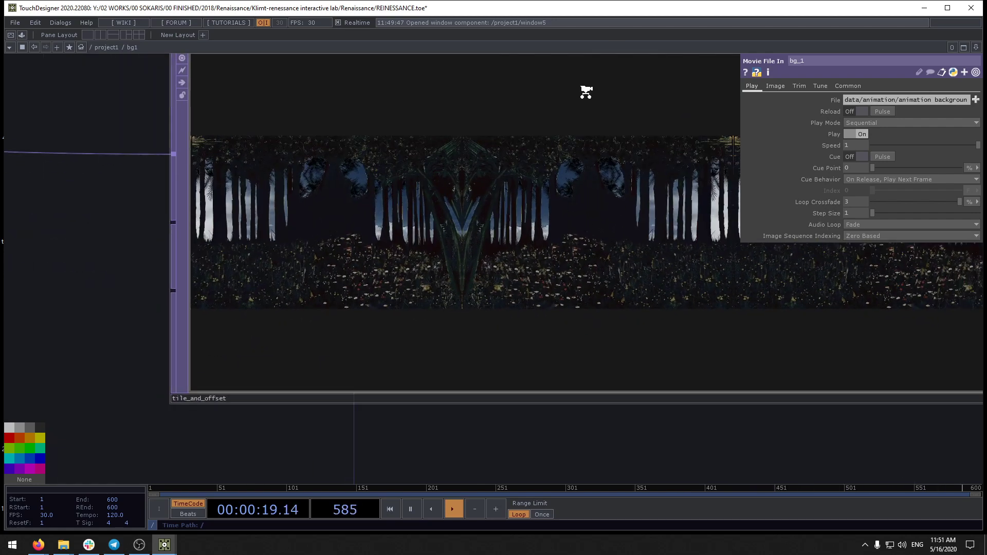
Step: Leave bg1, enter the pattern_1 component and examine the output of its pattern base
left_click_drag(603, 77, 511, 214)
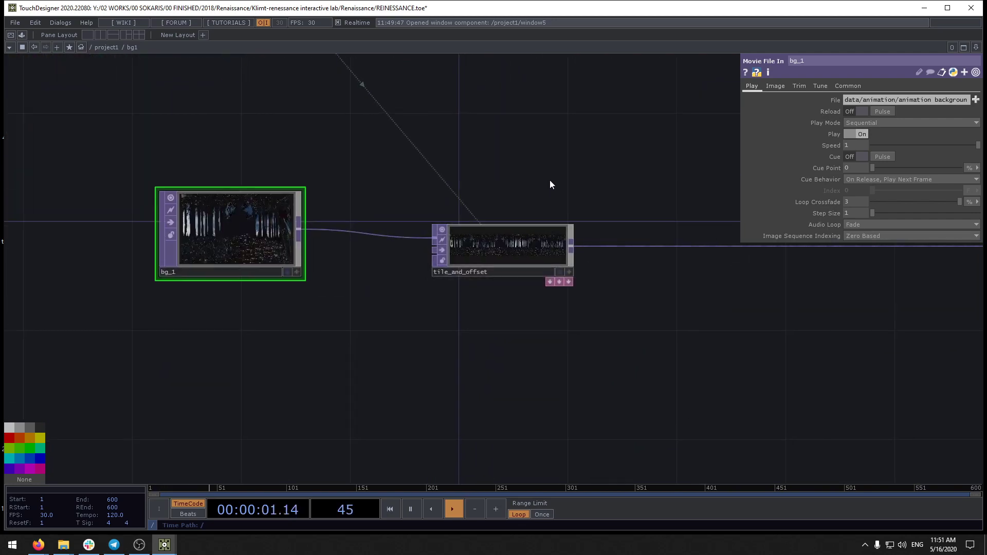
scroll(550, 181, "down", 2)
left_click(458, 262)
scroll(458, 262, "up", 6)
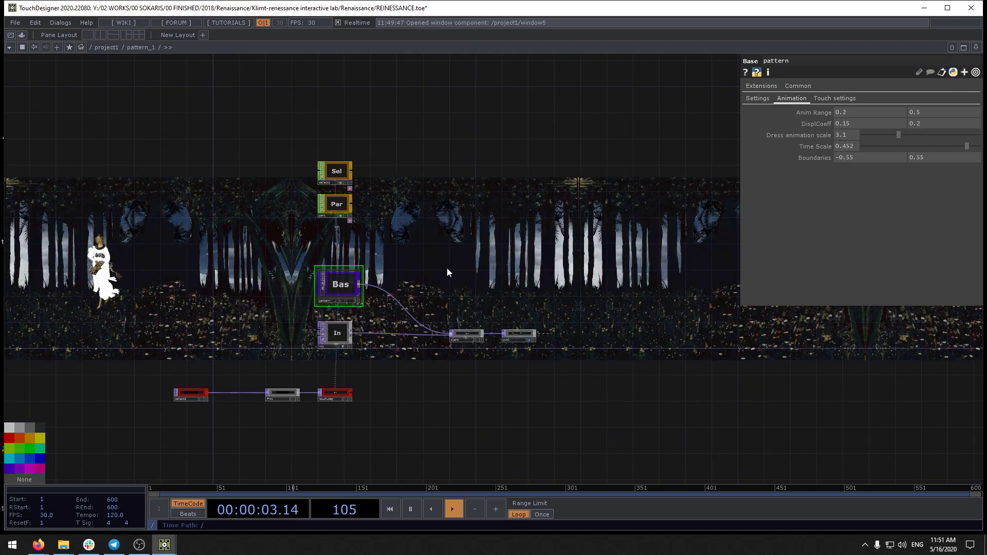
scroll(350, 269, "up", 3)
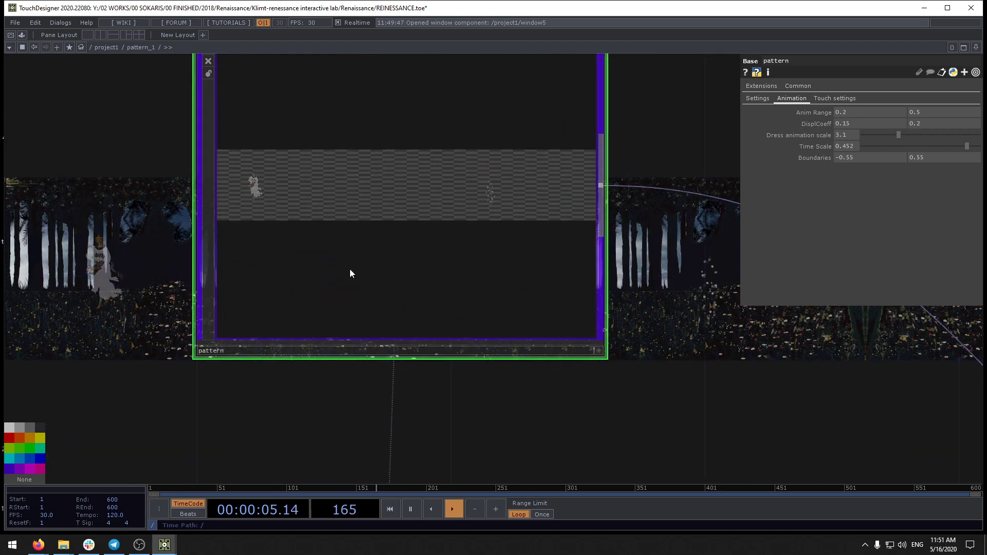
scroll(350, 269, "down", 5)
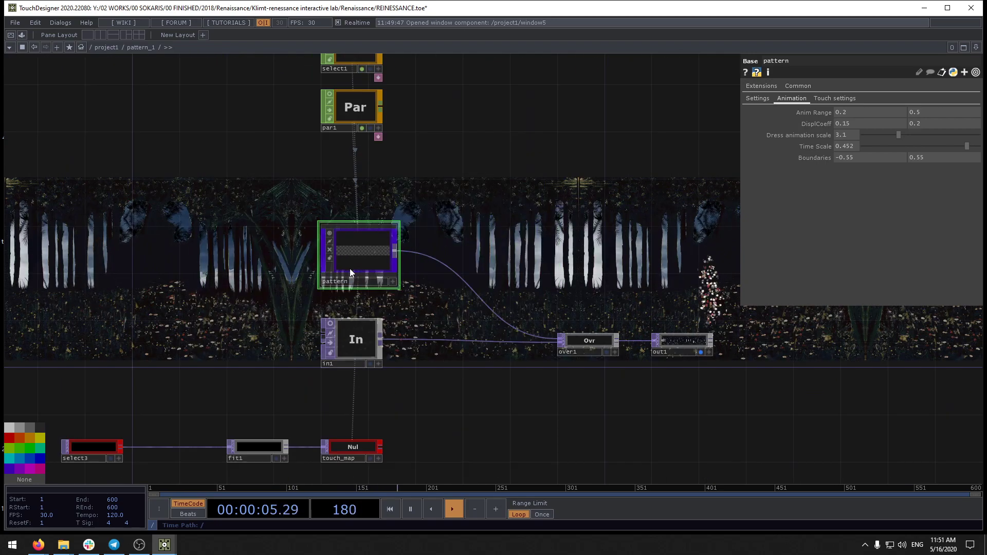
Step: Try a Number of 16 in pattern_1's pattern settings, restore it to 10, and set Min active to 5
left_click(757, 97)
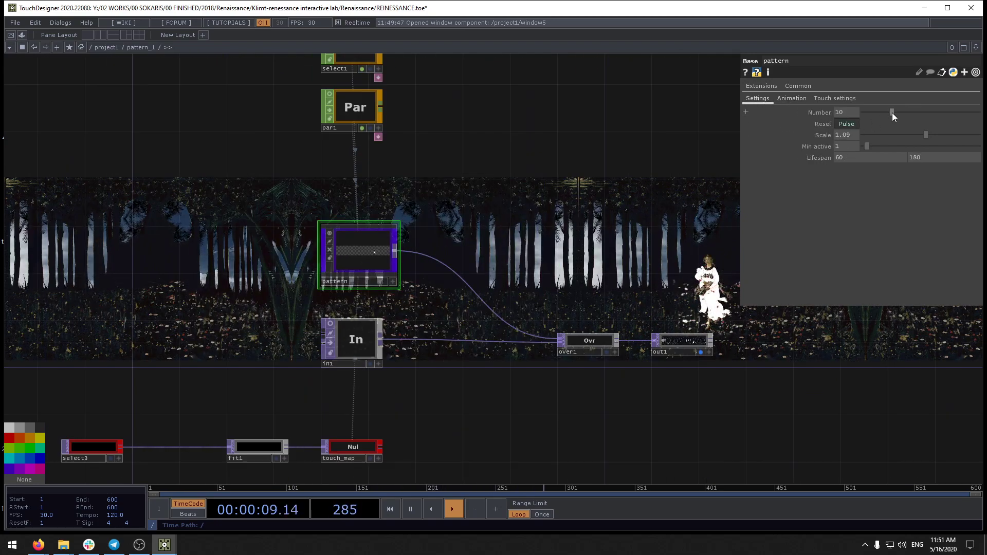
left_click(909, 113)
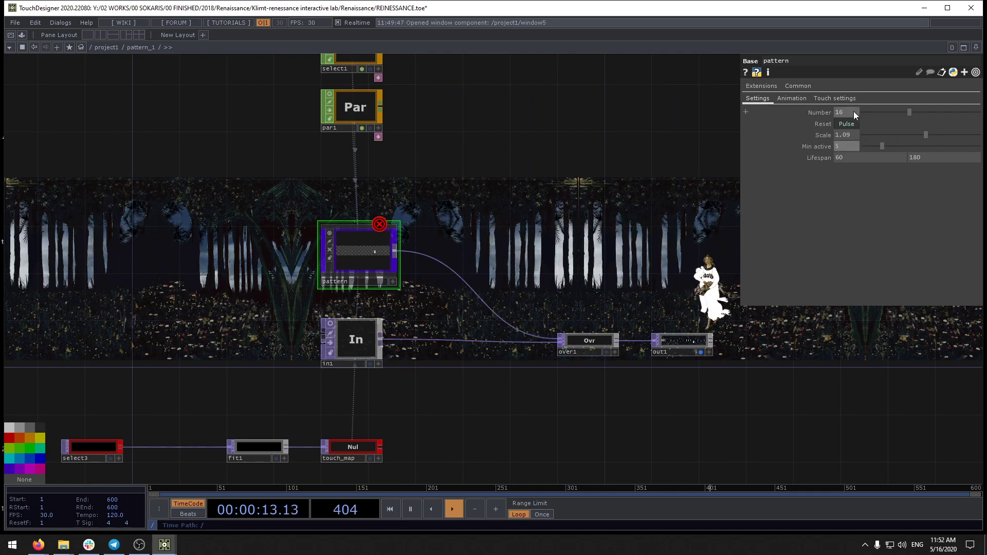
left_click_drag(853, 111, 732, 110)
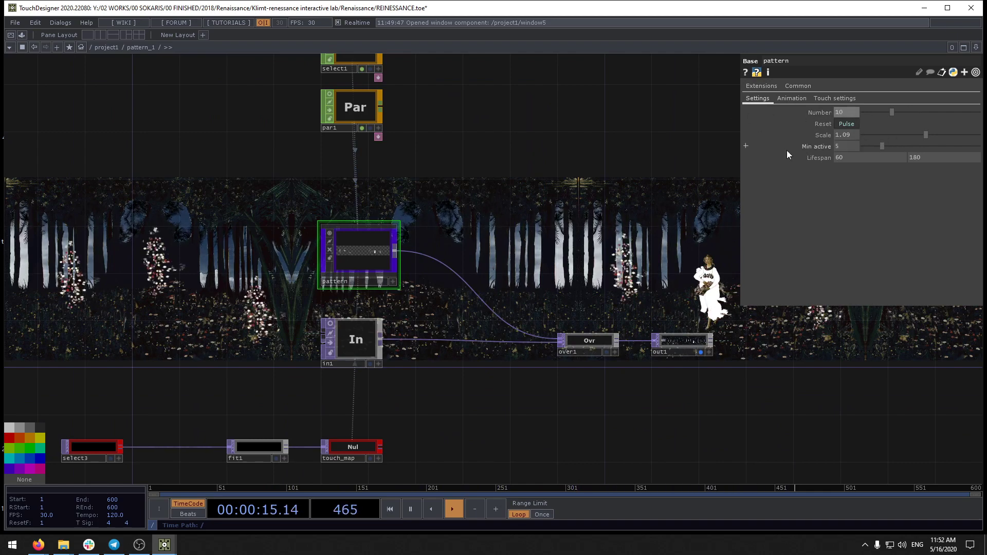
Step: Inspect the replicated items inside the pattern base, including item1's network, and return to pattern_1
left_click_drag(536, 202, 609, 216)
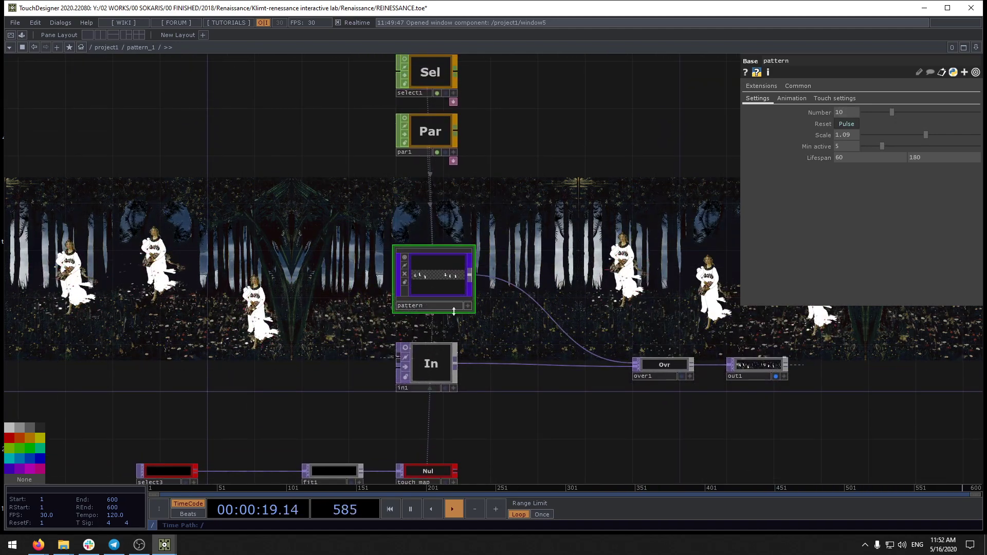
double_click(443, 285)
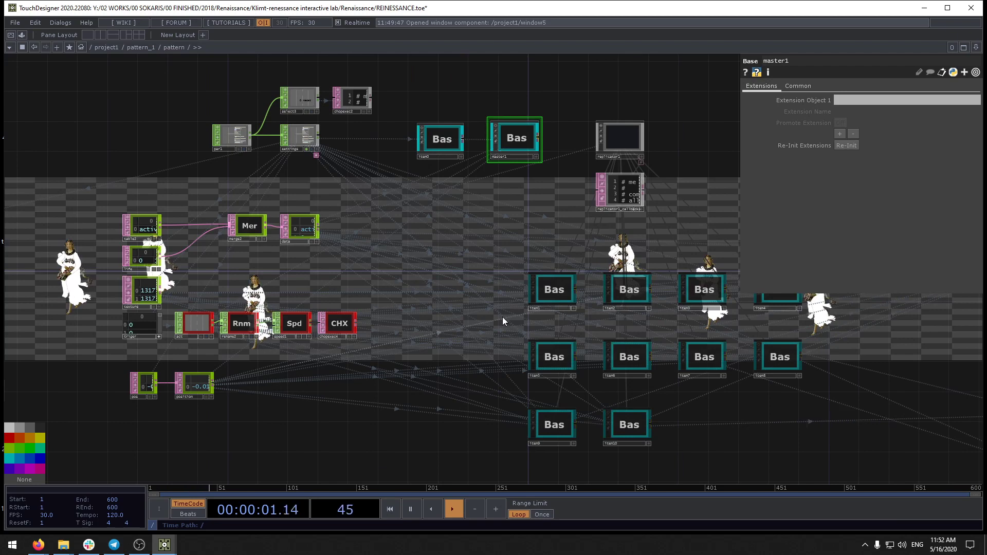
double_click(558, 293)
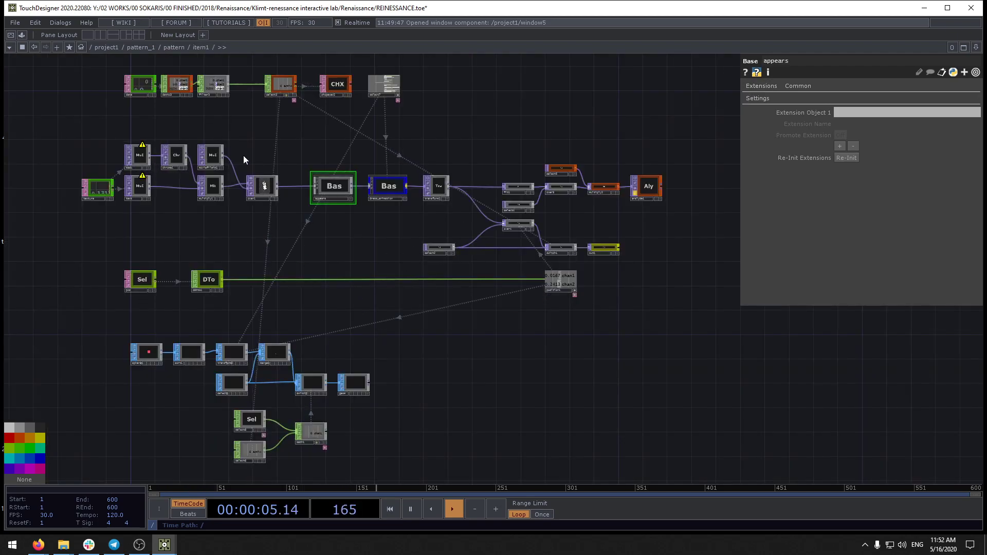
scroll(433, 251, "down", 5)
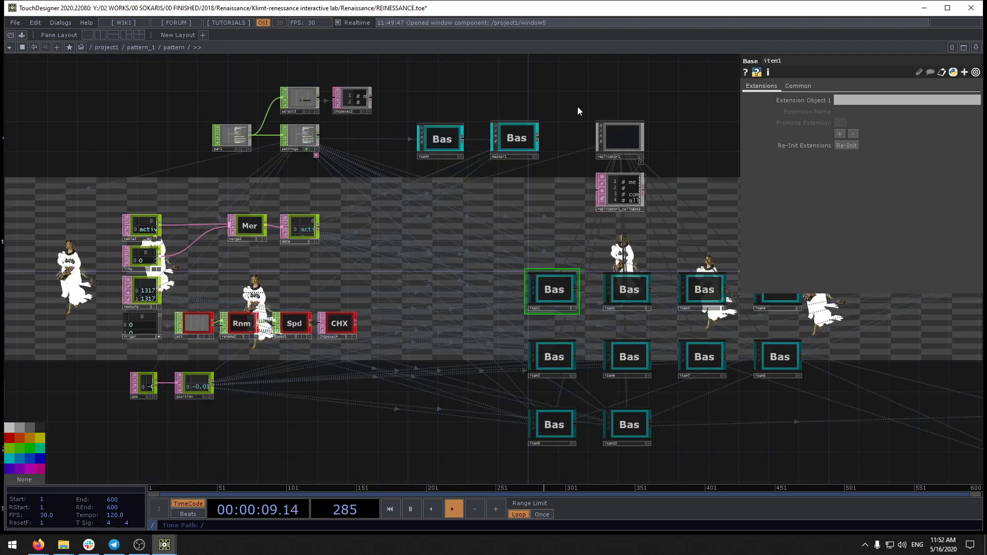
key("u")
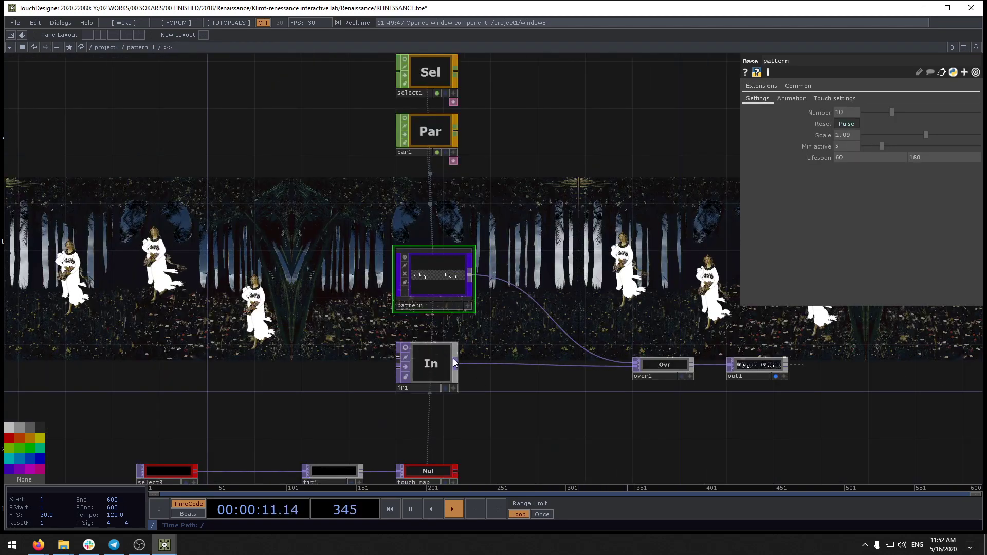
Step: Go through project1 into the pattern_2 component and set its pattern base's Min active to 4
scroll(486, 233, "down", 5)
left_click(546, 266)
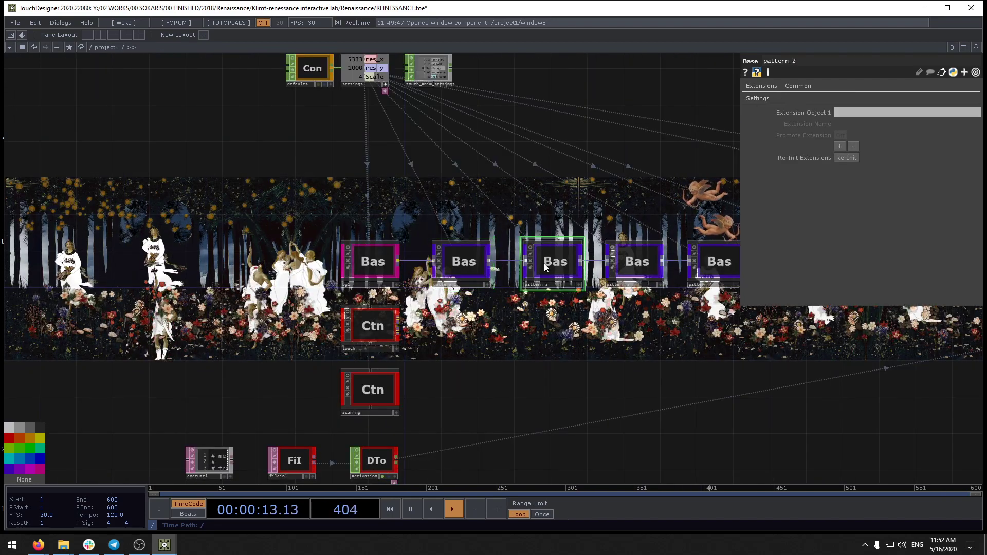
key("i")
key("u")
left_click_drag(618, 383, 521, 385)
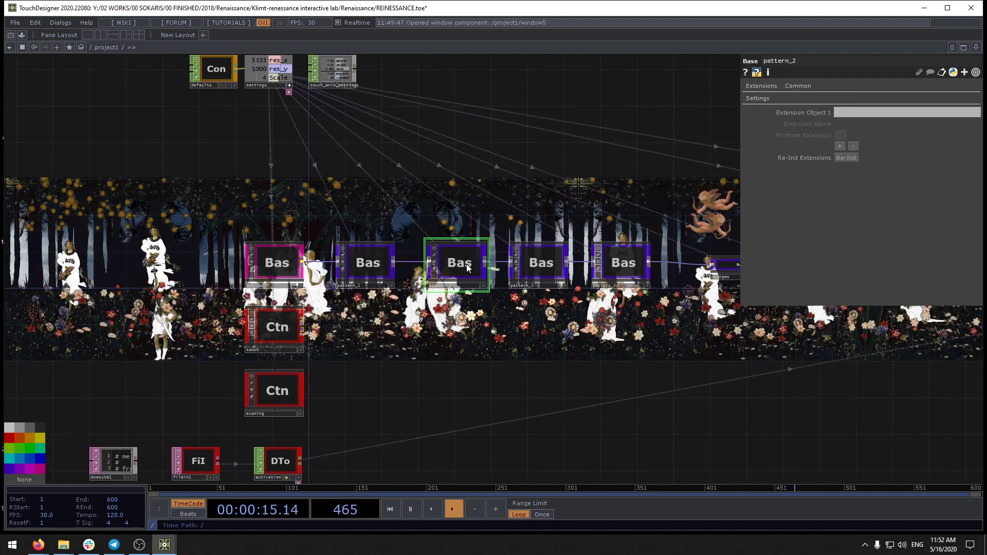
key("i")
left_click(758, 98)
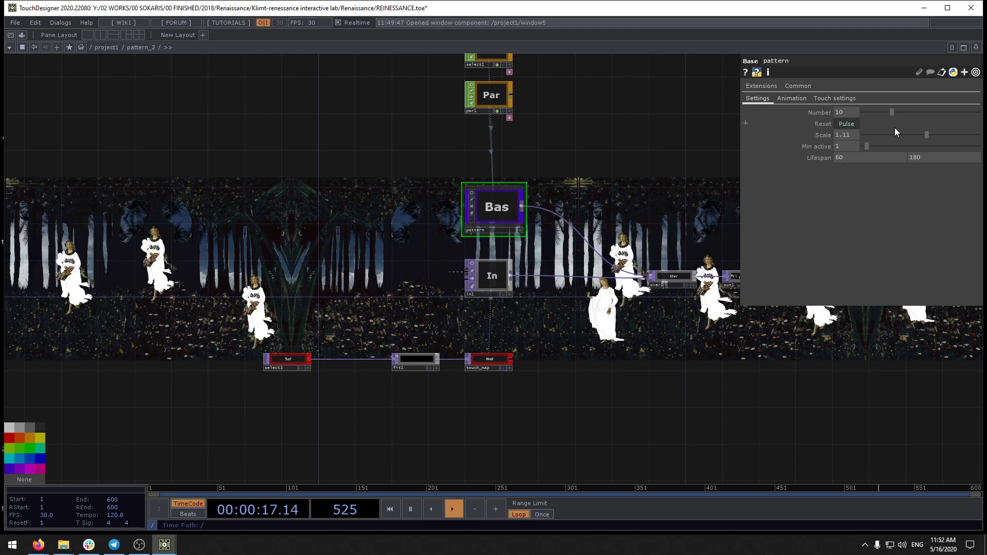
left_click_drag(666, 372, 588, 399)
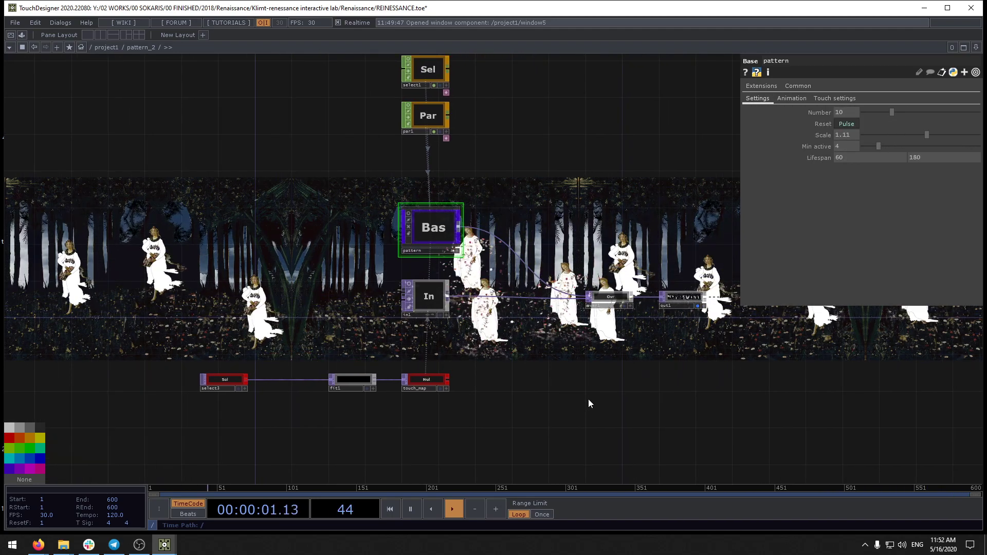
Step: Return to project1, view the oranges component's output and look inside its network
key("u")
left_click_drag(663, 350, 533, 404)
left_click_drag(631, 350, 476, 350)
scroll(442, 320, "up", 5)
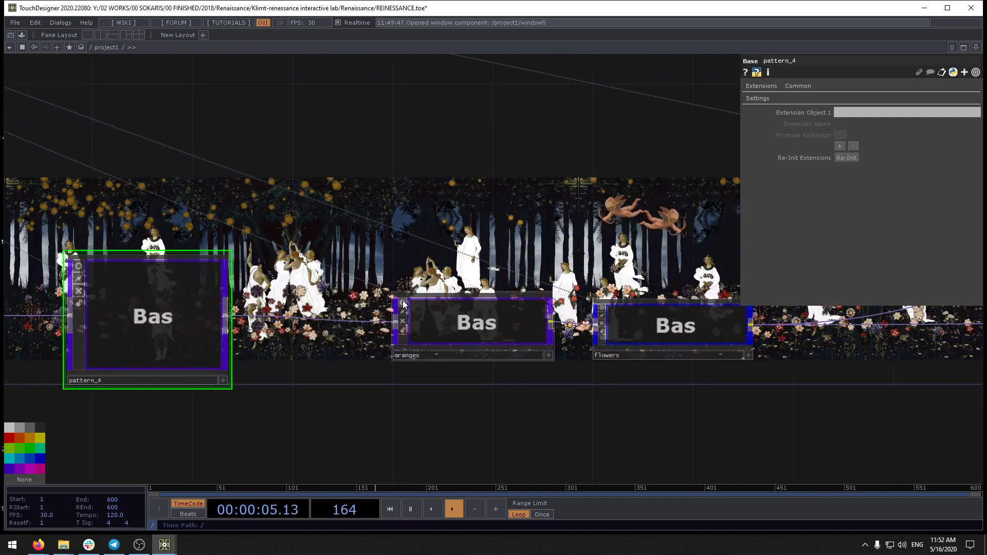
scroll(432, 321, "up", 10)
scroll(394, 292, "up", 8)
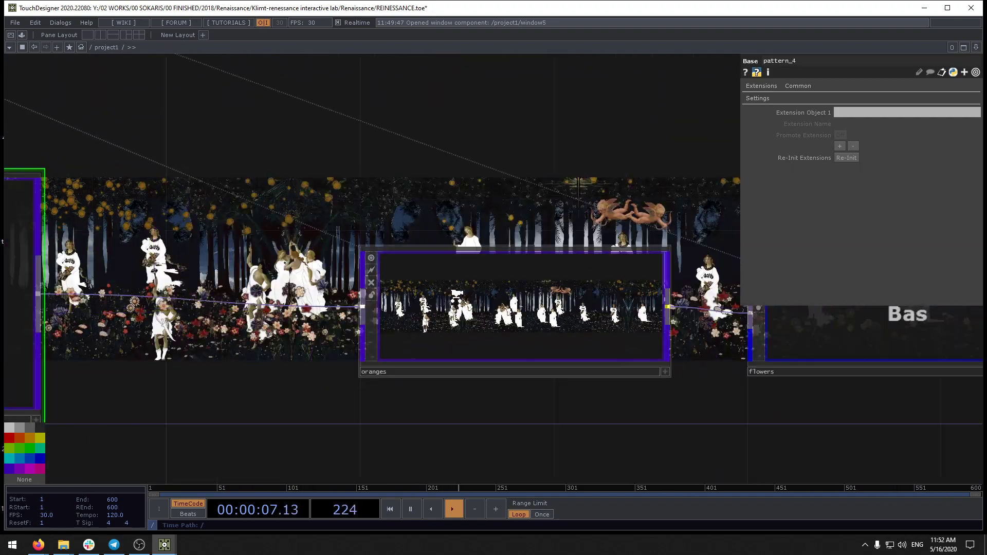
scroll(489, 294, "down", 10)
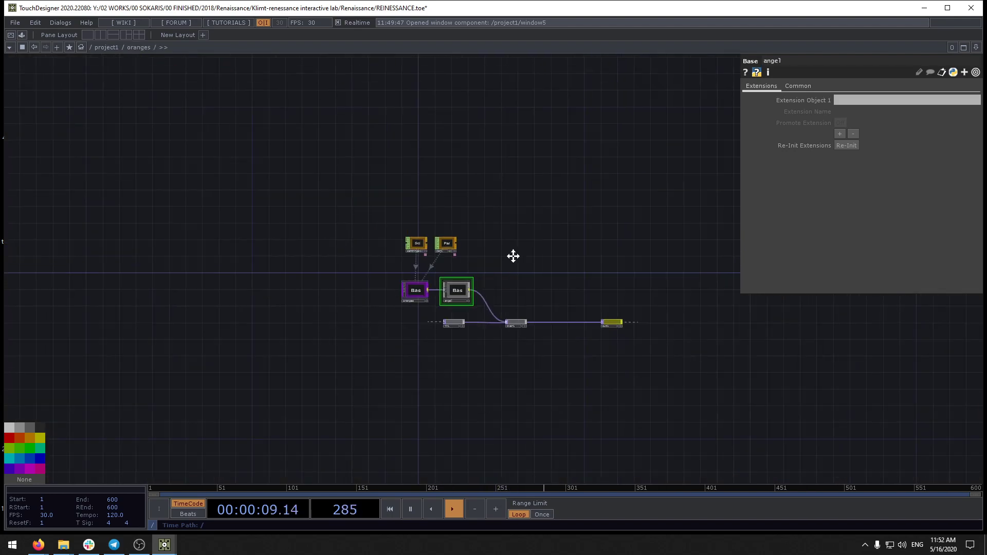
left_click_drag(711, 359, 495, 336)
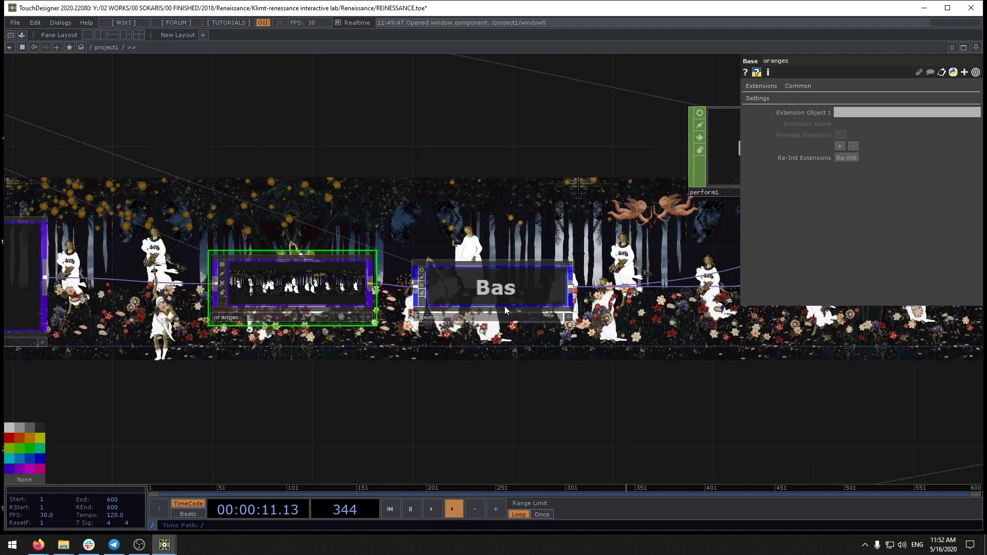
Step: Look over the network inside the flowers component and return to project1
left_click(508, 290)
key("i")
scroll(561, 280, "down", 5)
left_click_drag(665, 281, 579, 289)
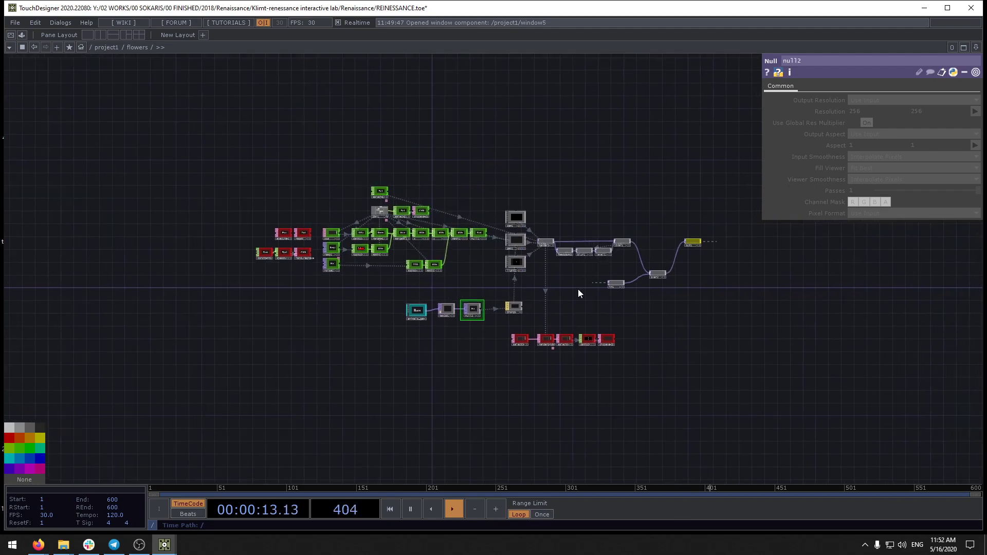
key("u")
Step: Examine the rest of the project1 chain after flowers, from perform1 and over1 through touch_anim and switch1 to out1
left_click_drag(461, 379, 141, 425)
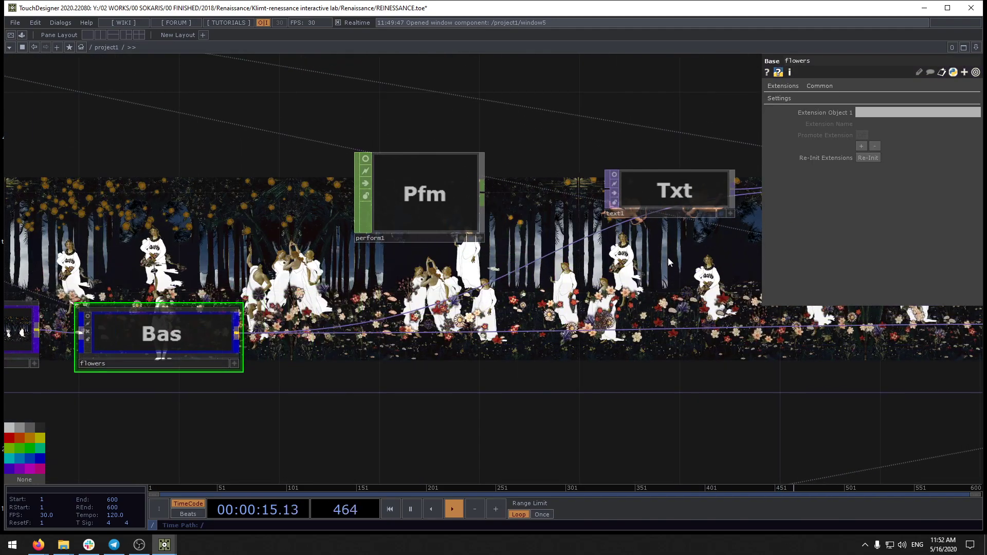
scroll(670, 260, "down", 5)
left_click_drag(737, 340, 366, 359)
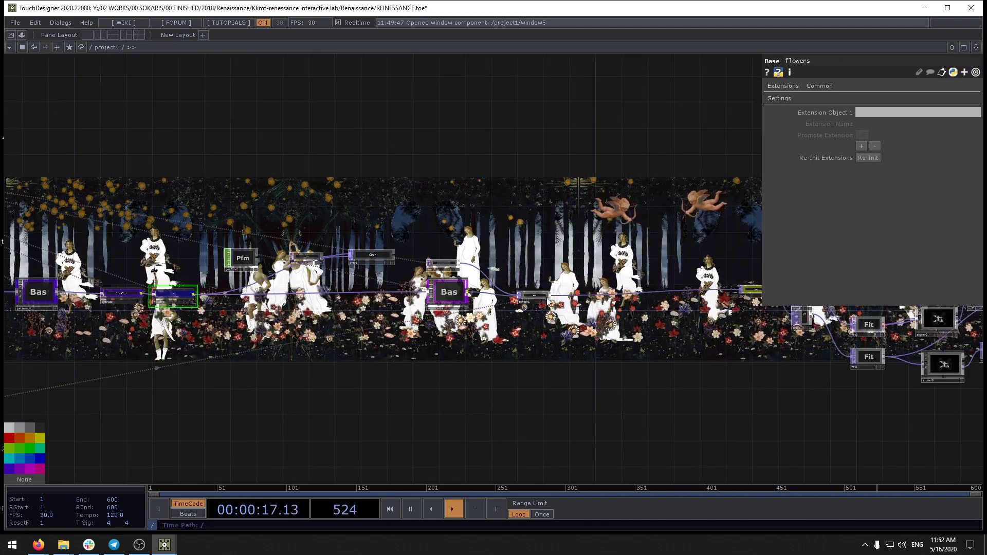
scroll(550, 300, "up", 5)
scroll(549, 304, "down", 4)
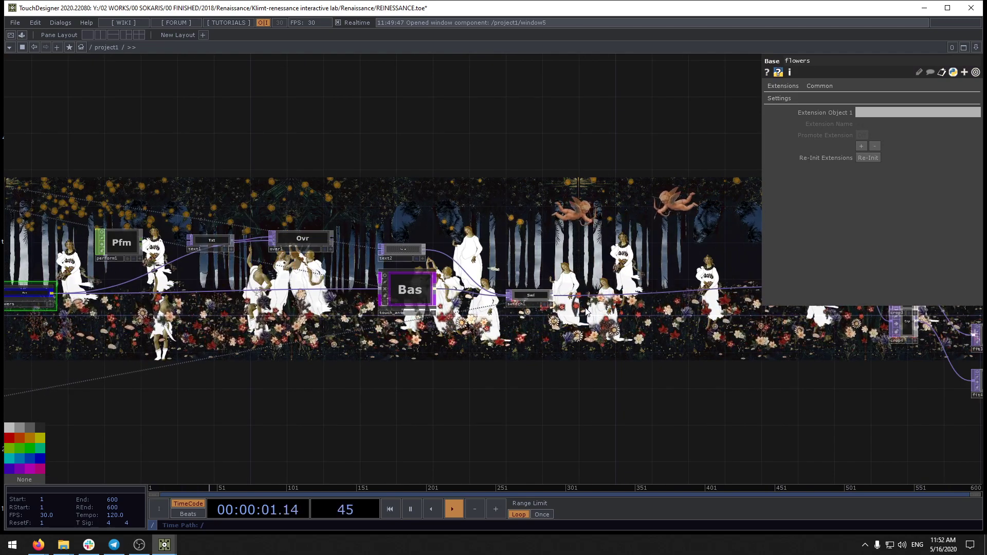
left_click_drag(579, 292, 711, 346)
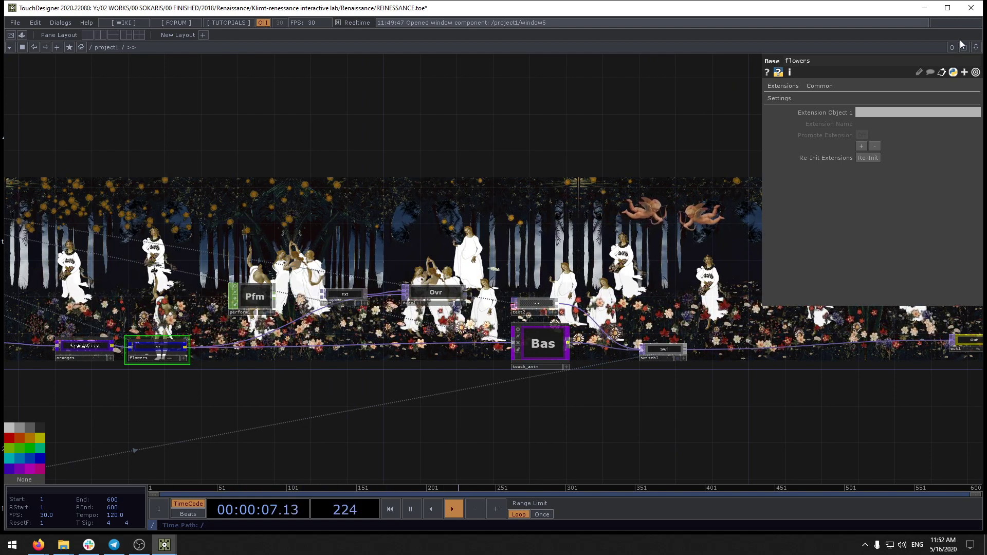
Step: Close the Renaissance project without saving and go up to the _PORTFOLIO folder in File Explorer
left_click(972, 6)
left_click(298, 159)
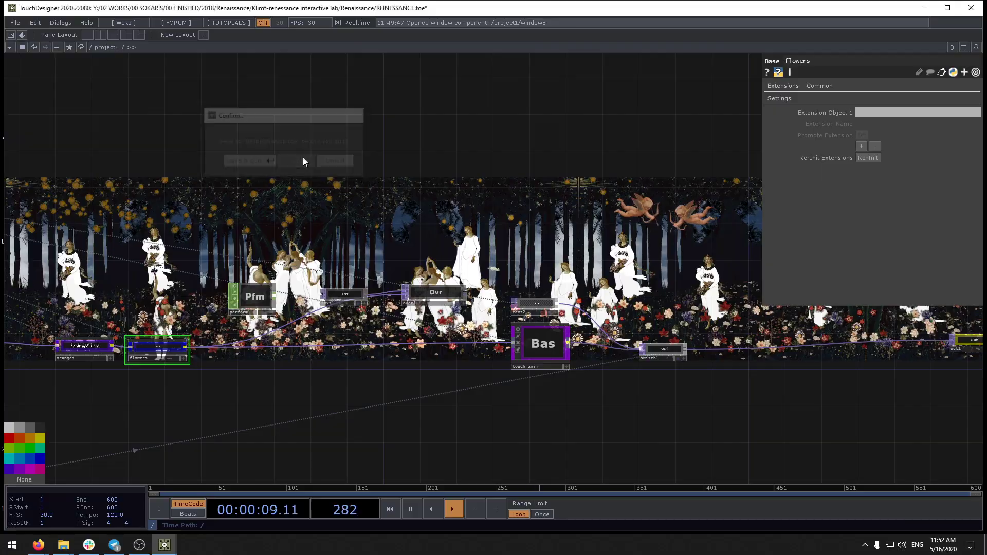
left_click(364, 130)
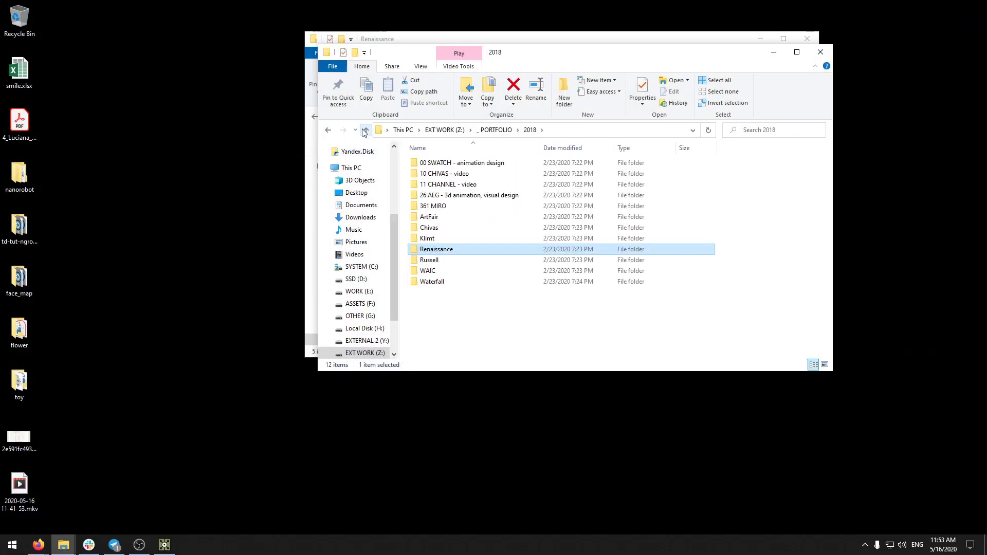
left_click(365, 131)
left_click_drag(573, 69, 583, 189)
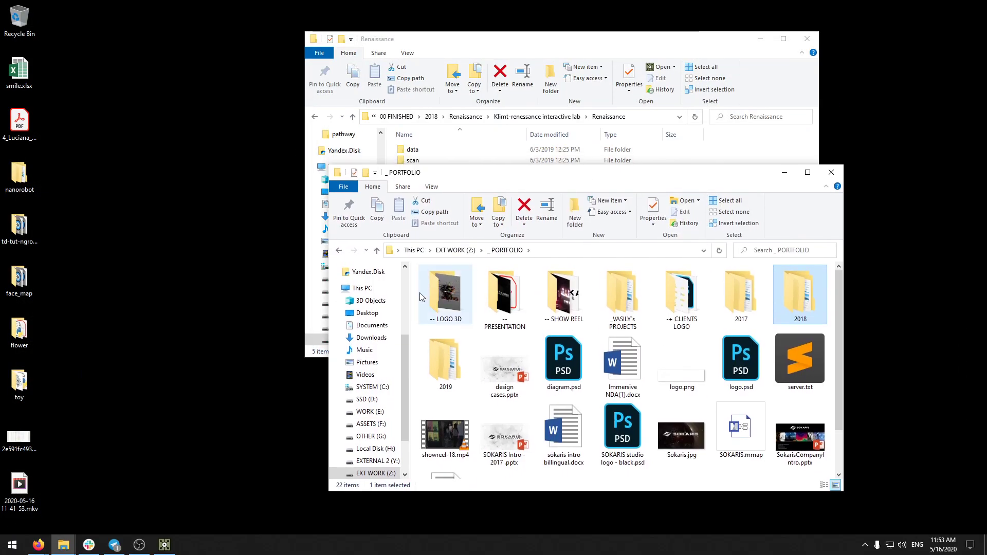
Step: Check the SSD (D:) drive, then open the 01 TouchDesigner folder under 02 Programming on WORK (E:)
left_click(362, 288)
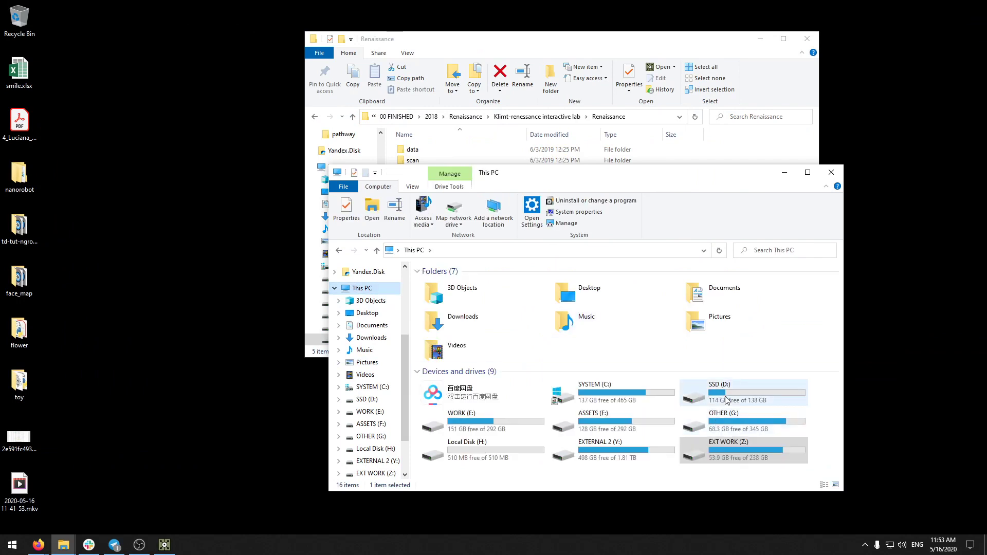
double_click(697, 390)
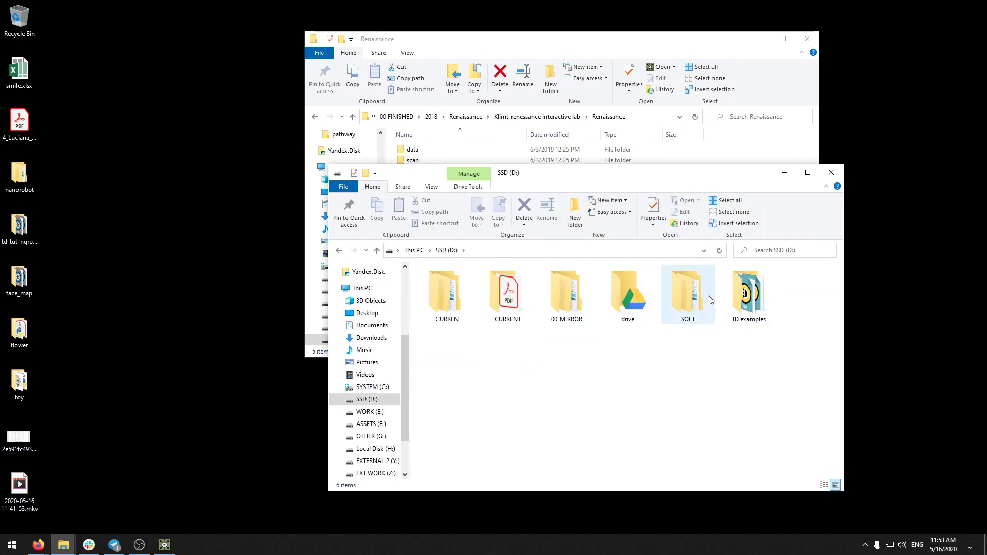
left_click(377, 252)
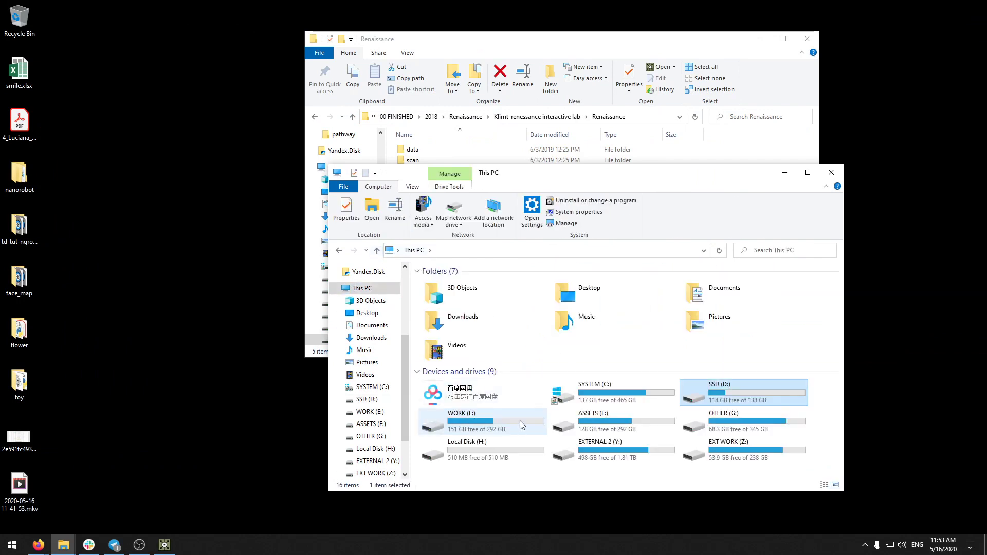
double_click(520, 420)
double_click(458, 304)
double_click(458, 284)
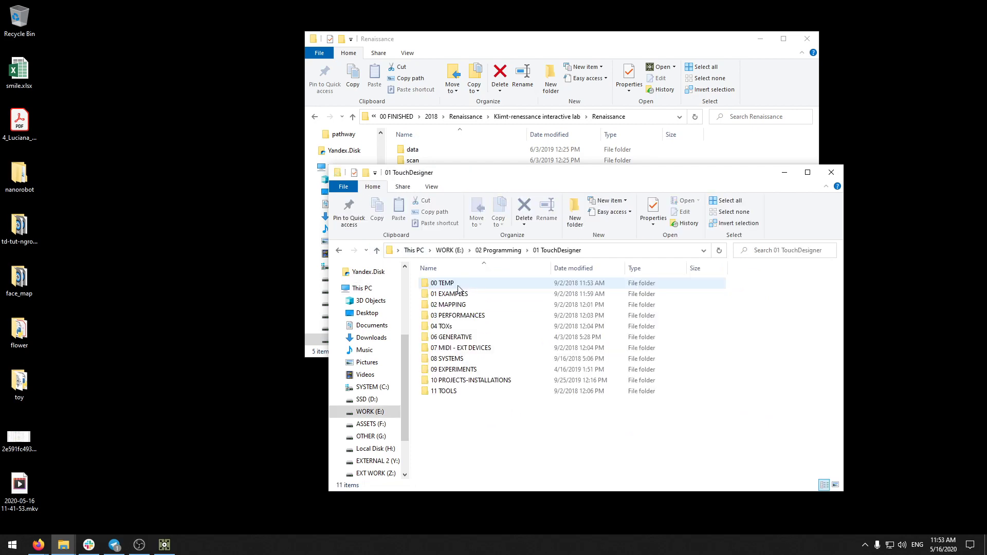
Step: Look through the 10 PROJECTS-INSTALLATIONS folder and go back to 01 TouchDesigner
left_click_drag(545, 175, 615, 152)
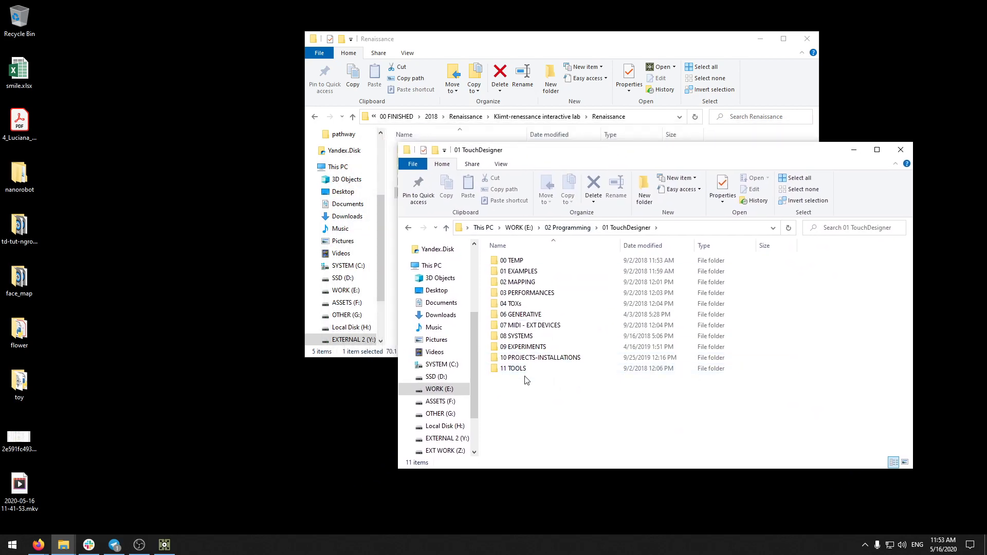
double_click(525, 360)
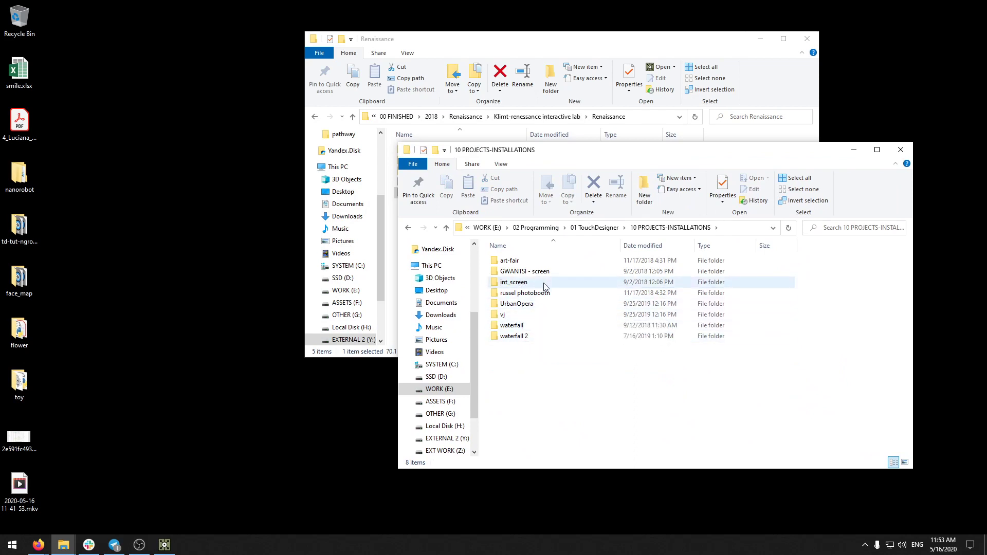
left_click(446, 230)
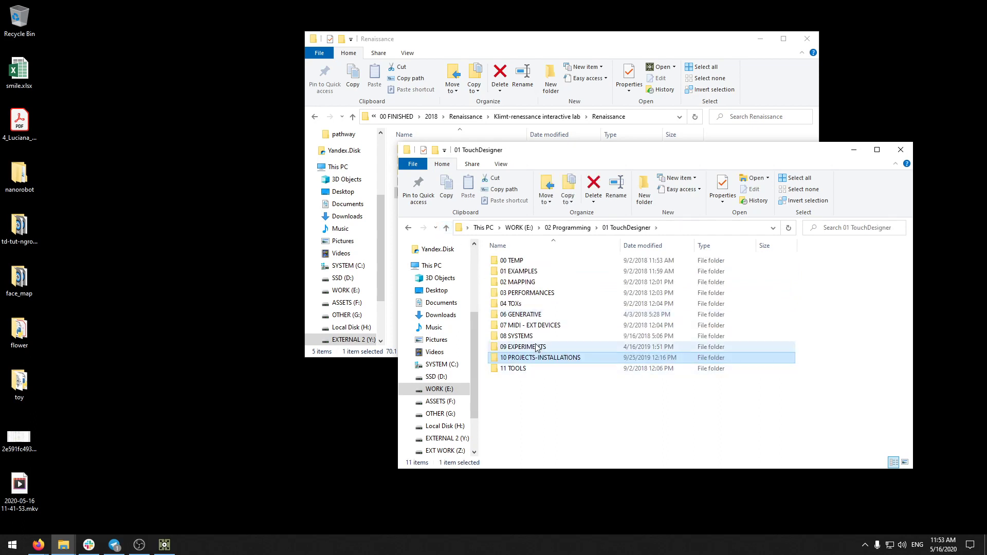
Step: Open the data folder of the Landscape Light project inside 09 EXPERIMENTS
double_click(529, 349)
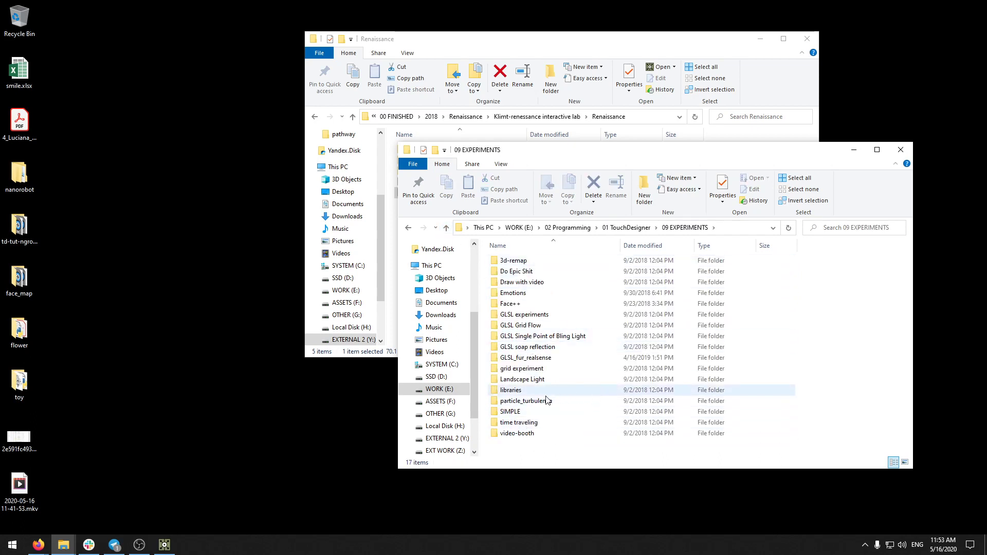
double_click(632, 380)
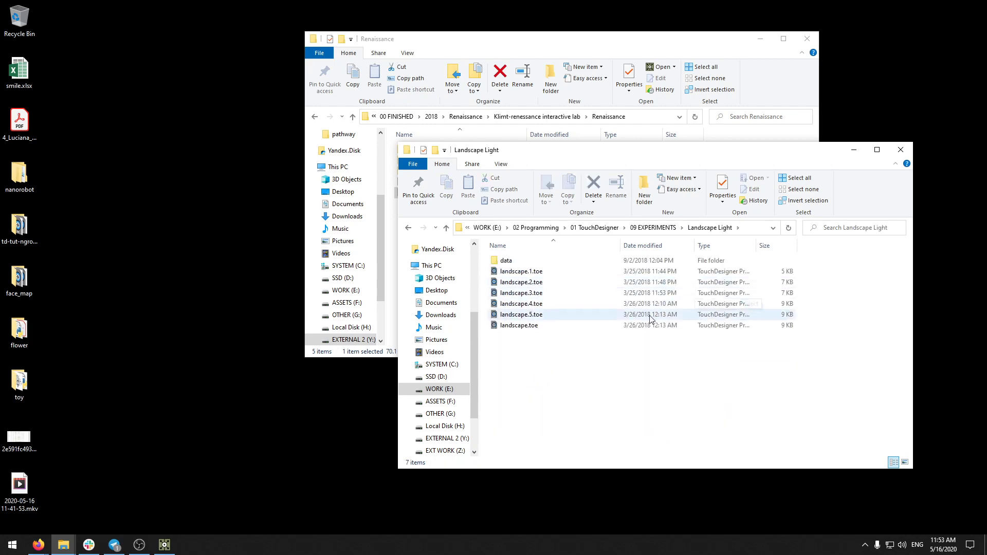
double_click(506, 260)
scroll(666, 363, "down", 4)
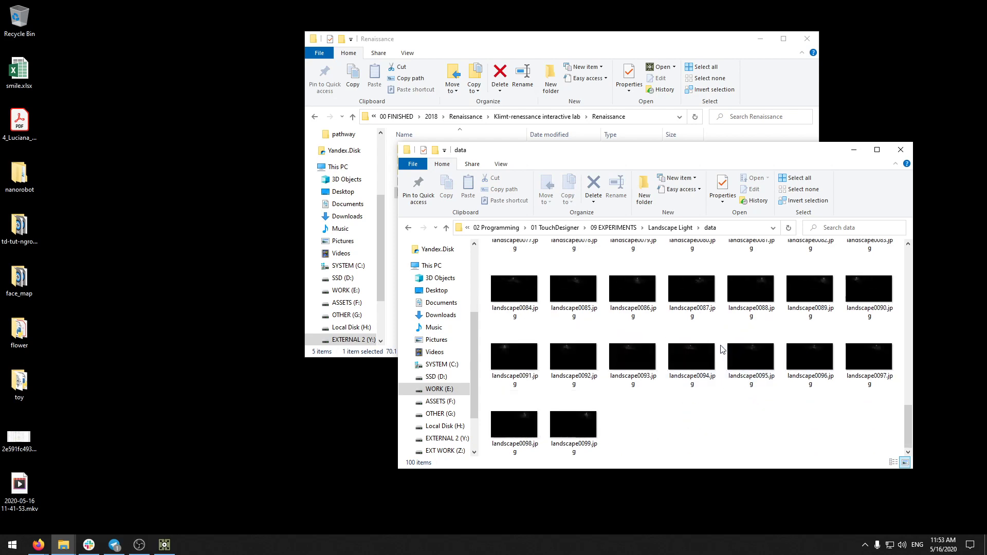
Step: Look through the landscape image sequence from its first frame to around landscape0083.jpg, and close the viewer
scroll(515, 282, "up", 12)
double_click(515, 280)
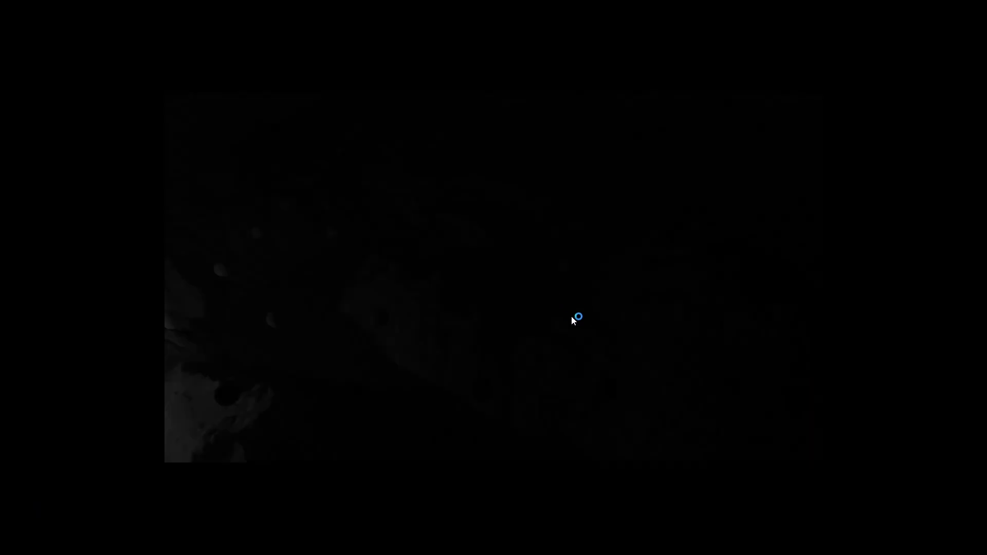
scroll(515, 280, "down", 14)
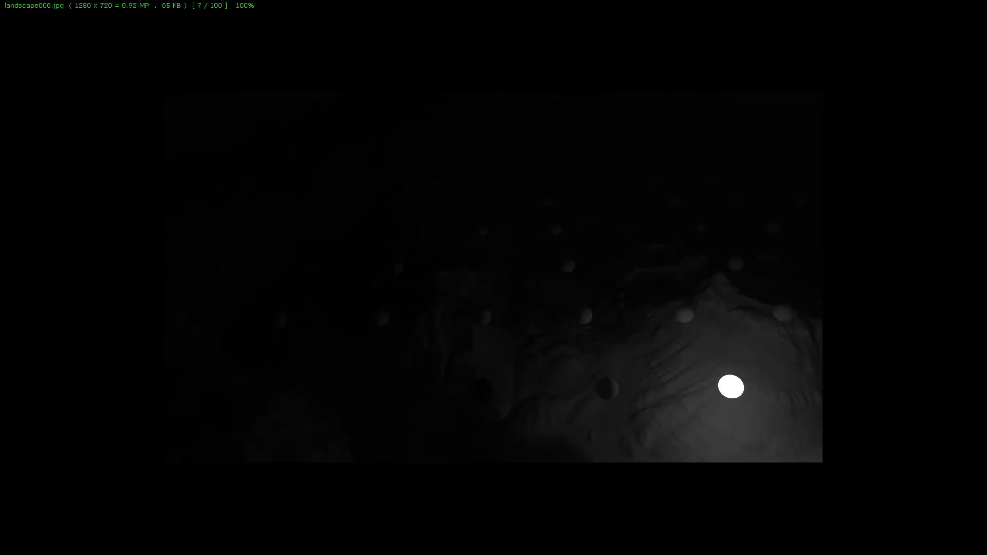
scroll(456, 296, "down", 20)
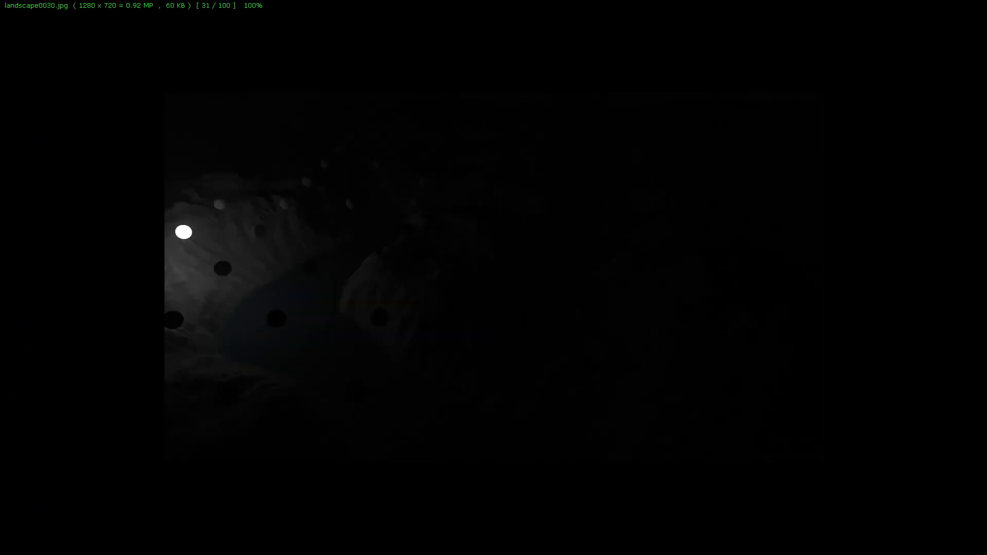
scroll(456, 296, "down", 15)
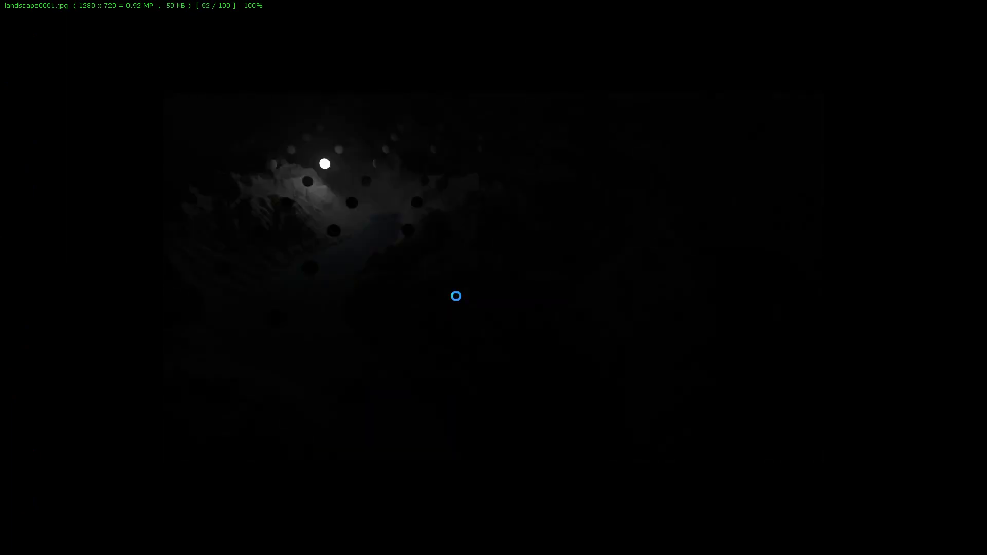
scroll(456, 296, "down", 9)
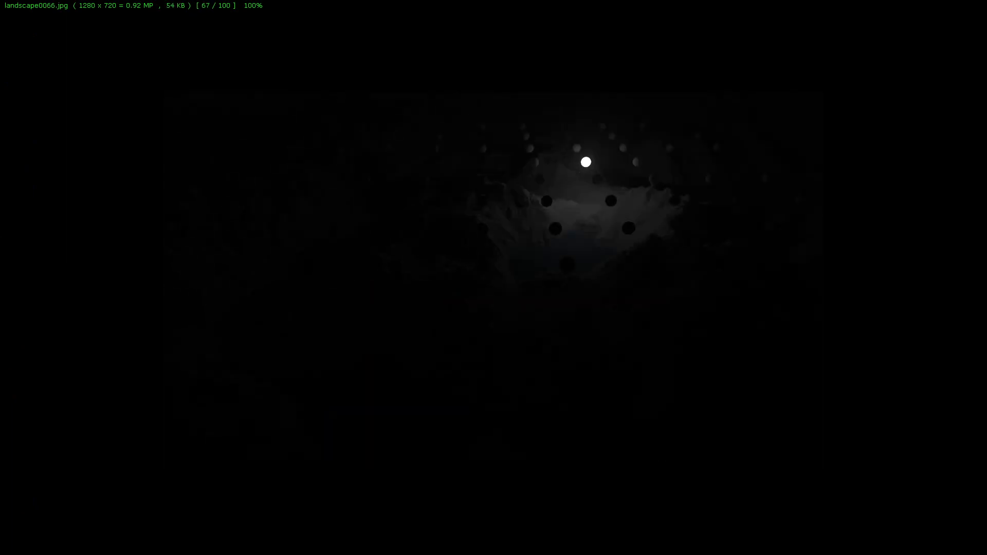
scroll(456, 296, "down", 7)
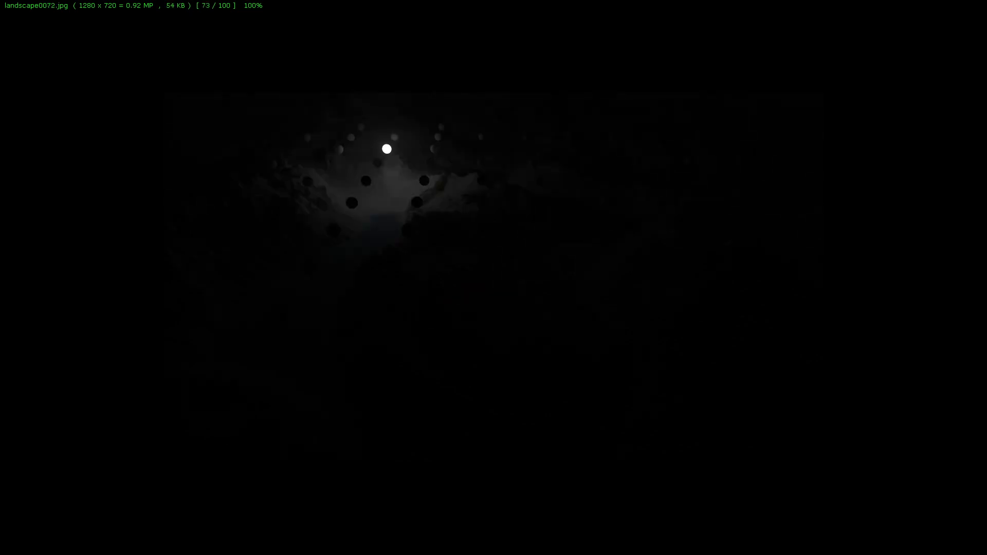
scroll(568, 227, "down", 3)
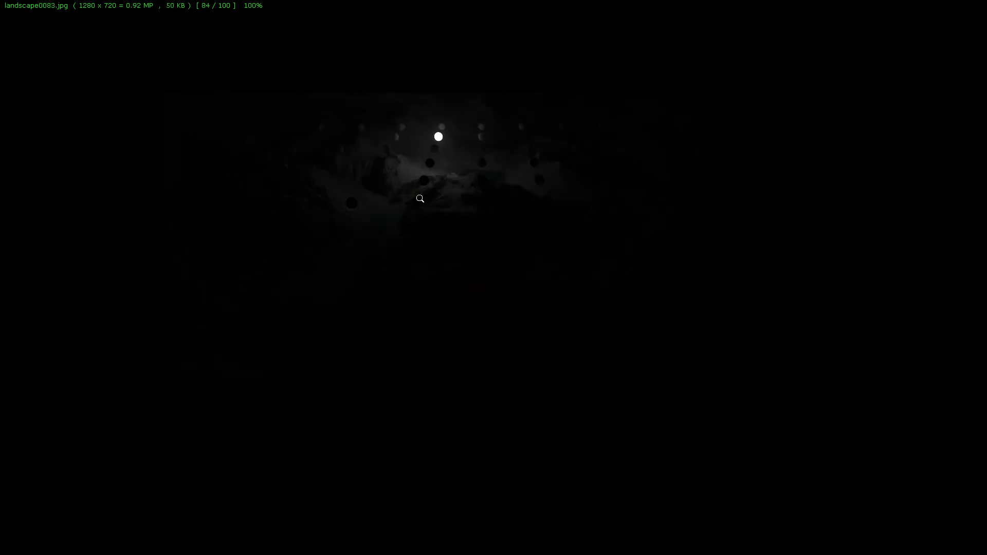
key("Escape")
Step: Return to the Landscape Light folder and open landscape.toe in TouchDesigner
left_click(446, 227)
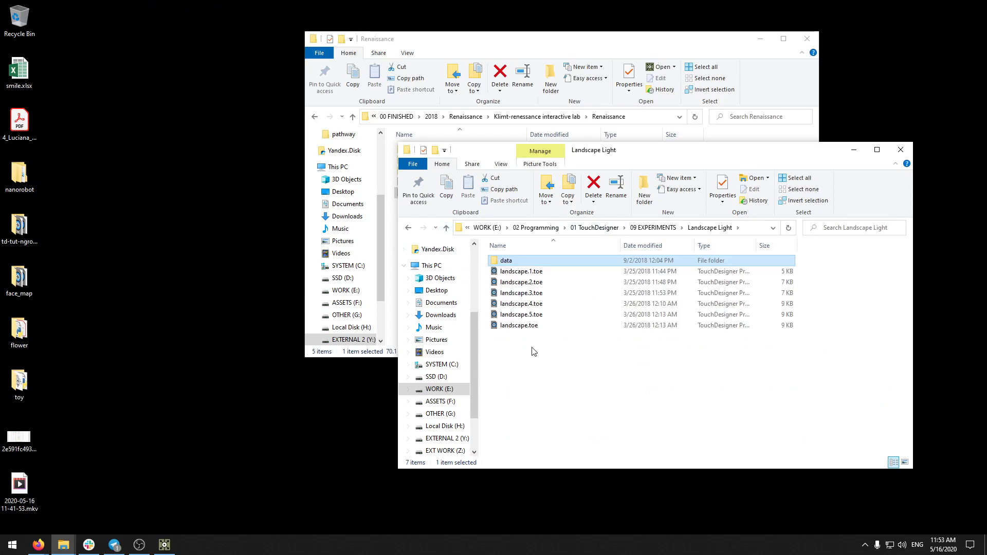
left_click(519, 325)
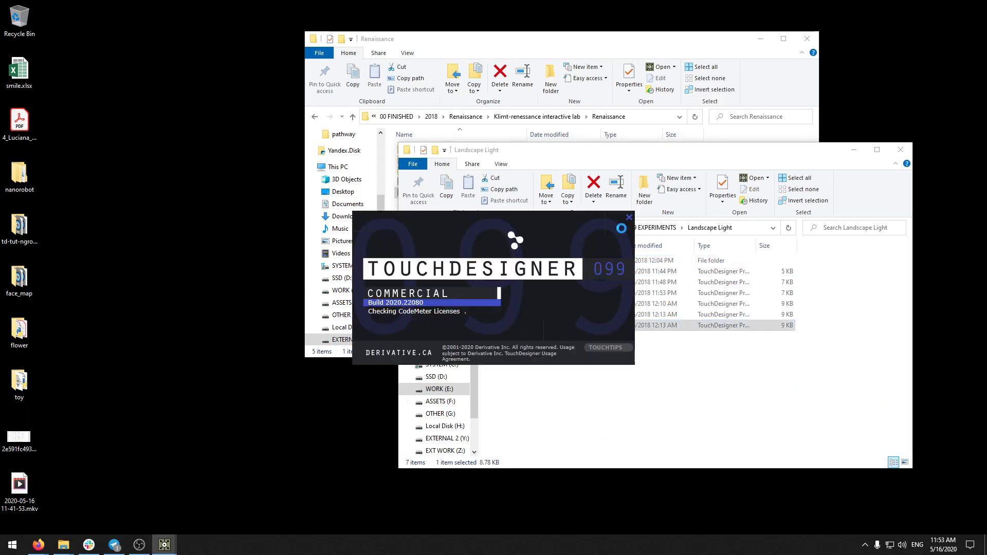
left_click(576, 318)
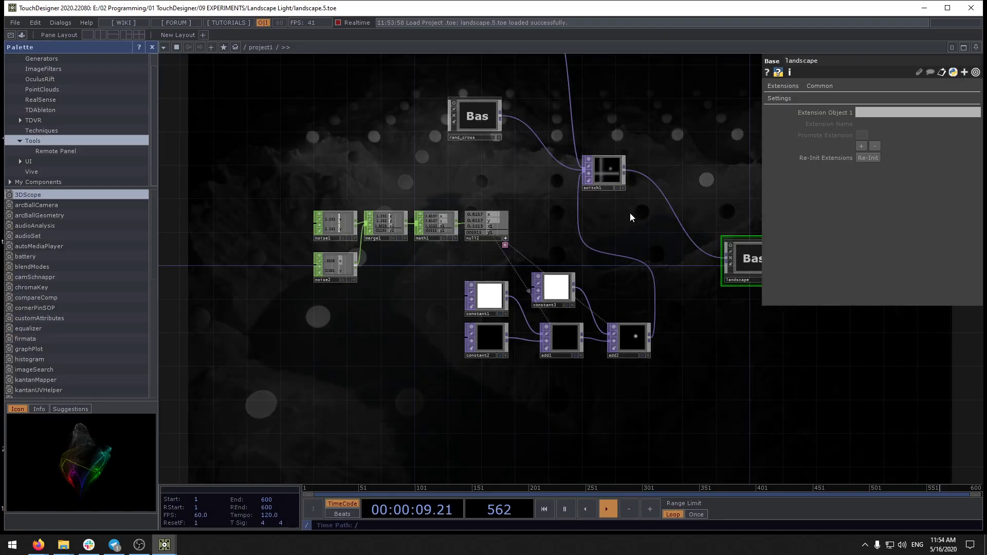
Step: Rearrange moviefilein1 and rand_cross so both sit one above the other before switch1
left_click_drag(598, 231, 520, 277)
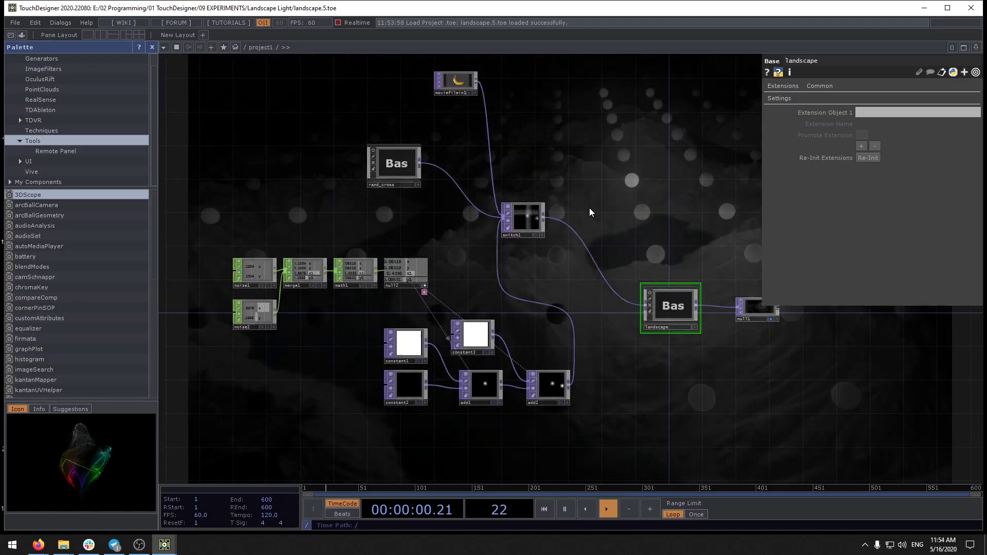
left_click_drag(583, 183, 609, 249)
left_click_drag(405, 221, 303, 238)
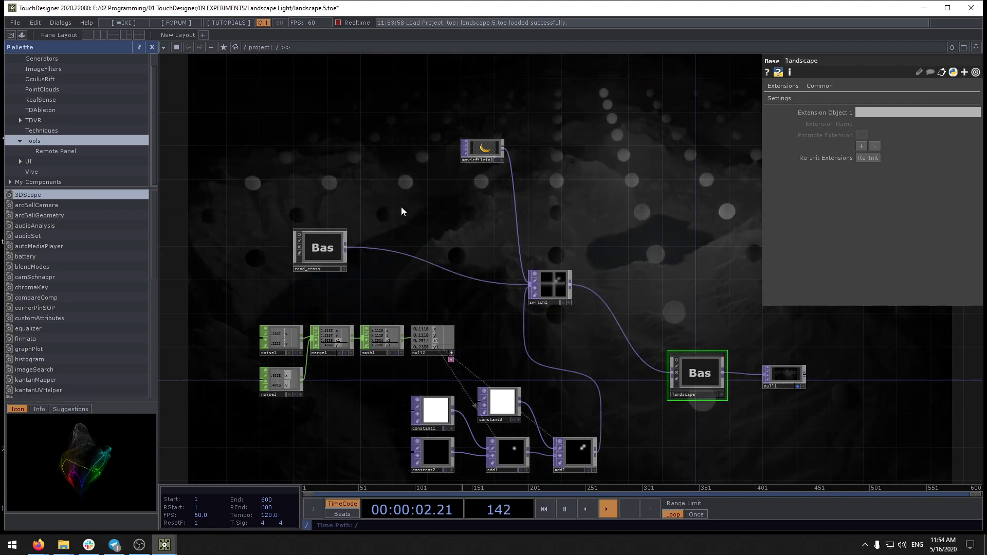
left_click_drag(478, 146, 412, 189)
left_click_drag(316, 253, 410, 279)
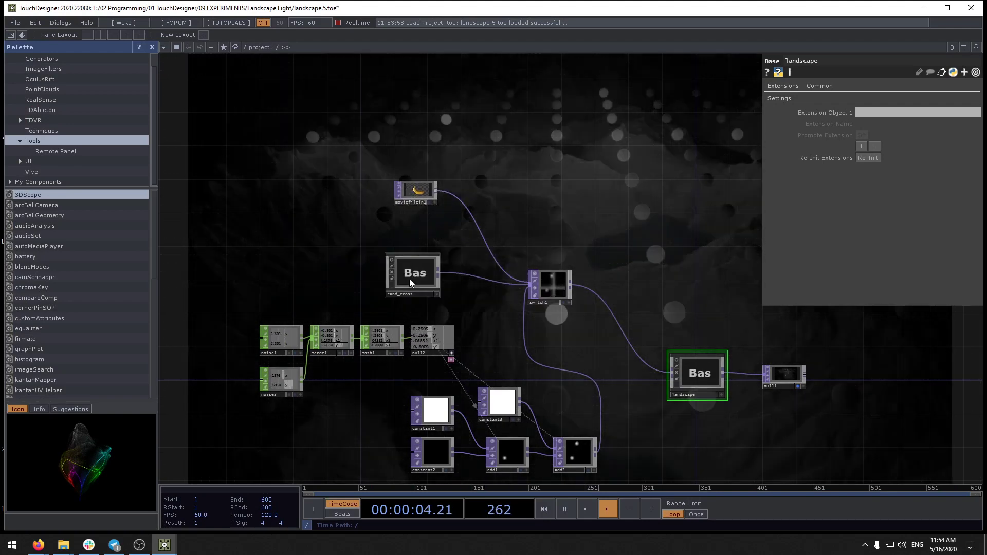
Step: Preview the rand_cross output on its node, turn the viewer off again and move rand_cross farther from switch1
scroll(410, 278, "up", 4)
left_click(372, 240)
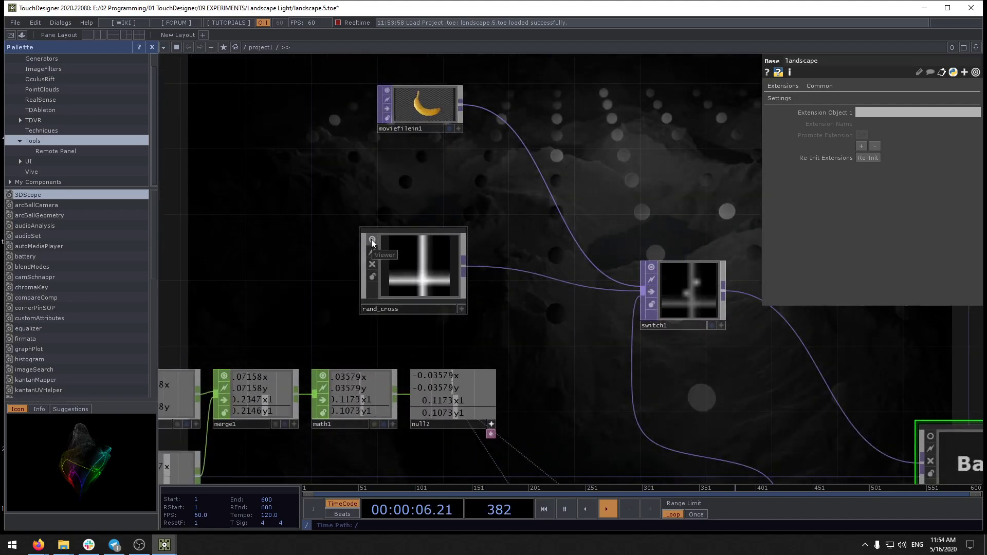
left_click(372, 240)
left_click_drag(373, 246, 194, 231)
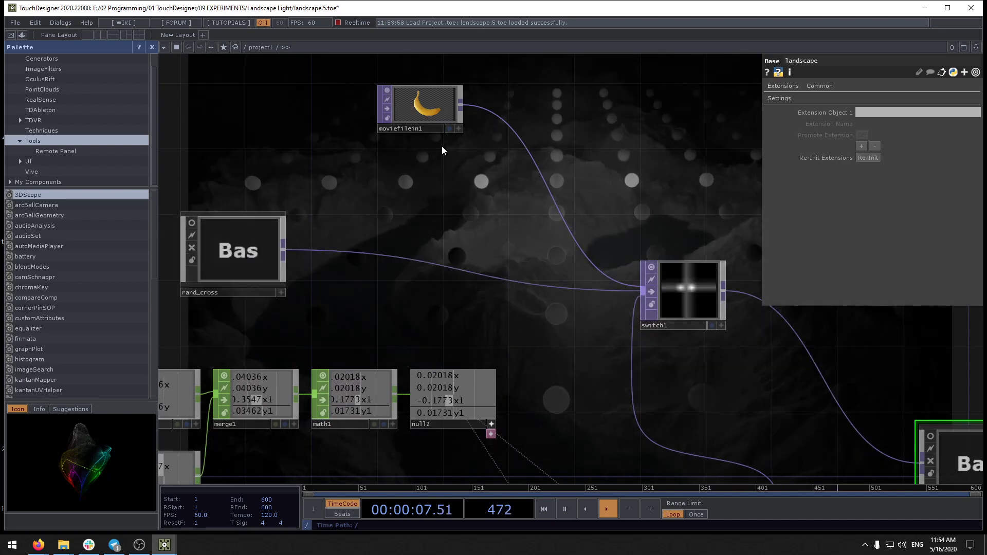
Step: Set switch1's Index to 0 to feed the banana image into the landscape
left_click(702, 326)
left_click_drag(884, 102, 861, 98)
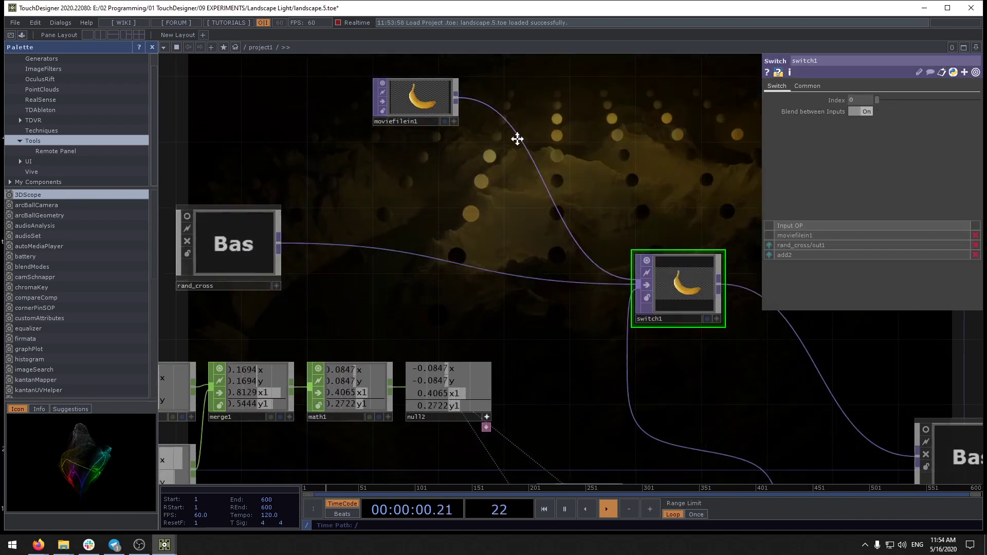
scroll(517, 138, "down", 5)
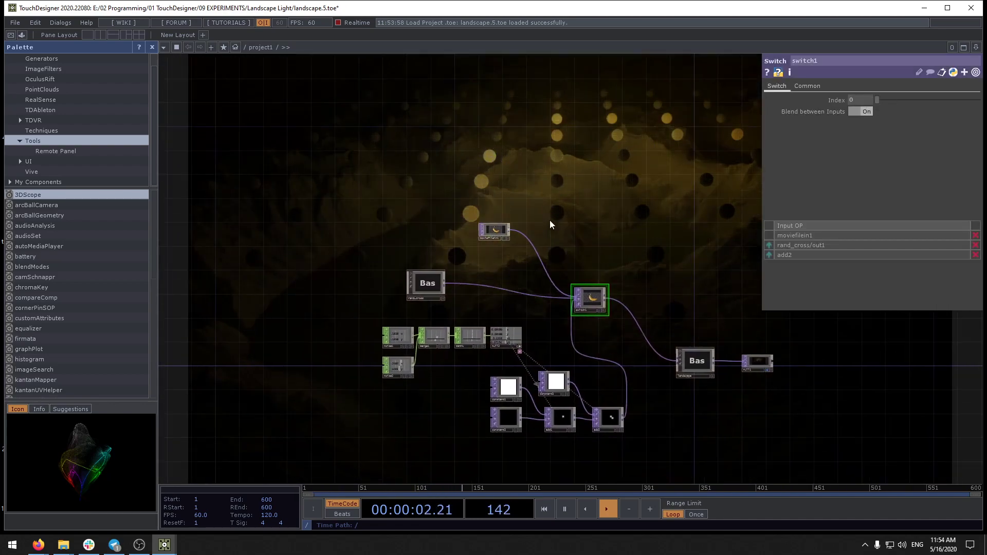
key("Tab")
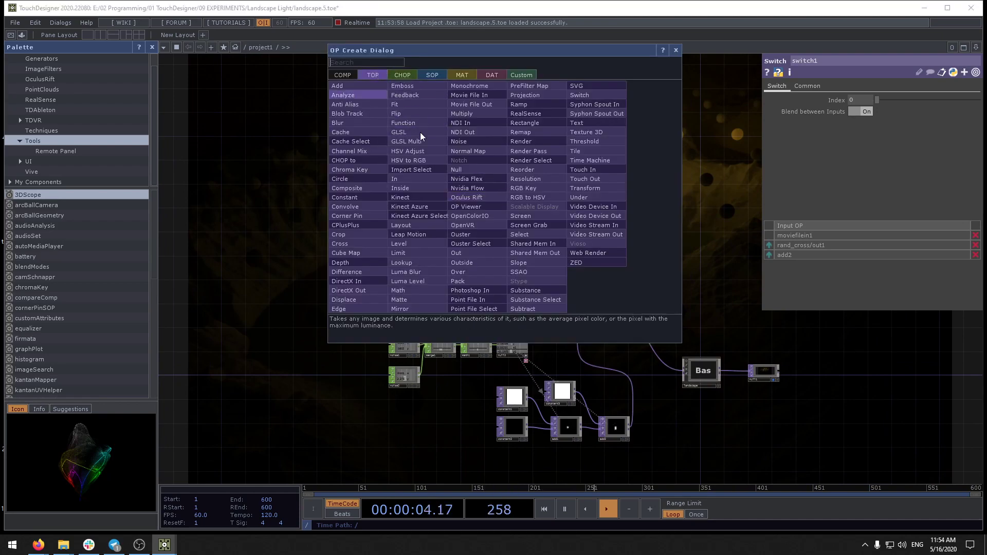
left_click(710, 279)
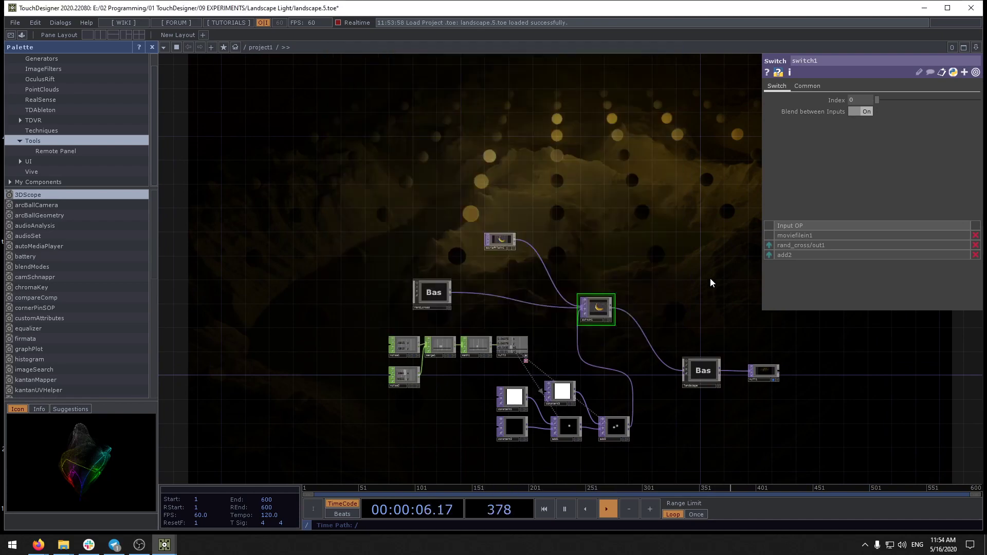
Step: Add Shanghai Nanjing Road shopping 4K.mp4 from the Downloads folder to the project1 network
key("super+e")
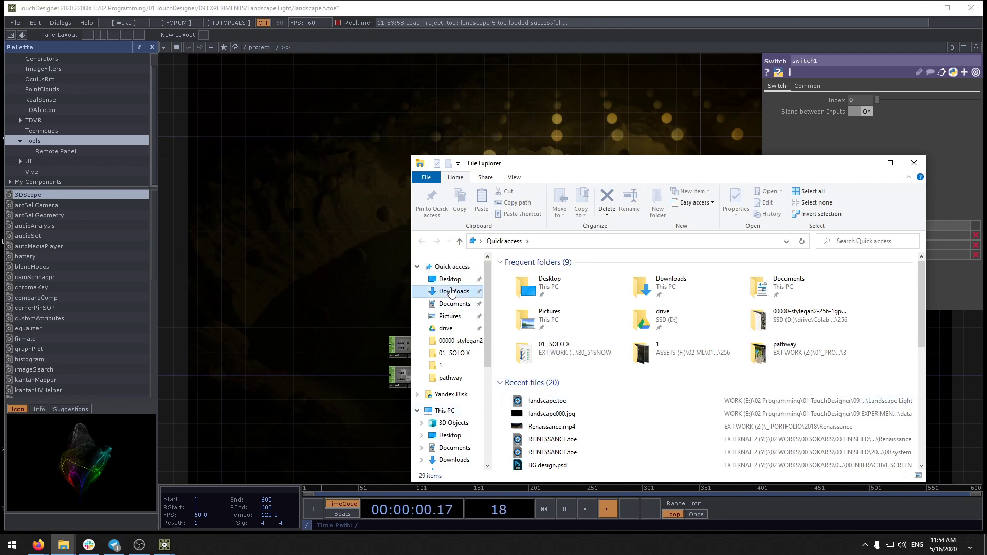
left_click(452, 291)
scroll(635, 399, "down", 5)
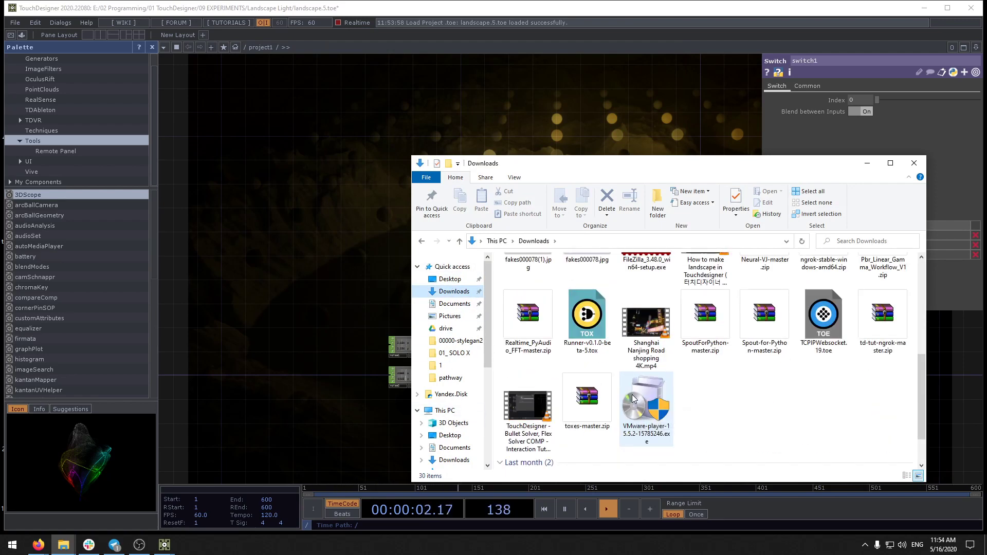
left_click_drag(622, 306, 287, 258)
Step: Connect the Shanghai movie node to switch1 and set the switch's Index to 3.71
left_click(652, 426)
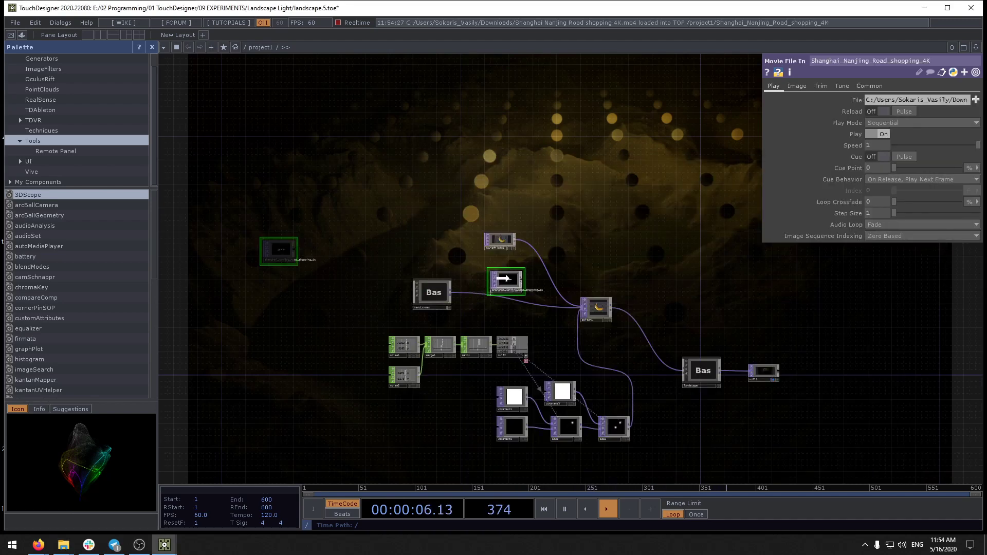
left_click(579, 309)
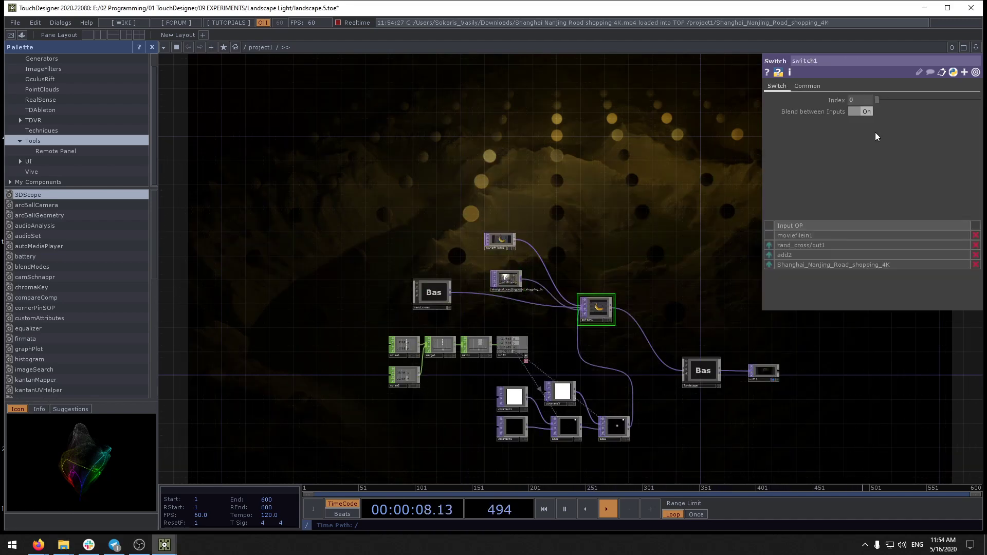
left_click_drag(898, 101, 915, 101)
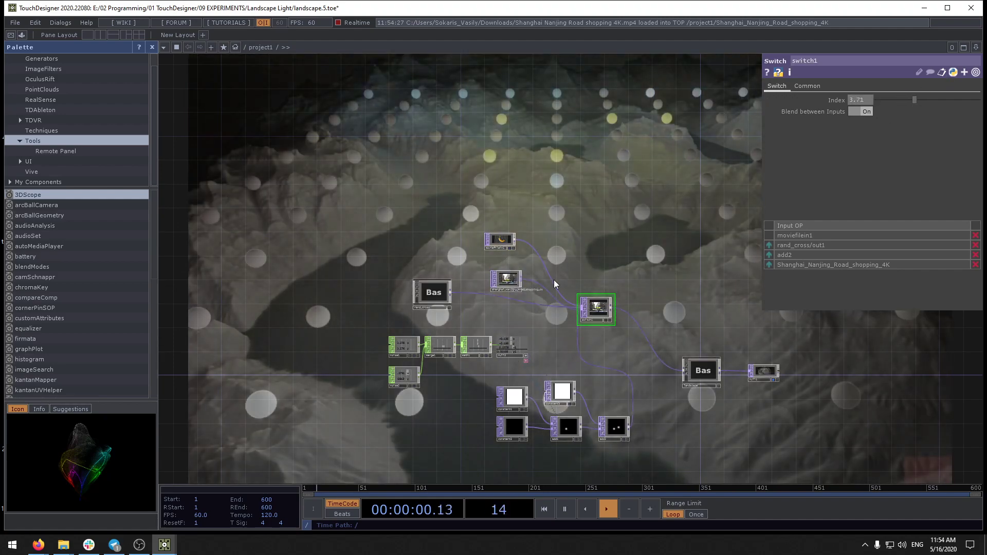
Step: Move the Shanghai movie node just above moviefilein1, leaving room after it on the wire to switch1
scroll(512, 280, "up", 8)
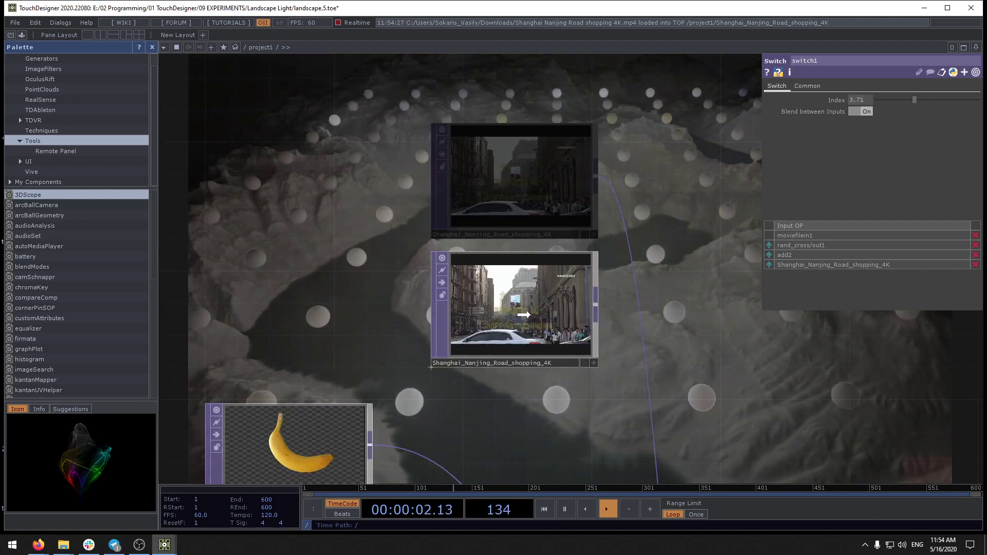
scroll(527, 325, "up", 2)
left_click(458, 292)
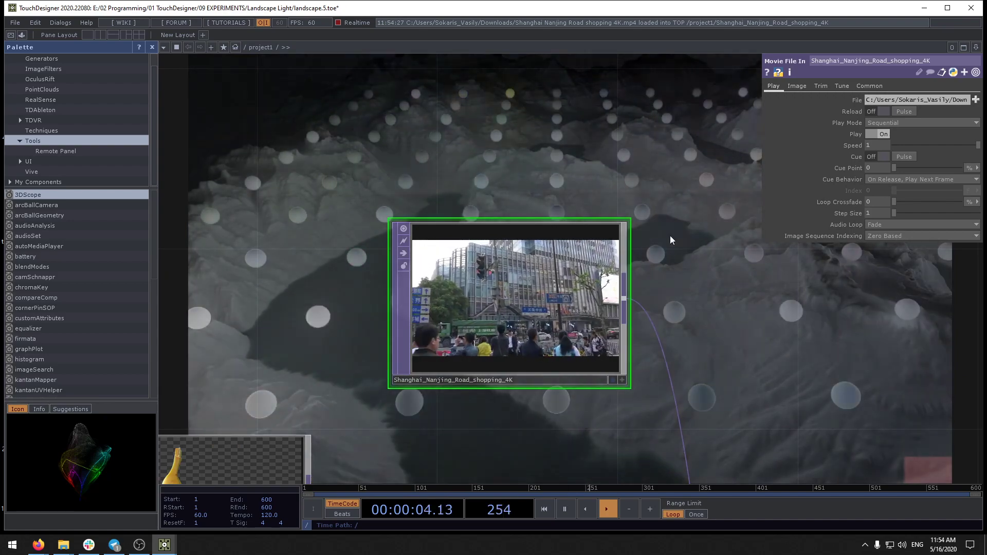
left_click_drag(458, 289, 187, 289)
left_click_drag(465, 292, 592, 255)
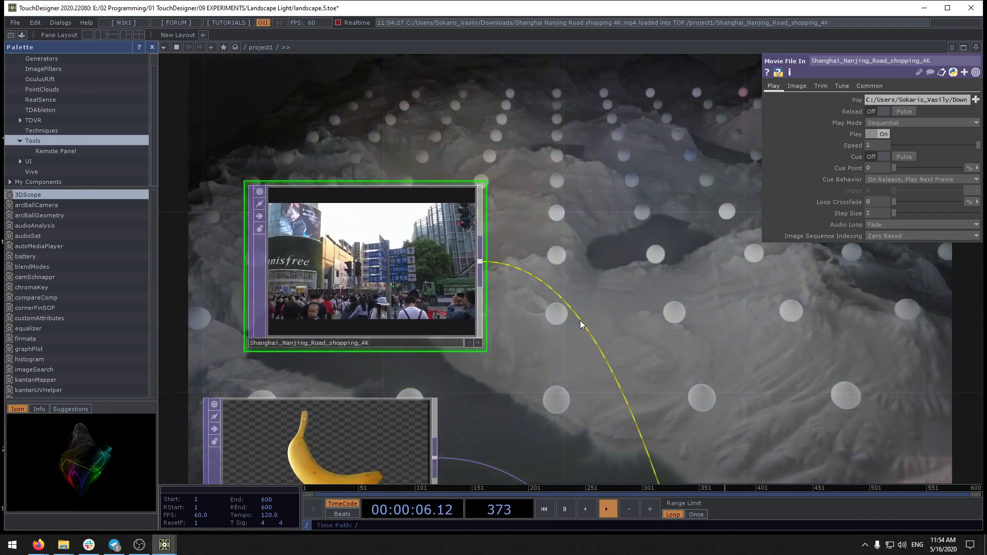
Step: Insert a Level TOP between the Shanghai movie and switch1 and set its Brightness 1 to 0.67
right_click(580, 317)
left_click(588, 307)
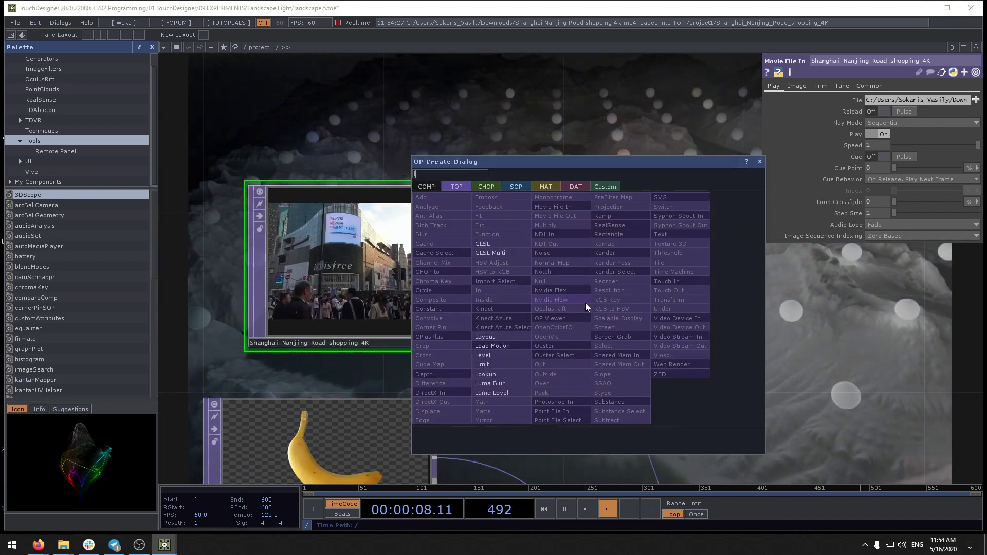
left_click(502, 354)
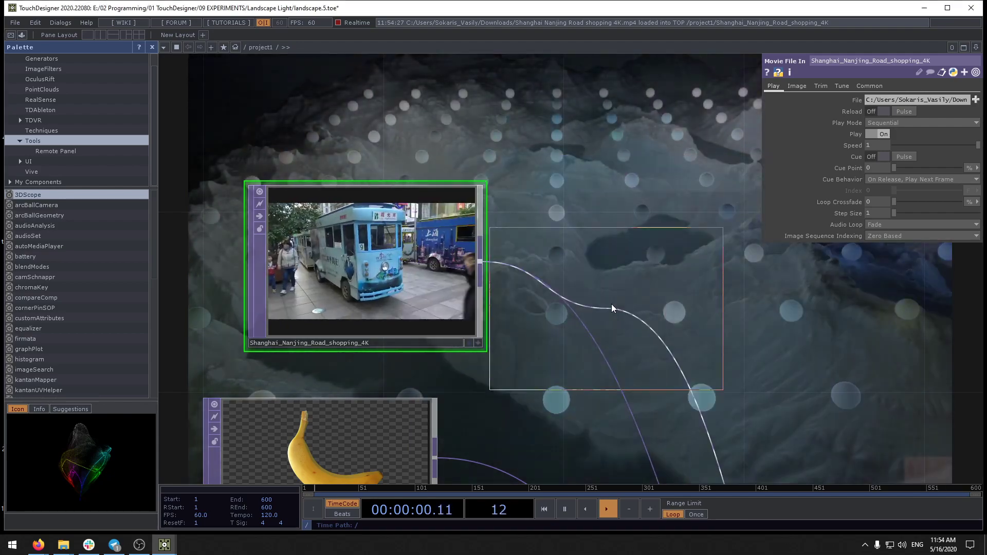
left_click(618, 276)
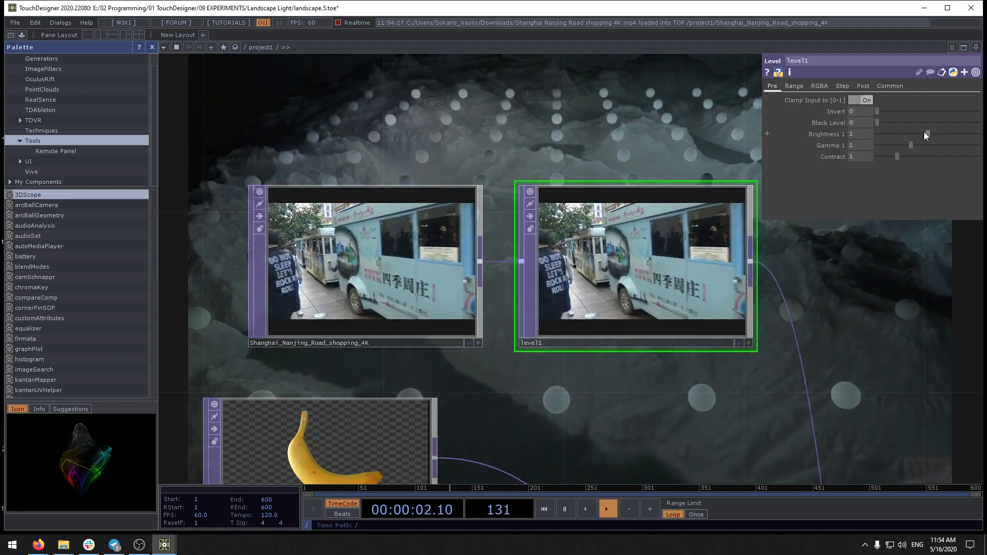
left_click_drag(924, 132, 909, 132)
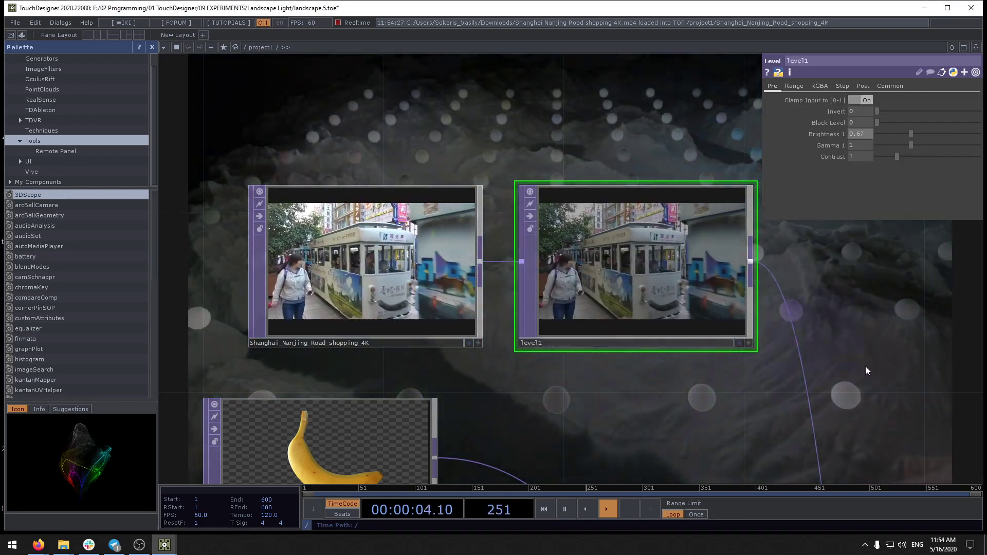
Step: Set switch1's Index to 2.13 so the landscape is lit mainly by the add2 light spots
left_click_drag(855, 351, 568, 174)
scroll(657, 256, "down", 6)
left_click_drag(698, 193, 742, 70)
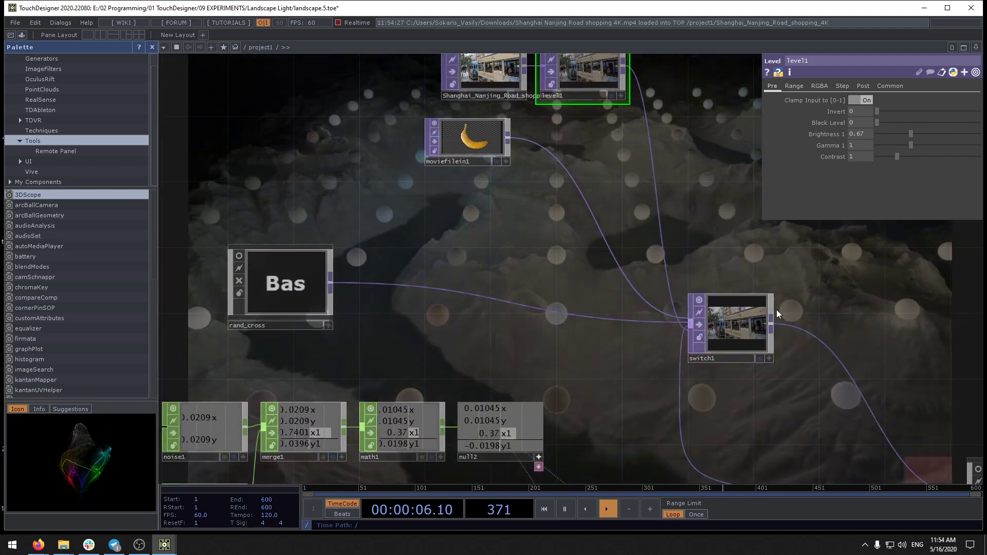
left_click(752, 325)
left_click_drag(914, 100, 899, 99)
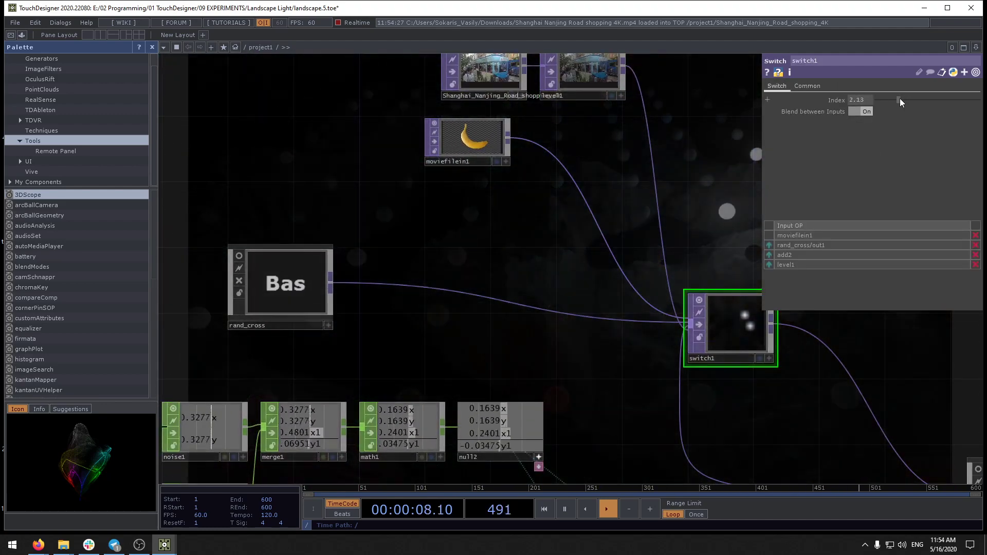
Step: Change the color of constant3, which feeds add2, from white to pure red
scroll(539, 377, "down", 5)
left_click_drag(568, 315, 551, 185)
left_click_drag(708, 164, 633, 95)
left_click(481, 311)
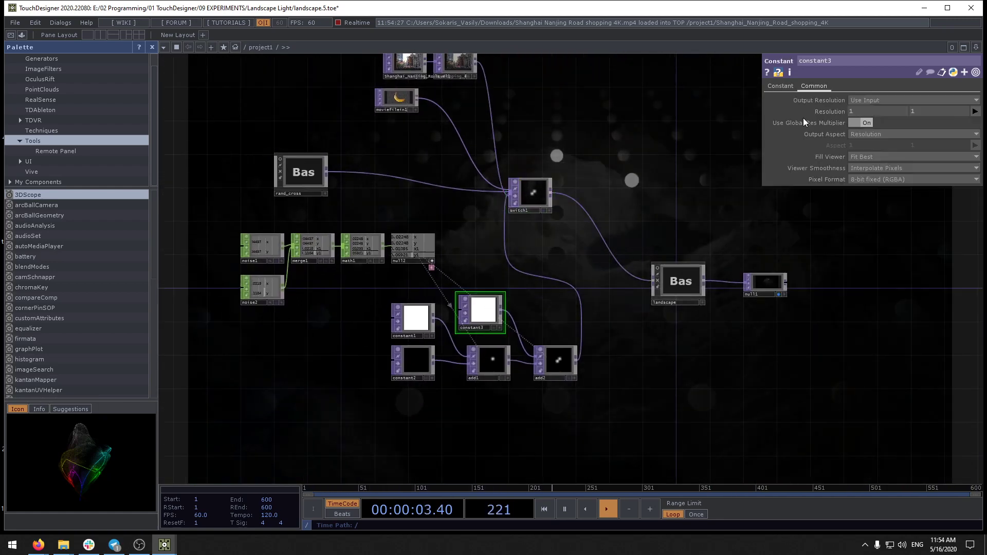
left_click(781, 85)
left_click(856, 102)
left_click_drag(849, 116, 927, 117)
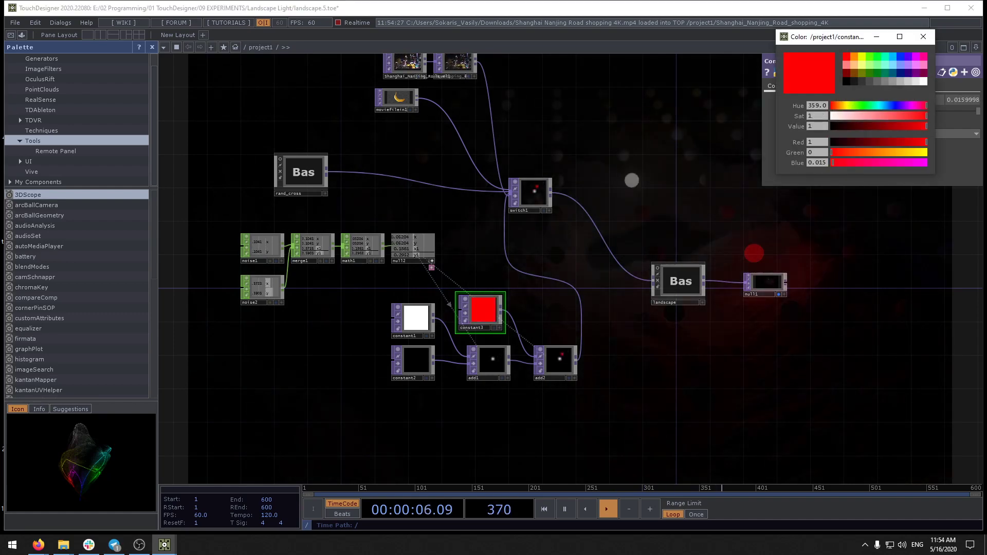
Step: Change the color of constant1, which feeds add1, to blue
left_click_drag(607, 138, 655, 231)
left_click(463, 411)
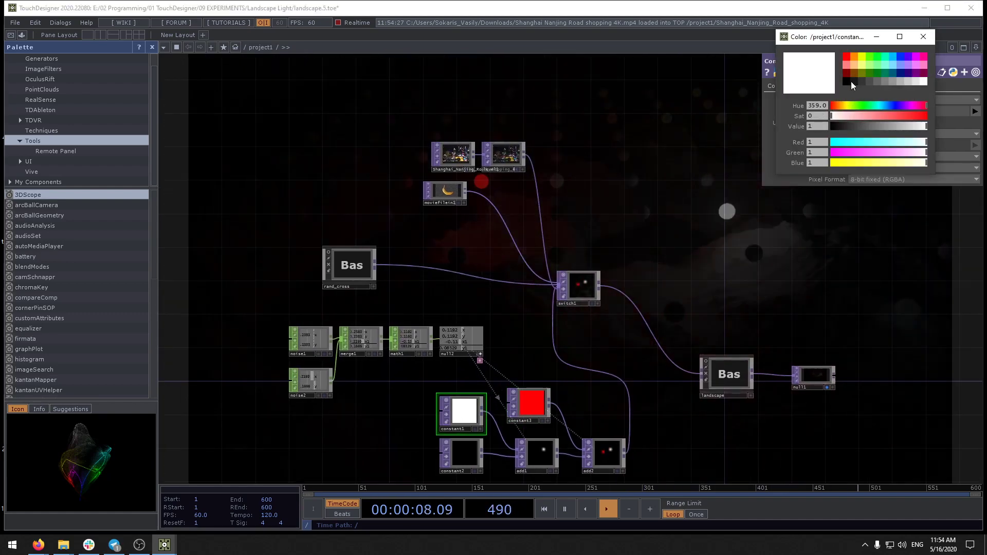
left_click(899, 57)
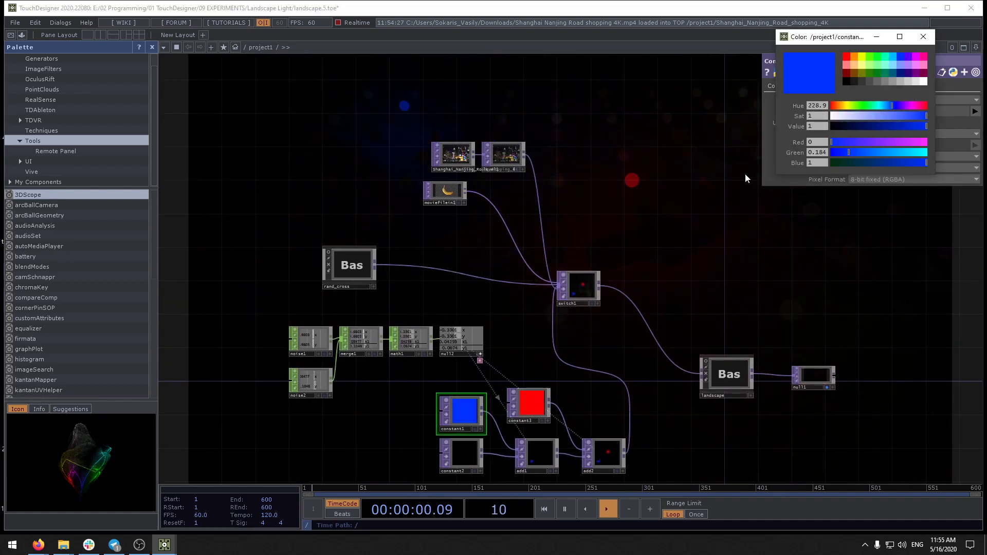
left_click_drag(747, 179, 630, 319)
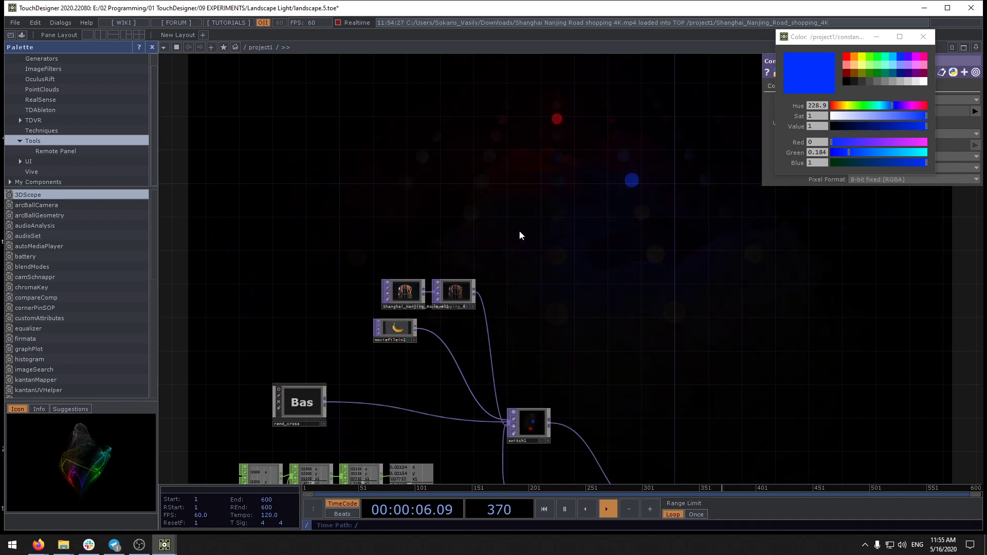
left_click_drag(584, 244, 611, 313)
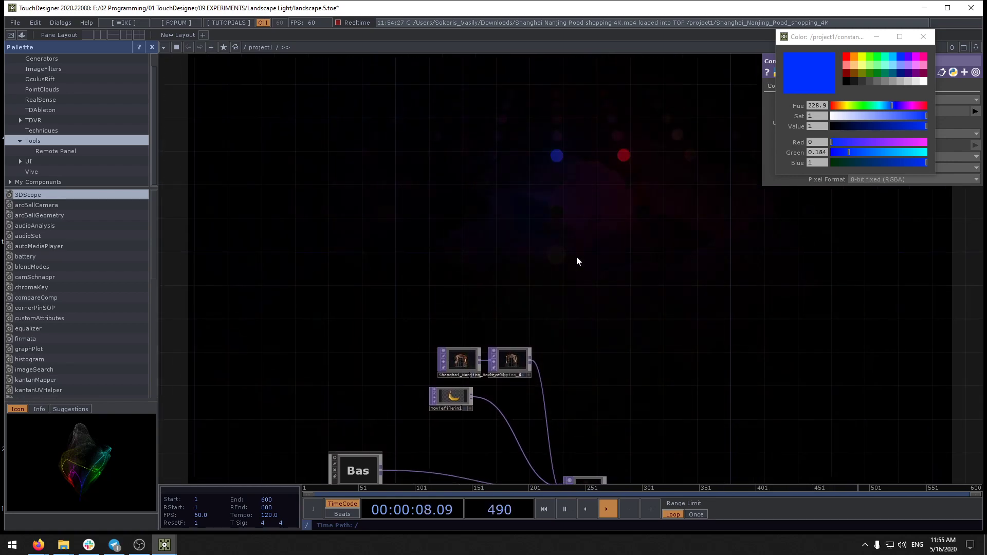
Step: Set switch1's Index to exactly 2 so only the add2 source lights the landscape
left_click_drag(603, 348, 595, 200)
left_click(575, 334)
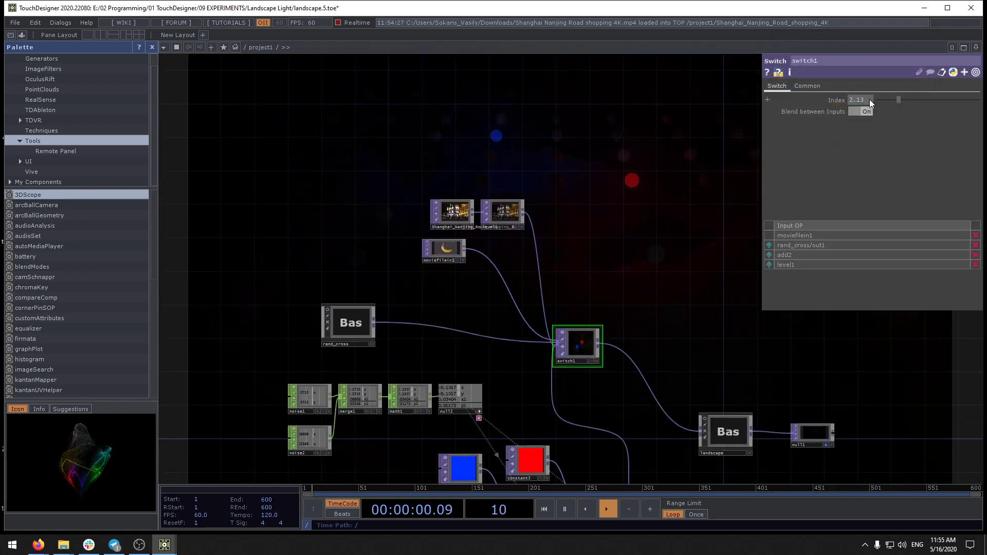
left_click_drag(606, 238, 600, 337)
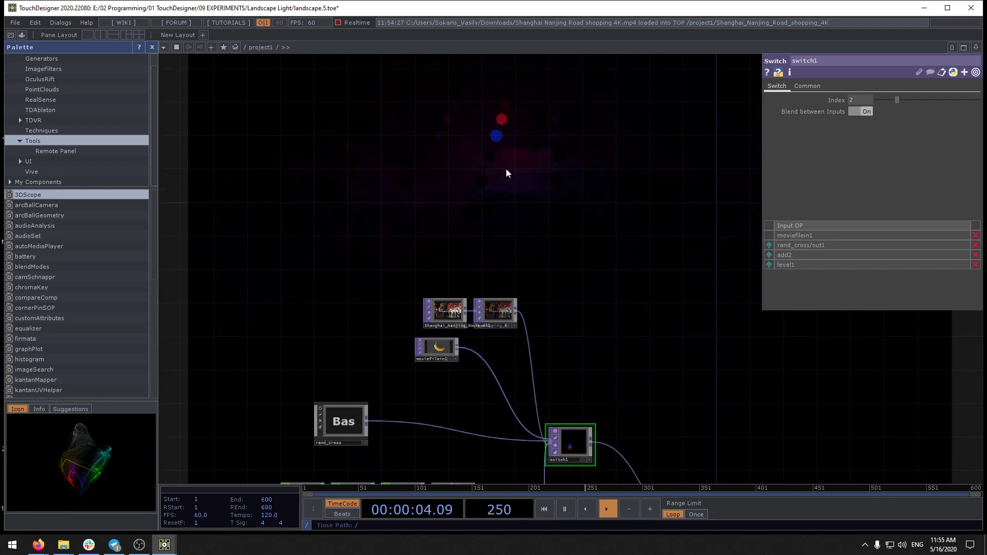
left_click_drag(656, 286, 636, 156)
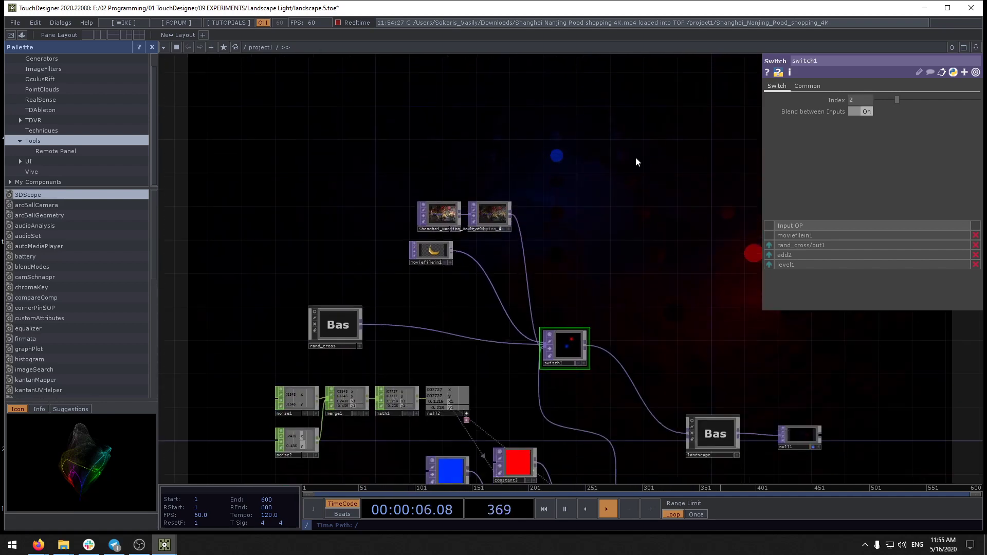
Step: Set switch1's Index to 1, then turn on the rand_cross viewer and move that node closer to switch1
mouse_move(883, 100)
left_mouse_down()
mouse_move(894, 100)
mouse_move(883, 100)
left_mouse_up()
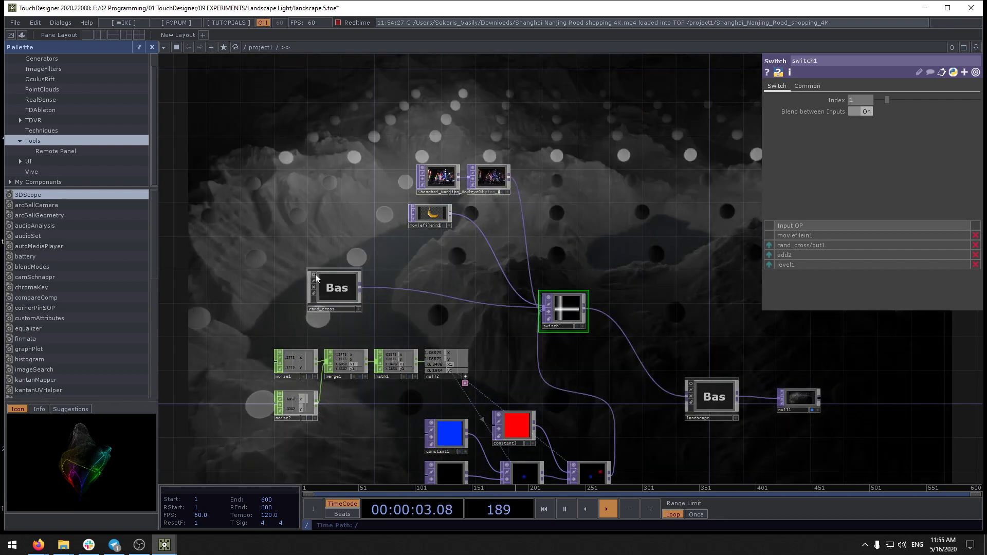
left_click(314, 274)
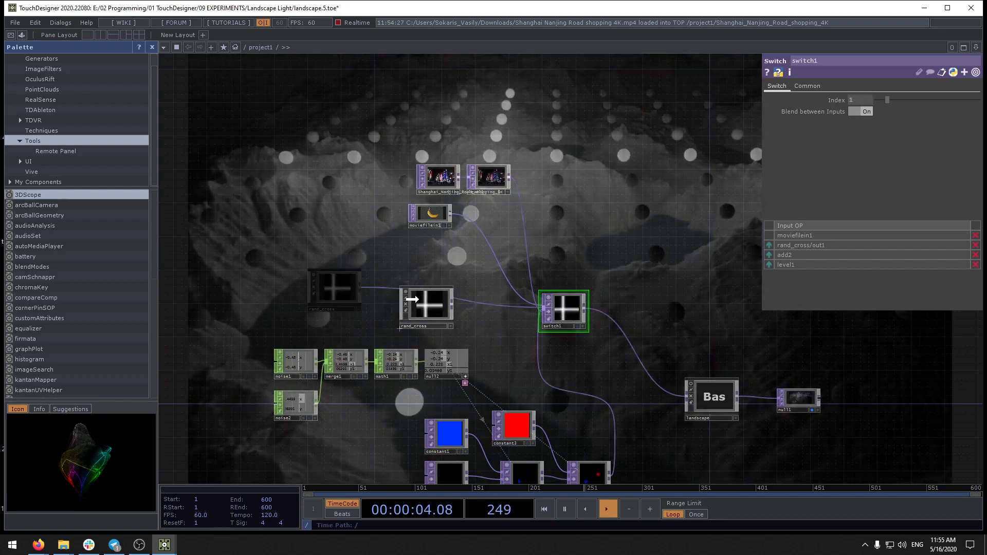
left_click_drag(328, 289, 412, 300)
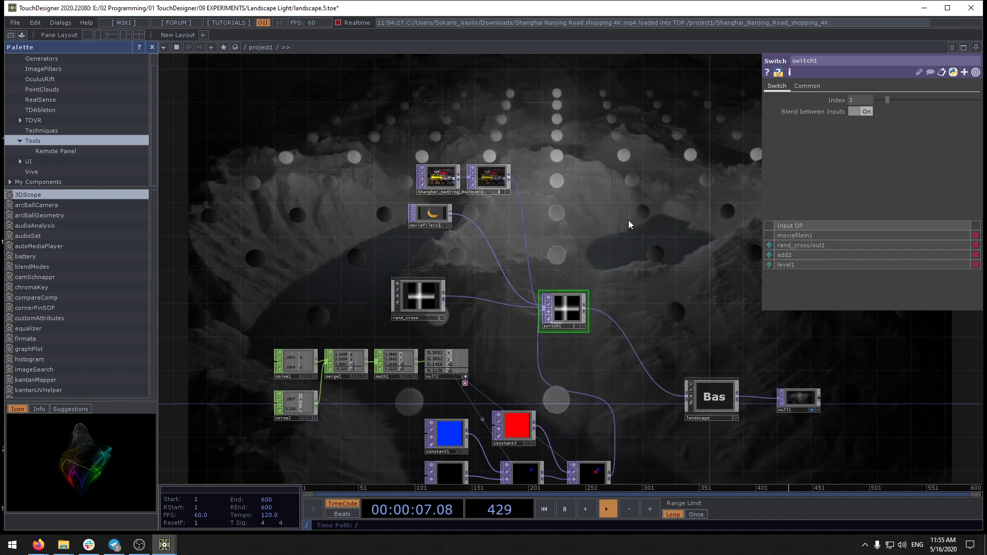
Step: Inside rand_cross, set add1's Input Smoothness and Viewer Smoothness to Nearest Pixel
middle_click_drag(628, 220, 634, 378)
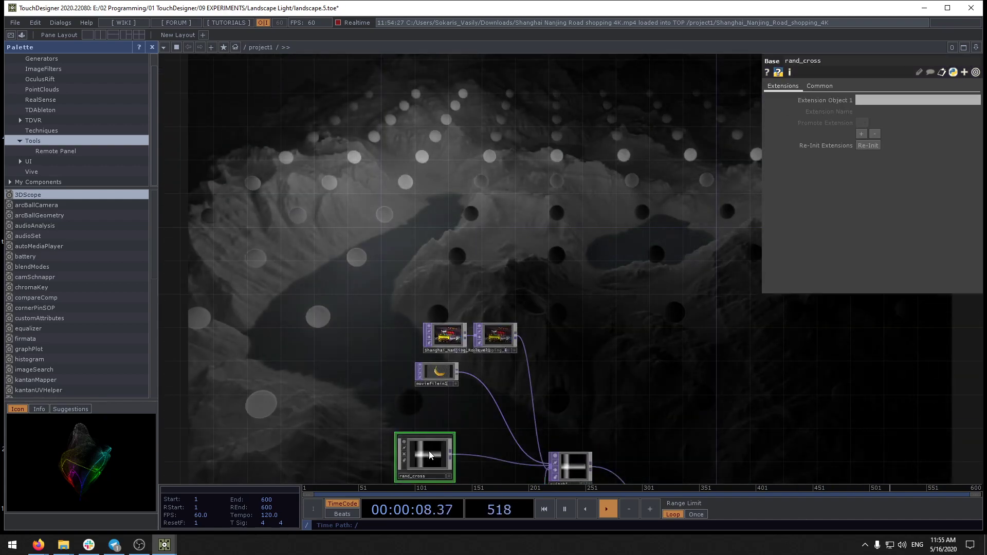
double_click(428, 451)
left_click(391, 303)
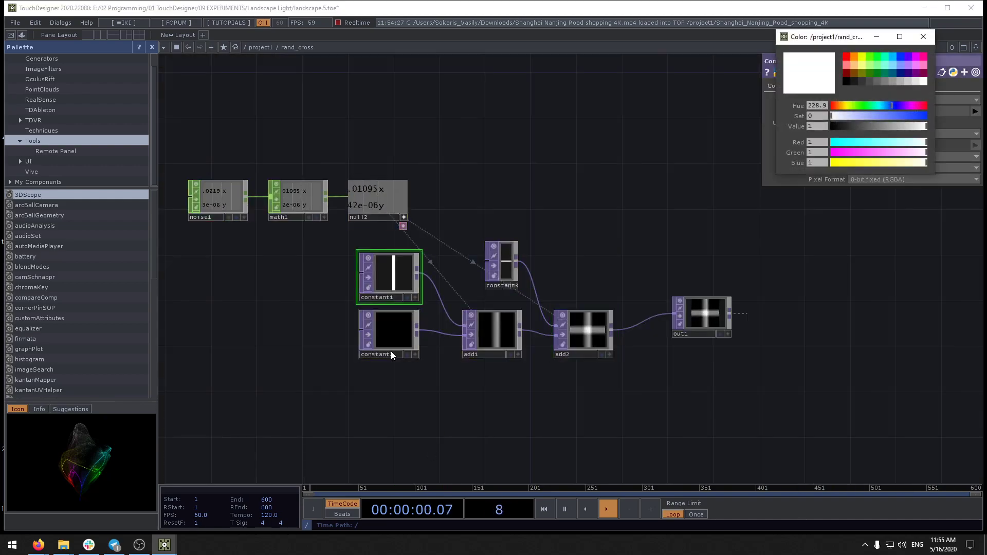
left_click(498, 339)
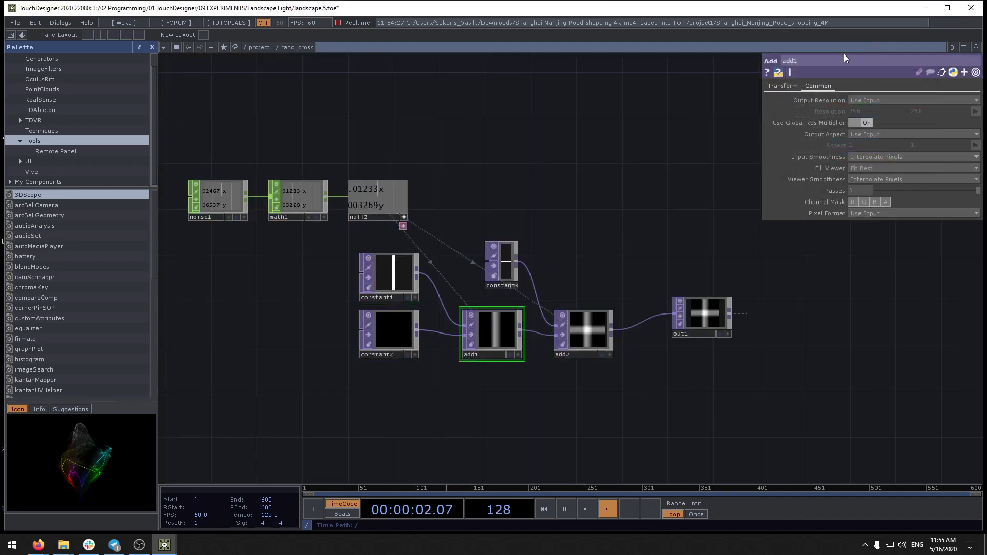
left_click(864, 178)
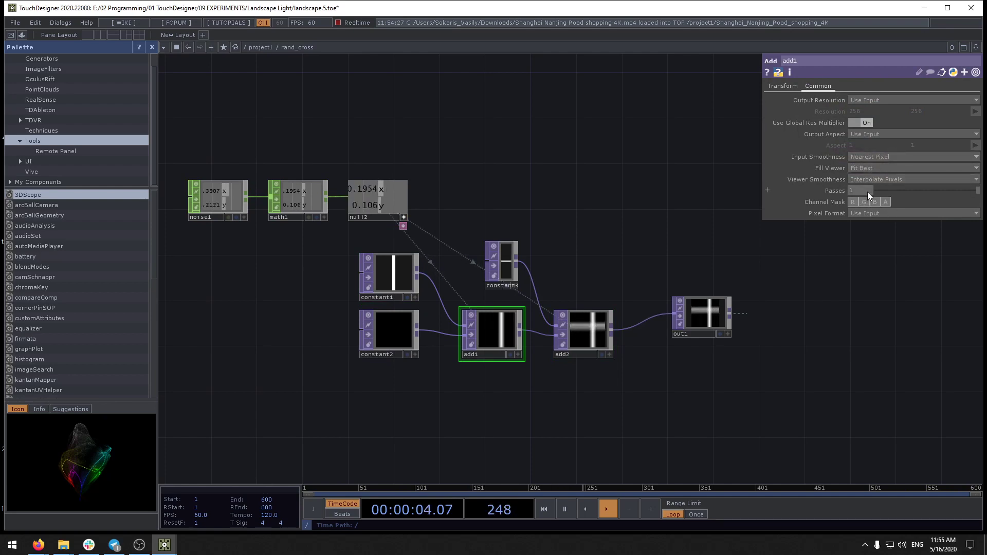
left_click(866, 187)
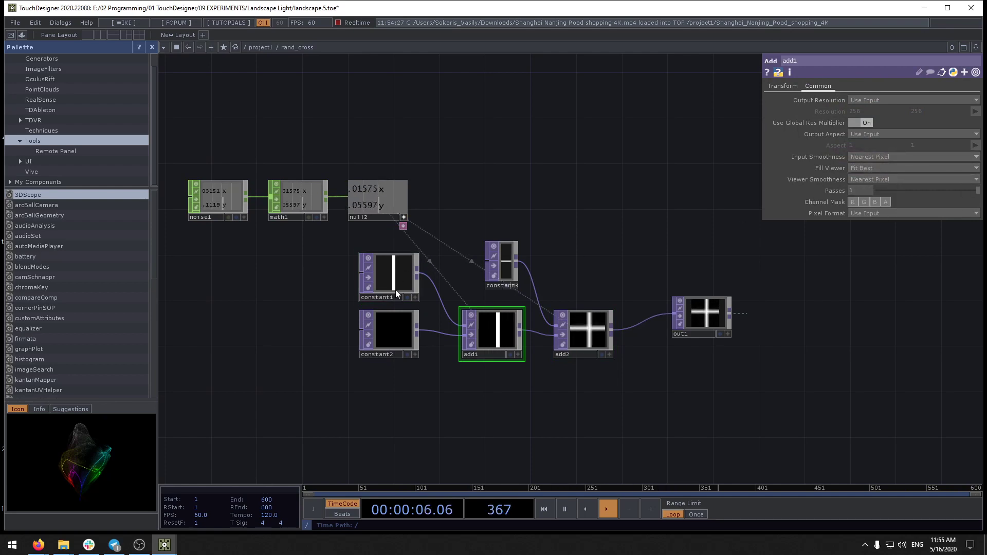
Step: Color the vertical bar in rand_cross's constant1 bright green and return to the project1 network
left_click(395, 270)
left_click(874, 101)
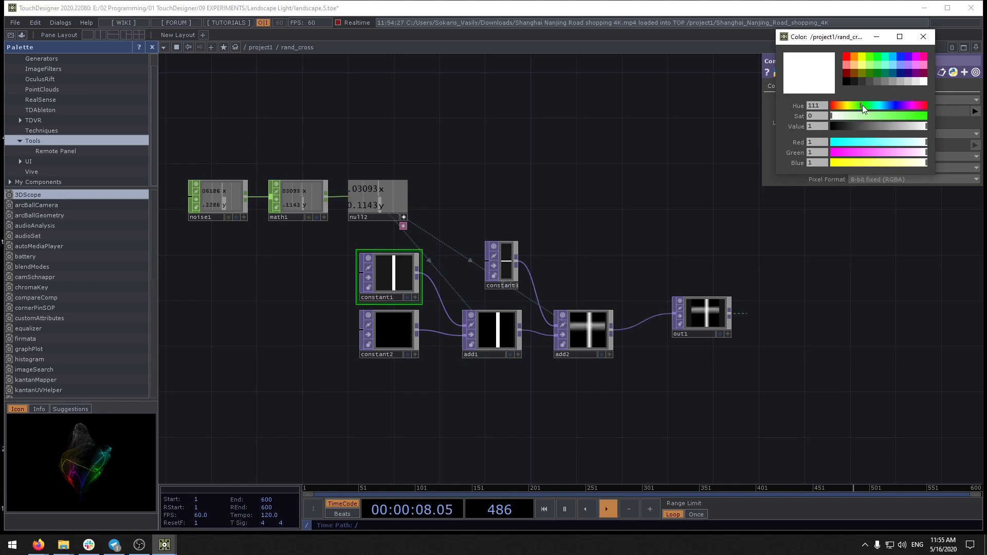
left_click(862, 106)
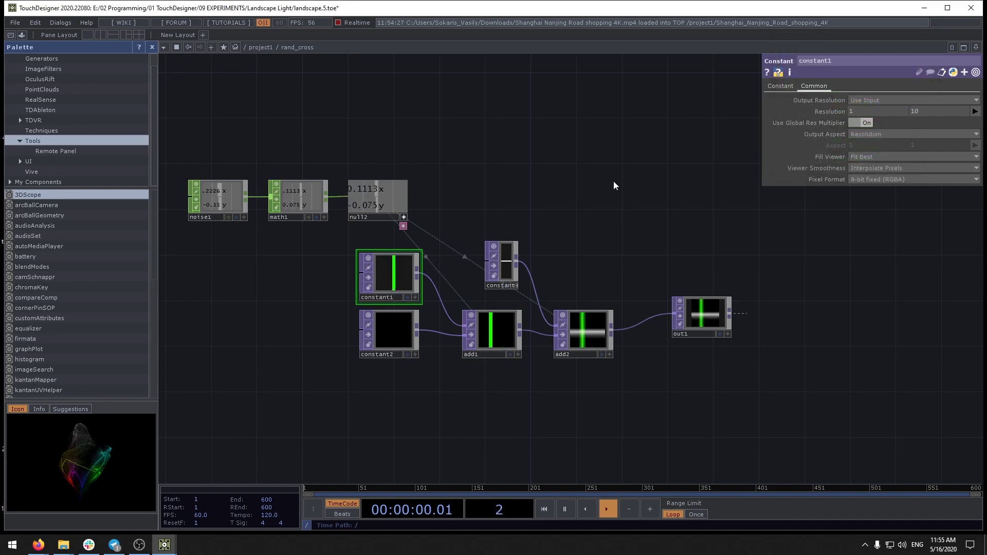
key("u")
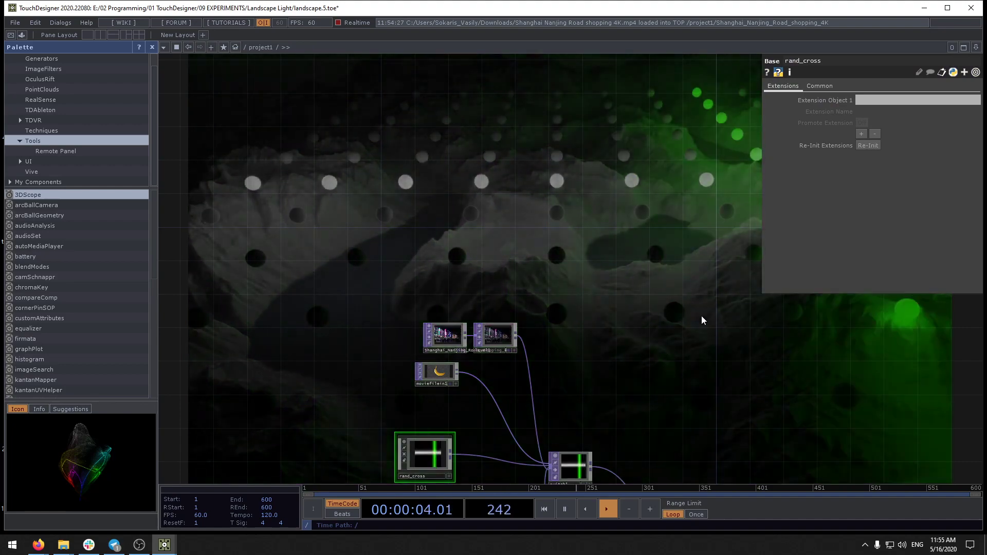
left_click_drag(748, 315, 660, 219)
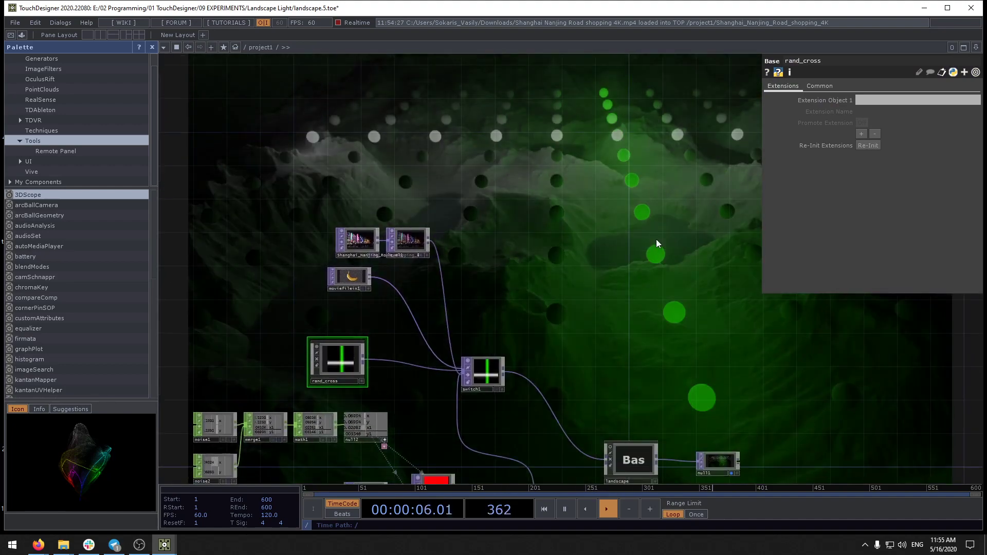
Step: Inside rand_cross, color the horizontal bar in constant3 pure red and return to the project1 network
key("i")
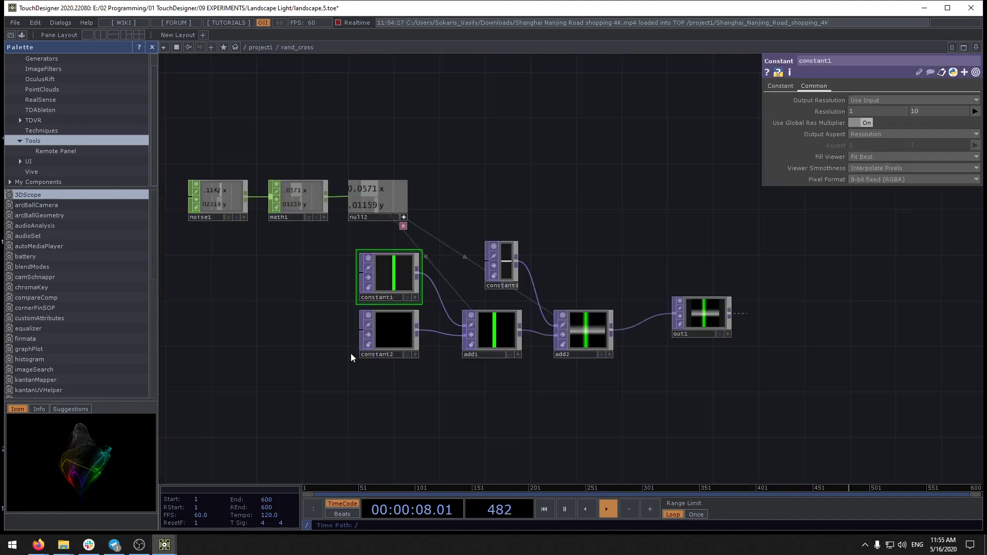
left_click(509, 260)
left_click(815, 86)
left_click(782, 87)
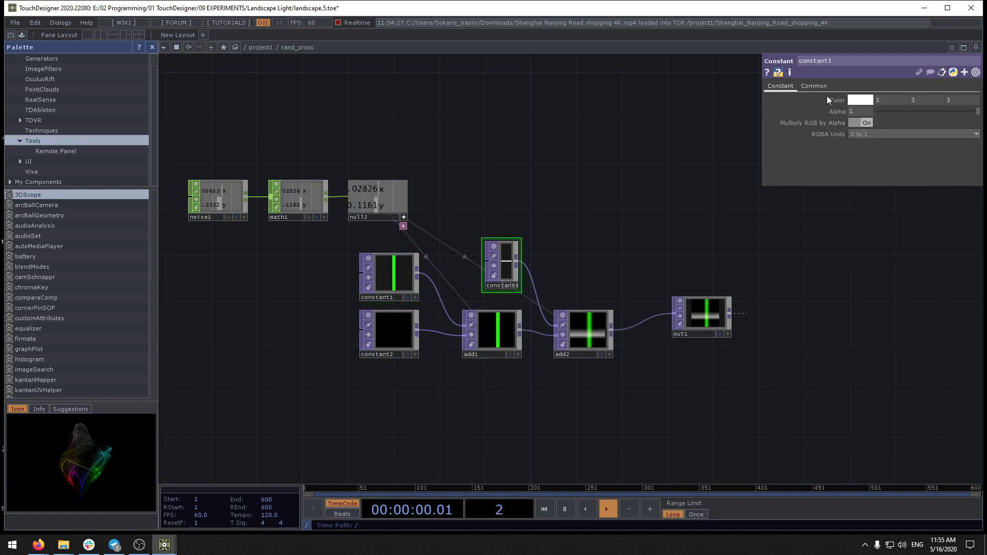
left_click(868, 100)
left_click(847, 58)
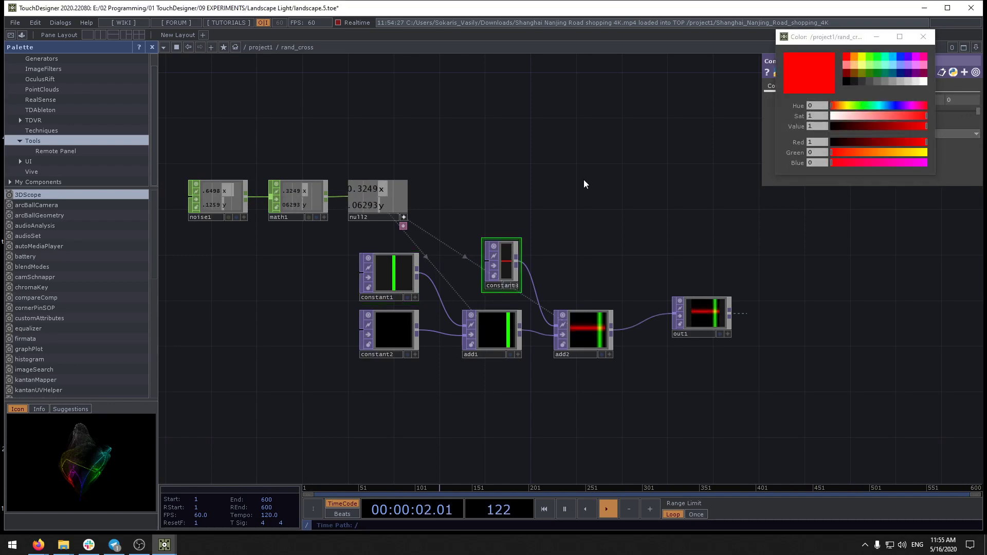
key("u")
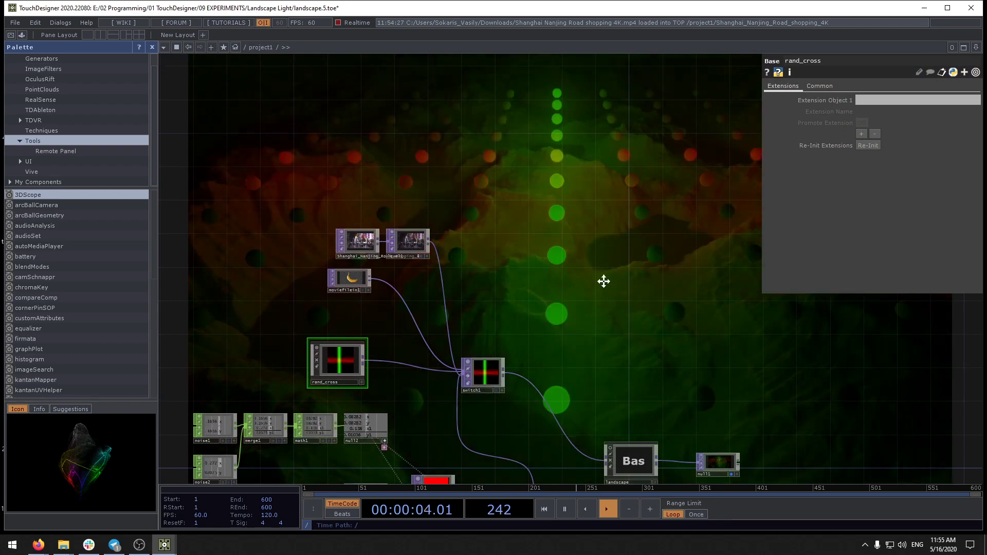
left_click_drag(602, 280, 645, 397)
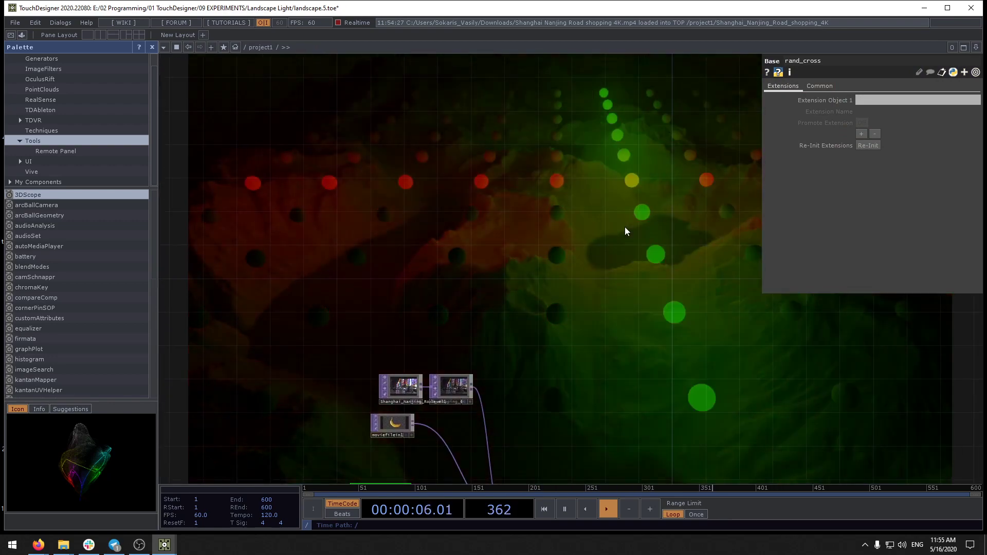
Step: Hide the parameter window and pause the timeline while the colored cross lights the landscape
key("p")
left_click_drag(647, 384, 582, 152)
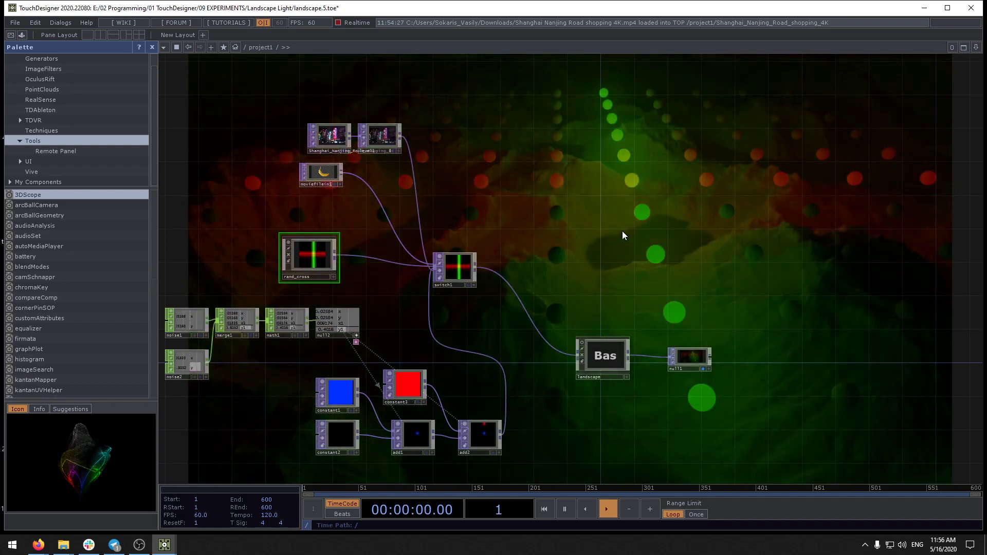
left_click_drag(619, 248, 652, 199)
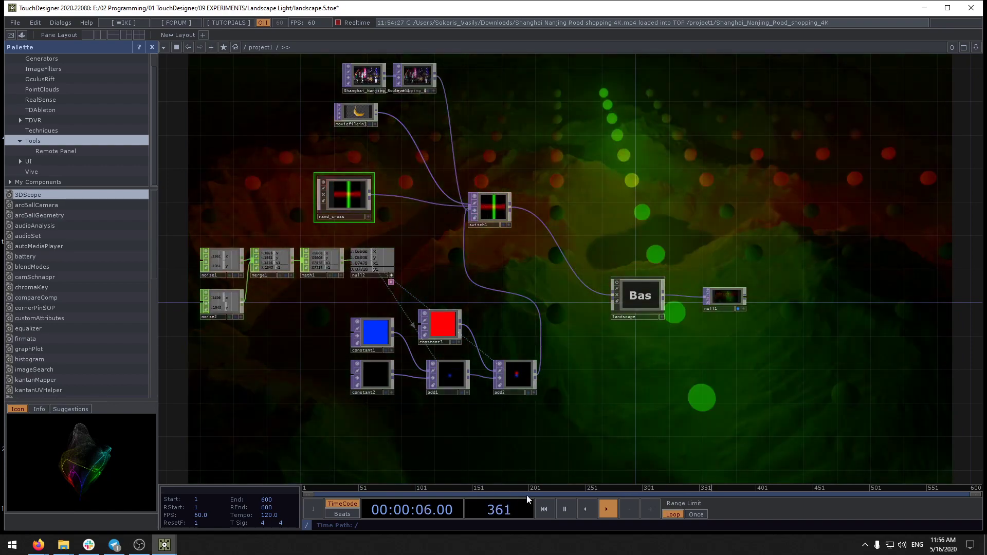
left_click(565, 509)
left_click_drag(564, 376, 446, 481)
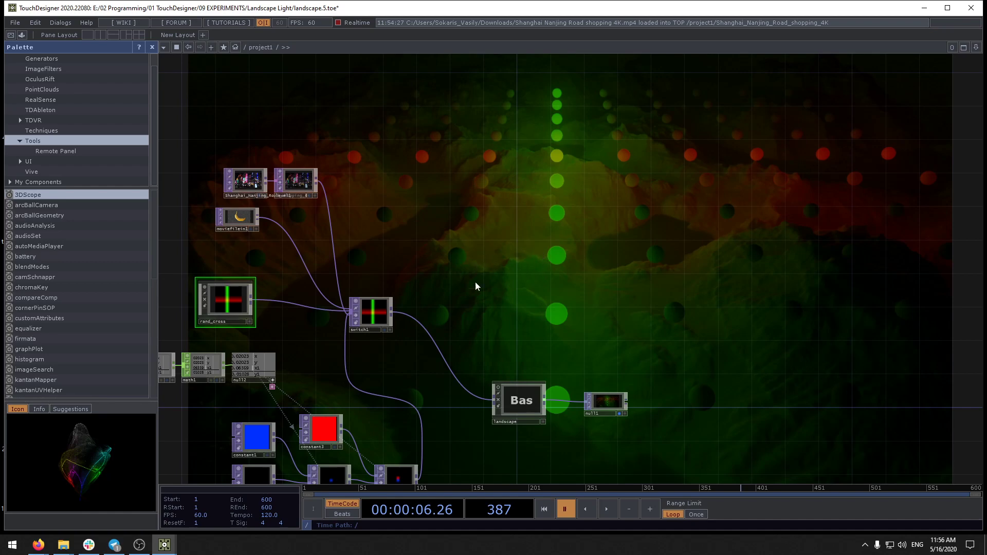
left_click_drag(475, 286, 399, 408)
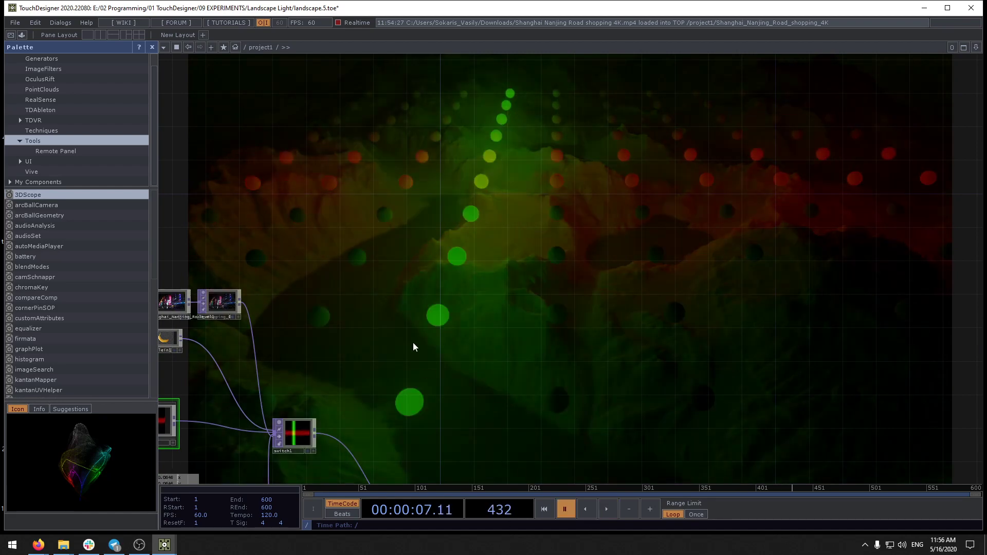
left_click_drag(560, 200, 670, 109)
left_click_drag(529, 181, 606, 186)
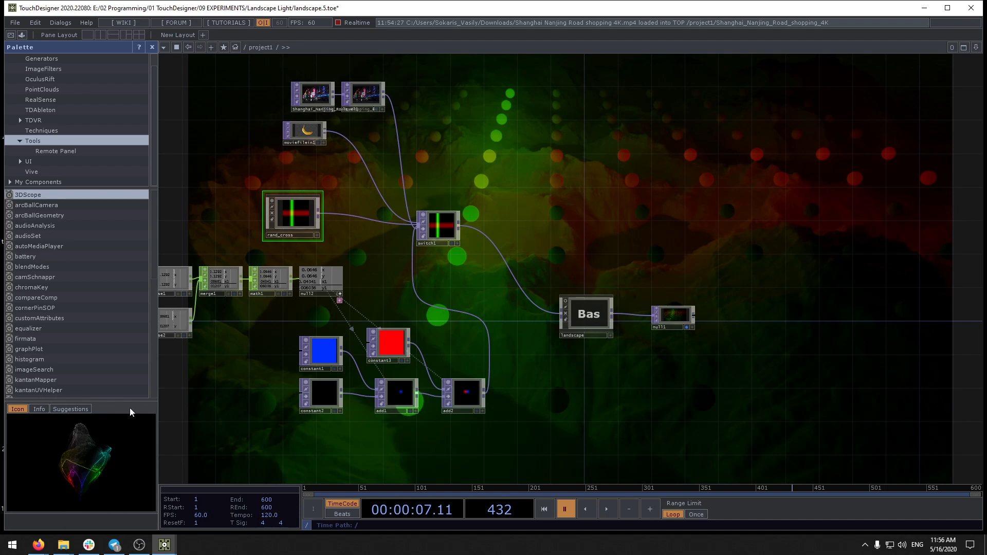
Step: Enter the landscape component and select the master1 container above replicator1
left_click_drag(470, 266, 624, 256)
left_click(751, 303)
key("i")
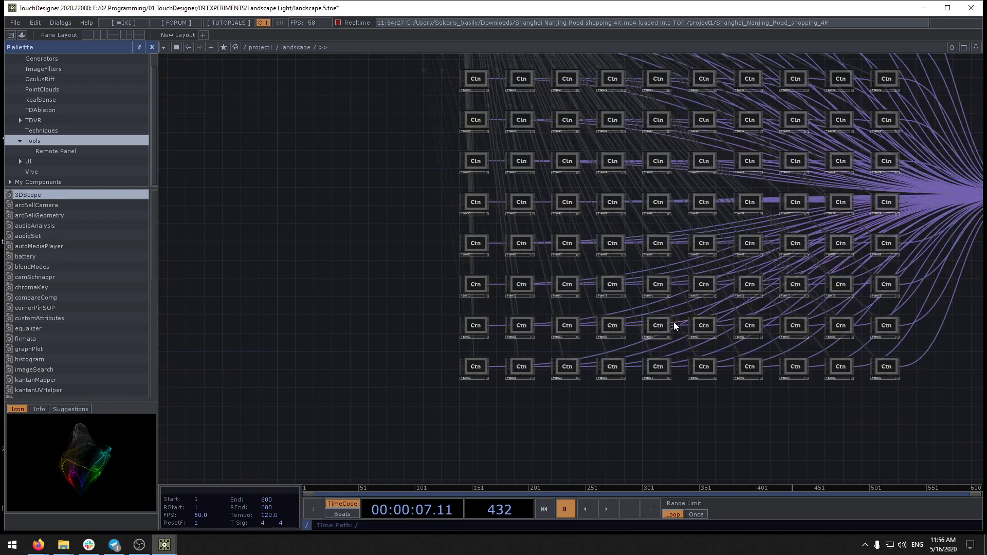
left_click_drag(399, 168, 323, 463)
scroll(369, 229, "up", 4)
left_click_drag(371, 229, 569, 404)
left_click(577, 252)
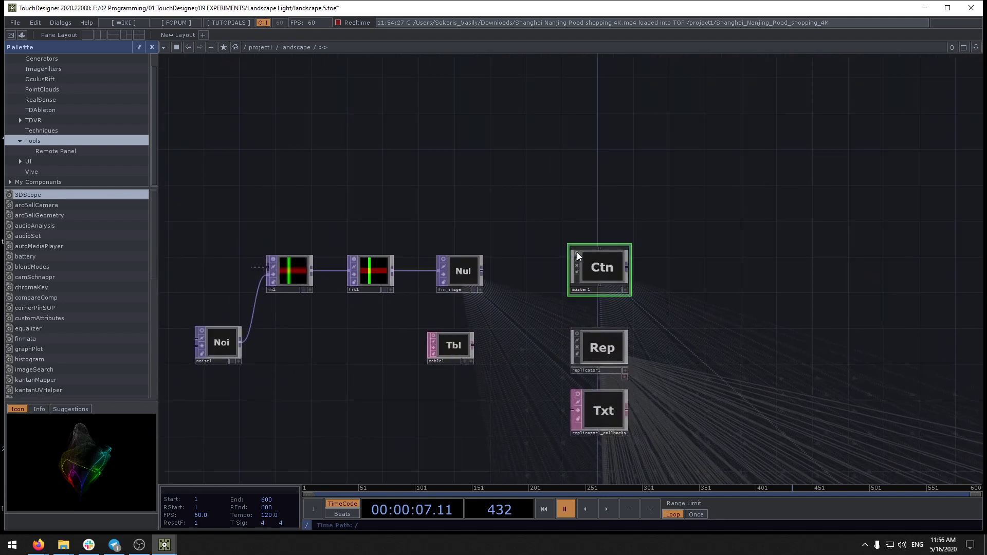
Step: Inspect the select, crop and multiply chain inside master1 and return to the project1 network
key("i")
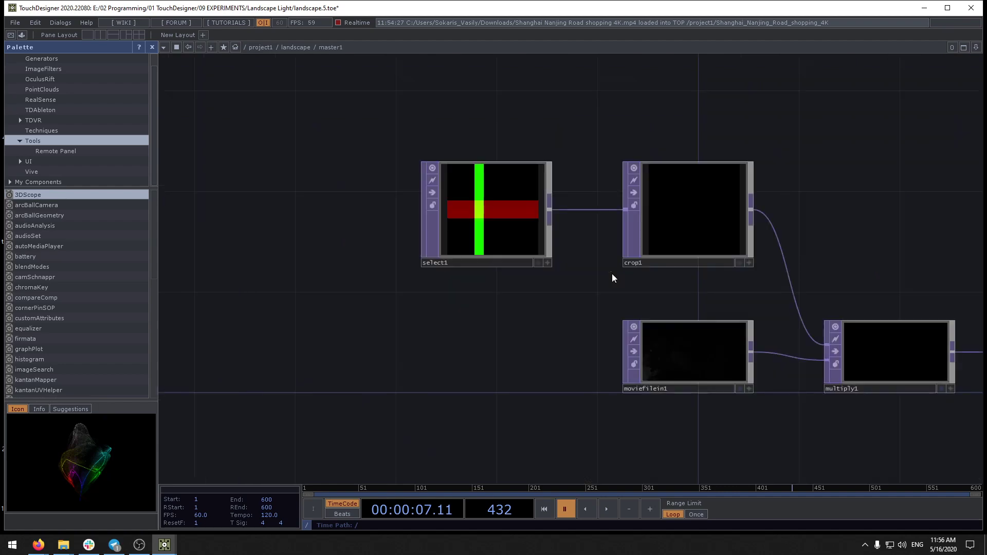
left_click_drag(626, 288, 460, 262)
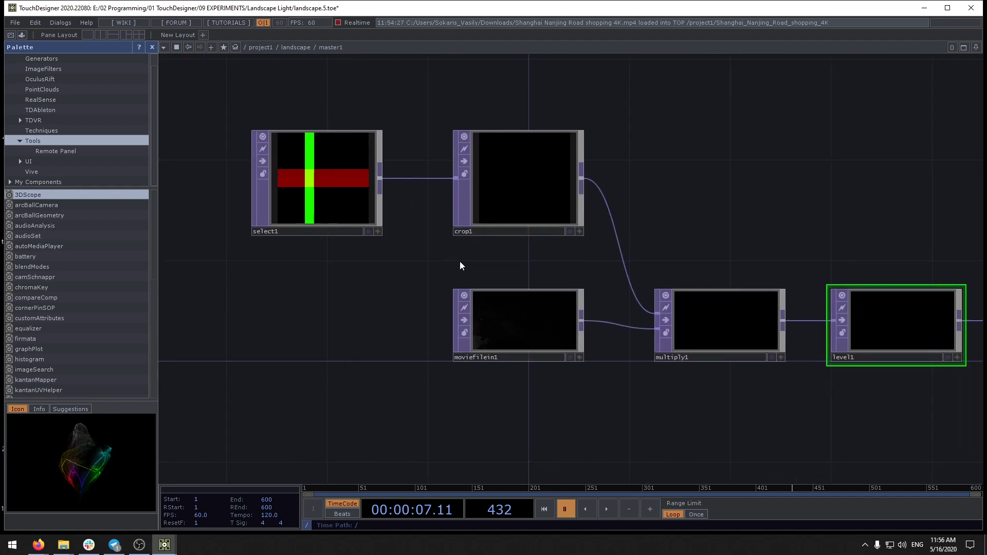
key("u")
key("u")
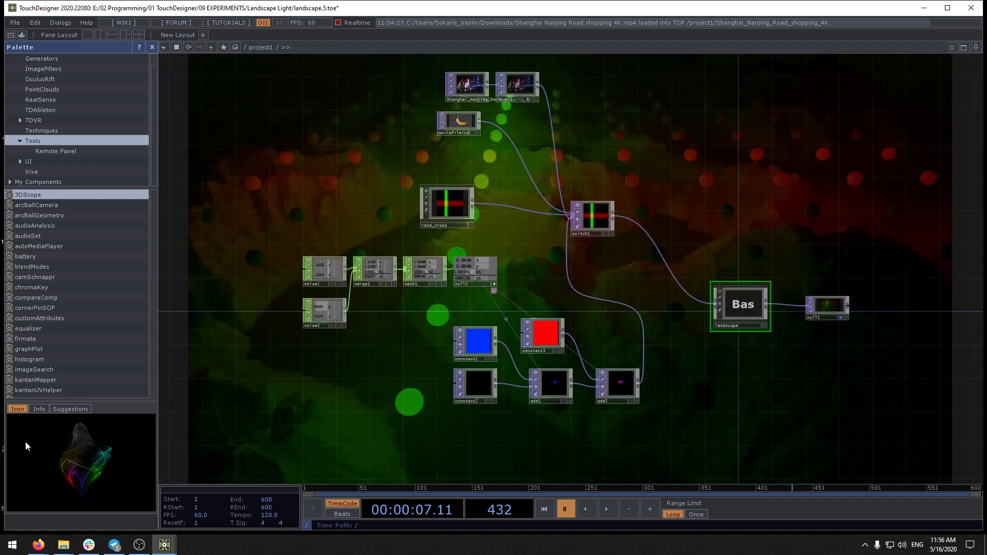
Step: Switch to File Explorer and open landscape0086.jpg from the data folder of the Landscape Light project
mouse_move(64, 544)
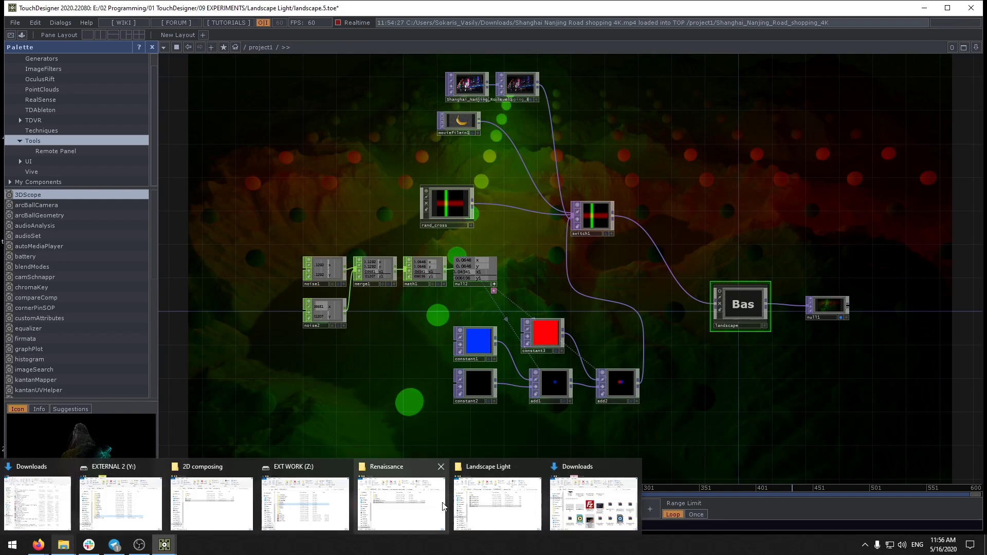
left_click(476, 497)
double_click(511, 262)
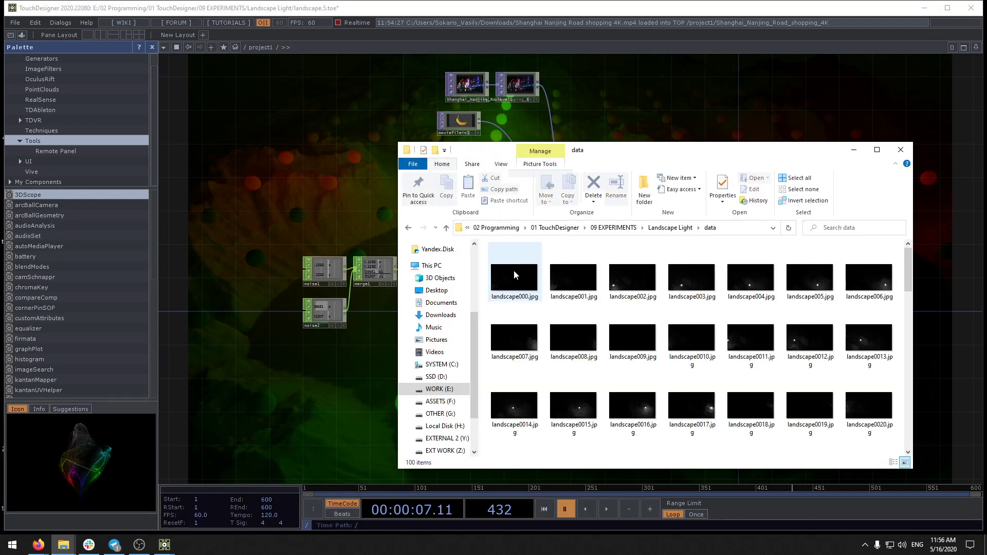
scroll(668, 345, "down", 10)
left_click(631, 301)
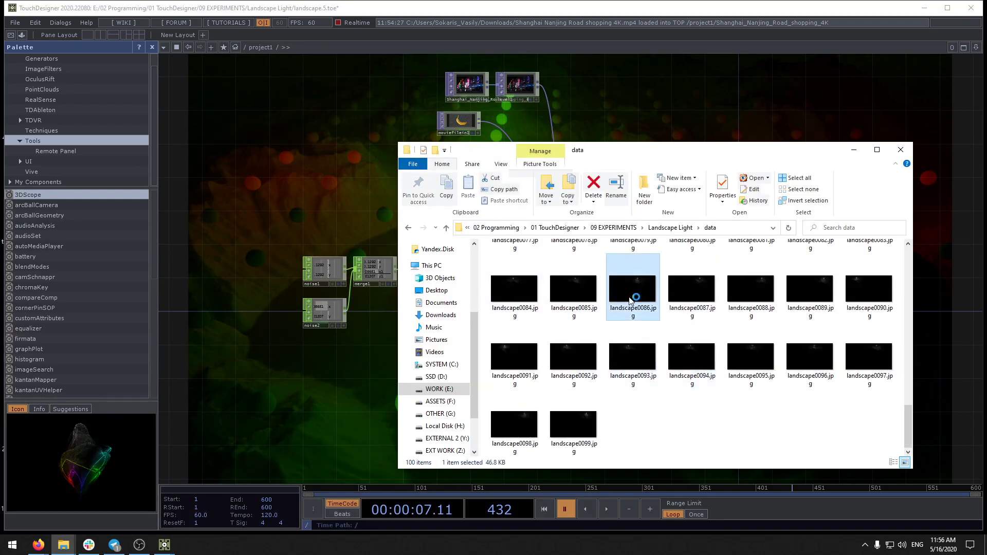
Step: Browse the single-light landscape images forward to landscape0099.jpg and back to landscape0030.jpg
key("Right")
key("Right")
key("Right")
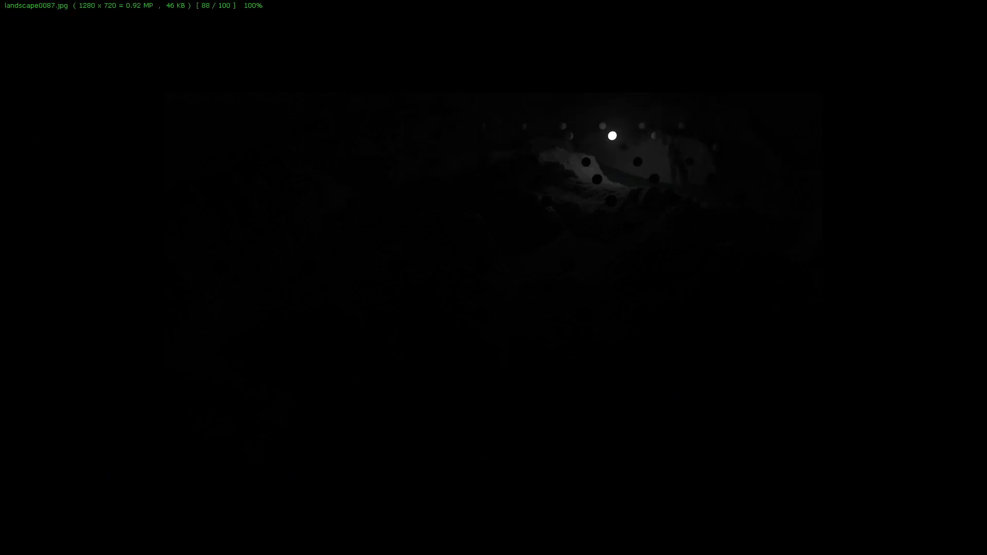
key("Right")
key("Right")
key("Right")
key("Right")
key("Right")
key("Right")
key("Right")
key("Right")
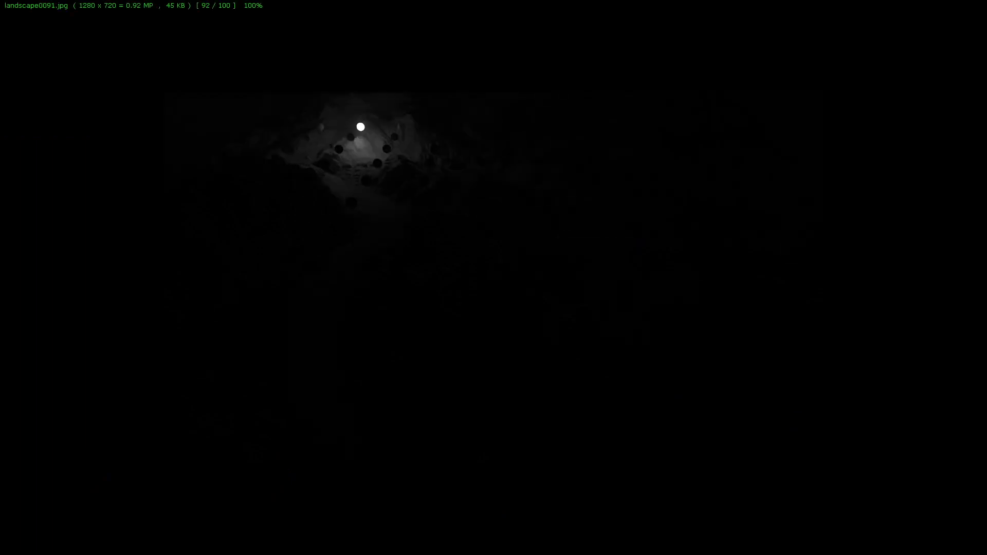
key("Right")
key("Right")
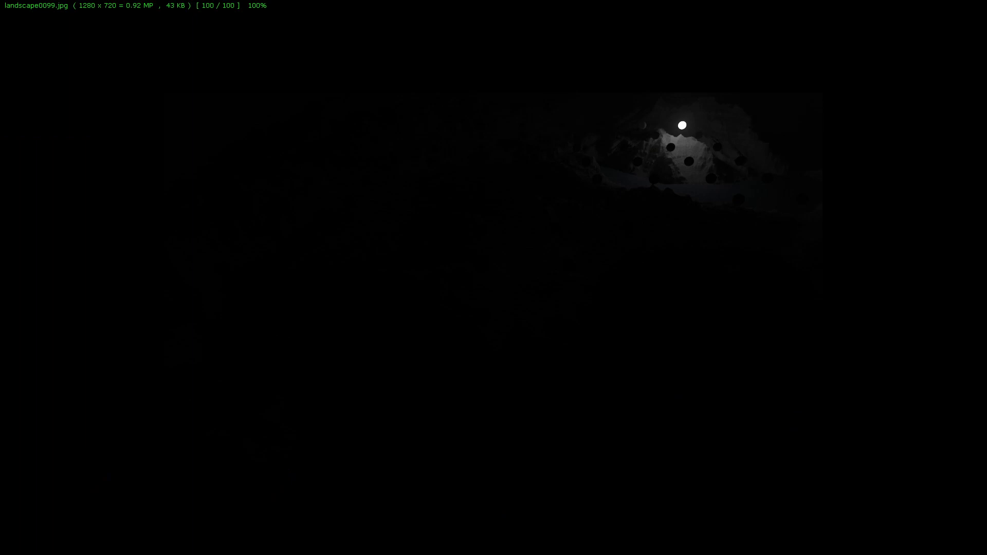
key("Left")
key("Left")
key("Left")
key("Left")
key("Left")
key("Left")
key("Left")
key("Left")
key("Left")
key("Left")
key("Left")
key("Left")
key("Left")
key("Left")
key("Left")
key("Left")
key("Left")
key("Left")
key("Left")
key("Left")
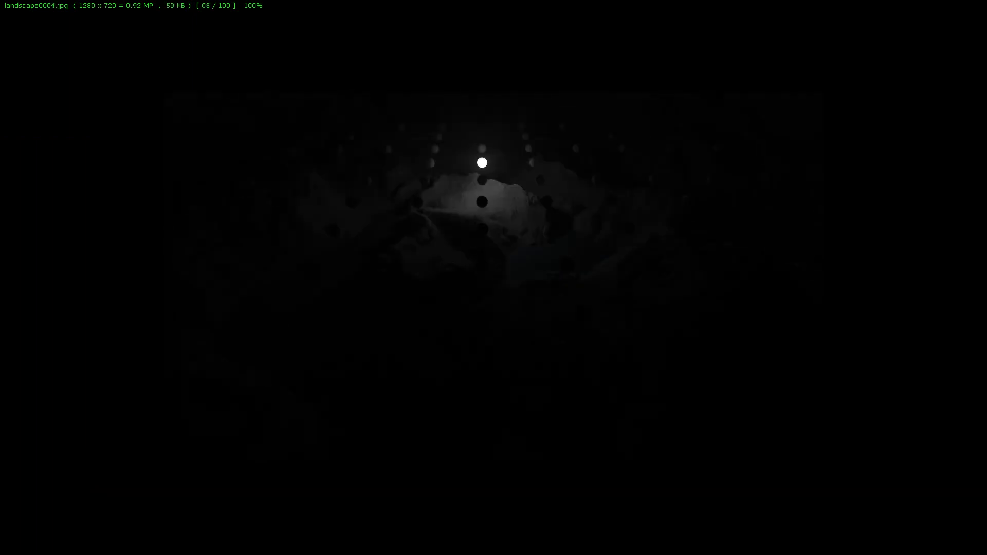
key("Left")
key("Left")
key("Left")
key("Left")
key("Left")
key("Left")
key("Left")
key("Left")
key("Left")
key("Left")
key("Left")
key("Left")
key("Left")
key("Left")
key("Left")
key("Left")
key("Left")
key("Left")
key("Left")
key("Left")
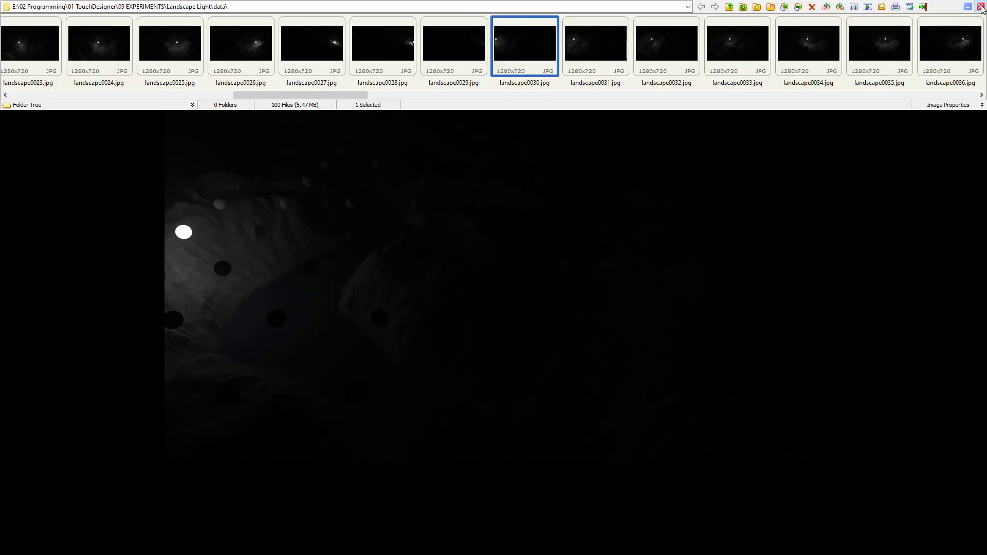
Step: Close the image viewer and go back into the landscape component in TouchDesigner
left_click(982, 9)
left_click(638, 71)
key("i")
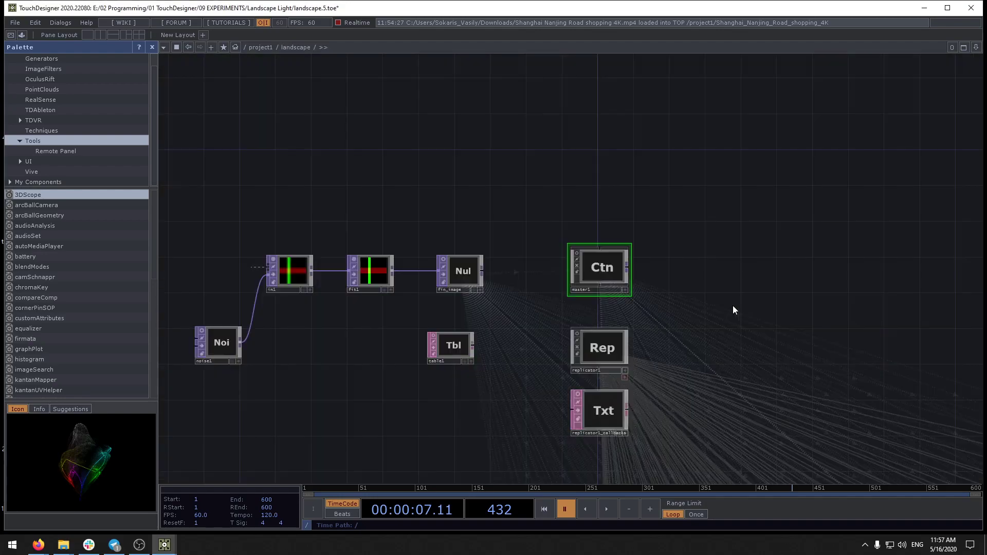
Step: Examine the comp1 composite fed by the replicated containers and show its parameters
left_click_drag(809, 293, 354, 36)
left_click_drag(925, 296, 663, 241)
middle_click_drag(672, 248, 606, 291)
scroll(597, 291, "up", 10)
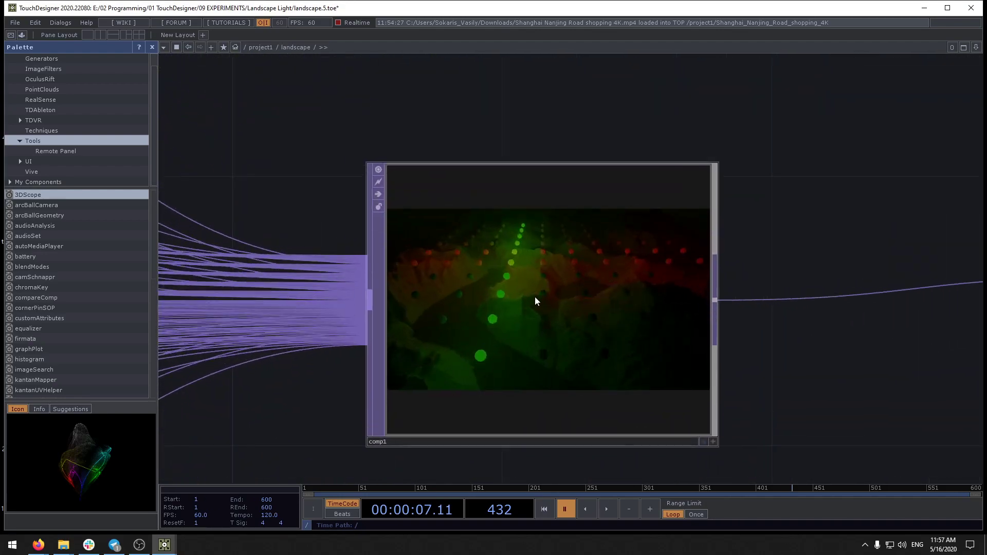
scroll(524, 311, "down", 6)
left_click(523, 310)
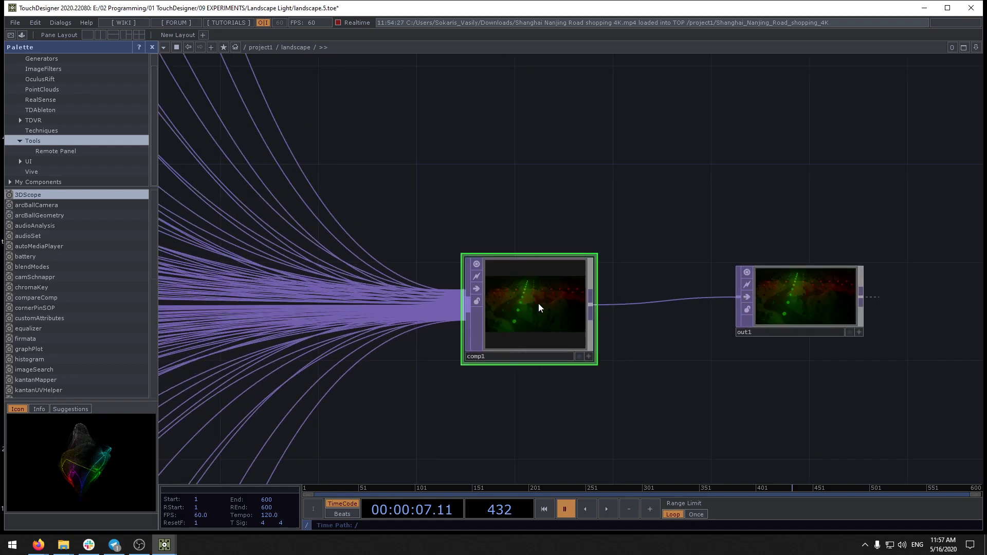
key("p")
scroll(479, 328, "up", 5)
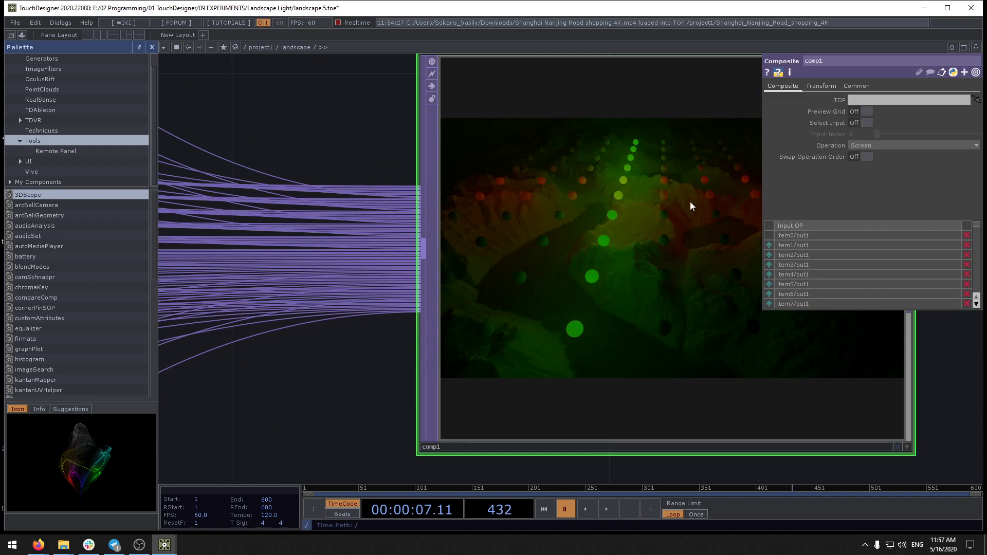
scroll(641, 249, "down", 8)
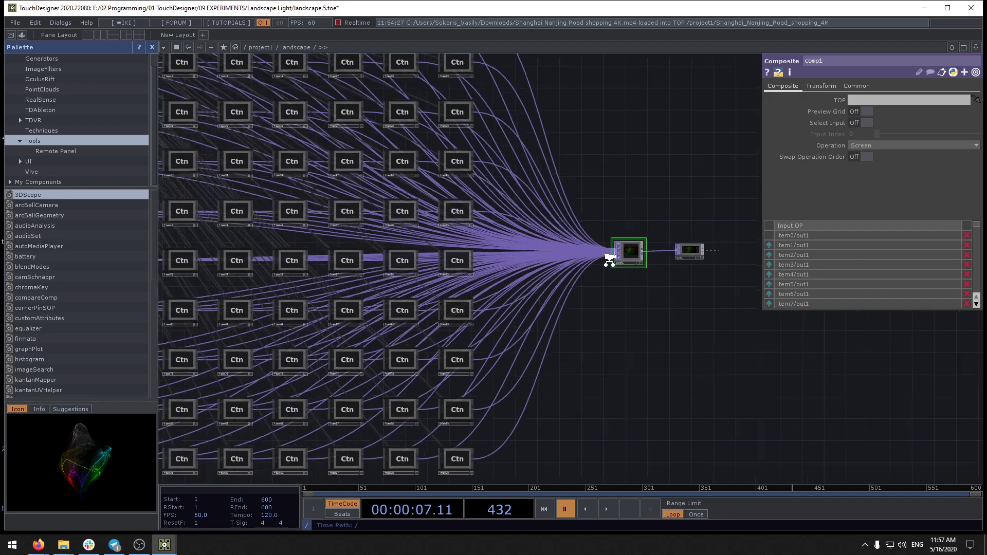
Step: Enter the item23 container and examine the crop expressions of crop1 and its select1 source
left_click_drag(622, 332, 654, 346)
left_click(587, 270)
key("i")
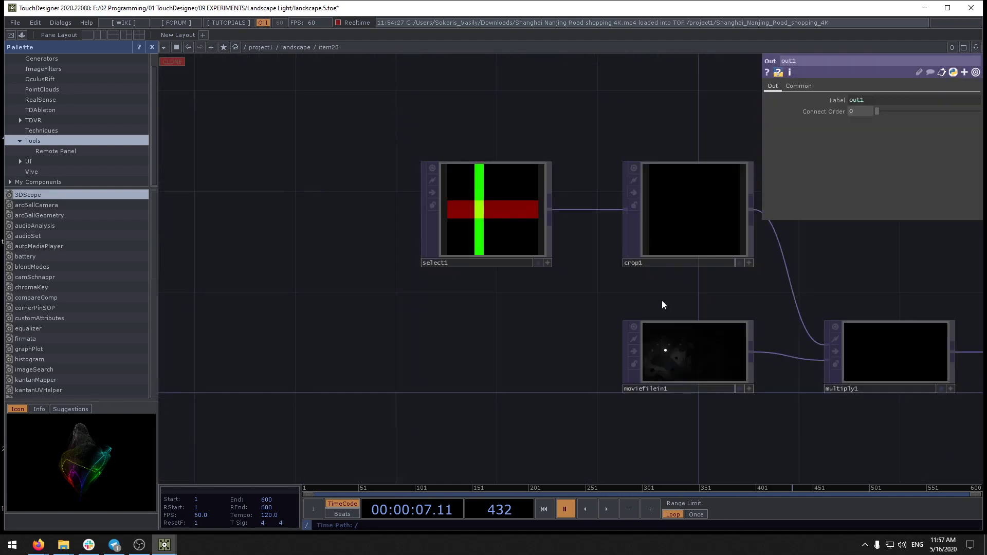
left_click_drag(653, 292, 373, 254)
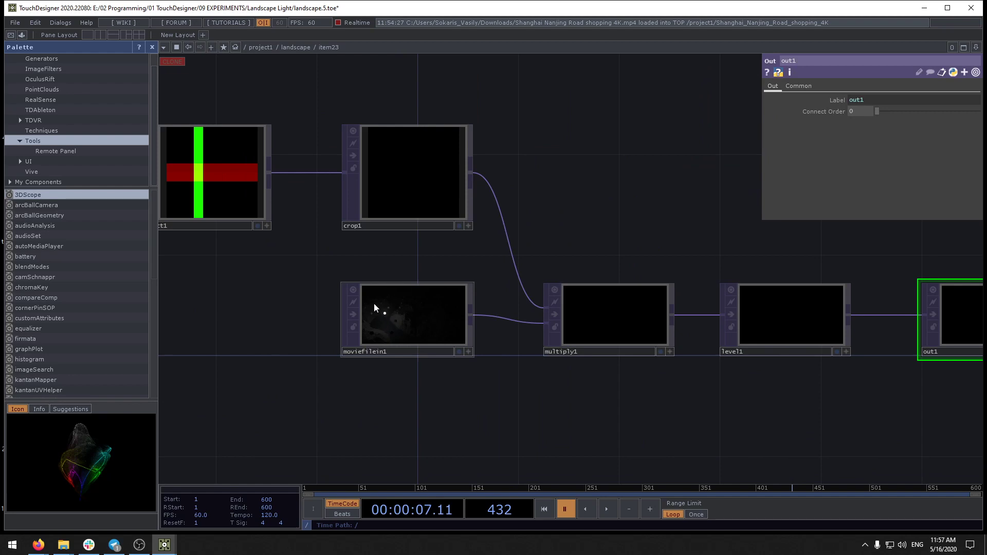
left_click(375, 188)
left_click_drag(309, 261, 364, 284)
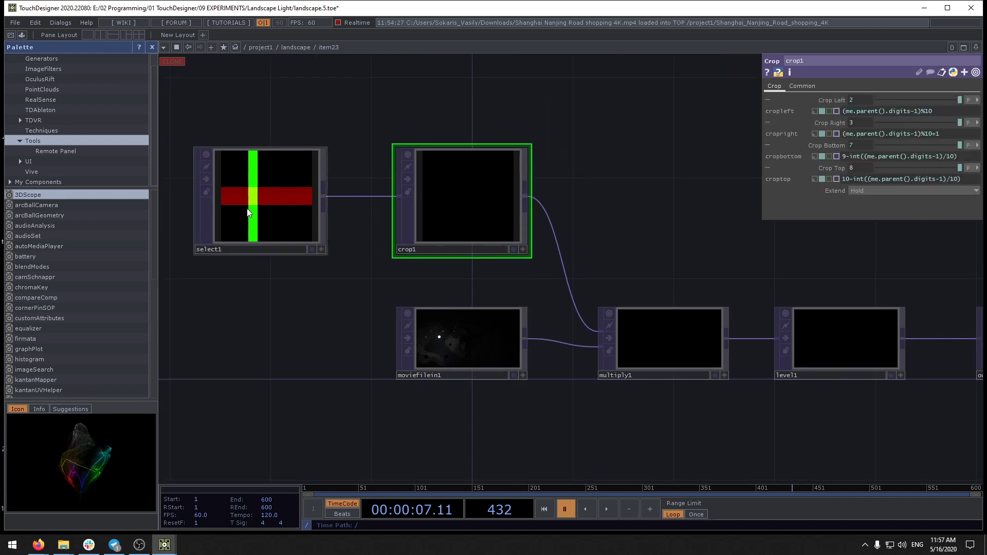
left_click_drag(636, 244, 264, 195)
Step: Check the containers around item23, including item22, item13, item12 and item24, for one whose crop picks up a color
scroll(579, 213, "down", 3)
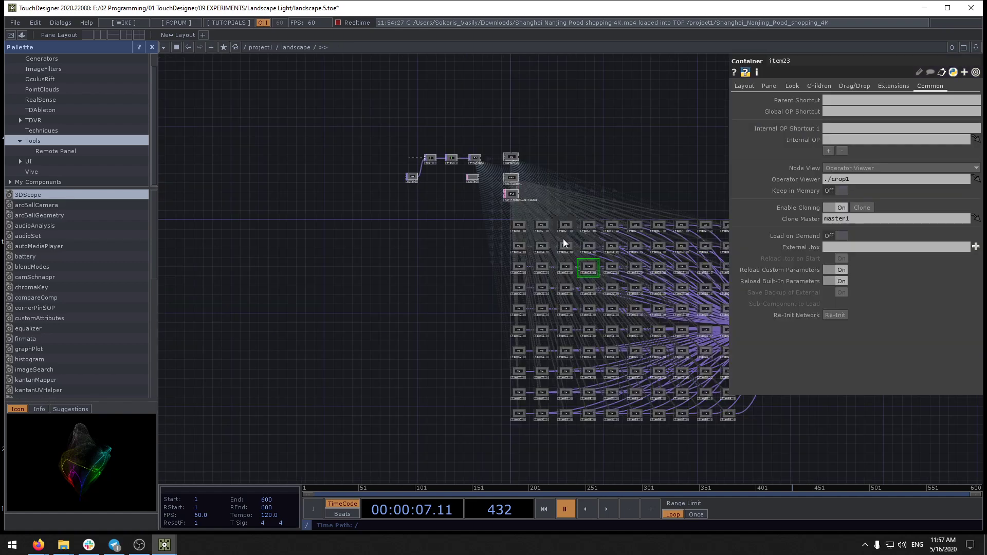
scroll(566, 271, "up", 3)
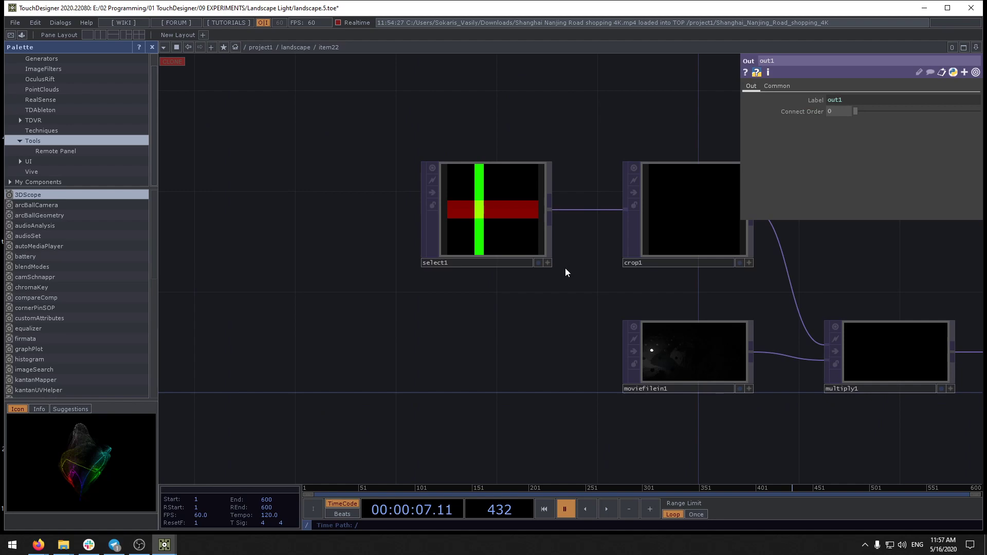
scroll(565, 271, "down", 3)
scroll(590, 246, "up", 3)
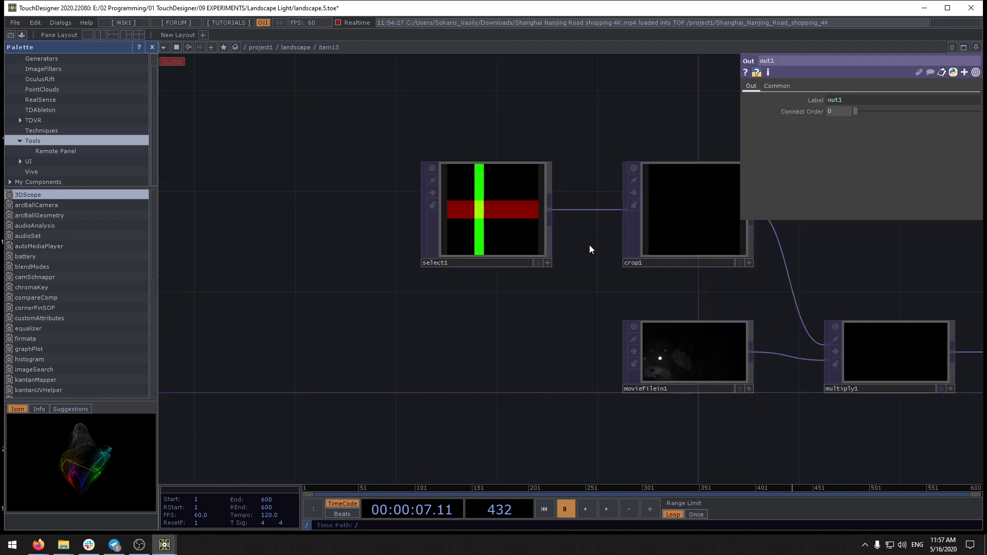
scroll(590, 245, "down", 3)
scroll(566, 251, "up", 3)
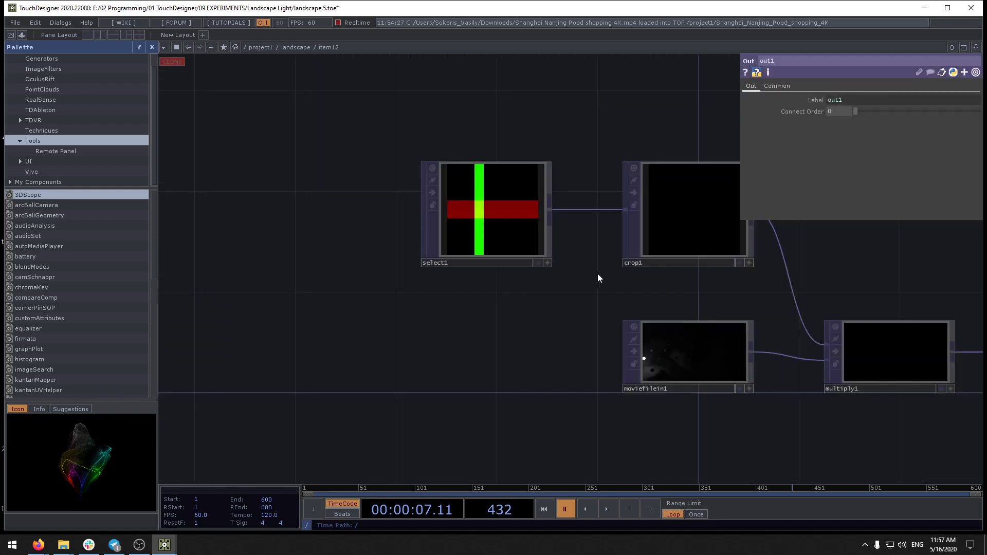
scroll(599, 275, "down", 3)
scroll(632, 270, "up", 3)
scroll(632, 268, "down", 3)
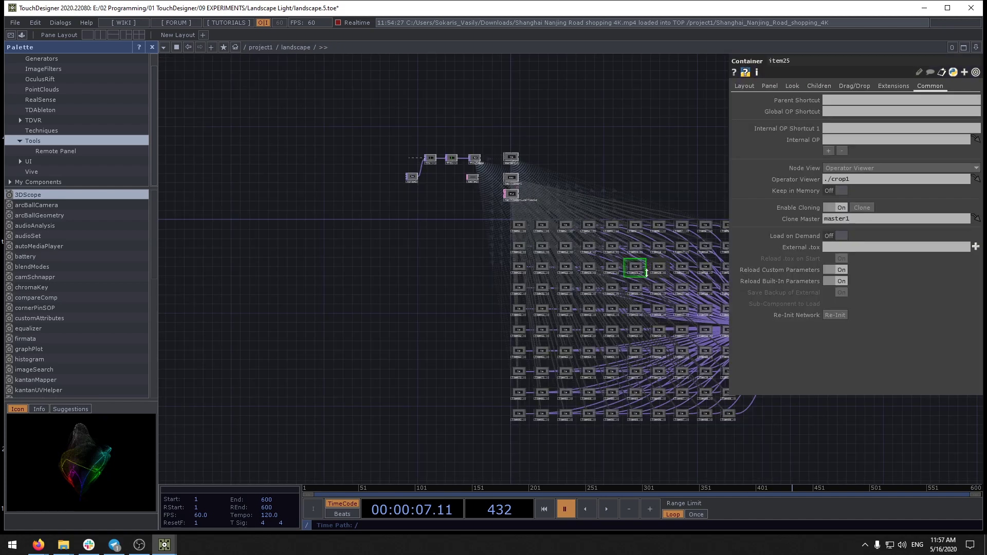
scroll(610, 268, "up", 3)
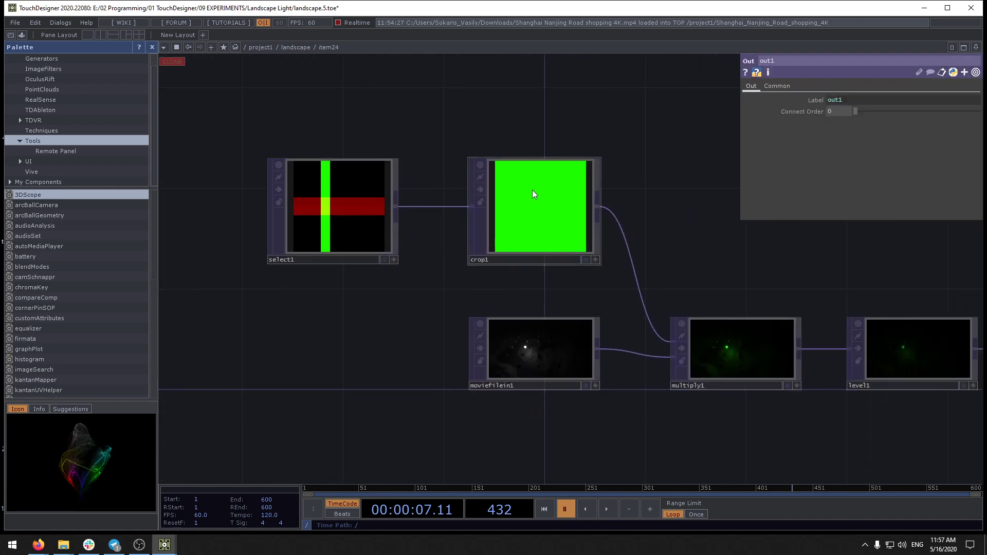
Step: Examine how multiply1 in item24 tints the moviefilein1 image with the color from crop1
scroll(793, 423, "up", 3)
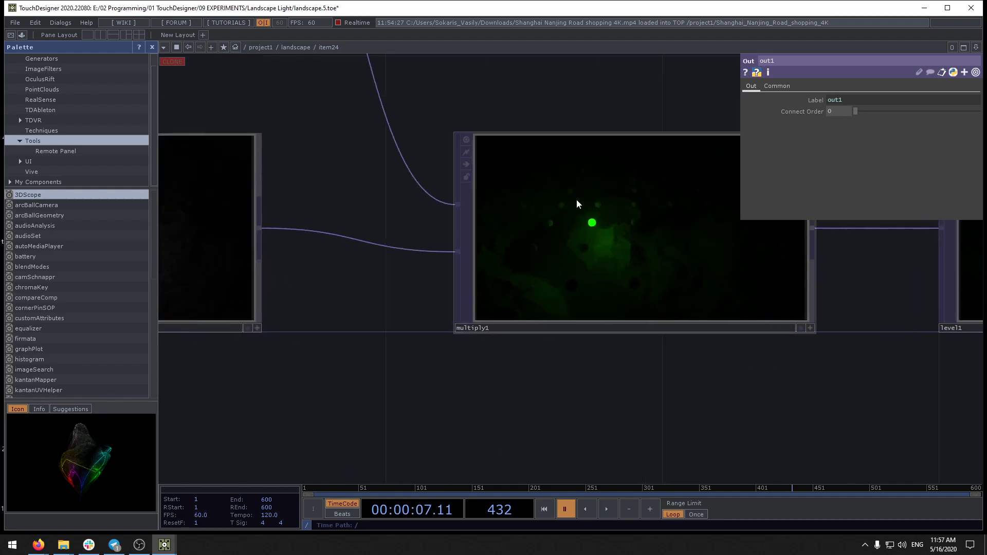
scroll(593, 237, "down", 3)
left_click_drag(620, 389, 598, 443)
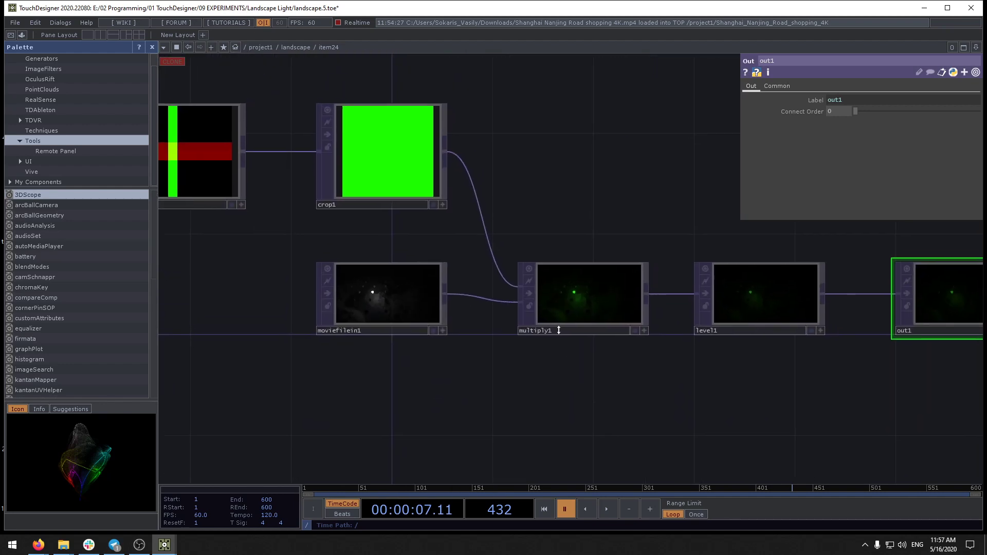
scroll(610, 348, "up", 4)
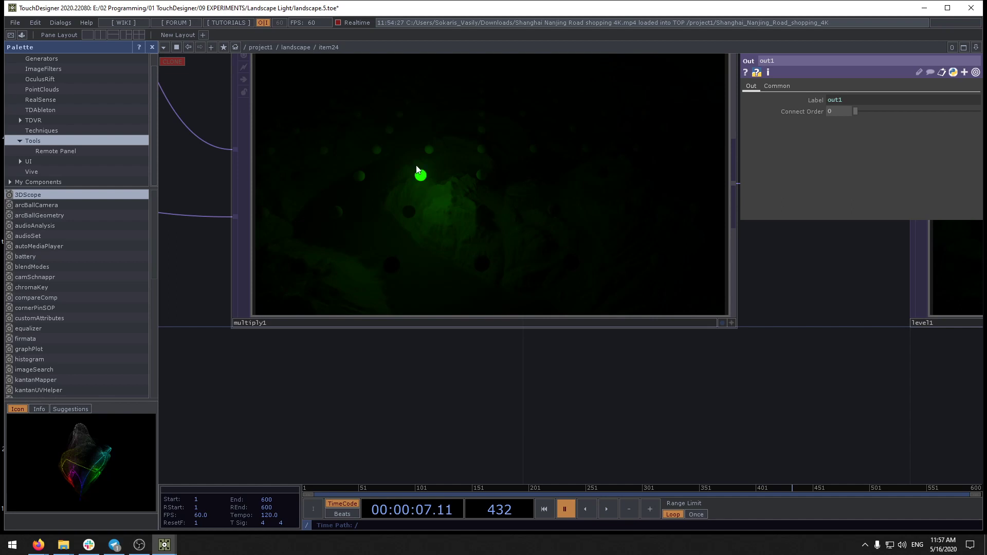
scroll(751, 354, "down", 3)
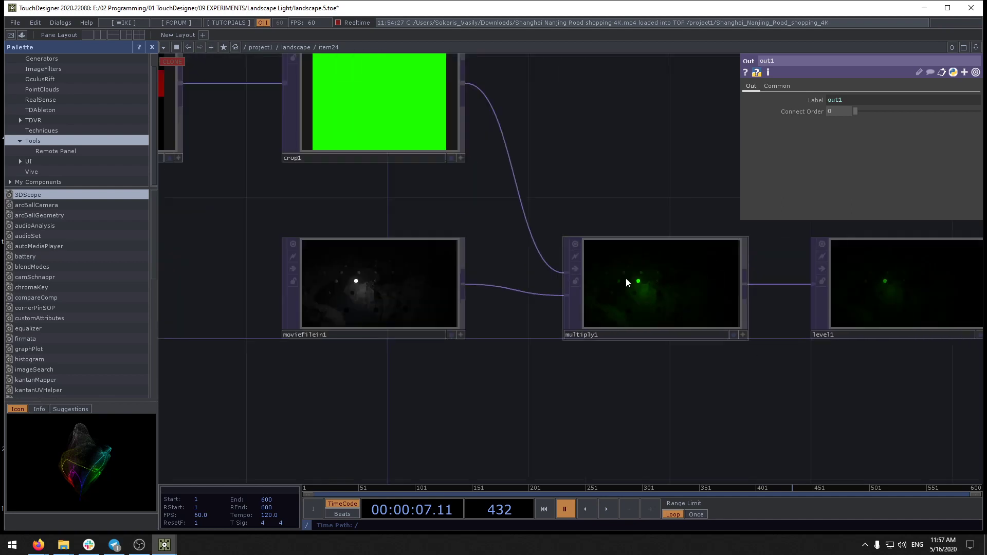
Step: Inspect level1's brightness expression in item24 and follow the chain to out1
left_click_drag(780, 368, 440, 409)
scroll(535, 355, "up", 3)
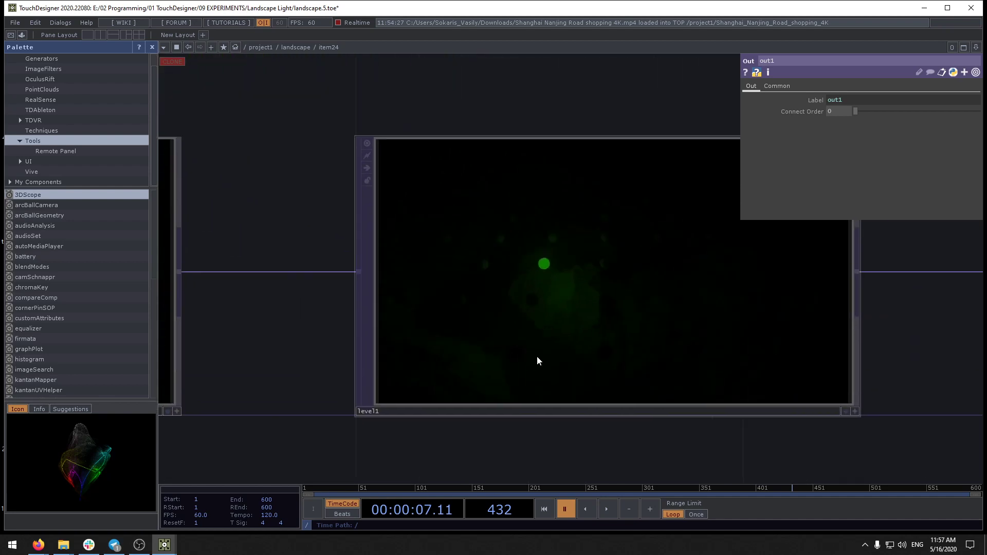
left_click(538, 356)
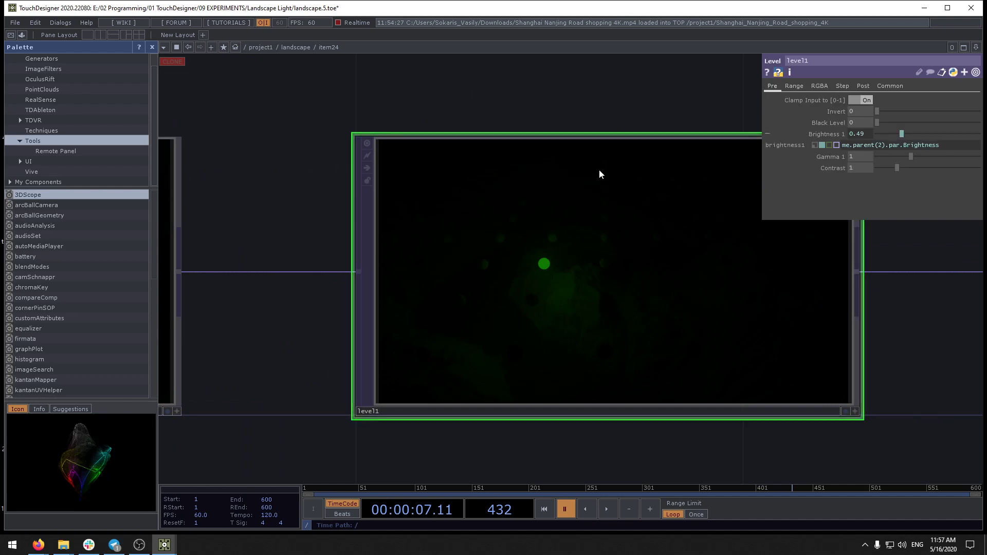
scroll(569, 273, "down", 1)
scroll(569, 272, "down", 1)
left_click_drag(702, 369, 401, 366)
scroll(702, 275, "up", 1)
scroll(701, 275, "down", 2)
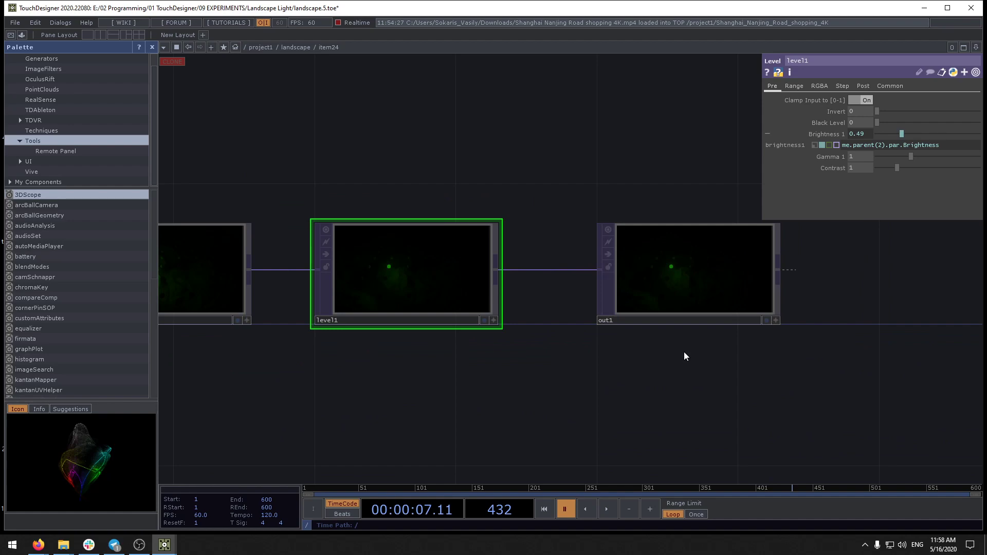
Step: Leave item24, look over the container grid feeding comp1, and return to the project1 network's lit landscape
key("u")
left_click_drag(873, 422, 579, 423)
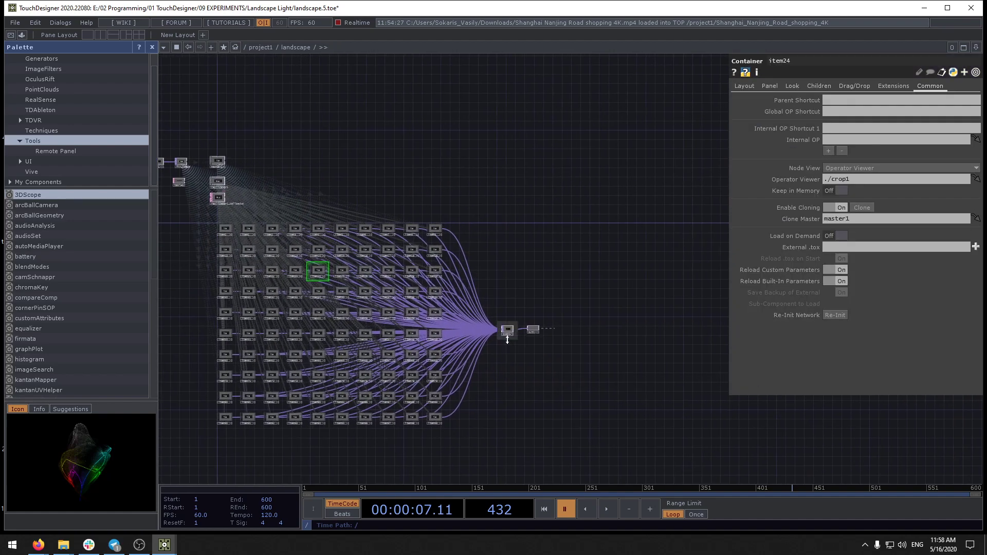
left_click_drag(551, 279, 665, 277)
key("u")
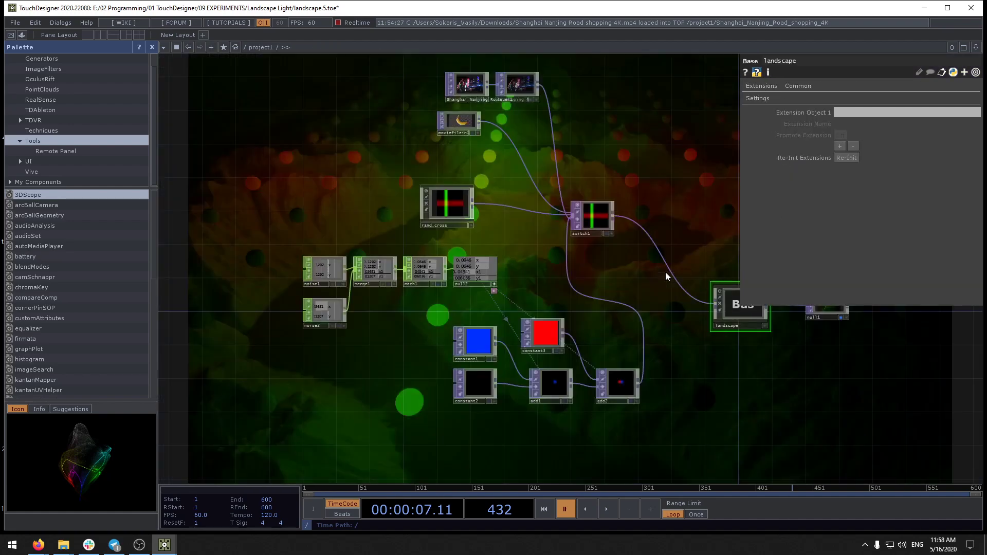
scroll(665, 180, "down", 3)
left_click_drag(665, 180, 396, 324)
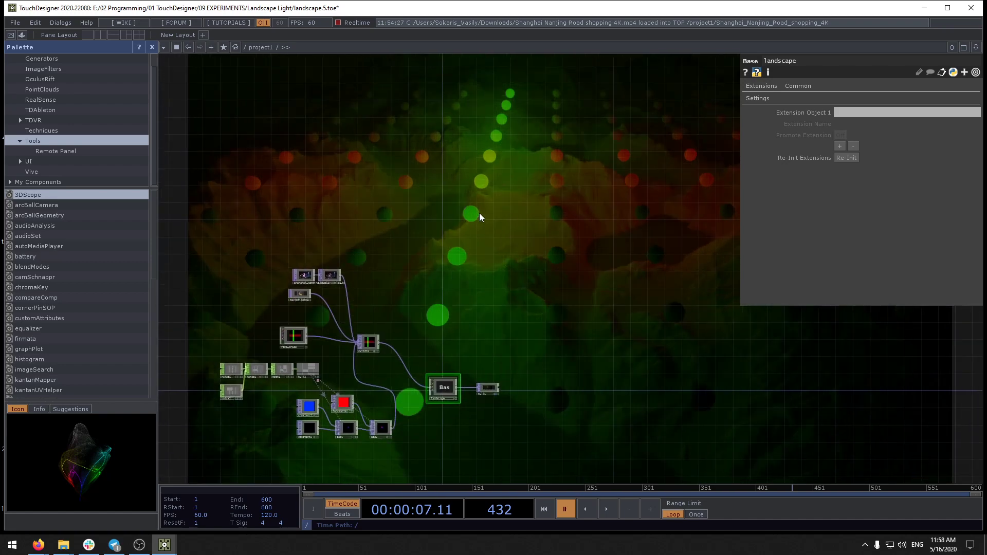
Step: Quit the landscape.5.toe project without saving it
left_click_drag(468, 326, 514, 278)
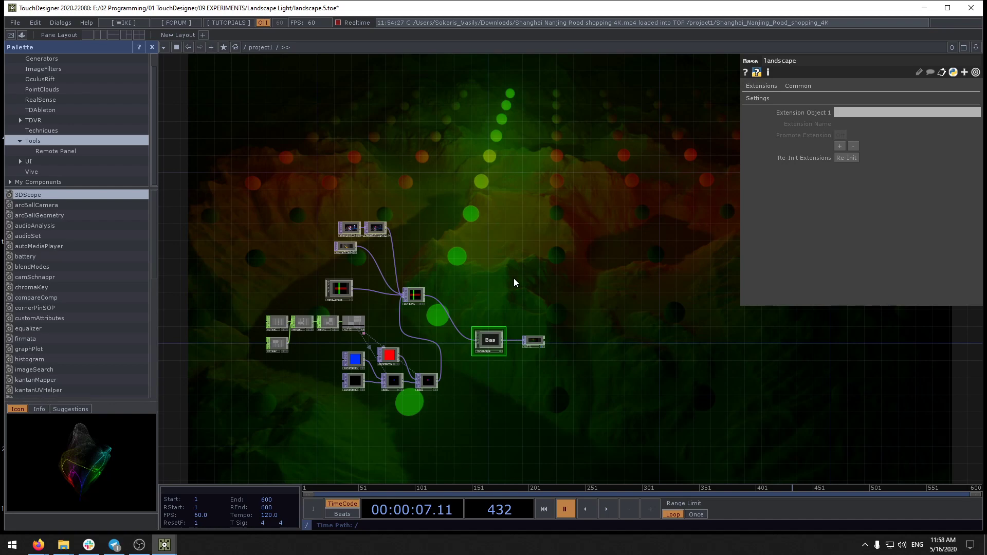
left_click(971, 9)
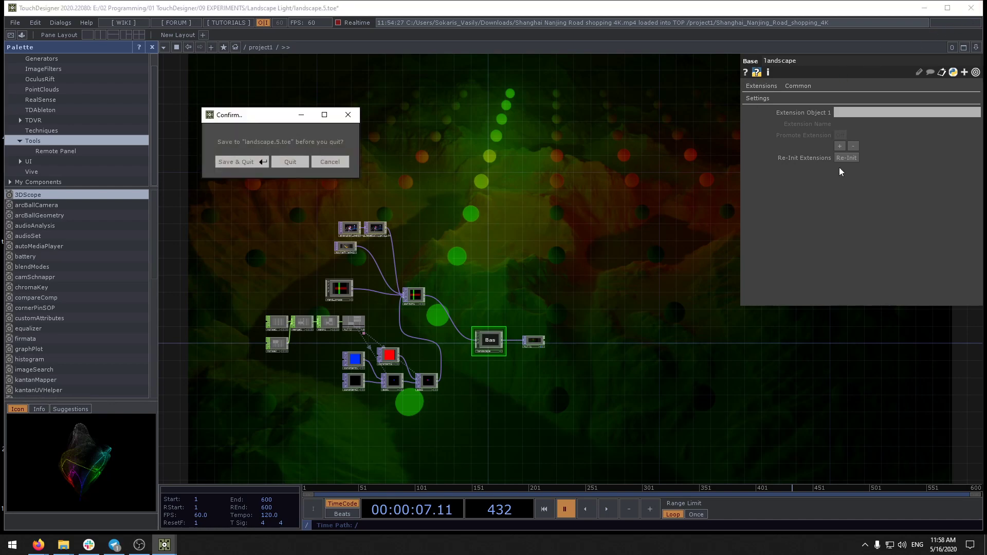
left_click(298, 157)
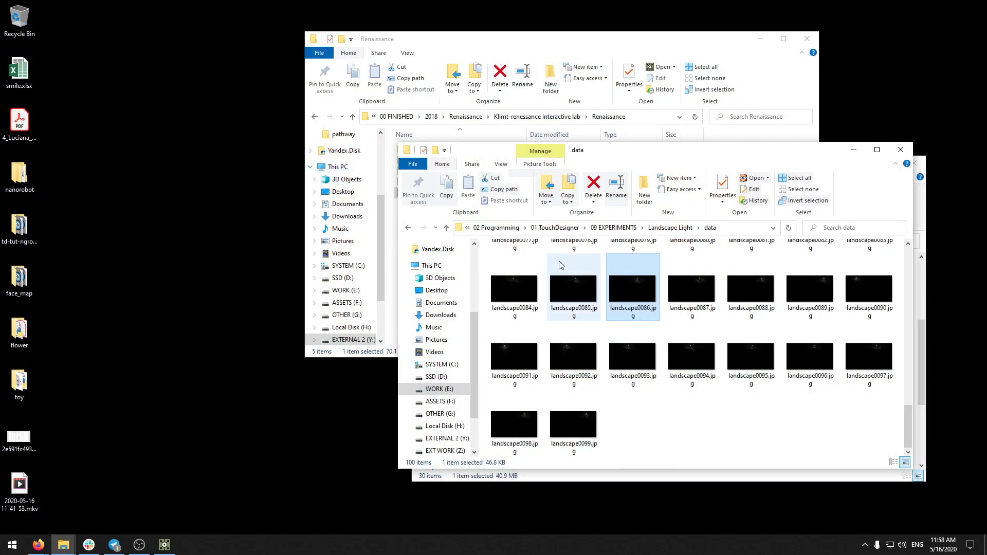
Step: Go up from the Landscape Light data folder through 09 EXPERIMENTS to 01 TouchDesigner, looking over the experiment folders
left_click_drag(687, 155, 746, 188)
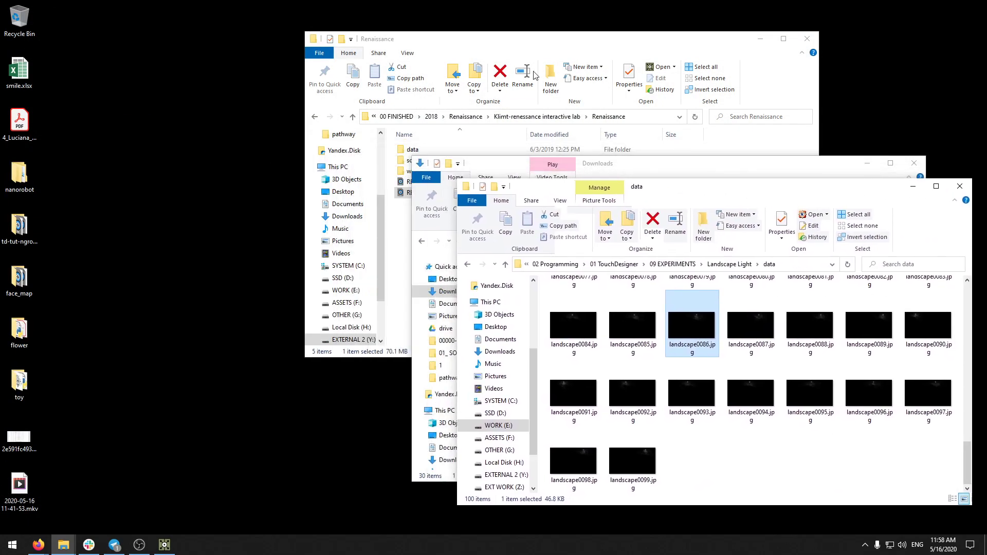
left_click(494, 73)
left_click(815, 463)
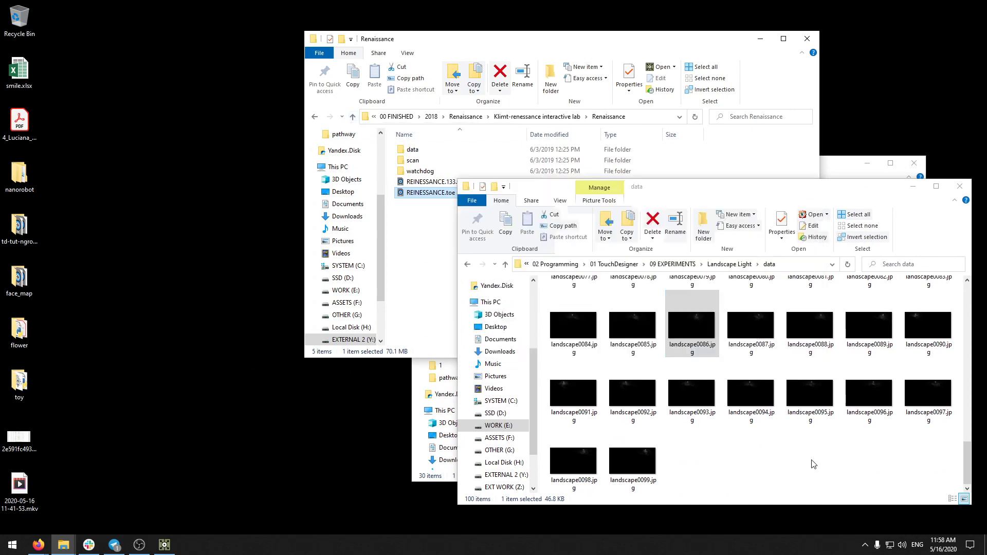
left_click(506, 264)
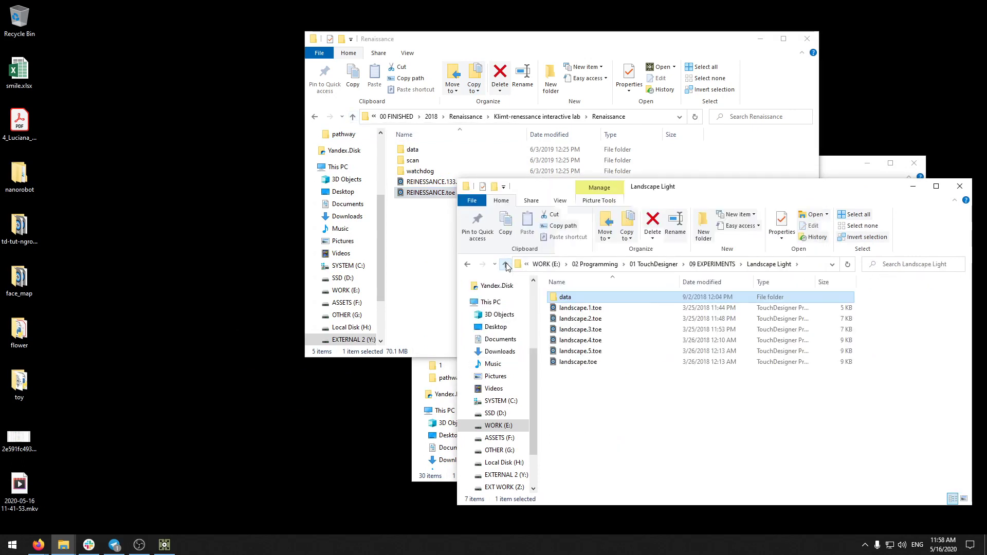
left_click(506, 264)
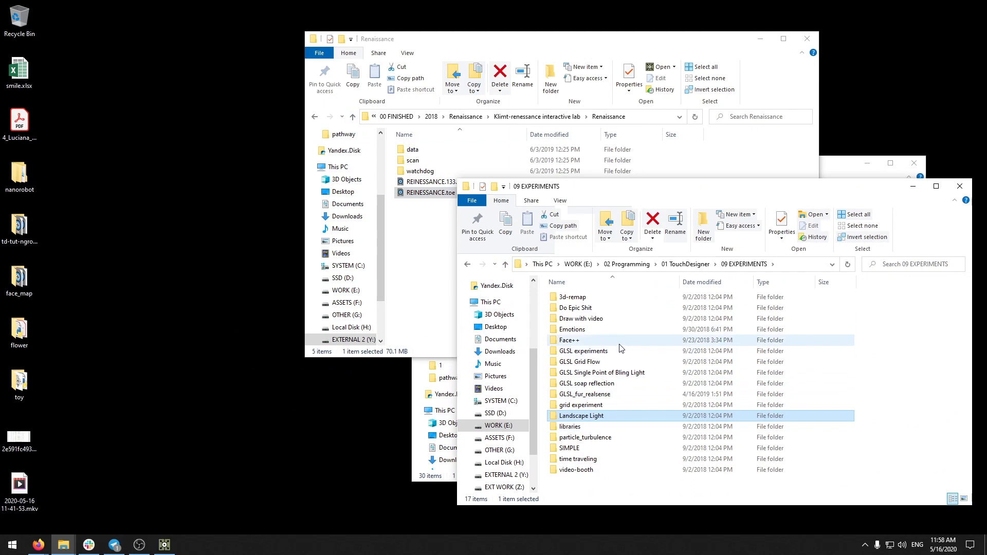
left_click(504, 268)
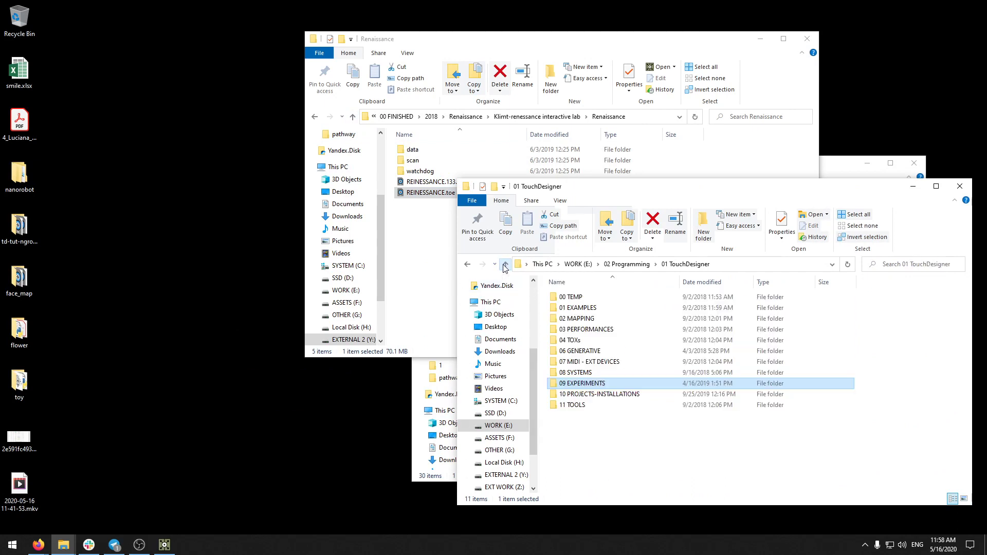
Step: Minimize the 01 TouchDesigner, Renaissance and Downloads folder windows to clear the desktop
left_click(913, 186)
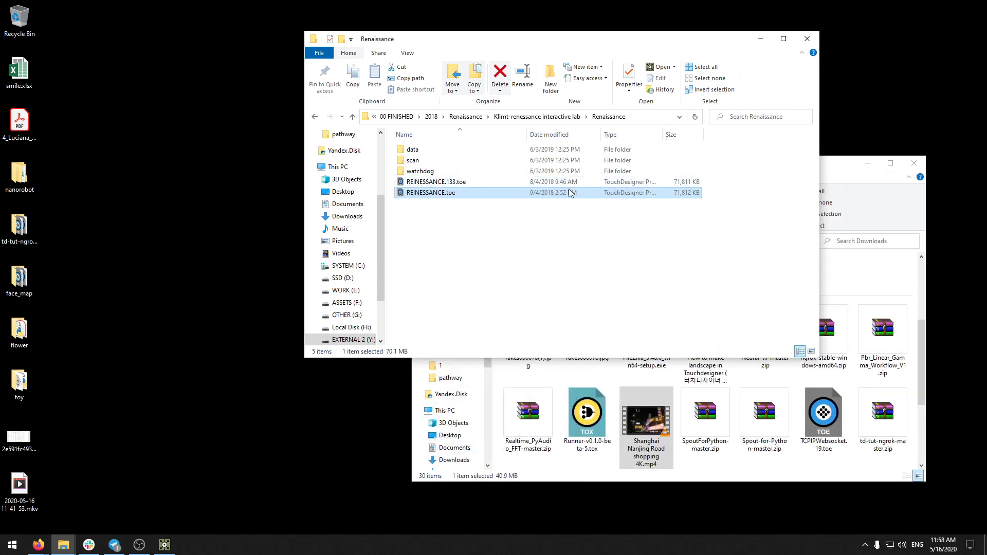
left_click(760, 39)
left_click(867, 163)
left_click_drag(269, 153, 668, 379)
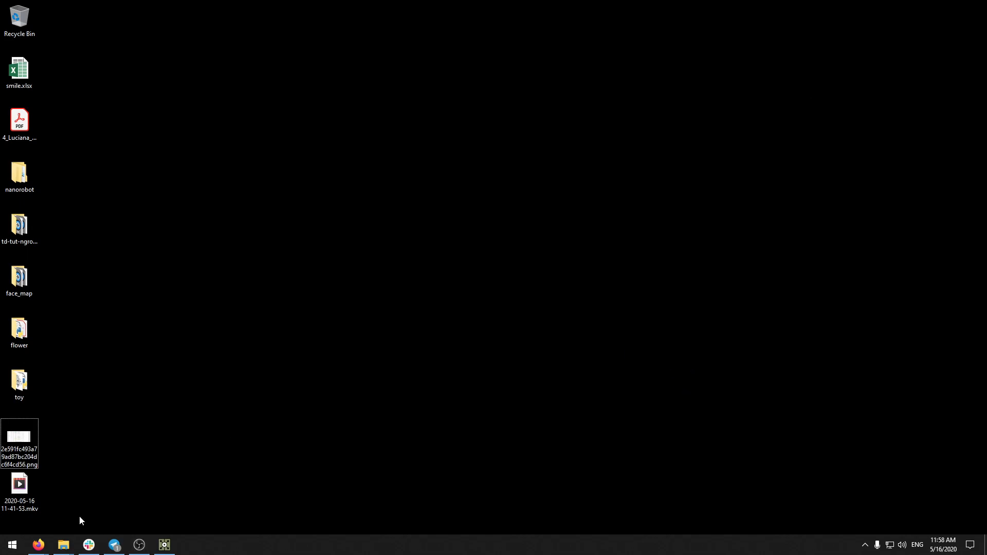
Step: Switch to Firefox and open the paketa12 YouTube channel's videos page in a new tab
mouse_move(26, 552)
left_click(46, 501)
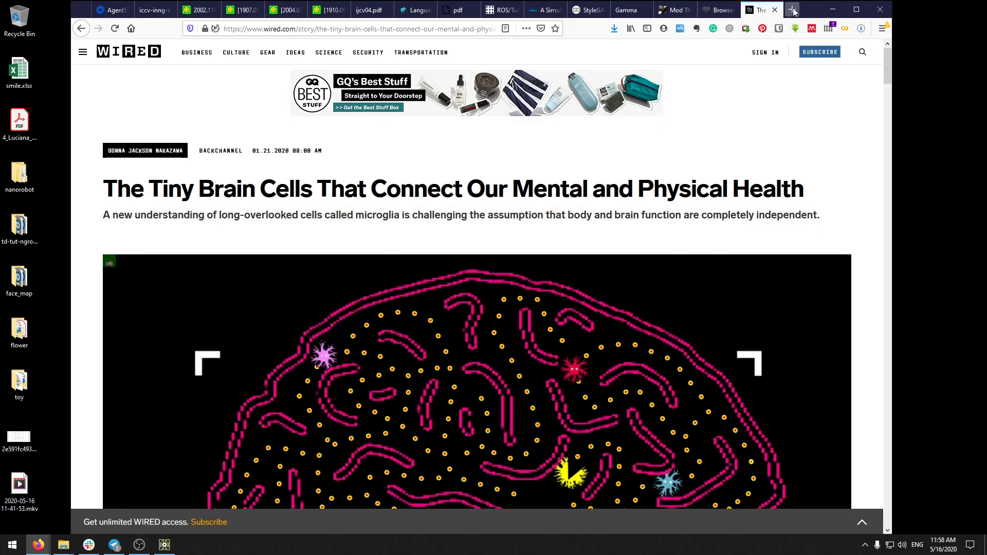
key("ctrl+t")
type("p")
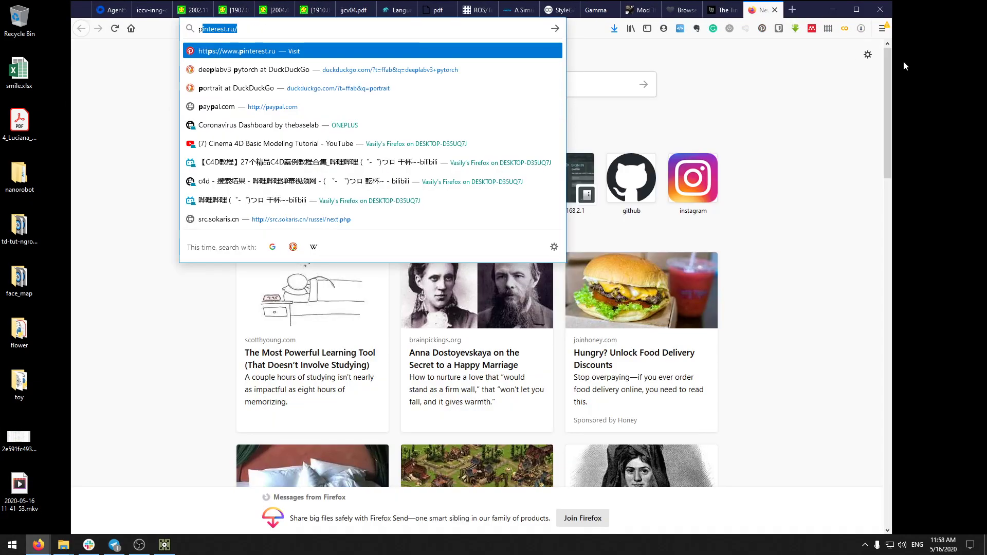
type("aketa")
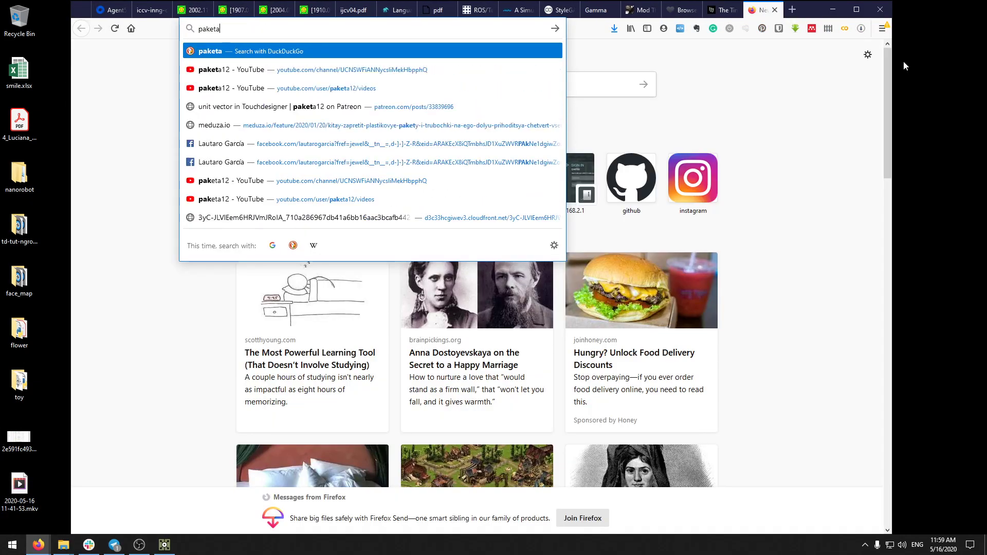
key("Down")
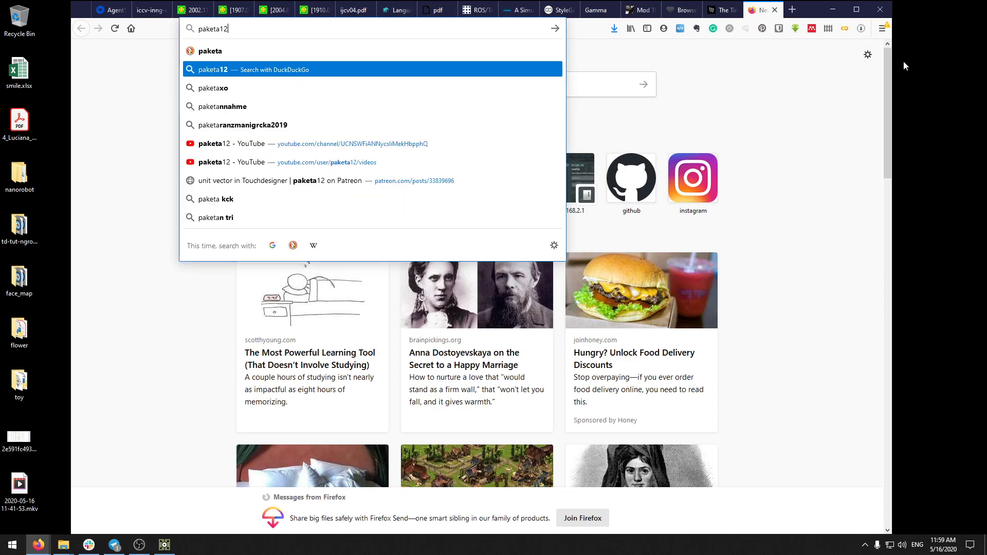
key("Down")
key("Down")
key("Down")
key("Down")
key("Down")
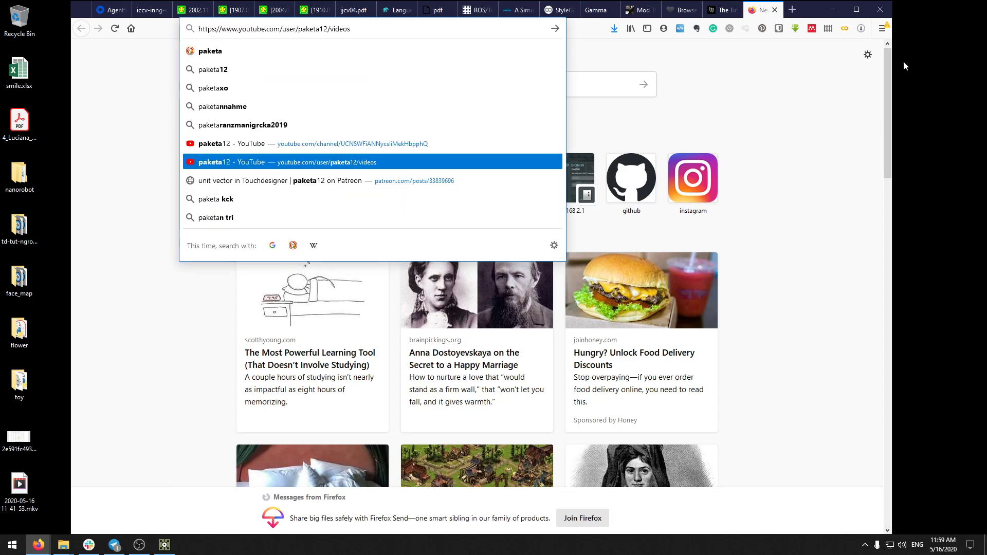
key("Return")
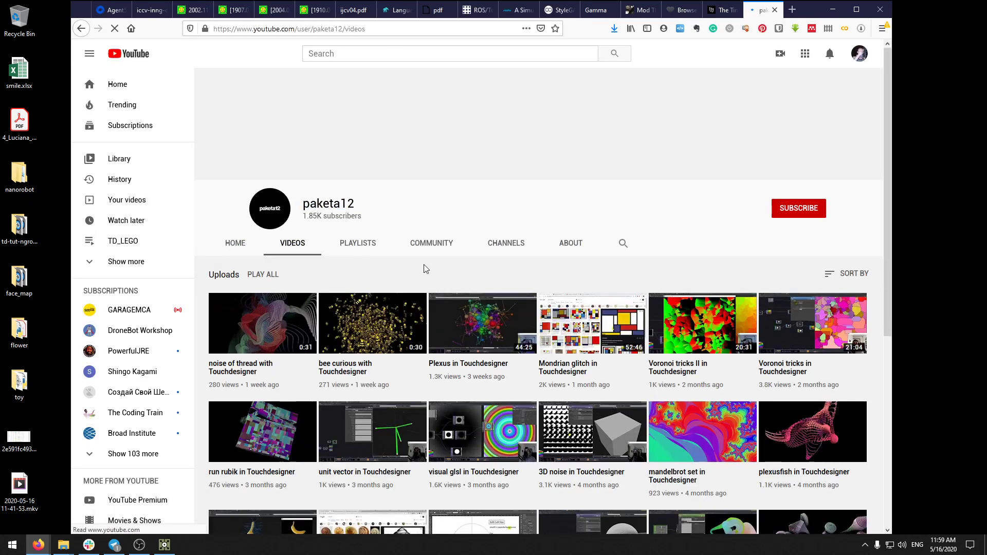
Step: Look through the paketa12 channel's TouchDesigner uploads, then close the page and return to the desktop
left_click_drag(303, 204, 338, 204)
left_click(337, 204)
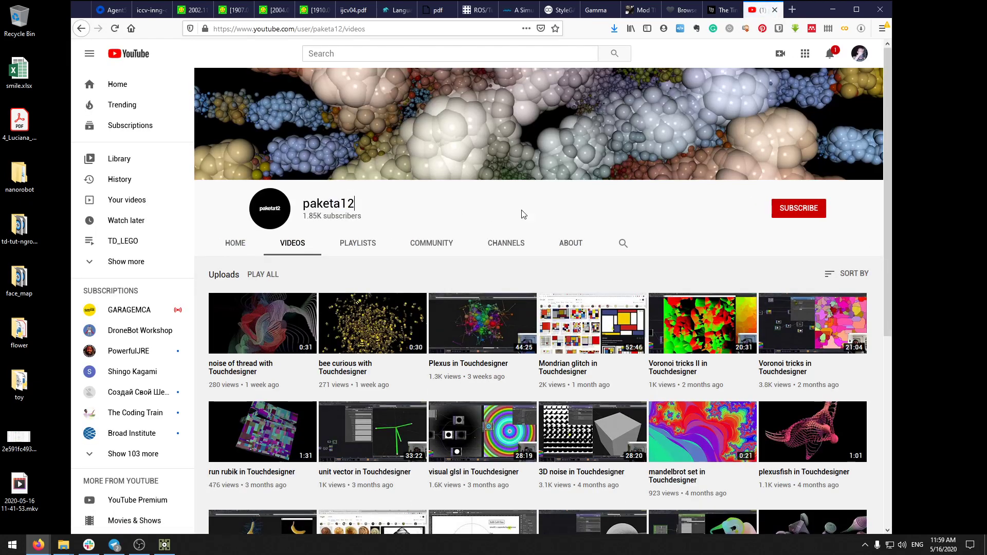
scroll(551, 337, "down", 4)
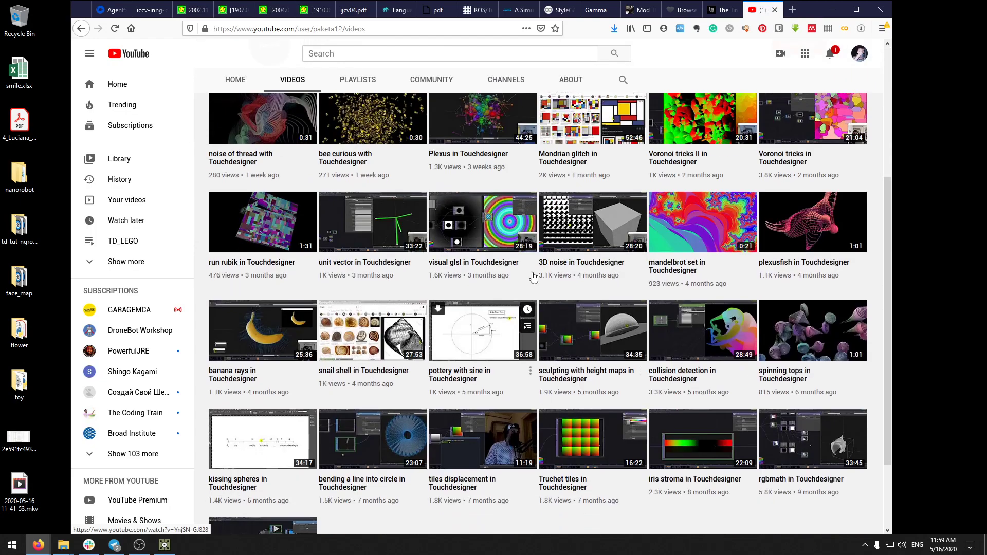
scroll(545, 319, "down", 2)
scroll(642, 319, "up", 6)
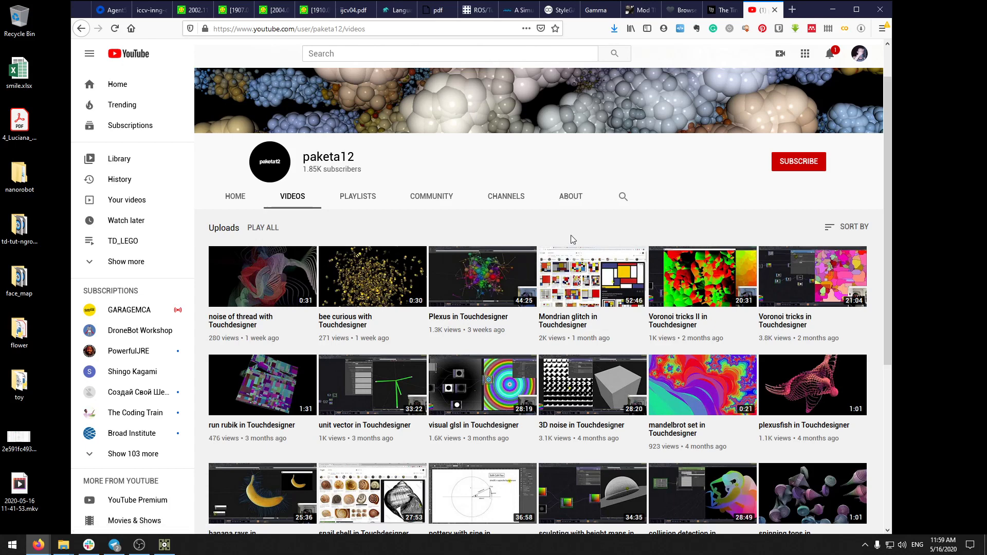
left_click(775, 10)
key("super+d")
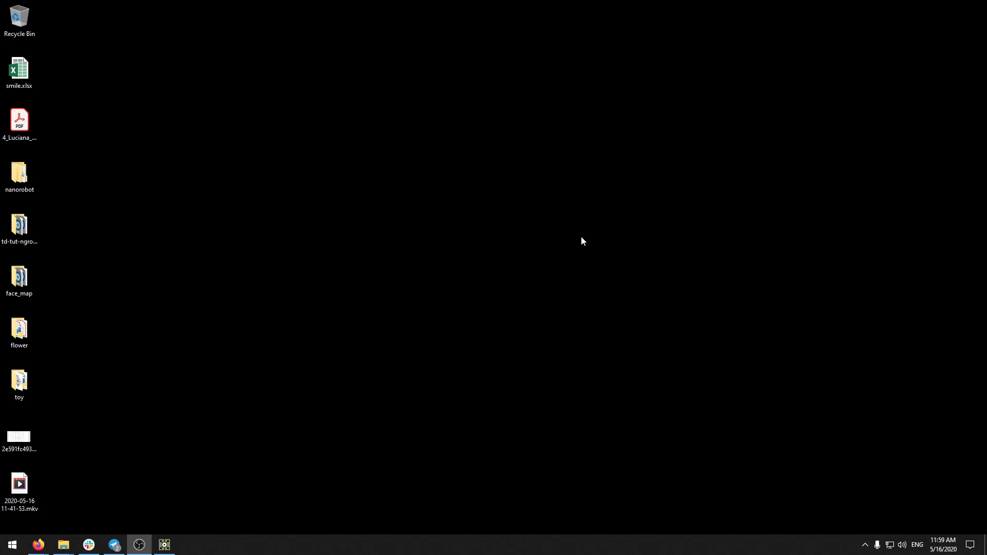
Step: Switch to File Explorer and open the 01_PROJECTS folder on the EXT WORK (Z:) drive
mouse_move(69, 547)
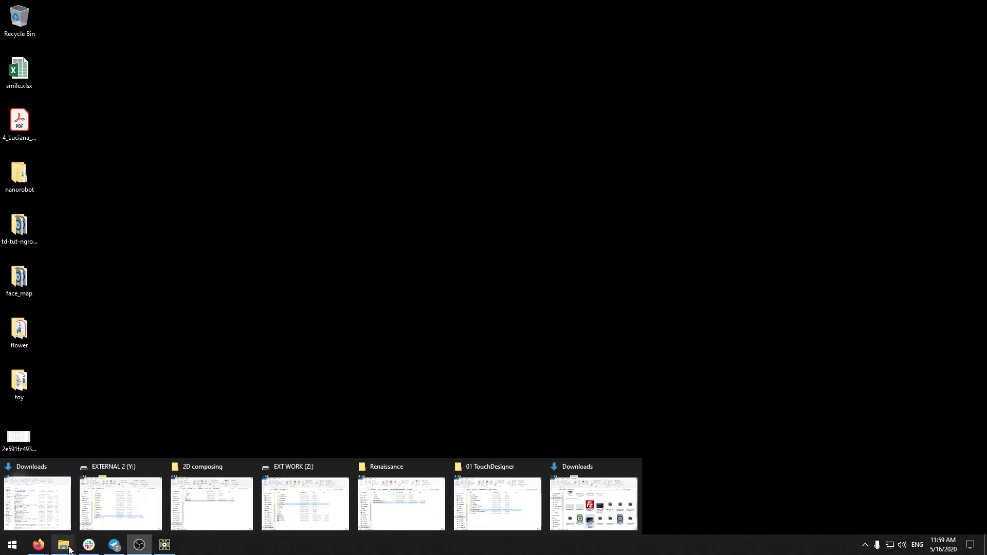
mouse_move(567, 511)
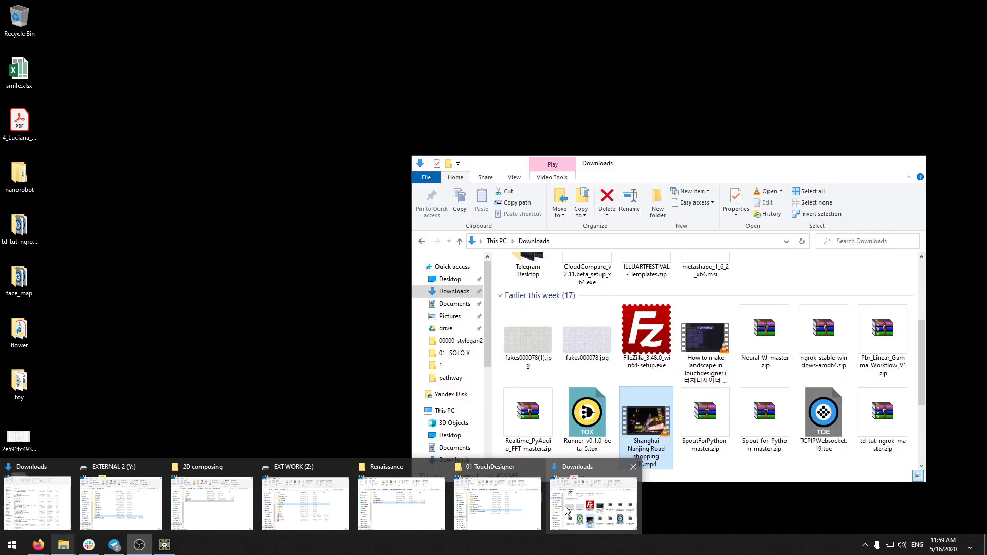
left_click(598, 506)
key("alt+Up")
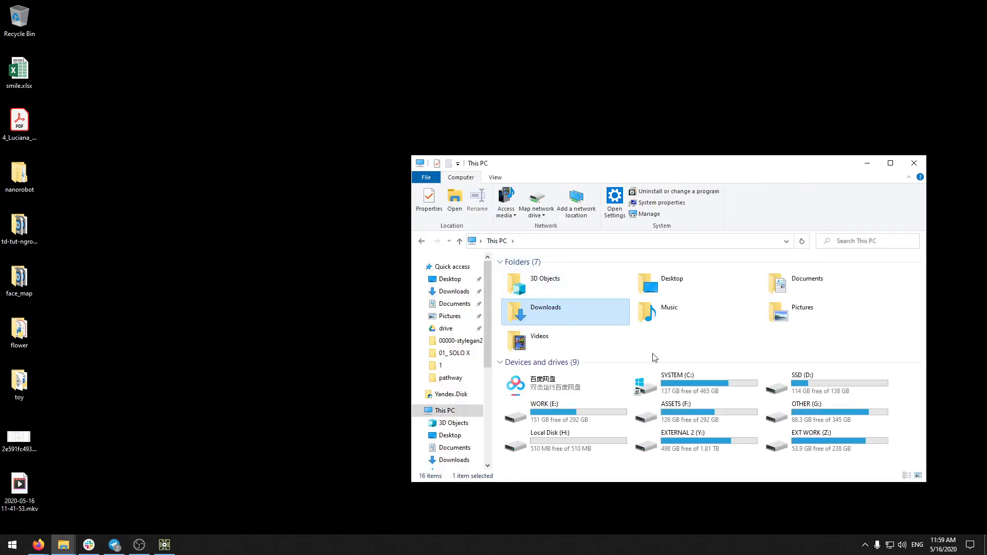
left_click_drag(657, 168, 520, 96)
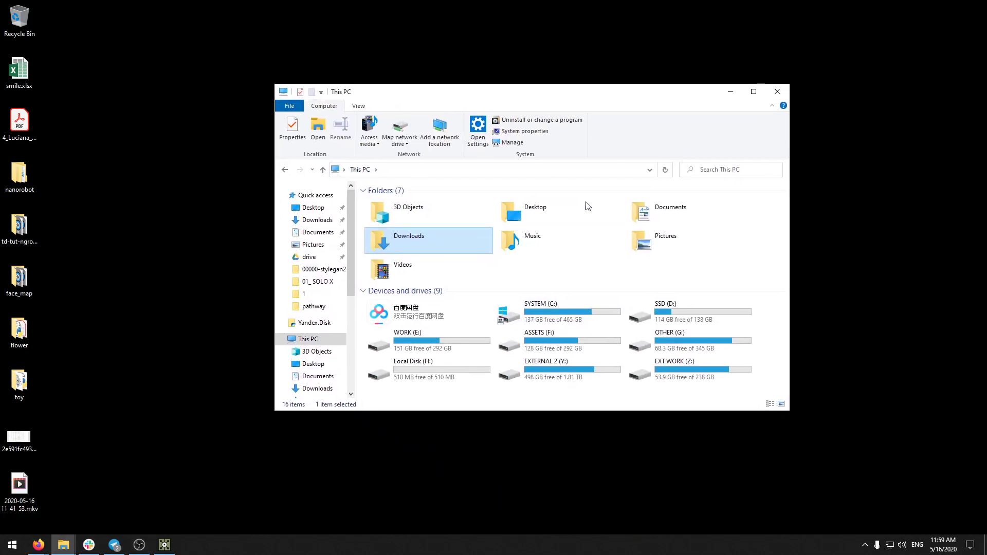
left_click(686, 365)
double_click(686, 365)
left_click(399, 225)
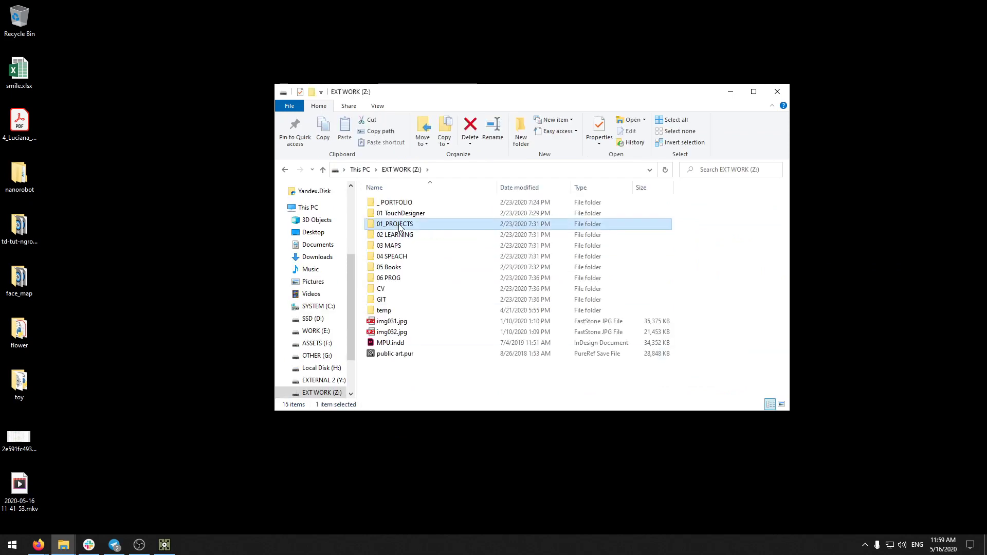
double_click(399, 225)
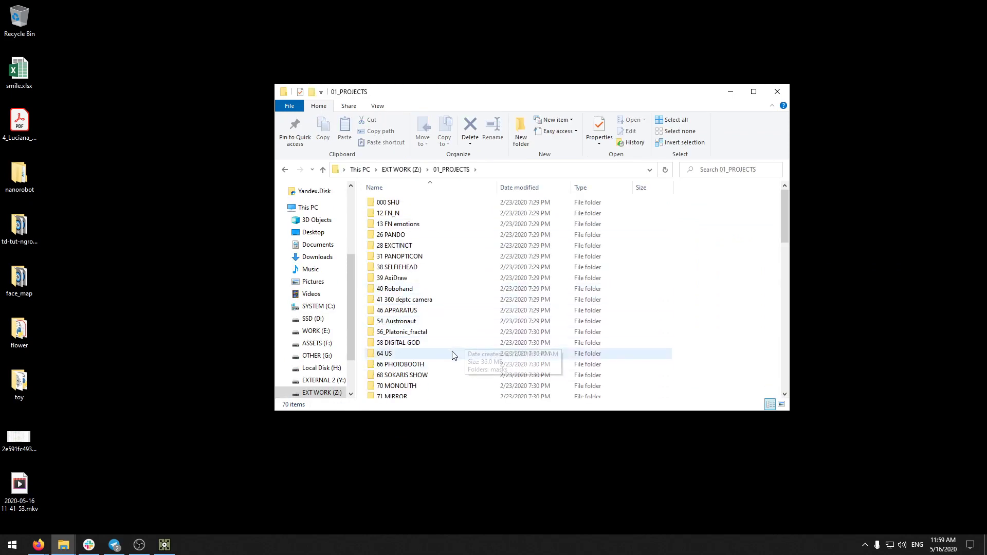
Step: Open FRACTAL.147.toe from the Platonic Fractal folder inside 56_Platonic_fractal, dismissing the plugin load error
scroll(434, 356, "down", 1)
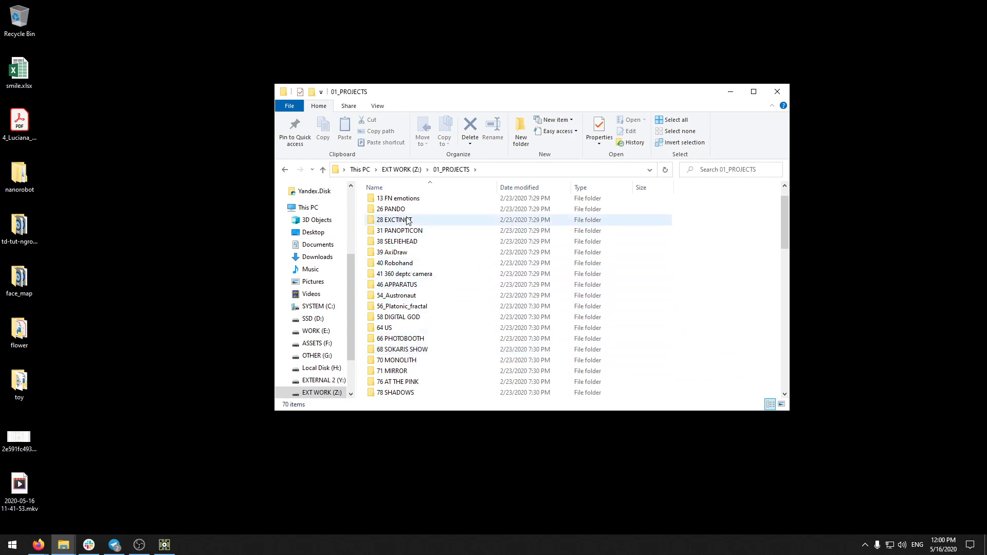
double_click(398, 306)
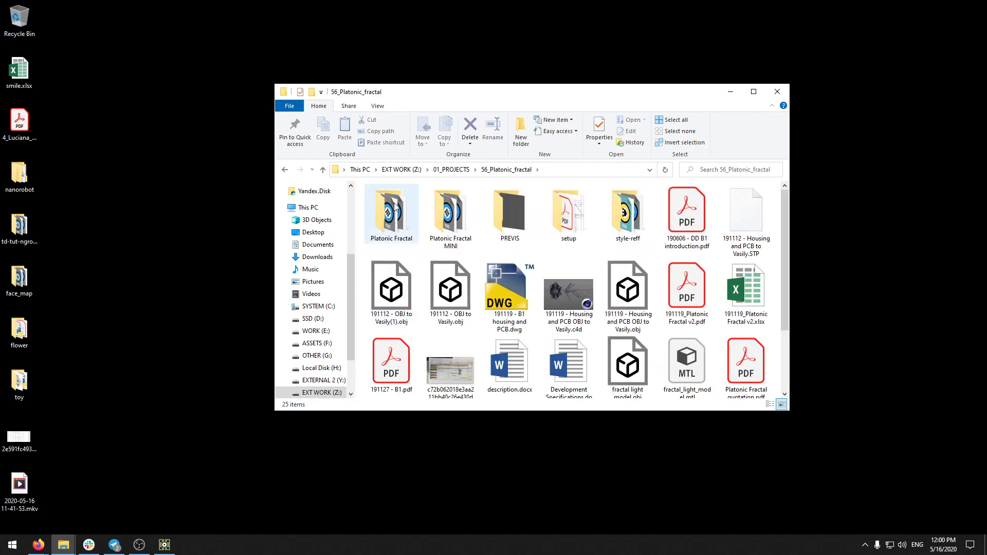
double_click(394, 208)
double_click(399, 246)
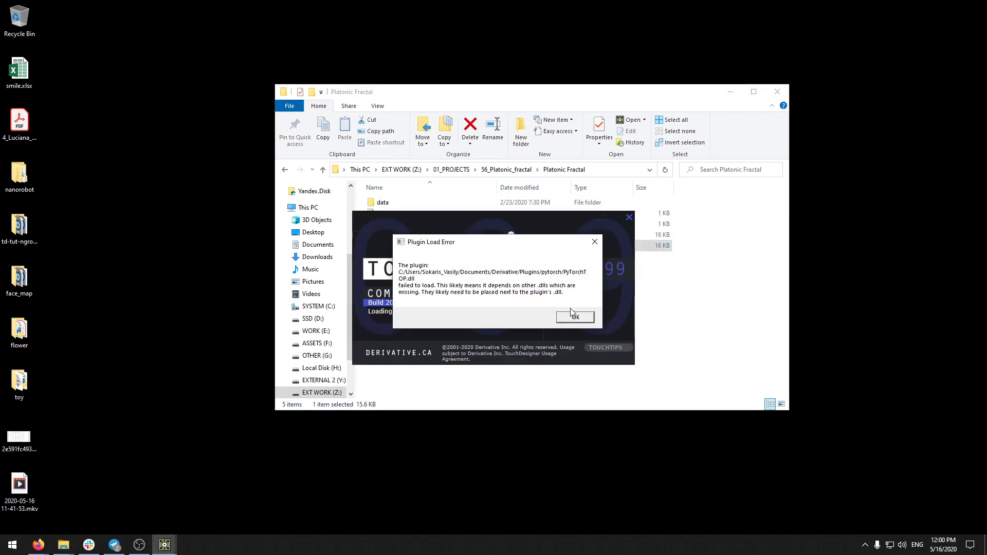
left_click(572, 314)
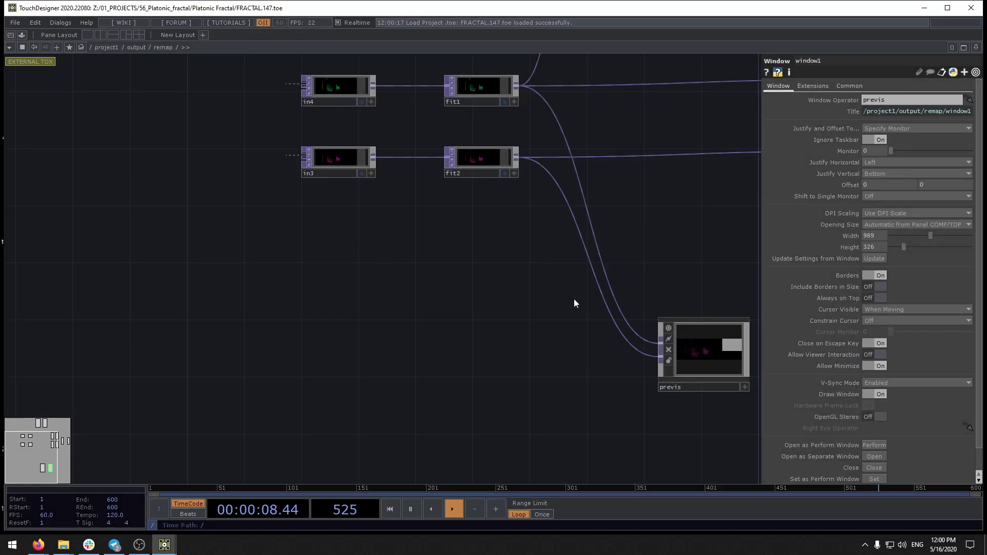
Step: Examine the light animation in the previs container and its link to window1 in the remap network
scroll(357, 359, "up", 10)
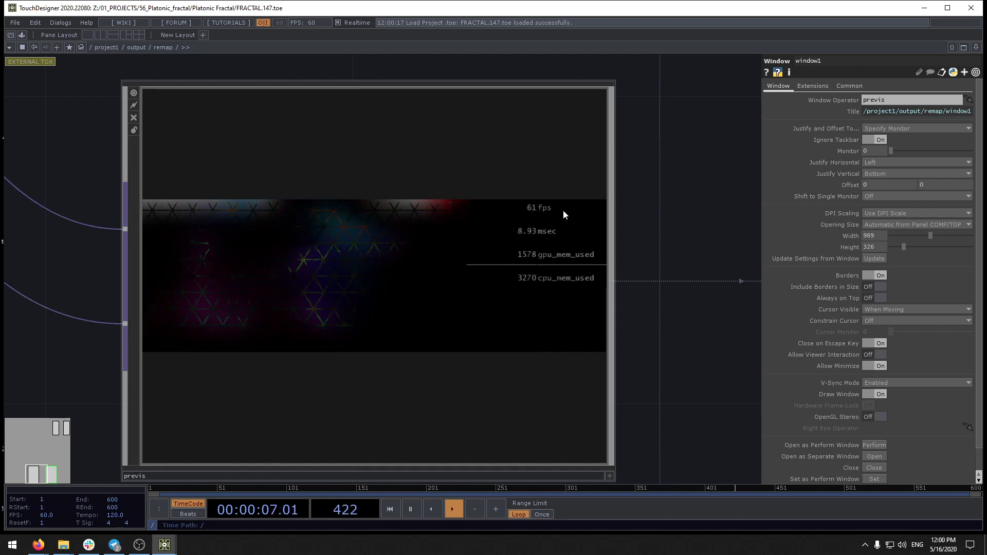
scroll(537, 209, "down", 10)
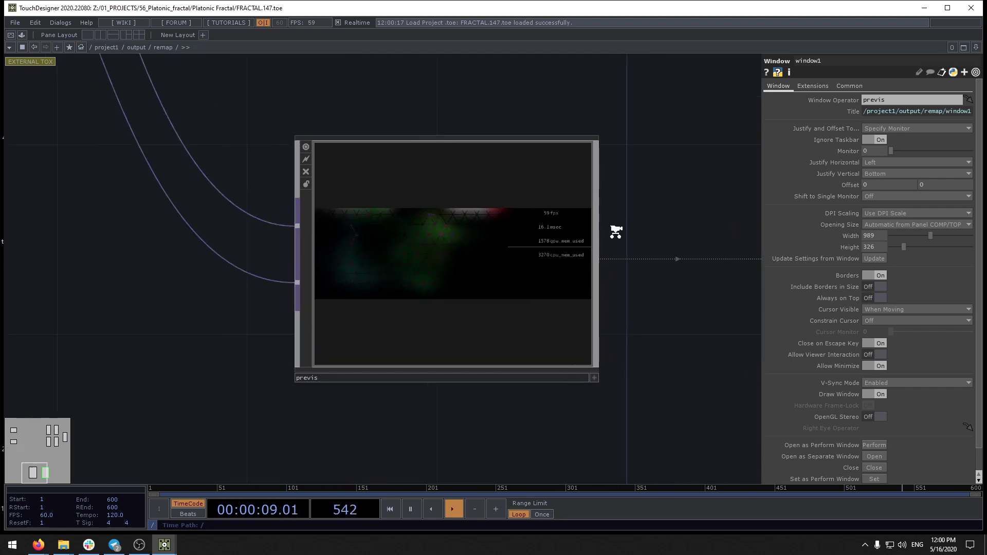
left_click_drag(545, 277, 516, 314)
left_click_drag(447, 363, 392, 493)
left_click_drag(459, 416, 470, 275)
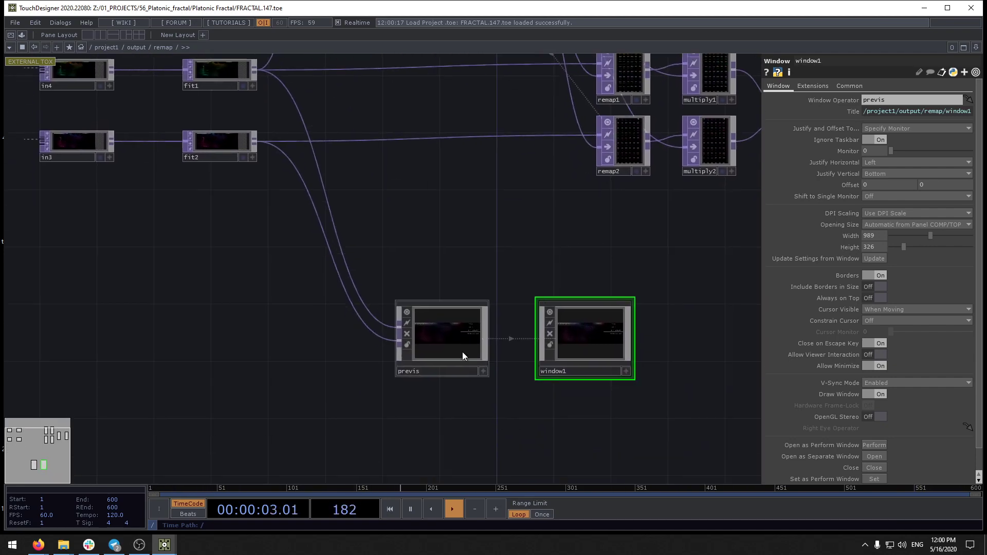
scroll(459, 360, "up", 8)
left_click_drag(570, 257, 512, 274)
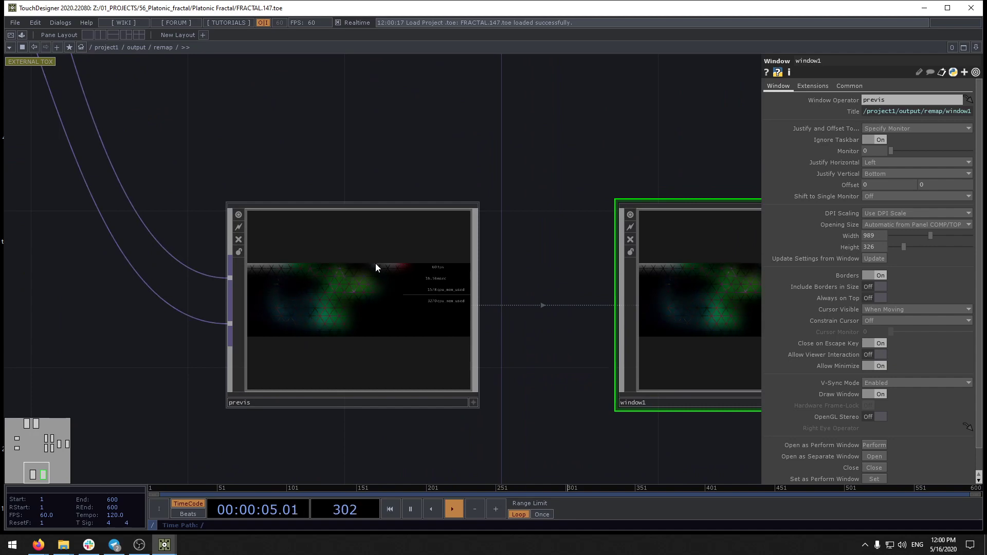
Step: Look over how map_to_flower and remap feed the remap1 and remap2 nodes above the previs container
left_click_drag(398, 204, 456, 515)
left_click_drag(426, 175, 468, 353)
left_click_drag(443, 124, 452, 335)
scroll(453, 338, "down", 5)
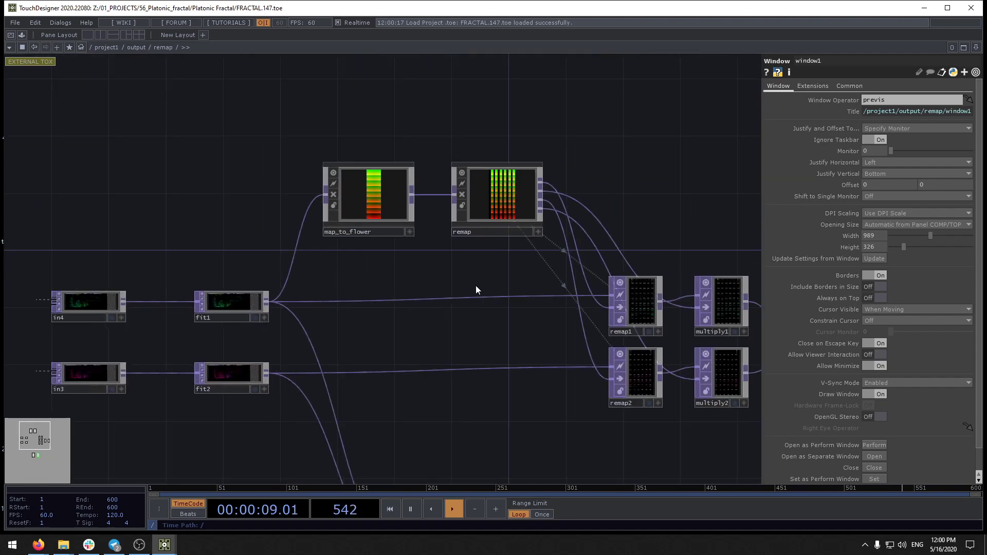
Step: Look inside the map_to_flower component at its switch and replicated nodes, and return to the remap network
middle_click(561, 317)
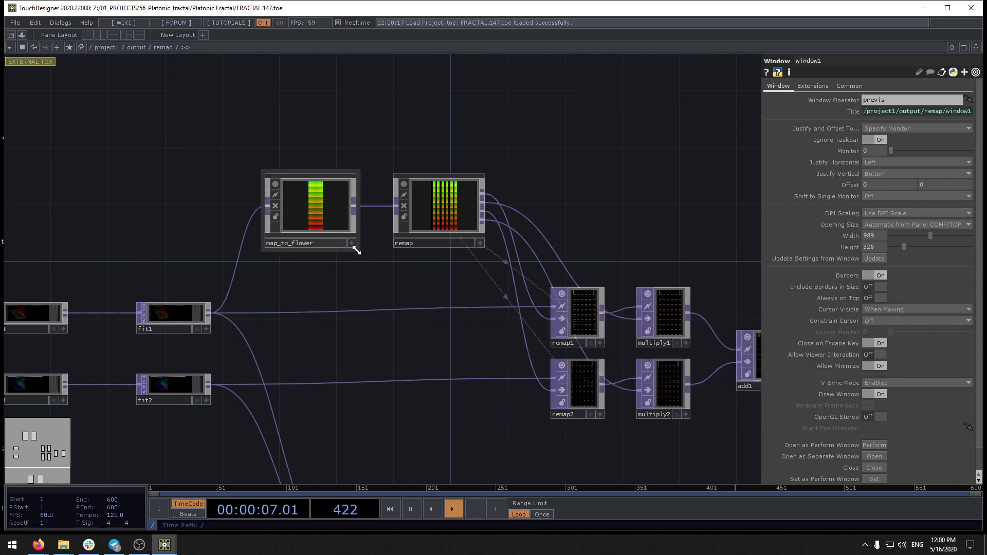
middle_click(572, 307)
left_click_drag(320, 298, 405, 311)
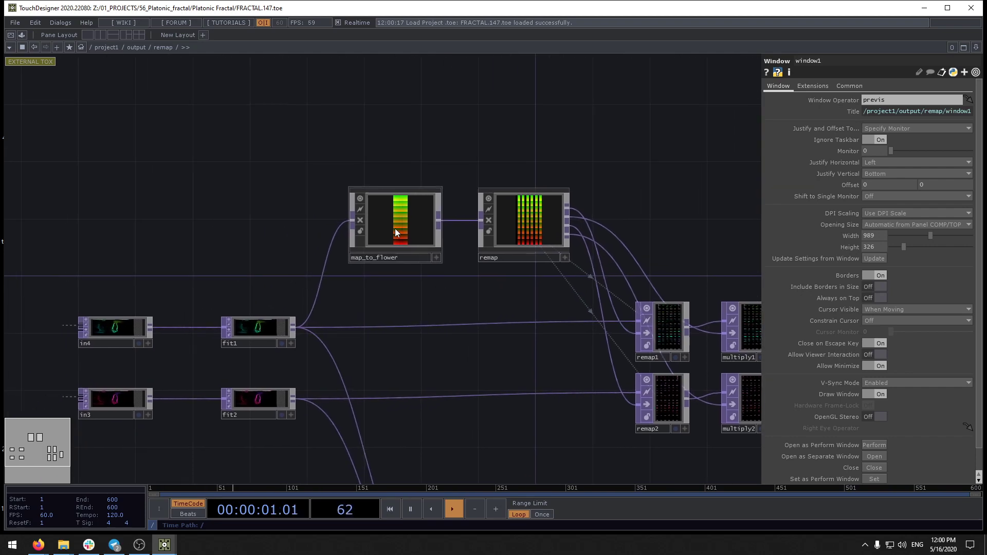
left_click(395, 228)
key("i")
left_click_drag(392, 263, 343, 236)
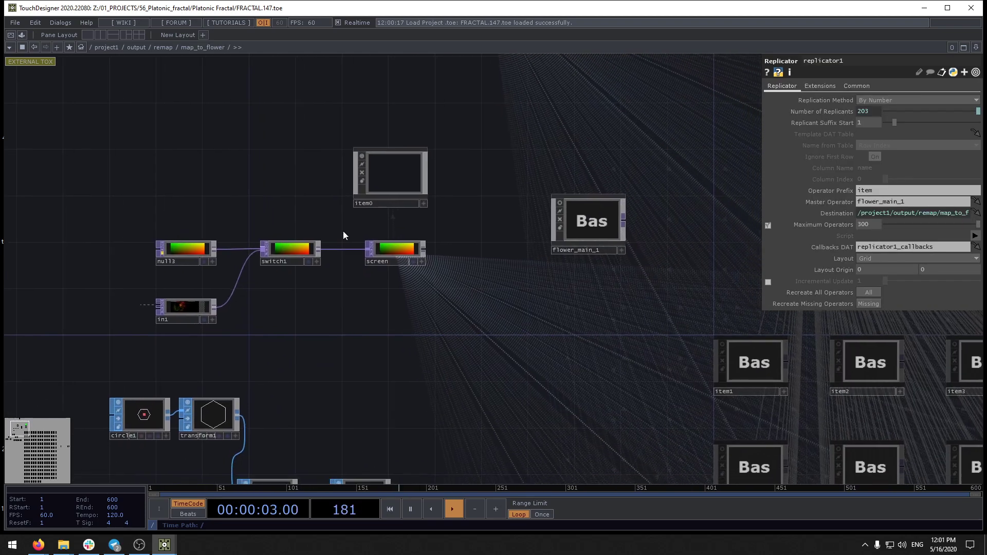
key("u")
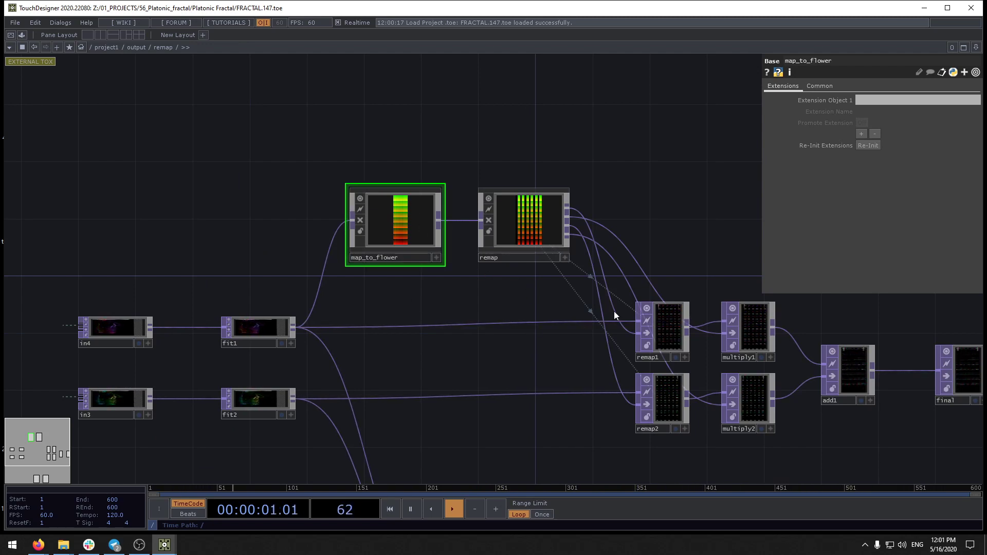
Step: Inspect the operator info of remap1 and multiply1, and show remap1's Common parameters
left_click_drag(503, 293, 344, 216)
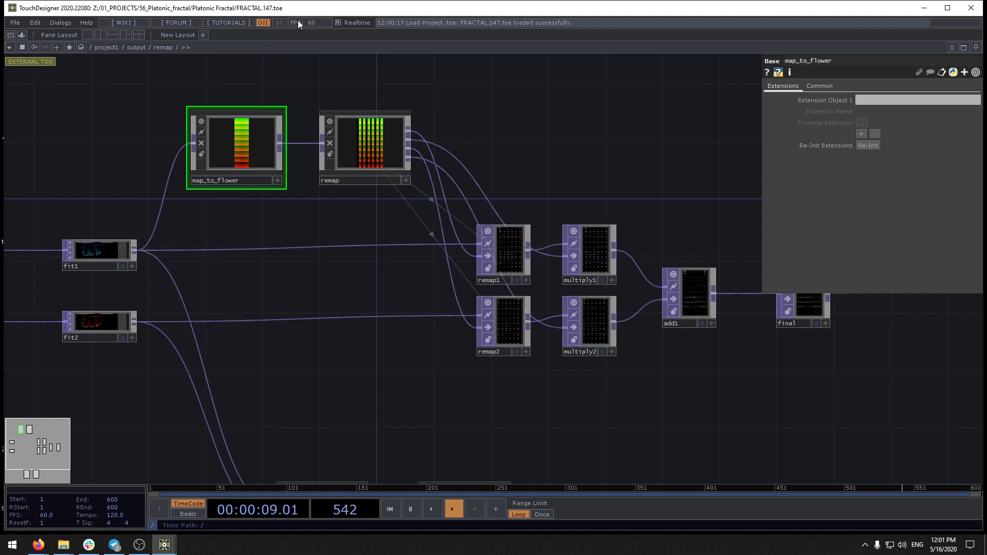
middle_click(504, 246)
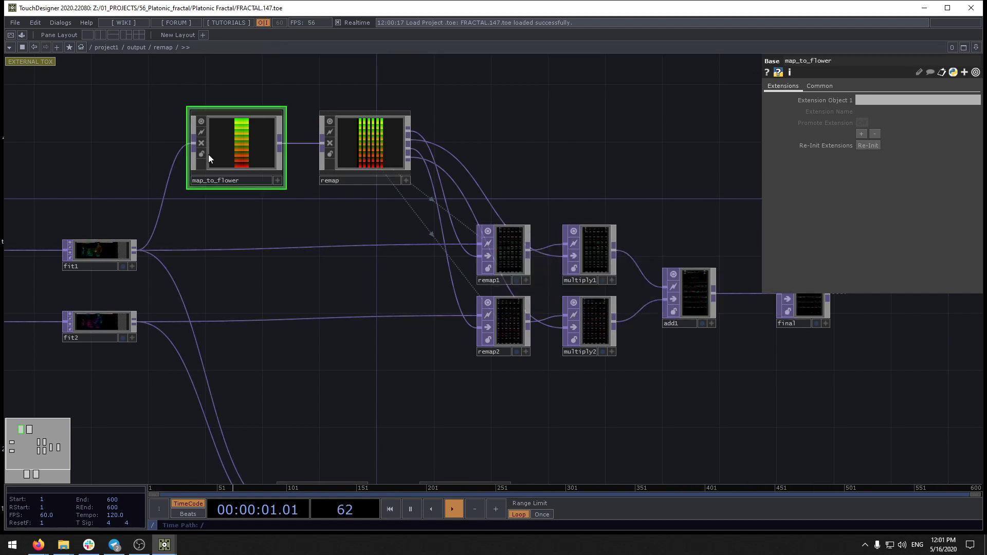
scroll(515, 263, "up", 4)
scroll(514, 262, "up", 3)
middle_click(500, 221)
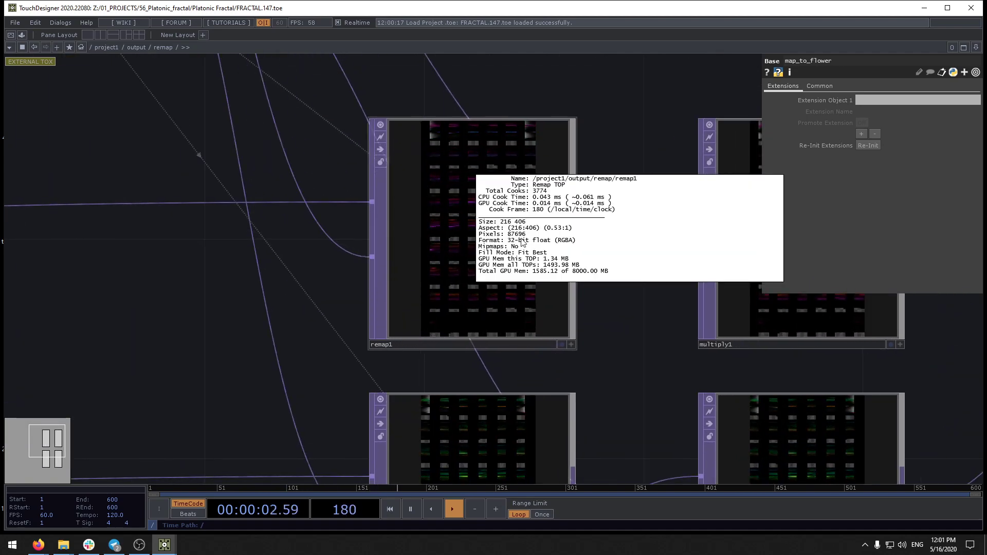
scroll(637, 181, "down", 4)
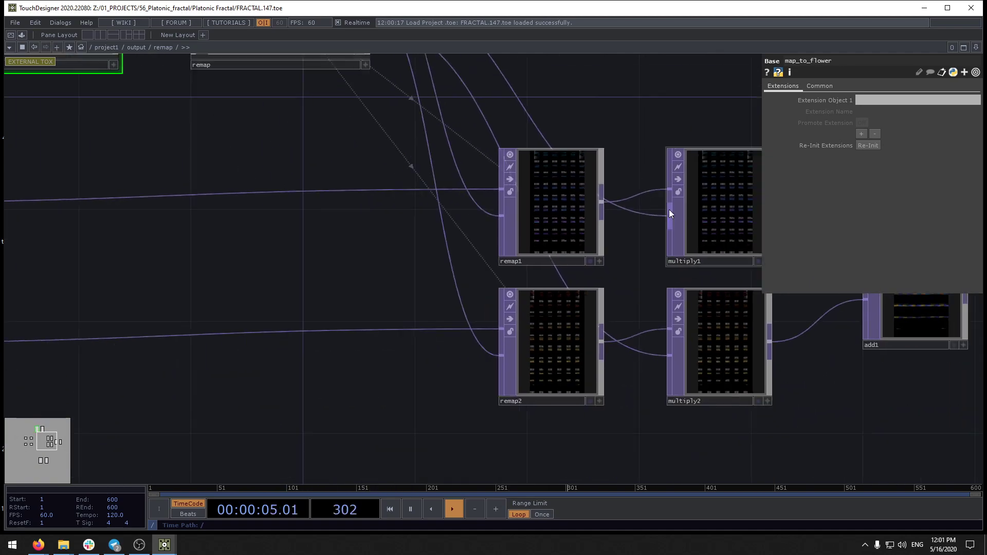
middle_click(689, 203)
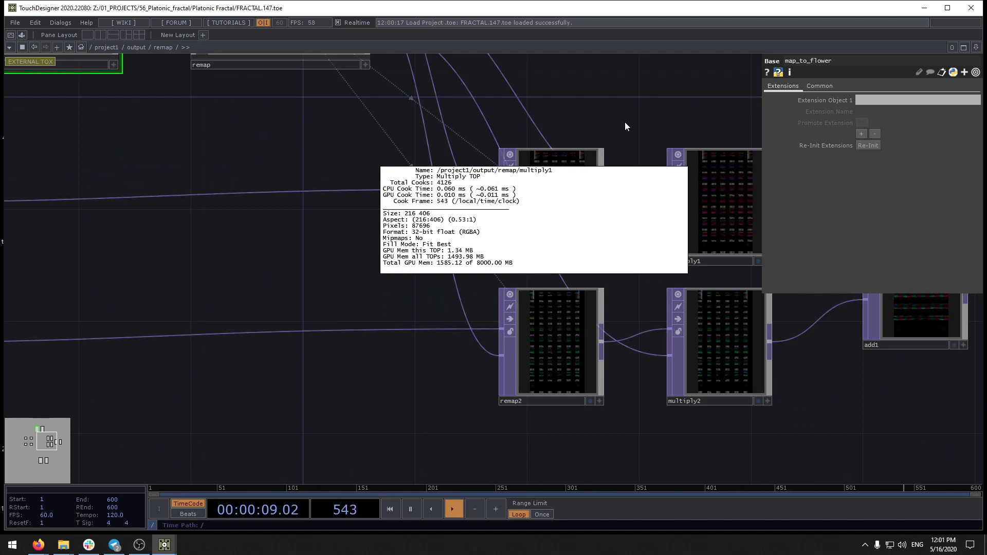
left_click_drag(580, 150, 547, 174)
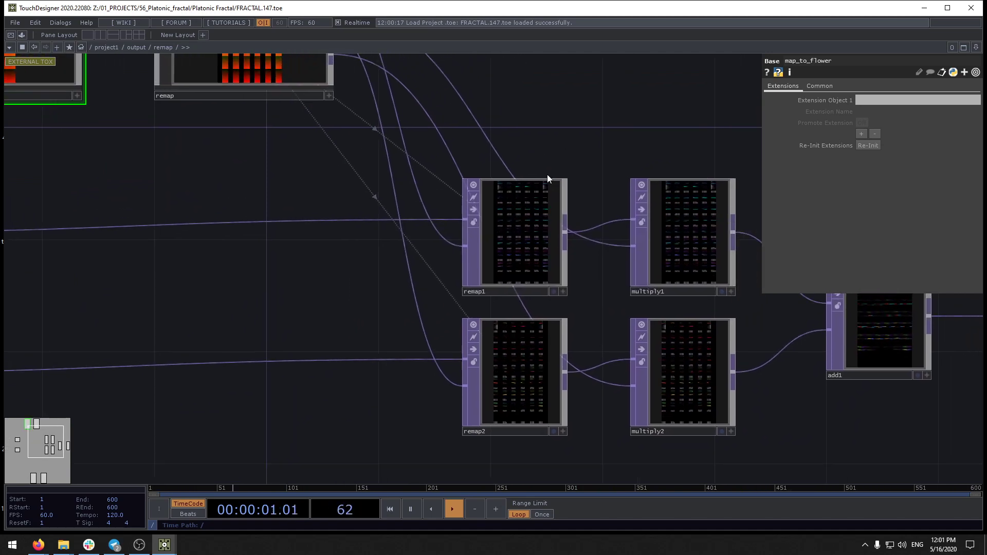
left_click(680, 225)
left_click(531, 240)
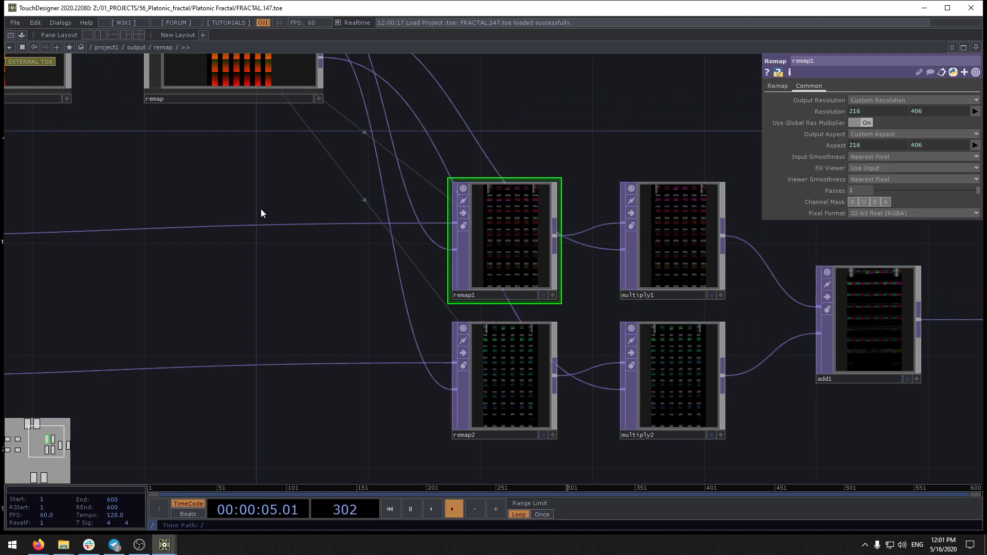
Step: Examine the fr and bk components and their front and back mask outputs inside the remap component, and return
key("u")
left_click(564, 267)
key("i")
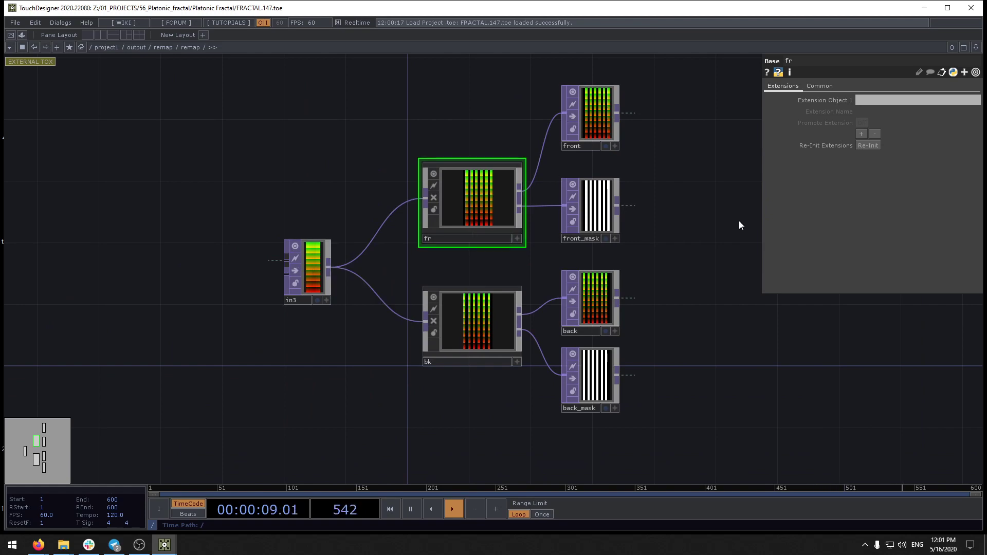
key("u")
Step: Open flower_main_1 inside map_to_flower and frame its whole network for viewing
left_click(326, 257)
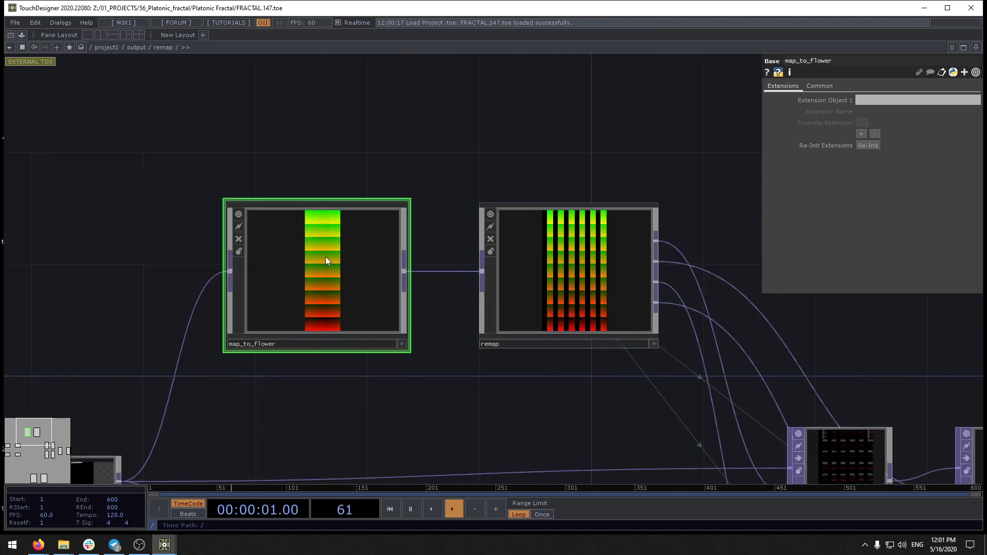
key("i")
left_click_drag(287, 181, 248, 145)
scroll(248, 145, "down", 4)
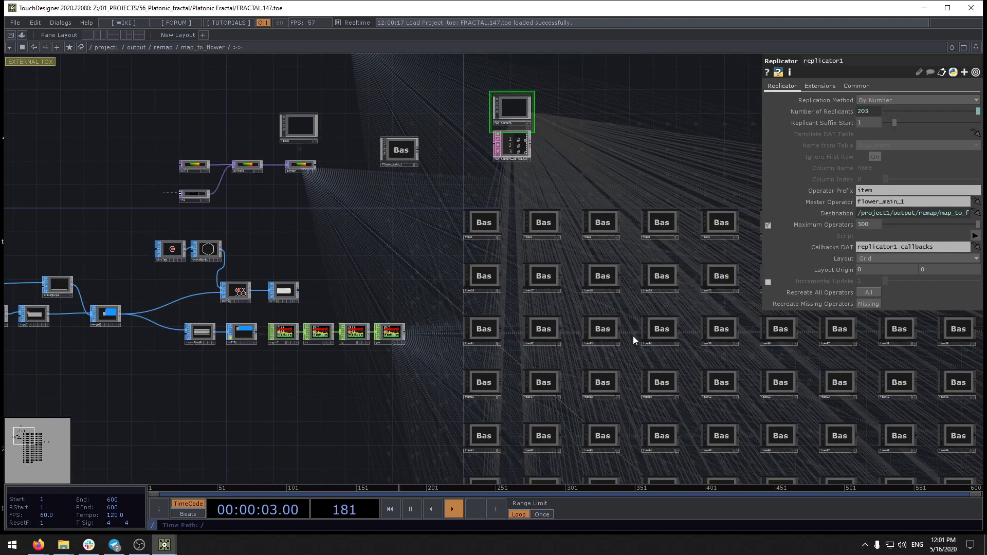
left_click(396, 155)
key("i")
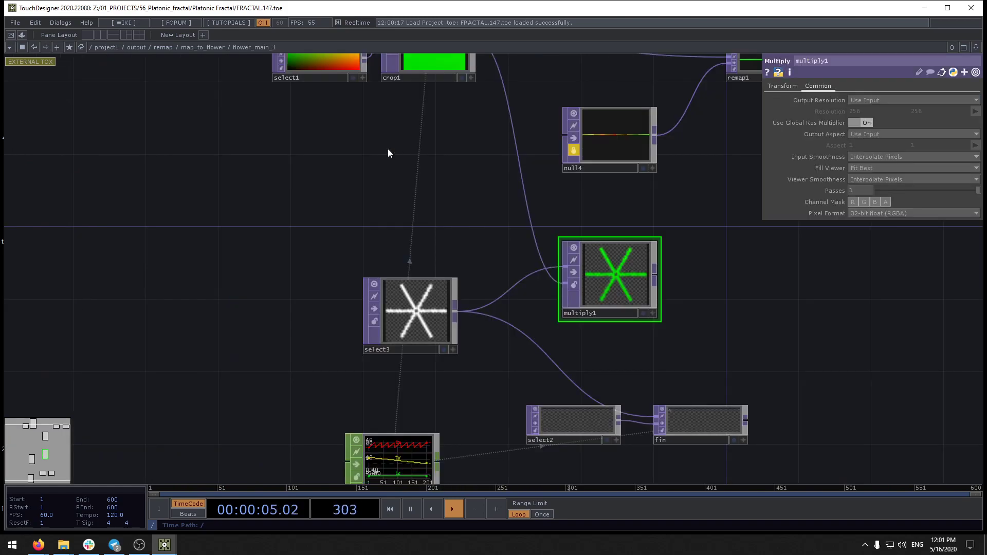
key("h")
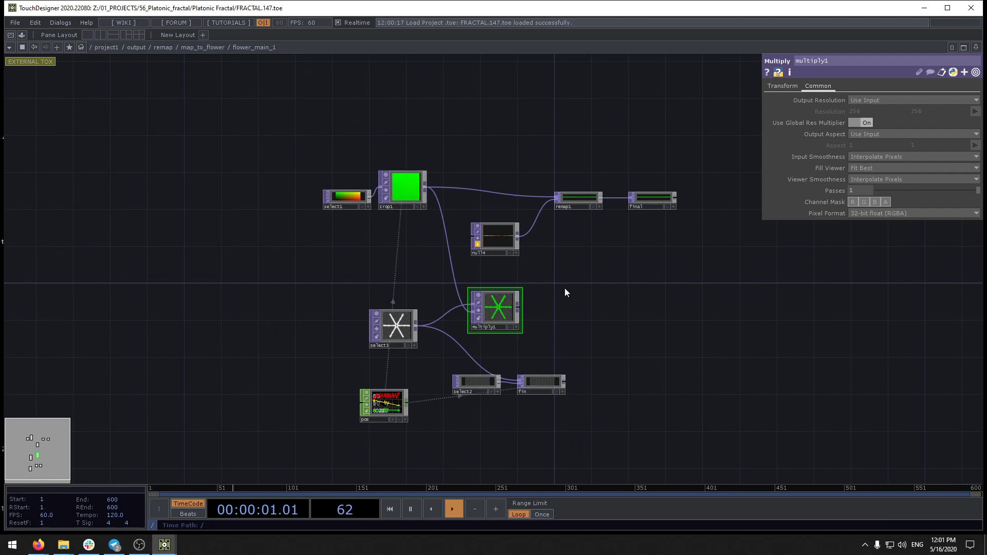
Step: Leave flower_main_1, survey the grid of replicated items in map_to_flower, and return to the remap network
key("u")
middle_click_drag(671, 245, 557, 212)
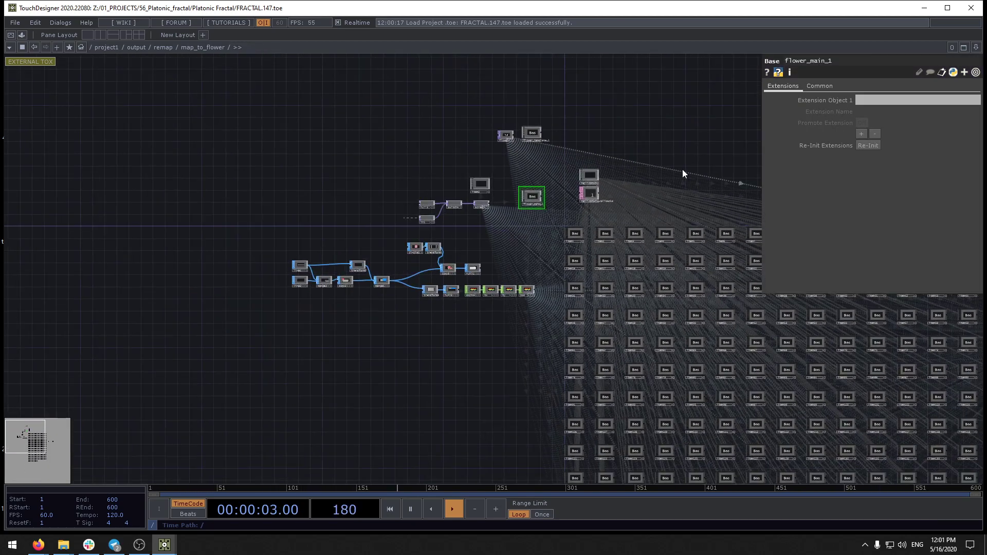
left_click_drag(750, 277, 592, 230)
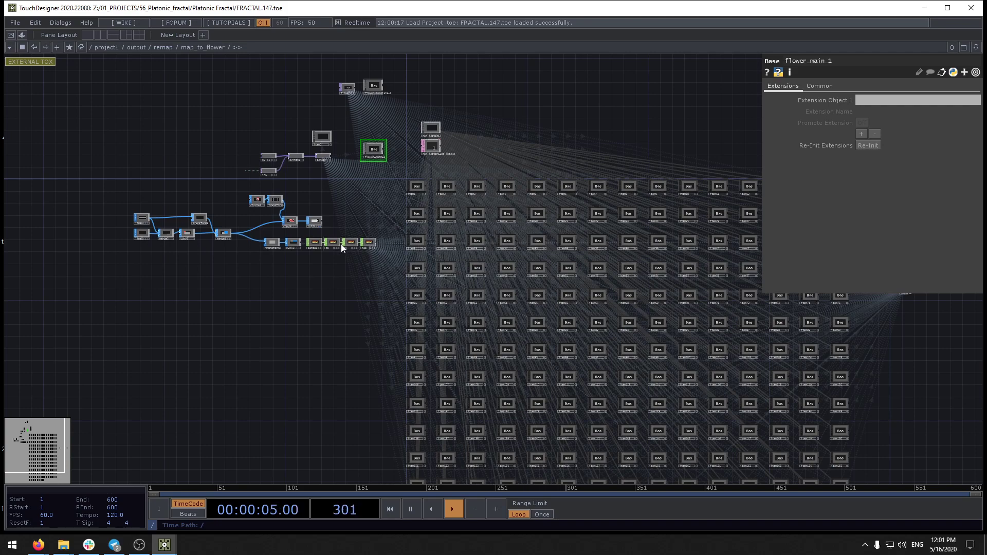
left_click_drag(353, 309, 344, 313)
key("u")
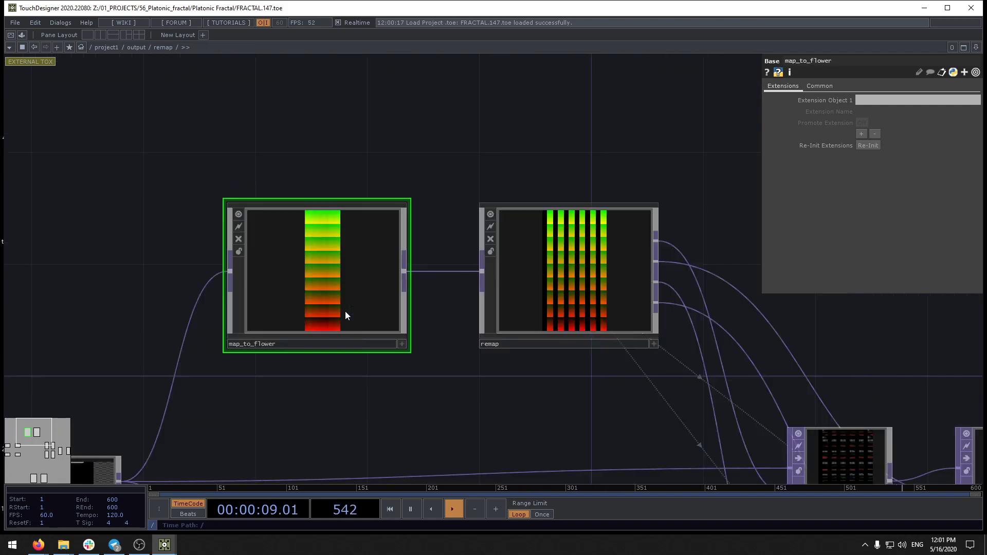
Step: Enter map_to_flower again and examine the transform and layout chain inside flower_template_1
scroll(381, 307, "down", 2)
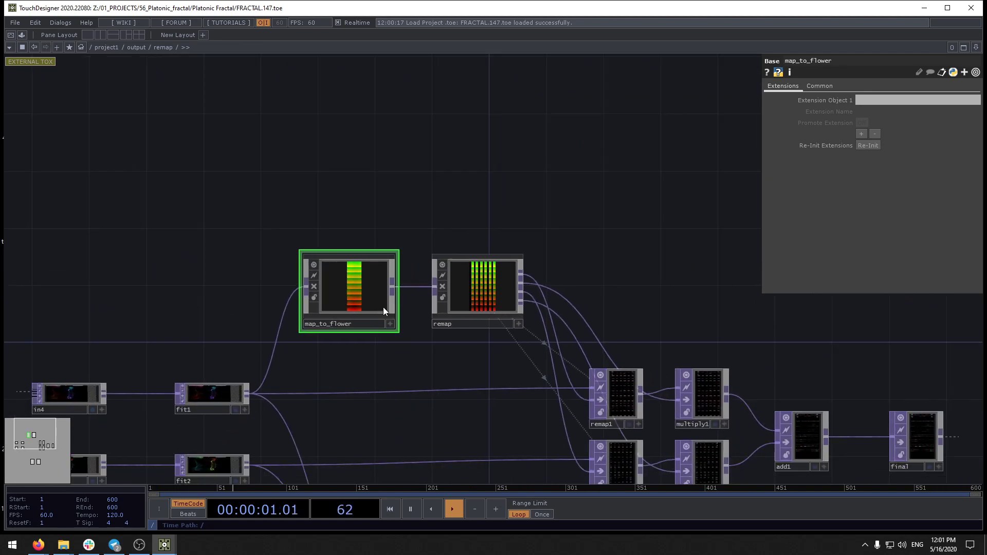
key("i")
left_click_drag(307, 326, 293, 350)
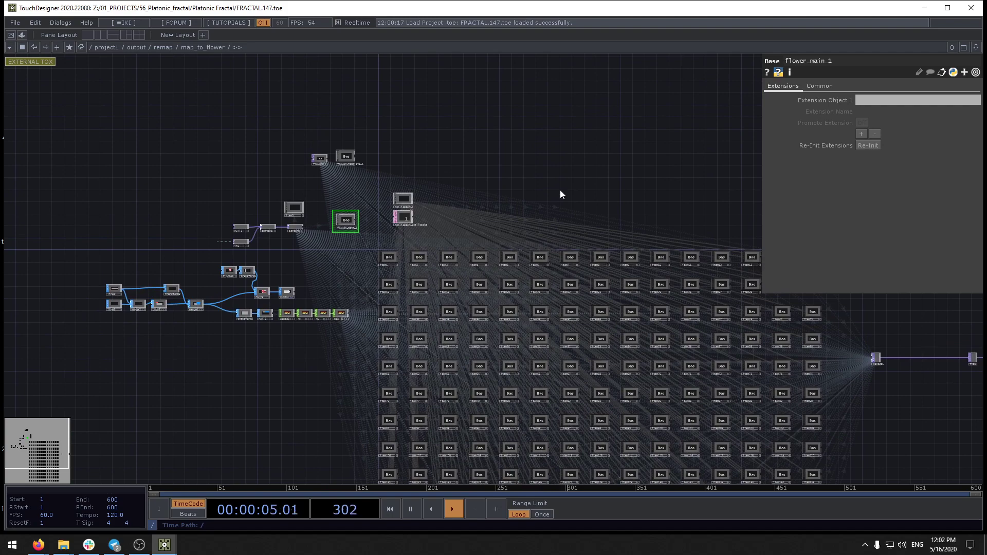
left_click_drag(560, 194, 475, 170)
left_click_drag(459, 108, 623, 116)
scroll(438, 136, "up", 5)
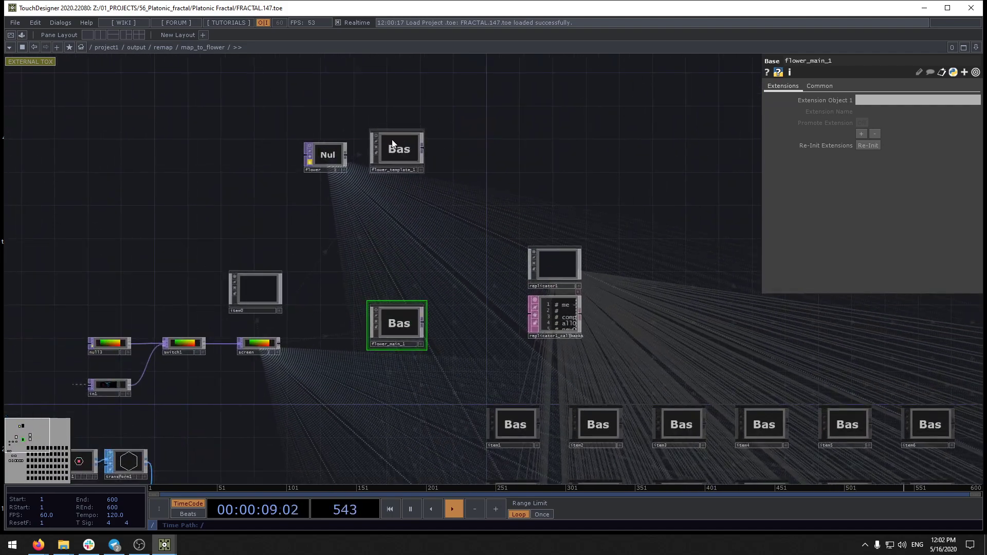
double_click(392, 140)
scroll(519, 236, "down", 3)
left_click_drag(518, 236, 482, 291)
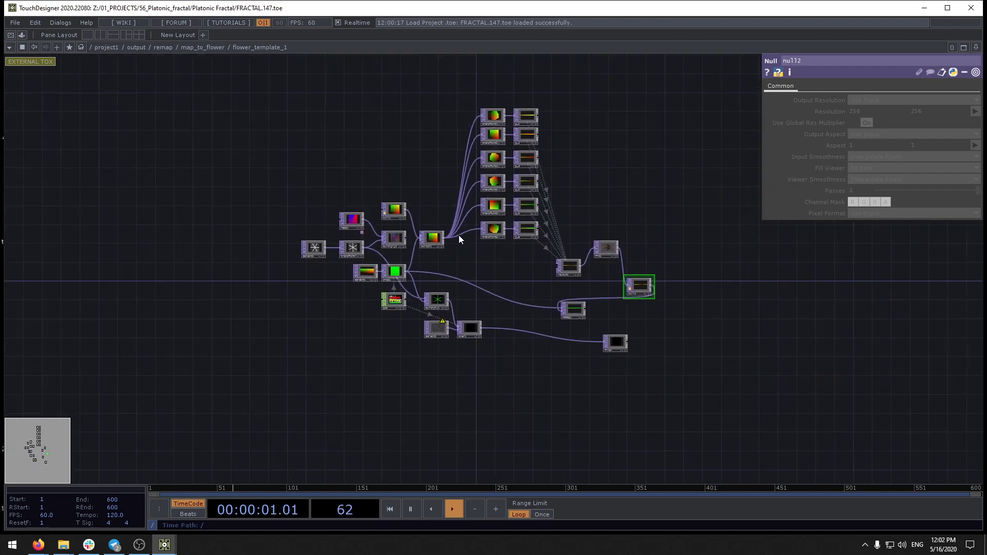
scroll(455, 229, "up", 5)
scroll(447, 309, "down", 3)
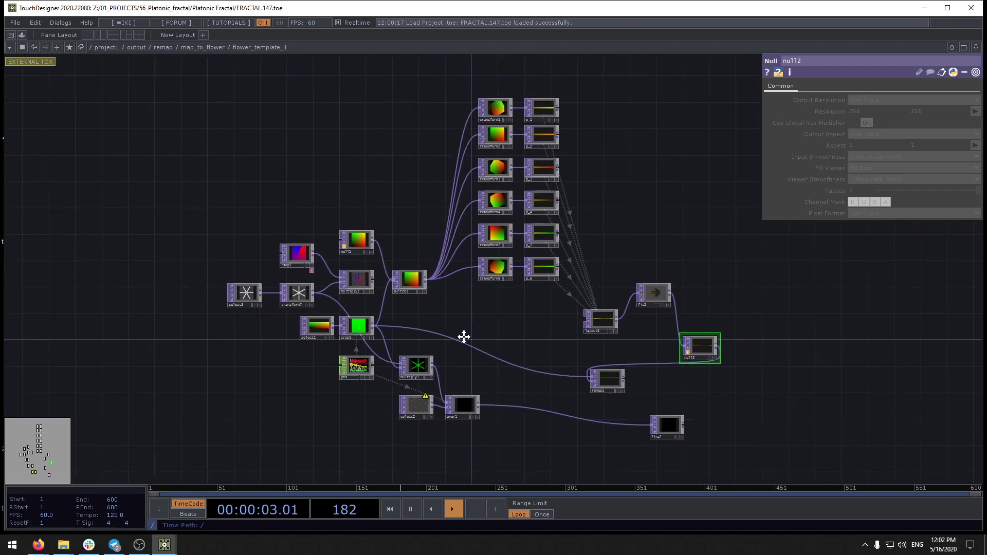
Step: Return to the remap network and check the cook time info of map_to_flower and remap
key("u")
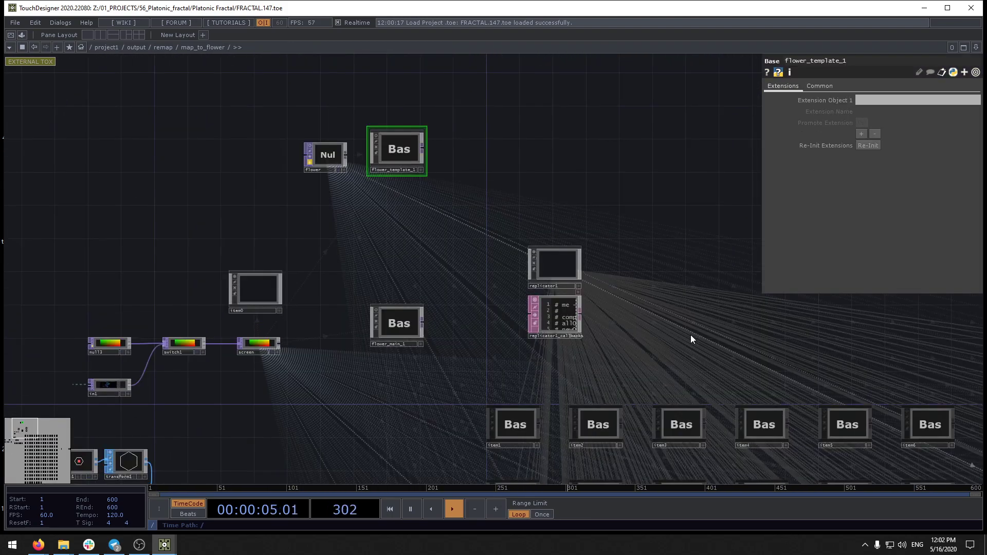
left_click_drag(536, 102, 504, 262)
key("u")
middle_click(344, 286)
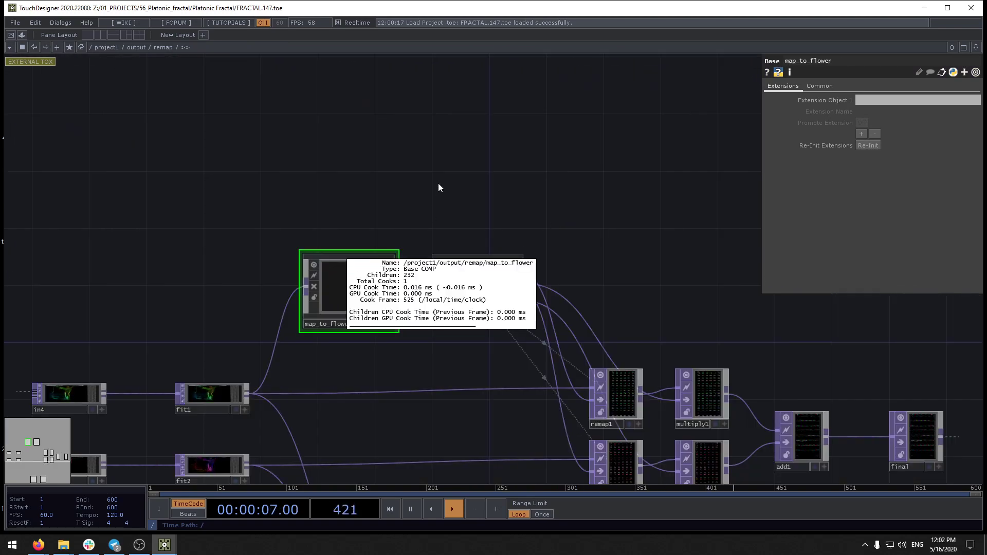
middle_click(483, 274)
middle_click(357, 275)
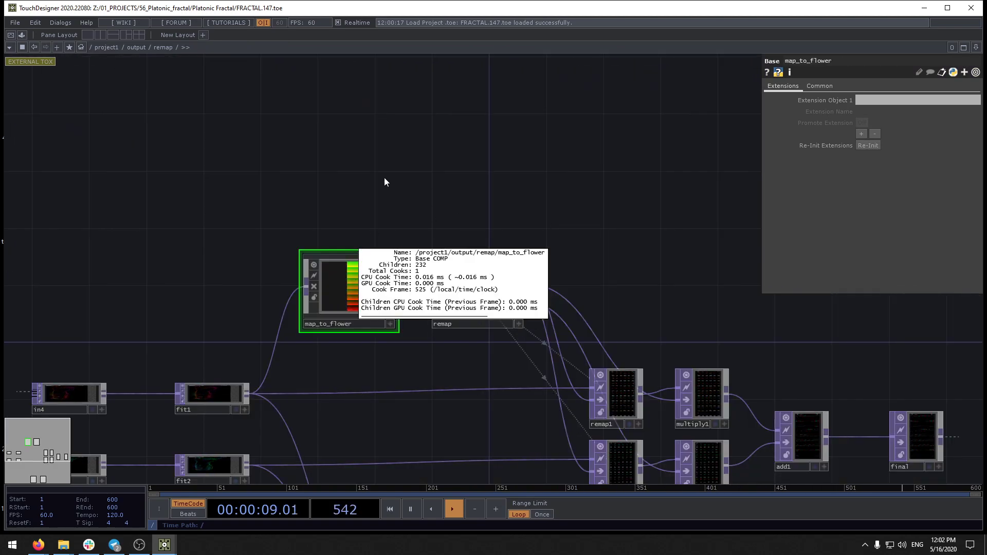
middle_click(357, 288)
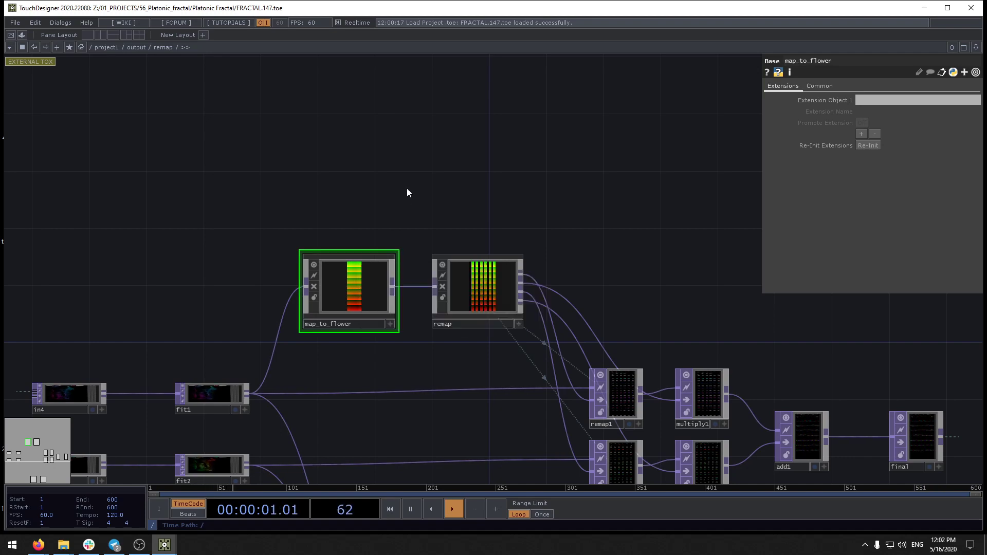
Step: Set the switch1 index inside map_to_flower to 3.86 to feed the live in1 image to the screen node
double_click(371, 271)
left_click_drag(24, 315, 606, 301)
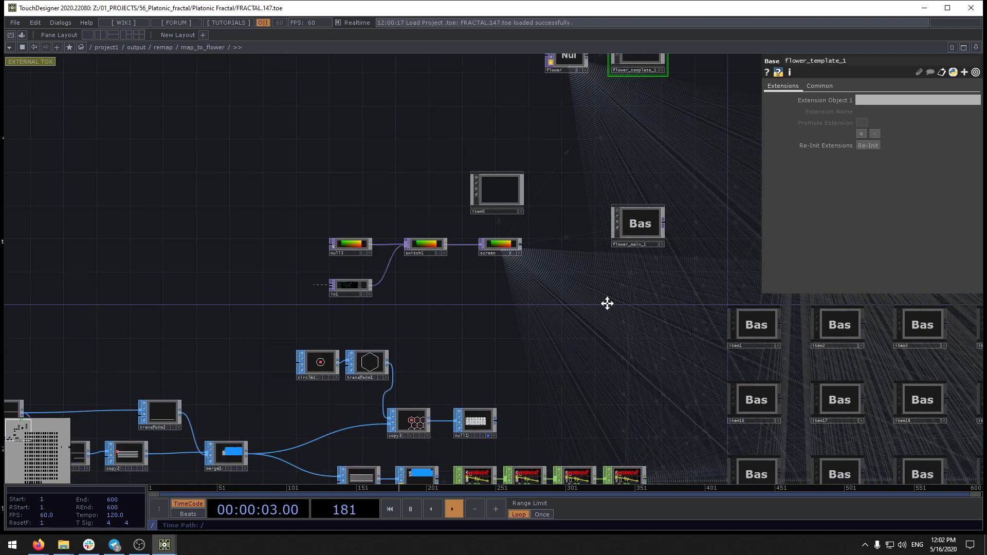
left_click(577, 242)
left_click_drag(876, 100, 916, 100)
left_click_drag(476, 125, 311, 122)
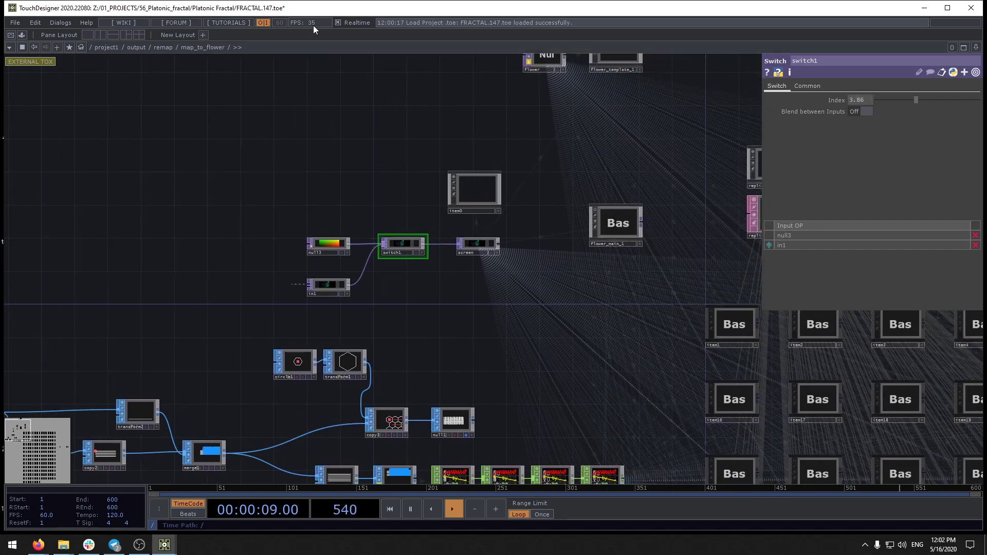
Step: Return to the remap network and check the children cook time of map_to_flower with the live input
key("u")
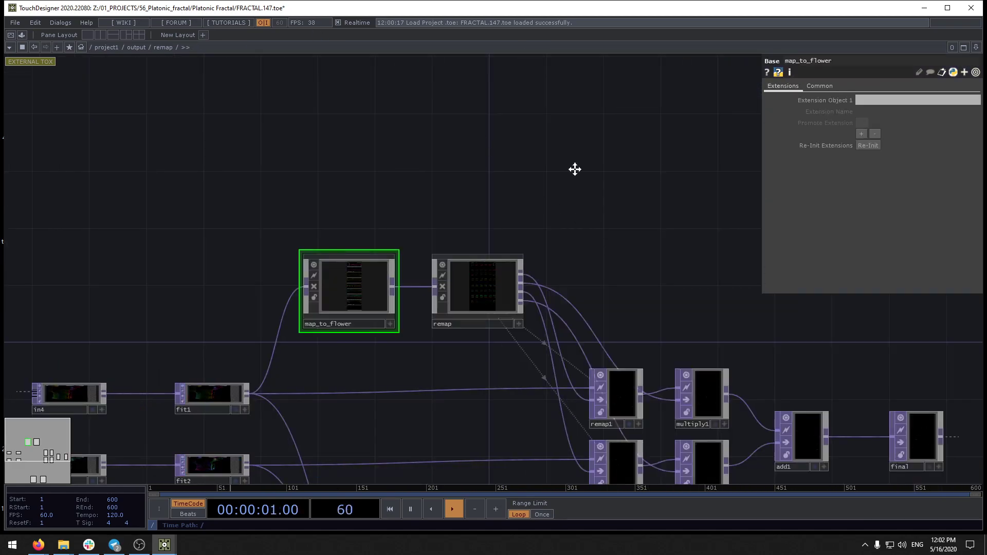
left_click_drag(575, 169, 523, 171)
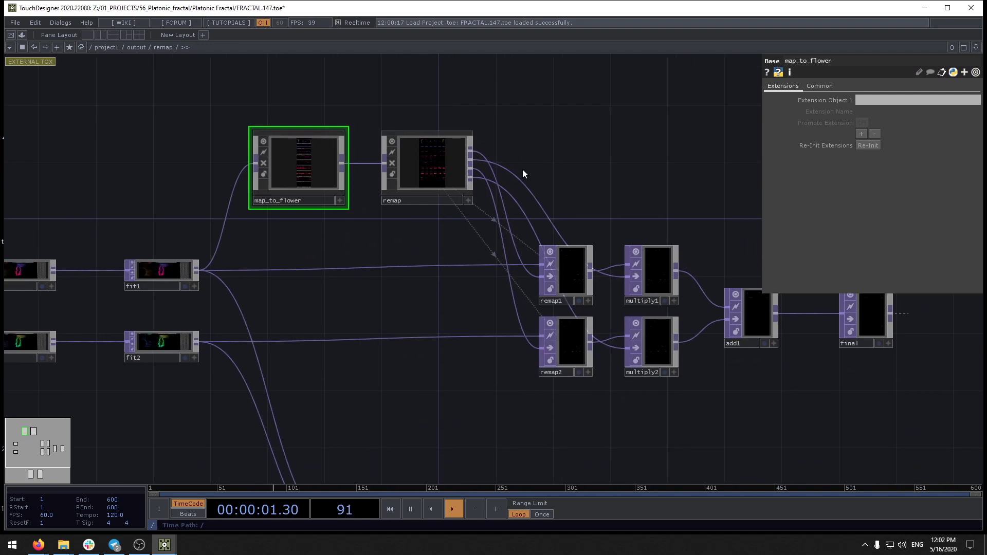
middle_click(311, 172)
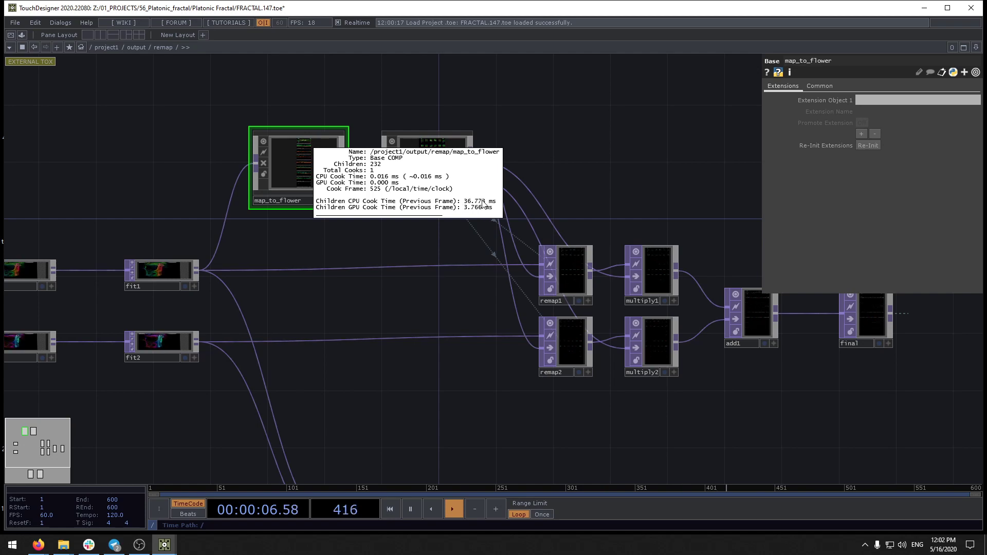
Step: Reopen map_to_flower and set the switch1 index to 0 to use the null3 gradient
double_click(307, 171)
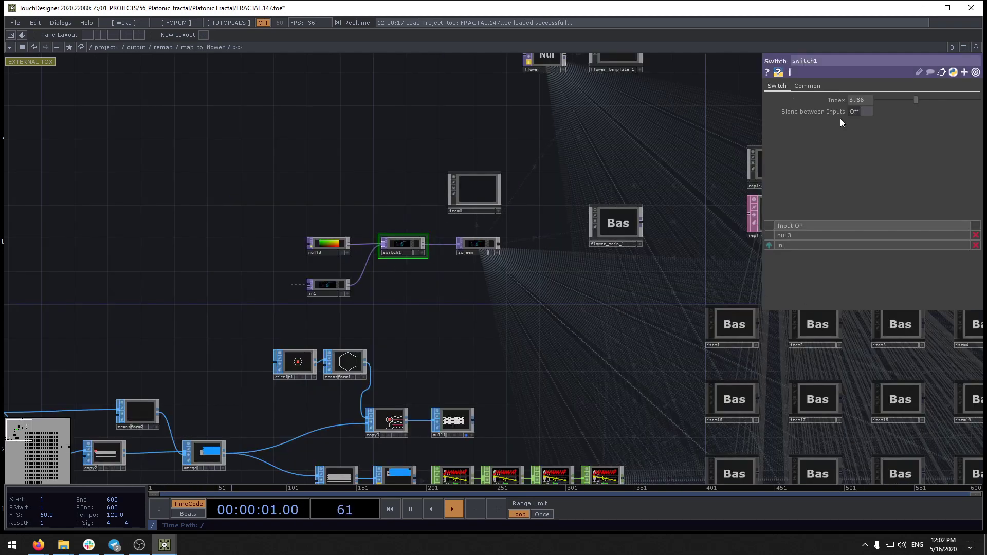
left_click_drag(851, 101, 845, 102)
left_click_drag(446, 150, 267, 94)
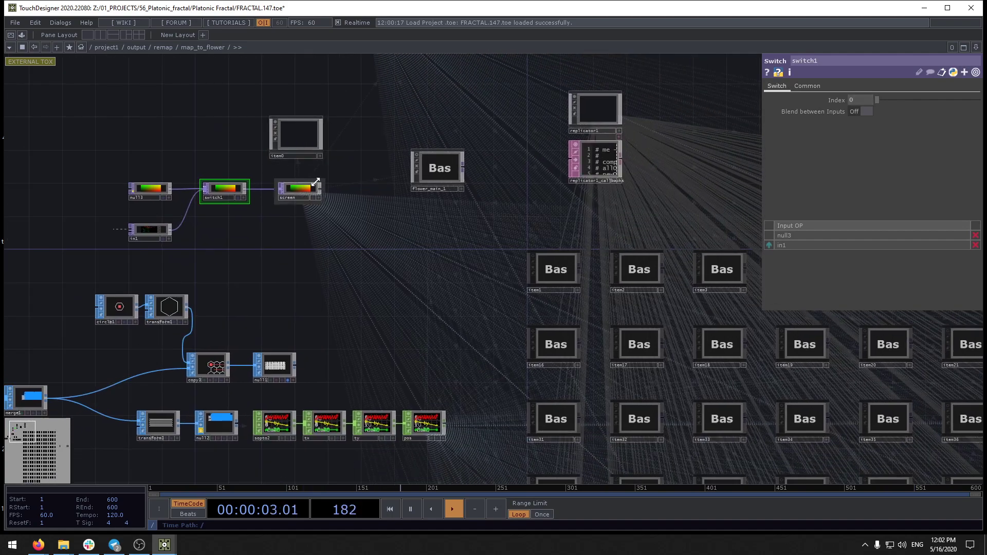
Step: Examine the map_to_flower network from the screen node and point chain to the replicated items, and return to the remap network
scroll(342, 216, "down", 5)
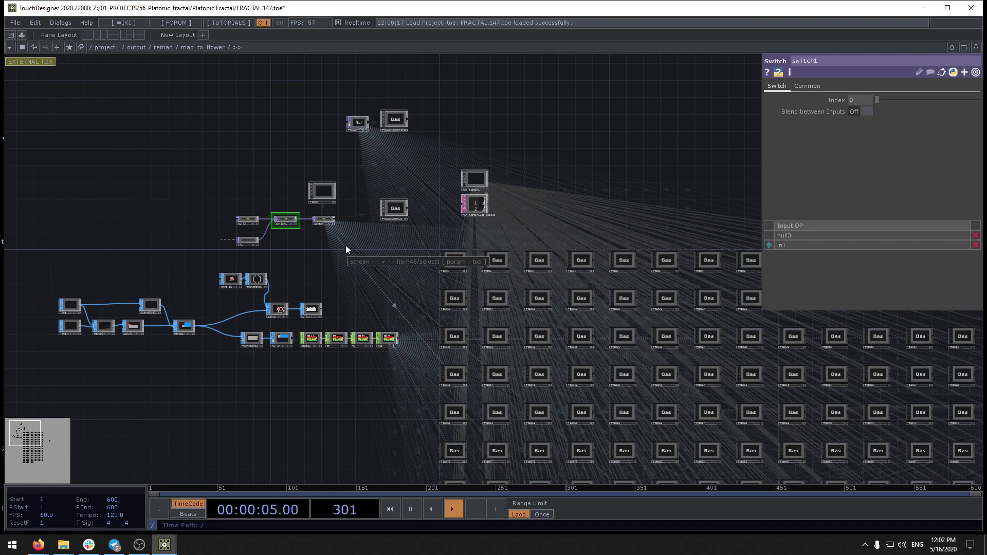
scroll(345, 245, "up", 2)
scroll(279, 359, "up", 3)
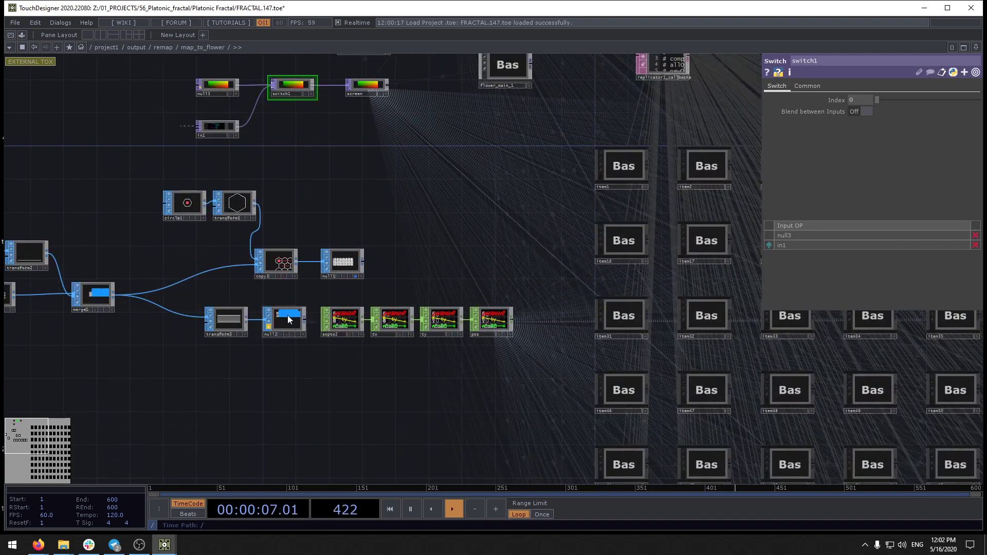
left_click_drag(386, 399, 229, 346)
scroll(380, 298, "down", 5)
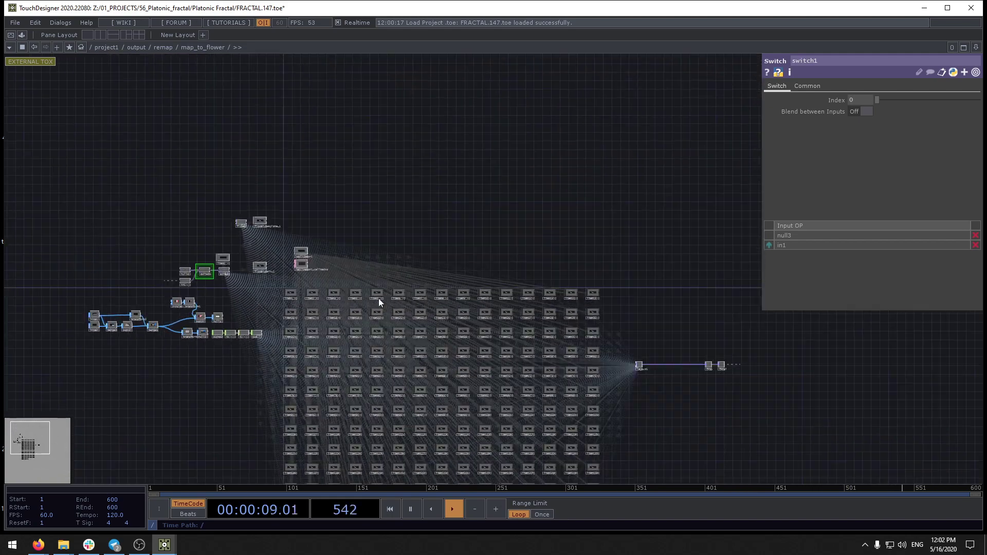
scroll(522, 169, "down", 3)
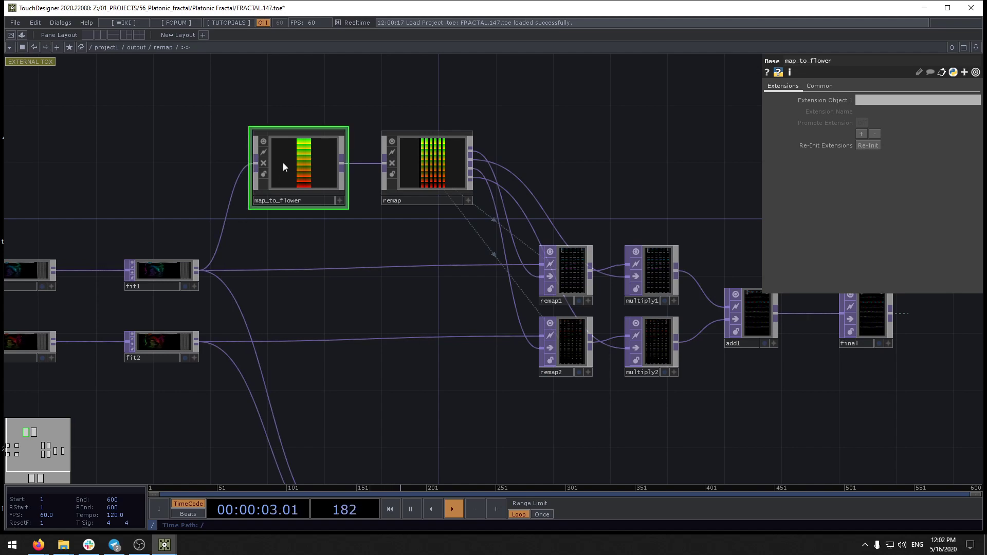
scroll(302, 157, "up", 5)
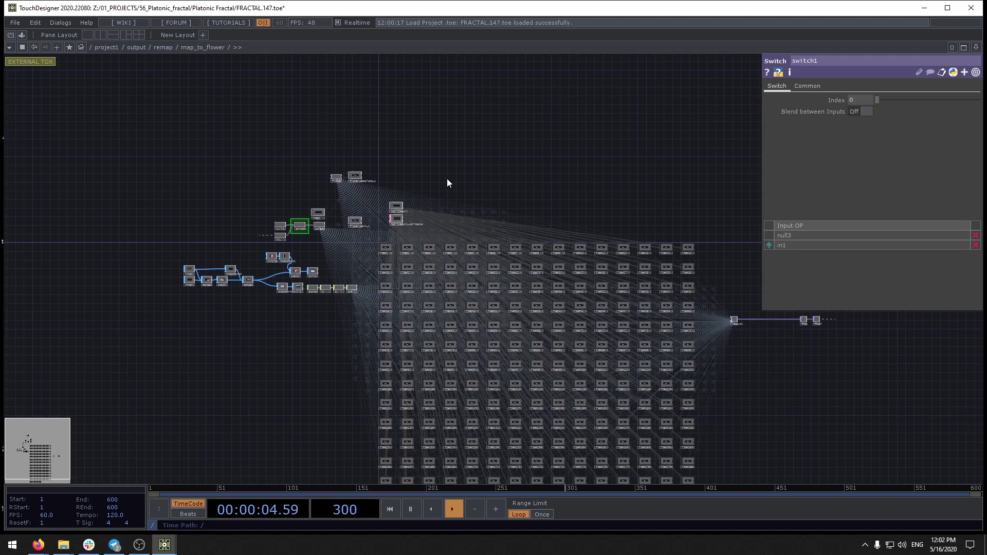
scroll(447, 178, "down", 3)
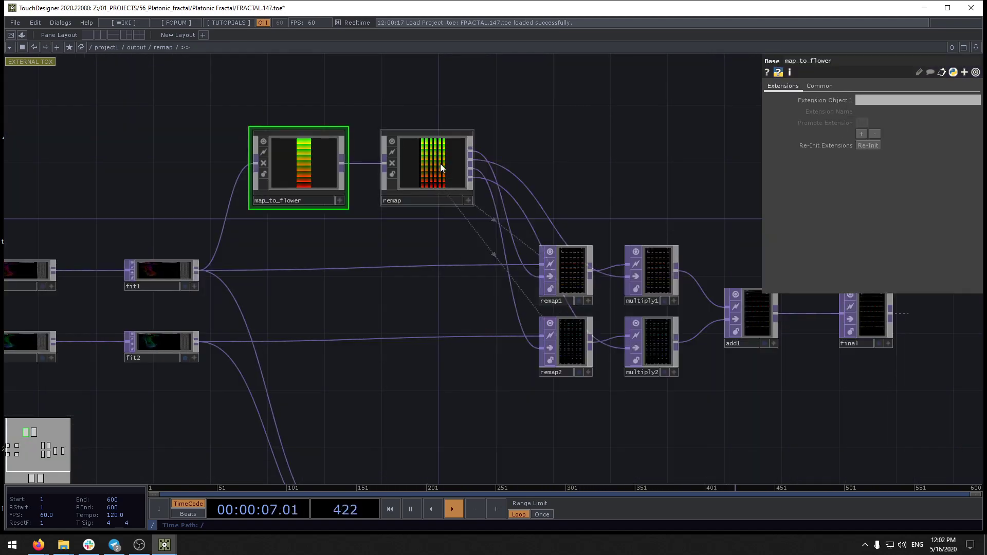
Step: Check the cook time info of the remap1 TOP in the remap network
left_click_drag(711, 213, 643, 195)
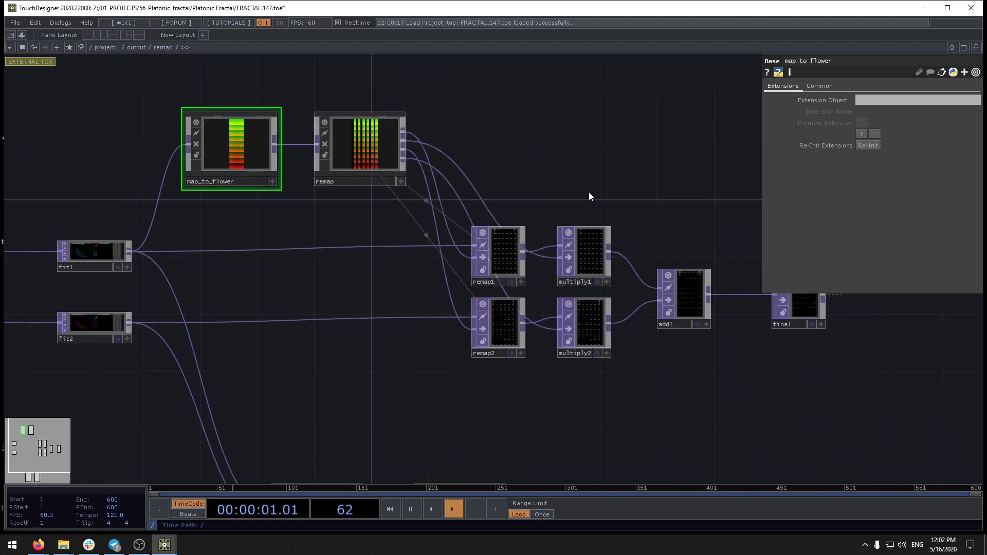
middle_click(504, 262)
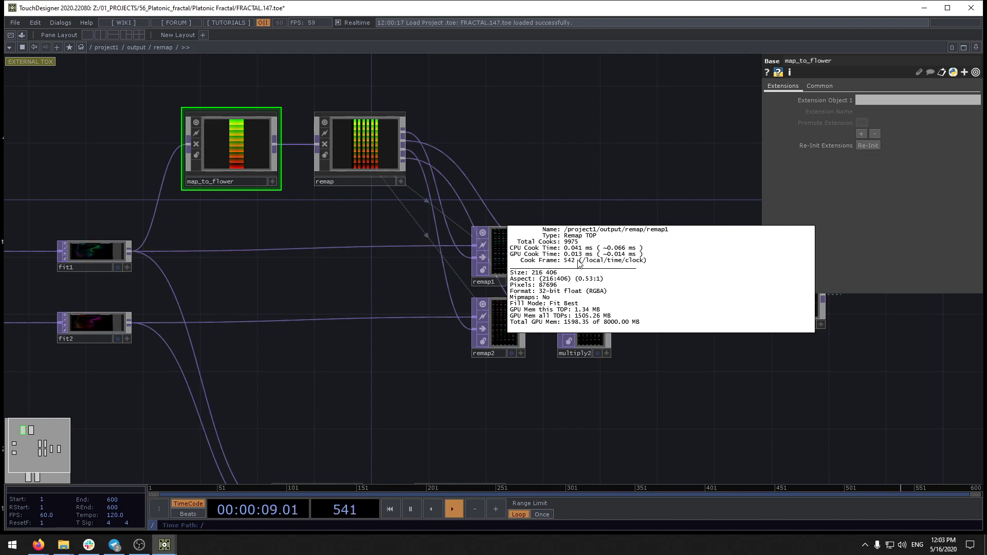
middle_click(499, 255)
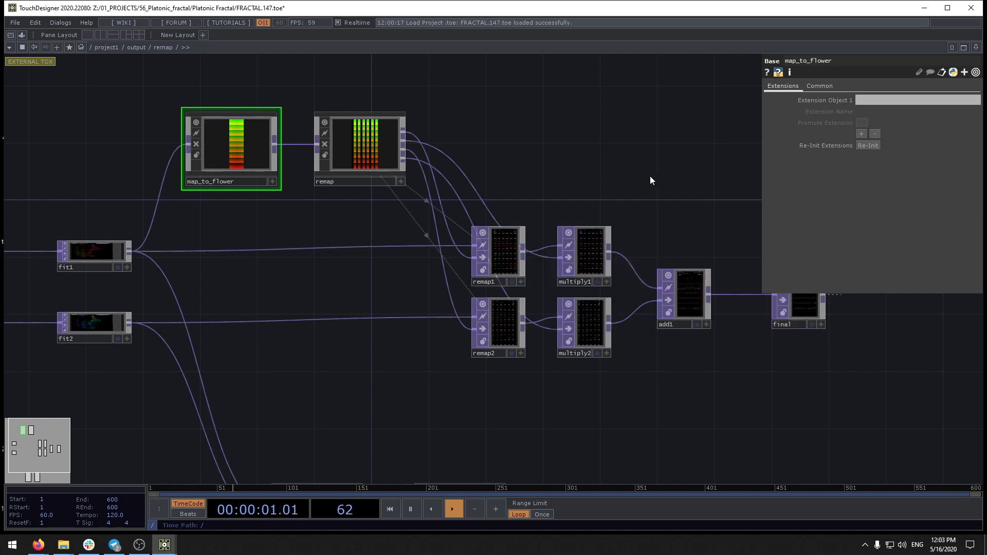
Step: Go up to the output network and check the children cook time of the artnet component
left_click_drag(632, 178, 433, 162)
key("u")
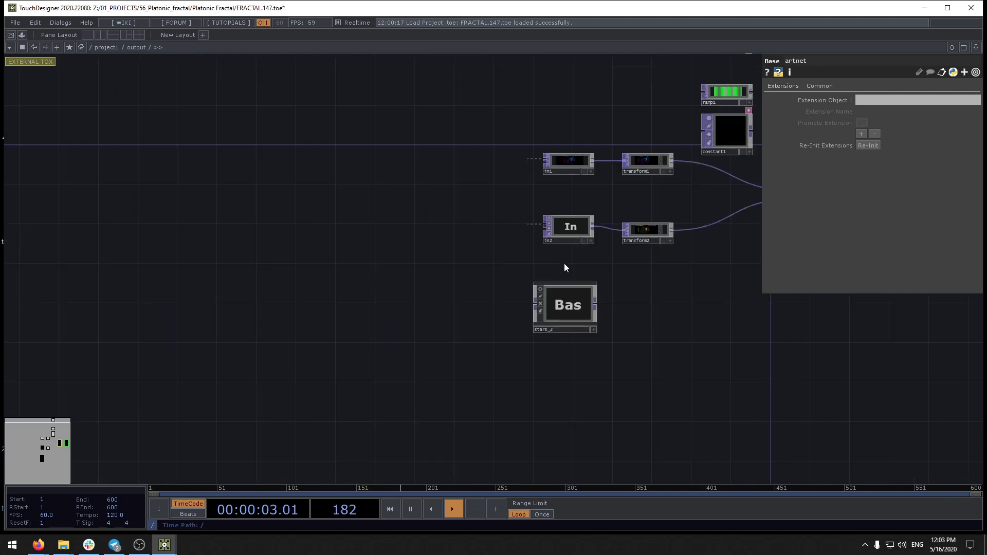
left_click_drag(751, 283, 490, 321)
middle_click(626, 249)
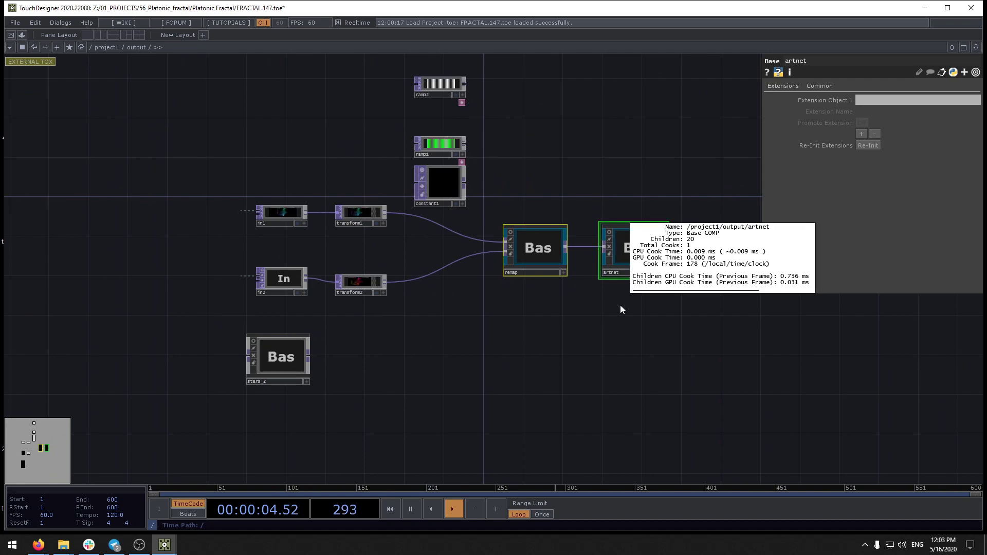
Step: Look over the network inside artnet, return to the output network and check artnet's info again
double_click(632, 245)
scroll(702, 299, "down", 5)
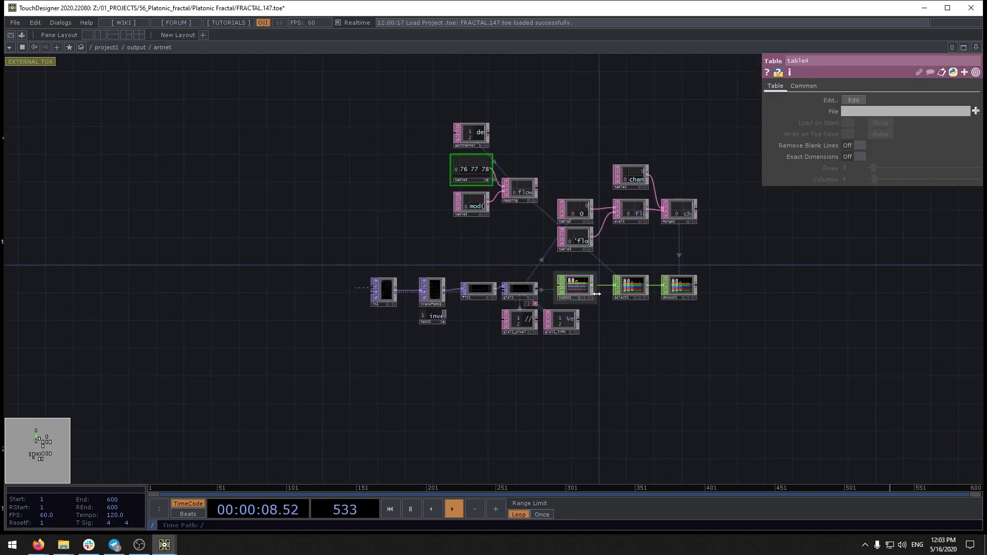
key("u")
middle_click(649, 259)
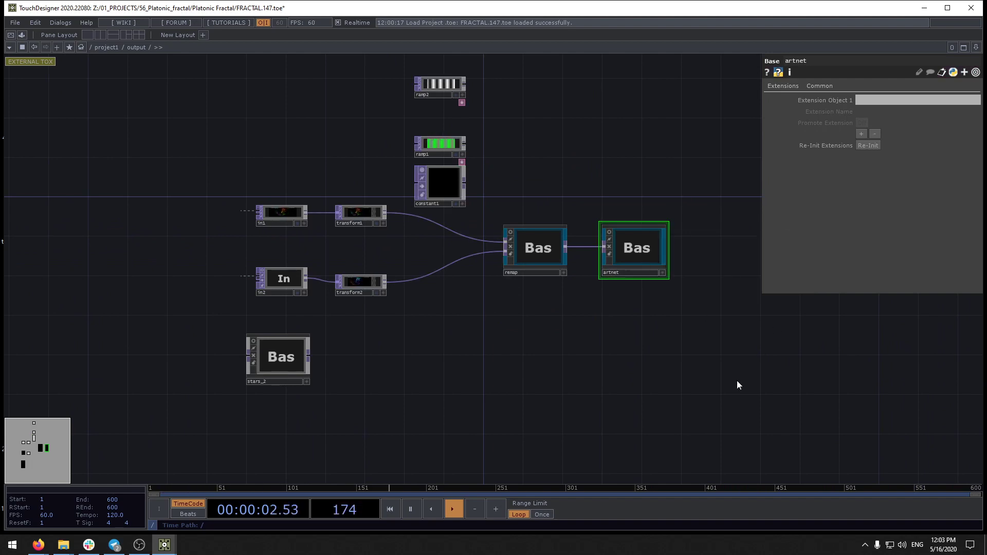
Step: Go up to the project1 network and inspect the realsense component's preview and the overall project layout
key("u")
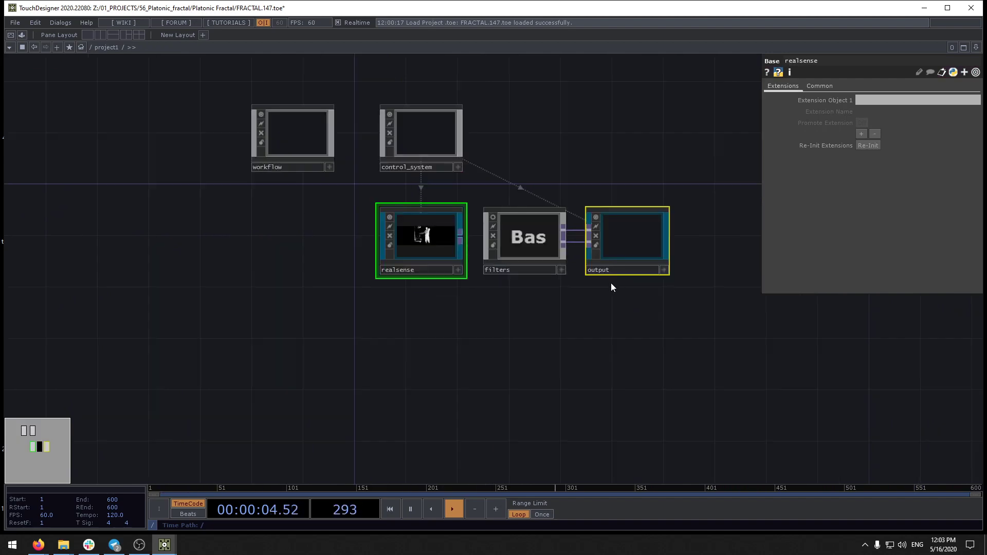
key("h")
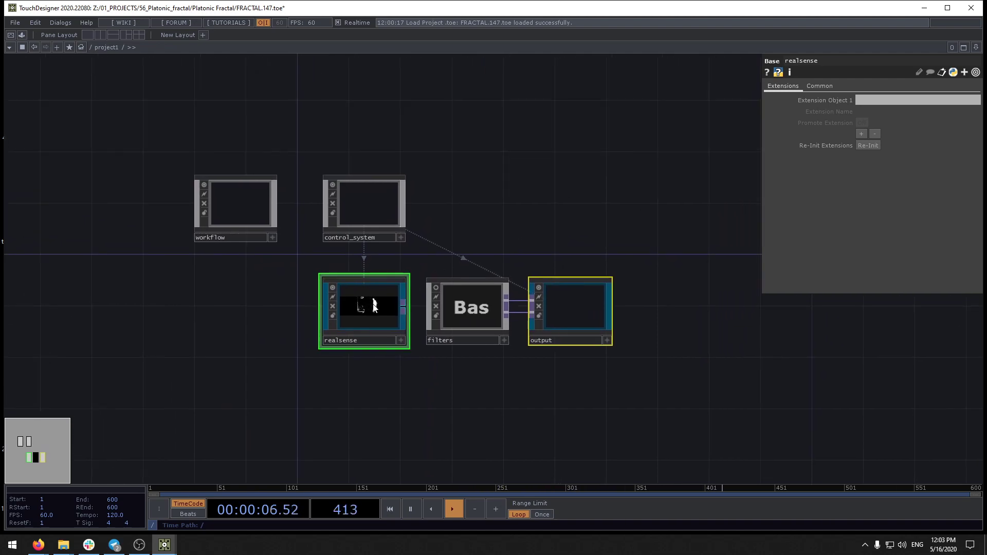
scroll(380, 332, "up", 6)
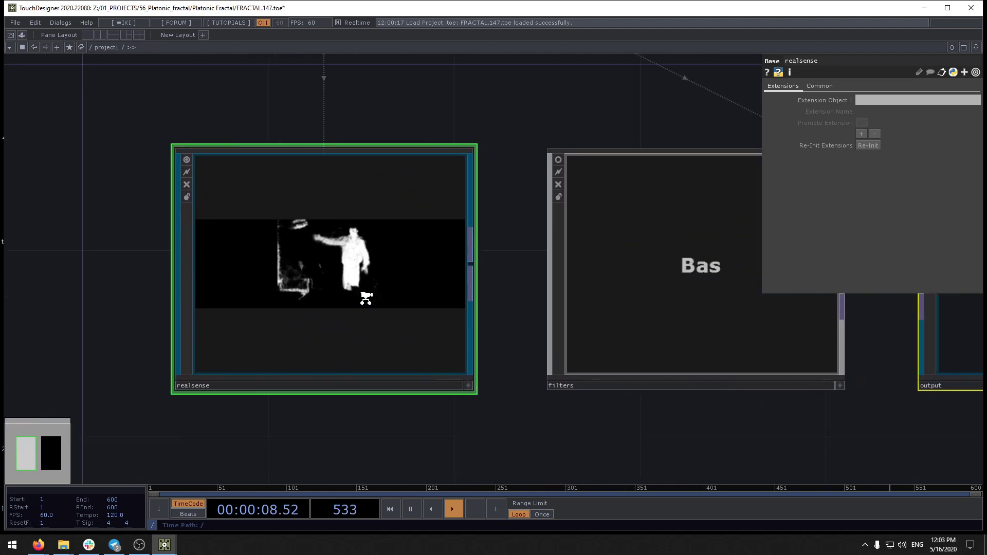
scroll(468, 144, "down", 6)
left_click_drag(447, 121, 454, 232)
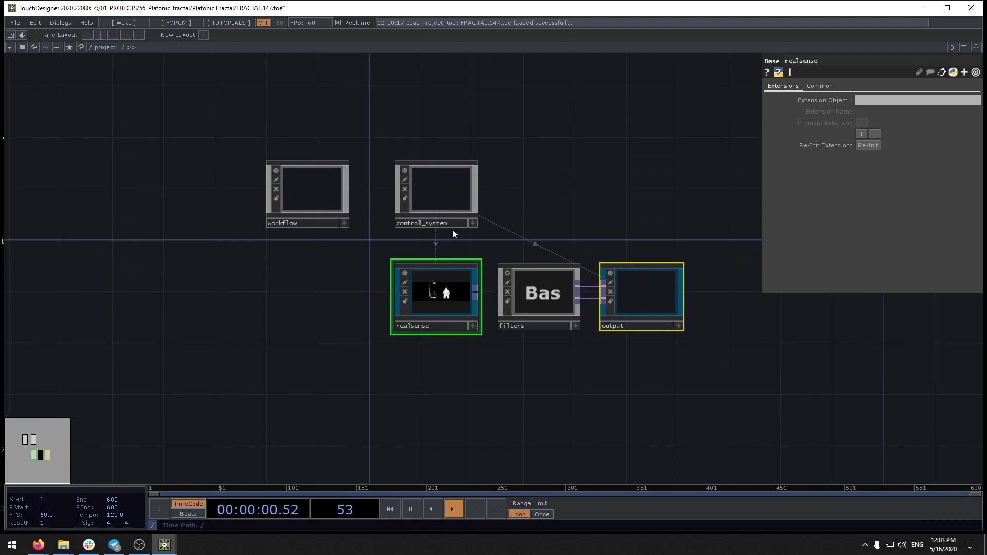
key("h")
Step: Quit the FRACTAL.147.toe project without saving and minimize the Platonic Fractal folder window
left_click(977, 9)
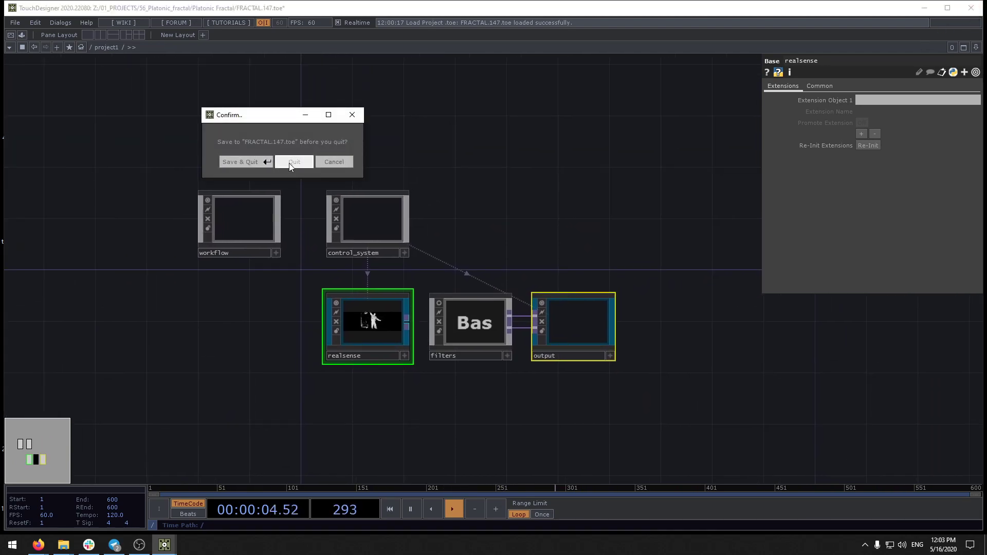
left_click(289, 163)
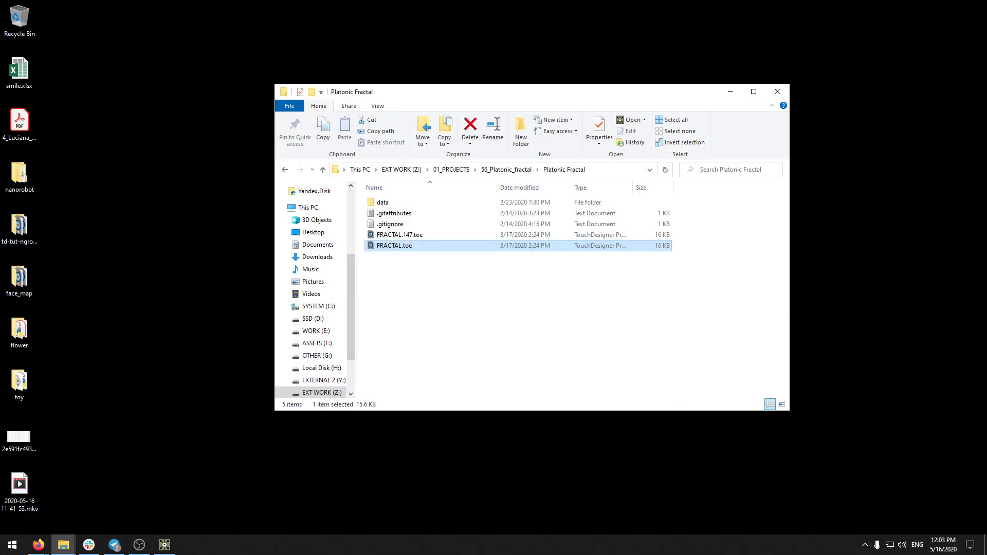
left_click(730, 92)
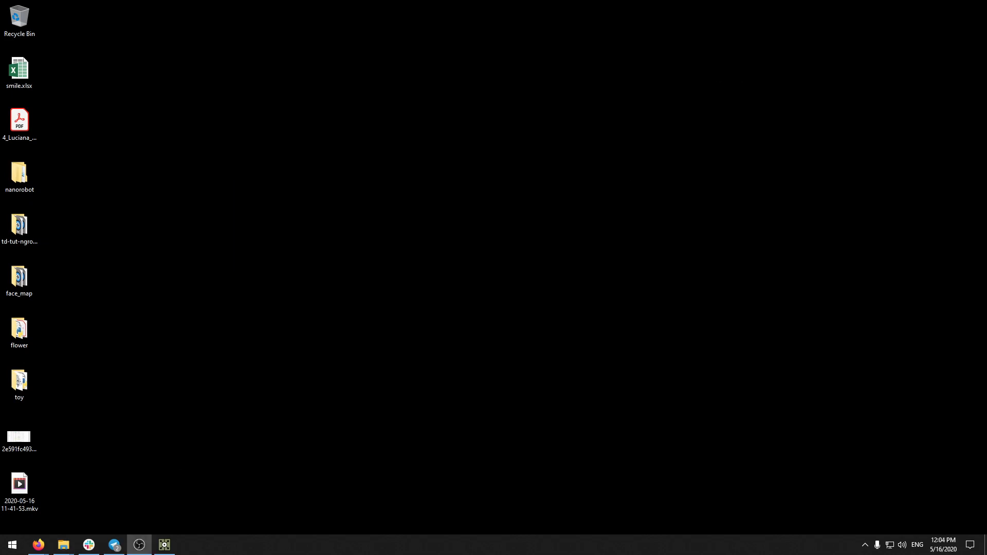
left_click_drag(455, 305, 457, 296)
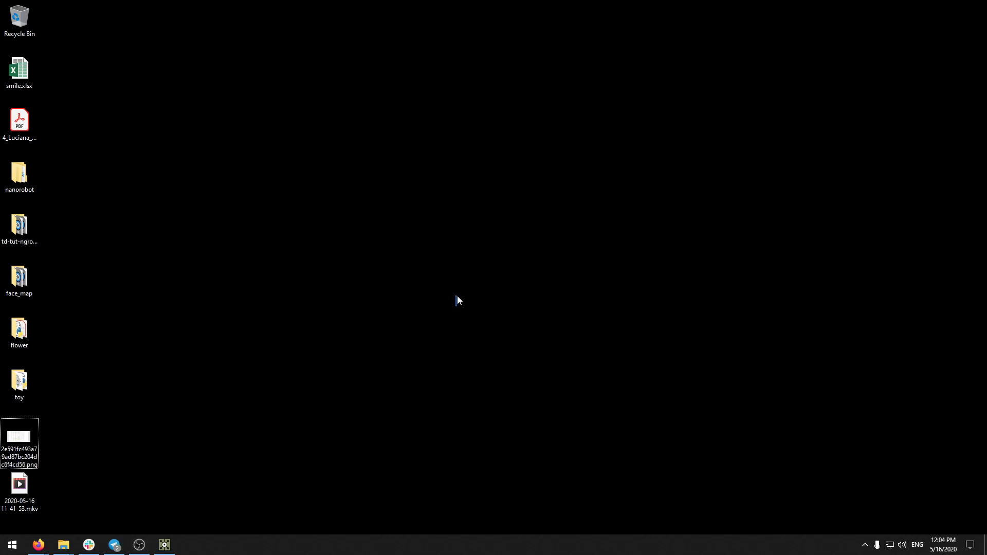
key("super")
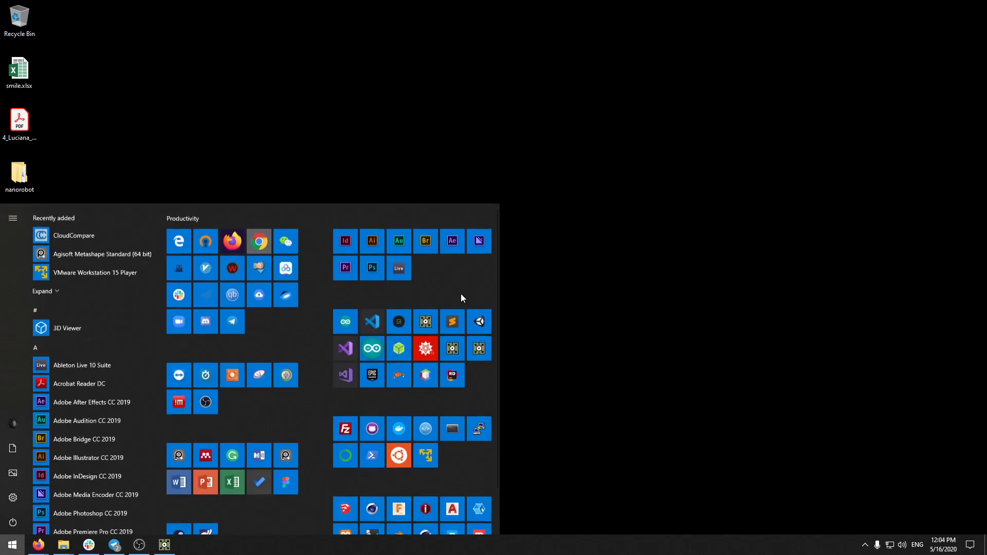
left_click(384, 161)
Step: Create a new folder named "2d compositing" on the desktop
right_click(472, 249)
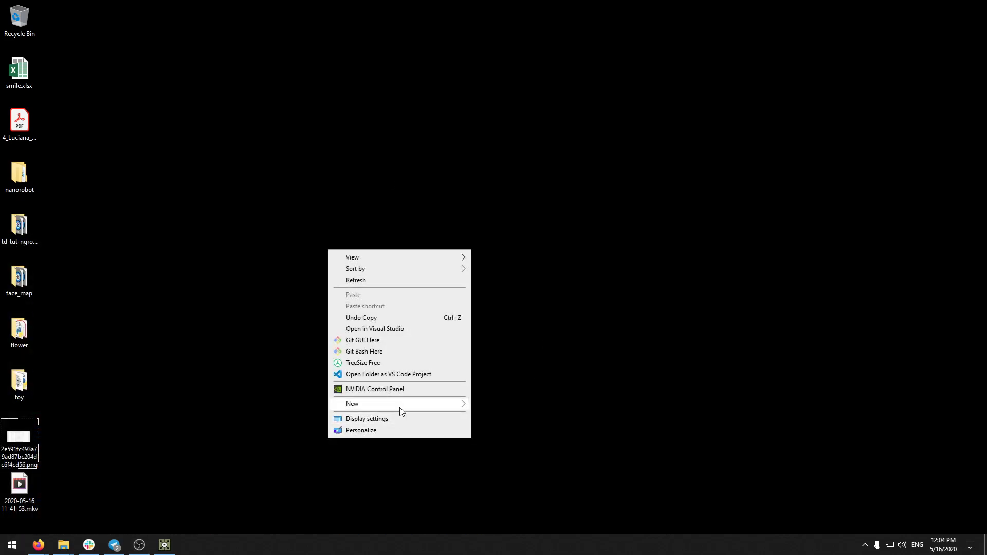
mouse_move(401, 409)
left_click(612, 405)
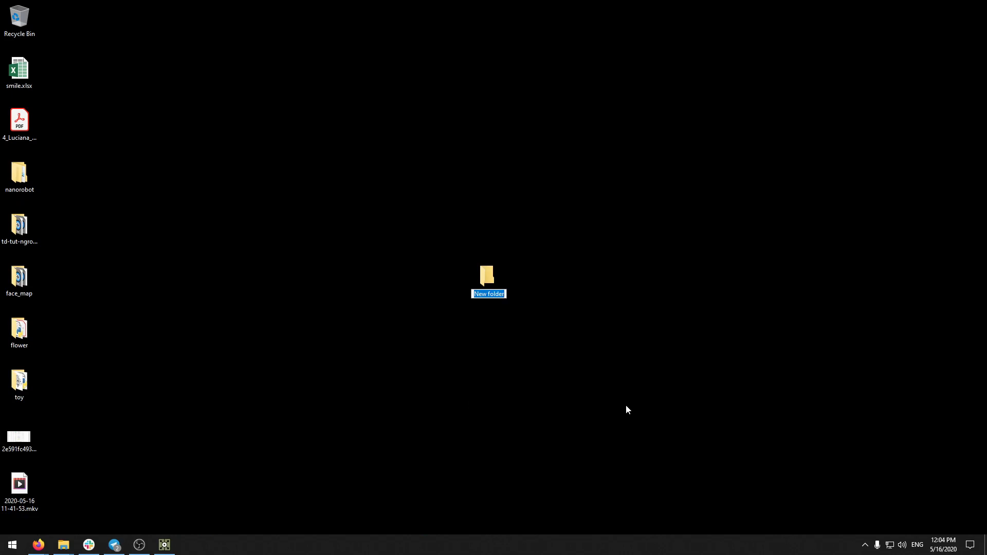
type("2d compositing")
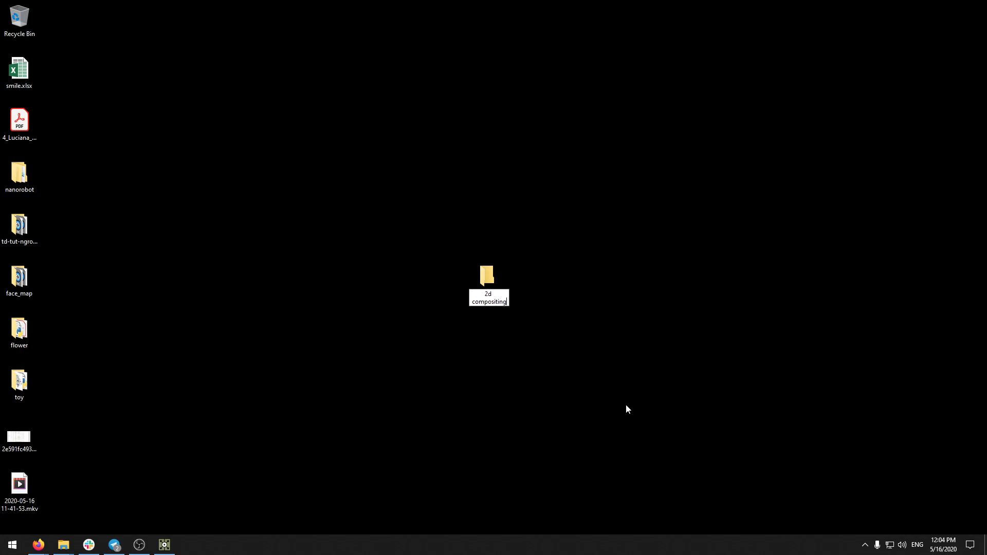
key("Return")
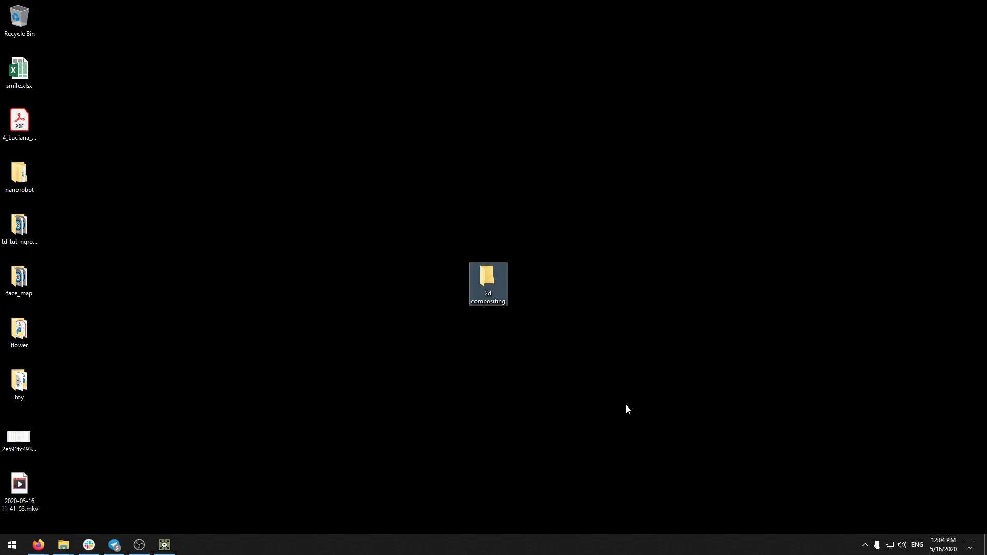
Step: Open the 2d compositing folder and create a subfolder named "data" in it
double_click(484, 278)
right_click(471, 262)
left_click(498, 215)
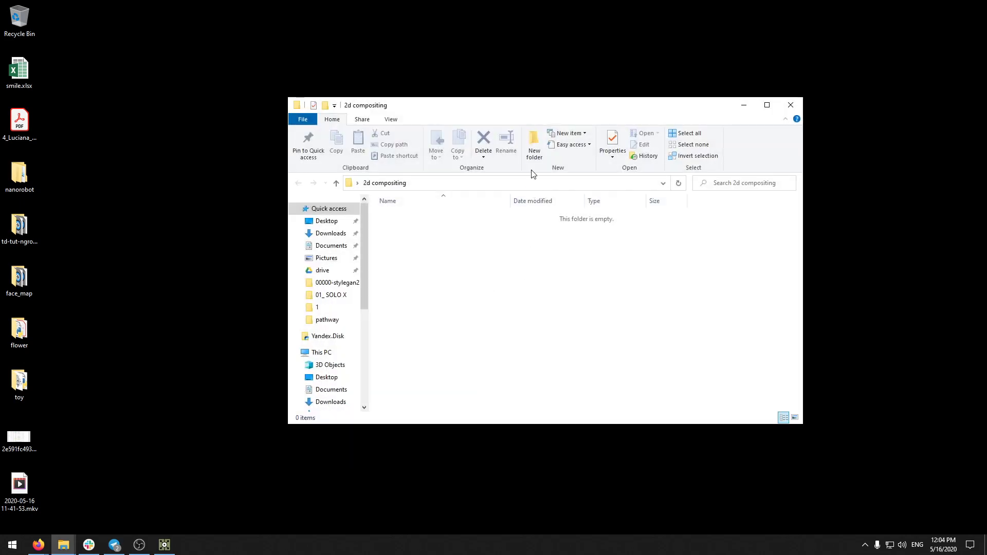
left_click(534, 149)
type("dat")
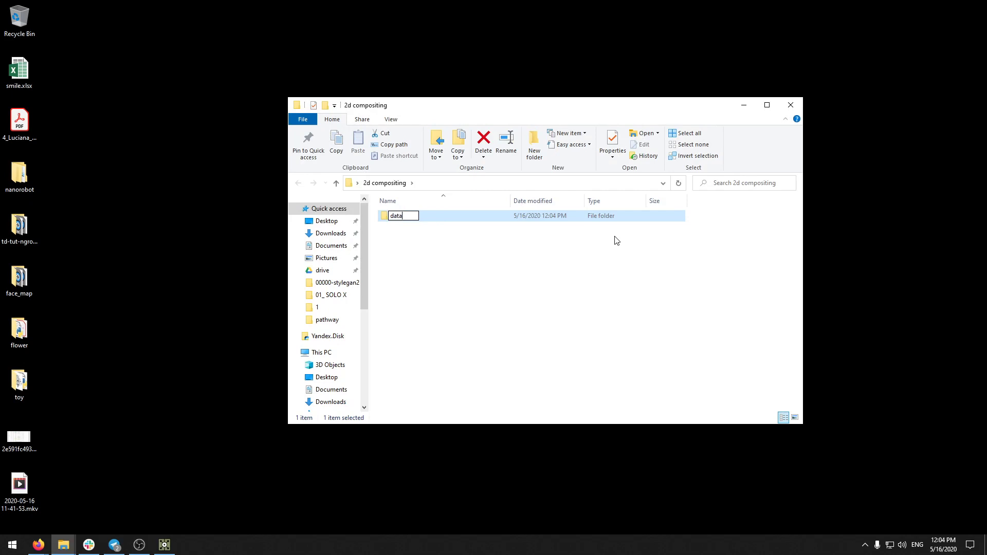
Step: Name the new folder inside 2d compositing "data" and open it
type("a")
key("Return")
key("Return")
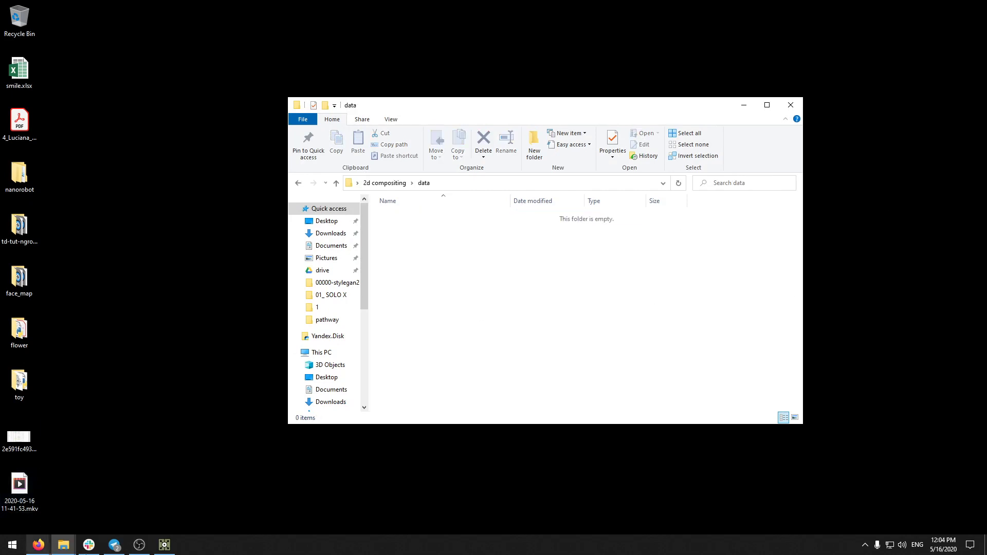
Step: Close the surplus Explorer windows, including EXT WORK (Z:), EXTERNAL 2 (Y:), Downloads, 01 TouchDesigner, Platonic Fractal and Renaissance, keeping 2D composing and data
mouse_move(69, 547)
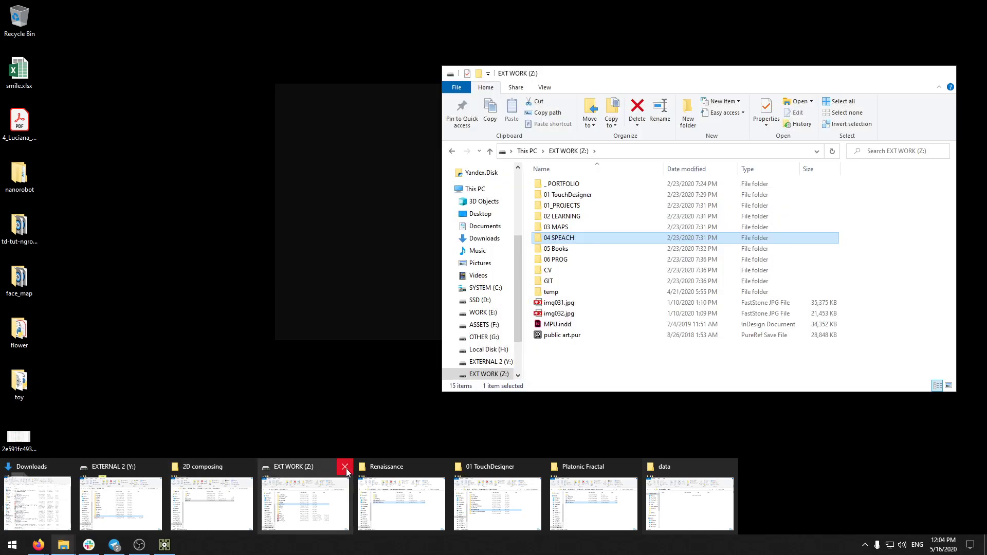
left_click(345, 467)
left_click(159, 467)
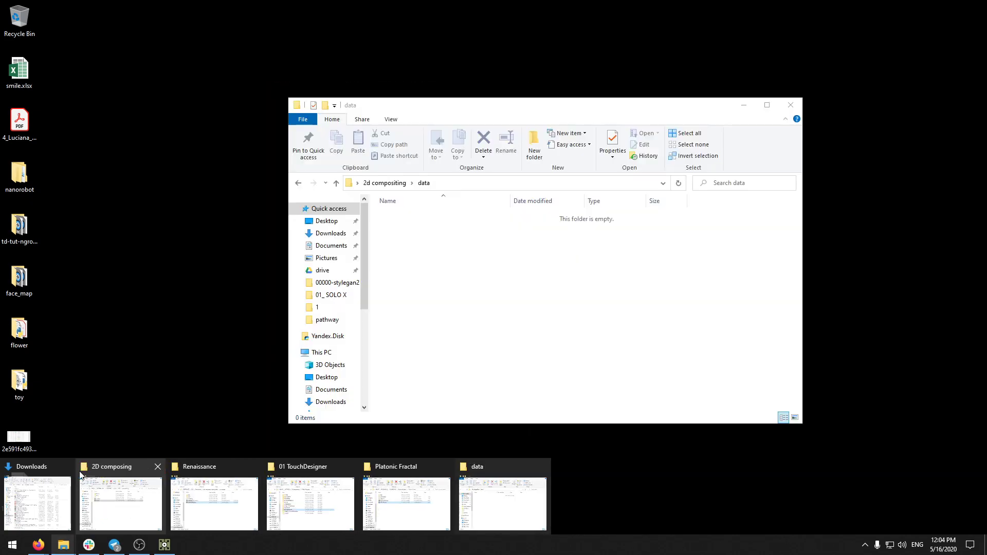
left_click(68, 466)
left_click(275, 467)
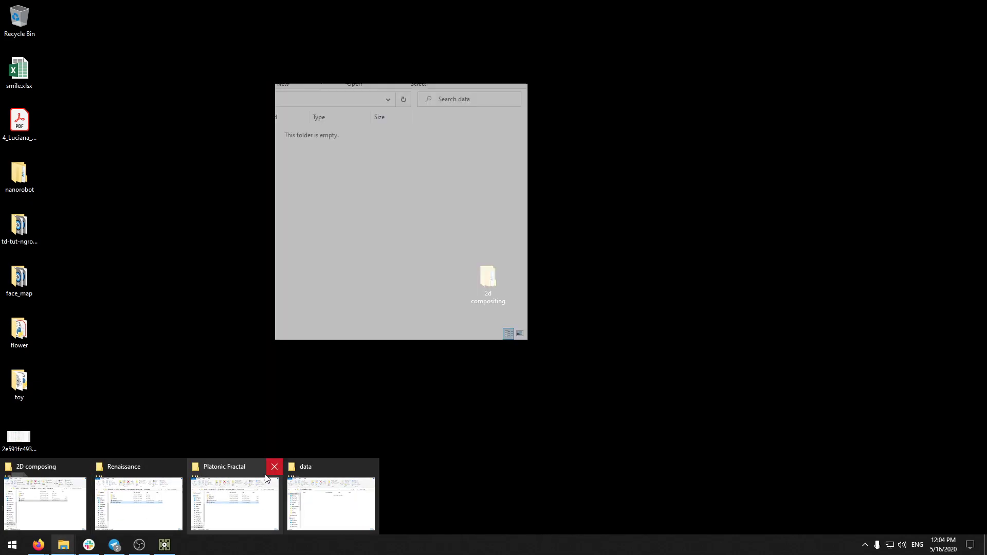
left_click(275, 467)
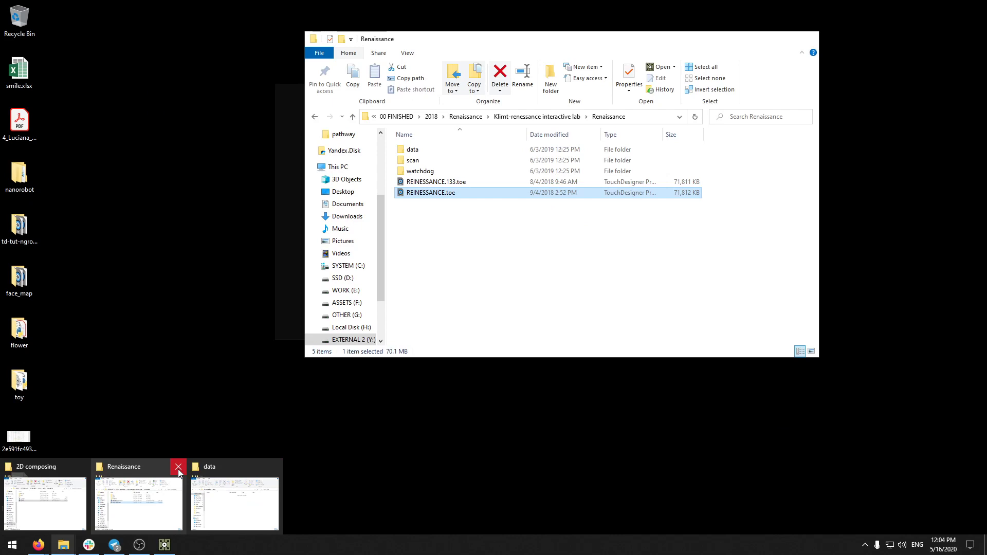
left_click(178, 467)
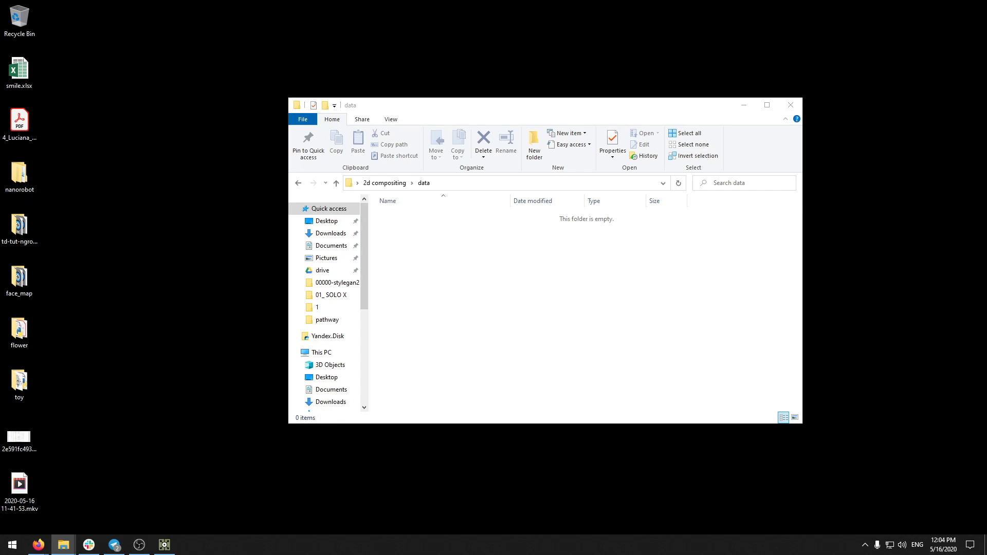
Step: Bring the img and video folders into the empty data folder
left_click_drag(986, 329, 529, 329)
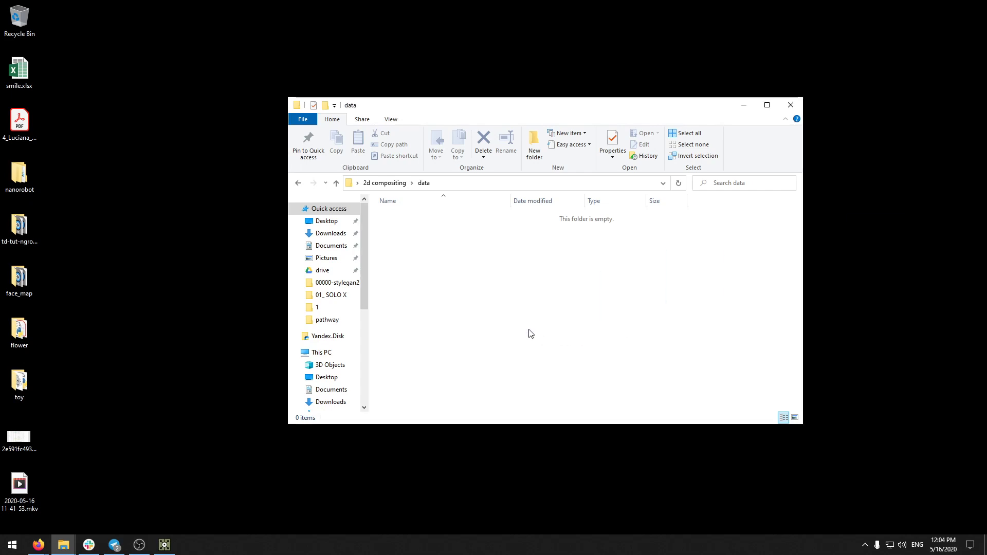
left_click_drag(527, 108, 482, 86)
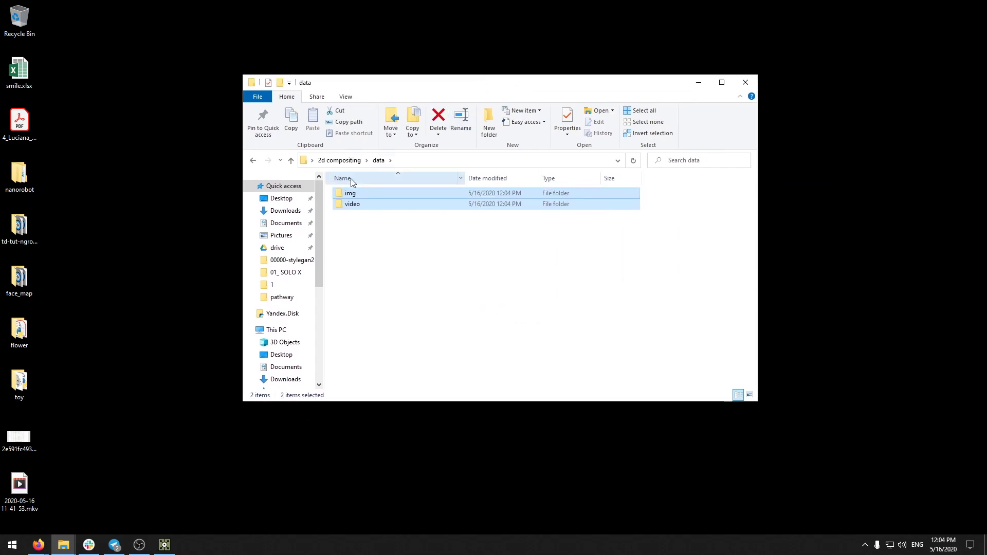
Step: Open the img folder and look through its pictures full screen, starting from adj_0.png, to review the available image layers
double_click(350, 194)
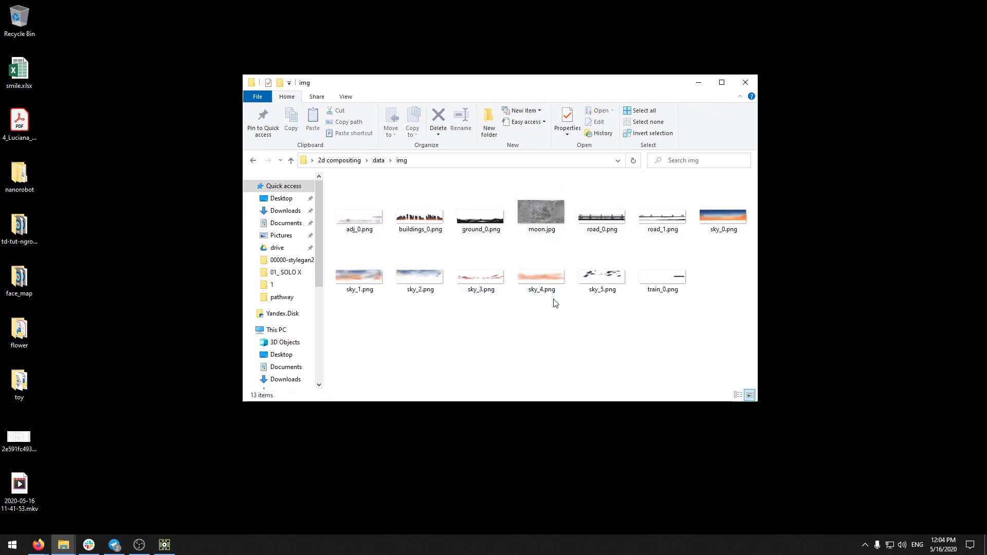
double_click(354, 220)
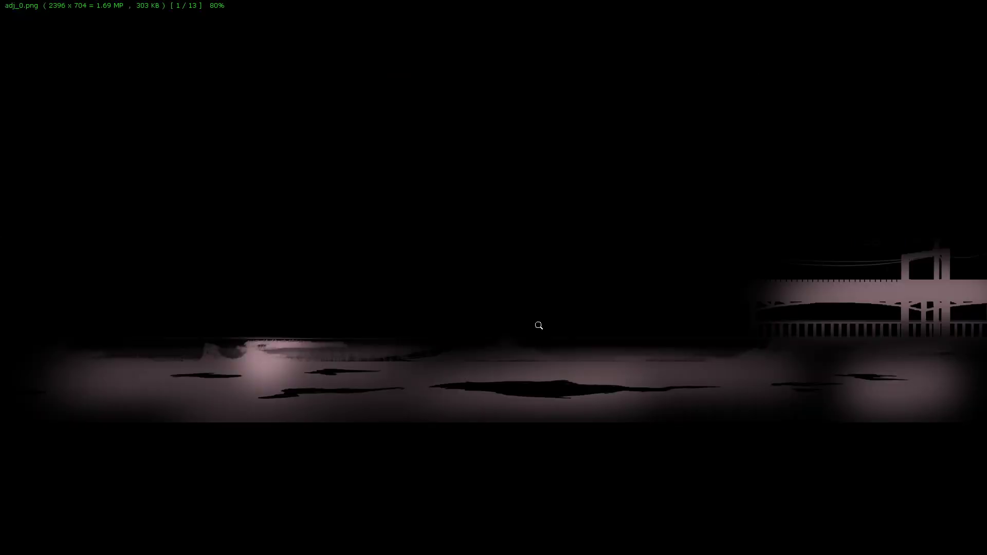
key("Right")
key("Right")
key("Right")
key("Right")
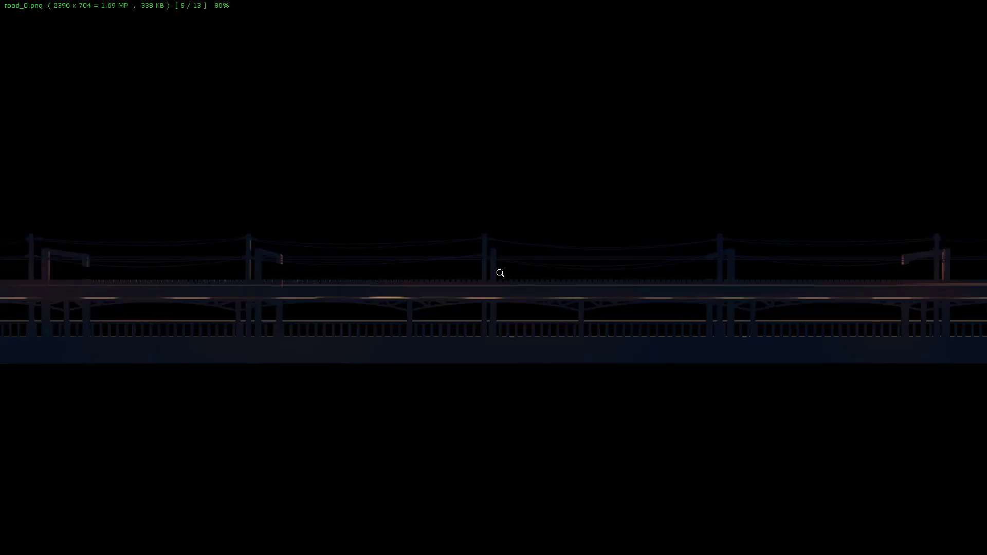
key("Right")
key("Right")
key("Right")
key("Right")
key("Right")
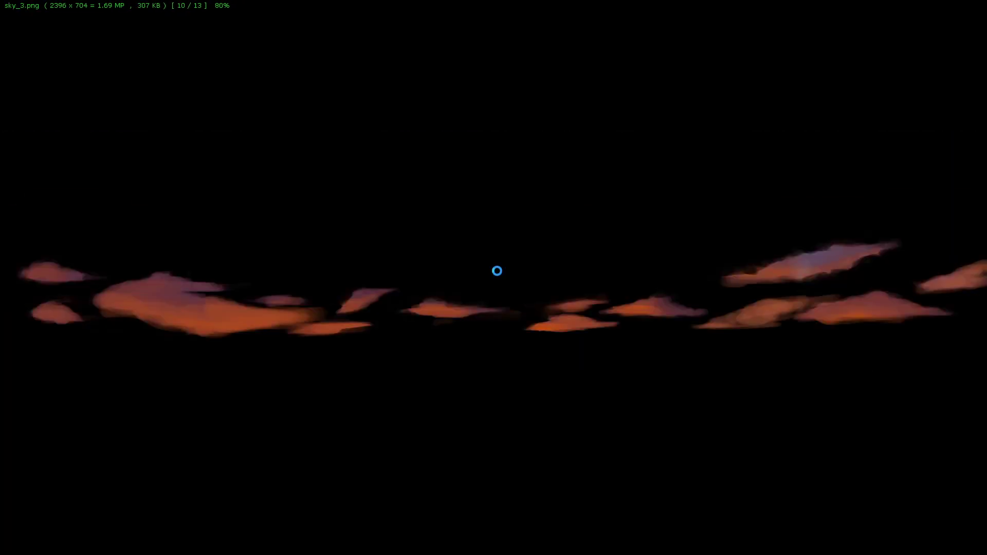
key("Right")
key("Right")
key("Right")
key("Left")
key("Left")
key("Left")
key("Left")
key("Left")
key("Left")
key("Left")
key("Left")
key("Left")
key("Left")
key("Left")
key("Left")
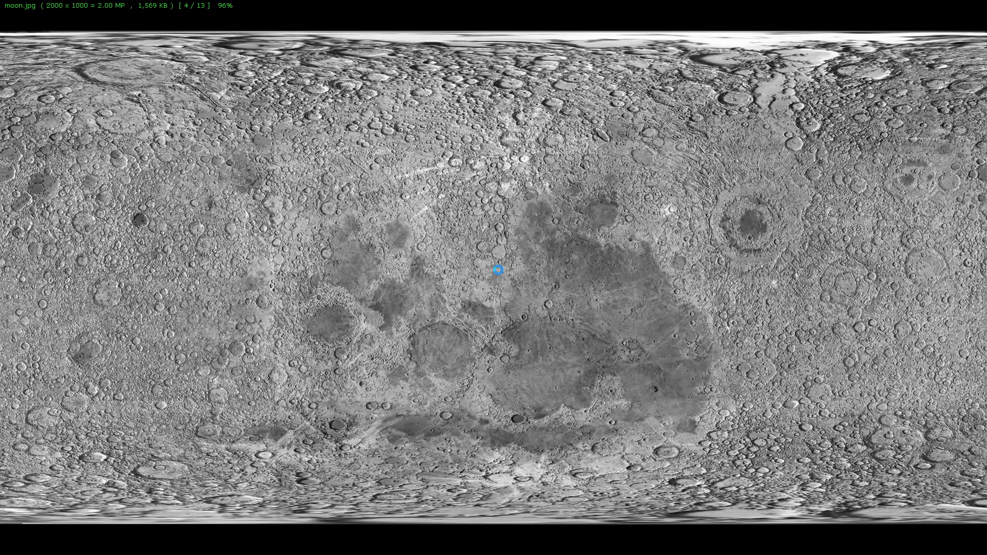
key("Escape")
Step: Check the clips in the video folder and return to the 2d compositing folder
left_click(291, 161)
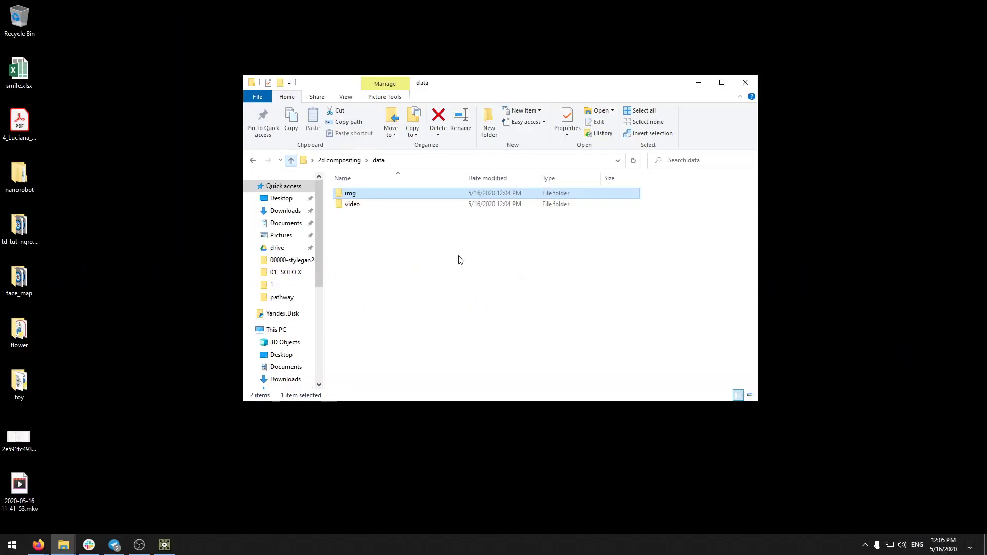
double_click(355, 204)
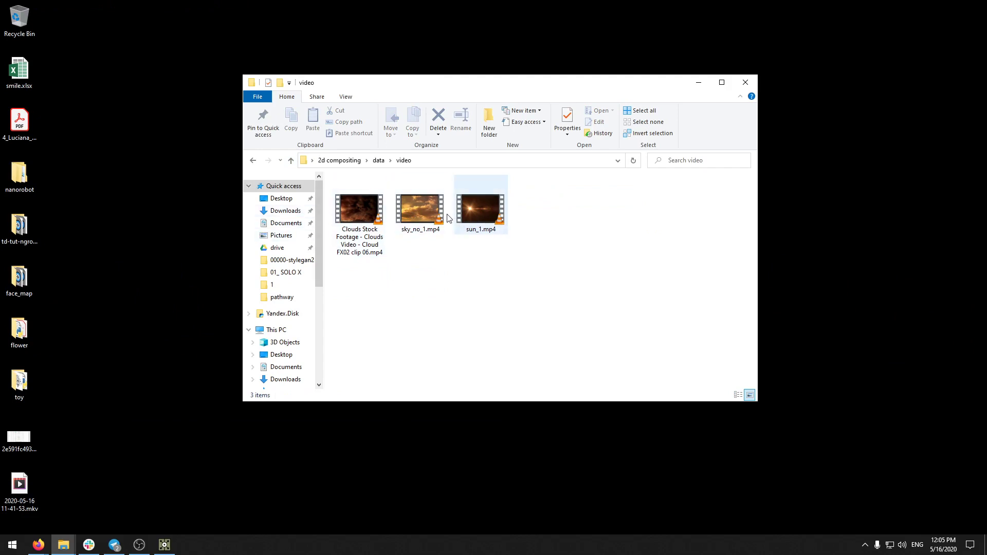
left_click(291, 161)
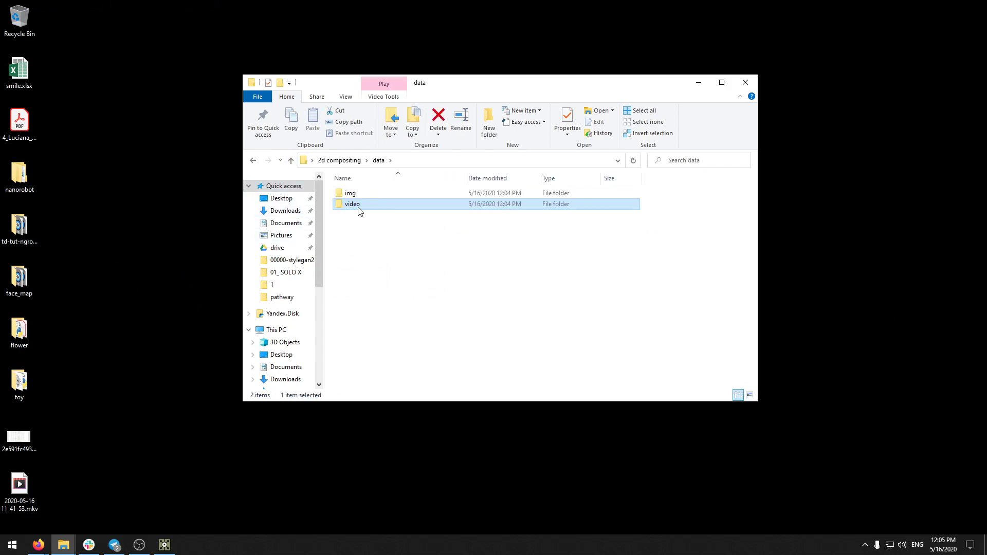
left_click(290, 161)
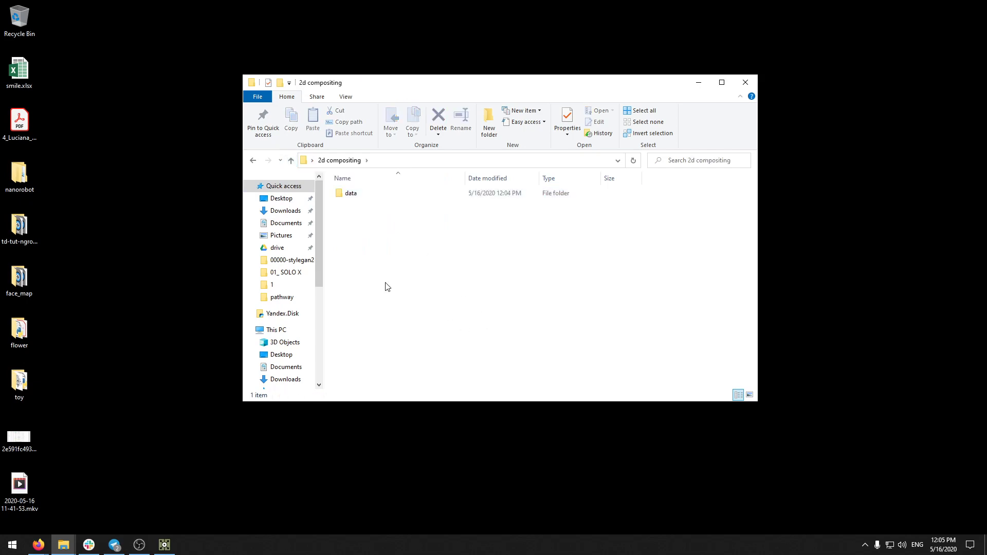
Step: Launch TouchDesigner
key("super")
left_click(430, 324)
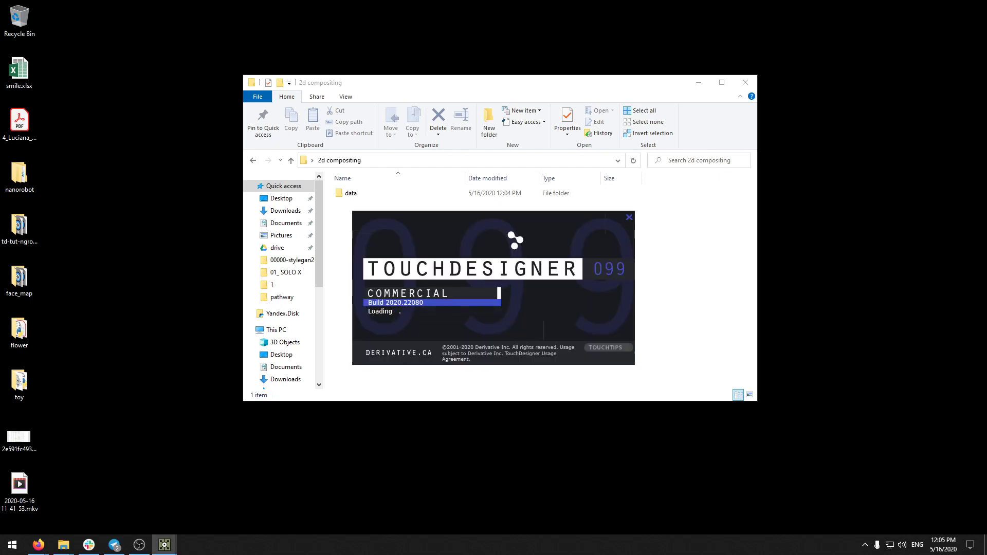
left_click(575, 317)
Step: Save the project as "2D compositing" in the 2d compositing folder on the Desktop
key("ctrl+s")
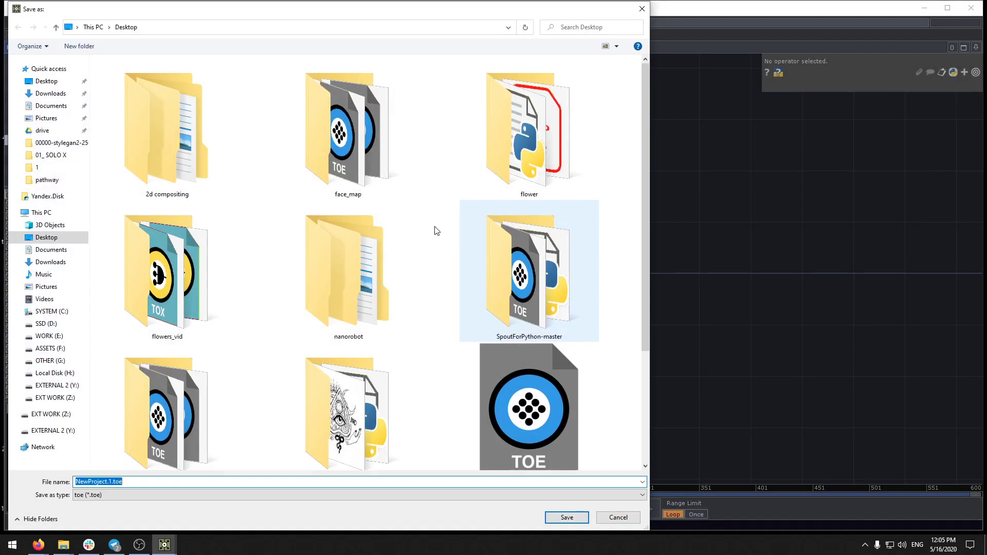
left_click(46, 81)
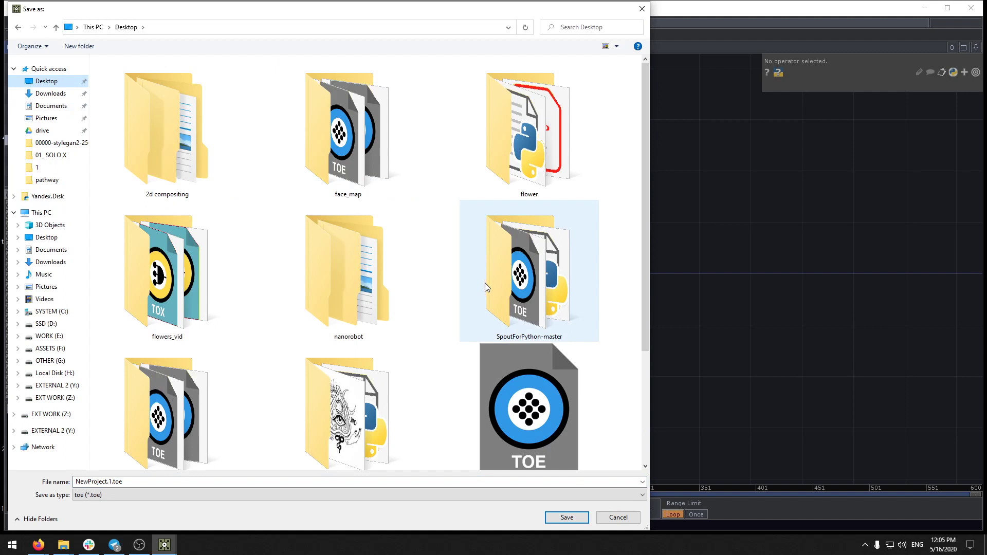
double_click(131, 119)
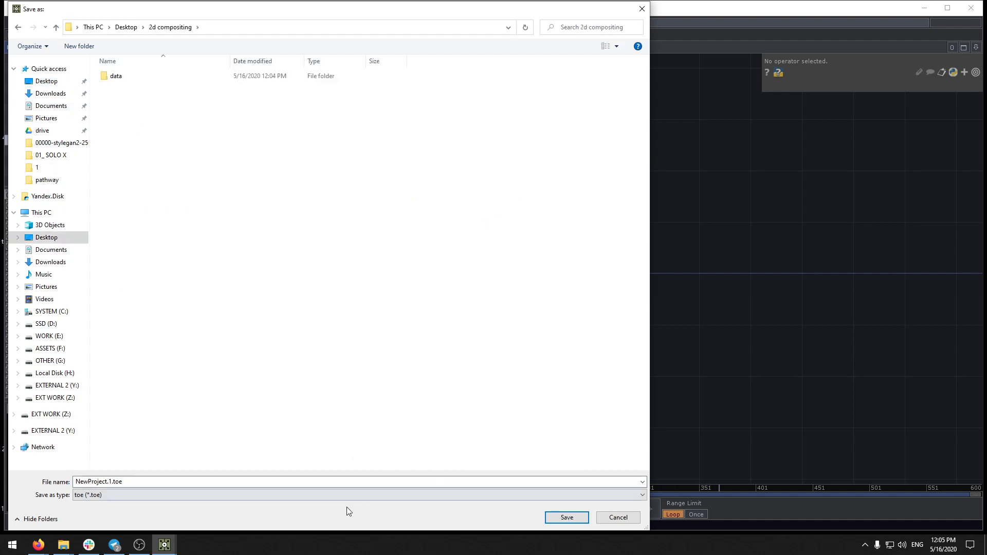
left_click(315, 479)
type("2D compositing")
left_click(564, 518)
Step: Add a Text DAT to the project1 network and name it TODO
left_click_drag(601, 331, 394, 364)
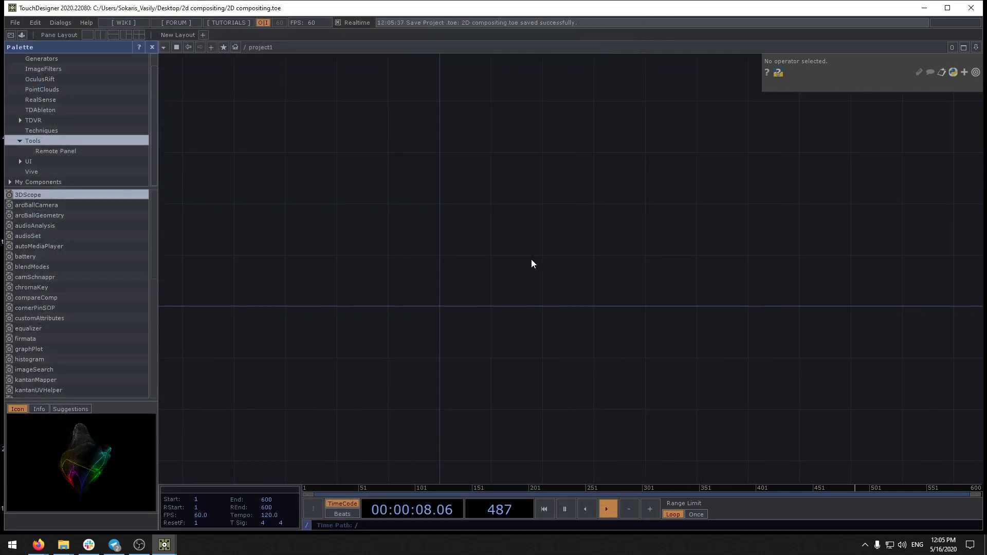
left_click_drag(530, 259, 568, 226)
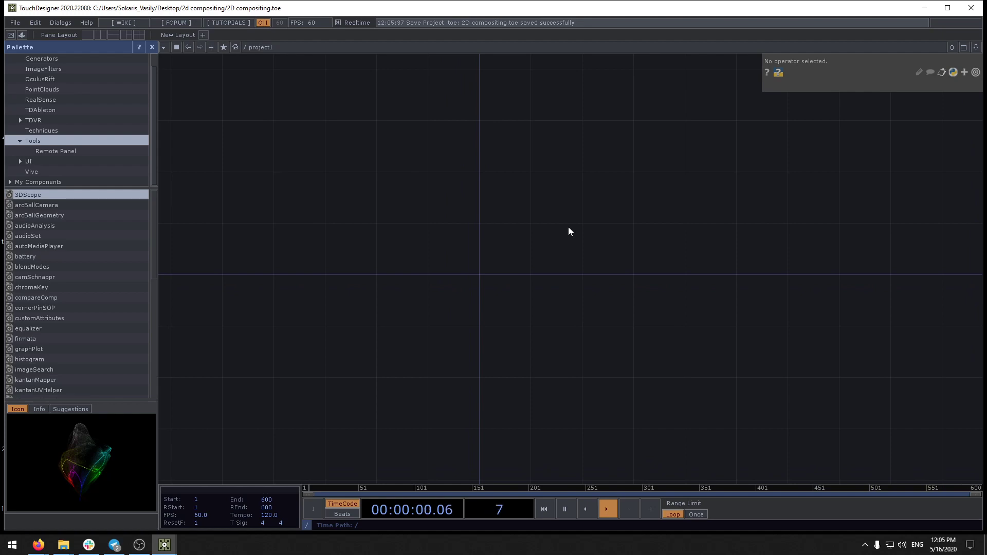
left_click_drag(532, 199, 589, 215)
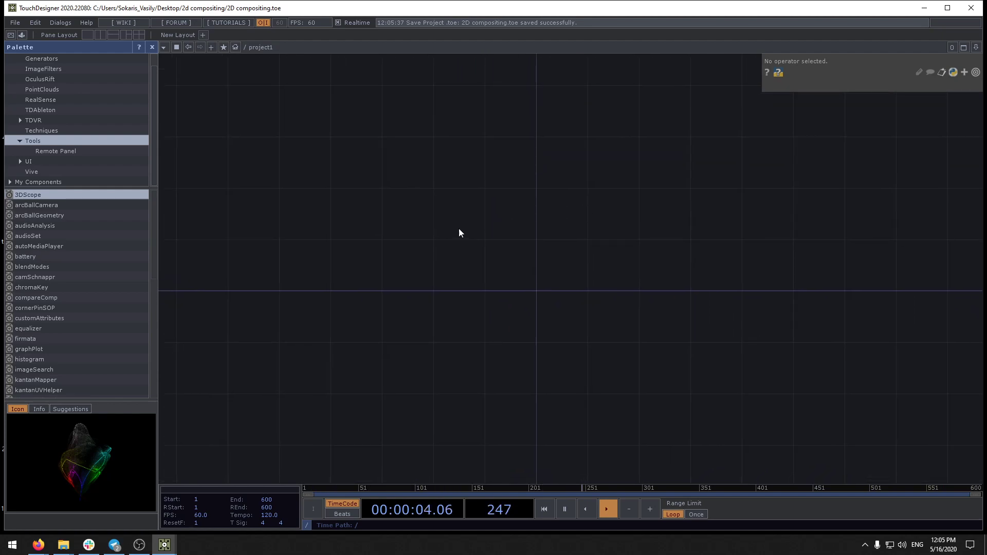
key("Tab")
left_click(444, 109)
left_click(433, 122)
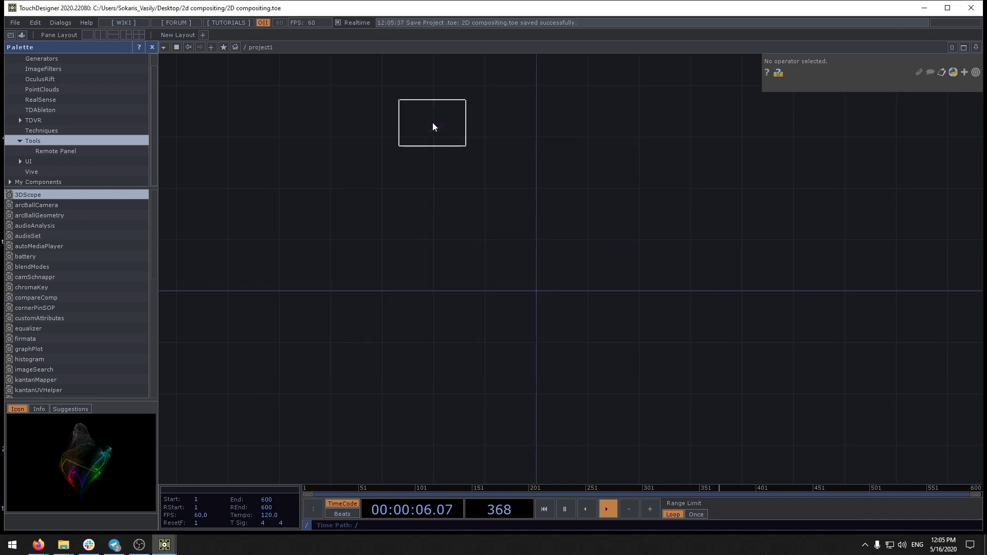
left_click(467, 250)
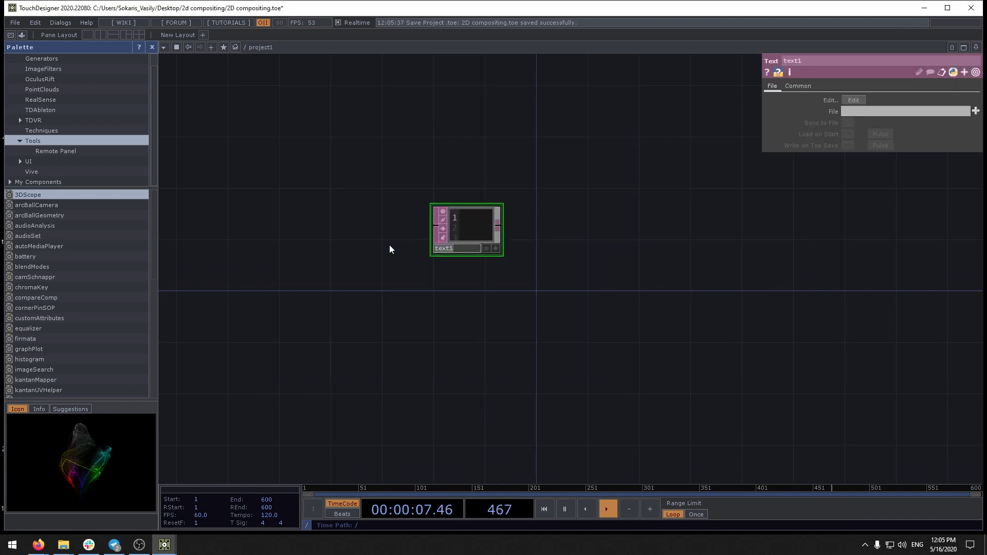
type("TODO")
key("Return")
Step: Write the heading "layers:" in the TODO text and start a dash list item on the line below
scroll(490, 277, "up", 3)
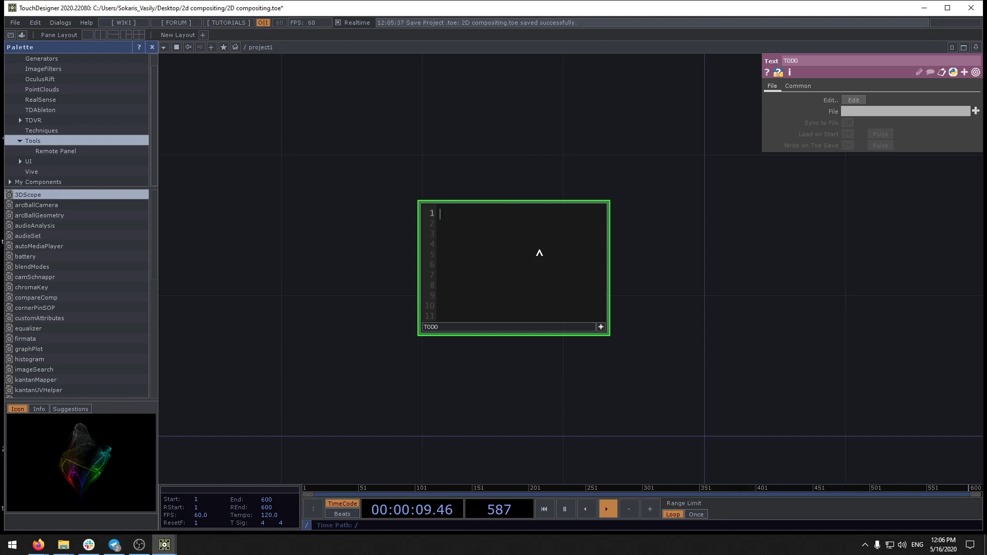
type("ayers:")
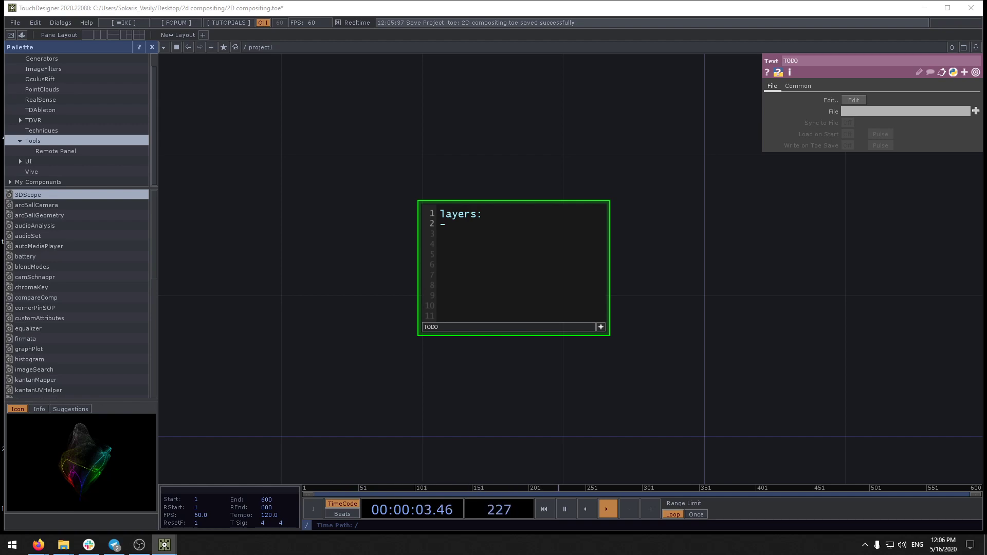
Step: Switch to Explorer, open the notes file "1" from the 2D composing folder in Sublime Text, and select all its text
key("alt+Tab")
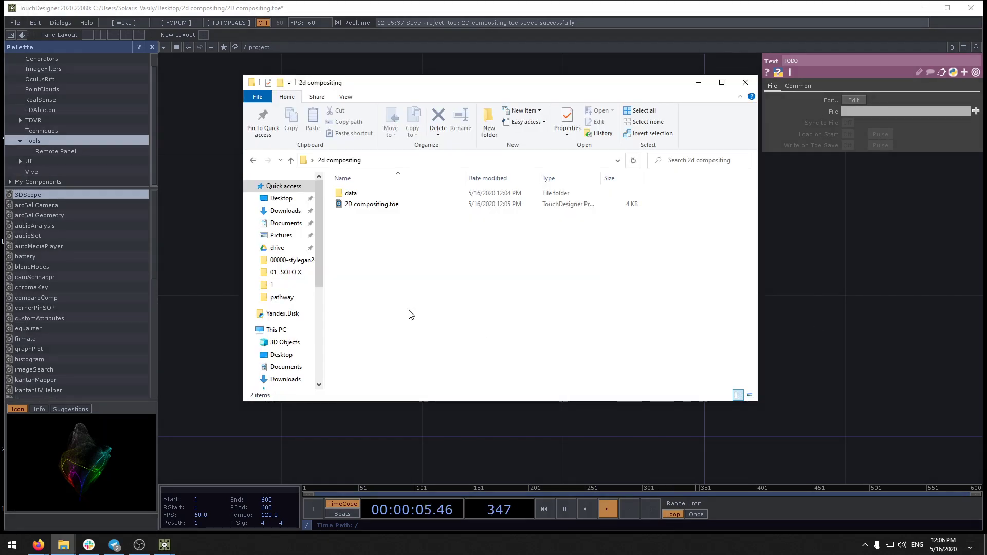
mouse_move(62, 549)
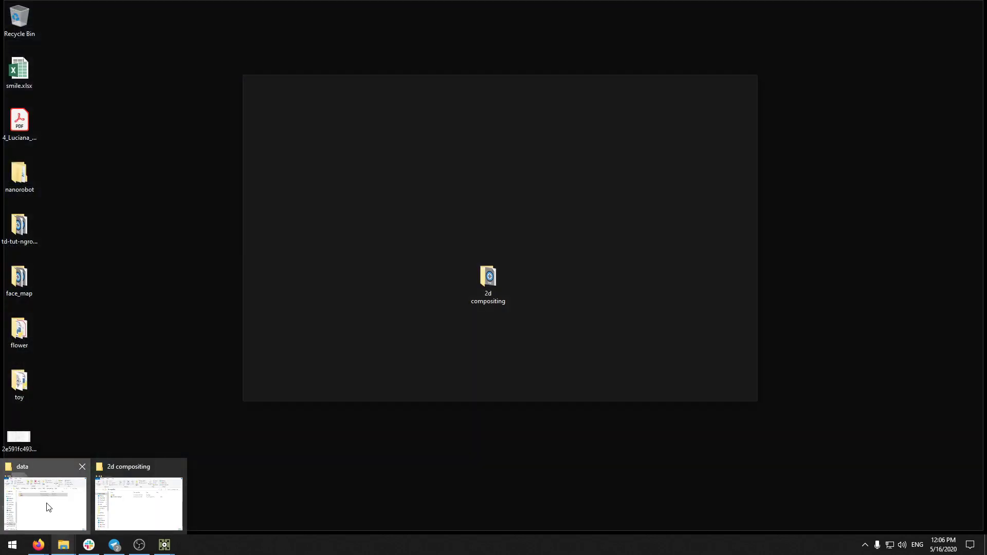
left_click(48, 507)
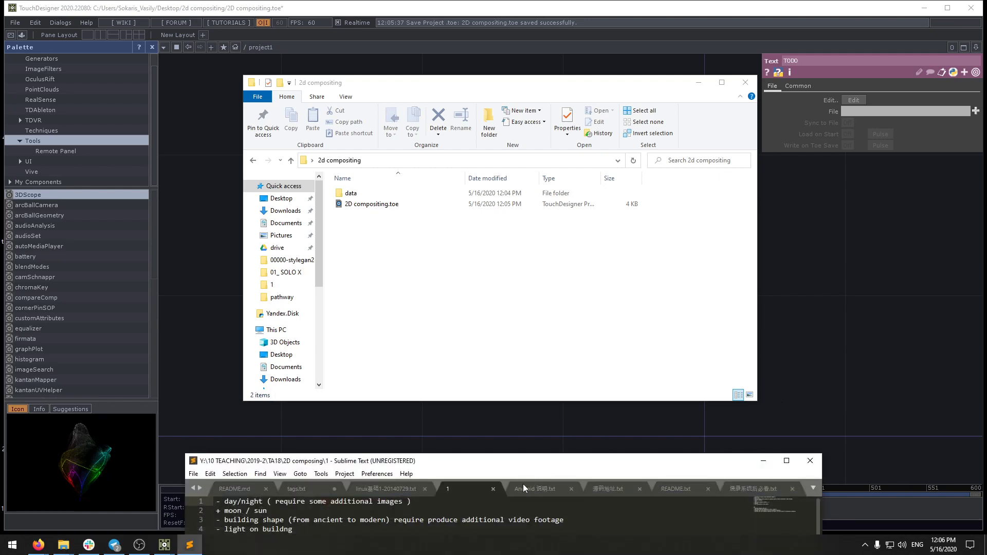
left_click_drag(501, 465, 986, 124)
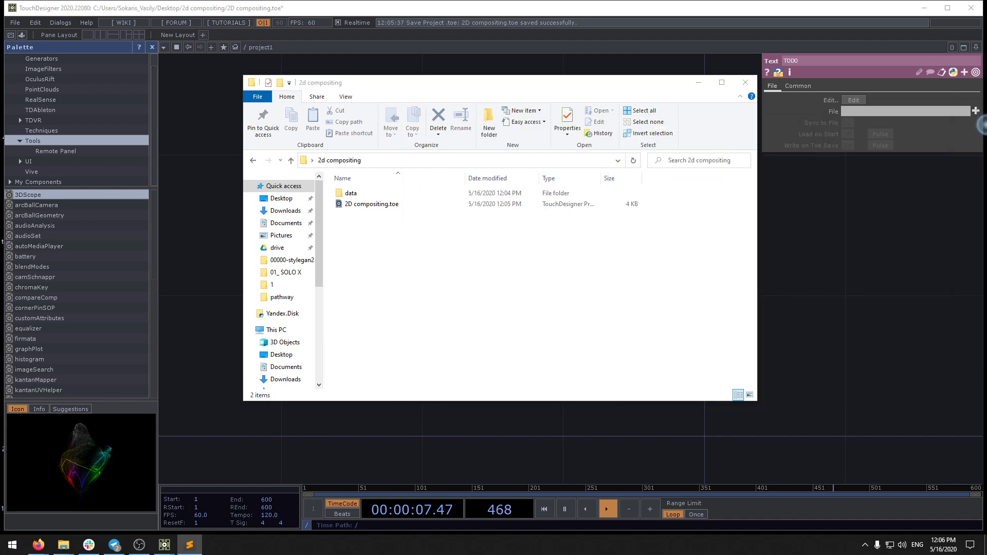
left_click_drag(986, 159, 575, 196)
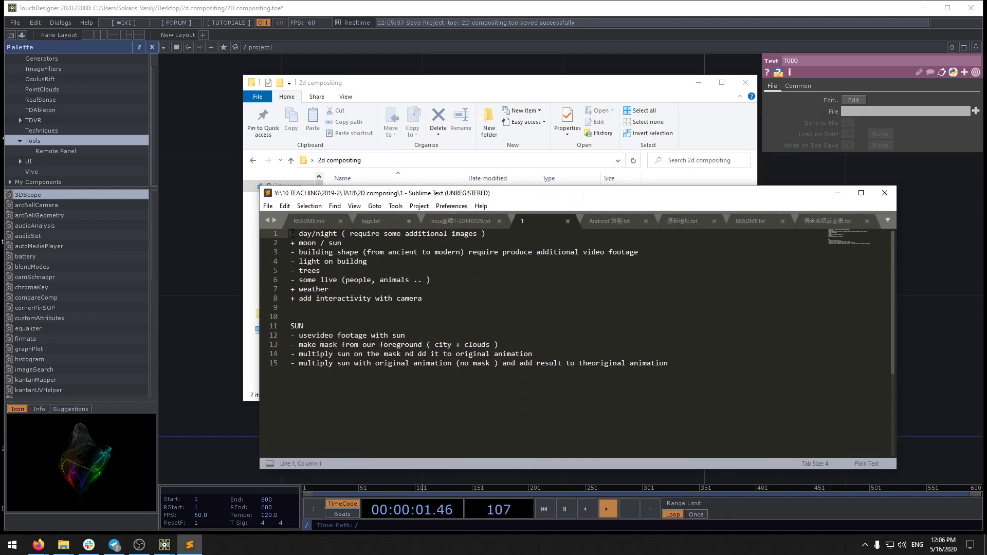
left_click_drag(290, 234, 761, 389)
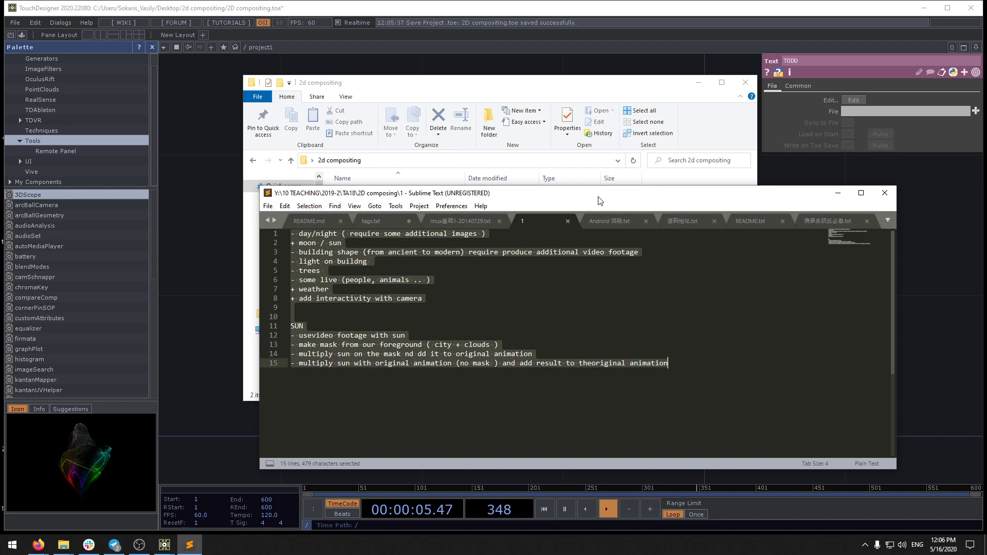
Step: Reposition the Sublime Text window and close the Android 说明.txt file
left_click_drag(598, 196, 671, 178)
left_click(720, 202)
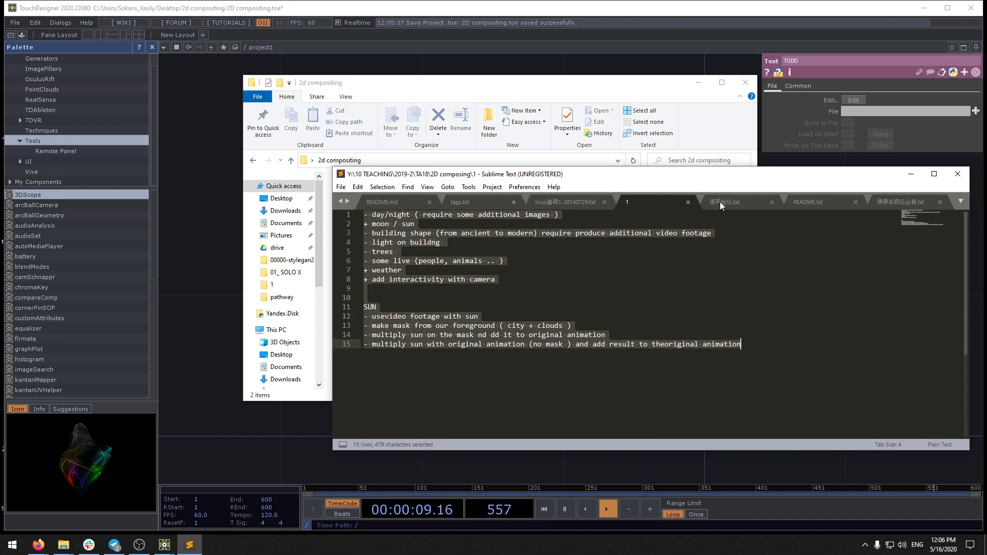
Step: Close every other open file in Sublime Text, discarding the changes to tags.txt, so only notes file "1" stays open
left_click(769, 202)
left_click(772, 202)
left_click(773, 202)
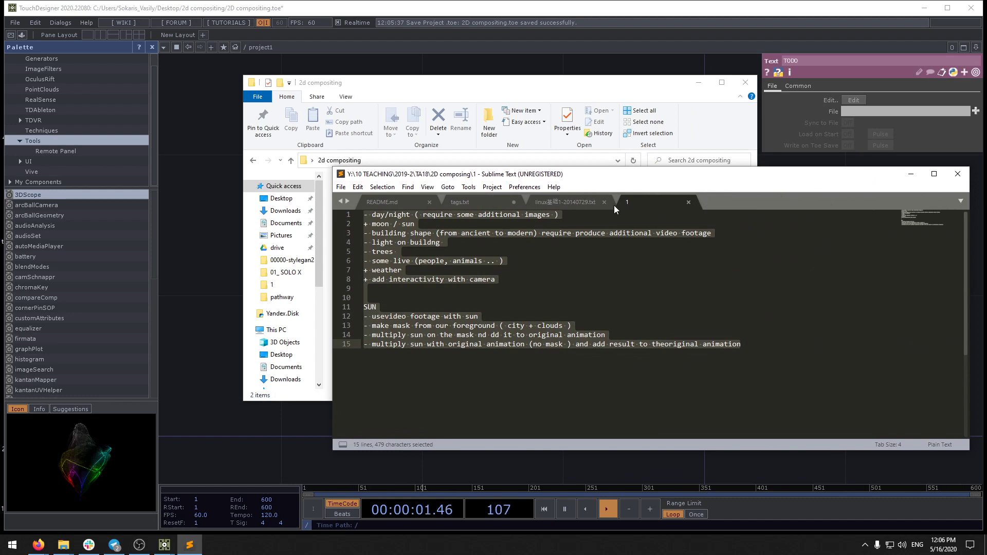
left_click(604, 202)
left_click(513, 202)
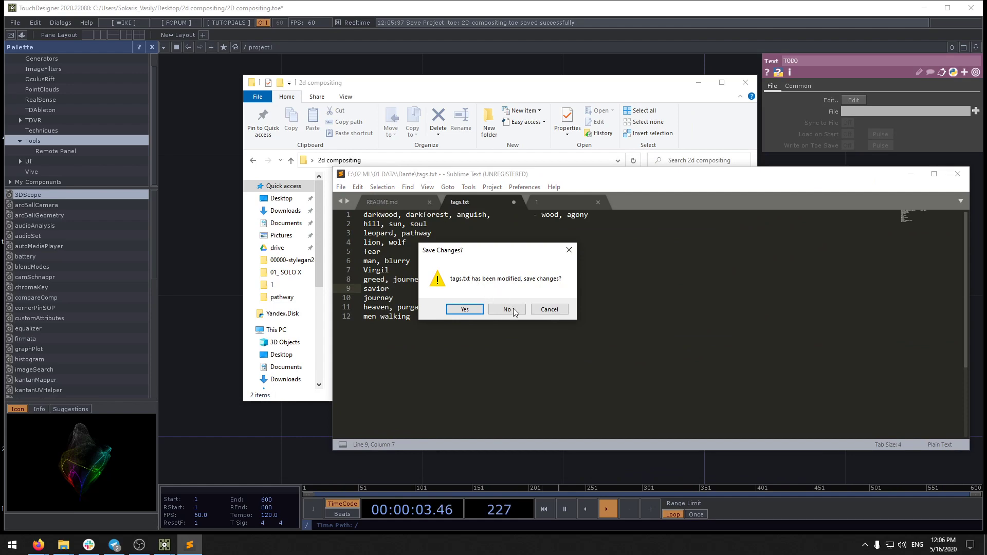
left_click(513, 309)
left_click(429, 202)
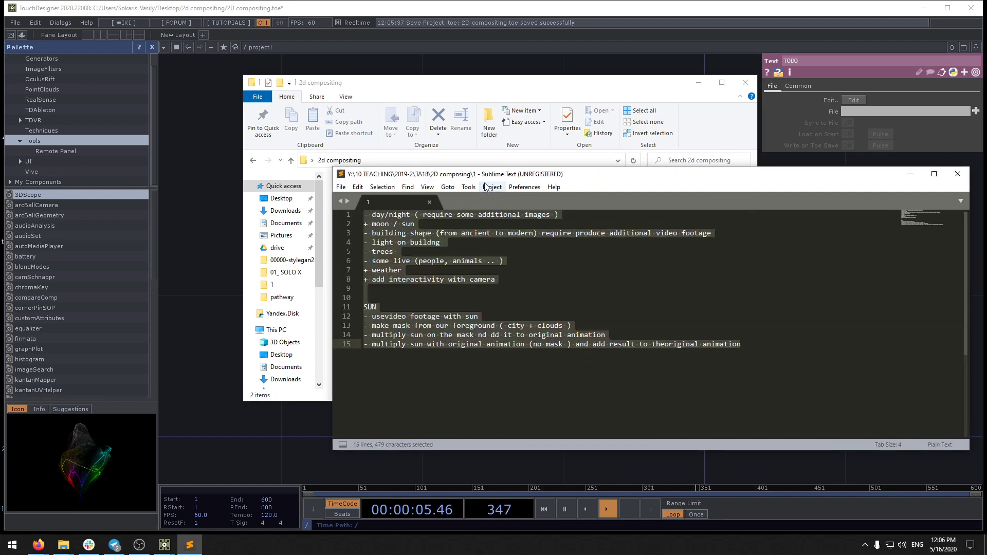
Step: Move the Sublime Text window clear of the TODO node and minimize the 2d compositing Explorer window
left_click(499, 262)
left_click_drag(491, 174, 809, 198)
left_click(698, 82)
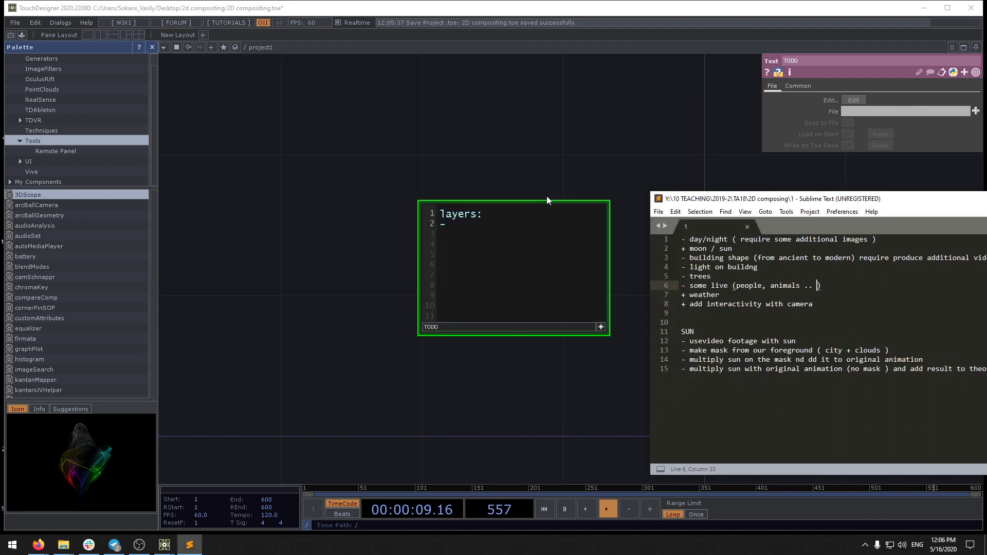
Step: In TouchDesigner, list "building", "bridge with train", "foreground" and "flowers" as dash items under "layers:" in the TODO text
left_click(489, 232)
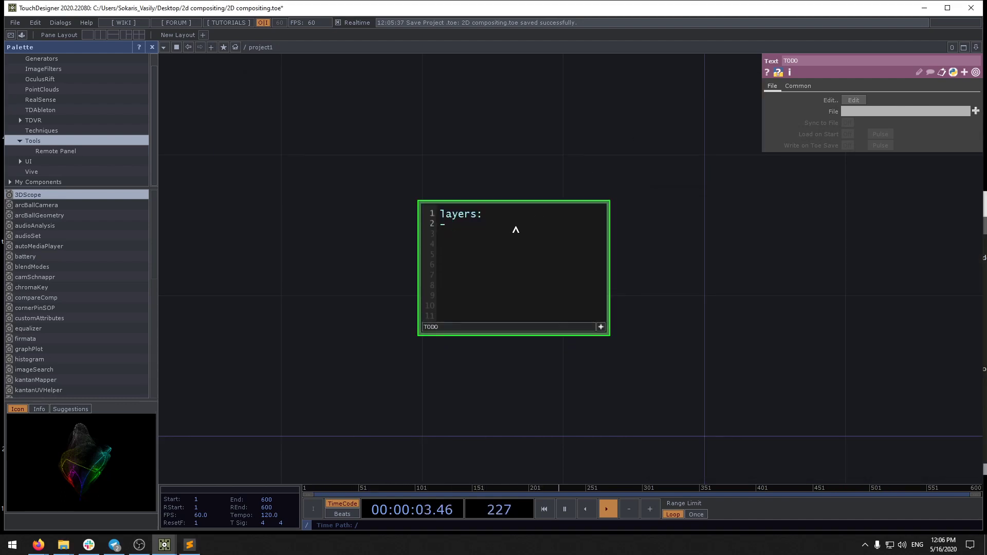
type("building")
key("Return")
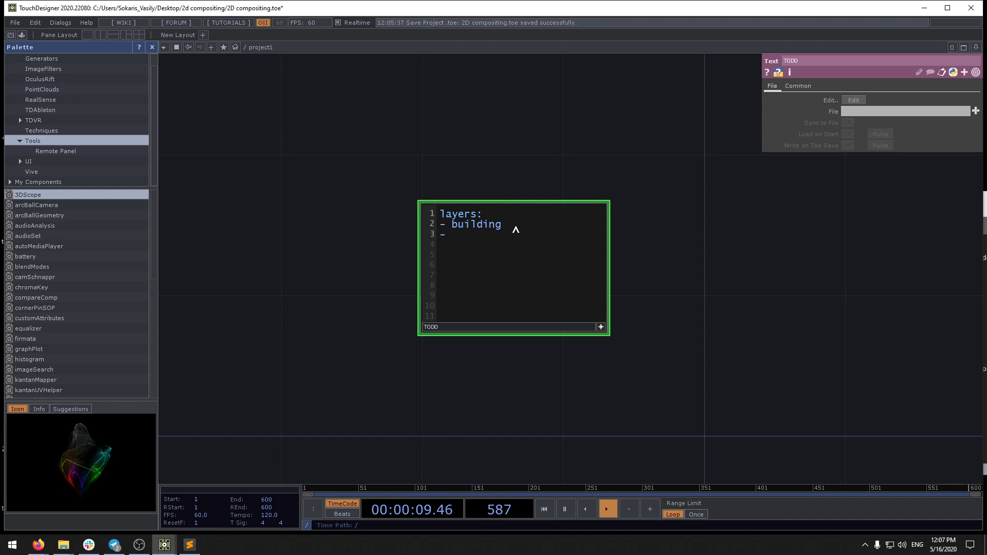
type("- bridge with train - ")
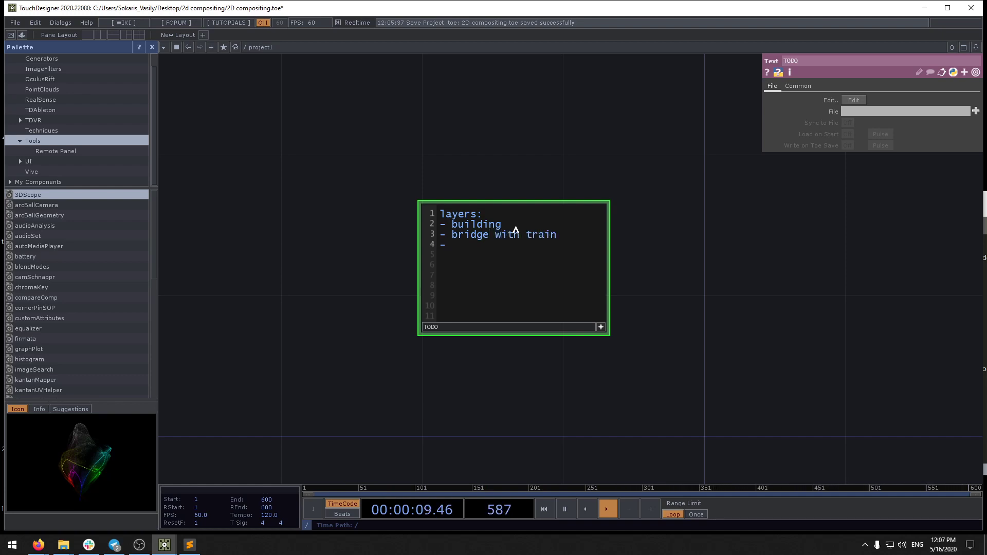
type("foreground - flo")
type("wers")
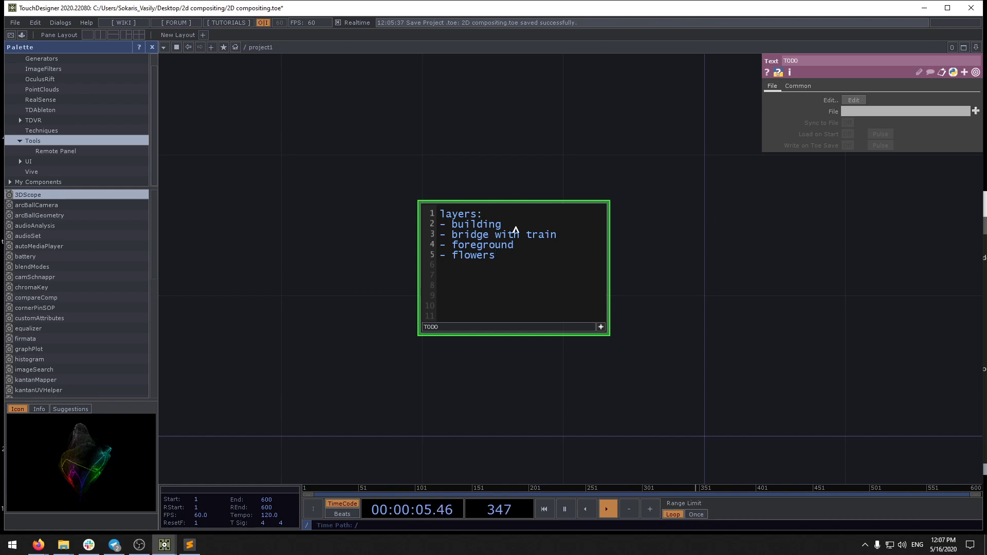
Step: Insert "- sky" as the first layer in the TODO list and write "day/night" two lines below "flowers"
key("Return")
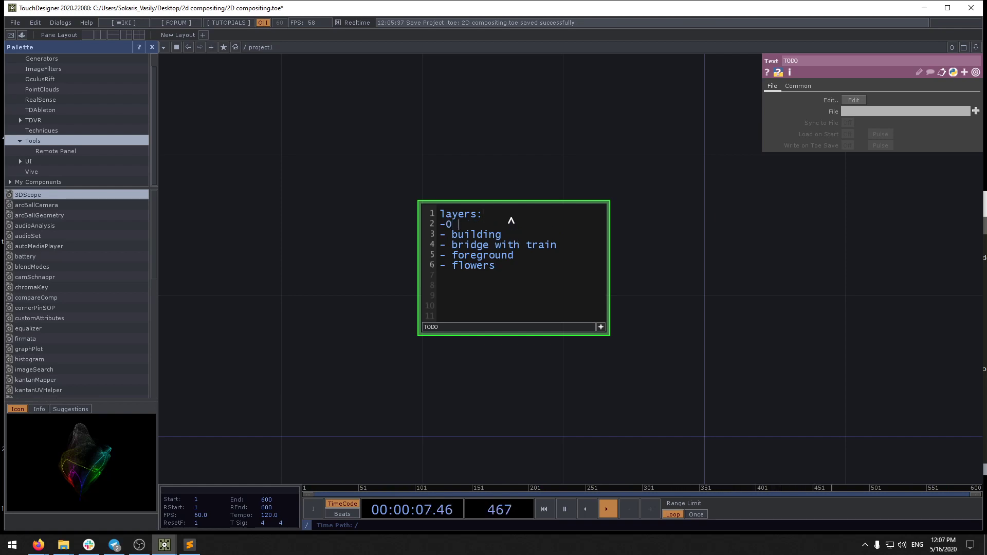
type("- sky")
left_click(534, 277)
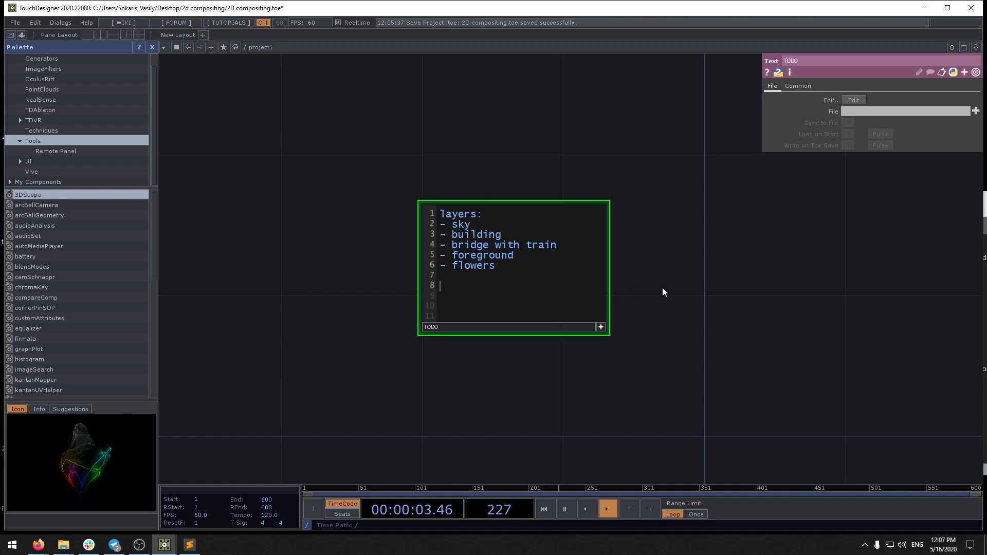
type("day/night")
Step: Copy lines 1 to 8 of the Sublime Text notes, from day/night to camera interactivity, into the TODO text below "day/night"
key("alt+Tab")
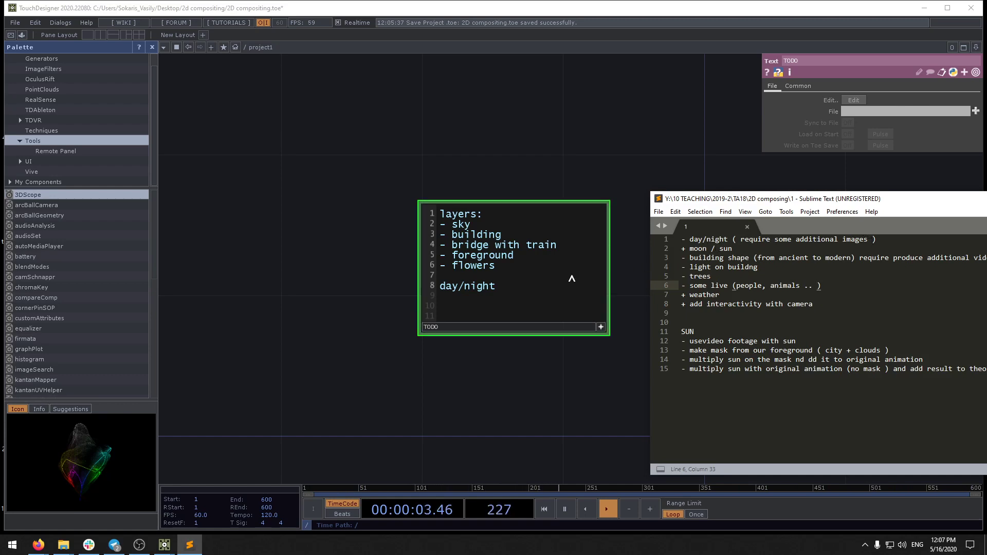
key("alt+Tab")
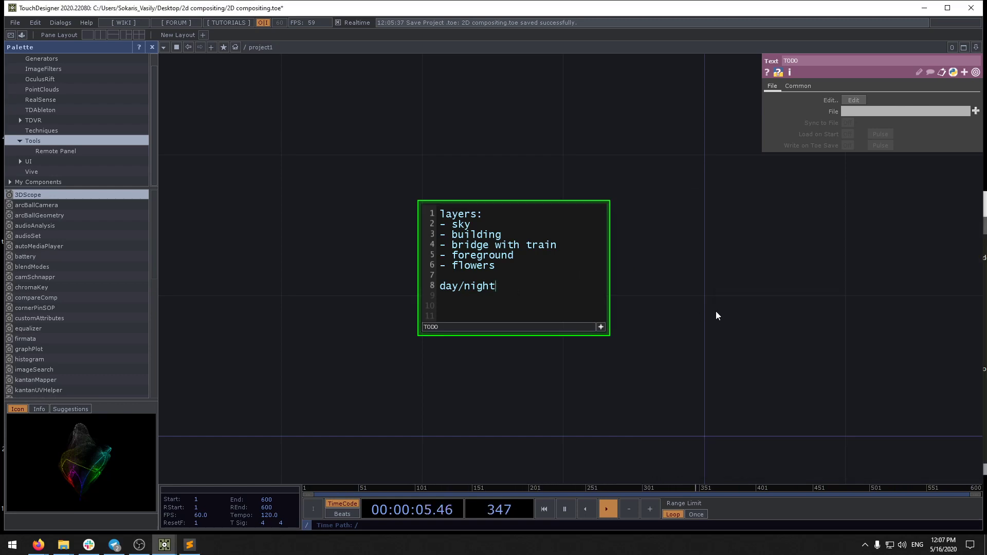
key("alt+Tab")
left_click_drag(681, 239, 836, 317)
left_click(830, 307)
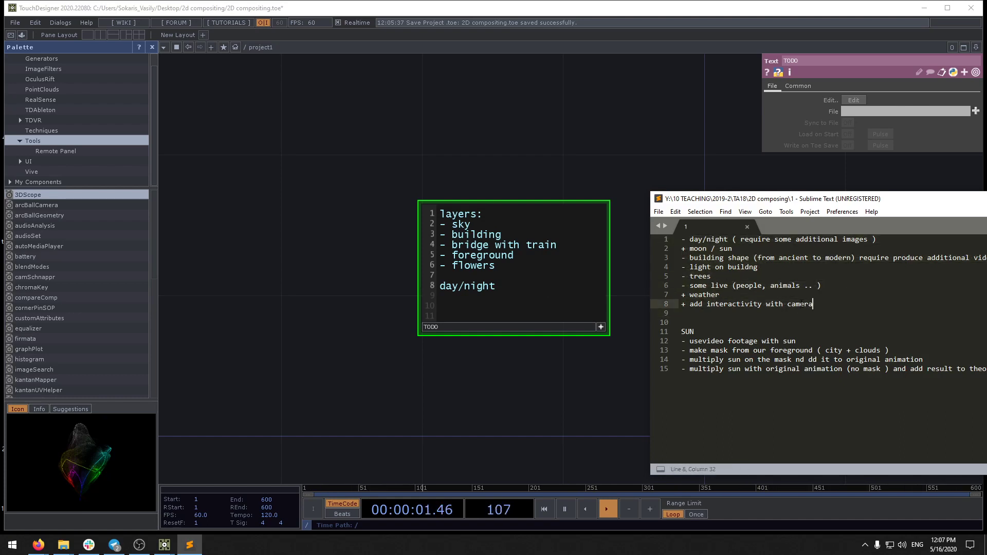
left_click_drag(815, 304, 682, 239)
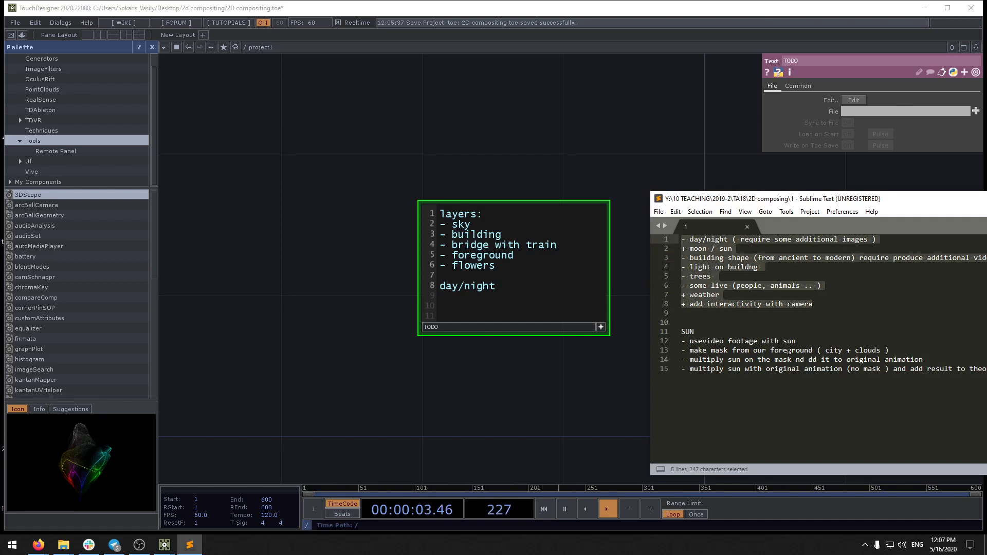
left_click(759, 269)
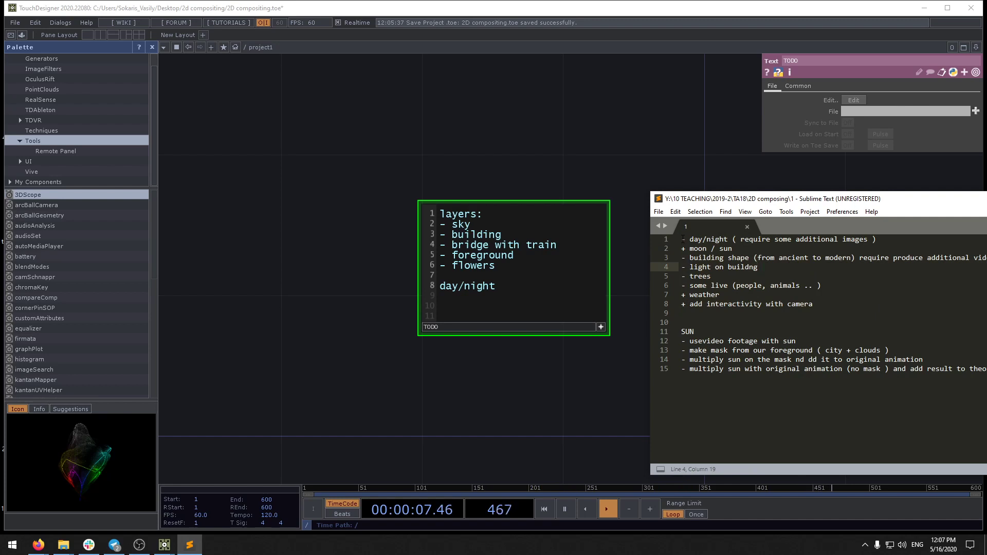
left_click_drag(683, 239, 844, 309)
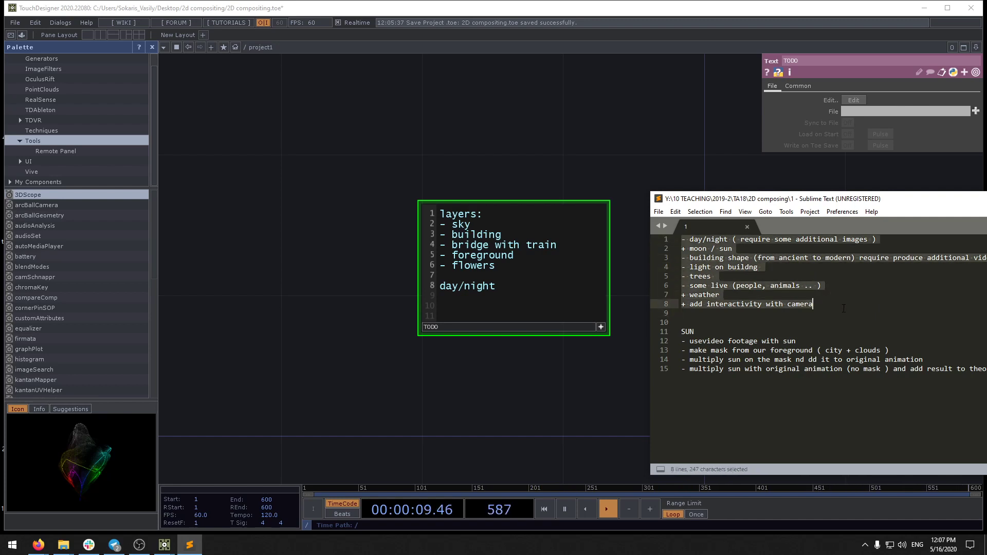
left_click(516, 294)
type("- day/night ( require some additional images ) + moon / sun - building shape (from ancient to modern) require produce additional video footage - light on buildng - trees - some live (people, animals .. ) + weather + add interactivity with camera")
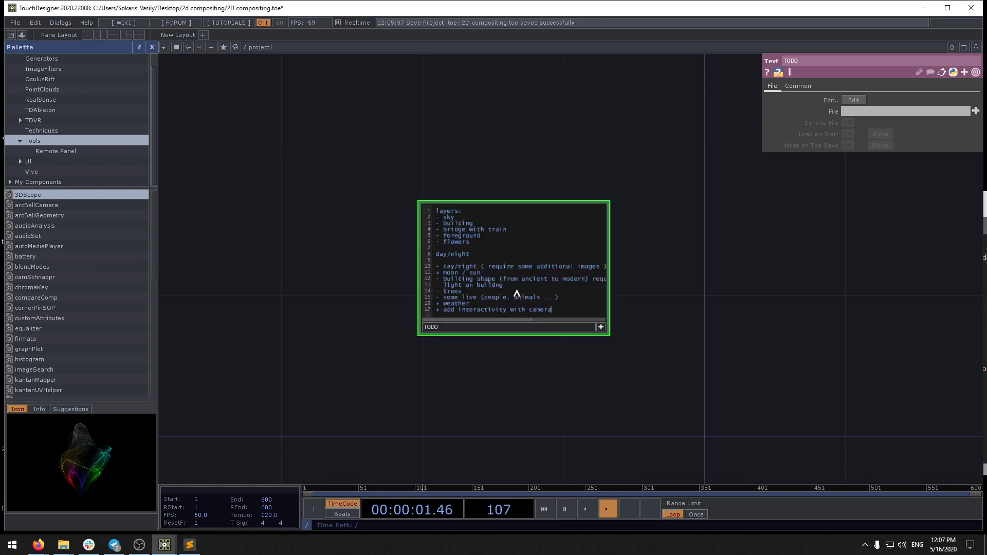
Step: Replace the plus signs with dashes before the moon / sun, weather and camera interactivity items in the TODO text
scroll(506, 284, "up", 3)
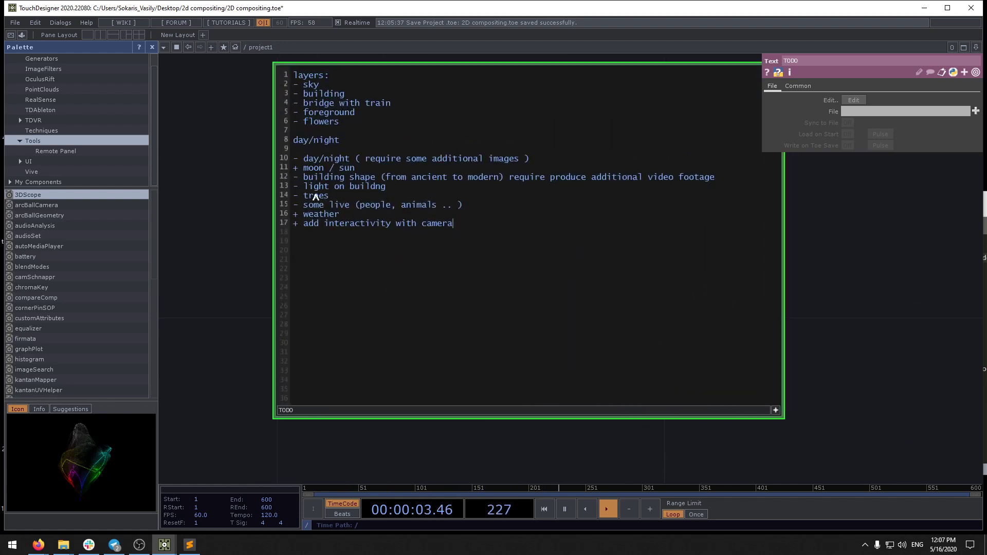
left_click_drag(300, 170, 293, 171)
type("-")
left_click_drag(299, 223, 290, 223)
type("-")
left_click(833, 238)
scroll(854, 236, "down", 6)
left_click_drag(885, 265, 785, 264)
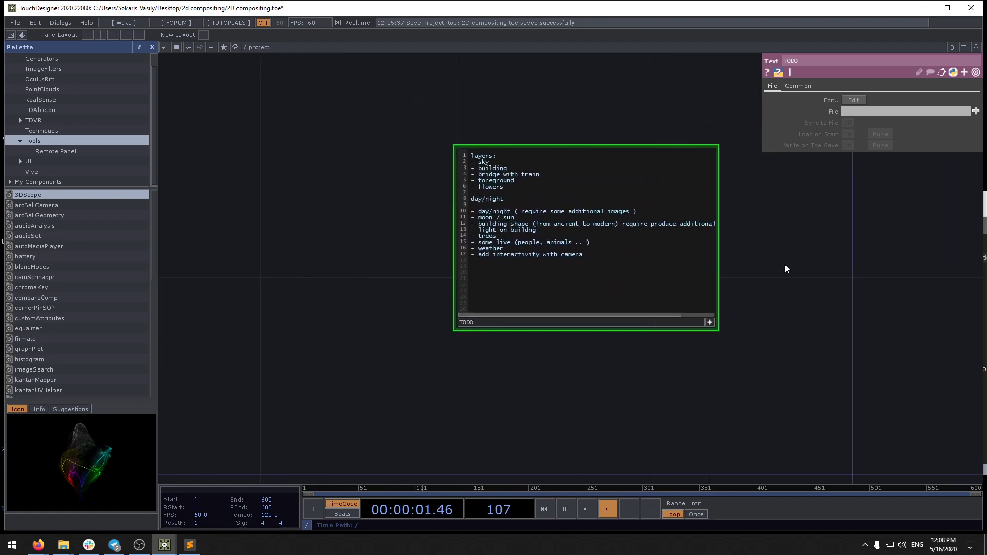
Step: Switch to Sublime Text, examine the SUN section of the notes, and return to TouchDesigner
key("alt+Tab")
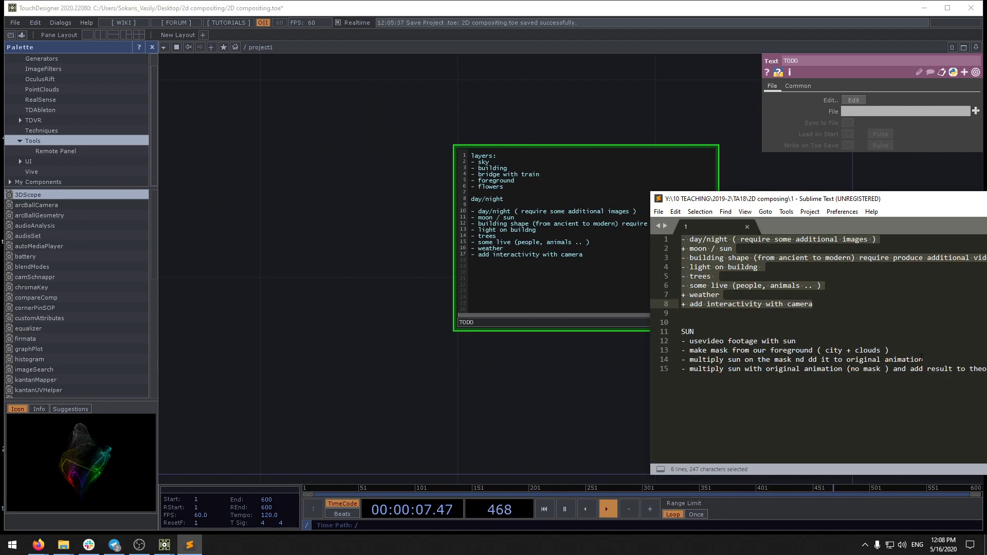
left_click_drag(805, 201, 710, 168)
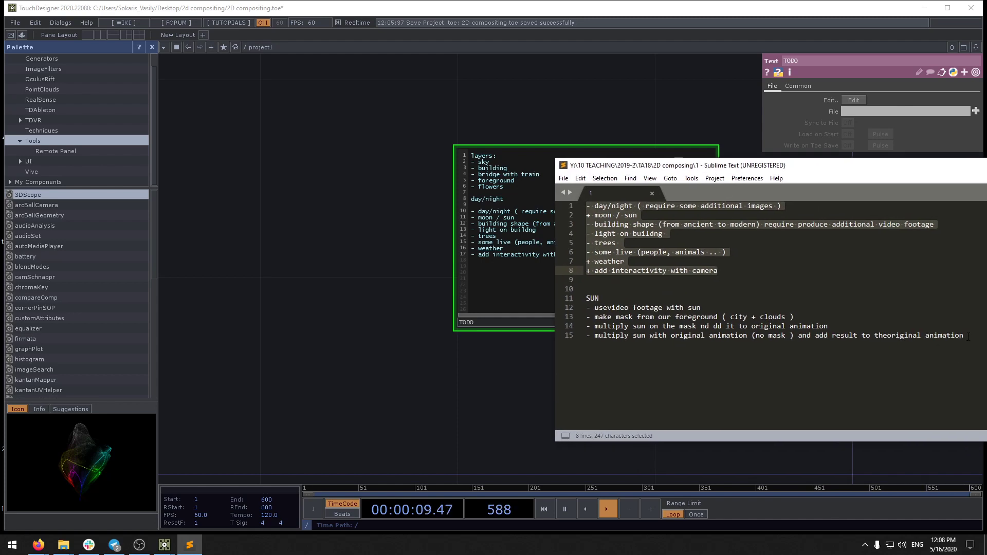
left_click_drag(968, 336, 591, 289)
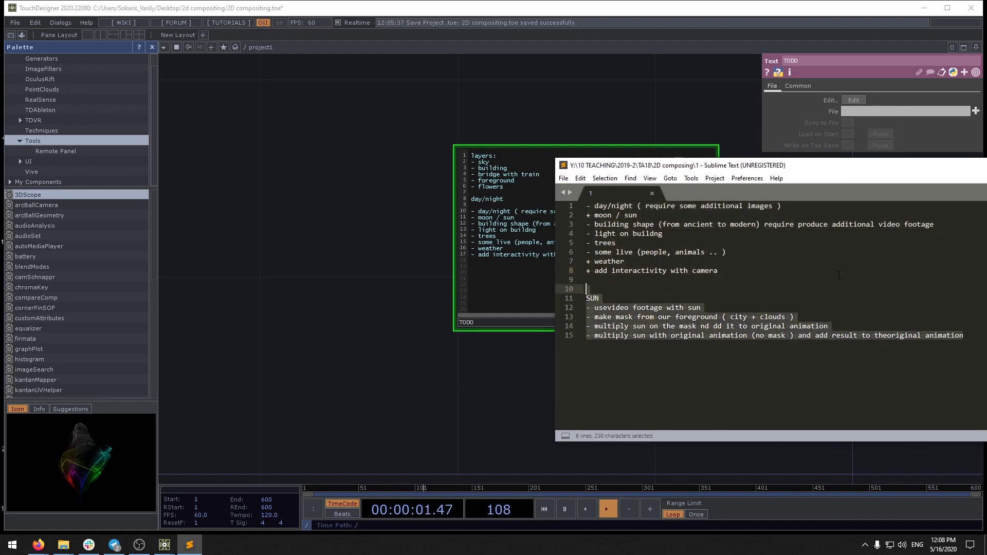
left_click(776, 281)
left_click(584, 110)
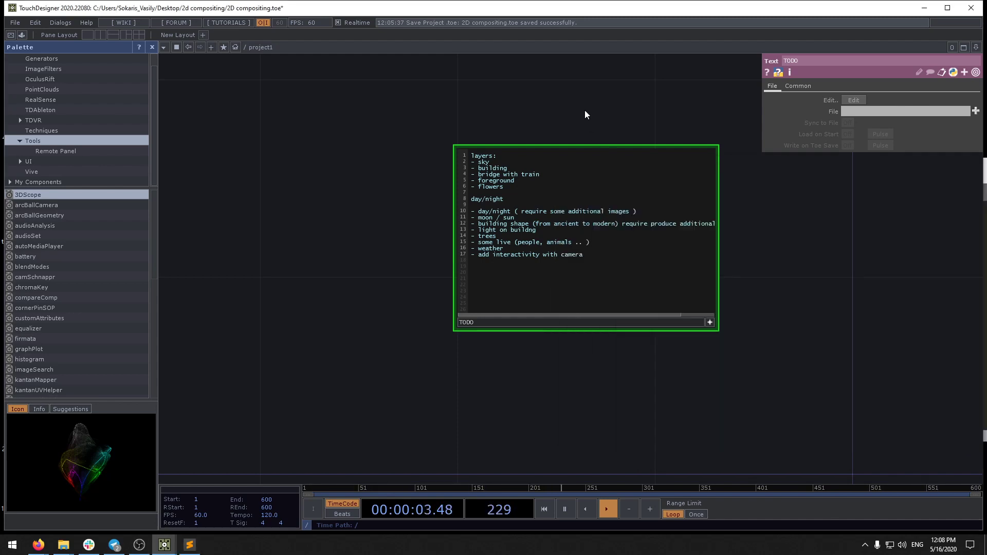
Step: Highlight "require some additional images" in the day/night line of the TODO text
left_click_drag(575, 111, 483, 115)
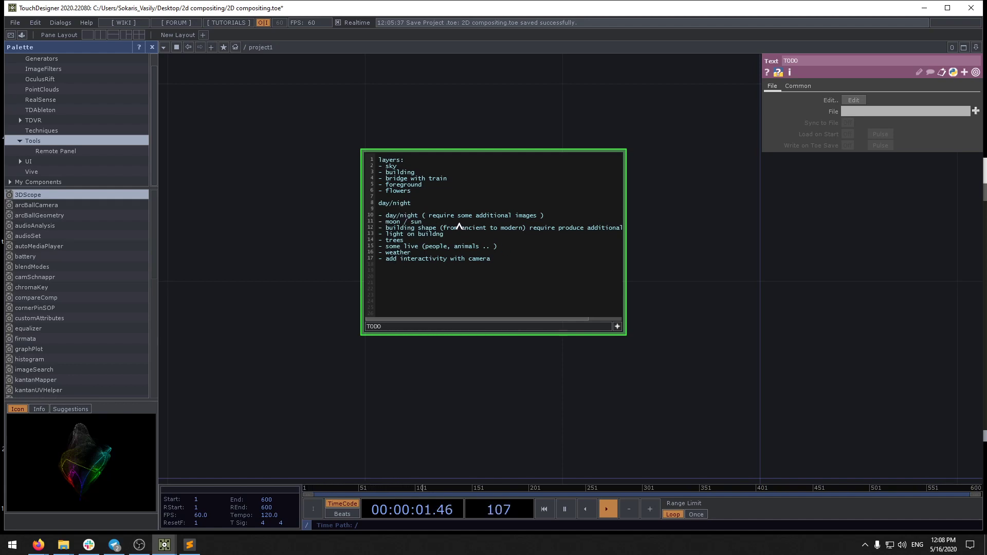
left_click_drag(538, 217, 428, 216)
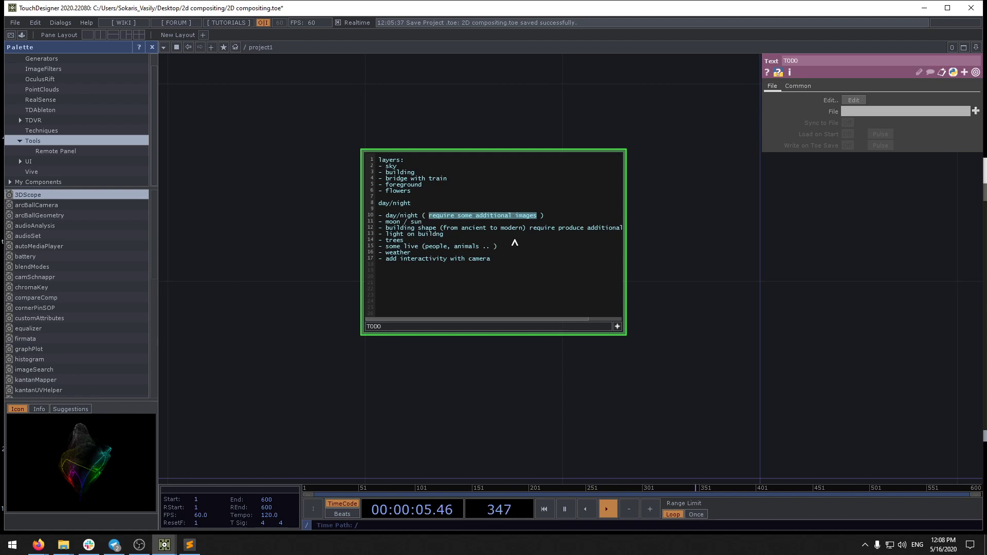
Step: Add a Base COMP to the project1 network, below and beside the TODO node
left_click_drag(691, 203, 686, 320)
scroll(689, 318, "down", 4)
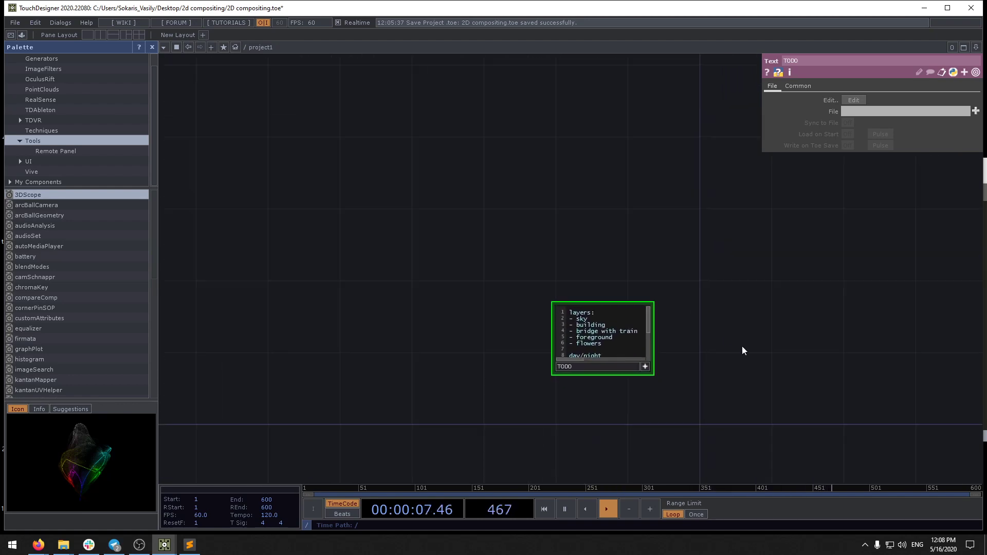
left_click_drag(742, 347, 620, 202)
left_click(528, 221)
left_click_drag(634, 248, 549, 208)
scroll(403, 147, "up", 2)
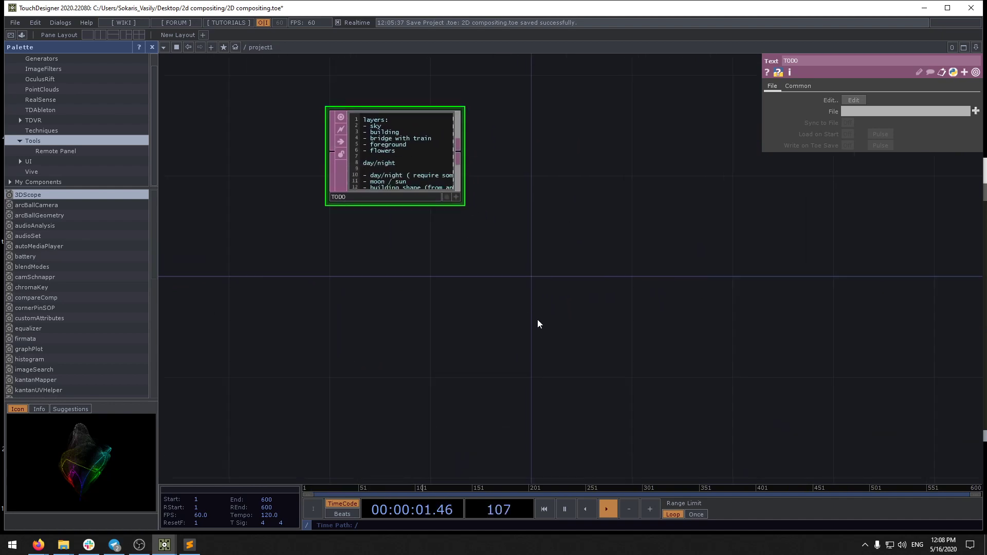
key("Tab")
left_click(313, 199)
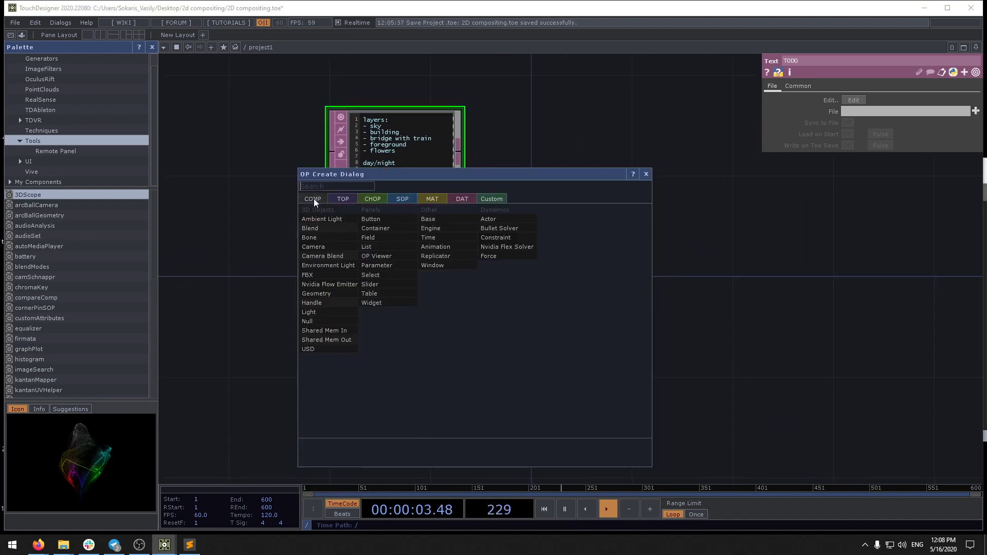
left_click(426, 224)
left_click(629, 363)
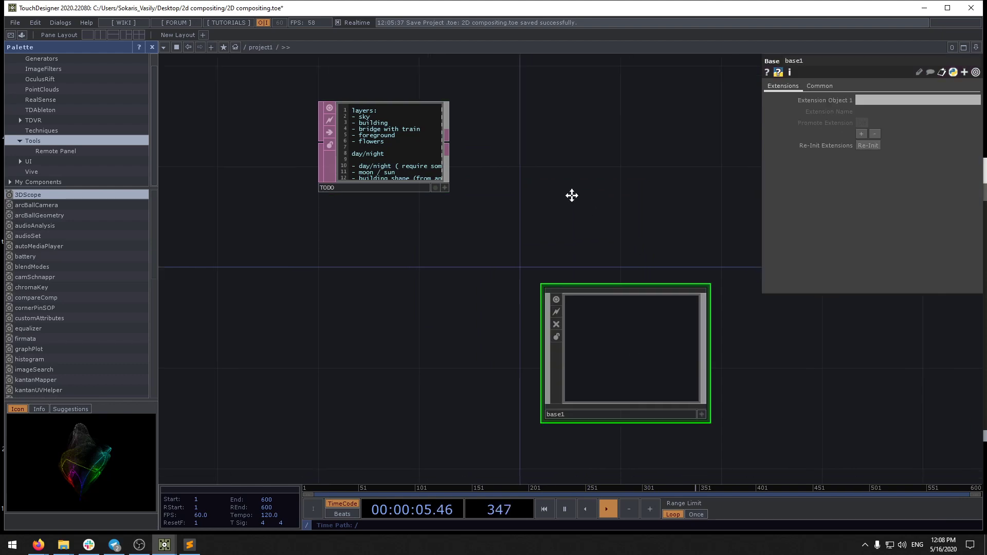
Step: Rename the new Base COMP as sky
left_click_drag(584, 415, 515, 366)
left_click(504, 365)
scroll(403, 317, "down", 3)
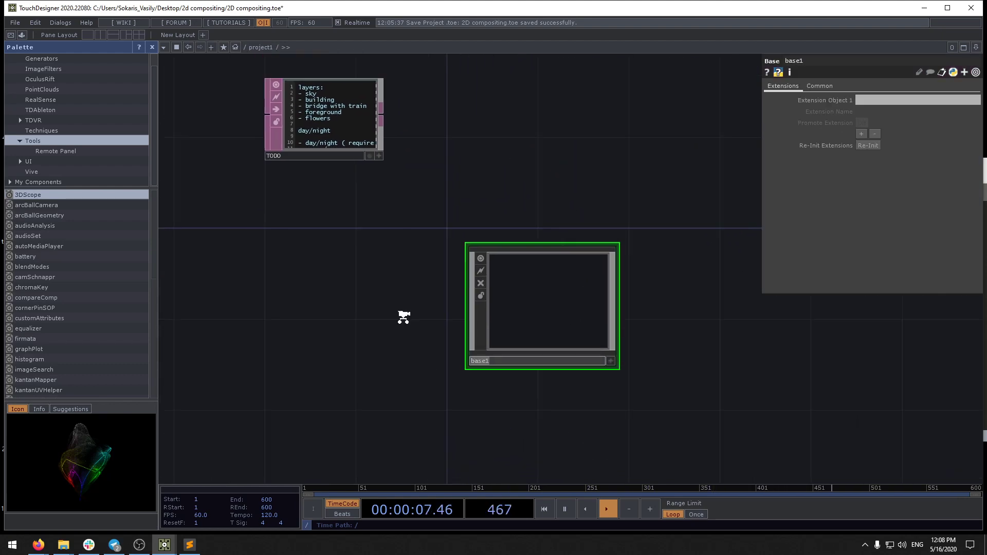
type("sk")
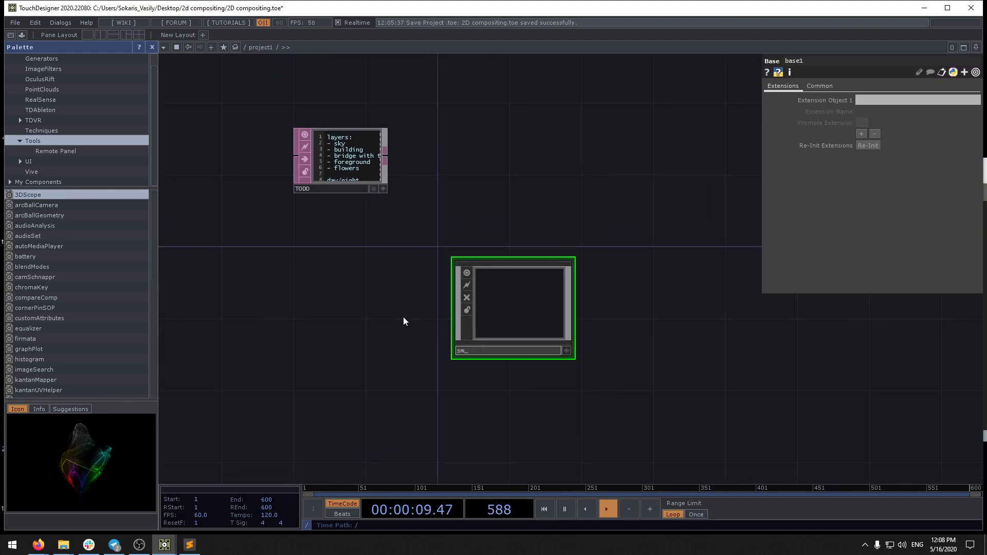
type("y")
key("Return")
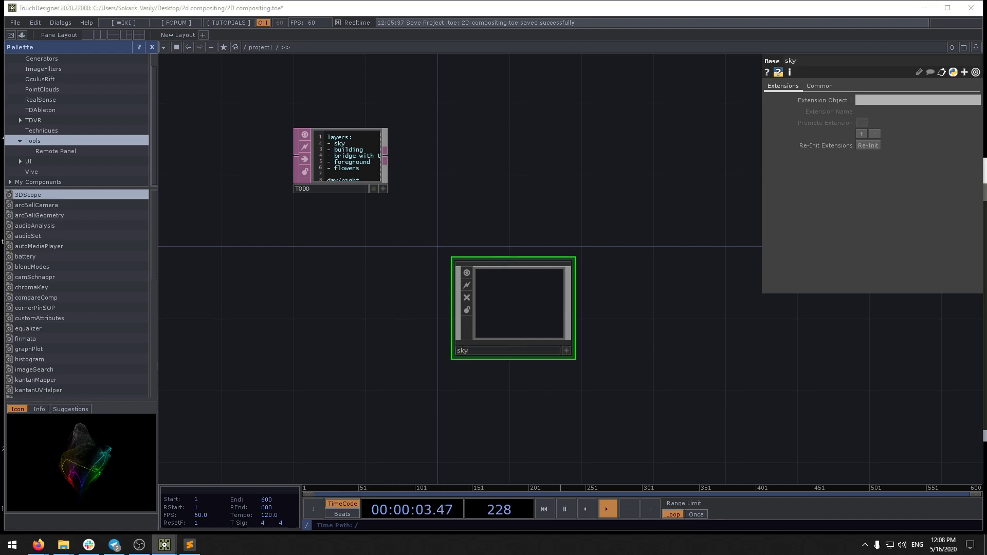
Step: Add a second Base COMP directly beneath the sky node and name it city
left_click_drag(691, 343, 700, 191)
key("Tab")
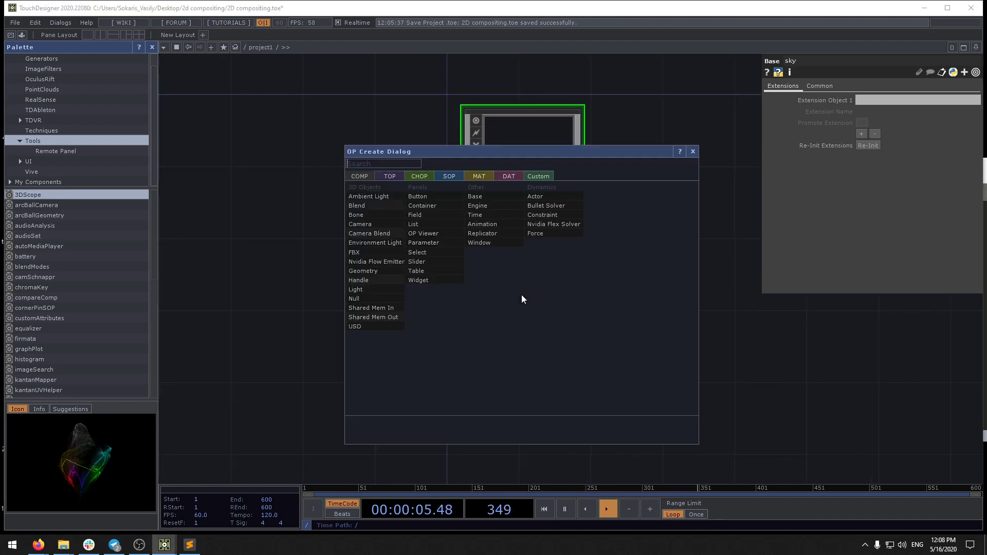
left_click(489, 196)
left_click(525, 283)
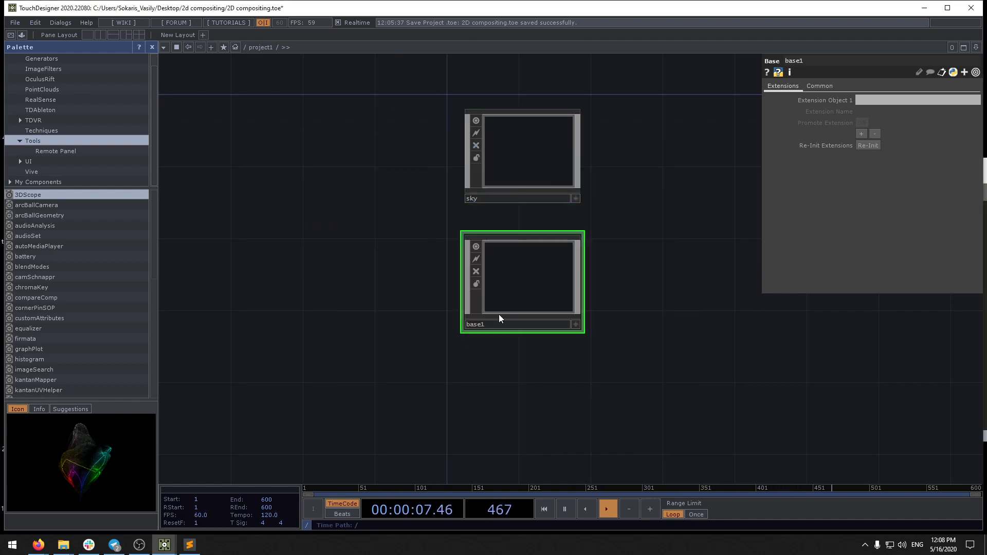
double_click(498, 323)
type("city")
key("Return")
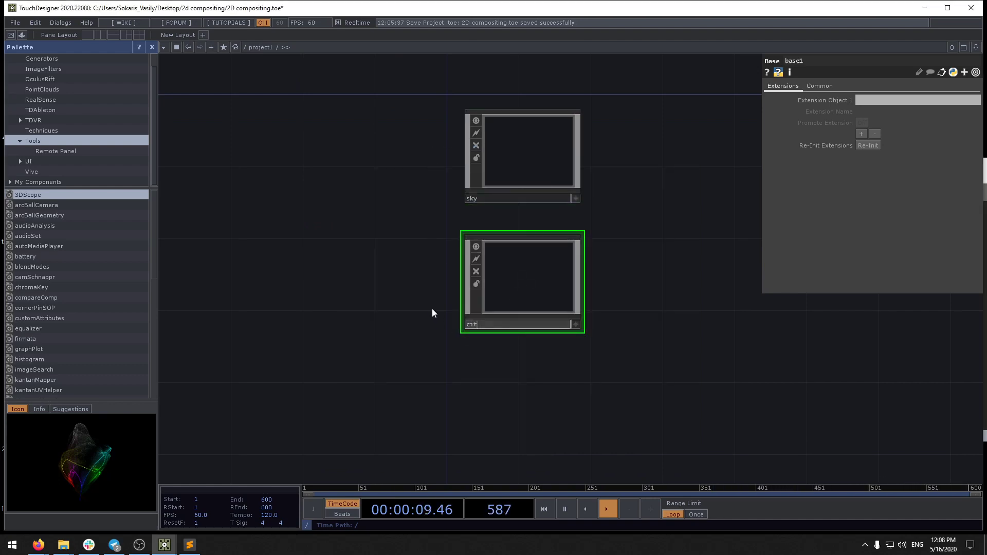
Step: Enter the sky component's network and switch to File Explorer to open the project's data/img folder
left_click_drag(637, 354, 625, 354)
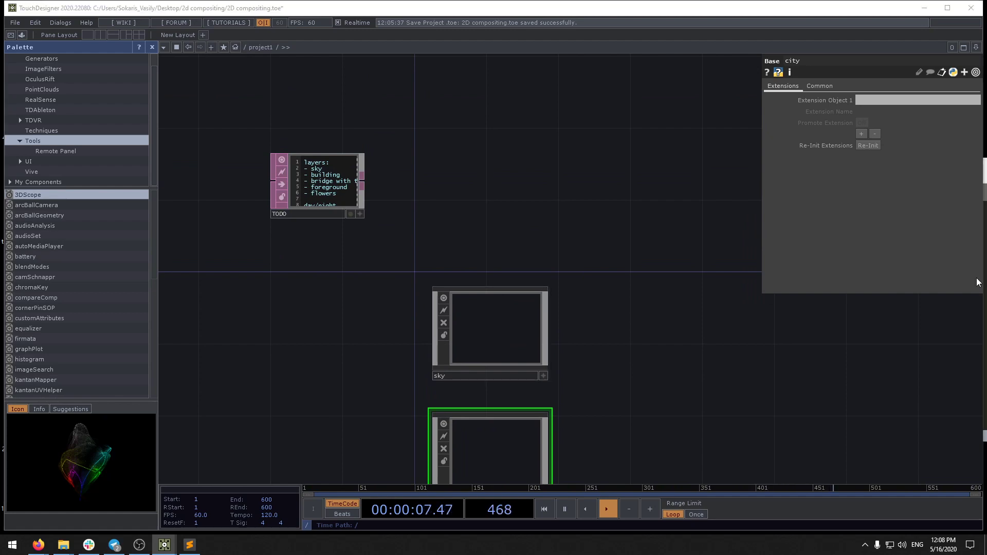
double_click(482, 338)
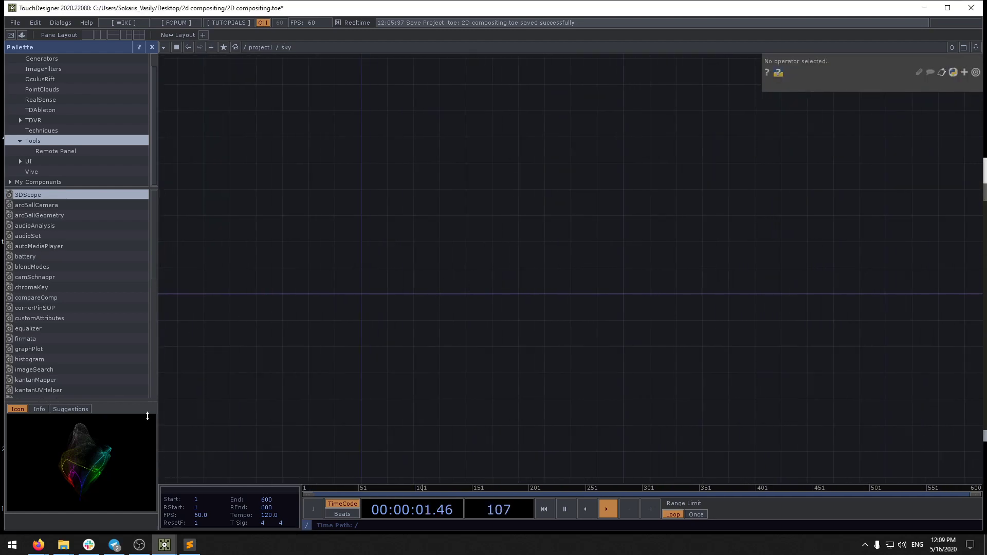
mouse_move(63, 545)
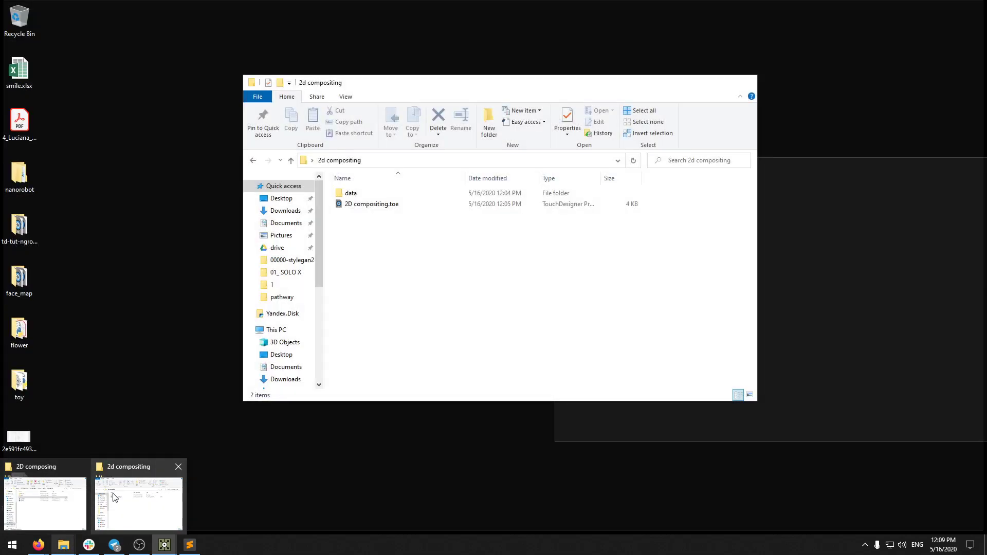
left_click(114, 497)
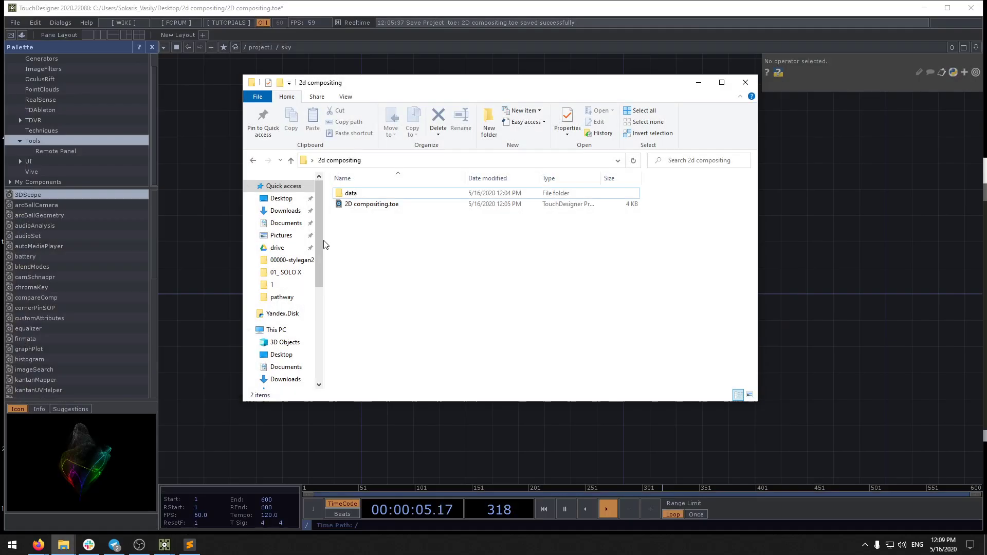
double_click(350, 193)
double_click(350, 193)
left_click(453, 159)
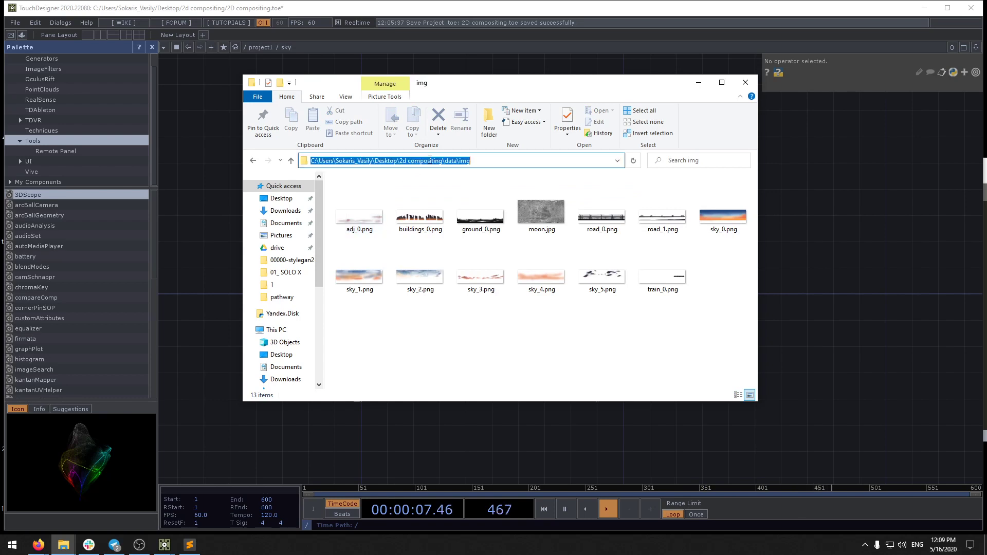
Step: Import the images sky_0.png through sky_5.png from the img folder into the sky network
left_click(455, 322)
left_click(365, 217)
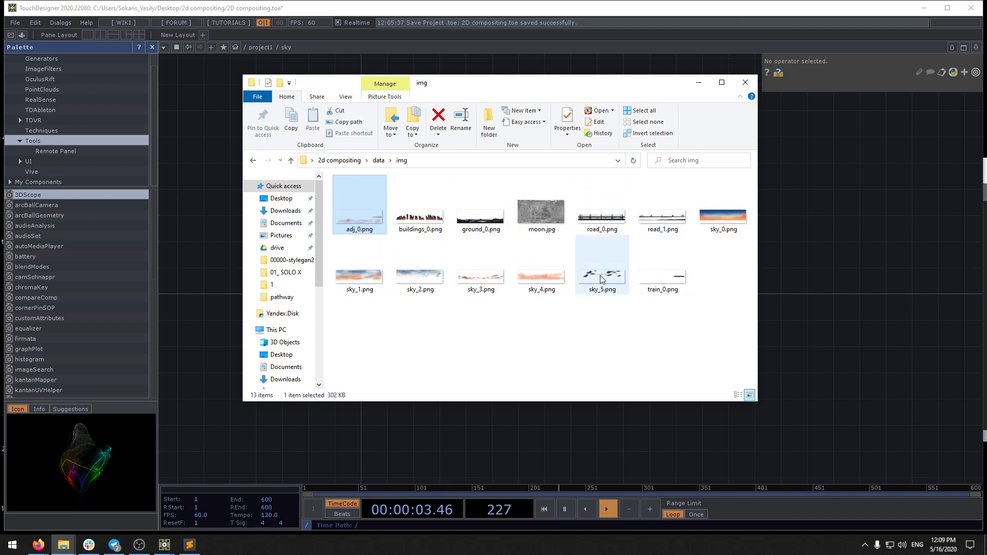
left_click_drag(584, 301, 341, 282)
left_click(723, 216, "ctrl")
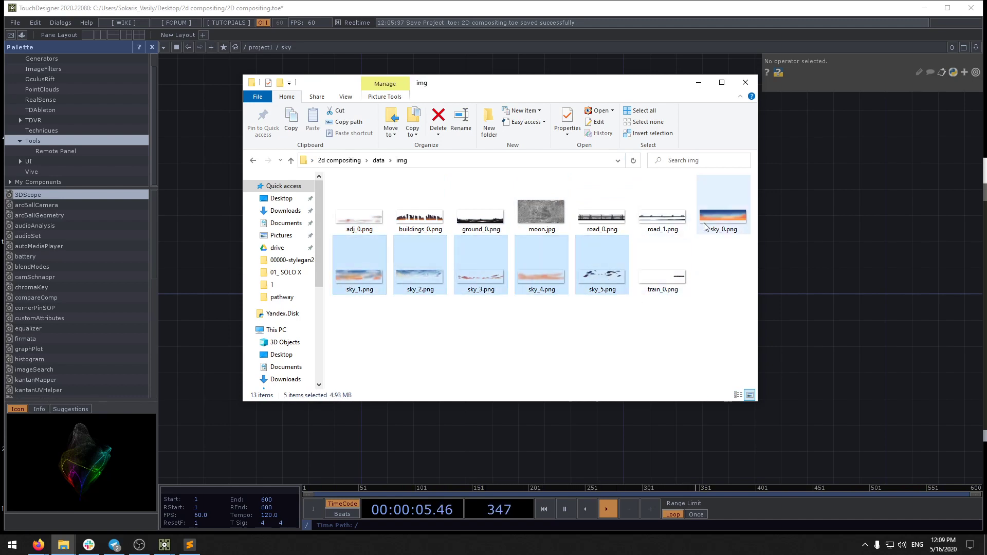
left_click_drag(538, 264, 226, 293)
Step: Spread the overlapping sky image nodes apart so that each one stands separately in the network
left_click_drag(340, 288, 435, 209)
scroll(460, 315, "up", 5)
scroll(463, 308, "down", 4)
left_click_drag(340, 207, 513, 244)
left_click_drag(338, 206, 365, 385)
left_click_drag(337, 206, 302, 381)
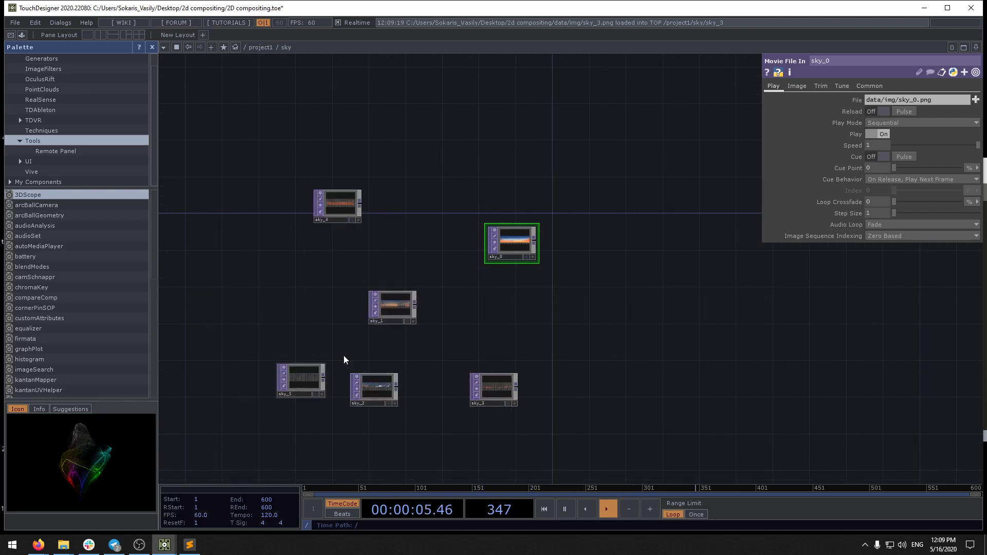
Step: Stack the sky image nodes in one evenly spaced vertical column, ordered from sky_0 down to sky_5
left_click_drag(381, 311, 500, 292)
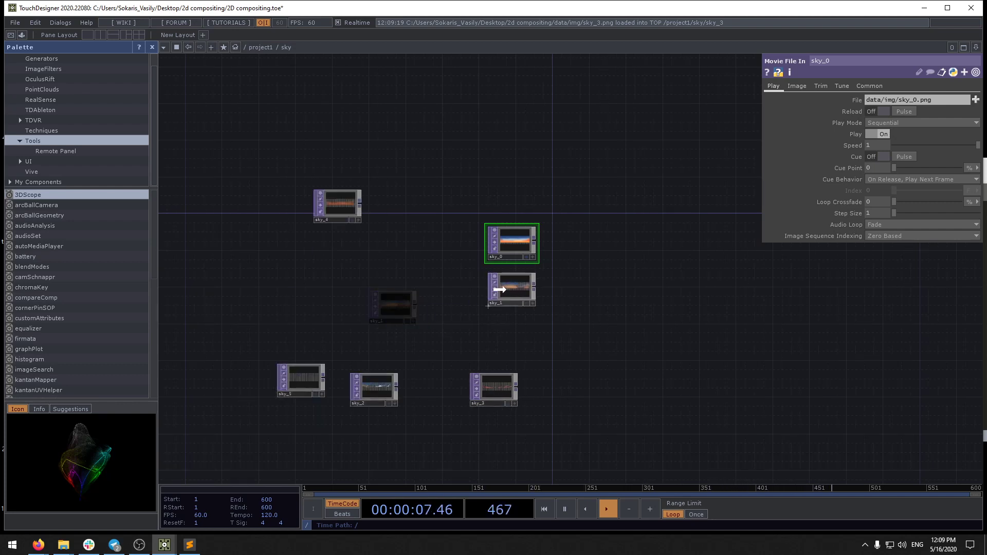
left_click_drag(484, 383, 502, 328)
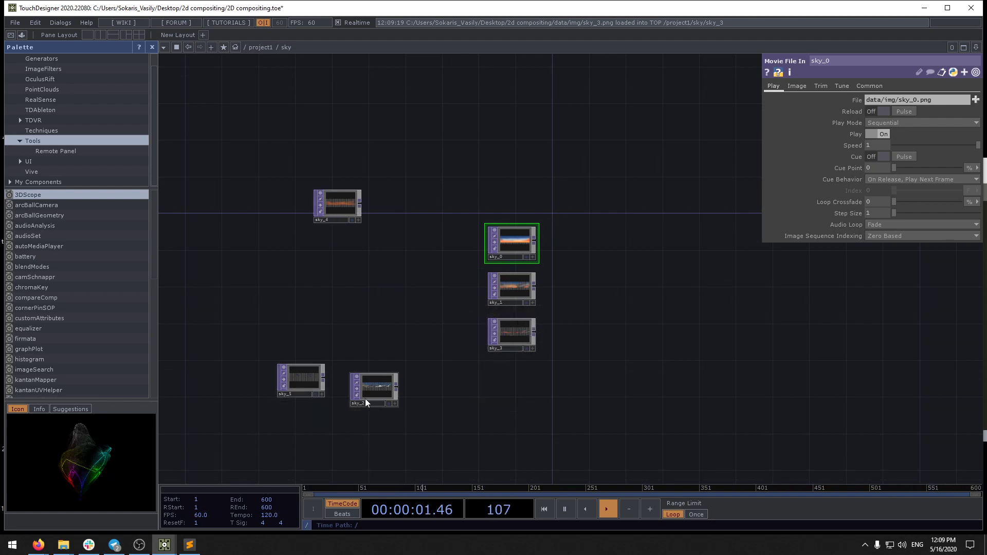
left_click_drag(516, 343, 507, 416)
left_click_drag(381, 385, 511, 335)
left_click_drag(514, 391, 513, 377)
left_click_drag(327, 196, 501, 407)
left_click_drag(295, 377, 462, 342)
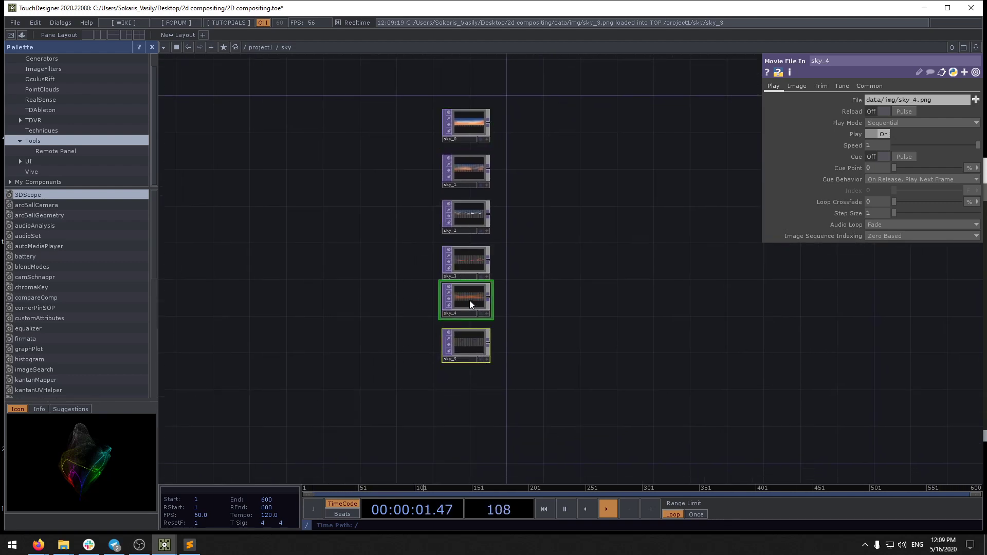
left_click_drag(470, 301, 470, 309)
Step: Examine the previews of the imported sky images up close, from sky_0 down to sky_5
left_click(550, 300)
scroll(460, 121, "up", 7)
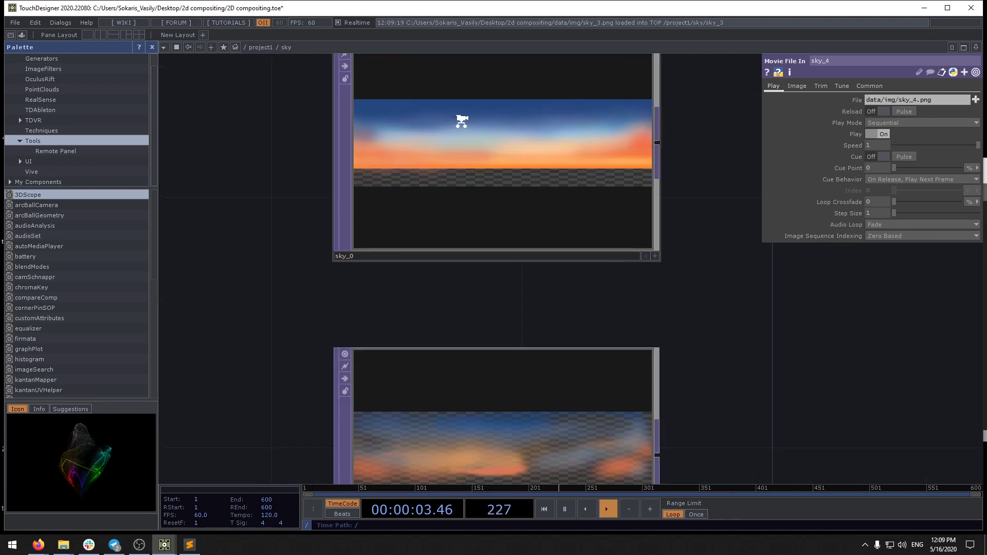
scroll(519, 160, "down", 4)
left_click_drag(613, 328, 566, 98)
left_click_drag(558, 215, 454, 187)
left_click_drag(516, 272, 359, 279)
scroll(467, 282, "down", 2)
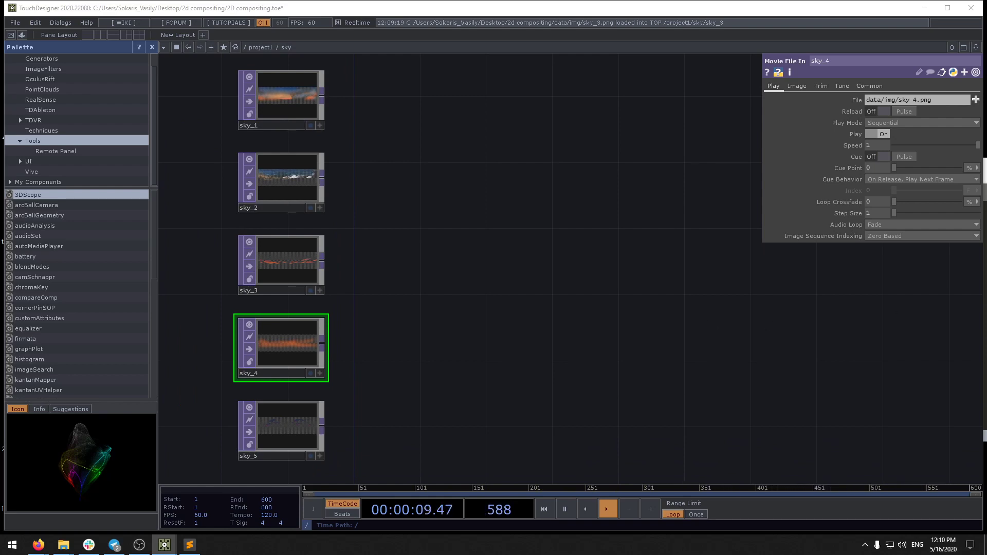
key("alt+Tab")
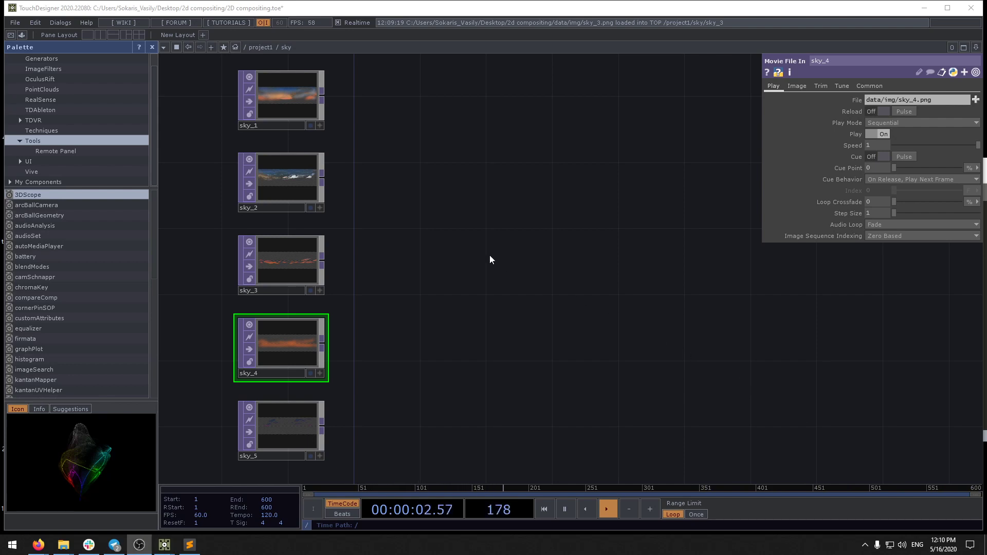
Step: Add a Composite TOP to the sky network, well to the right of the sky_3 node
double_click(542, 264)
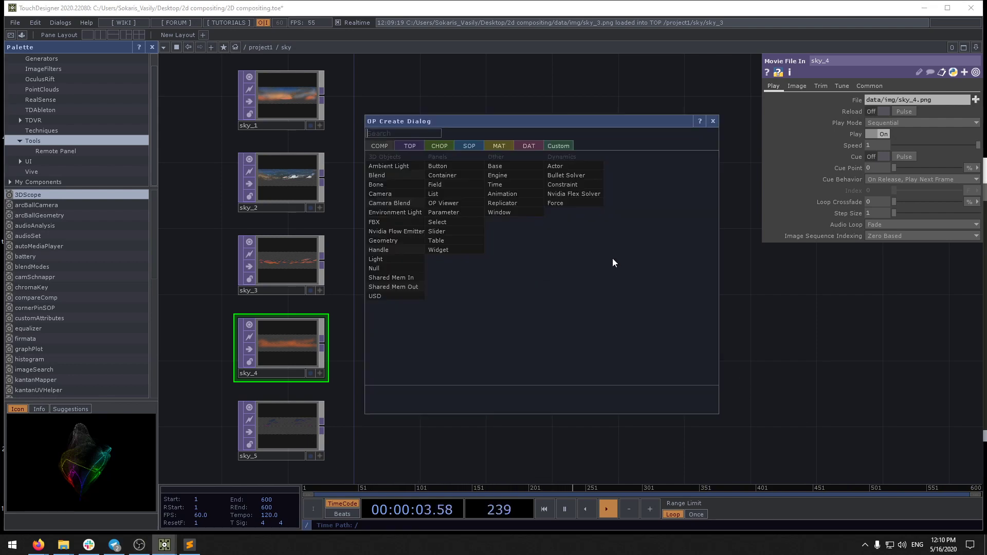
left_click(411, 146)
type("com")
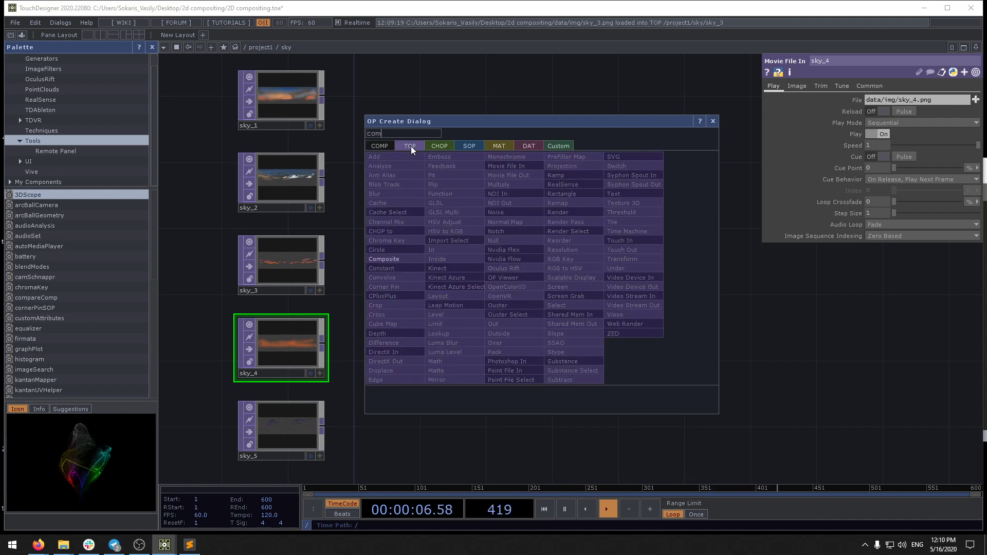
left_click(405, 258)
left_click(627, 265)
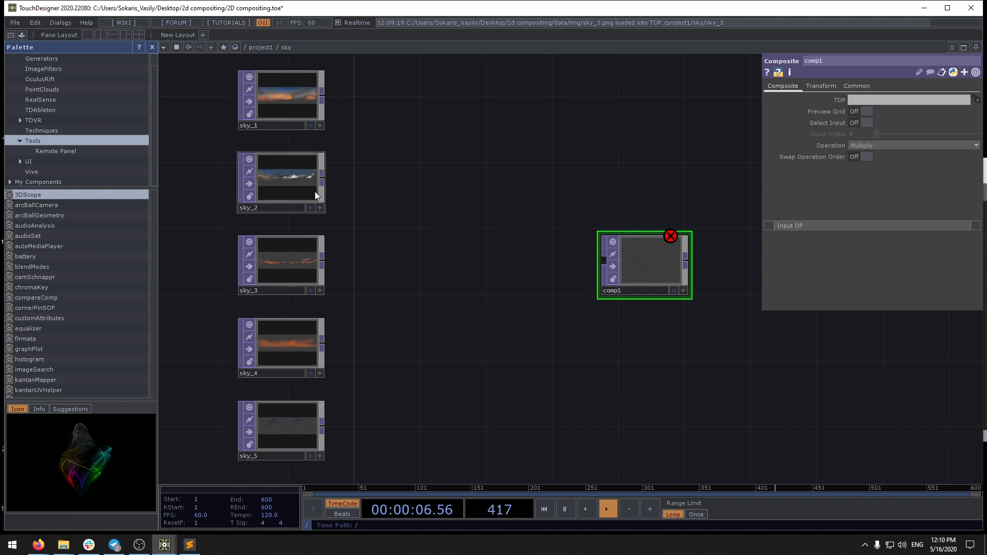
Step: Connect the outputs of sky_1, sky_2, sky_3, sky_4 and sky_5 to the comp1 input in that order
left_click_drag(323, 96, 603, 260)
left_click_drag(323, 180, 603, 263)
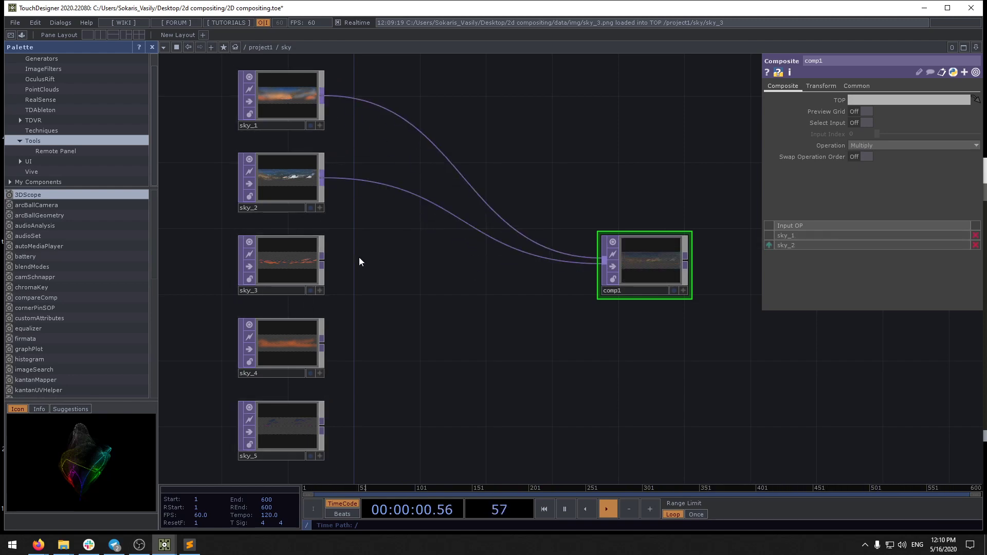
left_click_drag(322, 261, 602, 264)
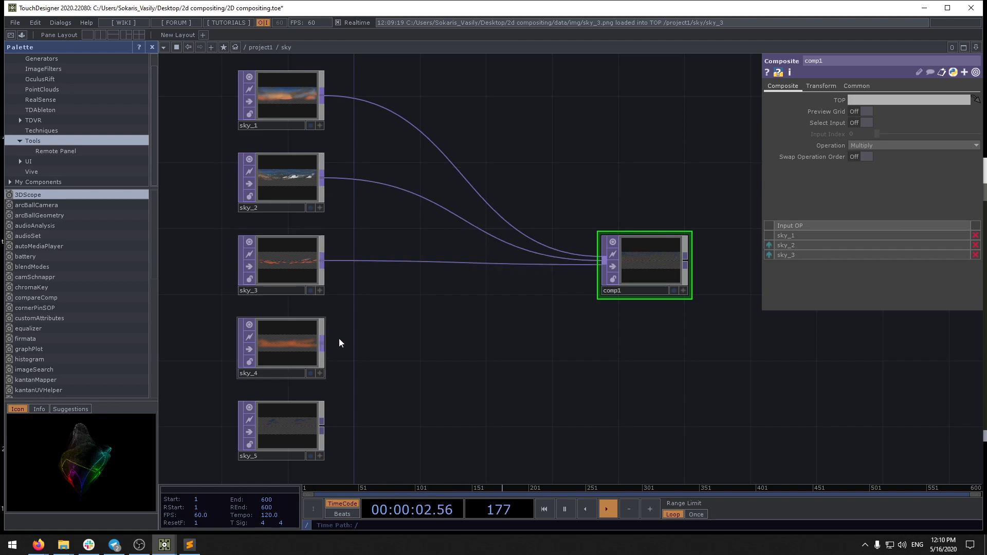
left_click_drag(322, 343, 599, 268)
left_click_drag(322, 427, 603, 265)
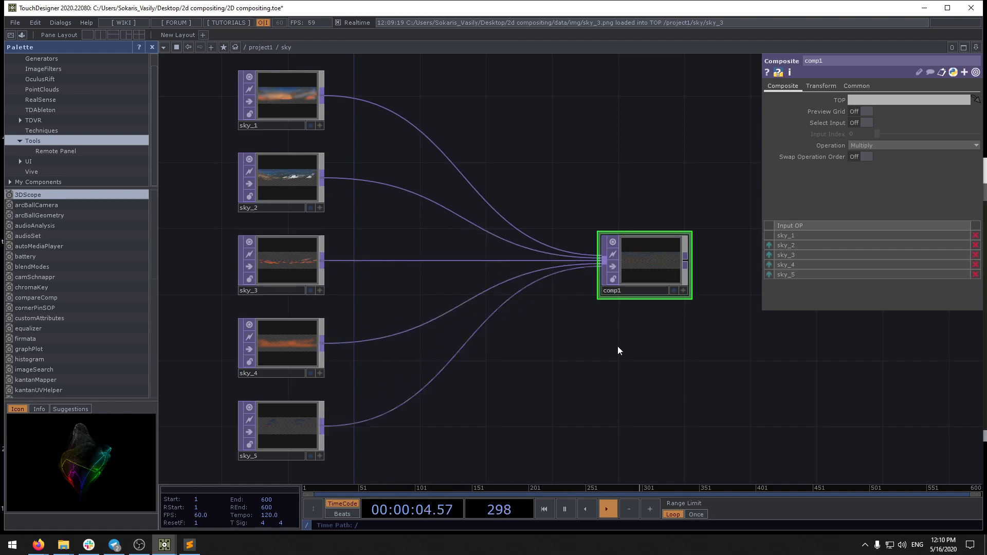
Step: Add an Out TOP connected to comp1's output and place it close beside comp1
left_click_drag(617, 348, 439, 254)
right_click(437, 249)
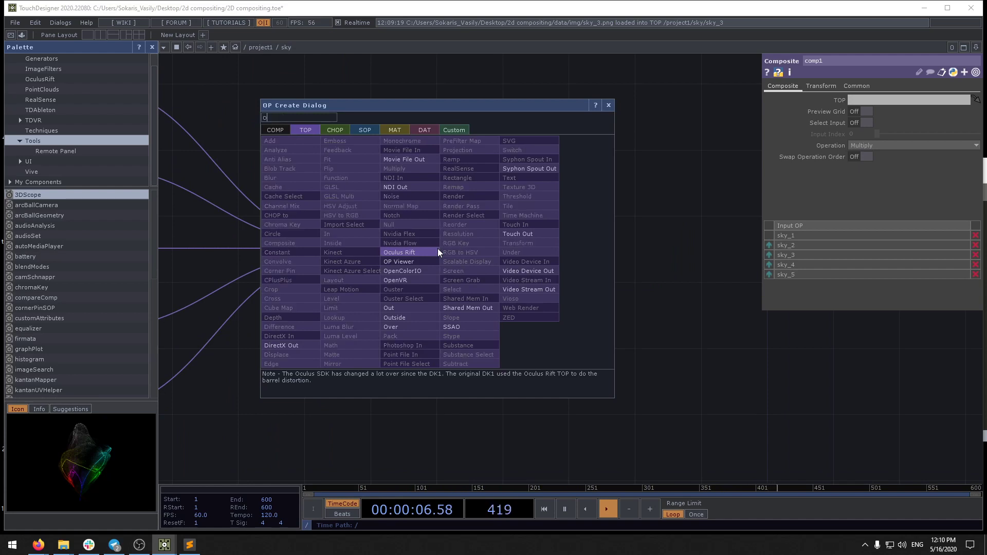
left_click(405, 310)
left_click(602, 255)
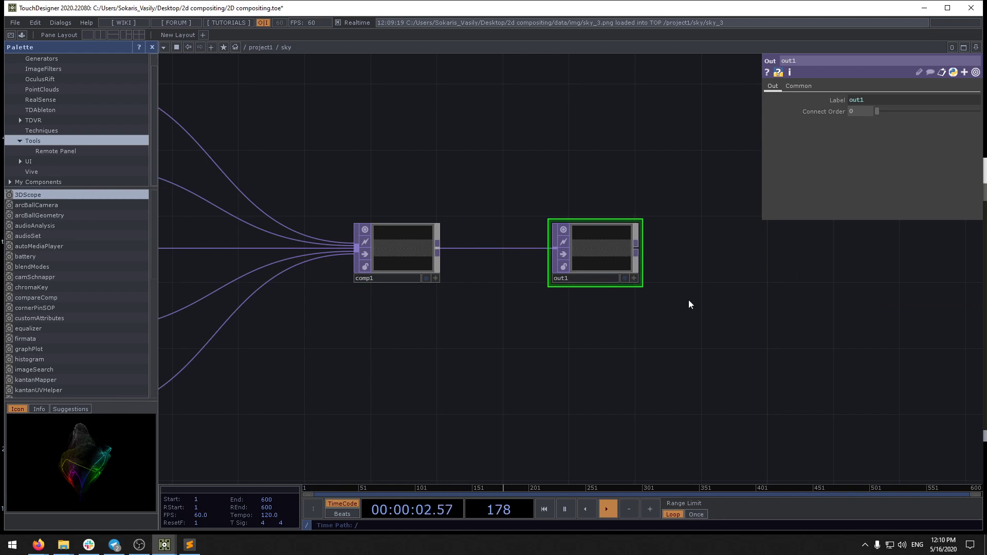
left_click_drag(623, 261, 574, 261)
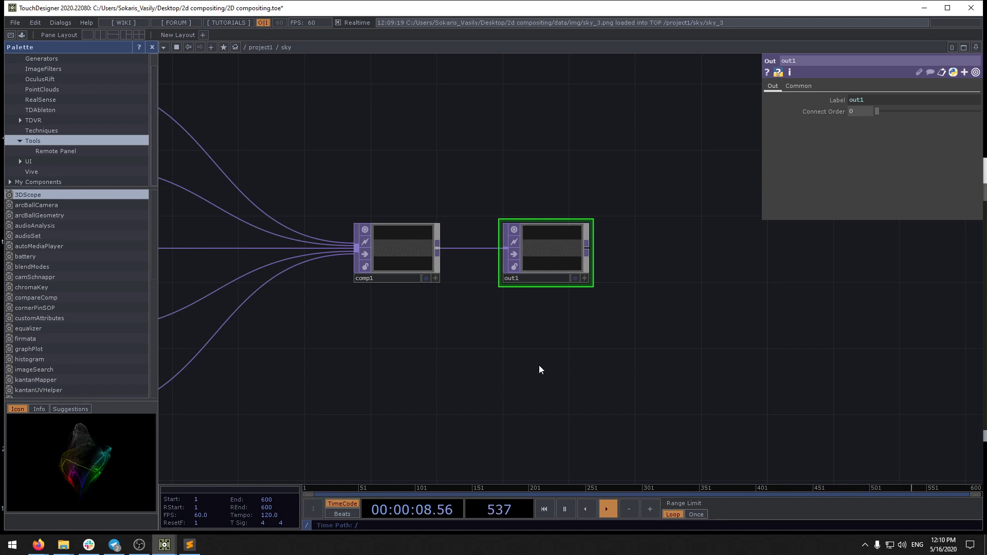
key("c")
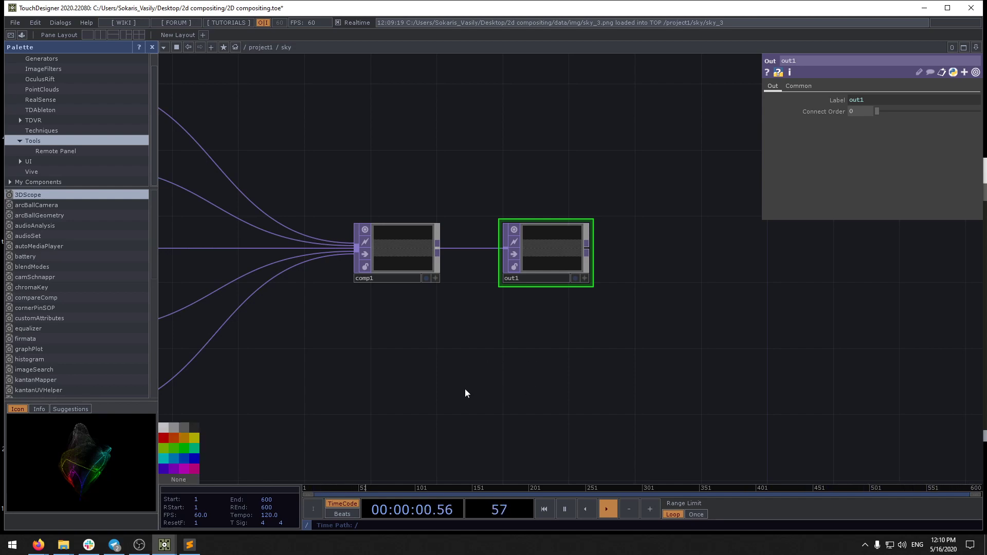
key("c")
key("c")
key("c")
Step: Search Windows for the On-Screen Keyboard, open it to show the C key, and close it again
key("super")
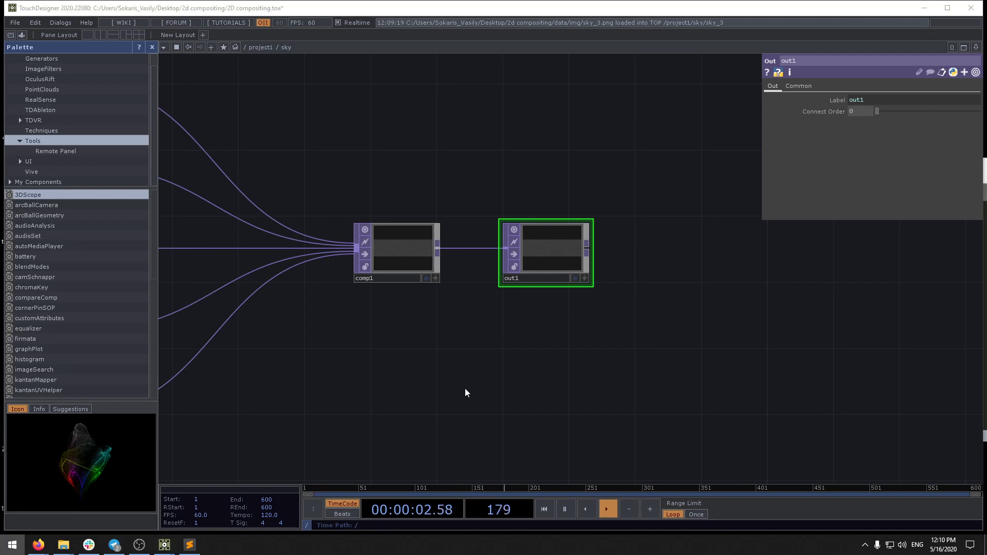
type("keyb")
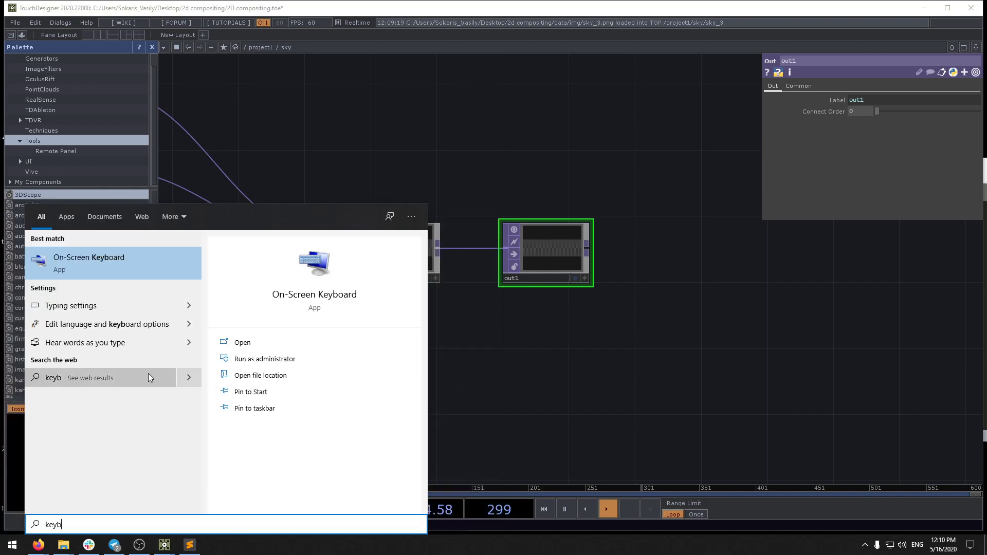
type("o")
left_click(116, 261)
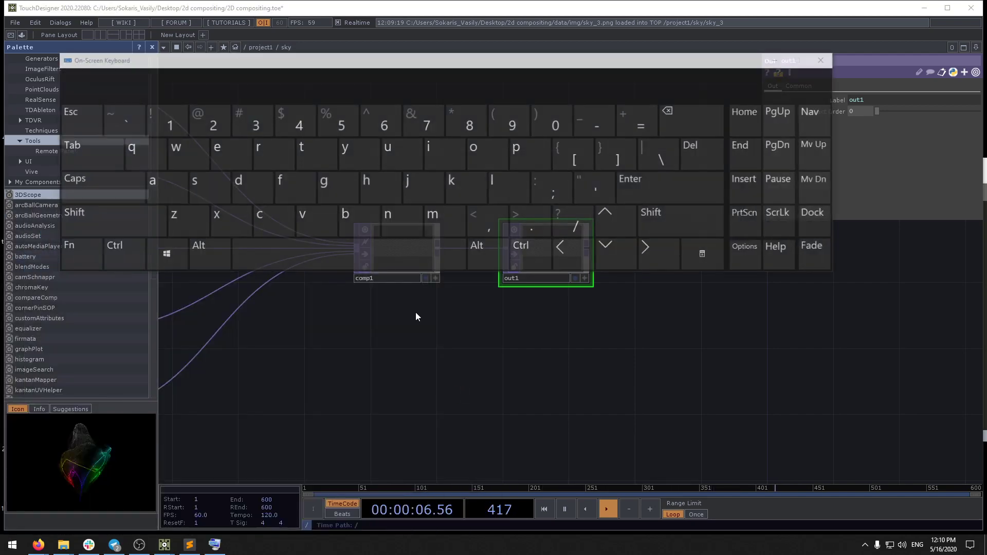
left_click(257, 221)
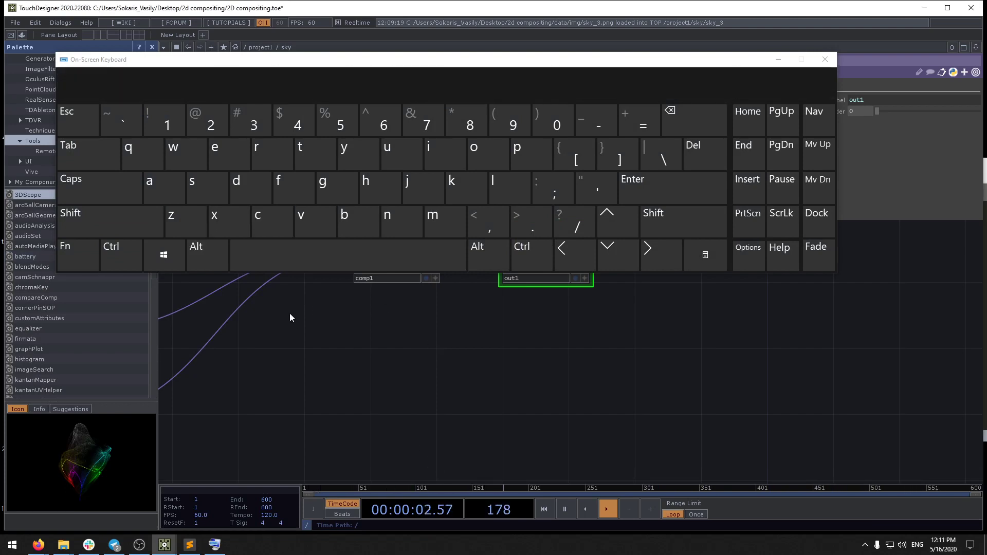
left_click(824, 60)
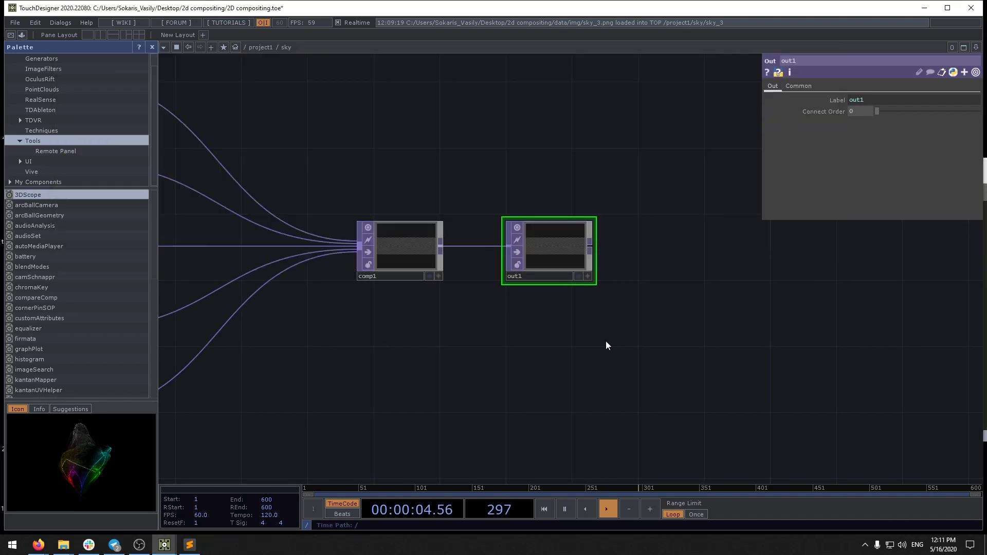
Step: Colour the out1 node teal green and connect the sky_0 output to the comp1 input
key("c")
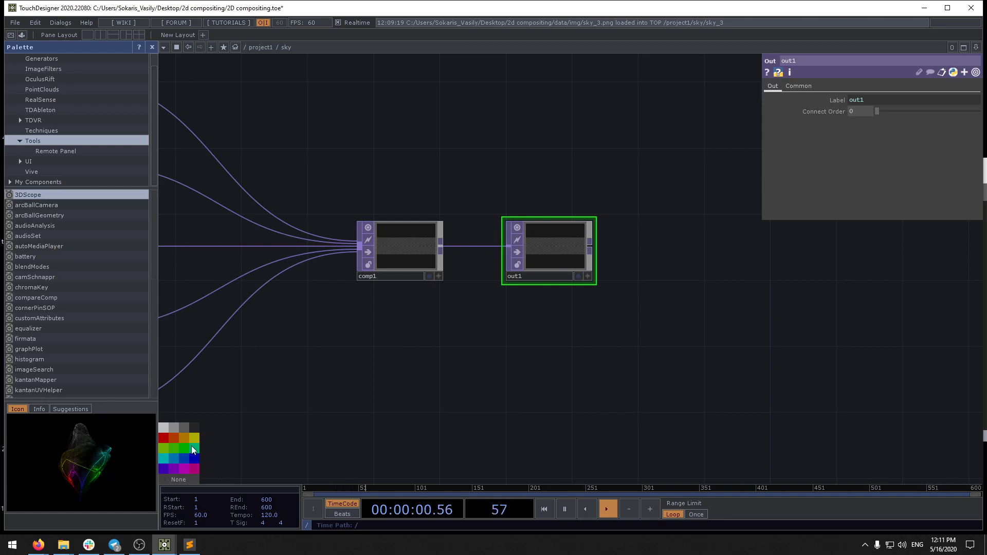
key("h")
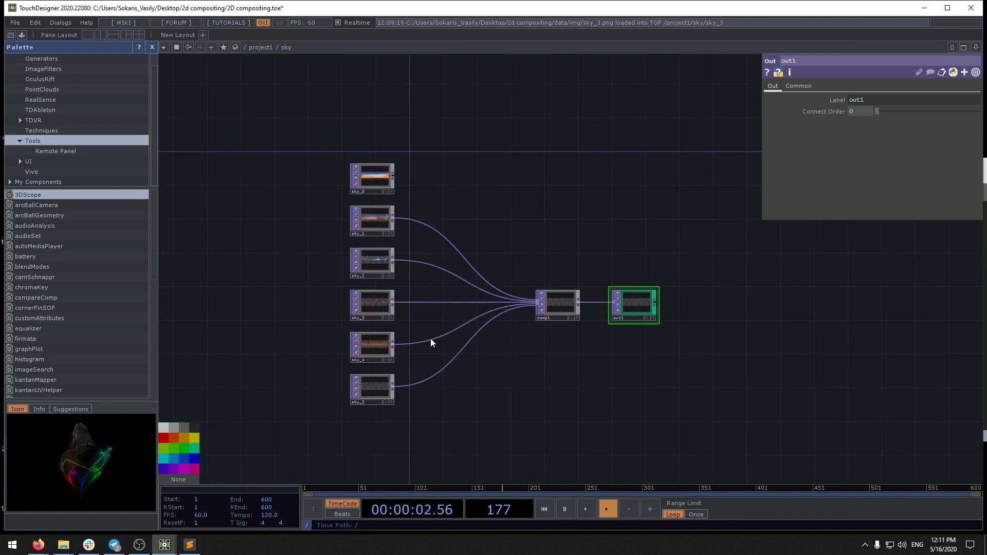
left_click_drag(417, 175, 560, 300)
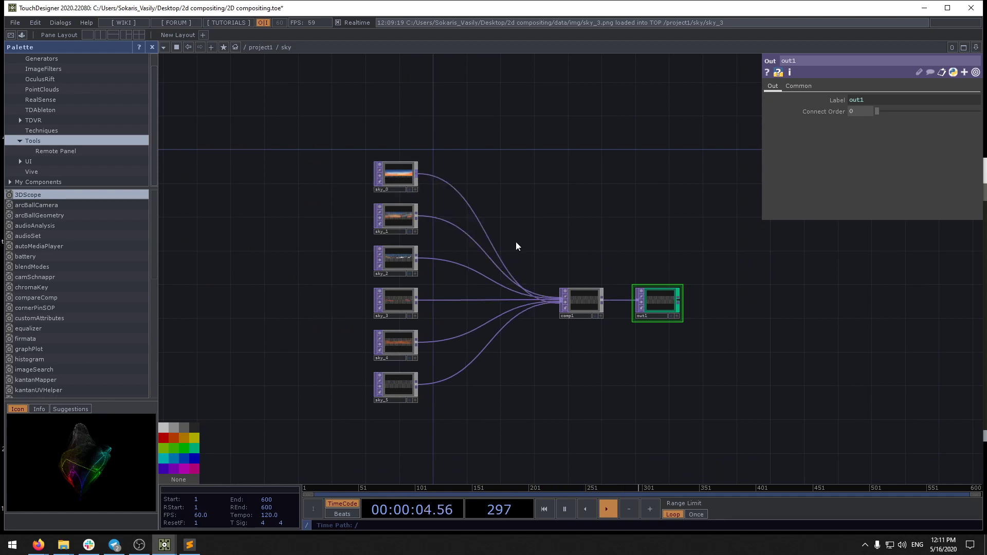
Step: Colour all six sky image nodes yellow-green and move them together farther left, away from comp1
left_click_drag(325, 122, 405, 431)
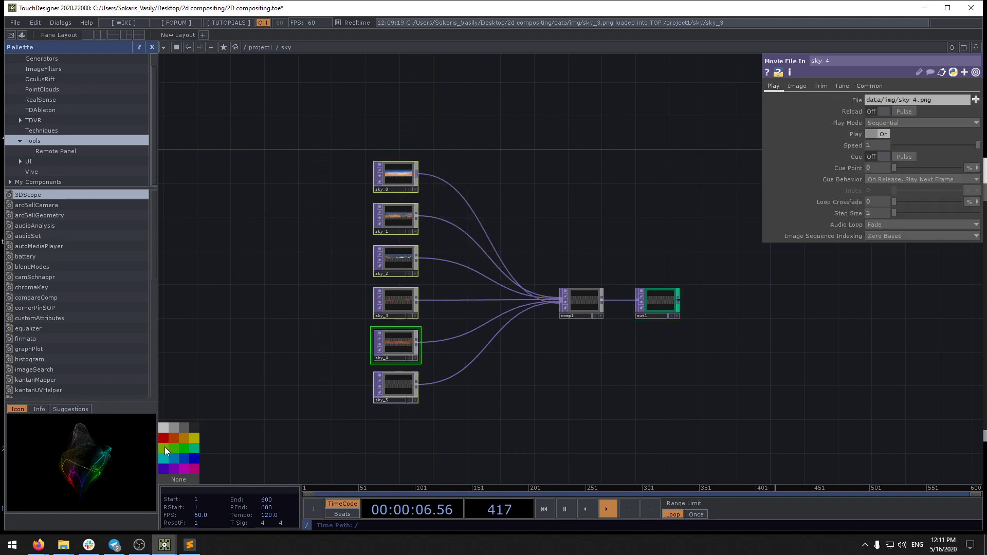
left_click(165, 447)
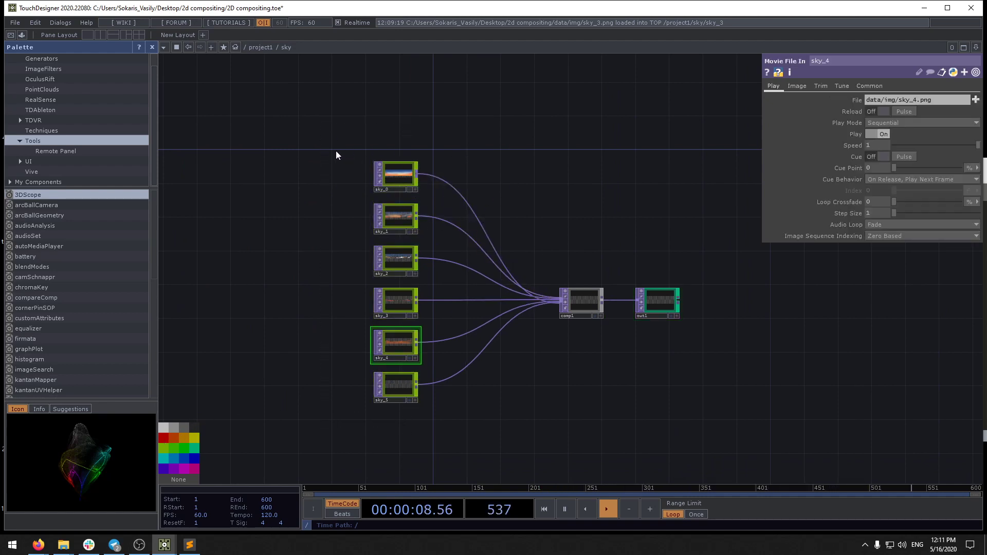
left_click_drag(311, 150, 405, 448)
left_click_drag(395, 309, 345, 310)
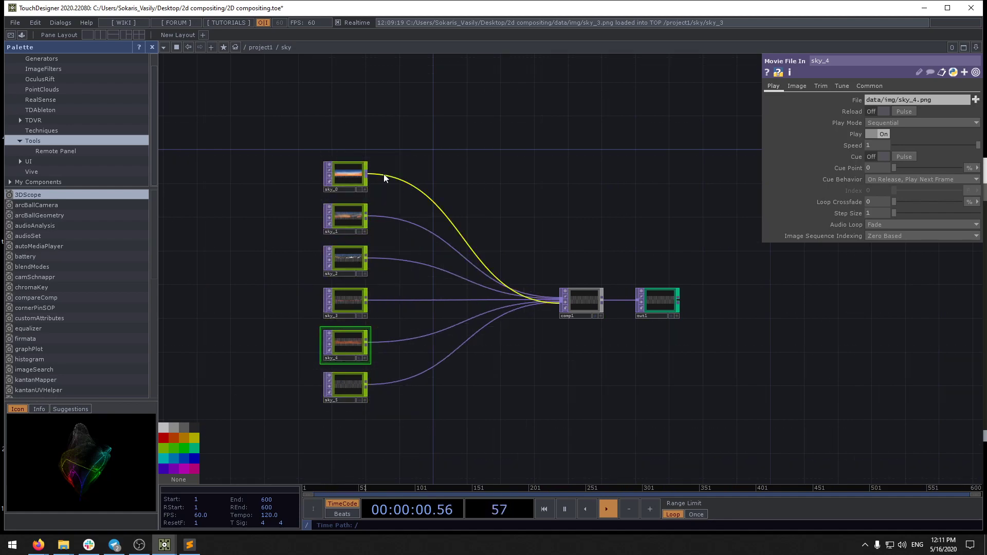
Step: View the selected sky images in the project's img folder in File Explorer and return to the TouchDesigner network
scroll(384, 174, "up", 3)
scroll(425, 143, "down", 2)
left_click_drag(495, 183, 546, 120)
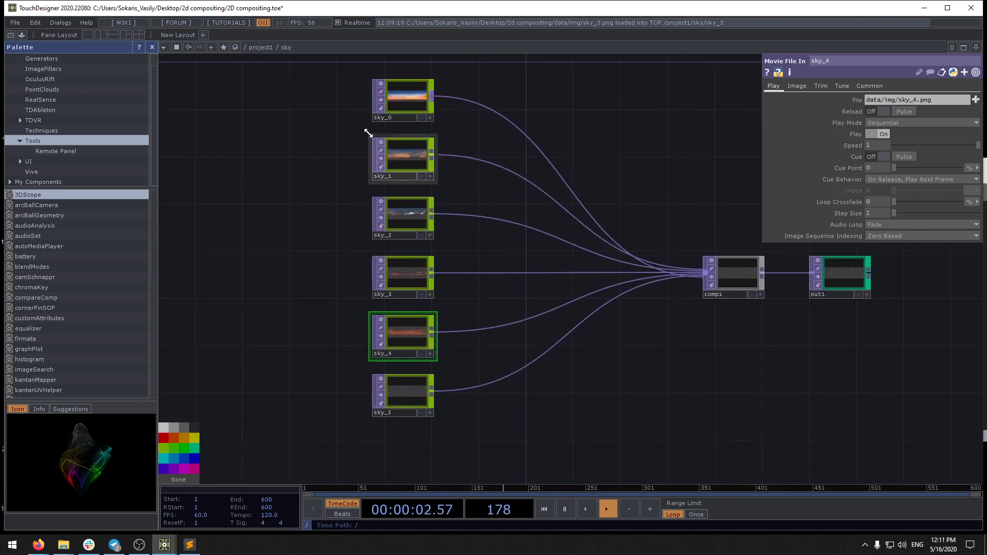
mouse_move(64, 545)
left_click(124, 509)
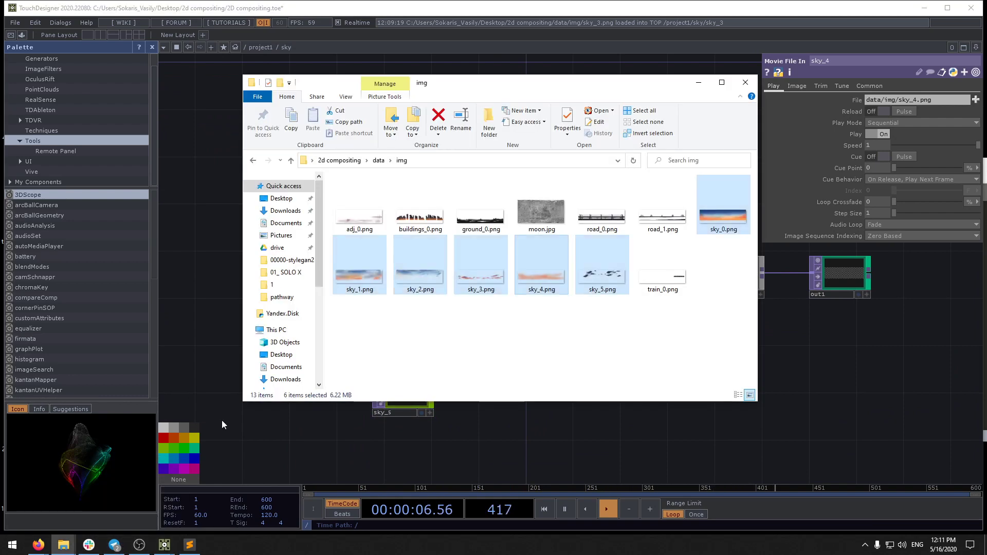
left_click(203, 134)
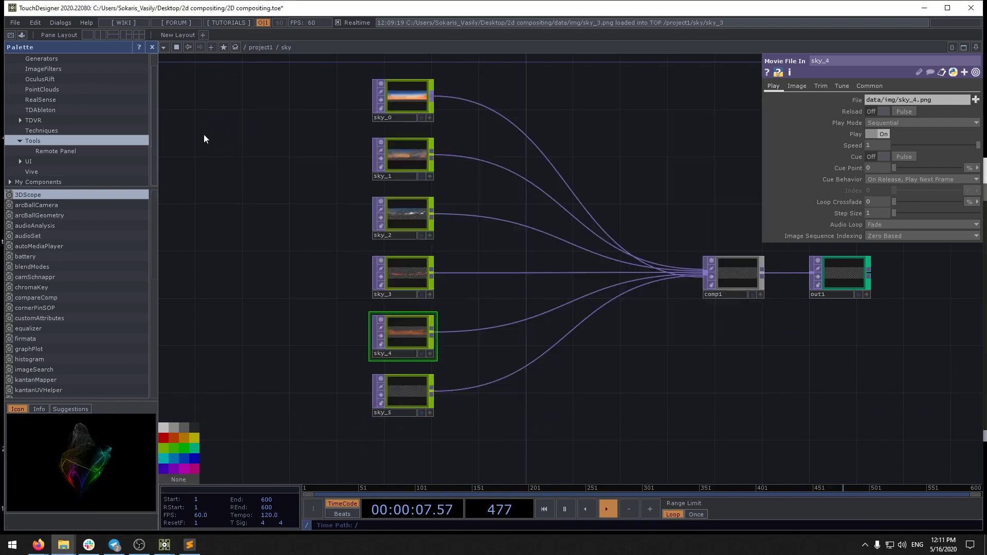
Step: Inspect the file path of each sky image node from sky_0 through sky_5
left_click(416, 104)
left_click(408, 155)
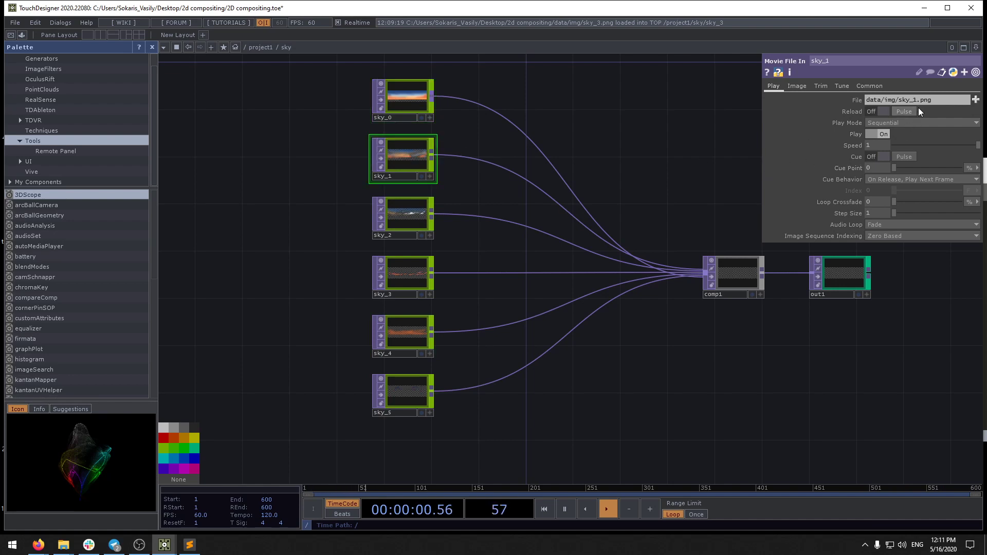
left_click(413, 216)
left_click(409, 280)
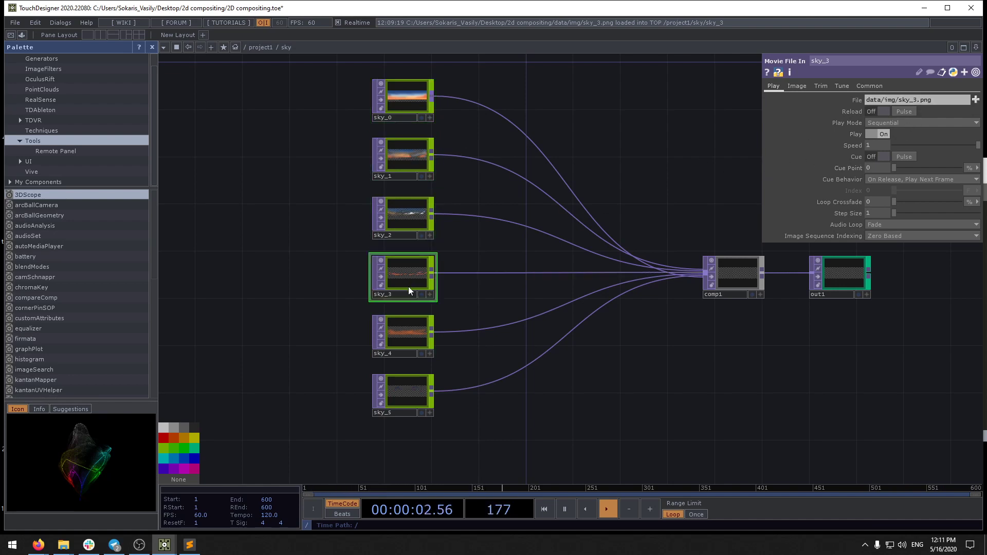
left_click(408, 334)
left_click(408, 387)
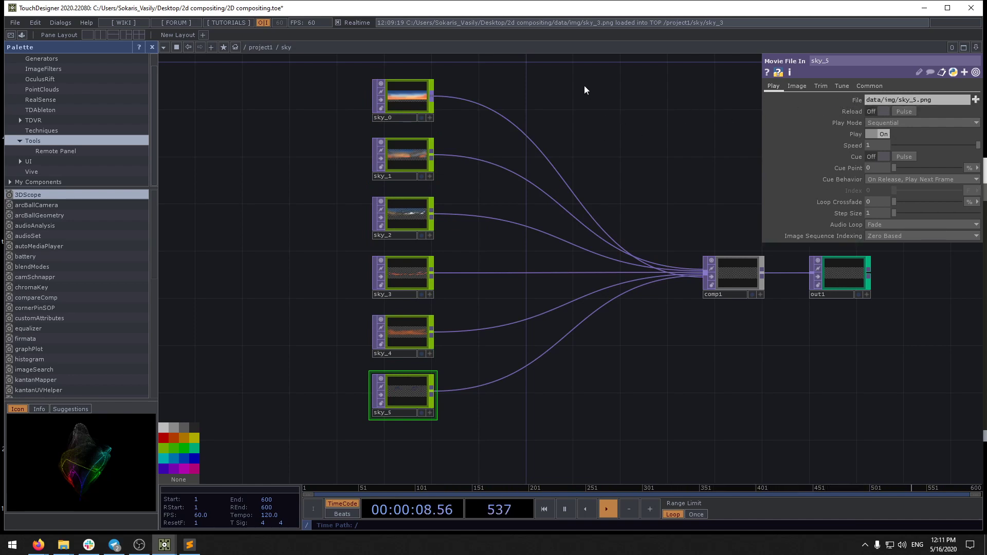
left_click_drag(599, 175, 511, 174)
left_click_drag(464, 118, 492, 119)
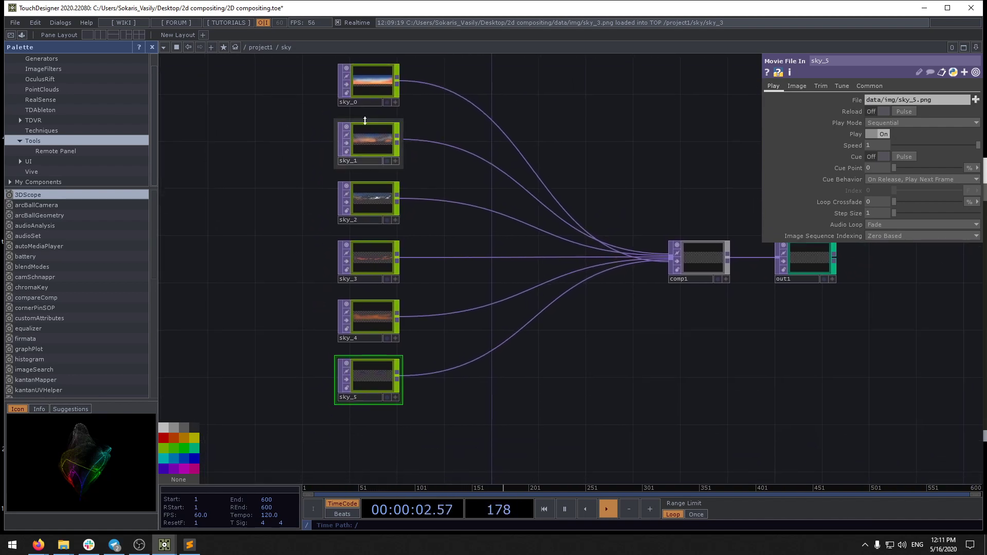
left_click_drag(292, 275, 307, 326)
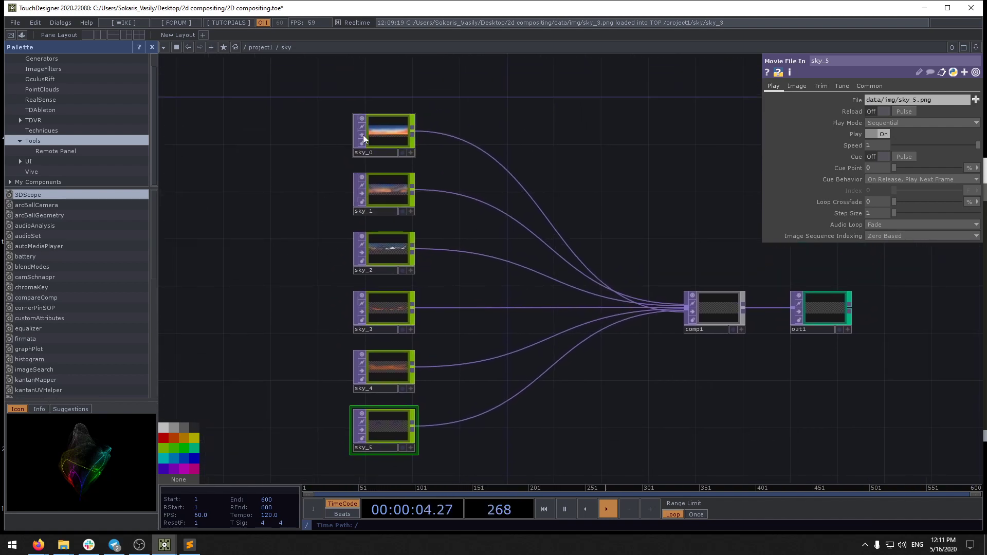
Step: Try an absolute user-folder prefix starting with c:/users/ on sky_5's file path, and remove it again
left_click(849, 99)
type("c:/")
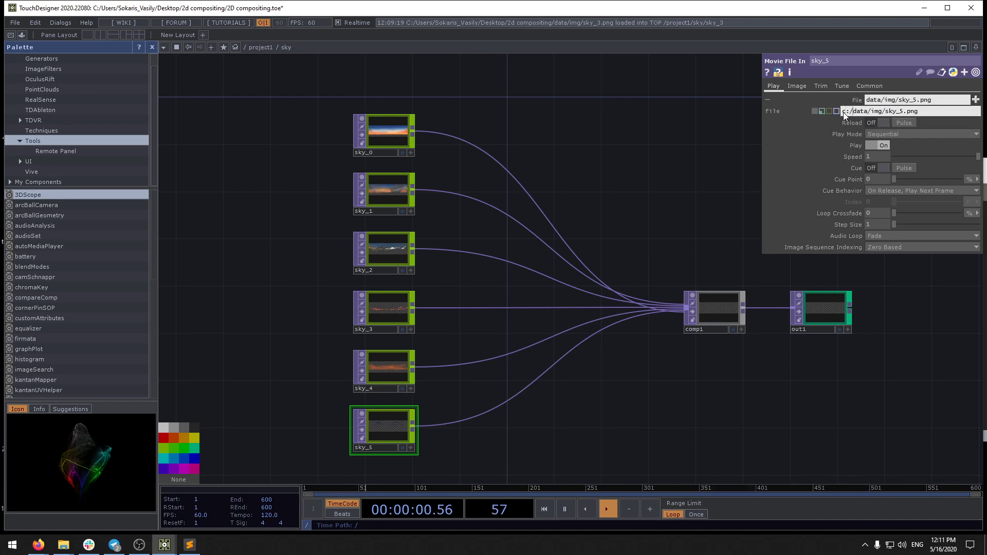
type("users/vasil")
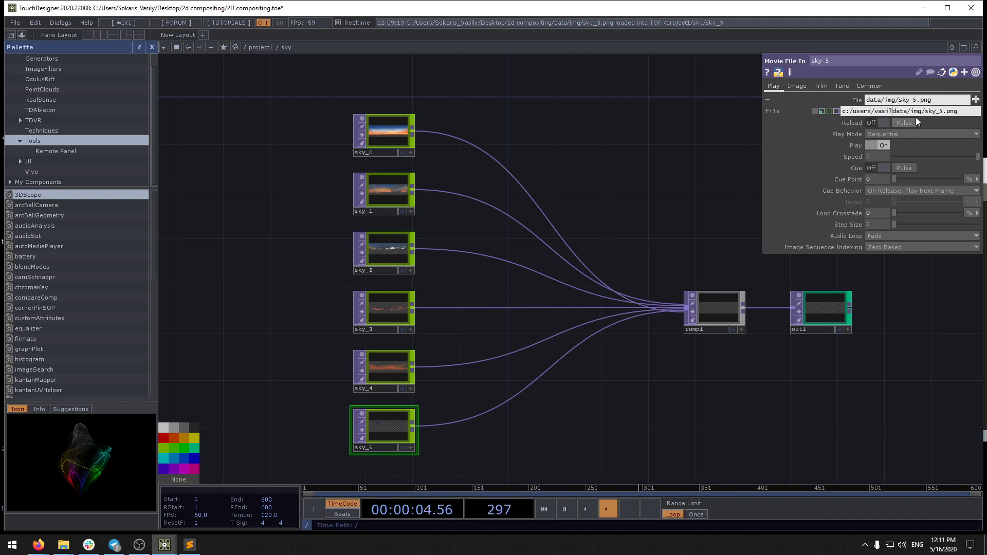
key("BackSpace")
key("BackSpace")
key("BackSpace")
key("BackSpace")
key("BackSpace")
key("BackSpace")
key("BackSpace")
key("BackSpace")
key("BackSpace")
key("BackSpace")
key("BackSpace")
key("BackSpace")
key("BackSpace")
key("BackSpace")
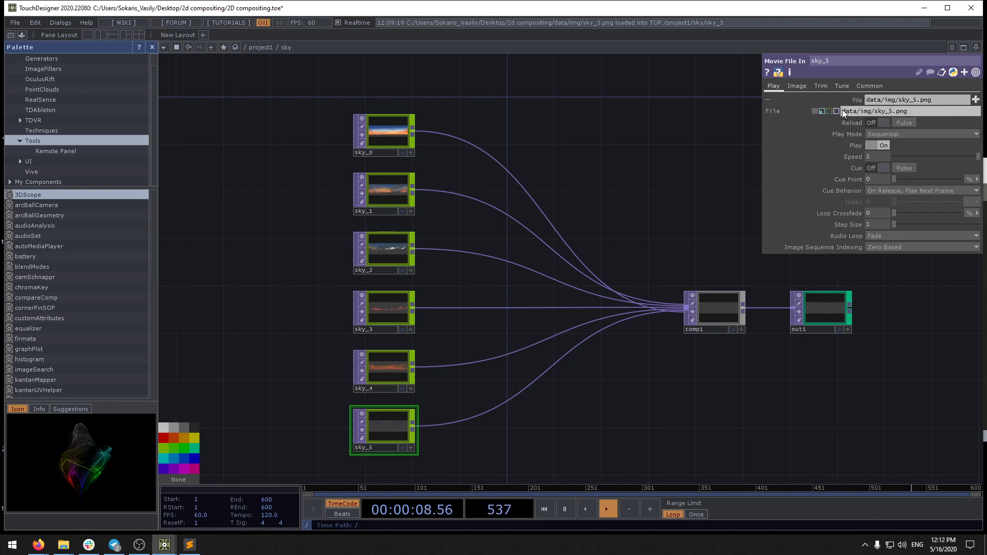
Step: Browse the 2d compositing project folder through data to img in File Explorer, and return to the TouchDesigner network
mouse_move(64, 545)
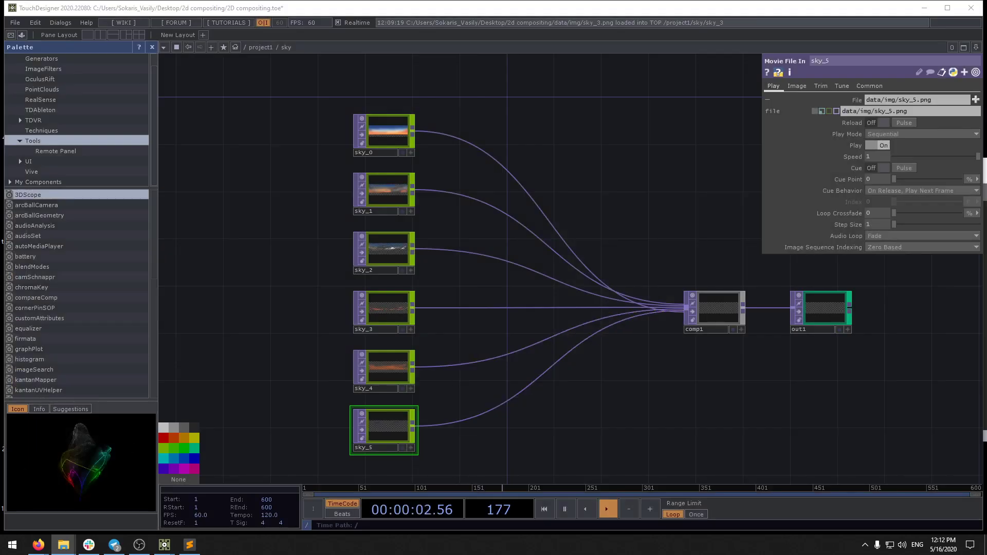
left_click(149, 505)
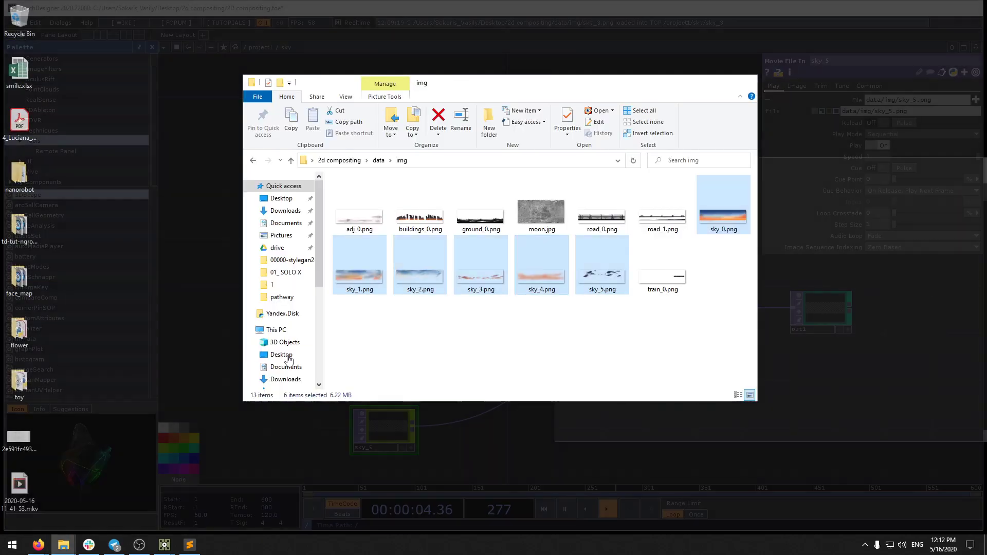
left_click(339, 160)
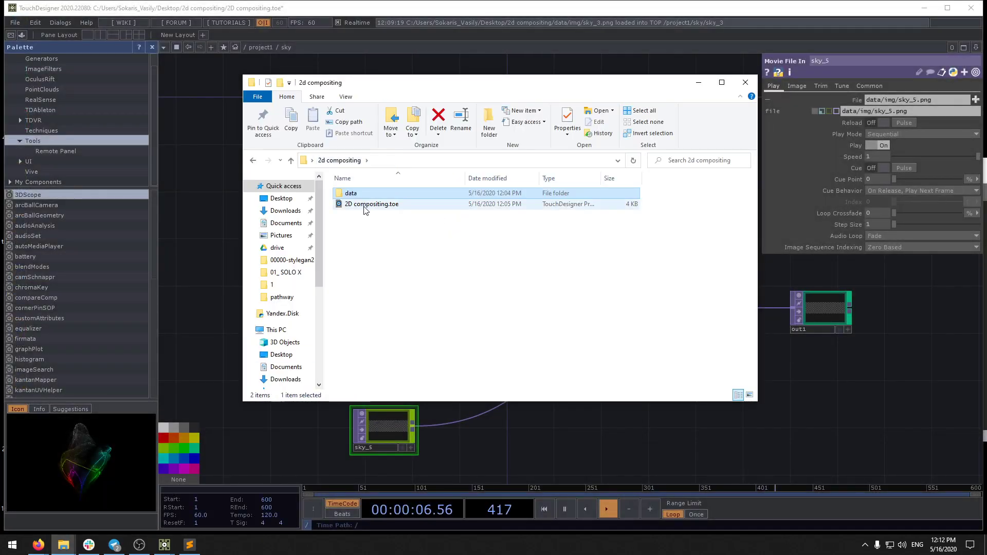
double_click(350, 194)
left_click(344, 195)
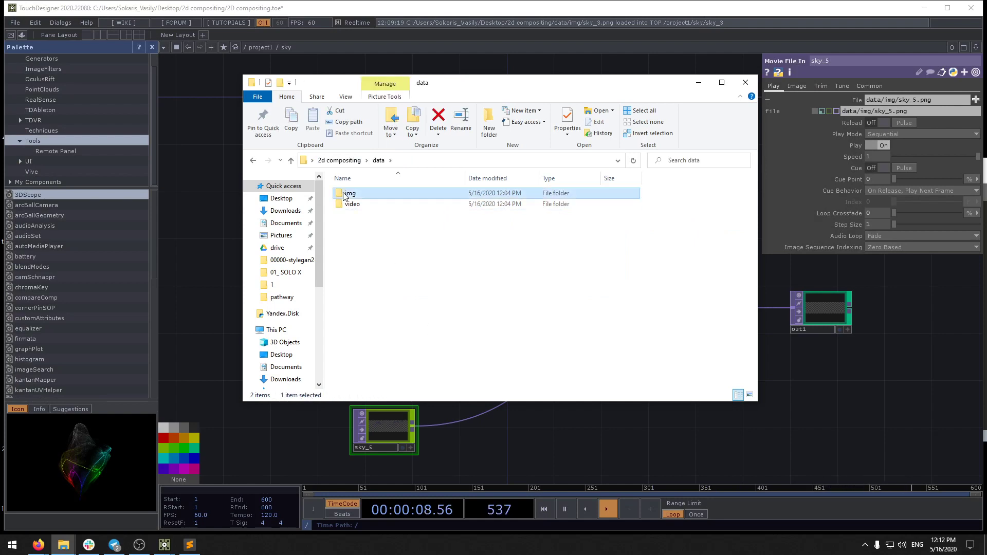
double_click(344, 196)
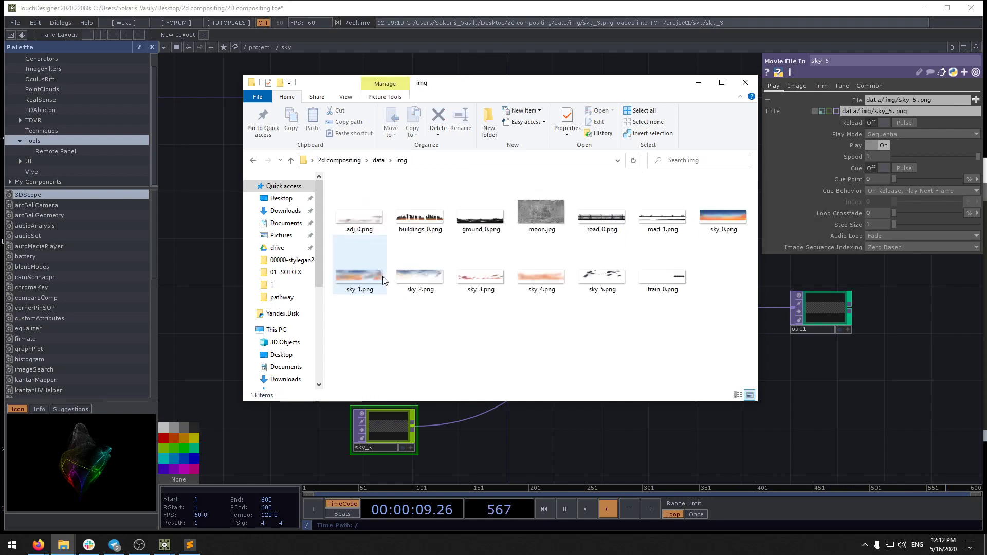
left_click(741, 214)
key("alt+Tab")
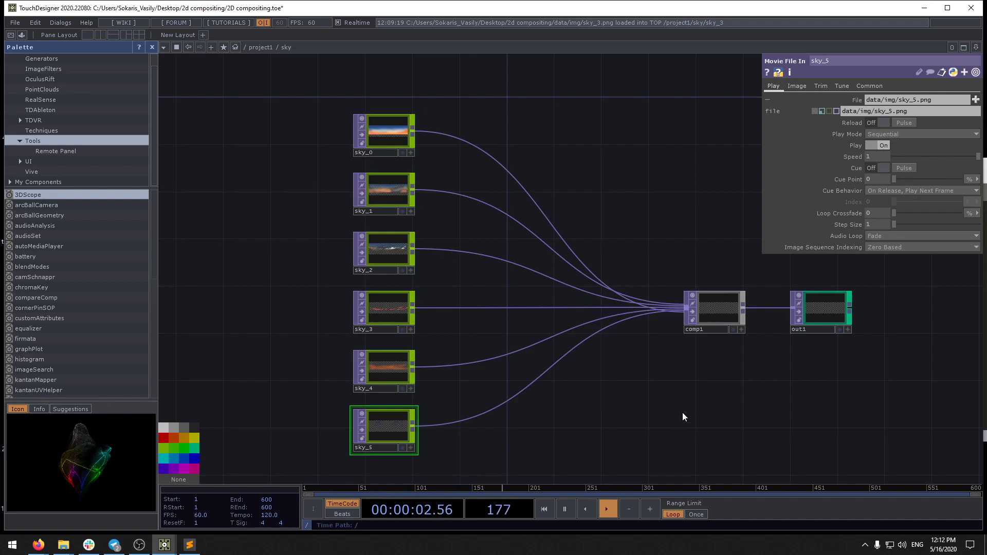
Step: Go up to the project1 network to view the sky component's output, and enter the sky component again
left_click_drag(682, 412, 544, 400)
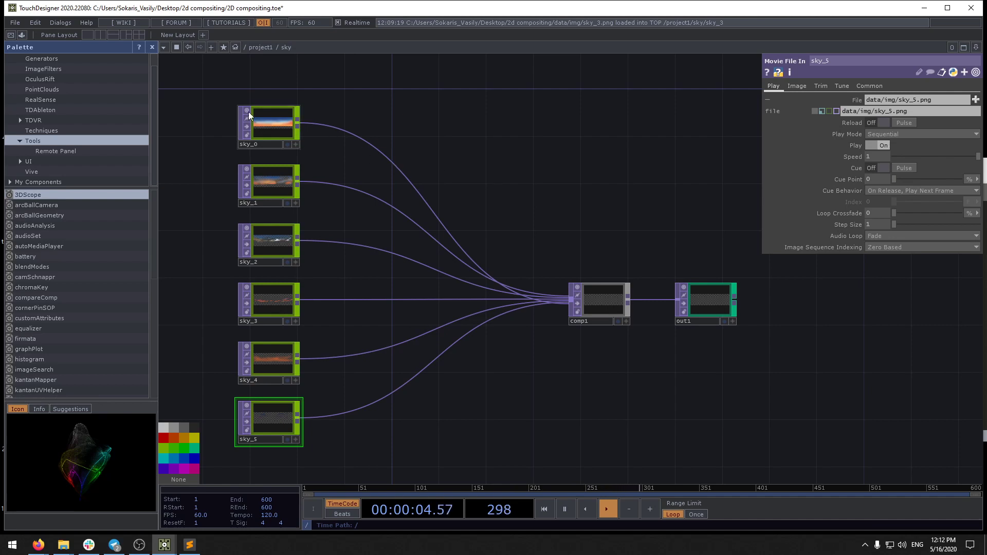
right_click_drag(211, 92, 311, 432)
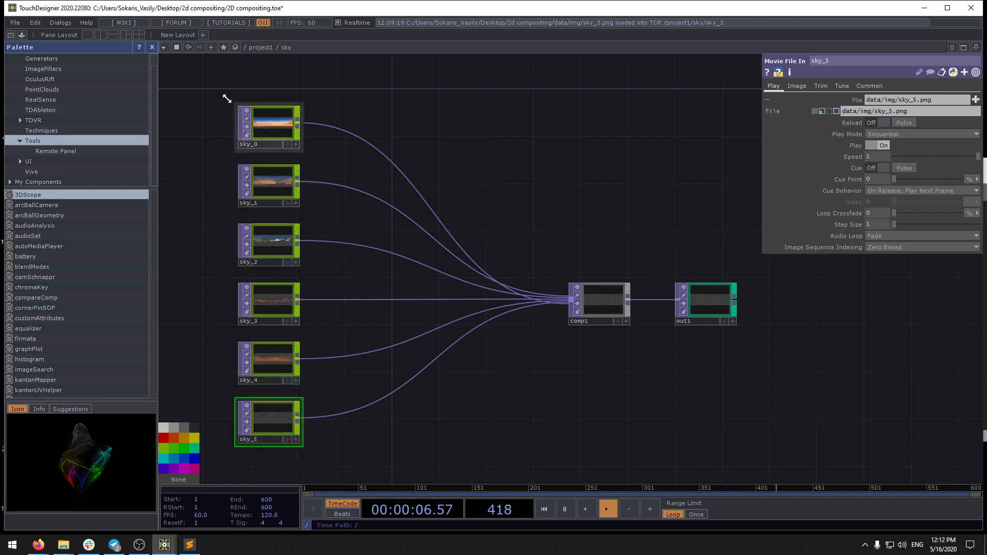
right_click_drag(221, 89, 319, 436)
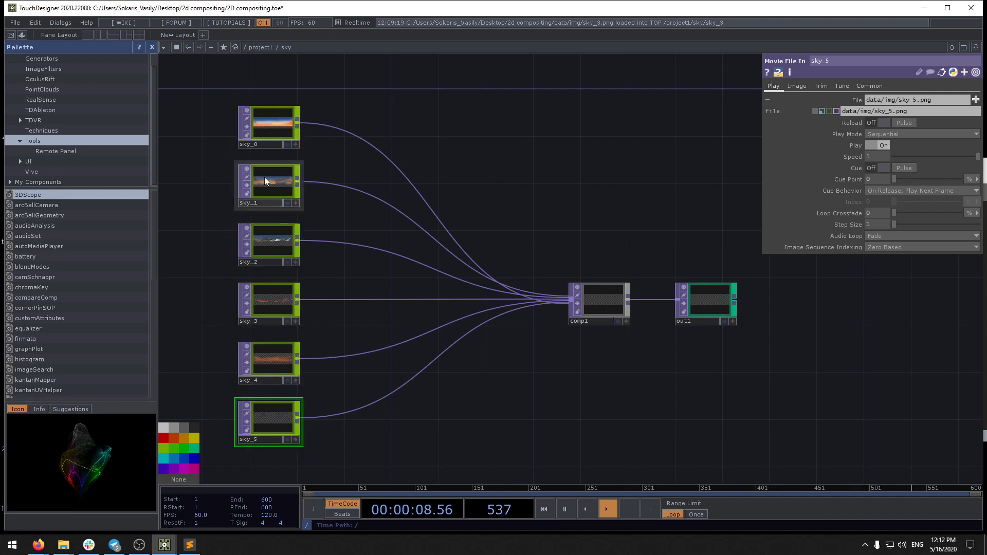
scroll(463, 190, "down", 5)
key("u")
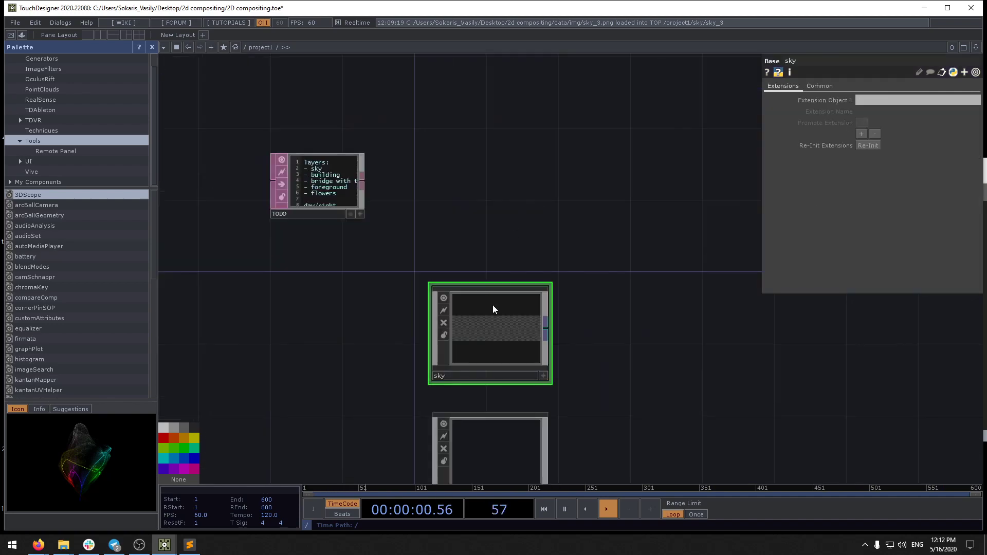
key("i")
scroll(387, 216, "up", 2)
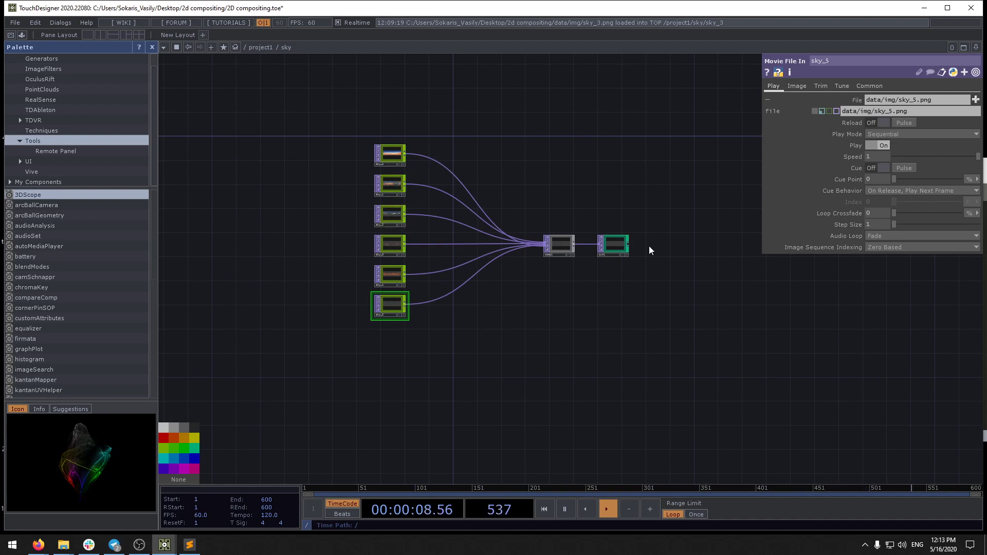
Step: Display the out1 node's output as the backdrop of the sky network
scroll(561, 288, "up", 3)
left_click(633, 277)
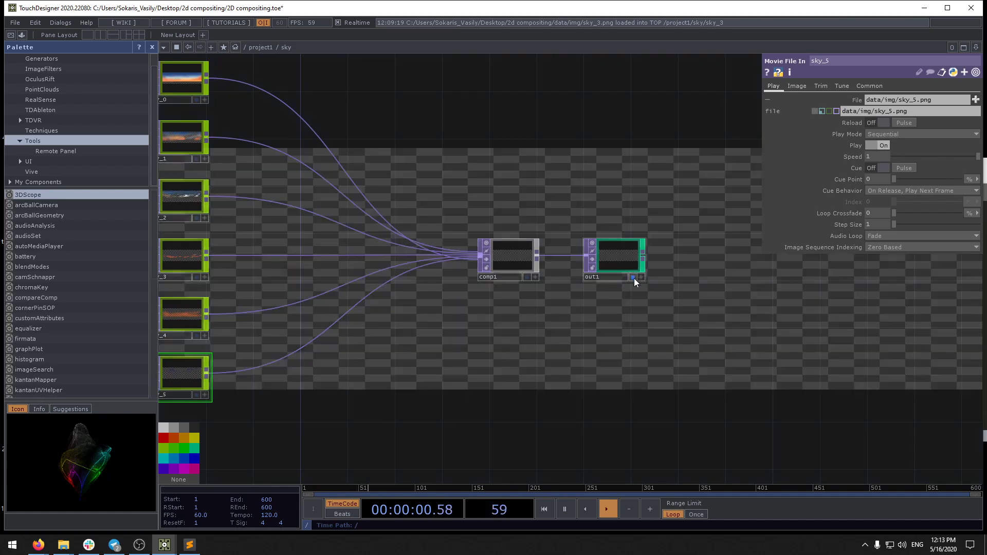
left_click_drag(588, 351, 685, 382)
Step: Turn off the network editor grid in the network's display options
right_click(613, 152)
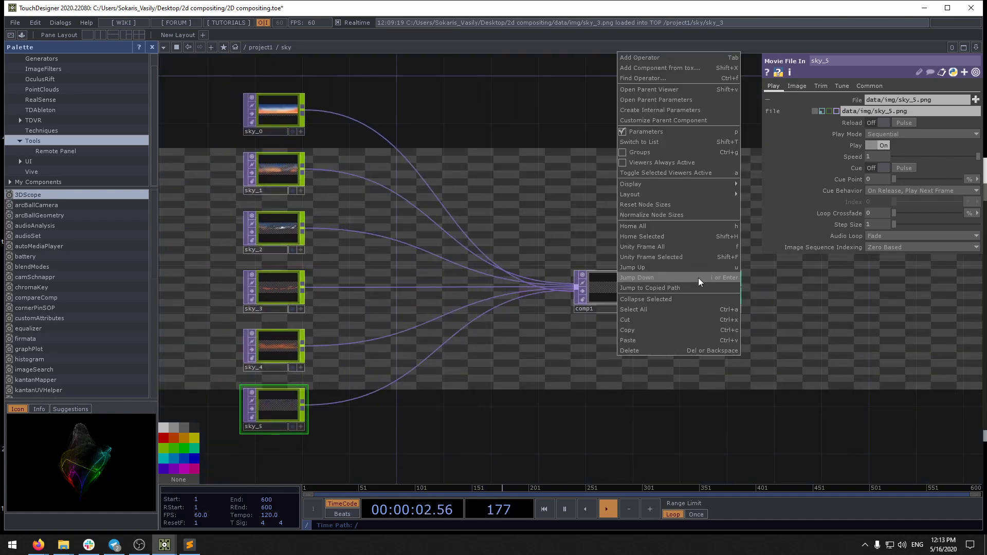
mouse_move(677, 181)
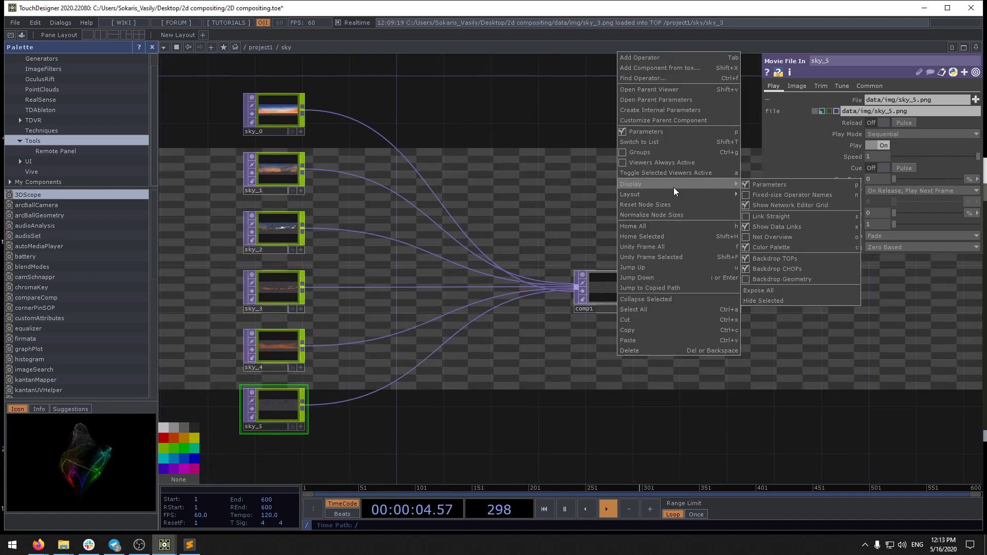
left_click(550, 169)
right_click(557, 178)
mouse_move(622, 211)
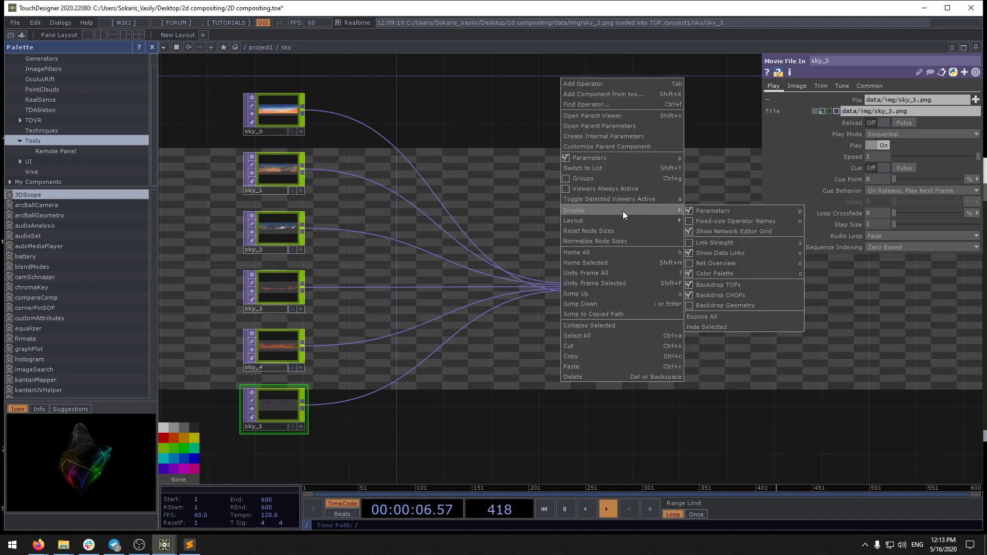
left_click(739, 232)
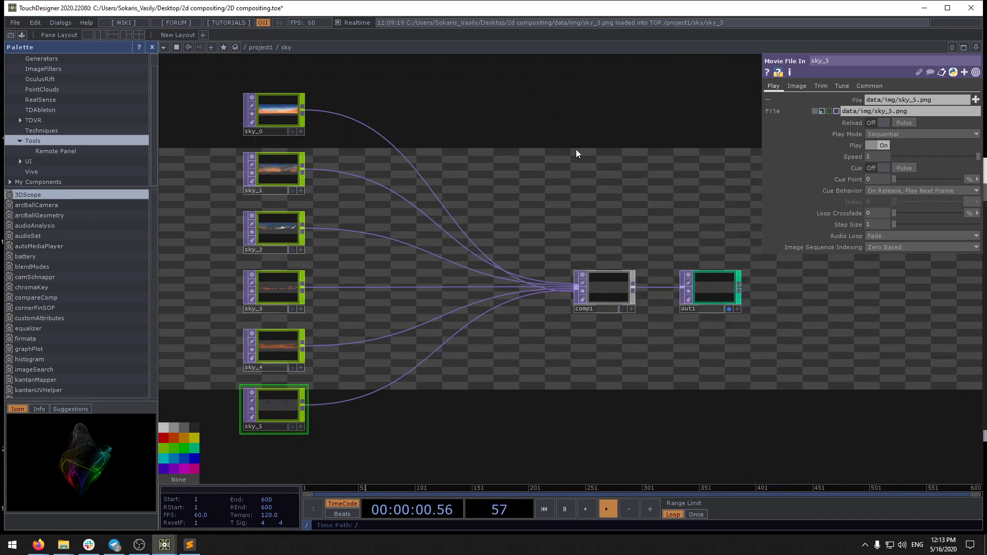
Step: Close the Palette to give the sky network more room over its backdrop
left_click(152, 47)
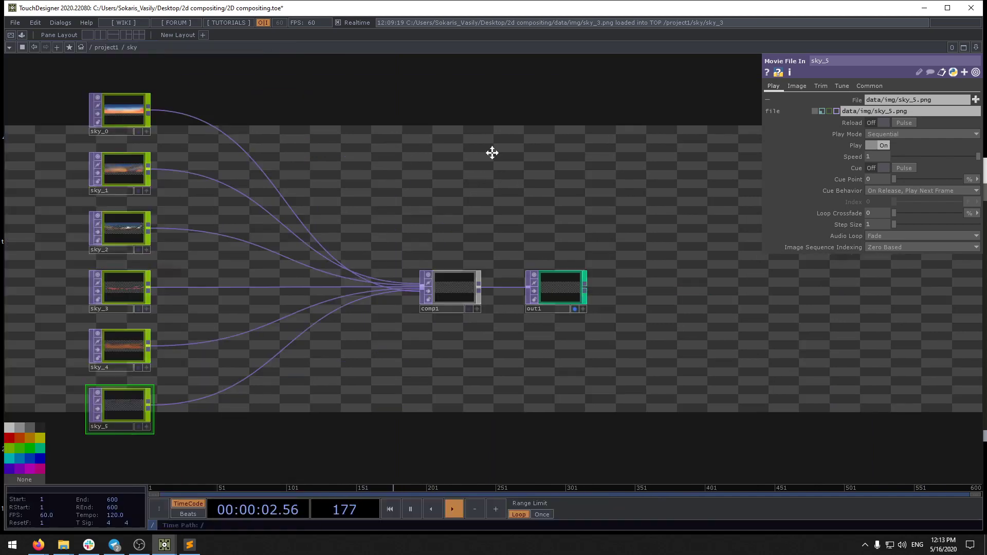
left_click_drag(492, 153, 535, 110)
scroll(508, 139, "down", 3)
left_click_drag(548, 177, 540, 213)
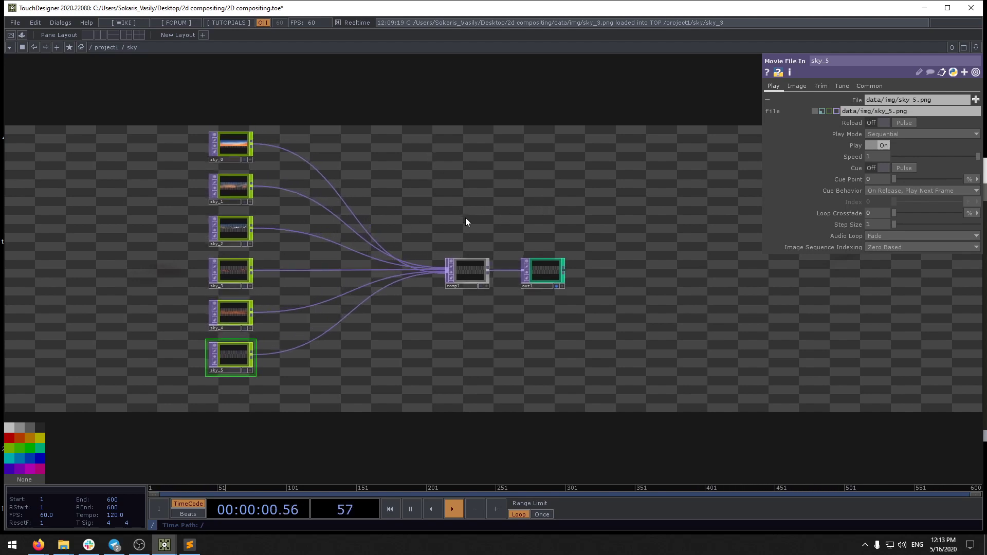
left_click_drag(465, 220, 498, 222)
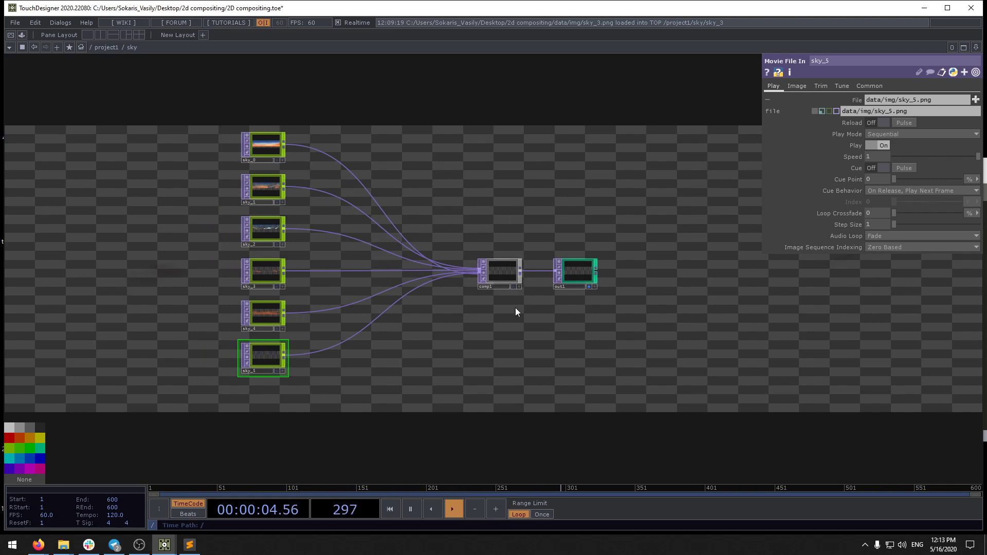
Step: Set the comp1 node's composite operation to Over
left_click(505, 269)
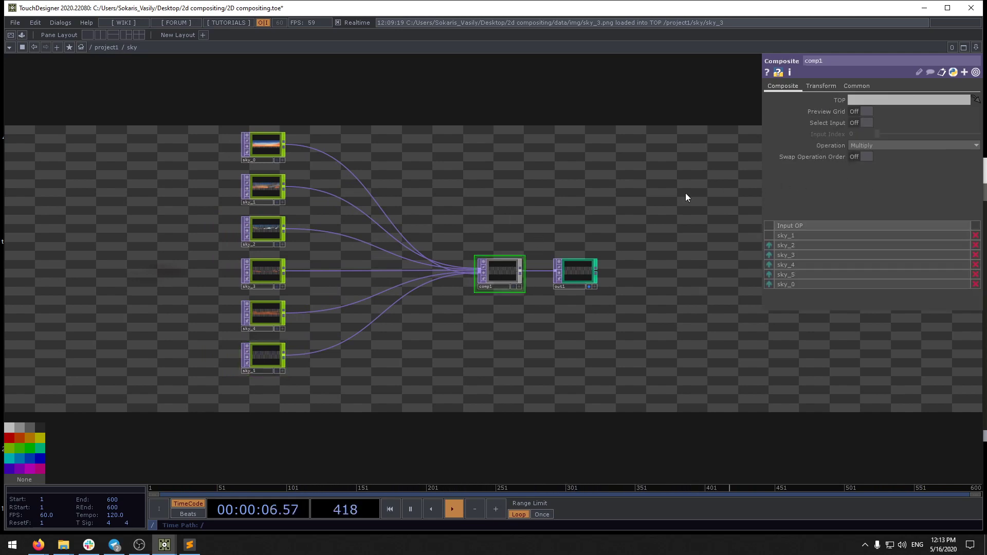
left_click(882, 146)
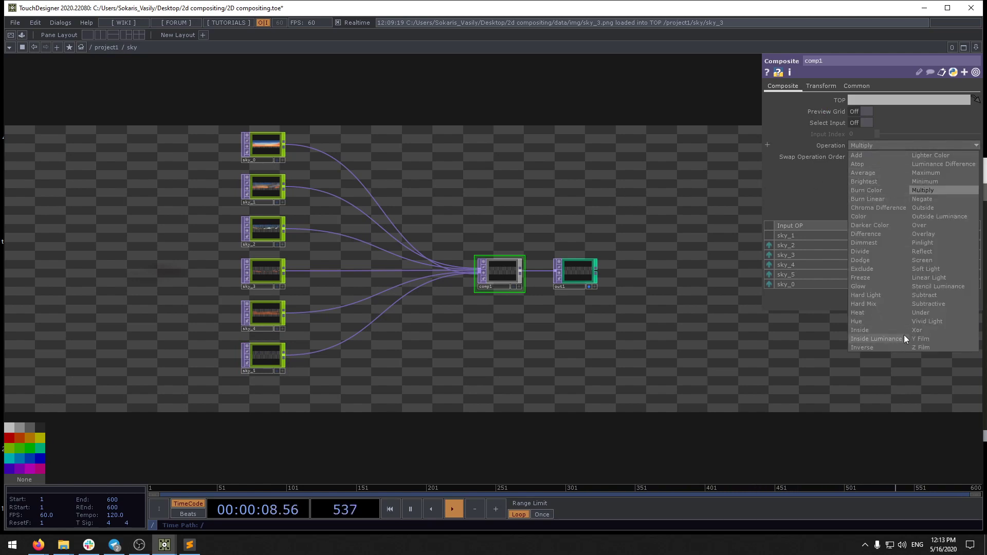
left_click(934, 227)
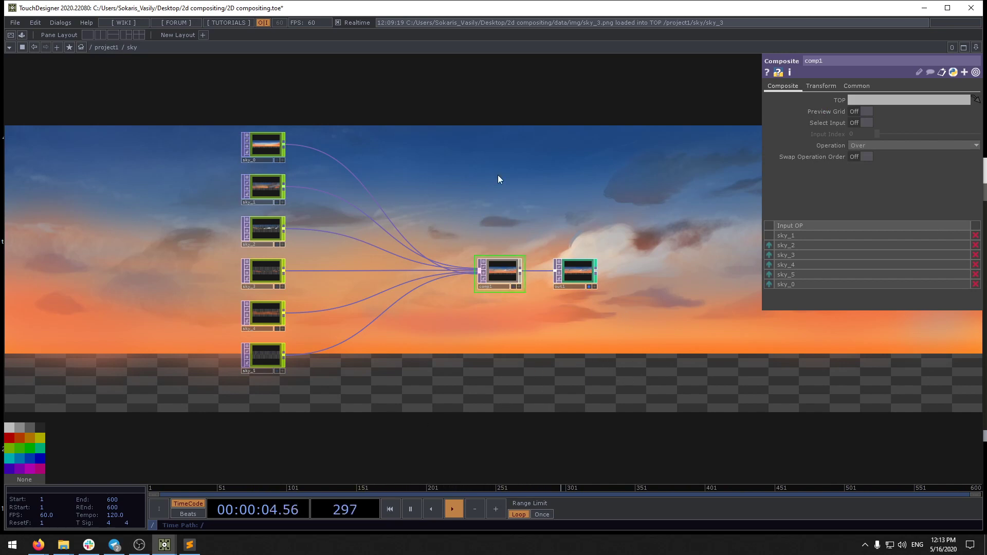
Step: Move sky_0 up to the first position in the comp1 node's input order
key("h")
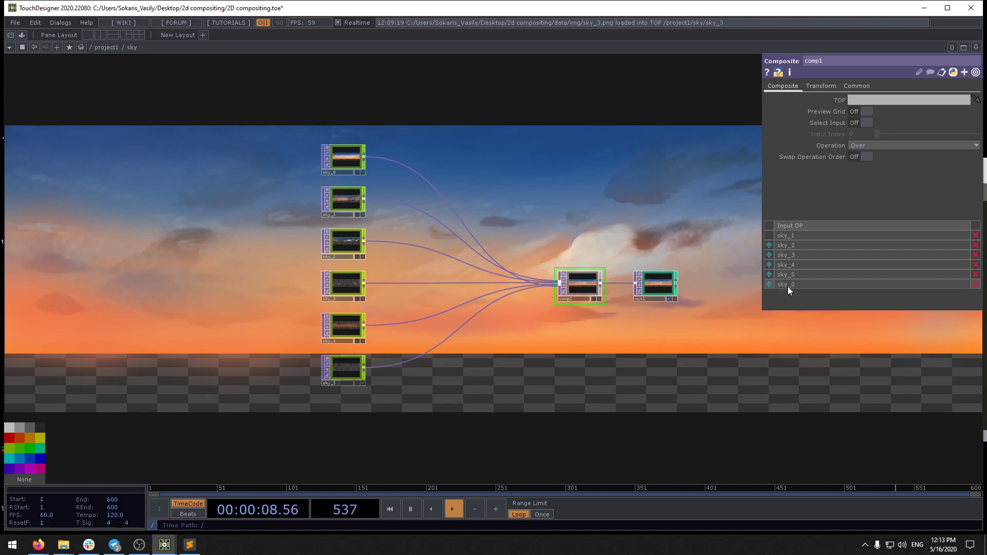
left_click(769, 284)
left_click(770, 276)
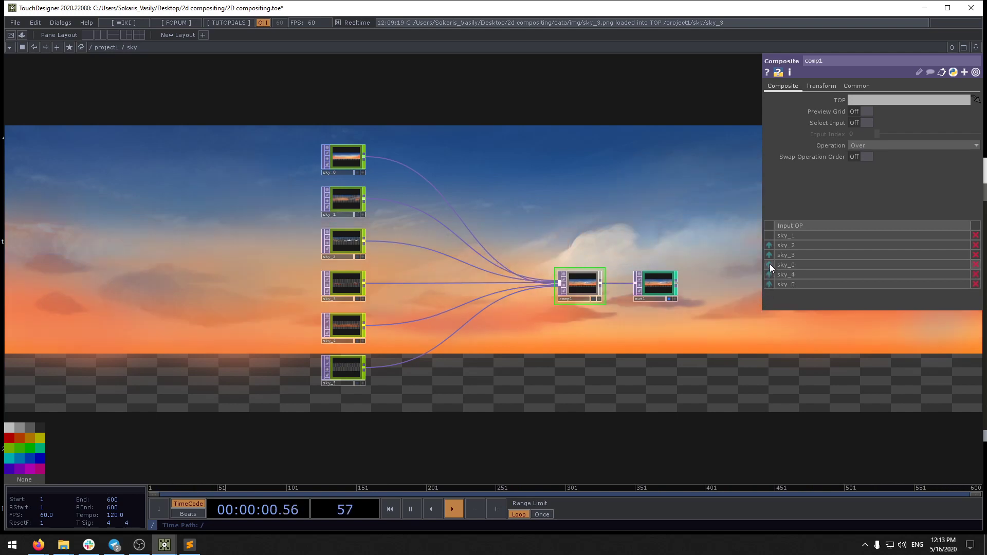
left_click(770, 264)
left_click(769, 254)
left_click(770, 245)
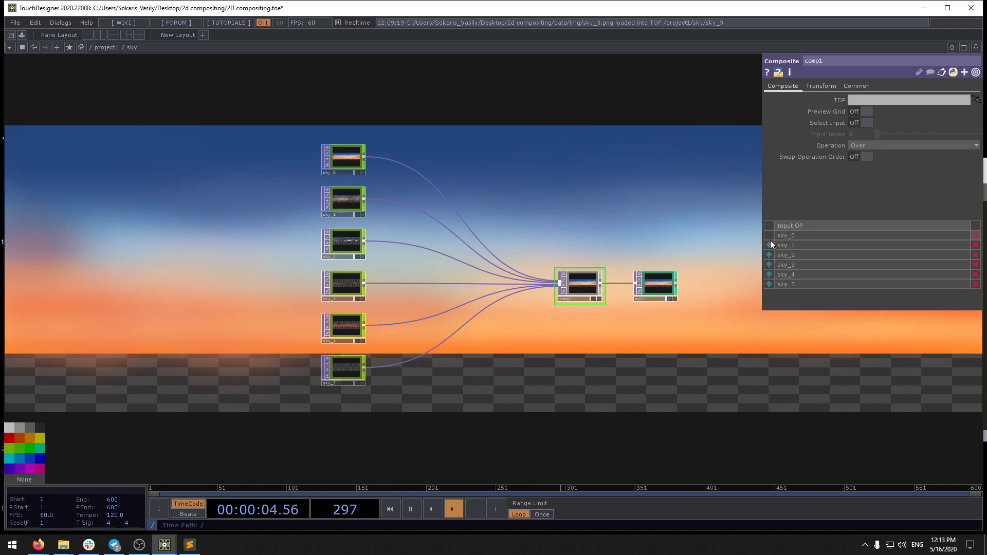
Step: Reverse the comp1 inputs so they run sky_5, sky_4, sky_3, sky_2, sky_1, sky_0
scroll(353, 162, "up", 2)
scroll(354, 162, "up", 1)
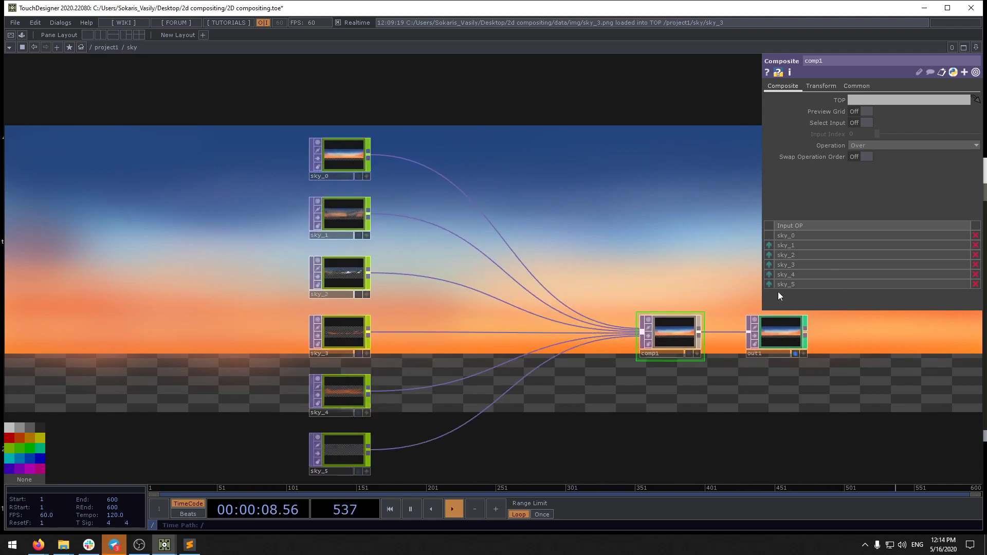
left_click_drag(772, 285, 770, 234)
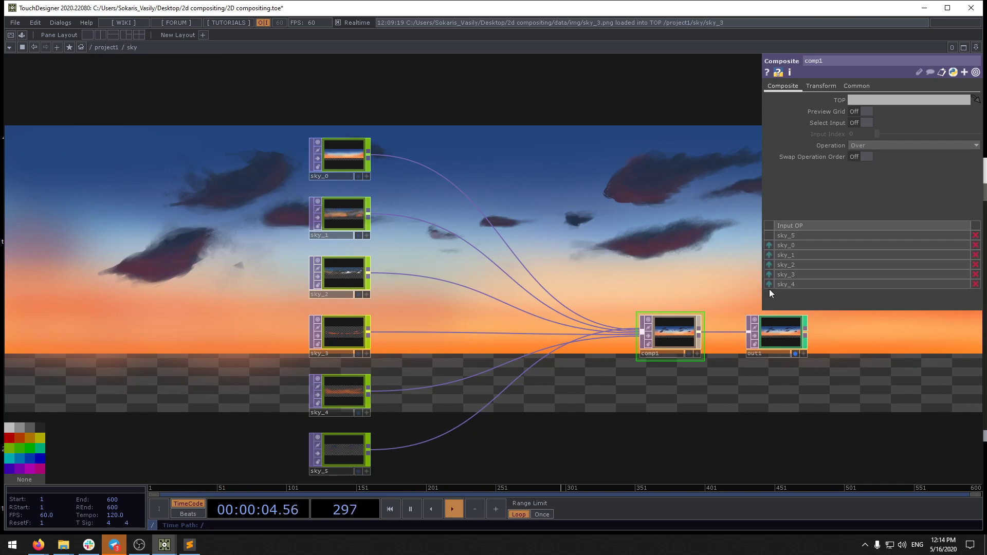
left_click_drag(769, 285, 779, 245)
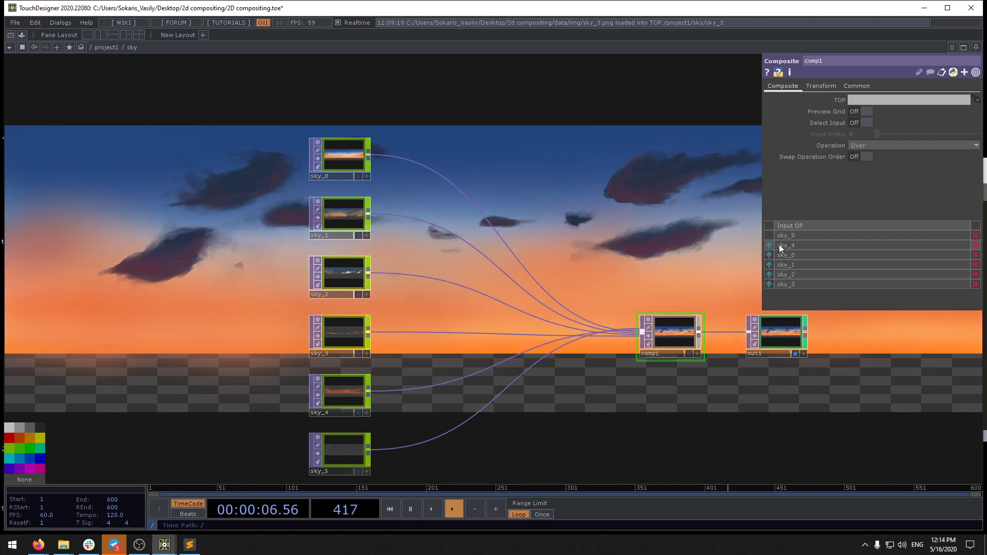
mouse_move(771, 286)
left_mouse_down()
mouse_move(770, 264)
mouse_move(769, 275)
left_mouse_up()
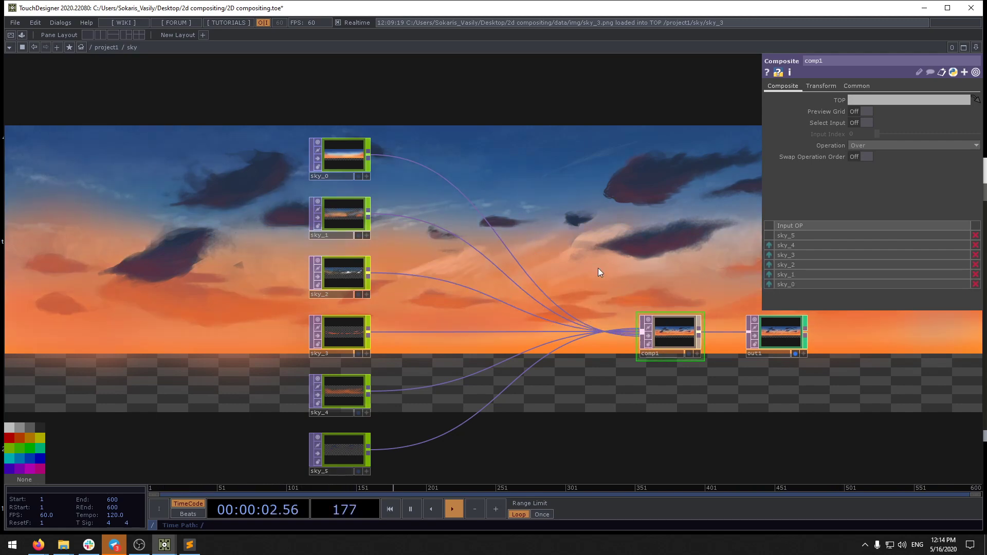
left_click_drag(576, 199, 568, 134)
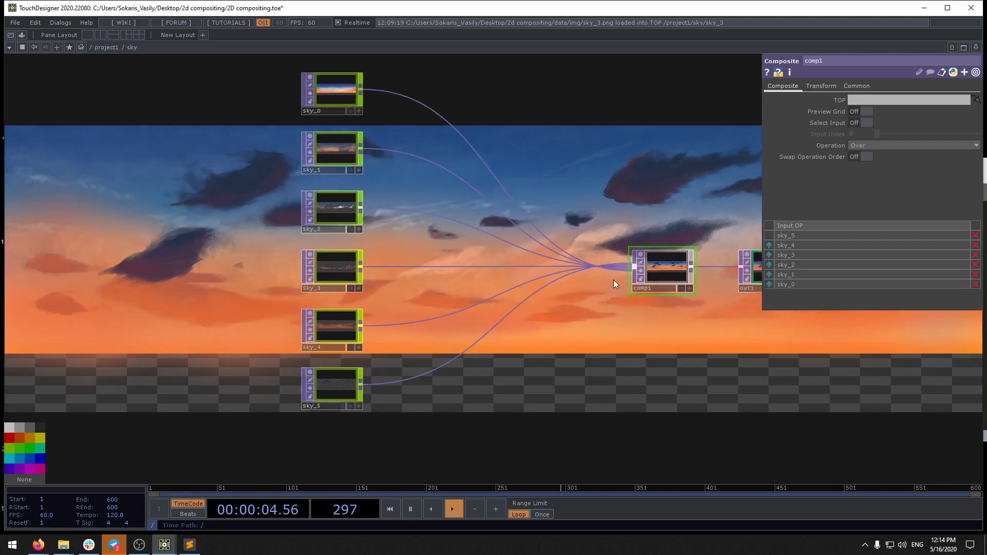
left_click_drag(582, 182, 568, 215)
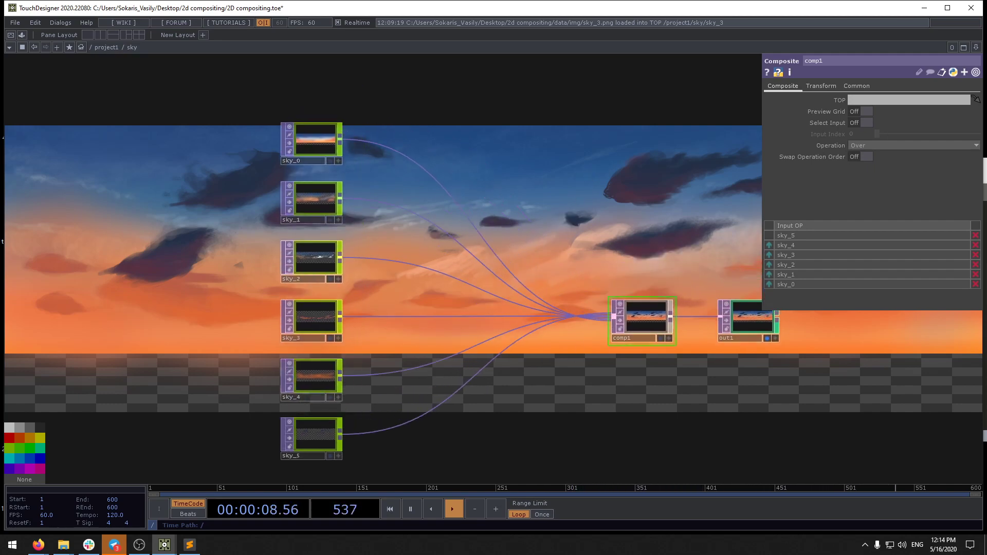
Step: Move all six sky image nodes together farther away from comp1 to make room, and save the project
scroll(584, 230, "down", 6)
left_click_drag(604, 317, 639, 232)
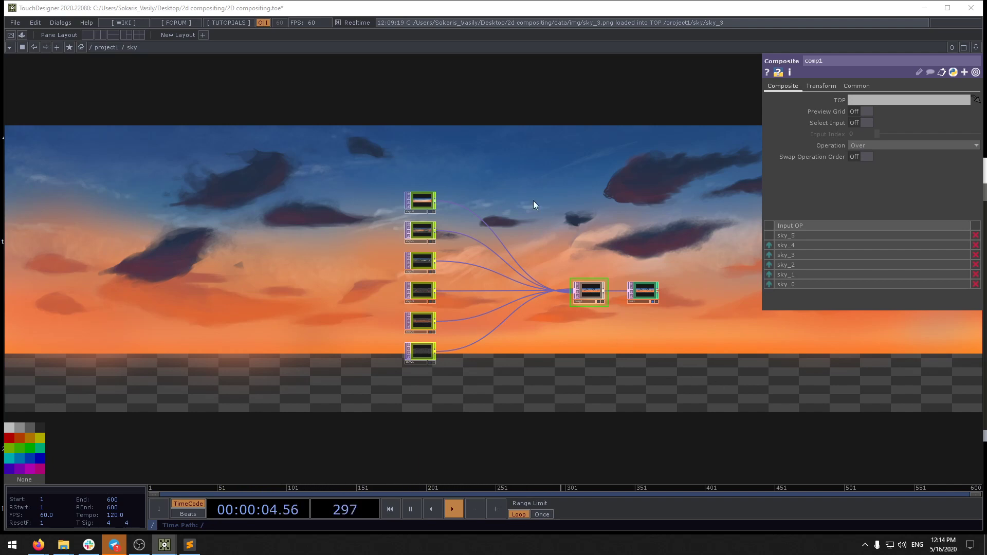
right_click_drag(357, 154, 442, 363)
left_click_drag(417, 296, 273, 299)
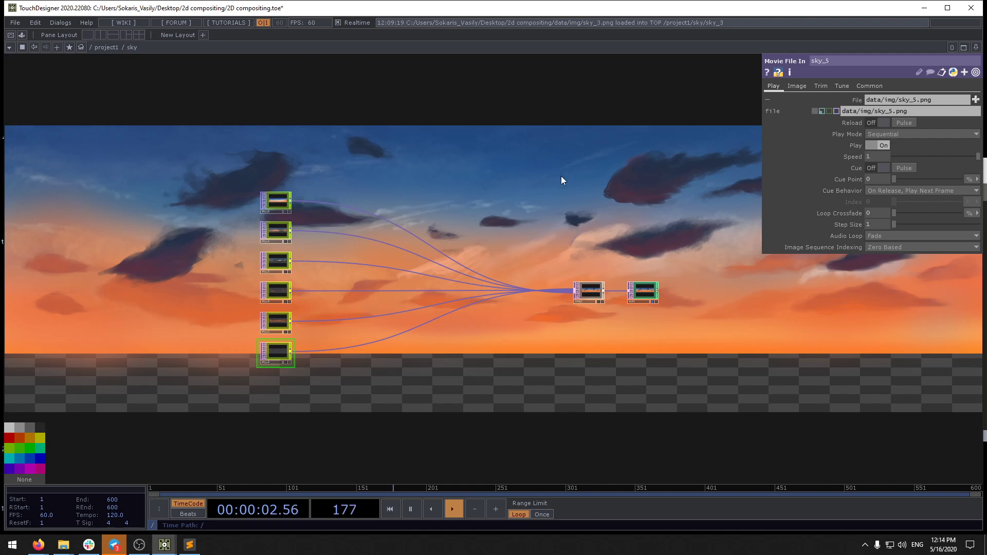
left_click_drag(562, 180, 612, 212)
key("ctrl+s")
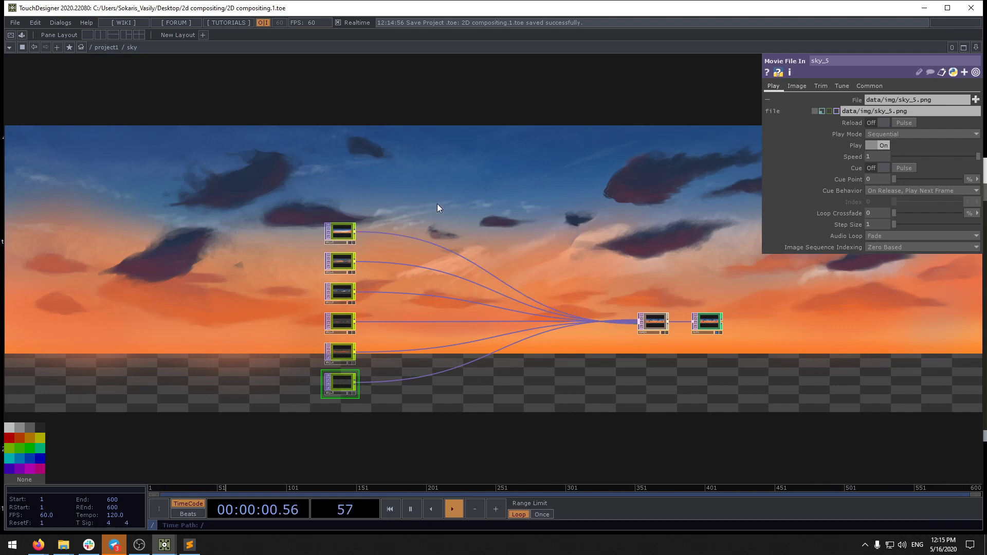
Step: Insert a Transform TOP on the connection between sky_0 and comp1
left_click_drag(481, 202, 566, 169)
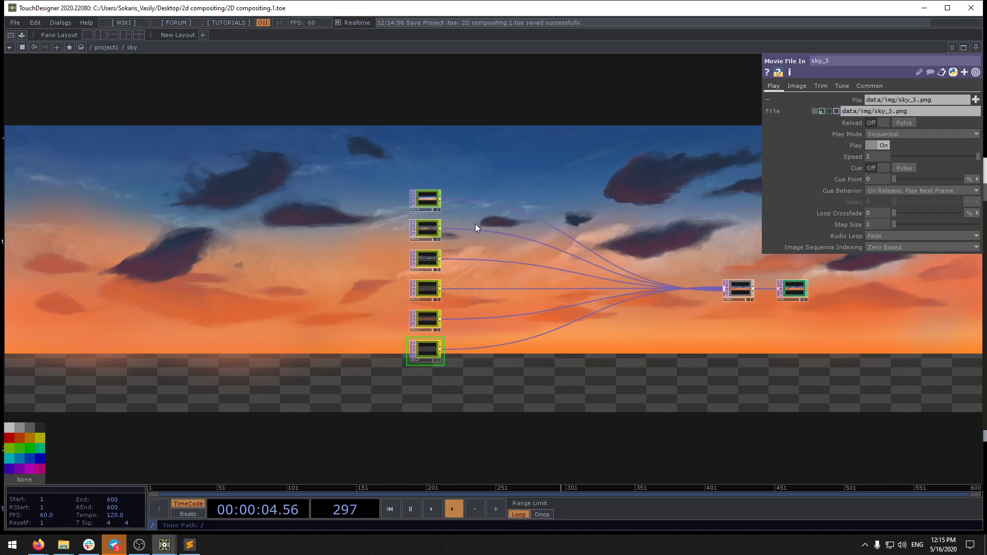
scroll(475, 223, "up", 5)
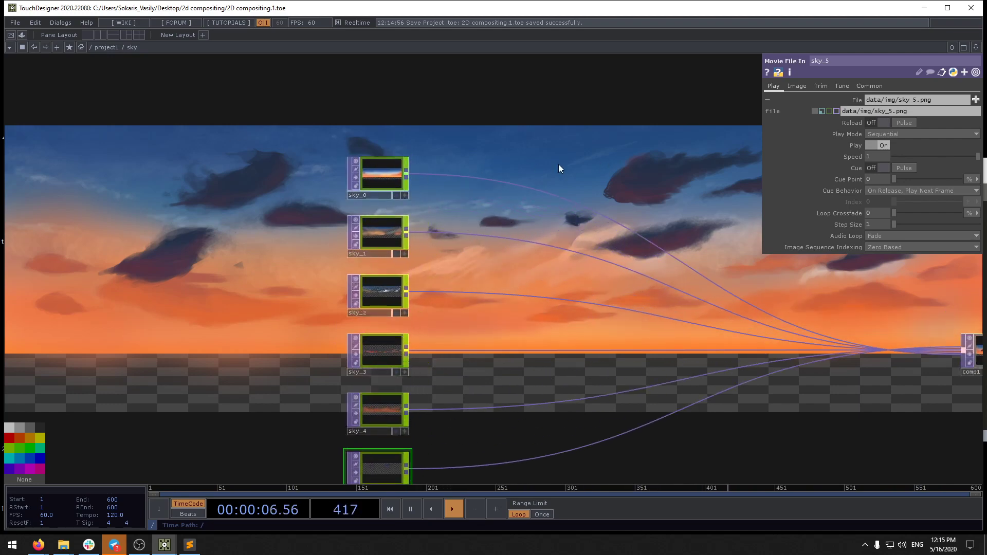
scroll(372, 165, "up", 6)
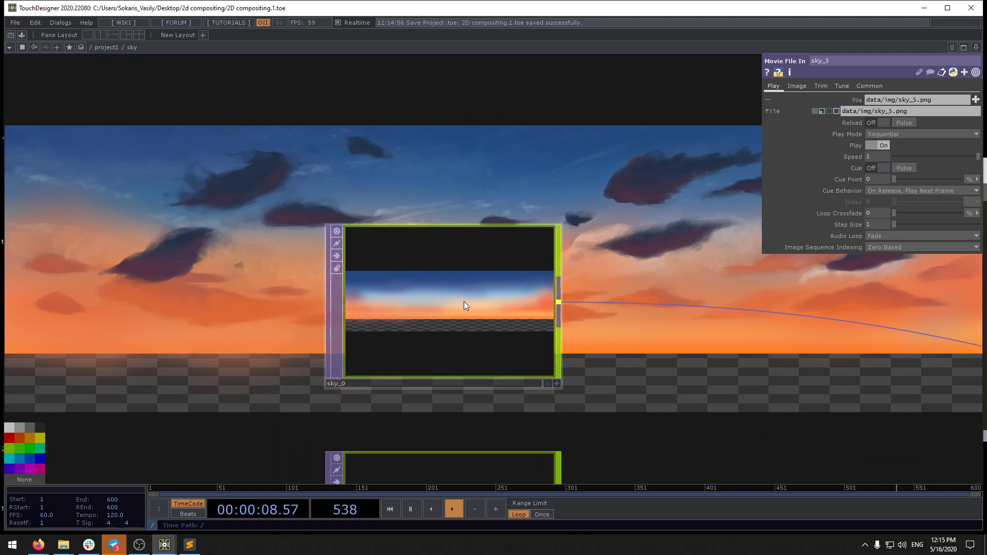
scroll(482, 306, "up", 3)
left_click_drag(788, 357, 369, 307)
left_click_drag(548, 187, 722, 188)
scroll(633, 310, "down", 3)
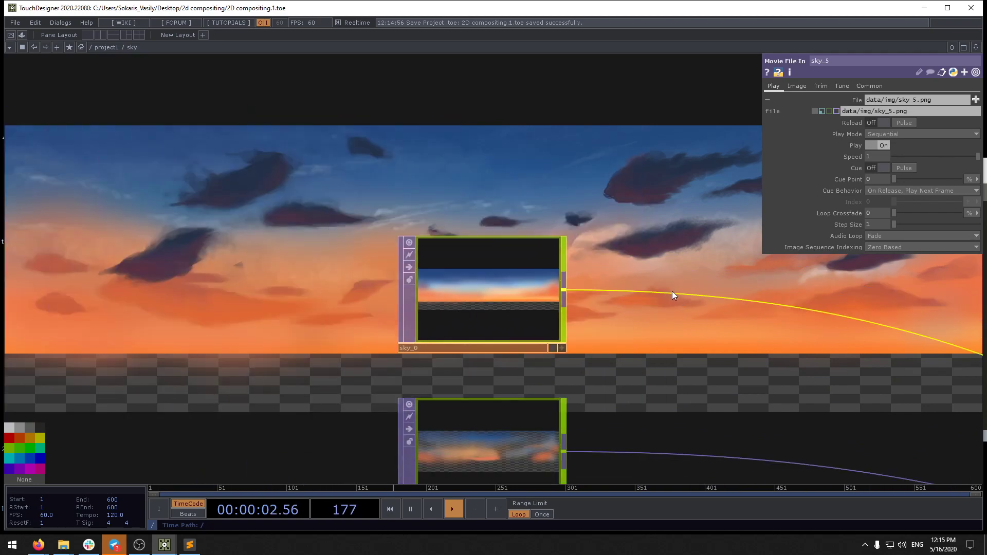
right_click(671, 291)
left_click(683, 280)
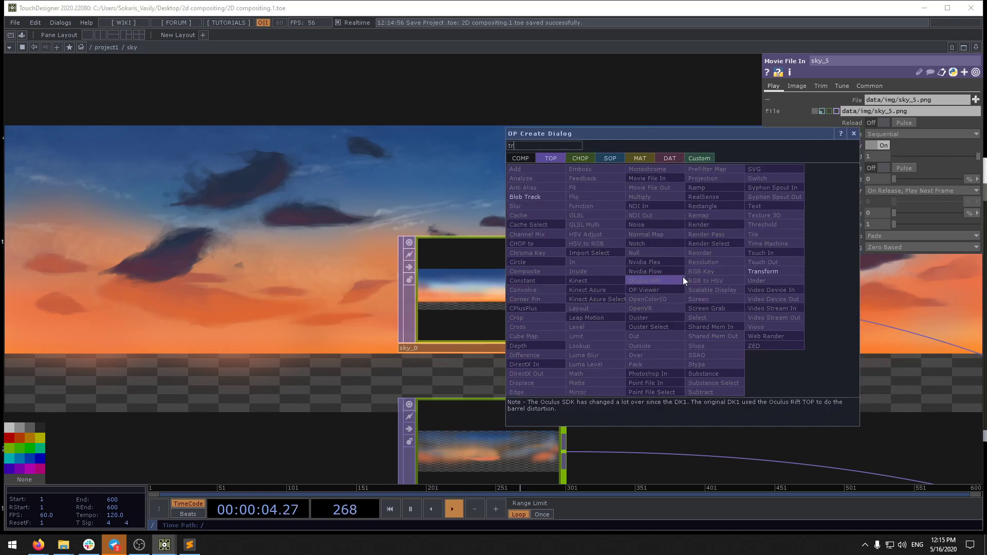
left_click(780, 269)
left_click(770, 362)
left_click_drag(770, 362, 667, 372)
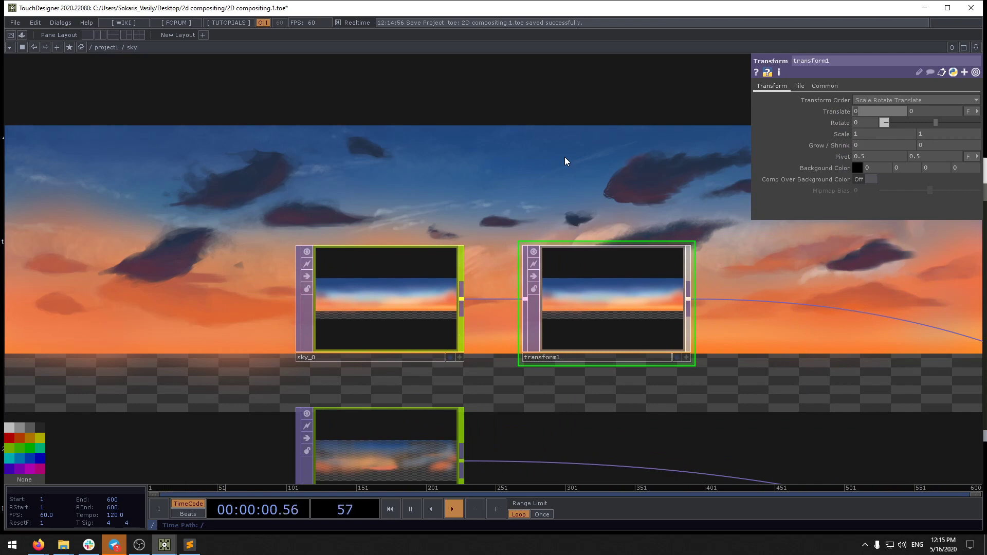
Step: Try the expression absTime.seconds for transform1's X translation, and replace it with a constant value of 0.3
type("absTime.seconds")
key("Return")
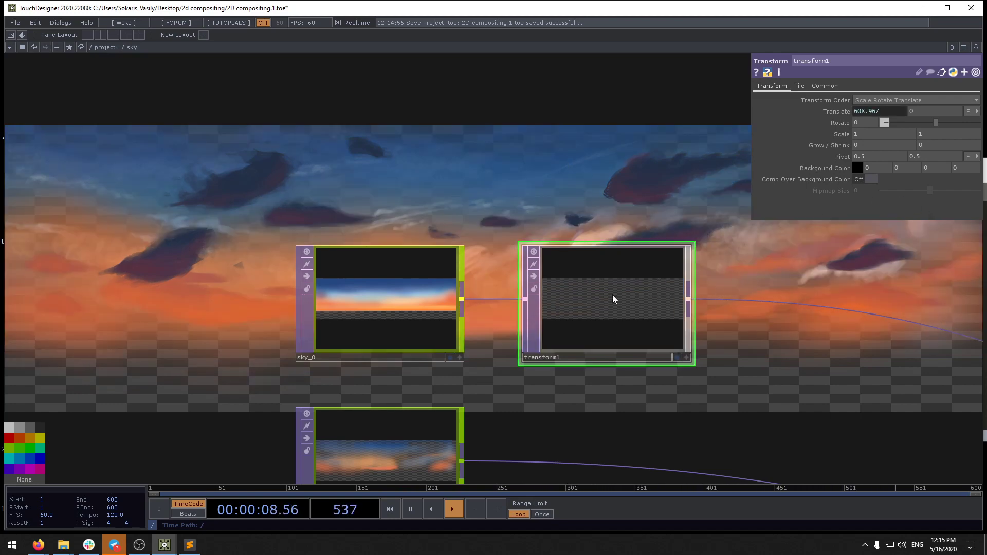
left_click(834, 111)
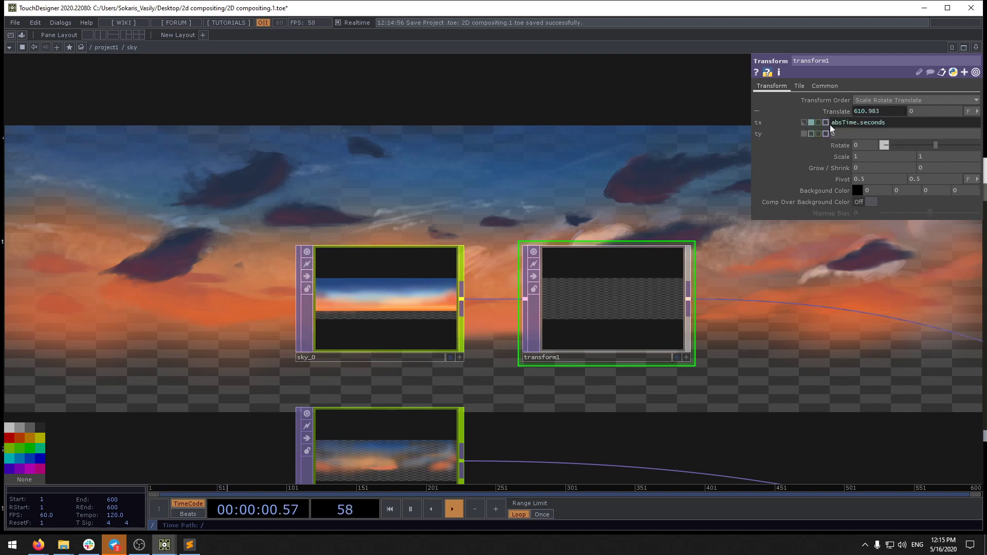
left_click(801, 122)
mouse_move(866, 111)
middle_mouse_down()
mouse_move(868, 93)
mouse_move(859, 93)
middle_mouse_up()
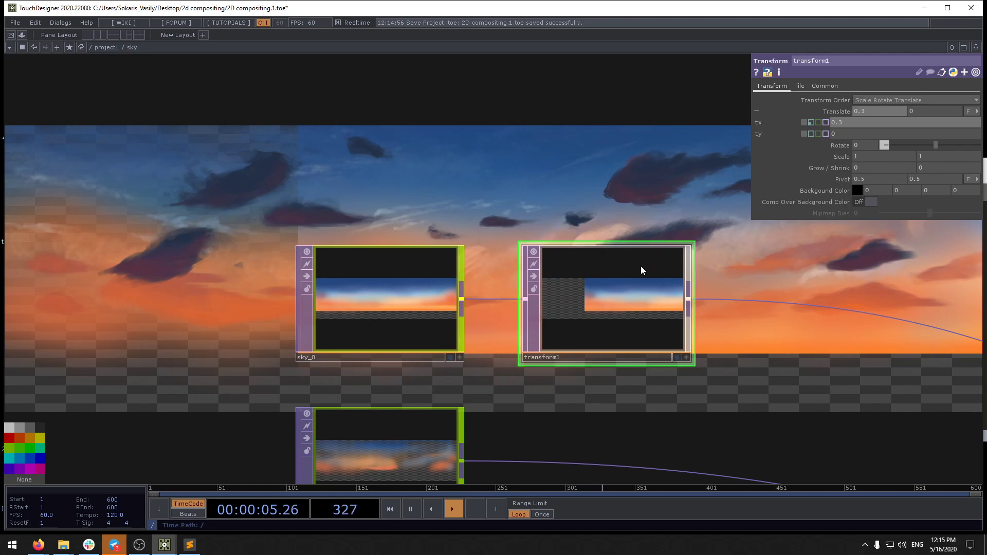
Step: Try the Hold extend mode on transform1 with the X translation at 0.5
left_click(800, 86)
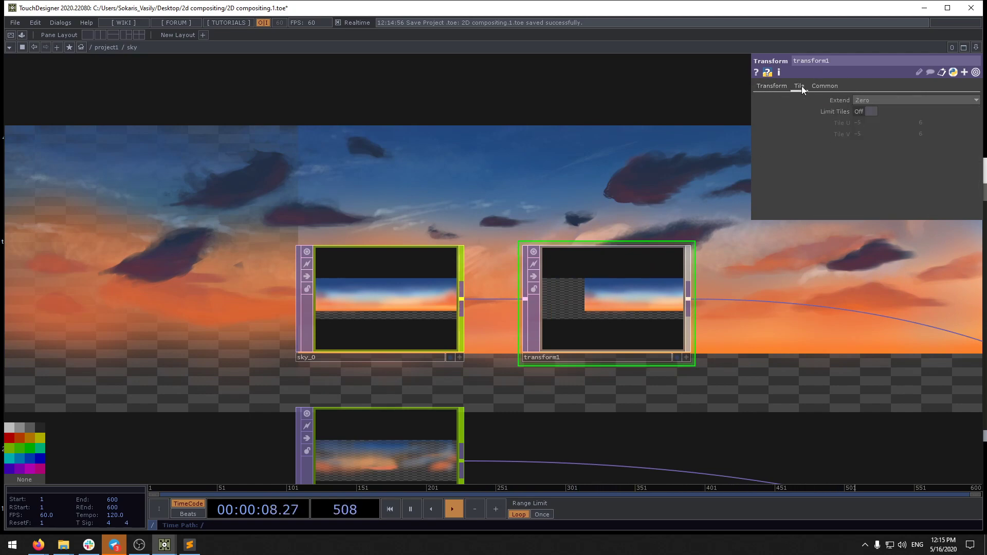
left_click(869, 109)
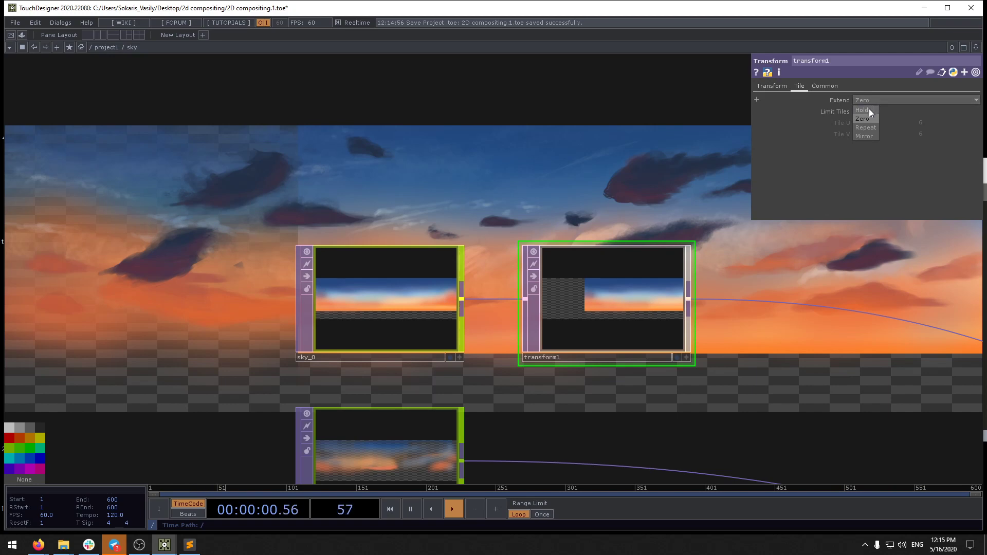
scroll(579, 304, "up", 4)
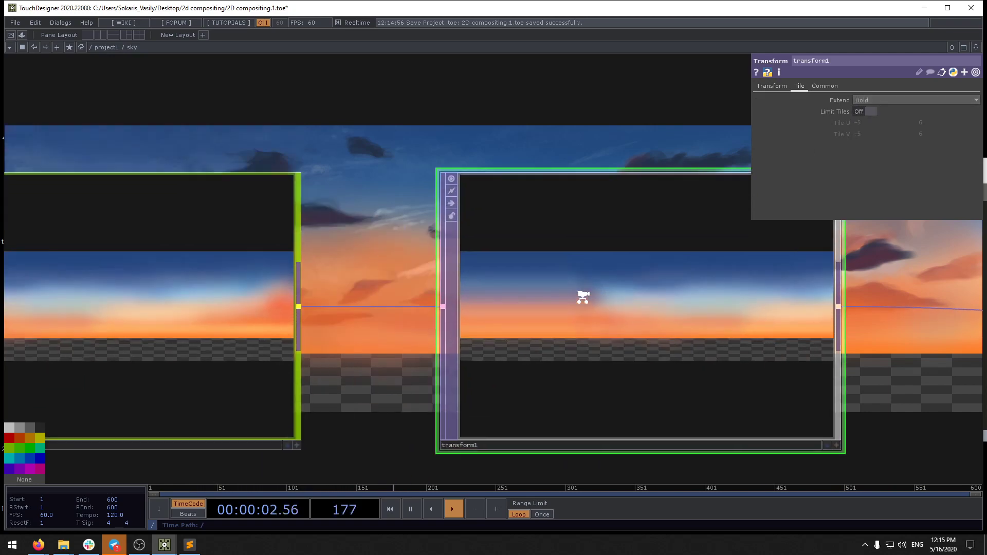
left_click(770, 87)
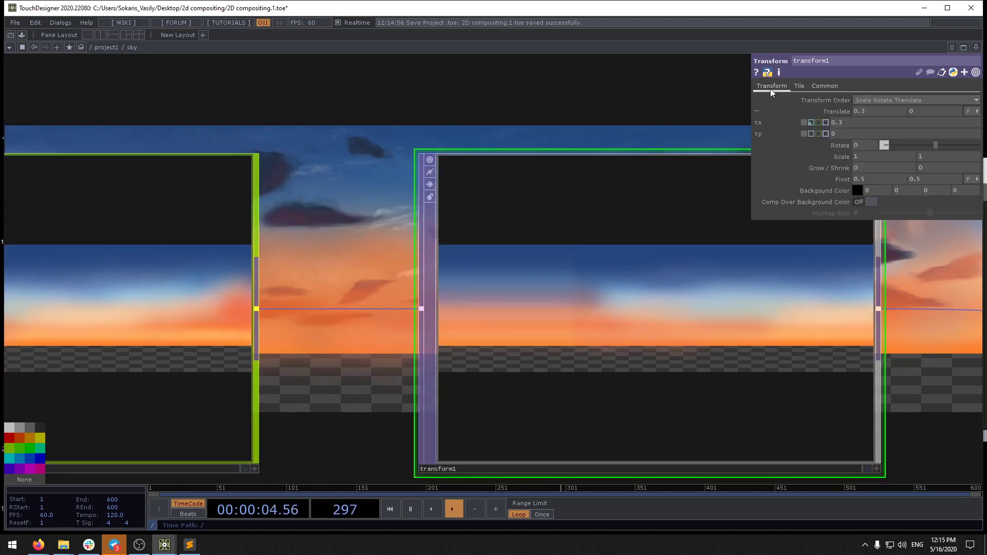
left_click_drag(862, 112, 888, 99)
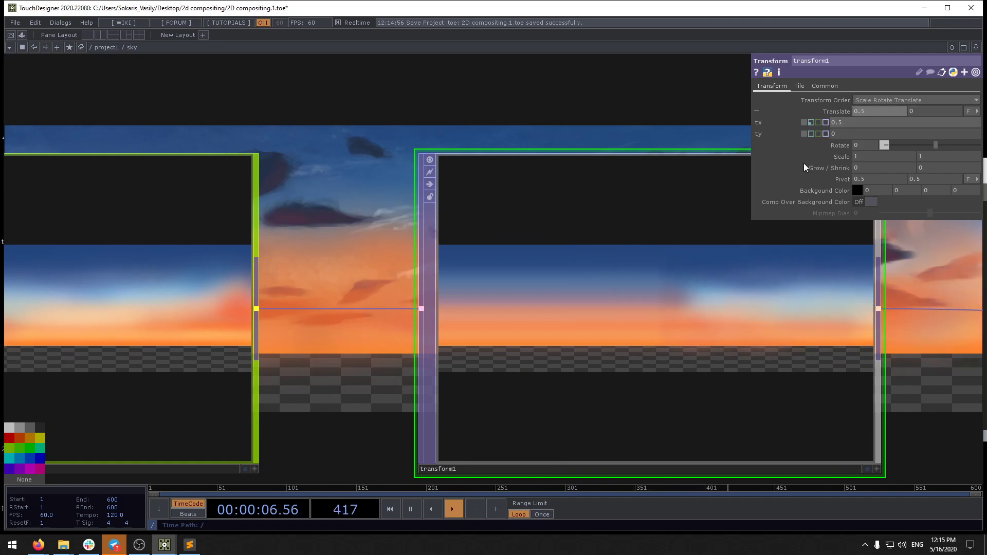
Step: Compare the Zero and Repeat extend modes on transform1, and set Extend to Mirror
left_click(801, 86)
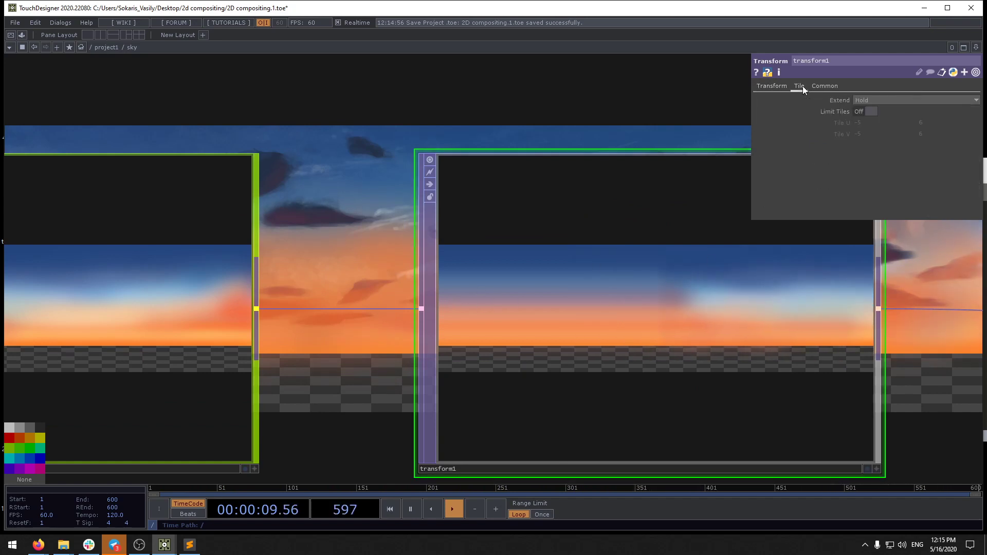
left_click(882, 101)
left_click(861, 118)
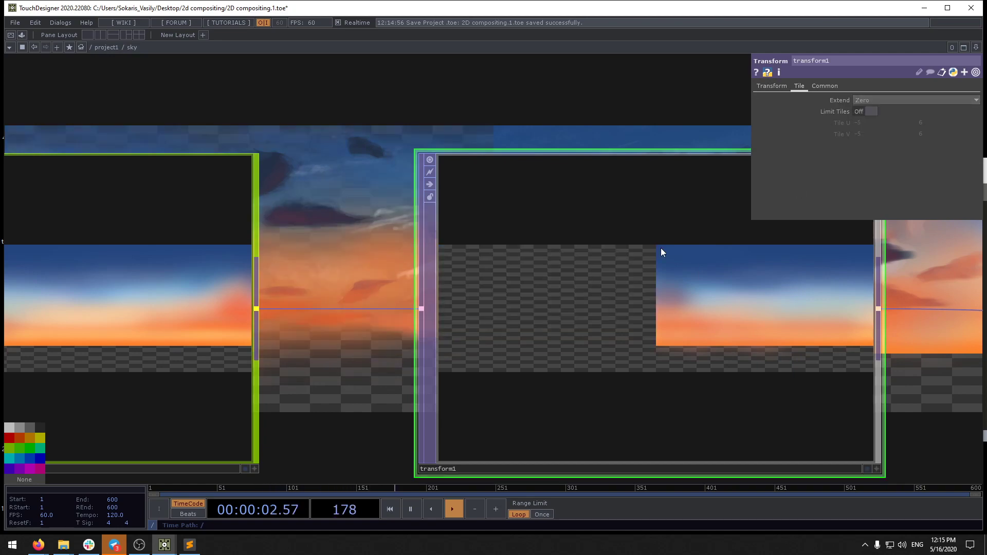
left_click(890, 101)
left_click(867, 127)
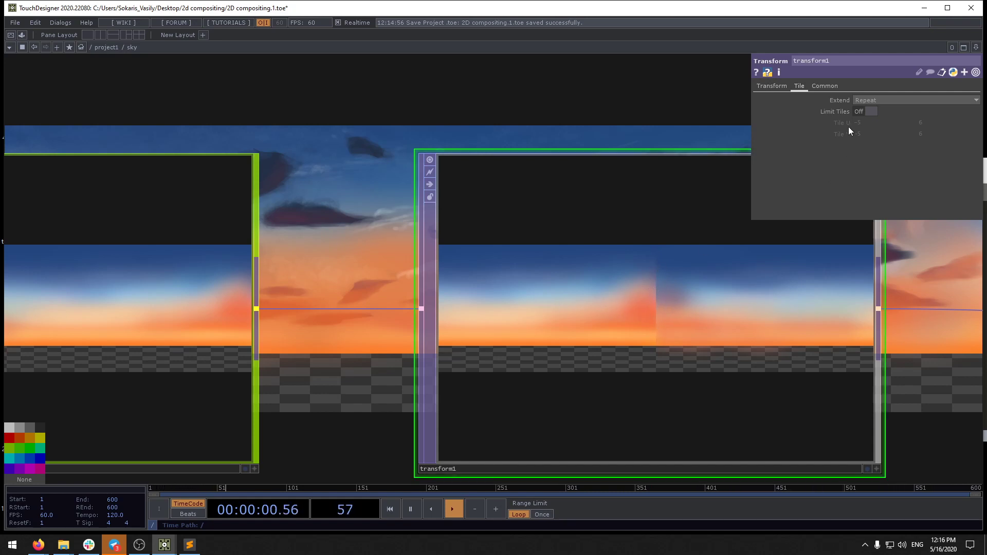
left_click(876, 101)
left_click(872, 136)
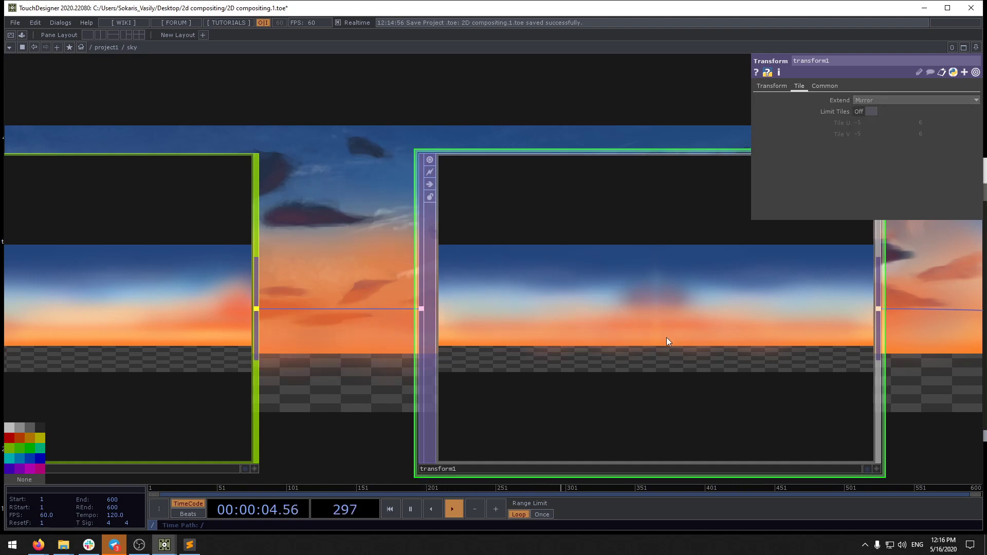
Step: Test transform1's X translation with the expression absTime.seconds, and return it to a constant value of 0
scroll(695, 178, "down", 5)
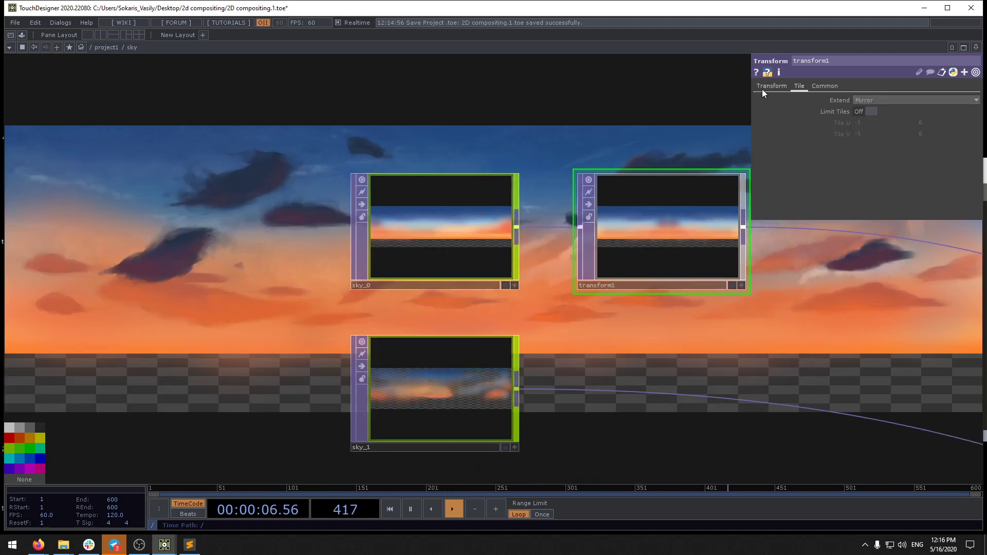
left_click(771, 86)
left_click(812, 123)
type("absTime.seconds")
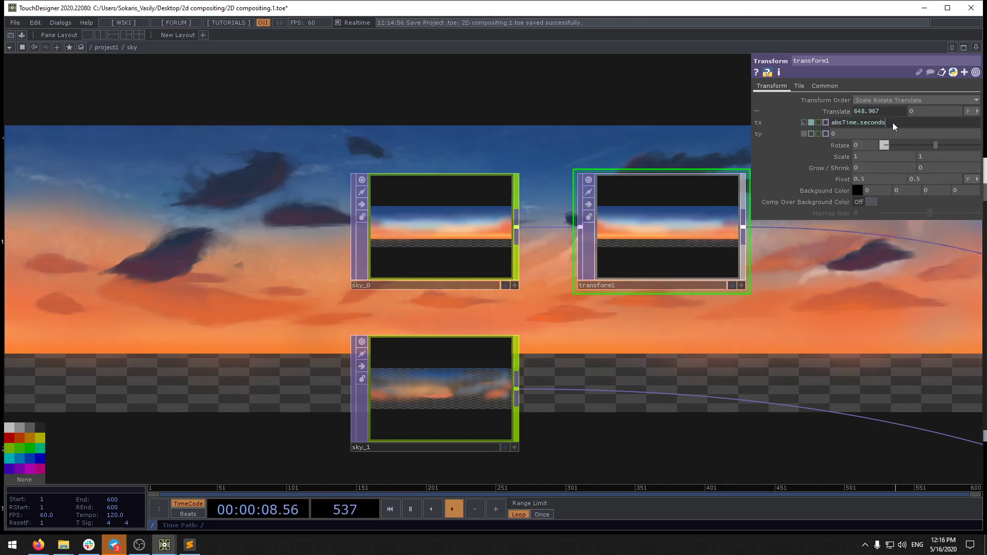
left_click_drag(668, 135, 631, 302)
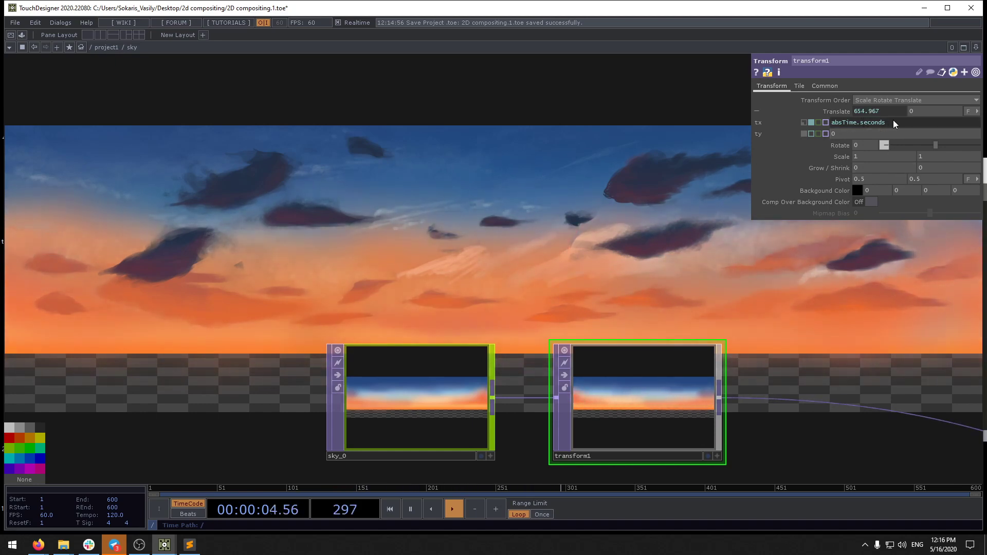
left_click(804, 122)
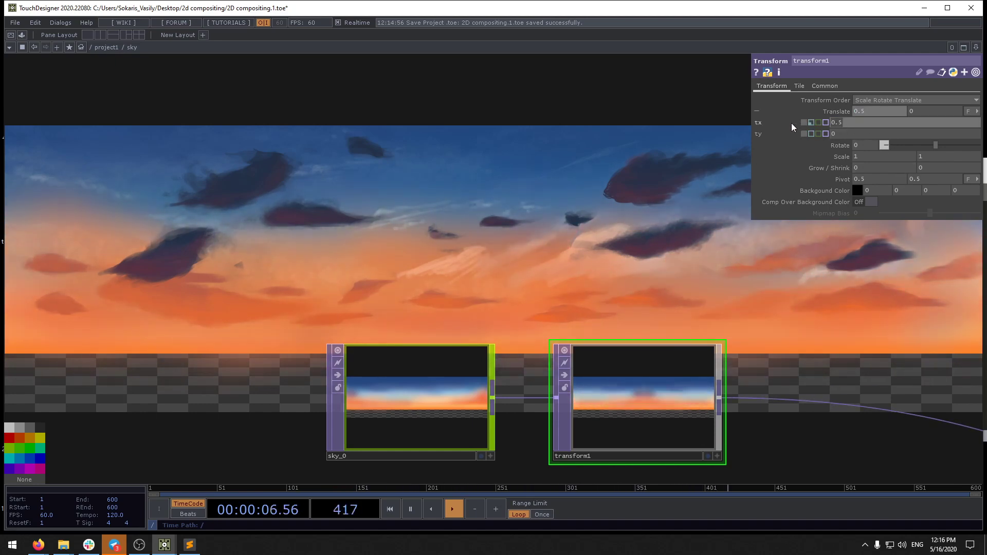
scroll(465, 235, "down", 5)
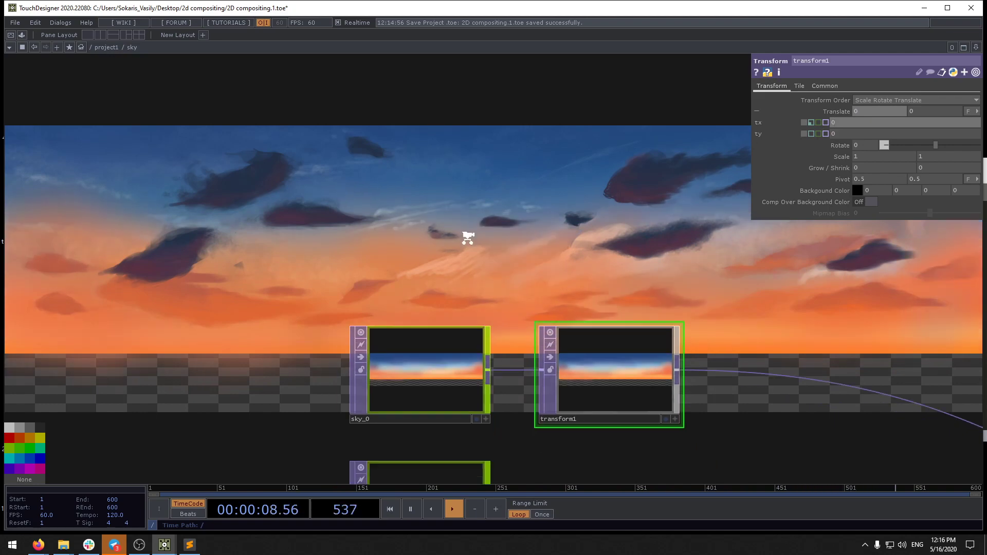
Step: Add a Constant CHOP above sky_0 in the sky network and rename it anim_speed
left_click_drag(506, 192, 570, 190)
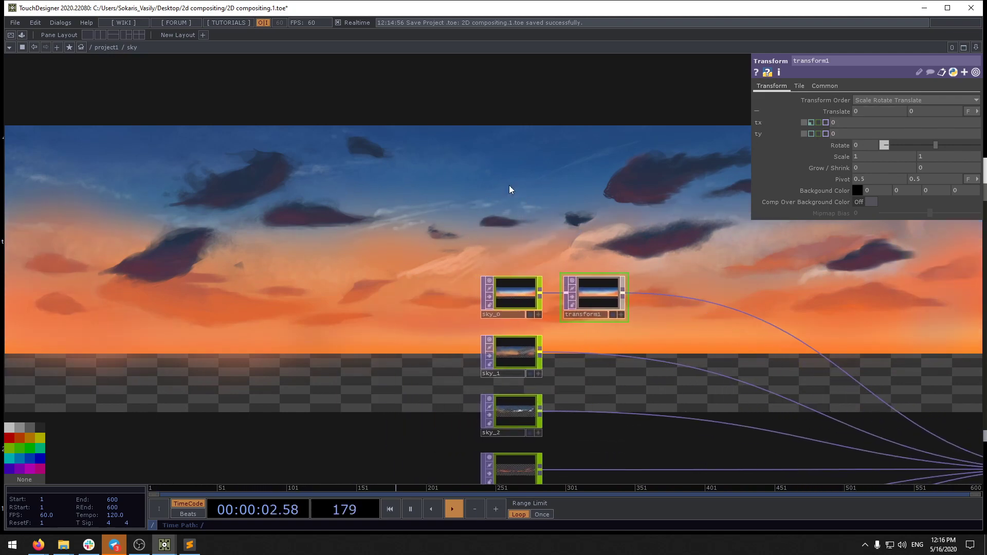
key("Tab")
left_click(406, 58)
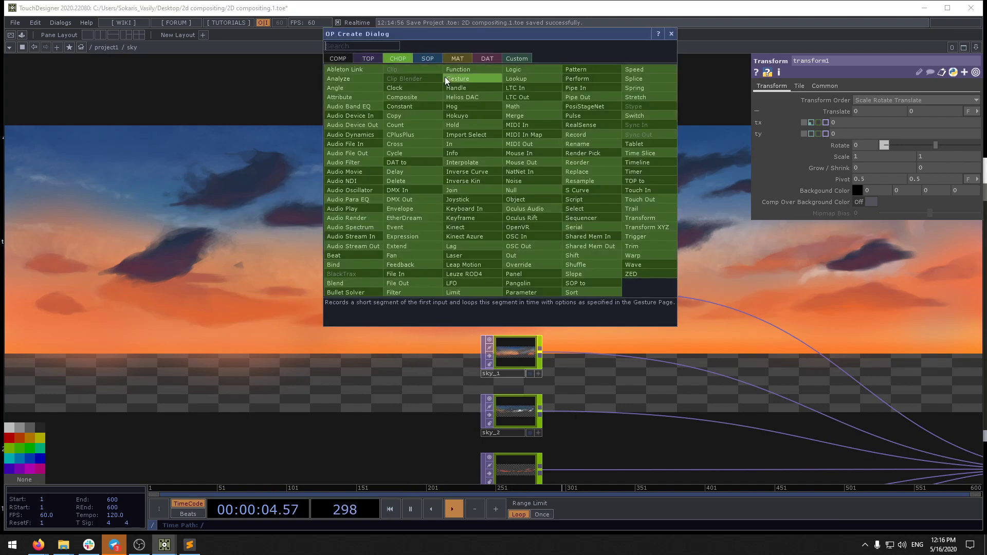
left_click(435, 105)
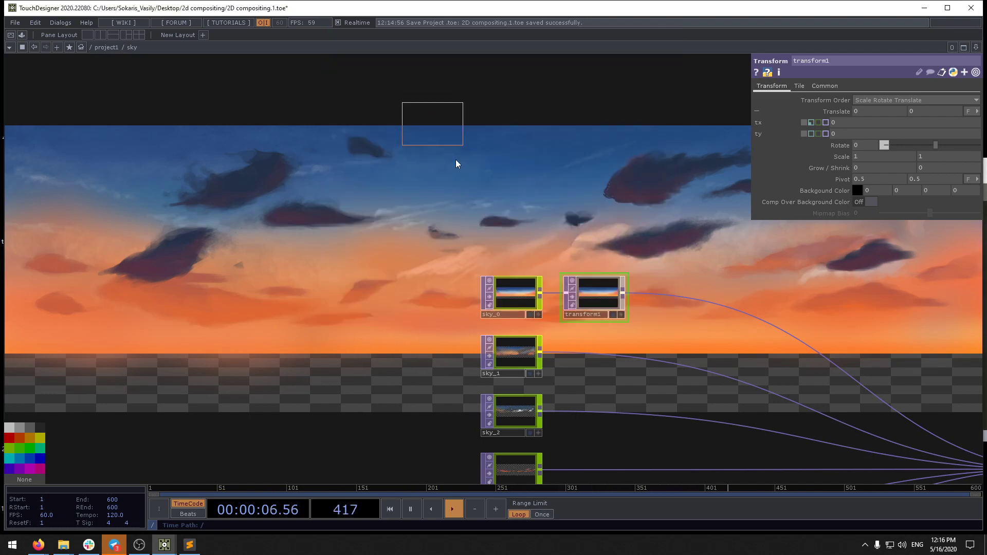
left_click(417, 226)
left_click(418, 231)
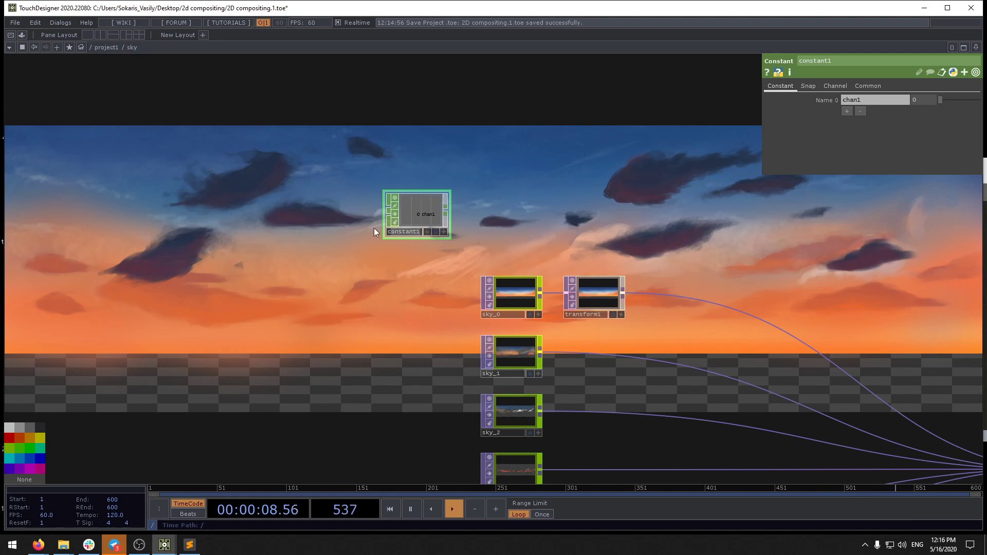
type("anui")
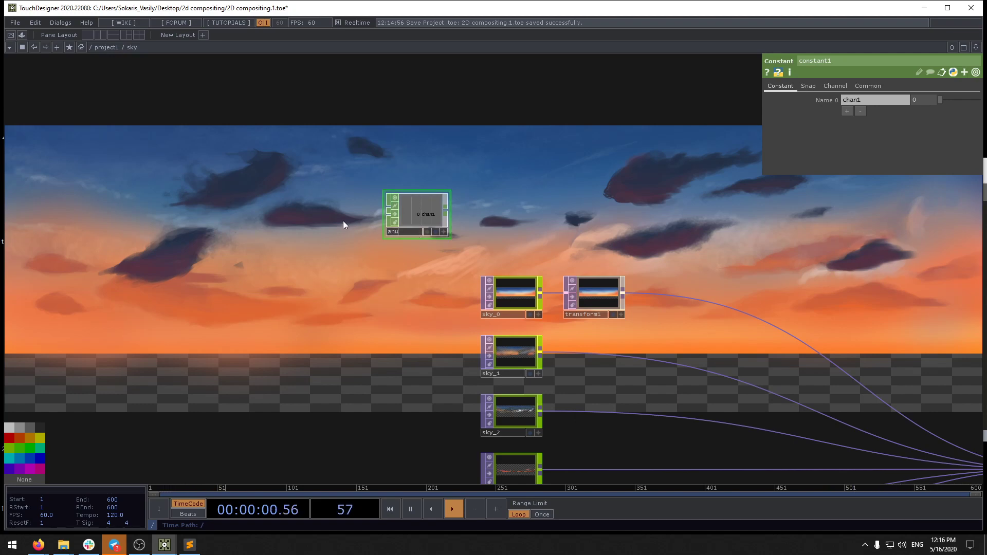
key("BackSpace")
type("im_speed")
key("Return")
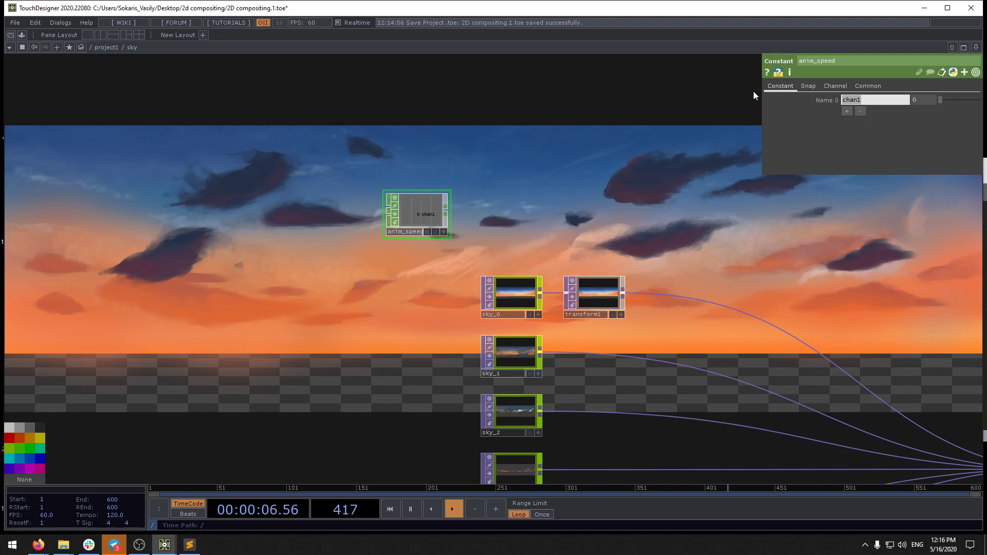
Step: Name the anim_speed channel tr1 and set its value to 0.1
type("l")
type("r1")
key("Return")
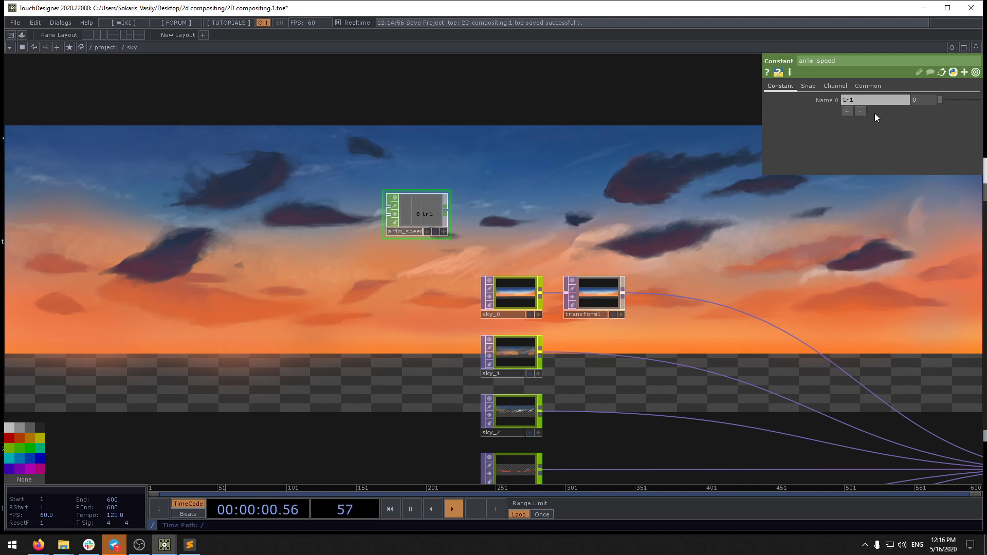
key("Tab")
type(".1")
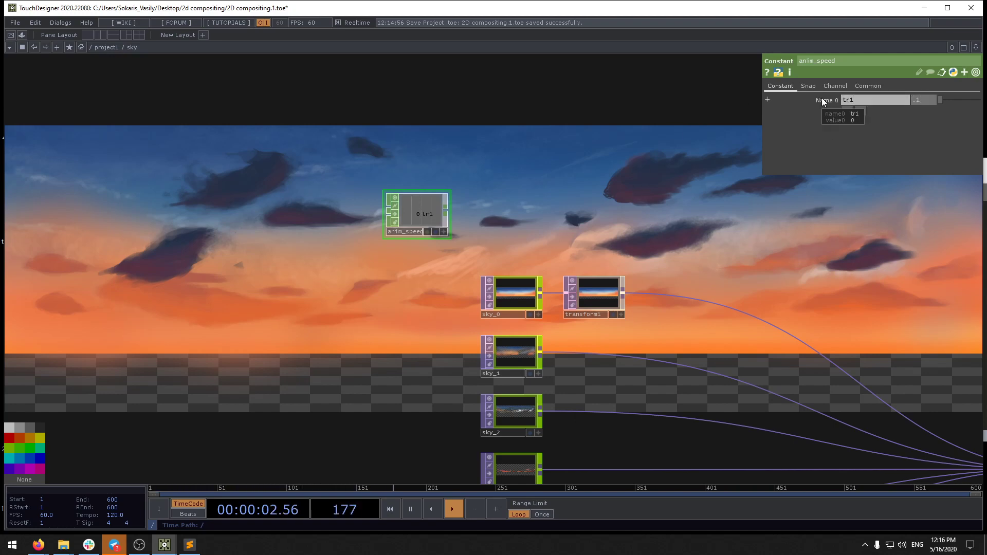
key("Return")
Step: Add a Speed CHOP fed by the output of anim_speed
key("Tab")
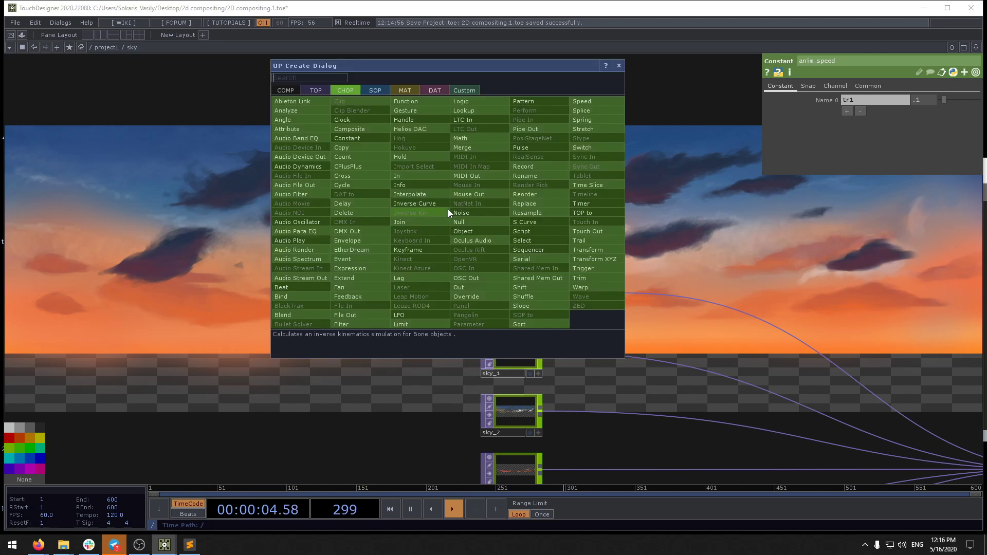
type("sp")
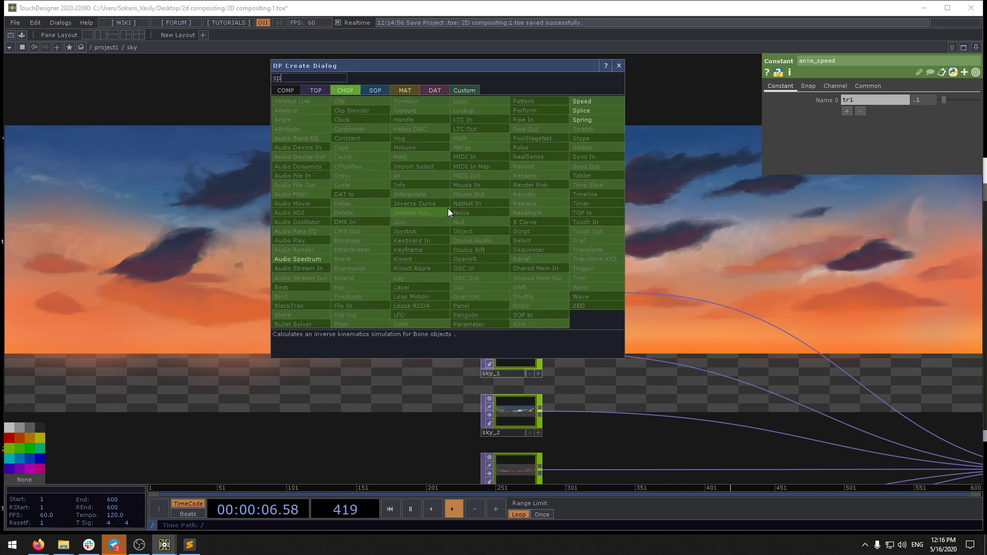
left_click(586, 102)
left_click(513, 212)
right_click_drag(430, 170, 525, 231)
left_click_drag(516, 210, 540, 219)
scroll(540, 215, "up", 5)
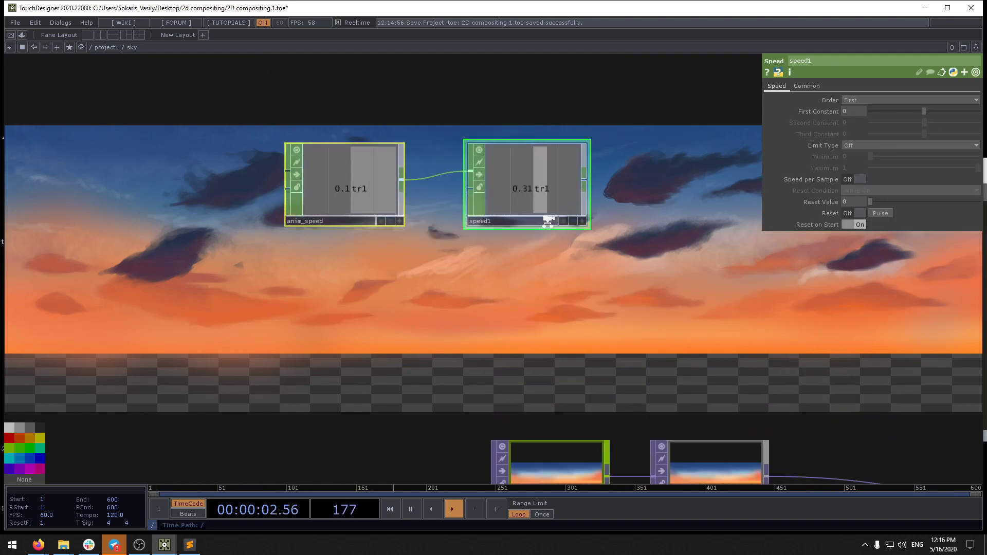
left_click_drag(565, 180, 578, 181)
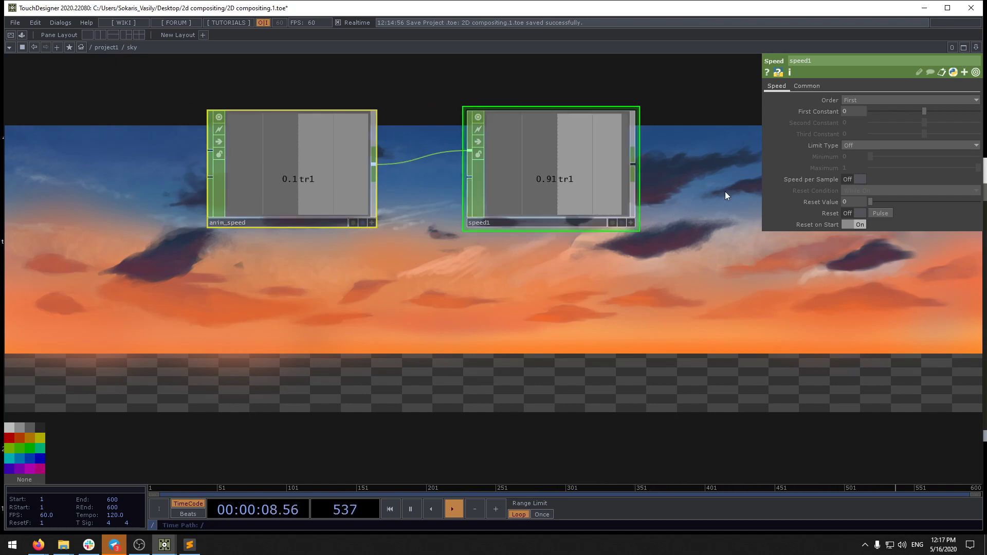
left_click_drag(672, 211, 634, 232)
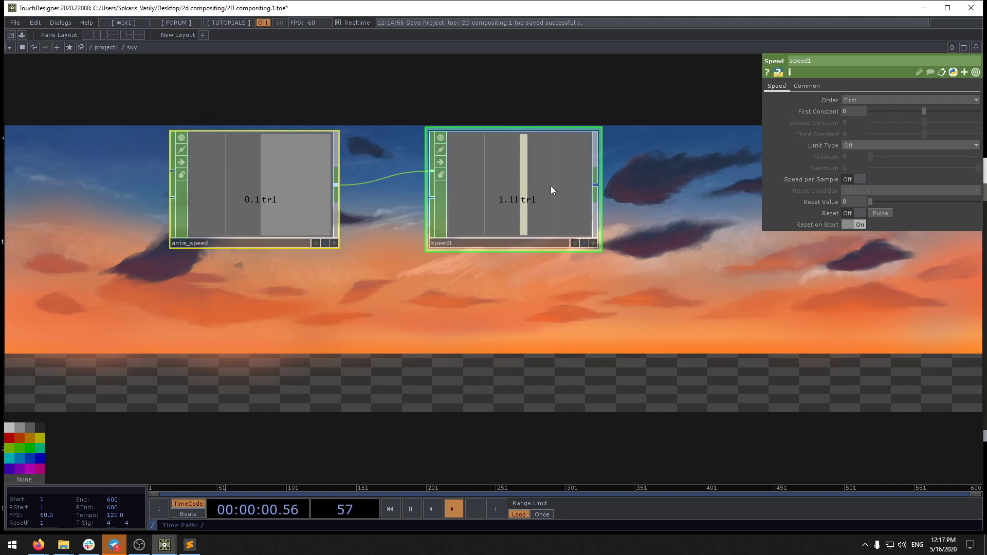
left_click(720, 153)
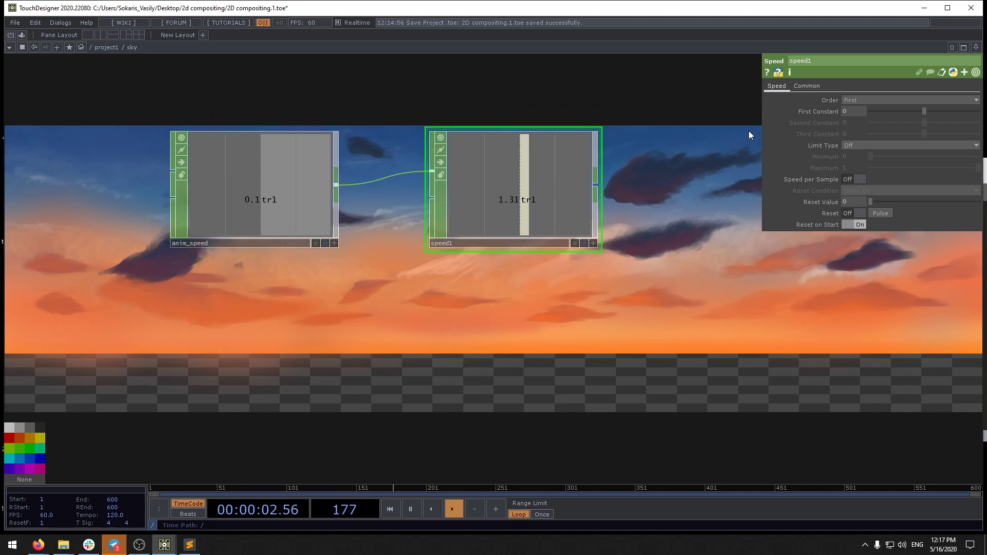
Step: Add a Null CHOP after speed1 and rename it final_speed
right_click(601, 183)
type("nu")
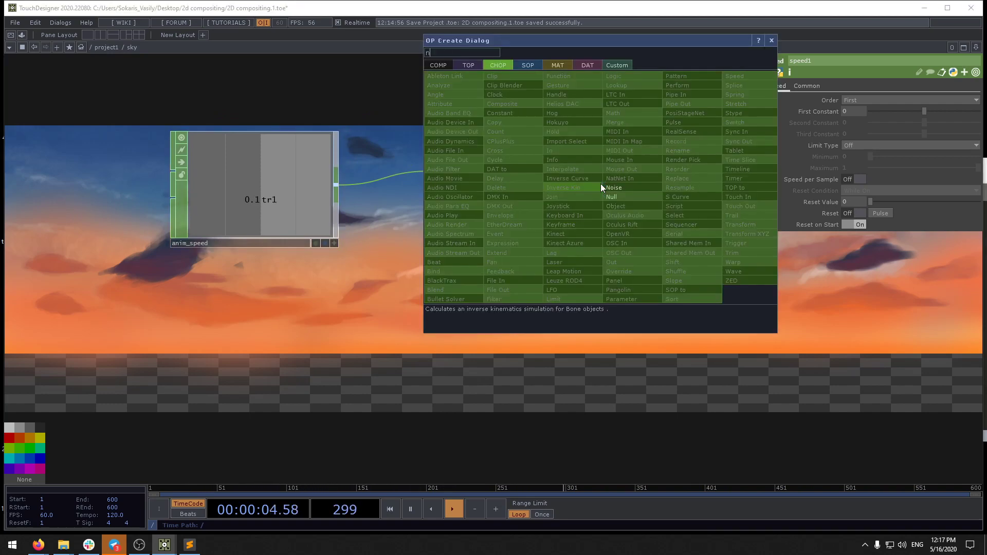
left_click(626, 198)
left_click(708, 195)
left_click_drag(586, 310, 512, 316)
left_click(587, 250)
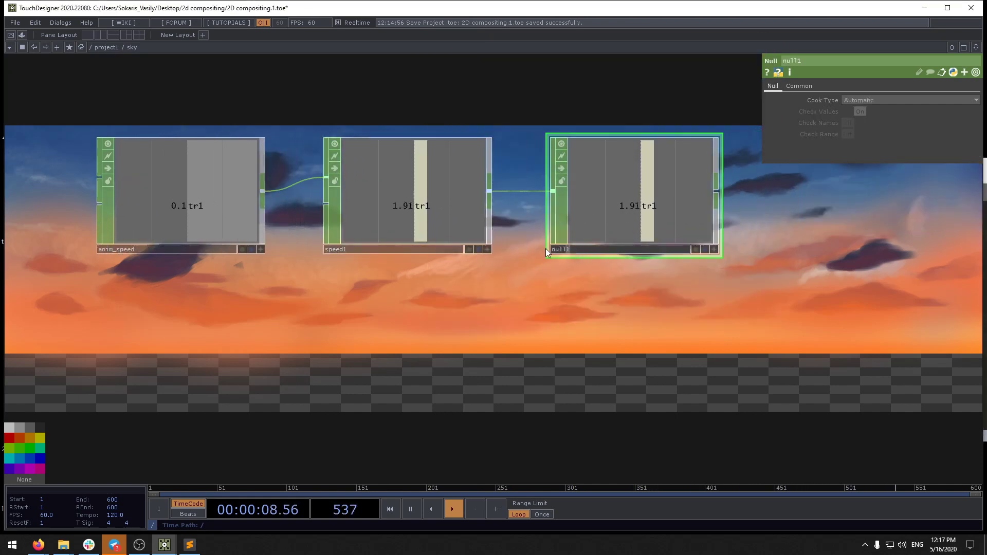
type("final_speed")
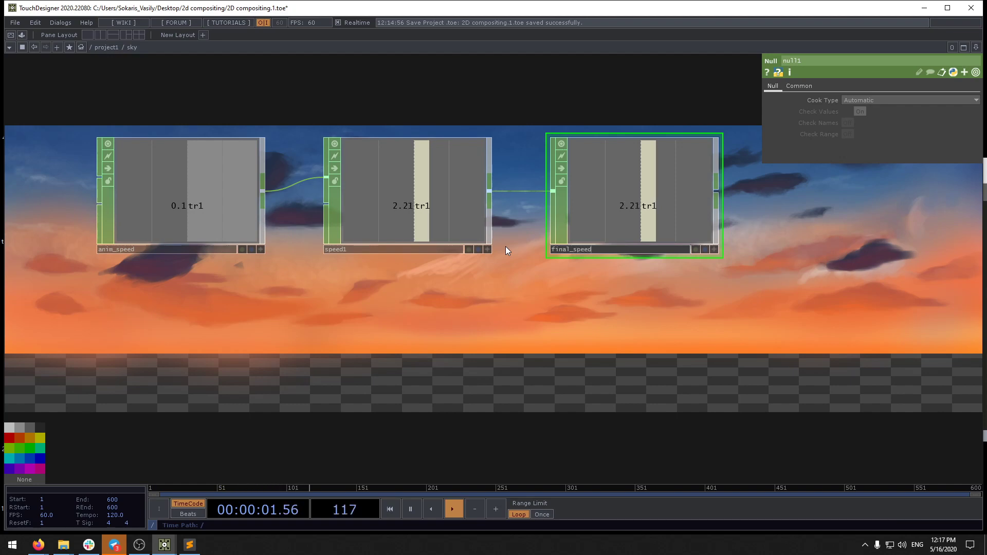
key("Return")
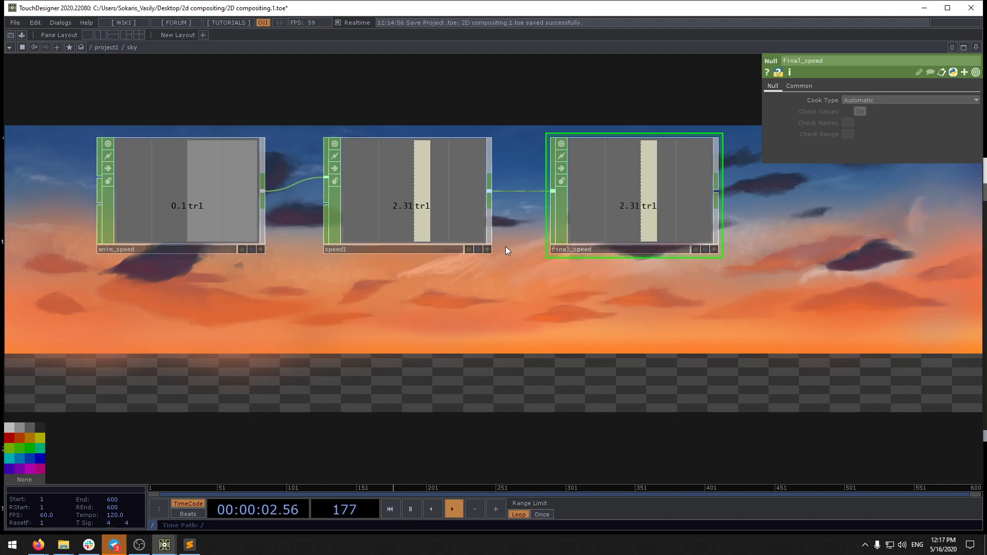
Step: Arrange the CHOP chain so final_speed sits above transform1 and speed1 above sky_0, with anim_speed close beside speed1
scroll(572, 315, "down", 3)
left_click_drag(616, 350, 612, 292)
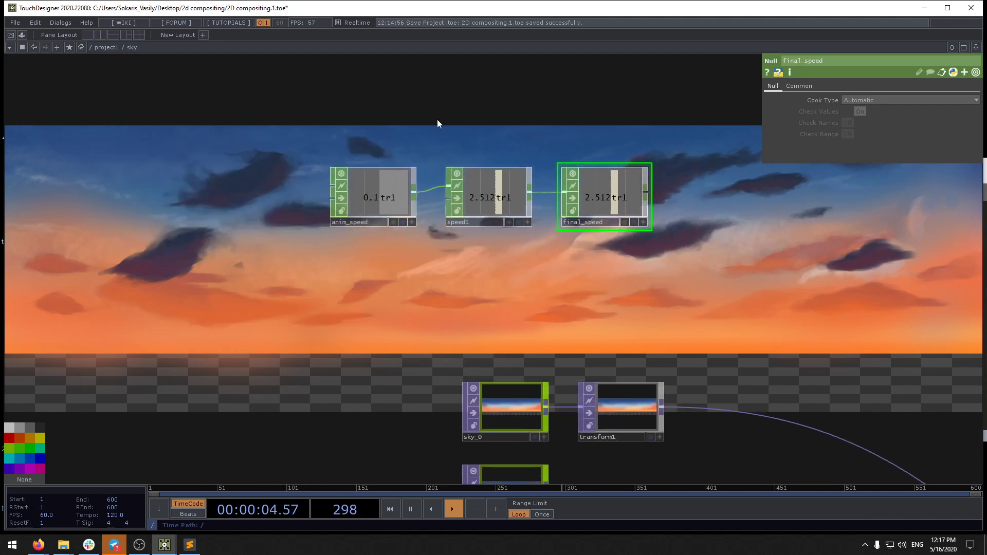
right_click_drag(383, 97, 640, 212)
left_click(641, 269)
left_click_drag(597, 177, 613, 178)
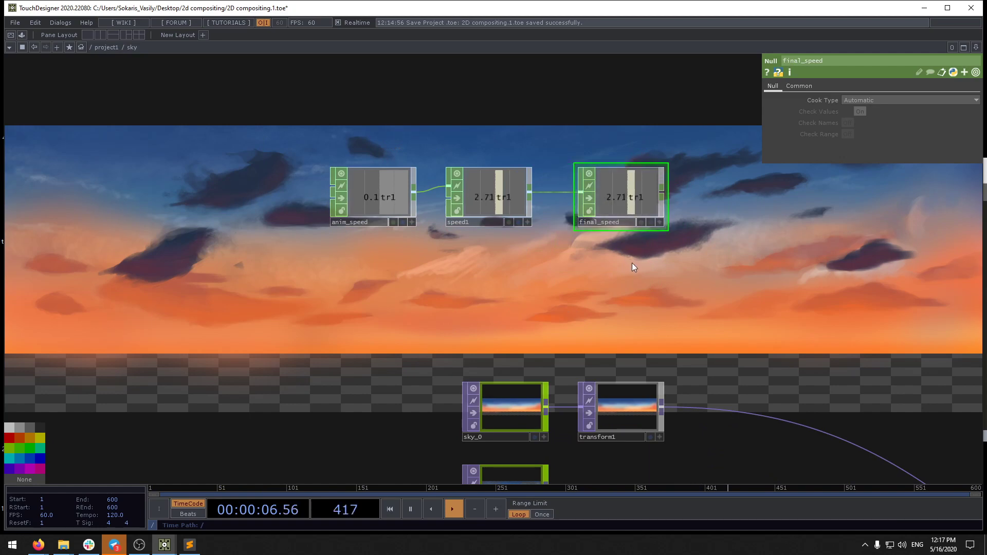
left_click_drag(519, 196, 541, 198)
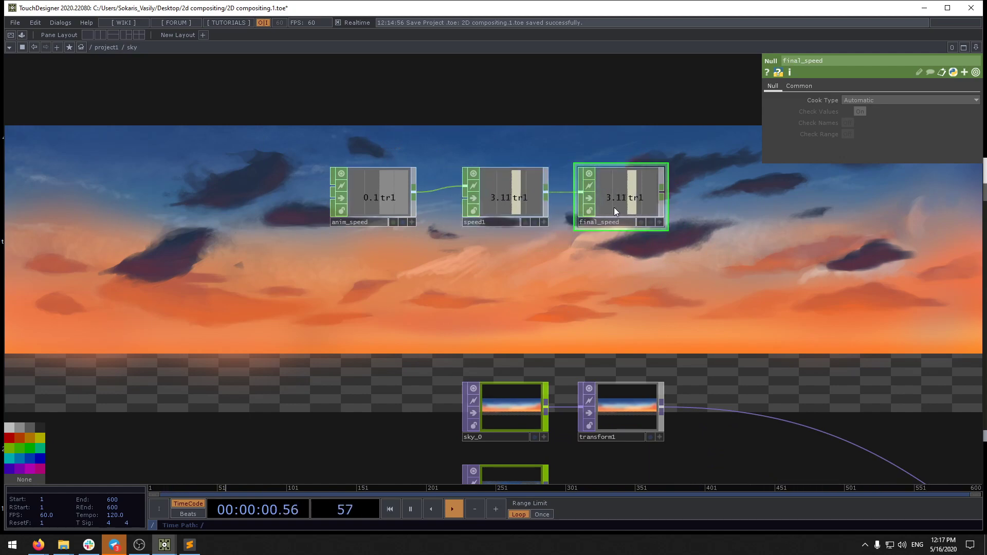
left_click_drag(401, 210, 427, 204)
left_click_drag(558, 228, 444, 143)
left_click_drag(578, 202, 634, 253)
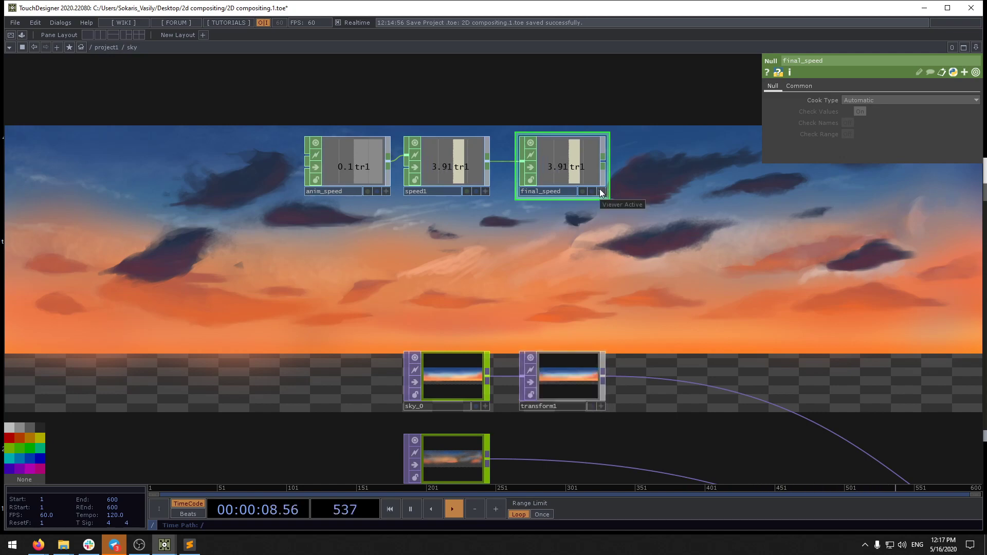
Step: Open final_speed in a small floating viewer and reference its tr1 channel in transform1's X translation
right_click(576, 162)
left_click(586, 159)
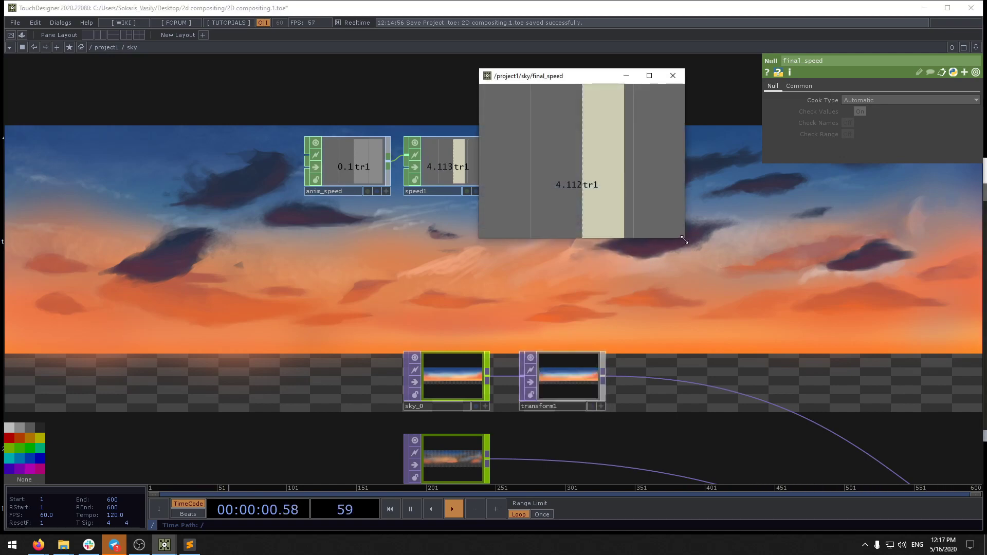
left_click_drag(685, 241, 606, 153)
left_click_drag(538, 85, 634, 83)
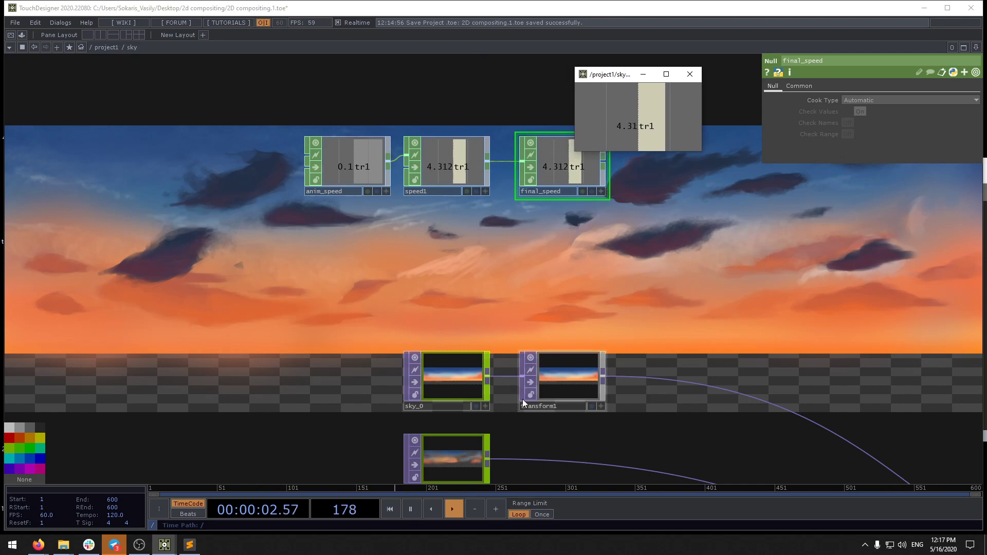
left_click(554, 393)
left_click_drag(650, 116, 876, 110)
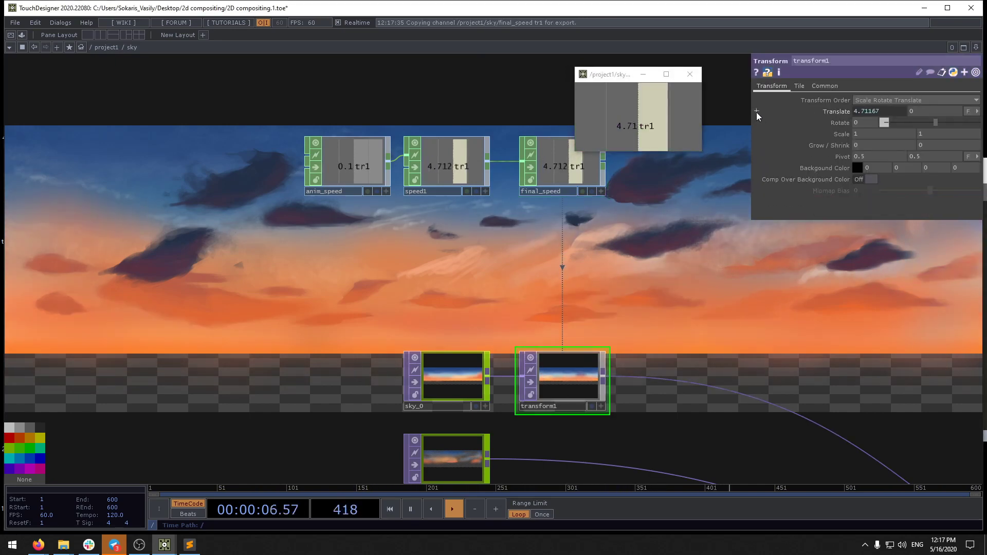
scroll(569, 380, "up", 3)
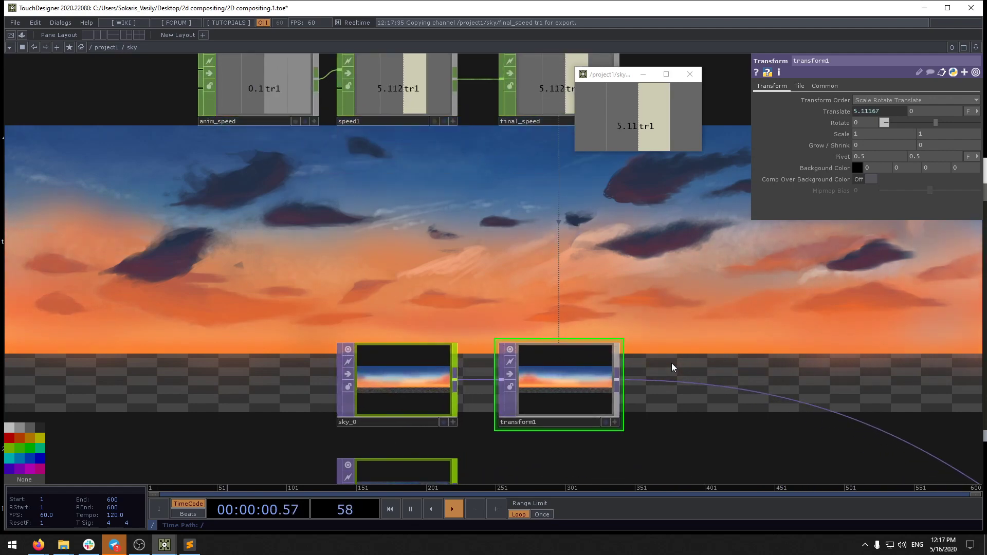
left_click_drag(671, 362, 672, 396)
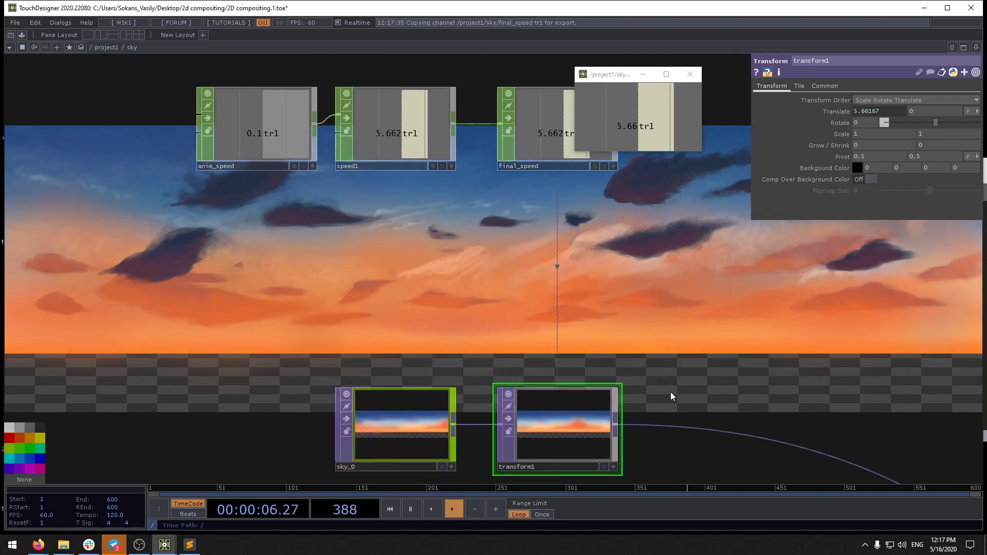
Step: Raise anim_speed's tr1 value to 0.57, check transform1's X translation expression, and move the floating viewer clear of the CHOP nodes
left_click(243, 169)
mouse_move(944, 100)
left_mouse_down()
mouse_move(981, 105)
mouse_move(941, 104)
mouse_move(976, 104)
mouse_move(962, 104)
left_mouse_up()
left_click(550, 418)
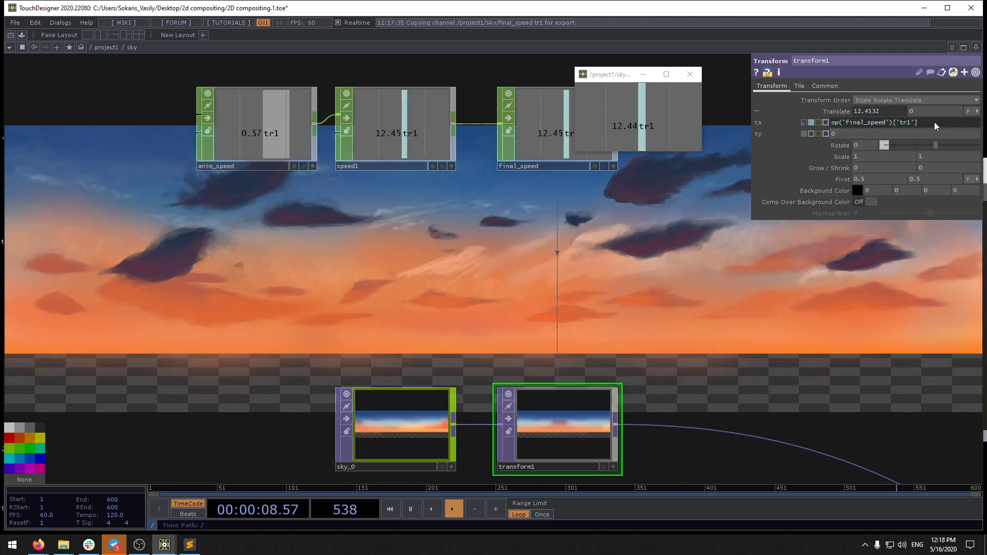
left_click_drag(640, 238, 635, 245)
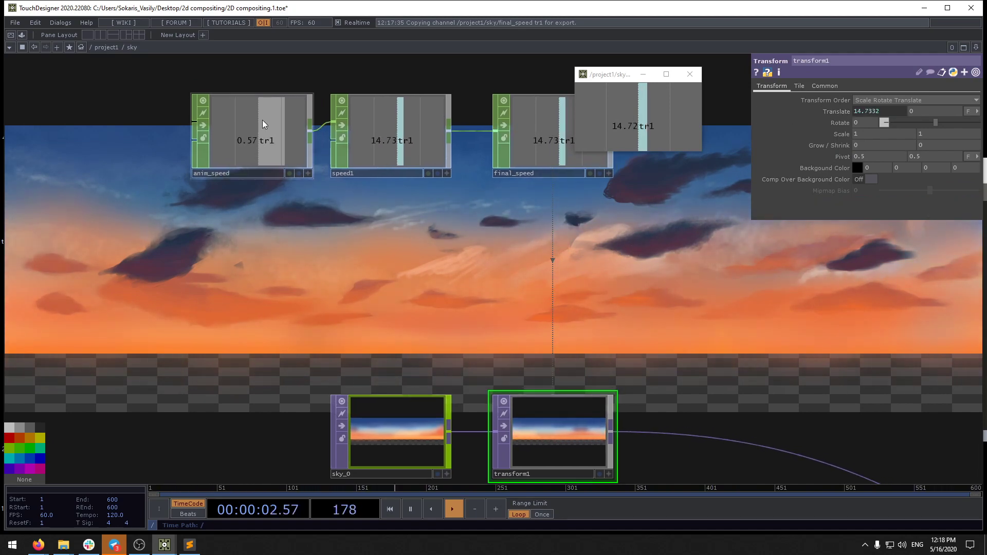
left_click_drag(606, 80, 753, 250)
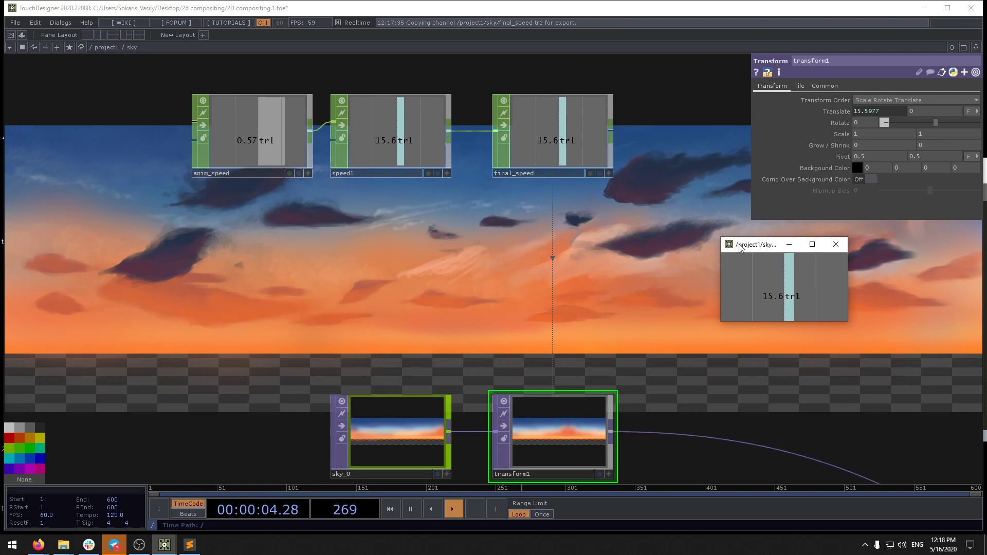
Step: Open the Component Editor for the sky component and add a custom parameter page named Animation_speed
right_click(135, 47)
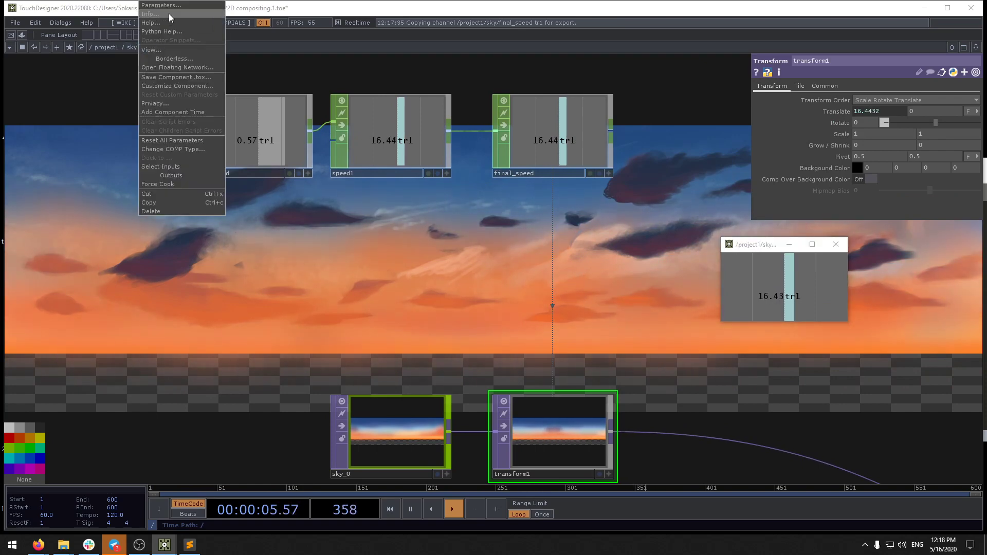
left_click(176, 86)
left_click(449, 128)
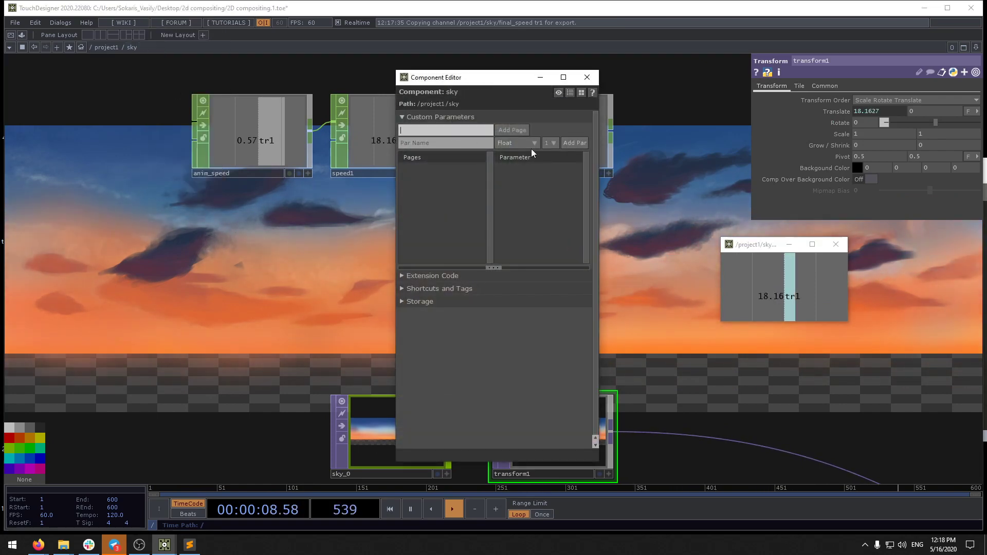
type("Aniimatio")
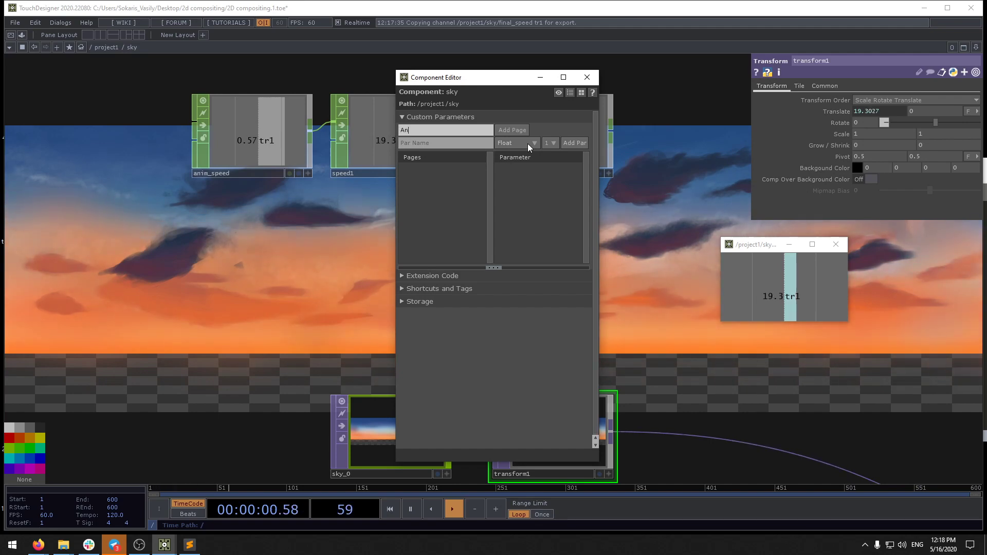
key("BackSpace")
key("BackSpace")
key("BackSpace")
key("BackSpace")
key("BackSpace")
key("BackSpace")
key("BackSpace")
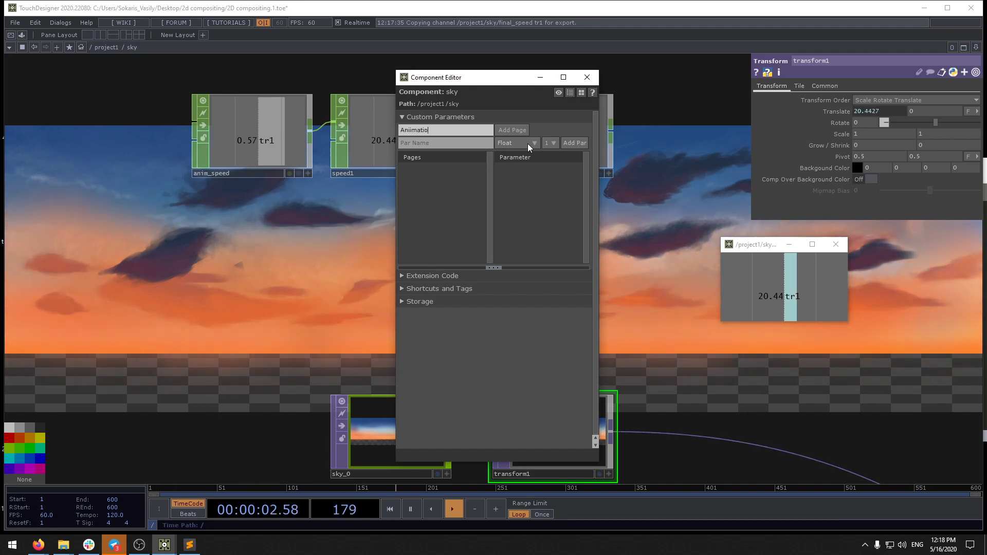
type("im")
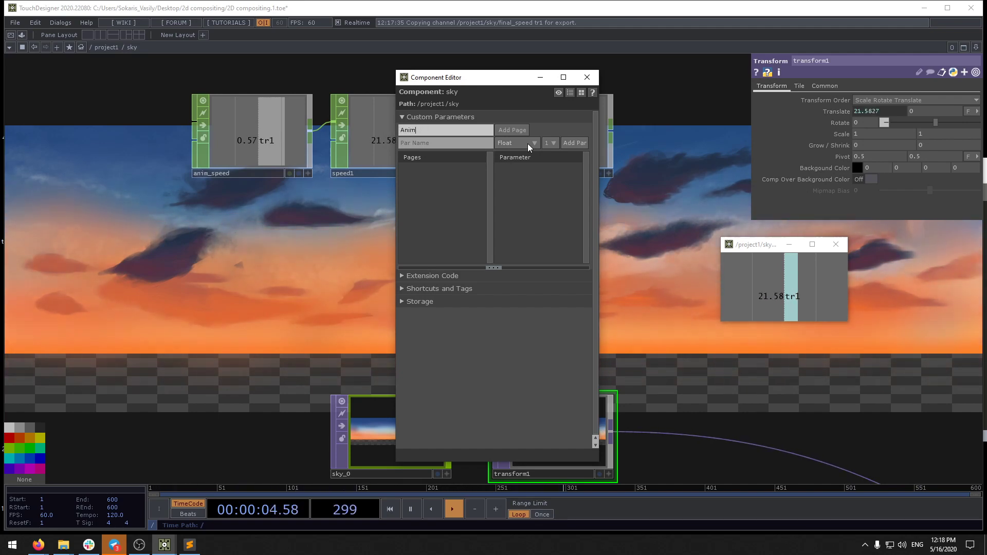
type("ation_speed")
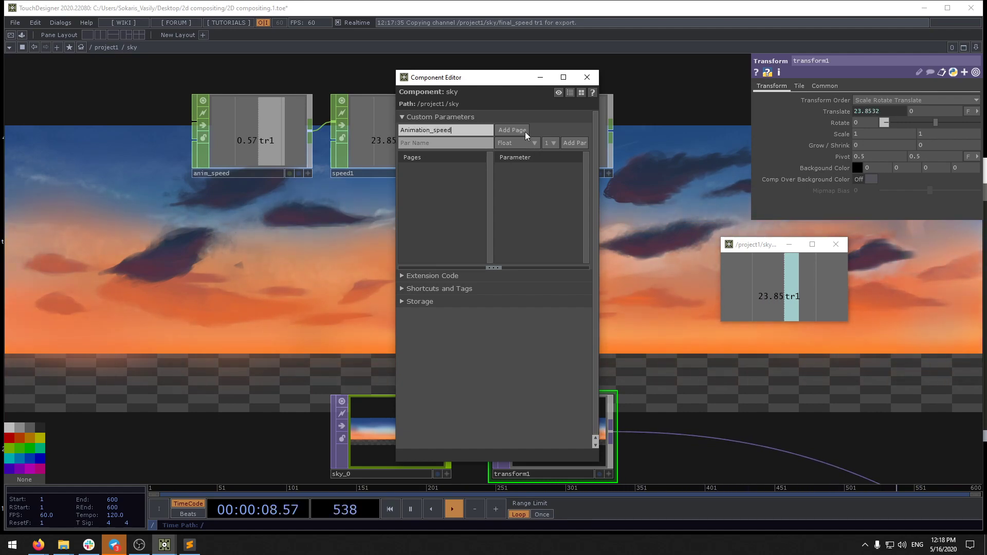
left_click(525, 132)
Step: Add anim_speed's value0 to the Animation_speed page as a custom parameter, binding the new parameter as master
left_click_drag(345, 236, 291, 273)
left_click(258, 190)
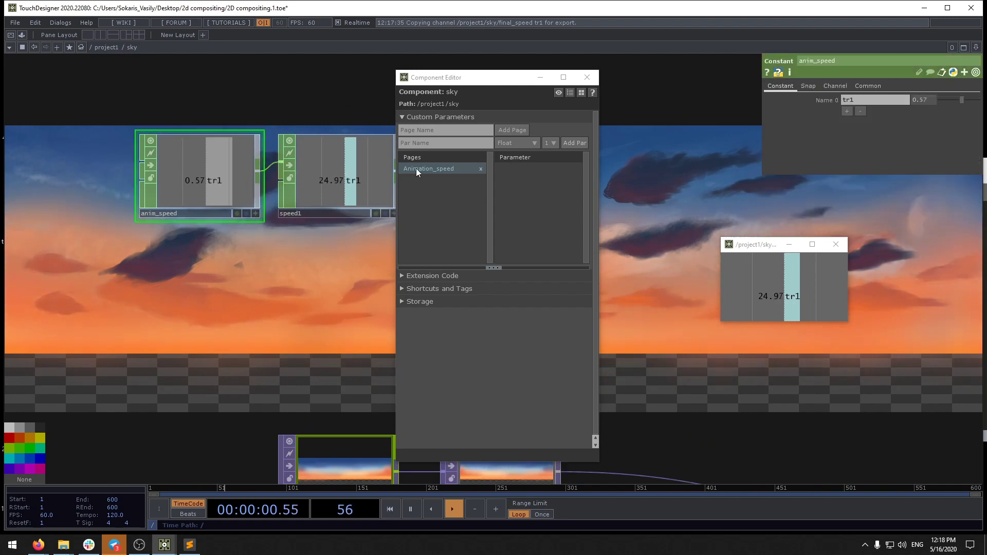
left_click_drag(822, 122, 547, 183)
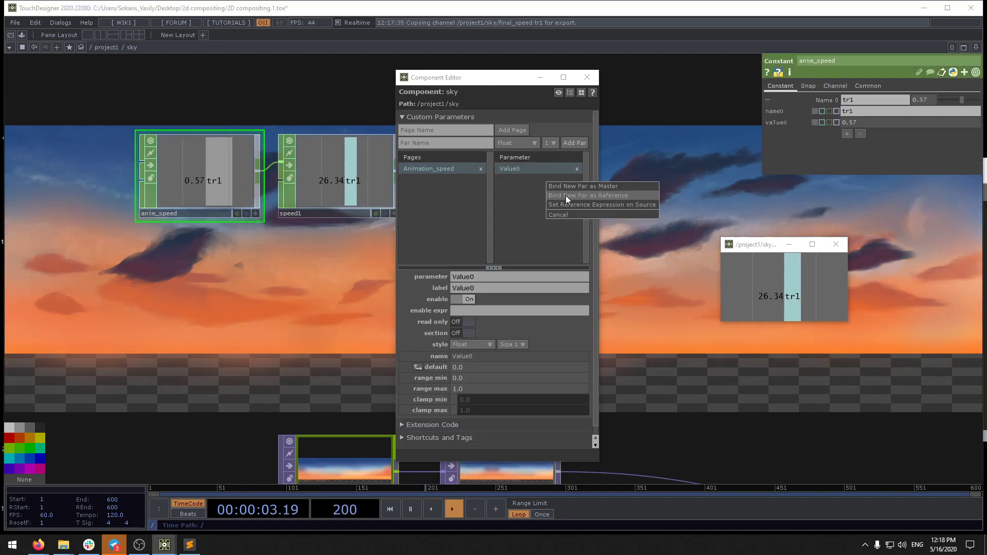
left_click(602, 187)
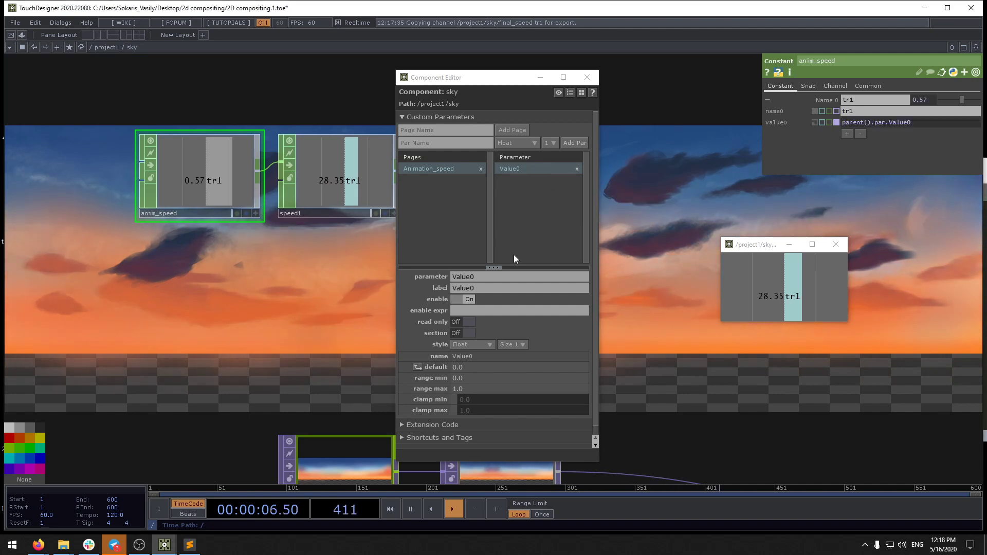
Step: Label the new Value0 parameter "tr1 speed" and close the Component Editor
left_click(503, 288)
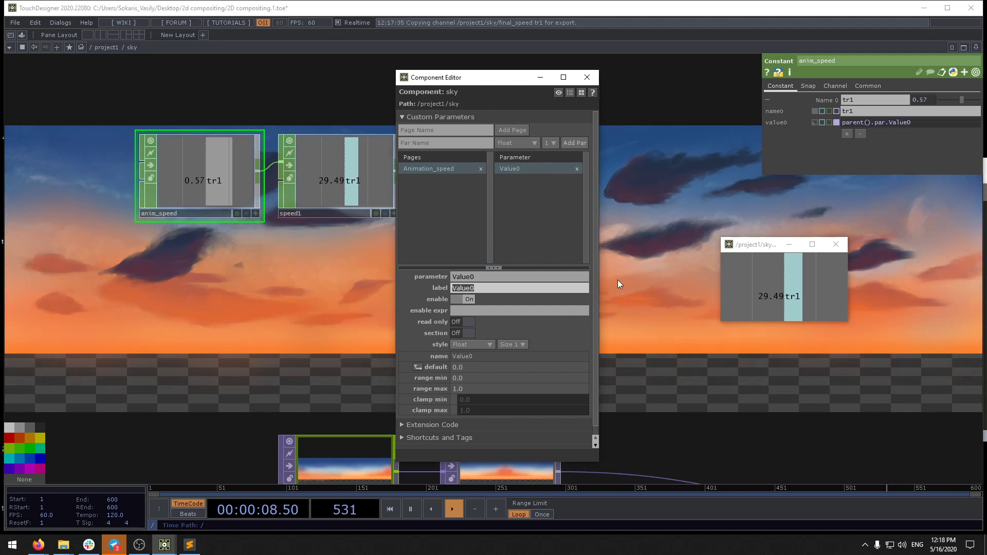
type("tr1 speed")
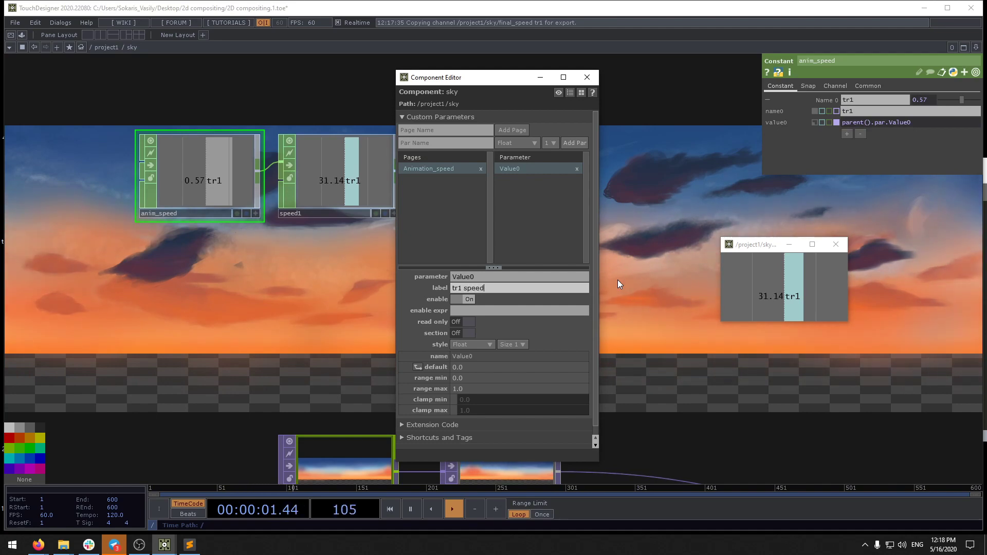
left_click(618, 285)
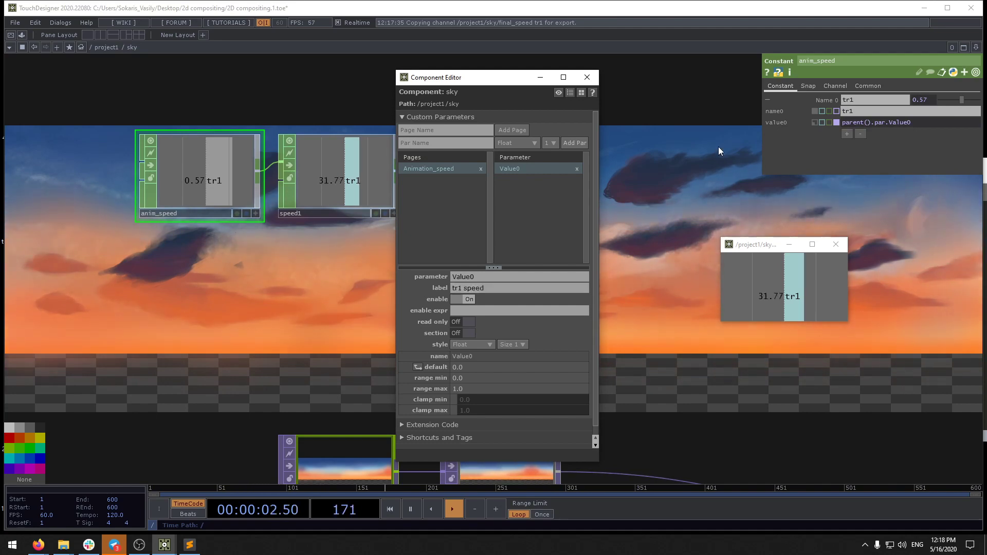
left_click(586, 77)
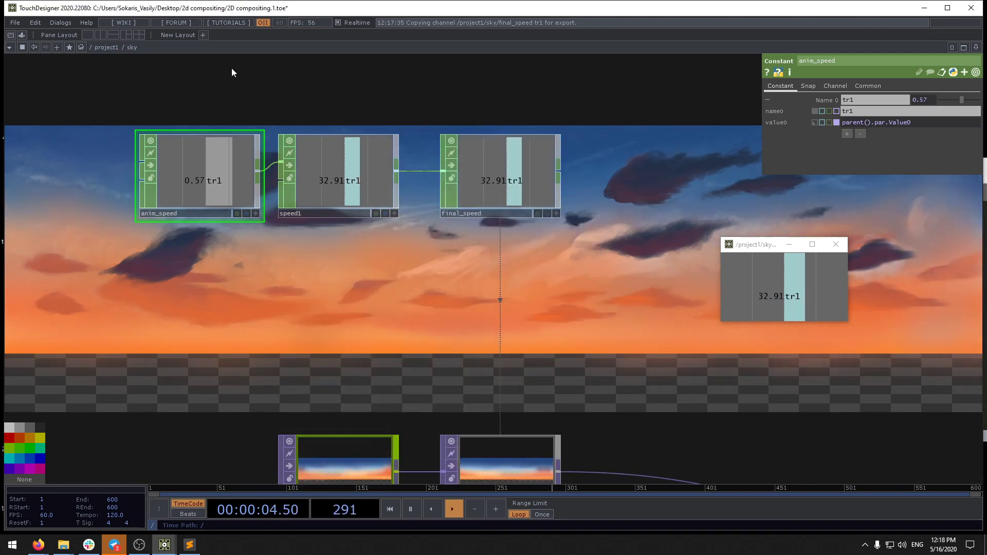
Step: Open the sky component's parameters in a floating window and lower tr1 speed to 0.077
right_click(138, 48)
left_click(155, 5)
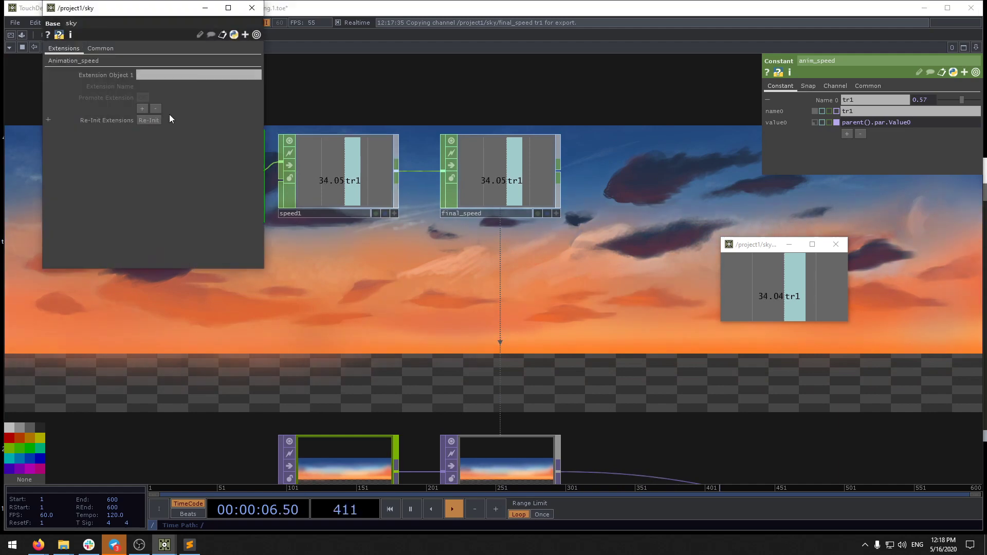
left_click_drag(149, 8, 227, 88)
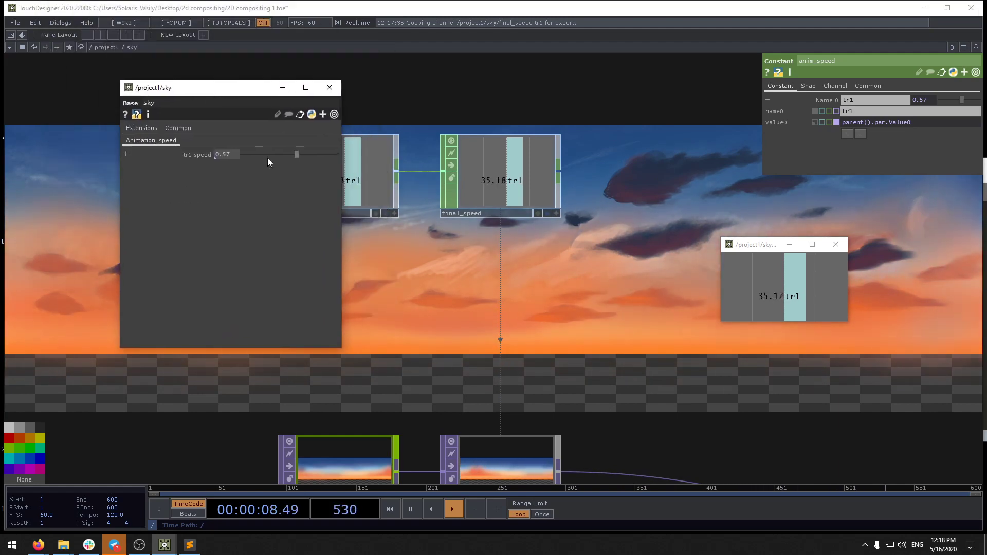
left_click_drag(295, 154, 258, 158)
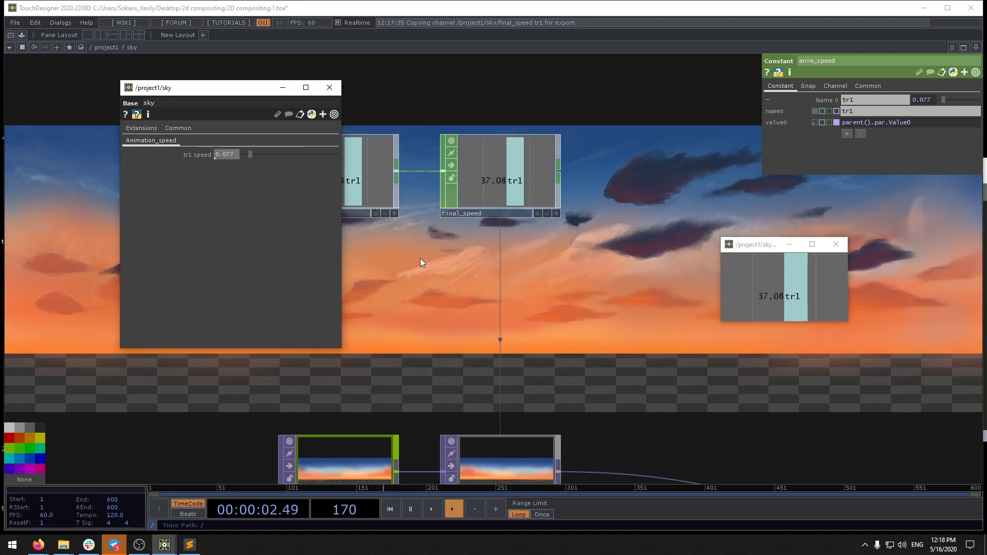
Step: Go up to project1, move the floating viewer clear of sky's parameters, and test tr1 speed at 0.555 and 1
key("u")
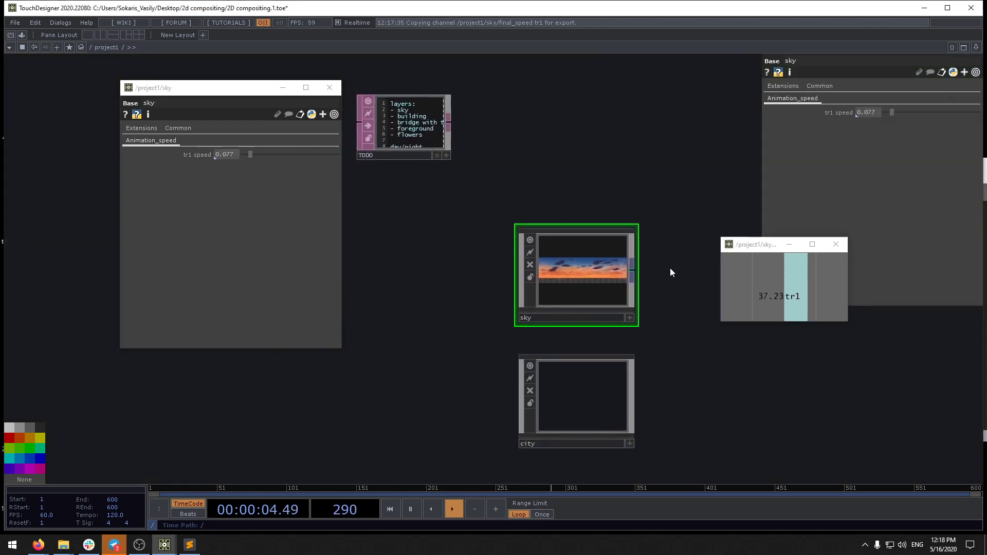
left_click_drag(768, 246, 828, 347)
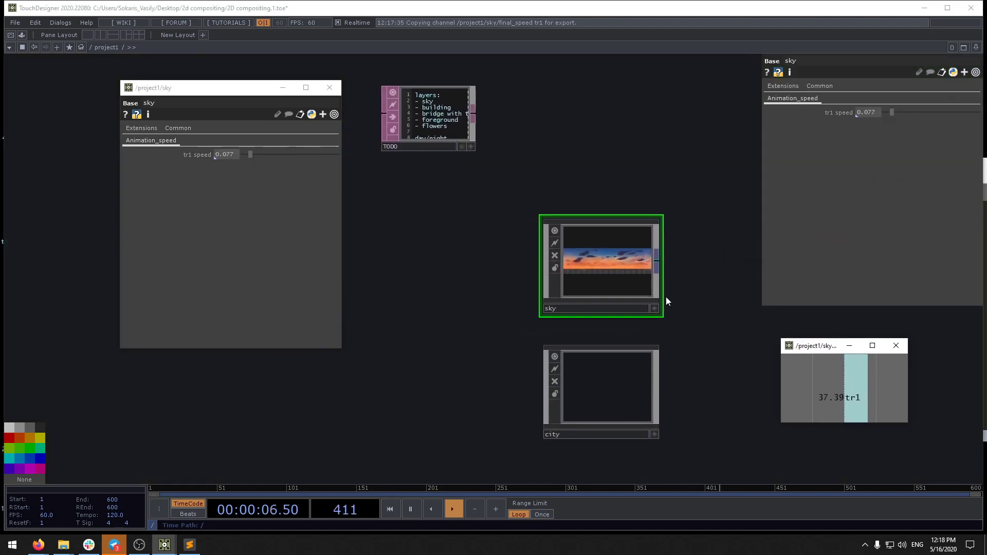
scroll(668, 299, "up", 5)
left_click_drag(686, 270, 739, 302)
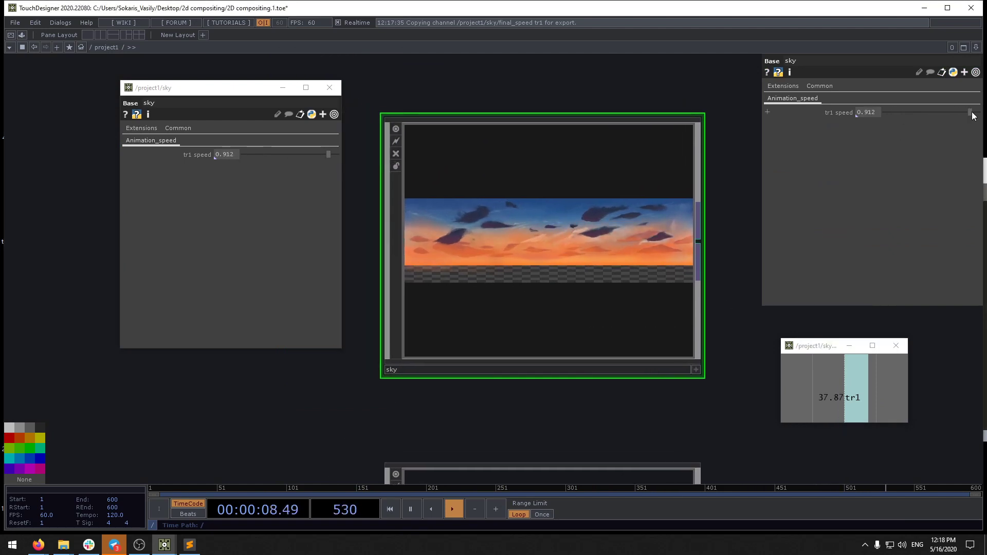
mouse_move(915, 113)
left_mouse_down()
mouse_move(978, 109)
mouse_move(872, 102)
mouse_move(969, 98)
mouse_move(894, 99)
mouse_move(954, 94)
mouse_move(904, 97)
left_mouse_up()
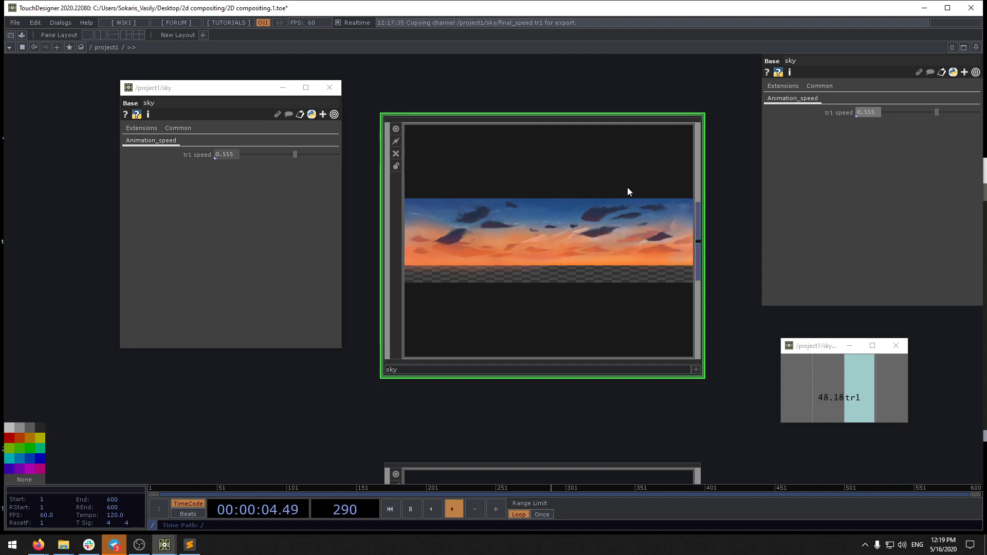
scroll(508, 218, "up", 2)
scroll(443, 193, "down", 2)
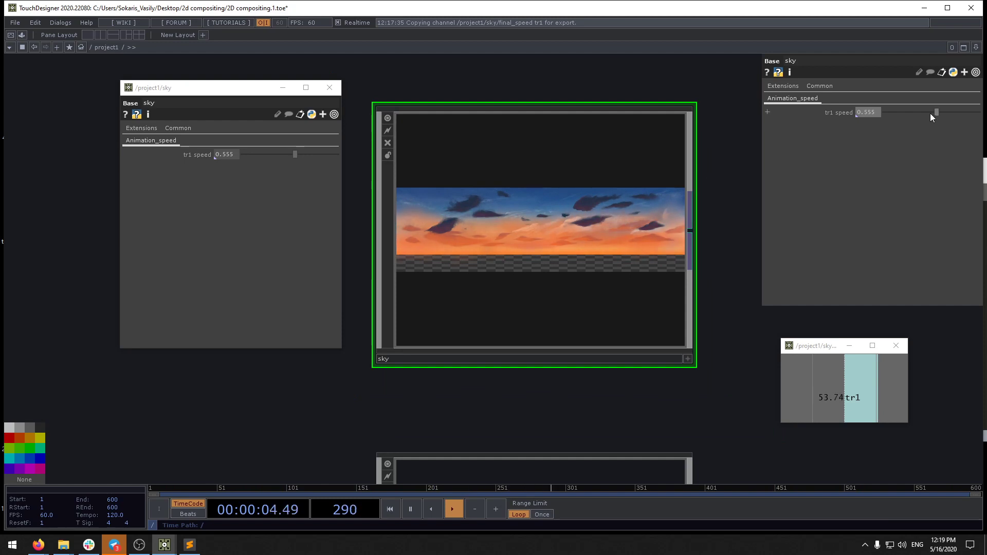
left_click_drag(930, 113, 978, 115)
Step: Enter the sky component, set tr1 speed to 0.099 in its floating parameter window, and close that window
key("i")
left_click_drag(561, 303, 584, 194)
scroll(716, 278, "down", 4)
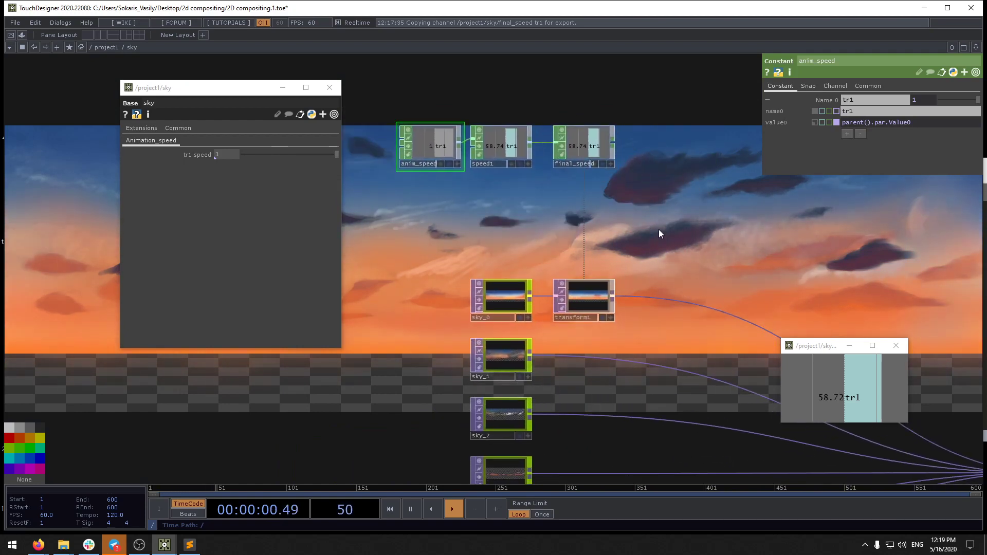
left_click_drag(691, 192, 722, 240)
left_click_drag(337, 155, 252, 156)
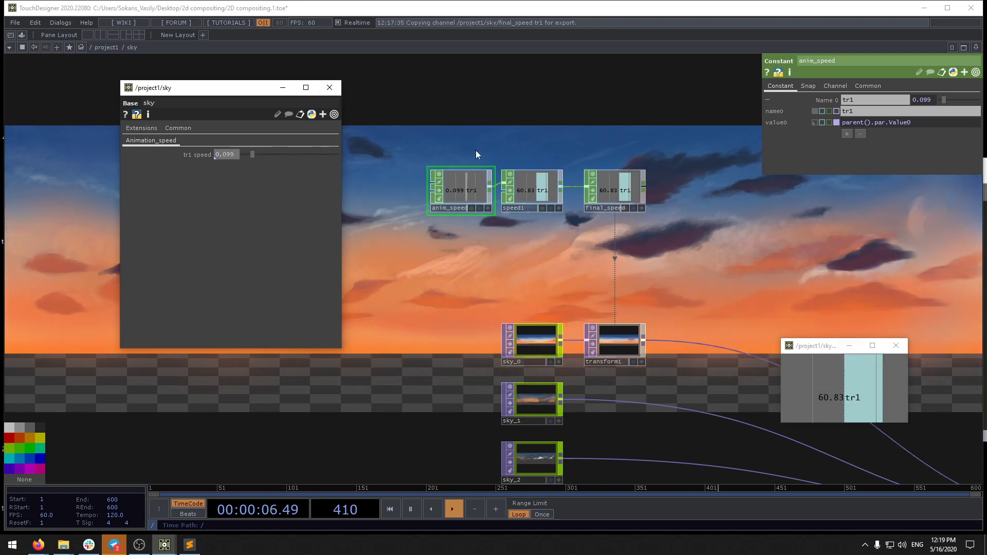
left_click(330, 88)
Step: Reopen the Component Editor for the sky component and move it clear of the node network
left_click_drag(724, 237, 590, 165)
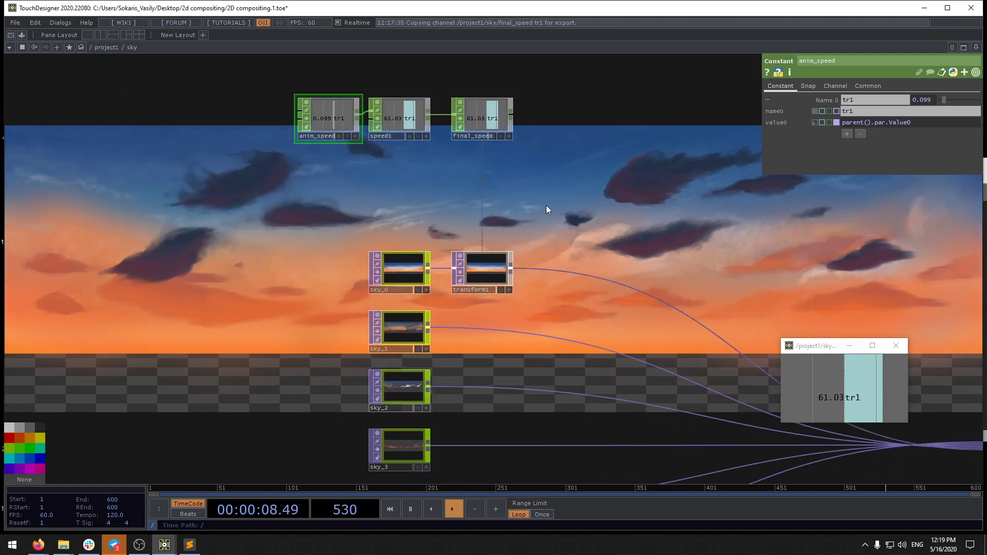
right_click(129, 51)
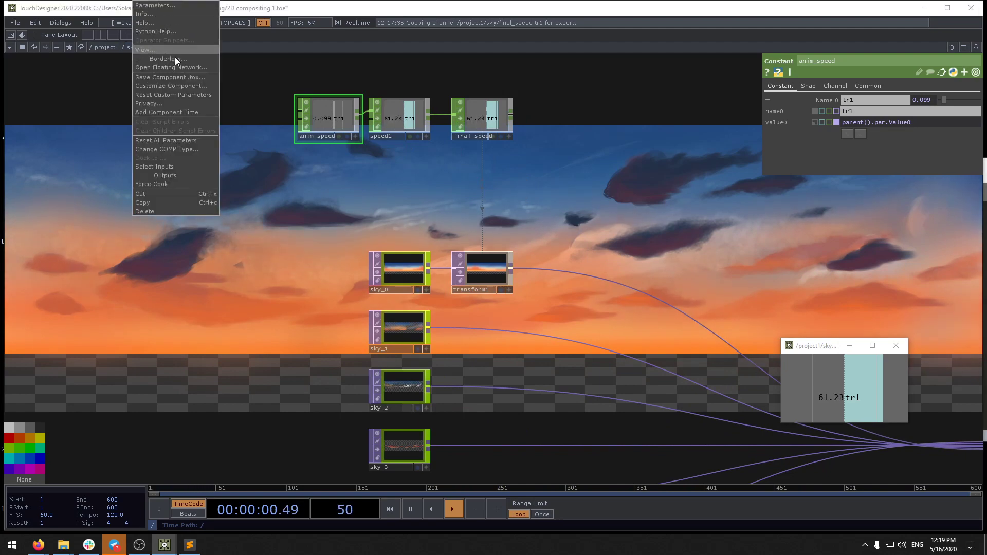
left_click(165, 87)
left_click_drag(519, 82, 855, 85)
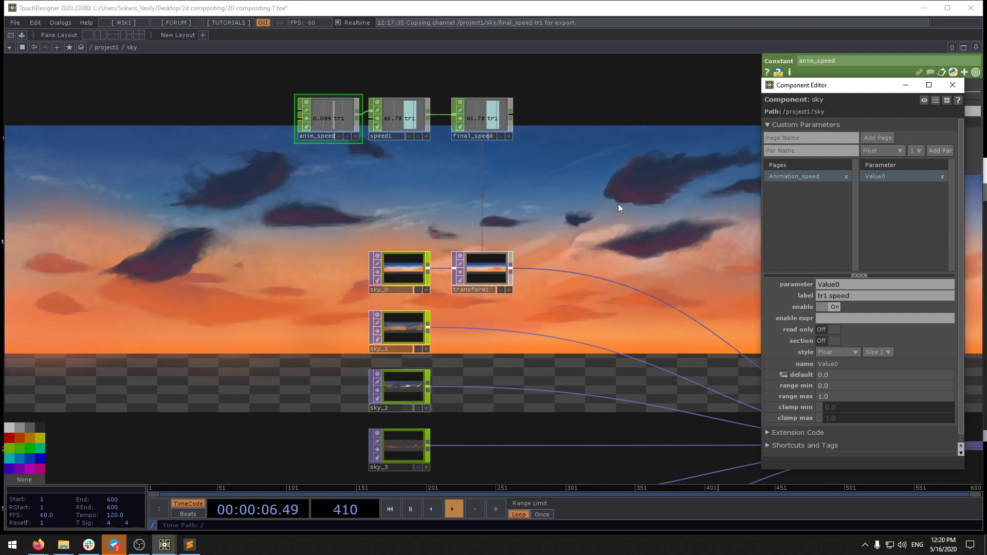
Step: Duplicate transform1 and wire the copy in after sky_1, ahead of the compositing node
left_click_drag(631, 182, 620, 119)
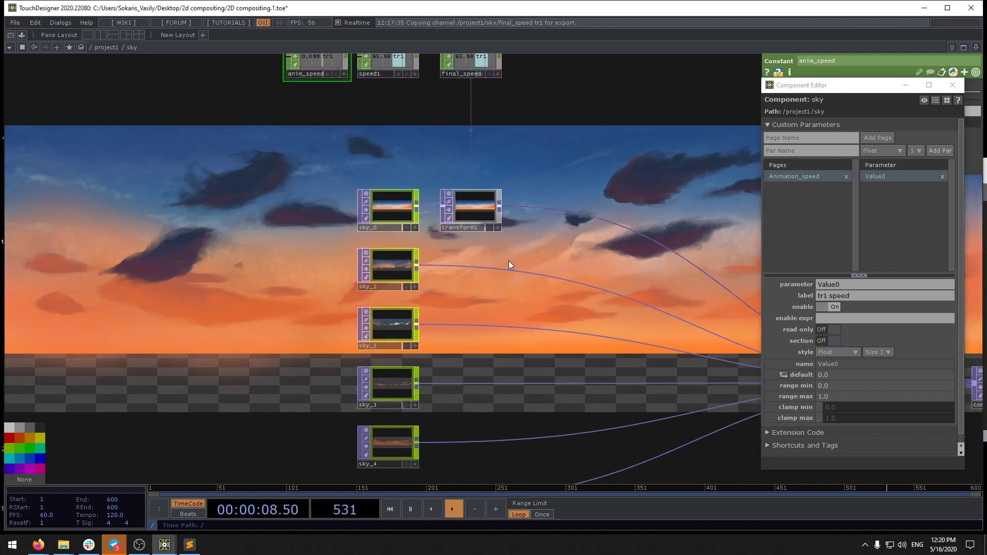
left_click(476, 211)
key("ctrl+c")
key("ctrl+v")
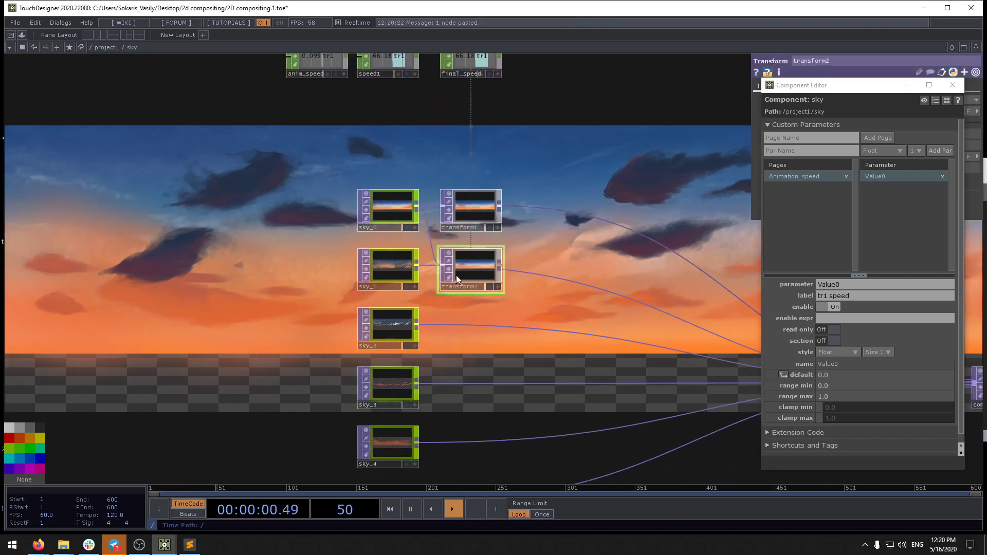
left_click_drag(433, 266, 539, 274)
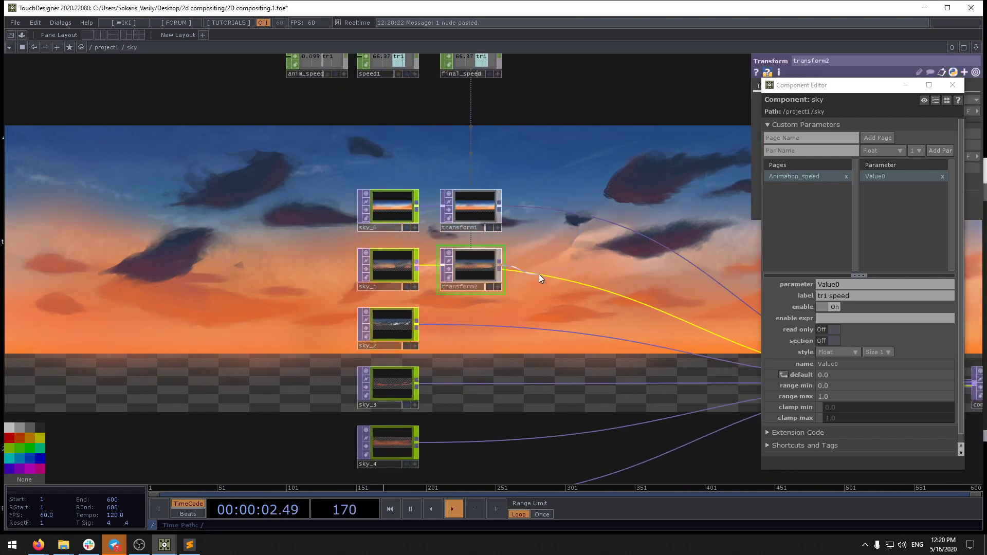
Step: Close the Component Editor and add a second channel named tr2 to the anim_speed Constant CHOP
left_click_drag(566, 140, 574, 174)
left_click(304, 89)
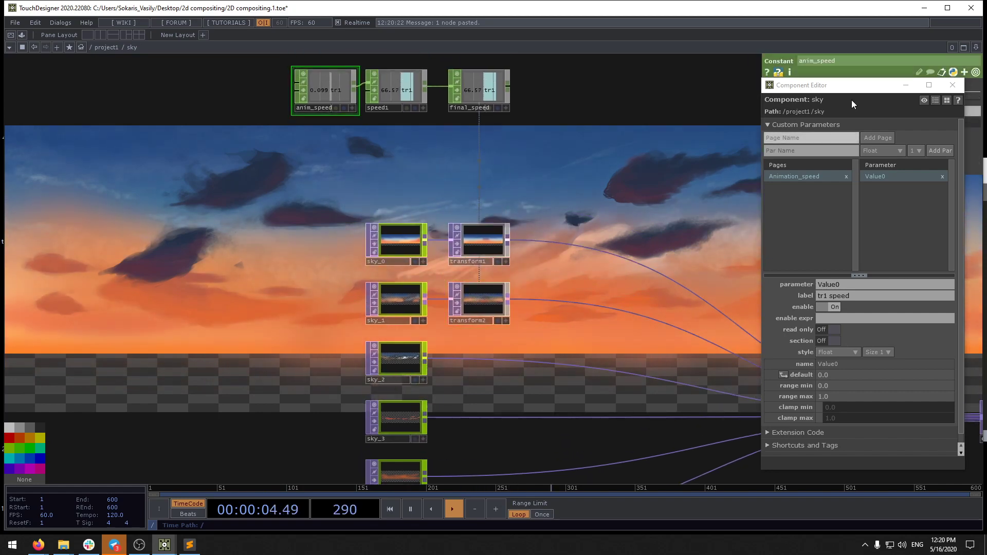
left_click(953, 85)
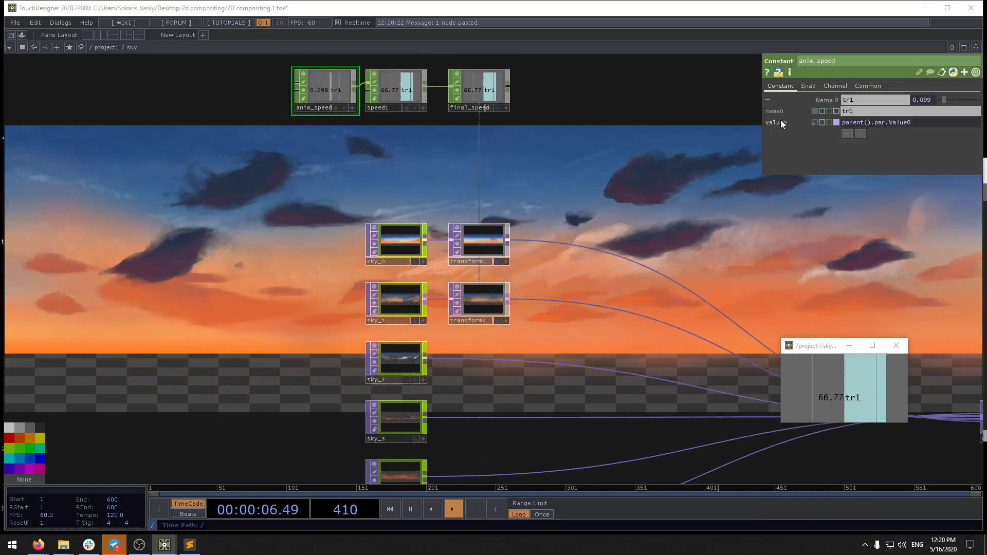
left_click(826, 101)
left_click_drag(577, 265, 589, 104)
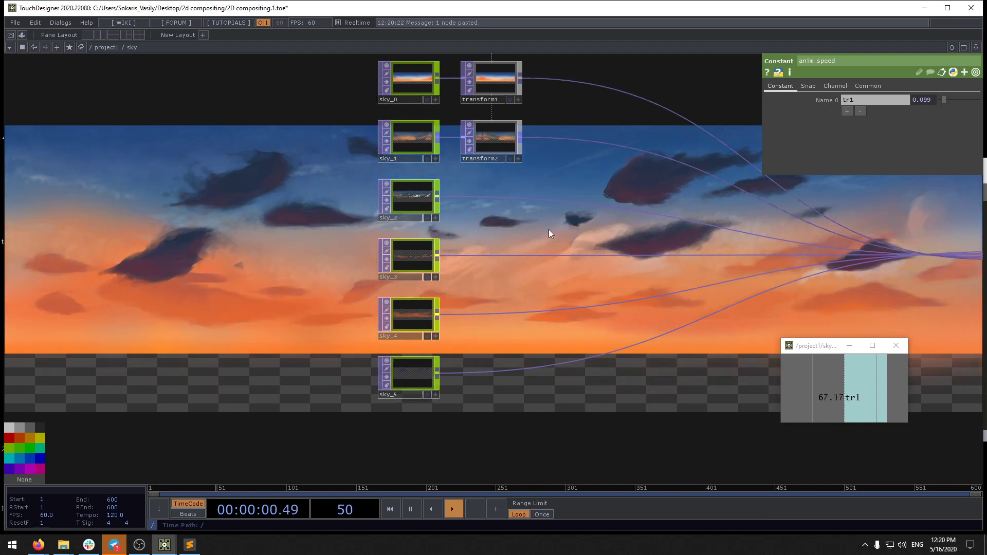
left_click_drag(548, 229, 528, 315)
left_click(847, 111)
left_click(865, 111)
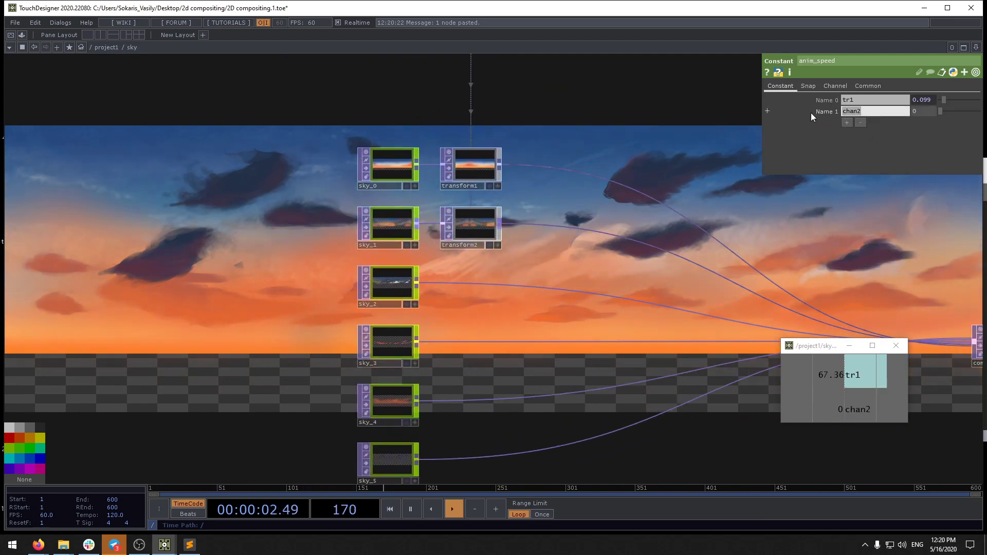
type("tr2")
key("Return")
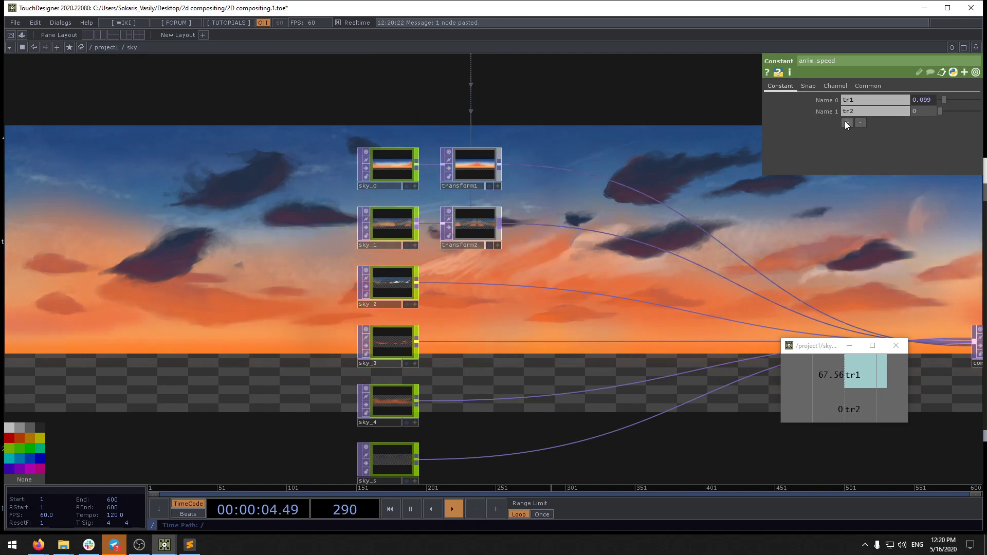
Step: Add two more channels, named tr3 and tr4, to the anim_speed Constant CHOP
left_click(847, 123)
left_click(869, 123)
type("tre")
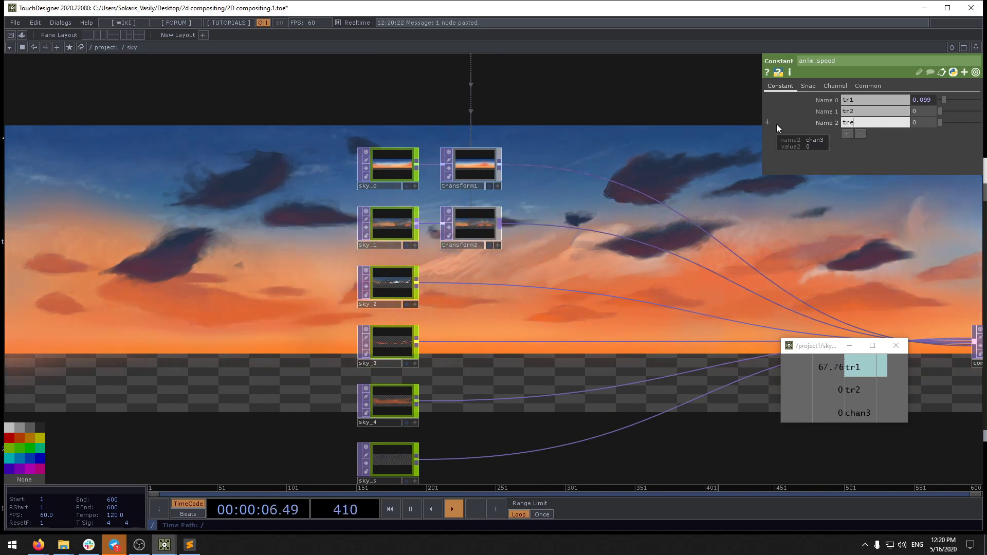
key("BackSpace")
type("3")
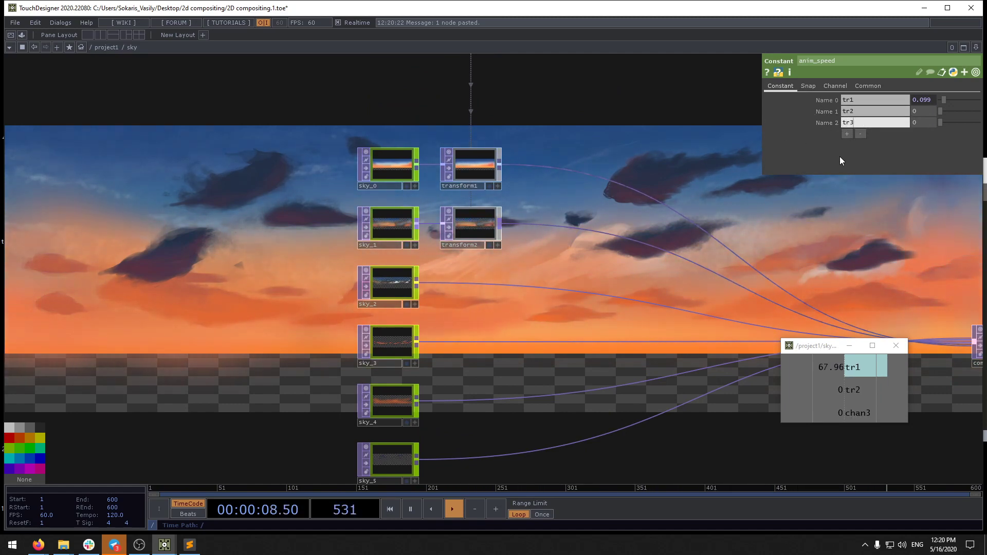
left_click(846, 134)
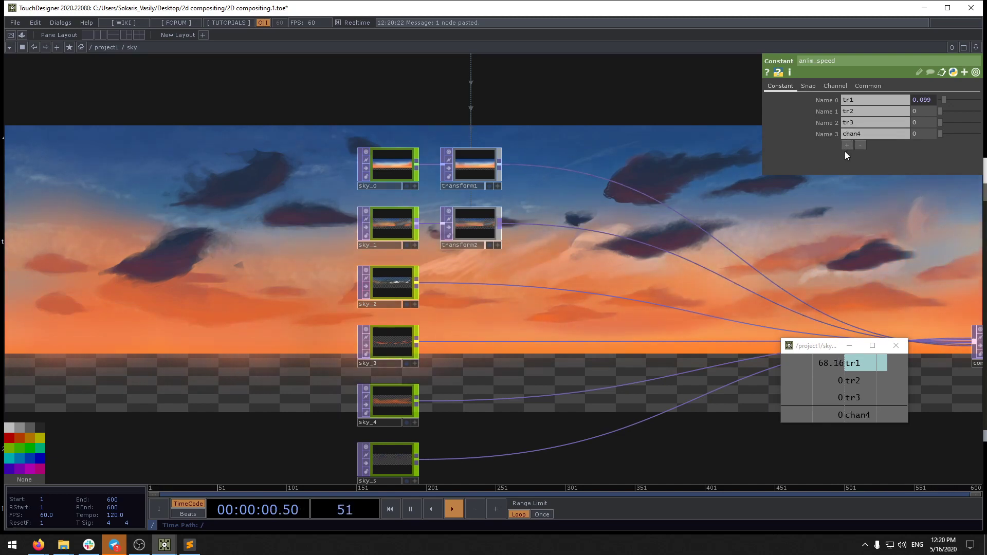
left_click(866, 134)
type("tr4")
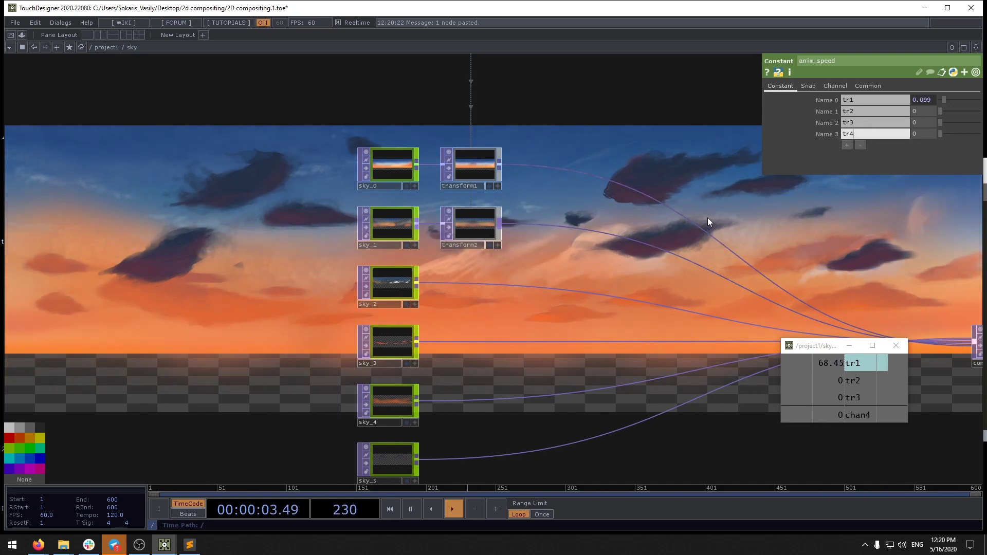
Step: Add a fifth channel named tr5 and a sixth named tr to anim_speed
left_click_drag(707, 218, 699, 158)
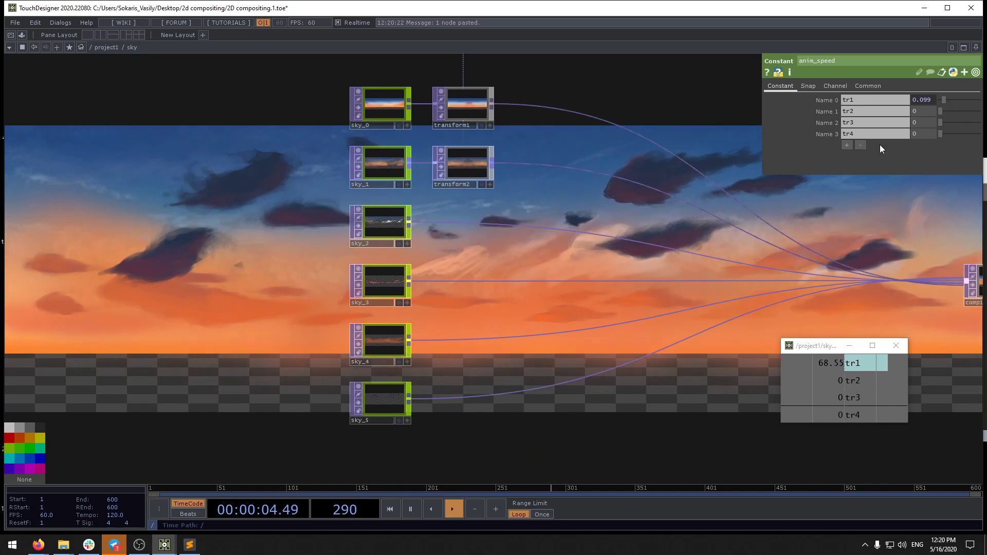
left_click(847, 145)
type("tr")
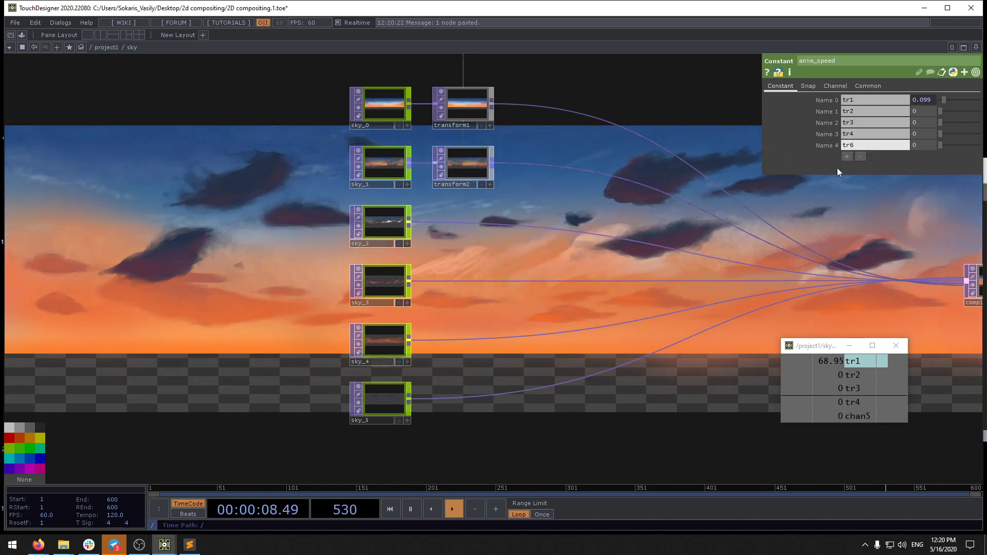
type("5")
left_click(847, 156)
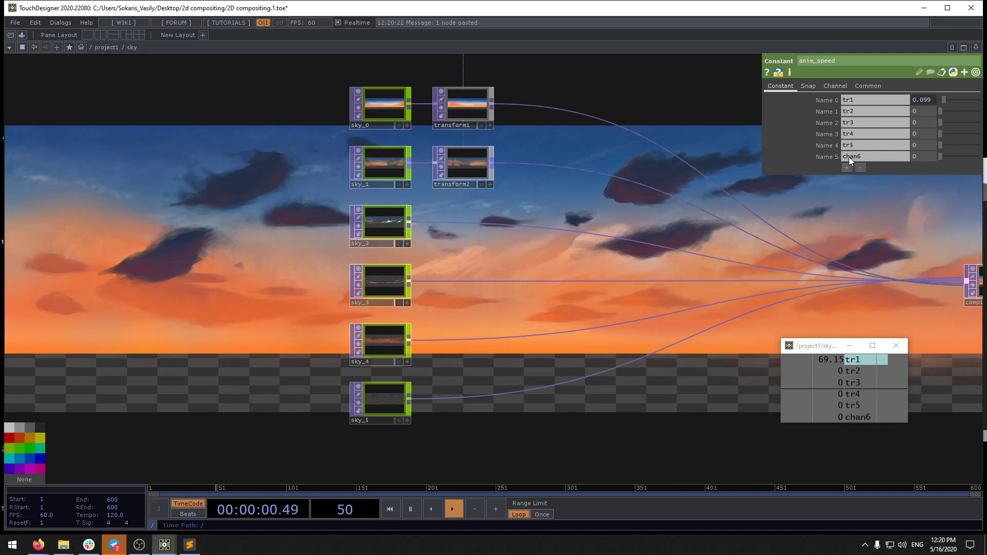
type("tr")
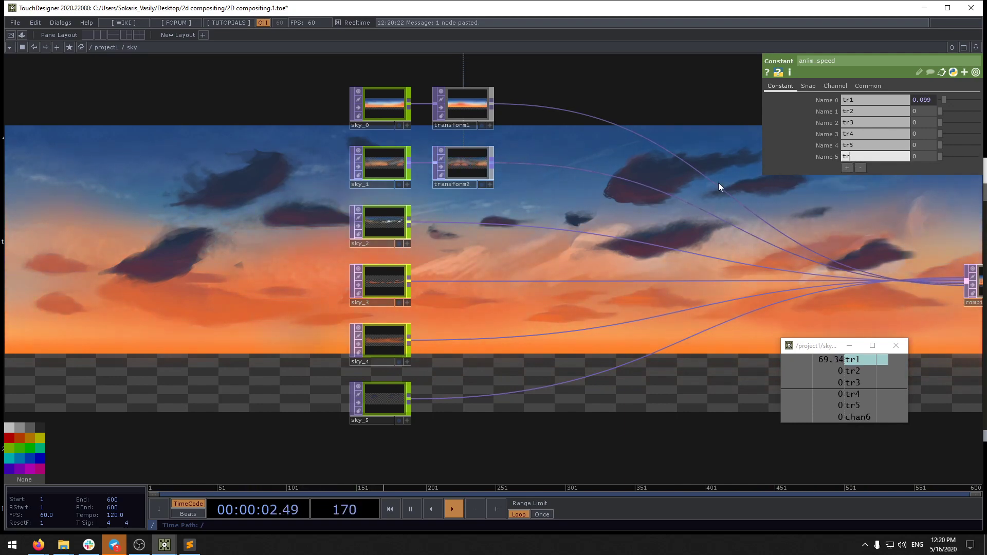
Step: Duplicate transform2 twice and wire the copies in after sky_2 and sky_3, ahead of the compositing node
left_click(464, 168)
key("ctrl+c")
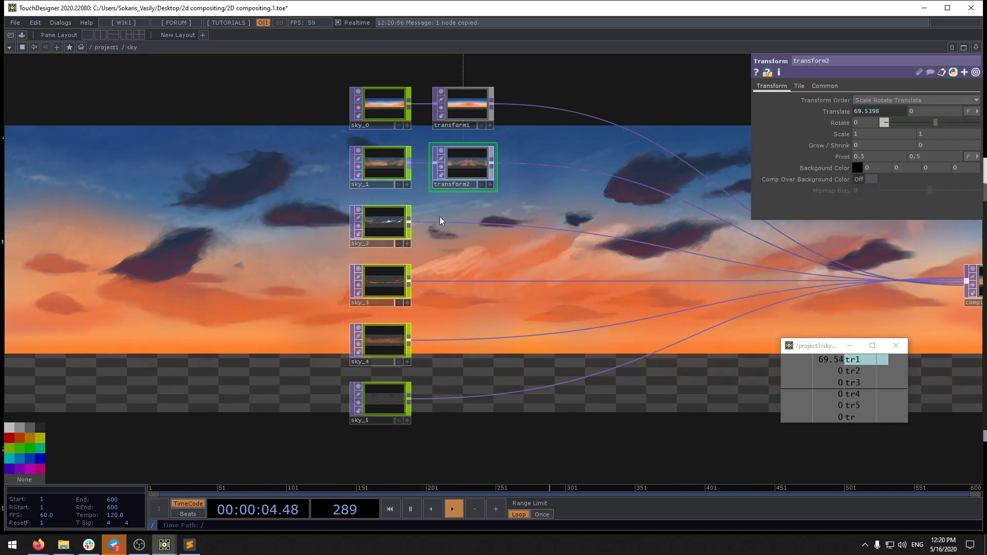
key("ctrl+v")
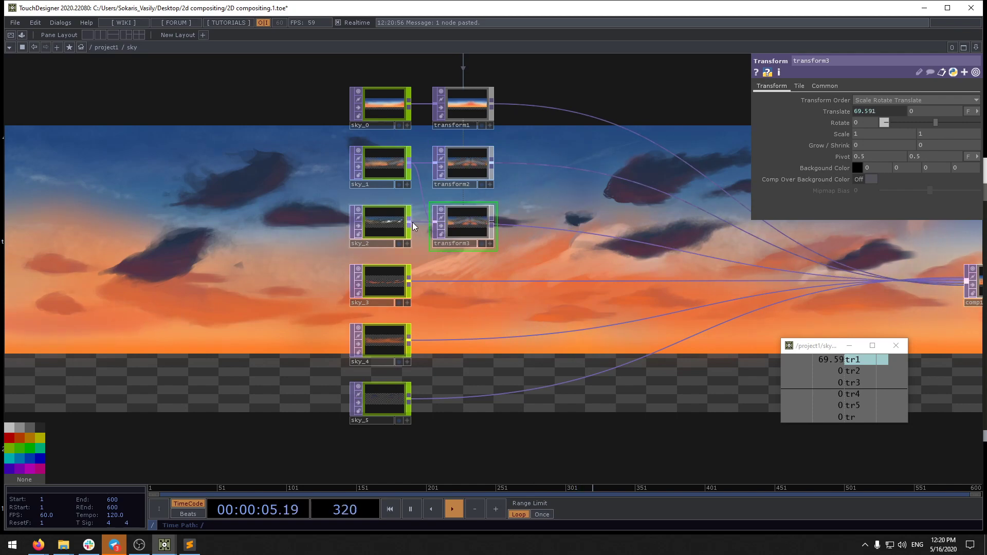
left_click(455, 221)
key("ctrl+c")
key("ctrl+v")
left_click_drag(415, 282, 452, 278)
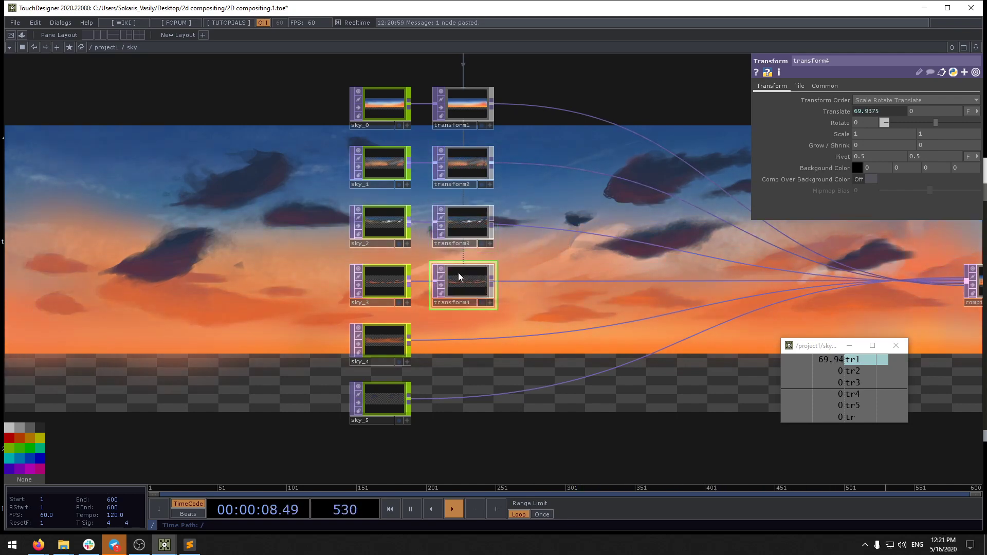
Step: Duplicate the Transform TOP twice more and wire the copies in after sky_4 and sky_5
key("ctrl+c")
key("ctrl+v")
left_click_drag(410, 354, 463, 341)
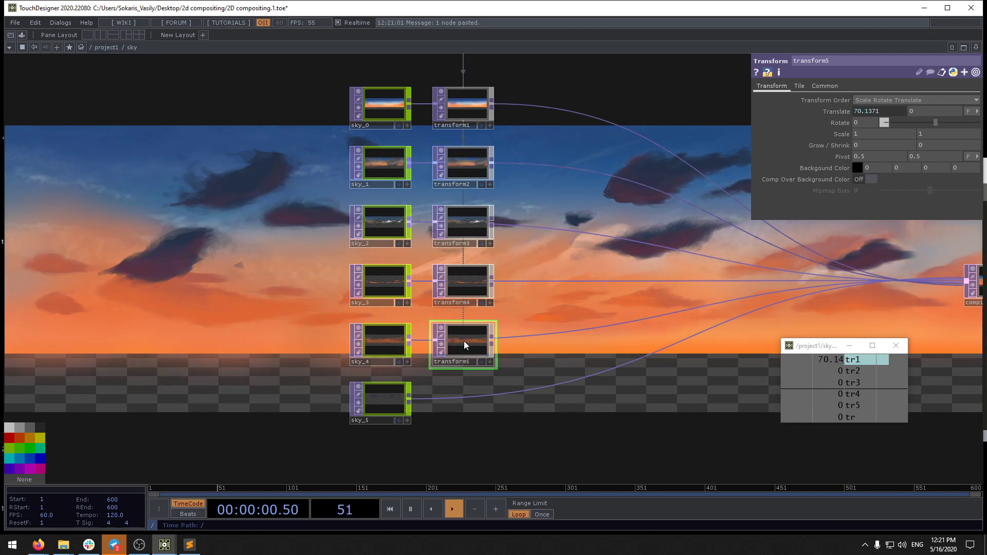
key("ctrl+c")
key("ctrl+v")
left_click_drag(410, 396, 436, 399)
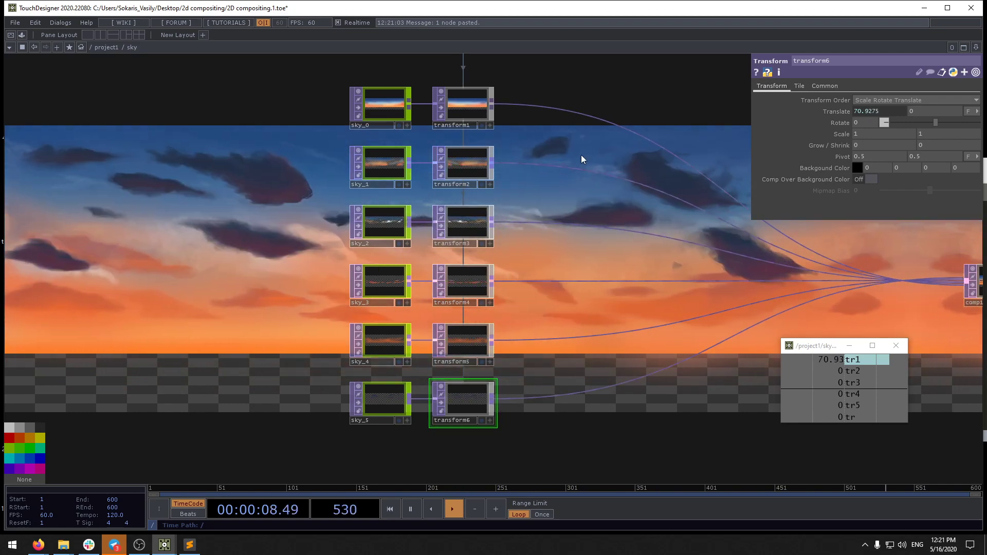
Step: Open the final_speed CHOP's viewer in a floating window and move it clear of the Transform nodes
left_click_drag(593, 131, 621, 271)
right_click(509, 109)
left_click(523, 87)
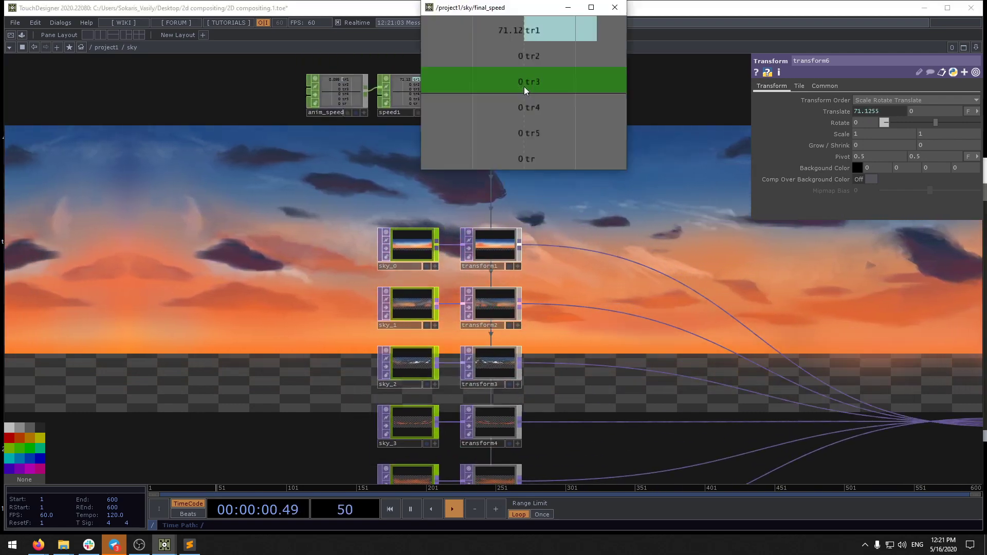
left_click_drag(514, 9, 276, 170)
Step: Link the X Translate of transform2 and transform3 to final_speed channels tr2 and tr3 as CHOP references
left_click(503, 307)
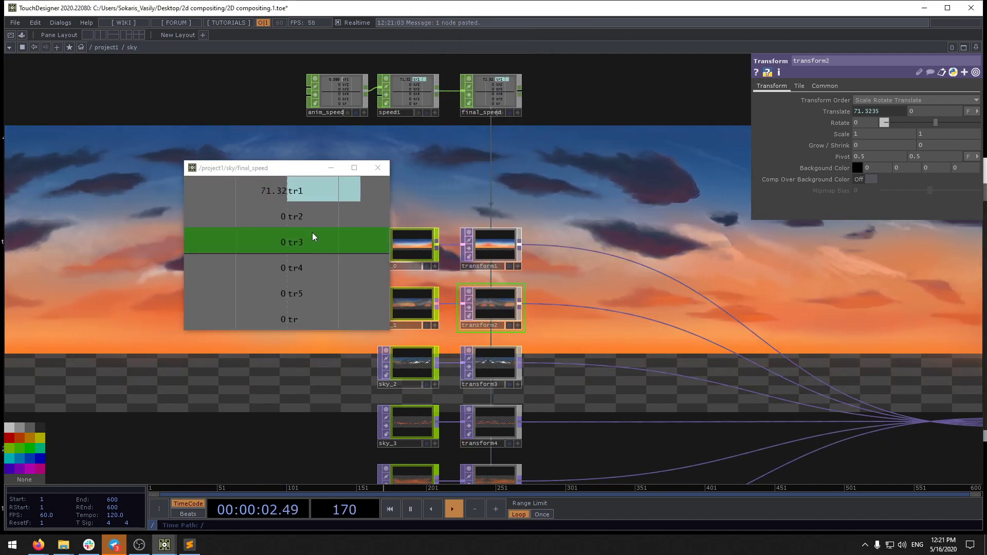
left_click_drag(312, 220, 878, 113)
left_click(878, 114)
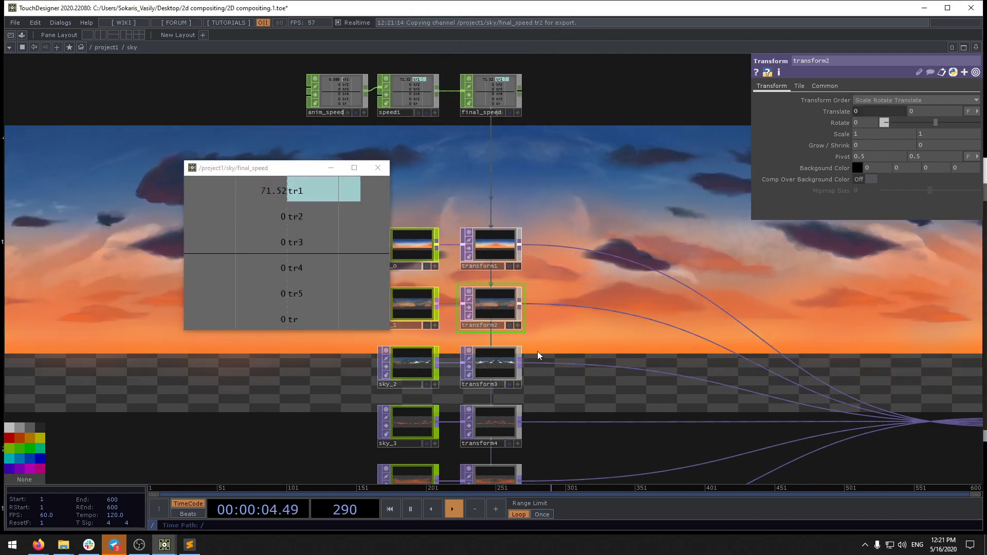
left_click(489, 369)
left_click_drag(300, 240, 888, 110)
left_click(890, 109)
Step: Link the X Translate of transform4 and transform5 to final_speed channels tr4 and tr5 as CHOP references
left_click(489, 428)
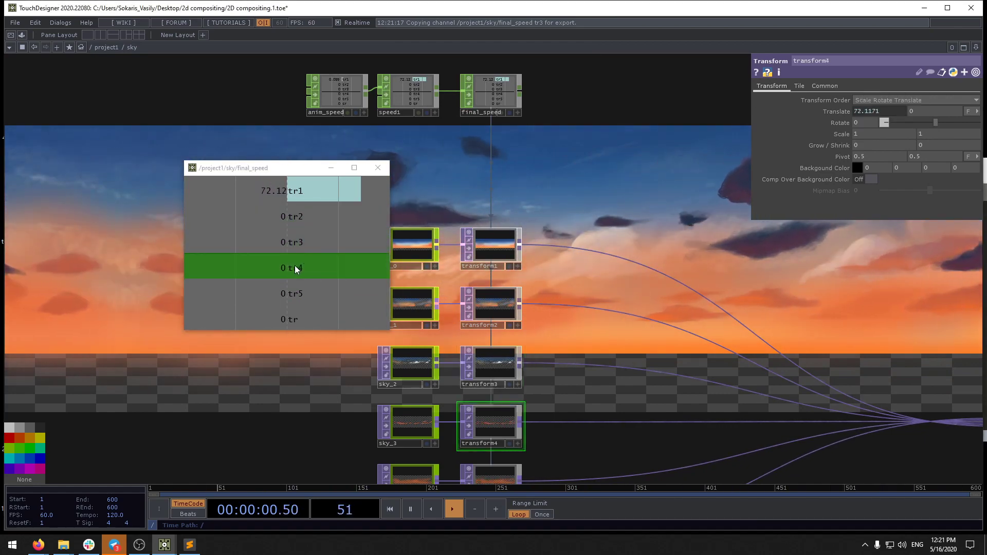
left_click_drag(297, 269, 872, 111)
left_click(872, 109)
left_click_drag(641, 400, 661, 281)
left_click(518, 373)
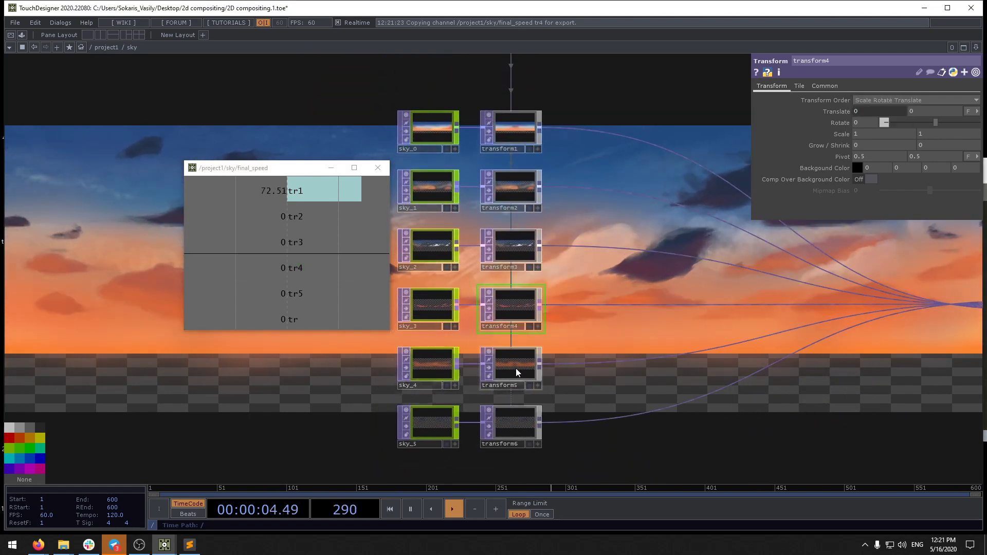
left_click_drag(309, 292, 879, 112)
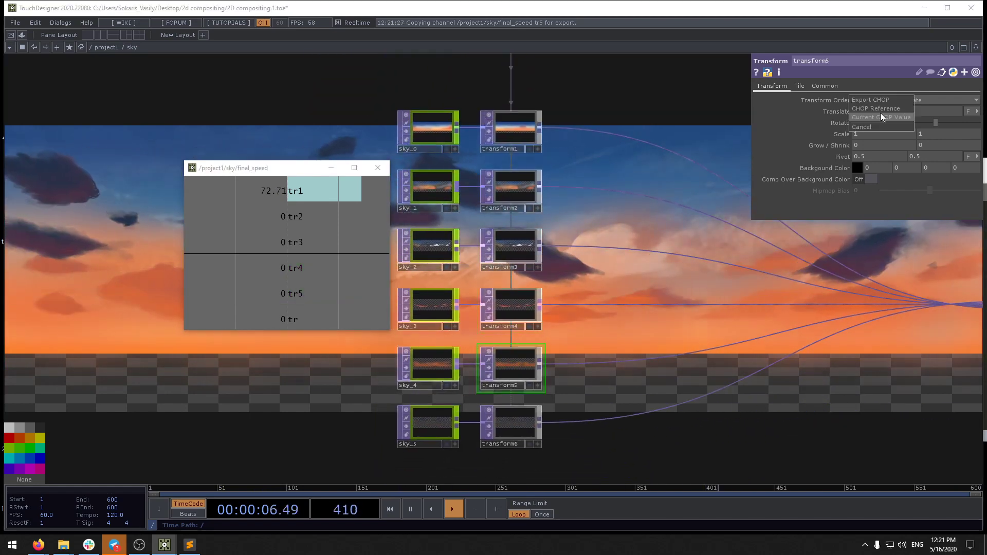
left_click(880, 112)
Step: Link transform6's X Translate to final_speed channel tr as a CHOP reference and close the floating viewer
left_click(518, 427)
left_click_drag(309, 319, 869, 112)
left_click(896, 114)
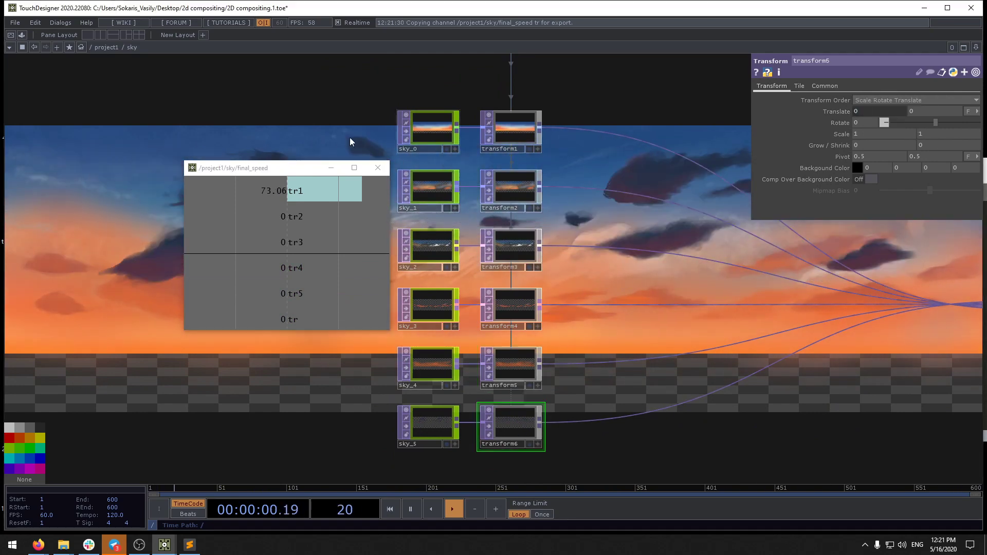
left_click(381, 168)
Step: Check the sky component's custom speed parameters in its floating parameter window, and close that window
left_click_drag(594, 110, 590, 212)
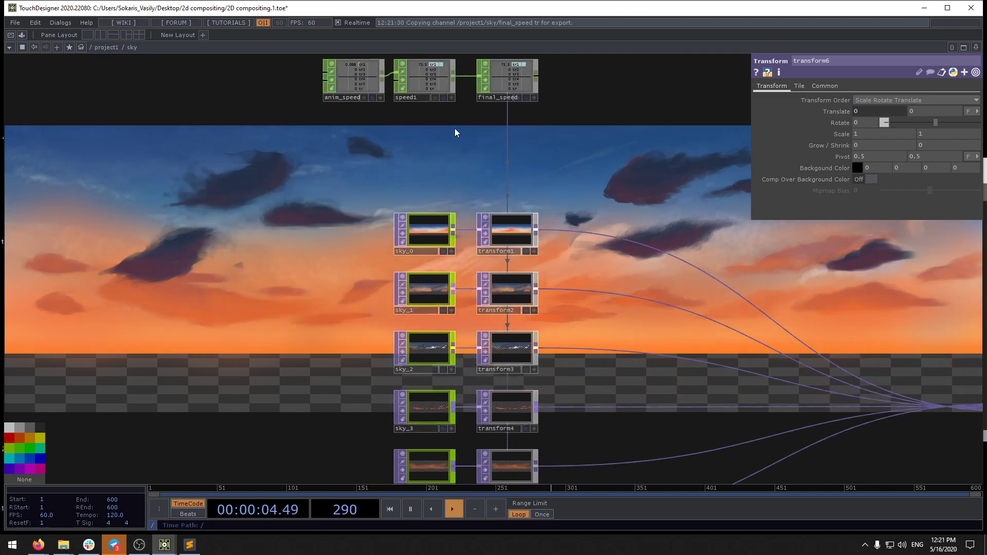
right_click(131, 51)
left_click(198, 5)
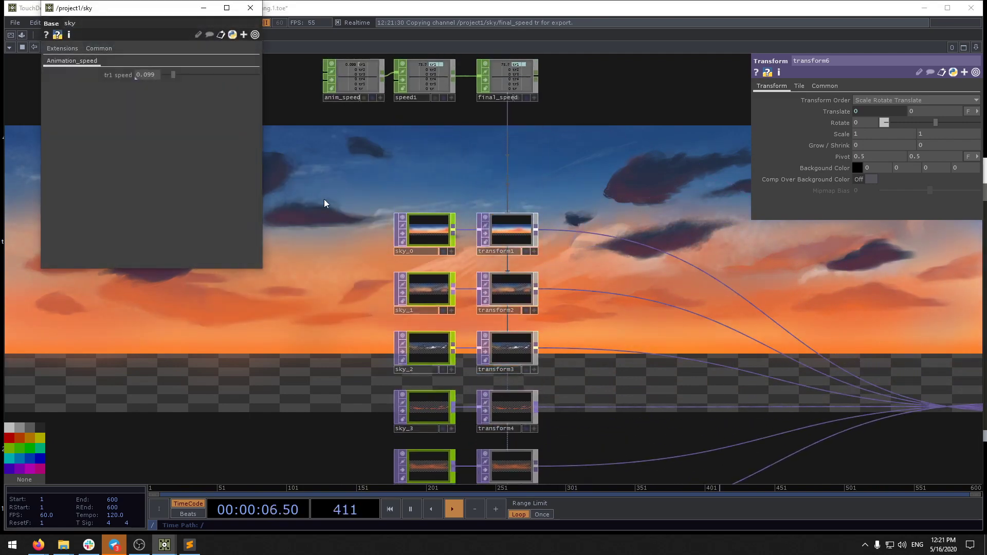
left_click(250, 8)
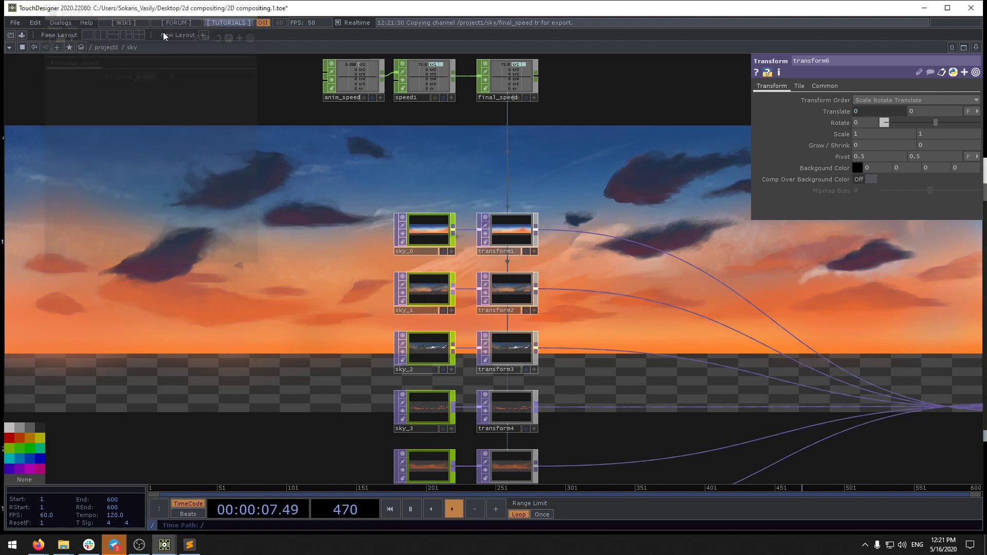
Step: Open the Component Editor for the sky component and position it beside the speed CHOPs
right_click(134, 48)
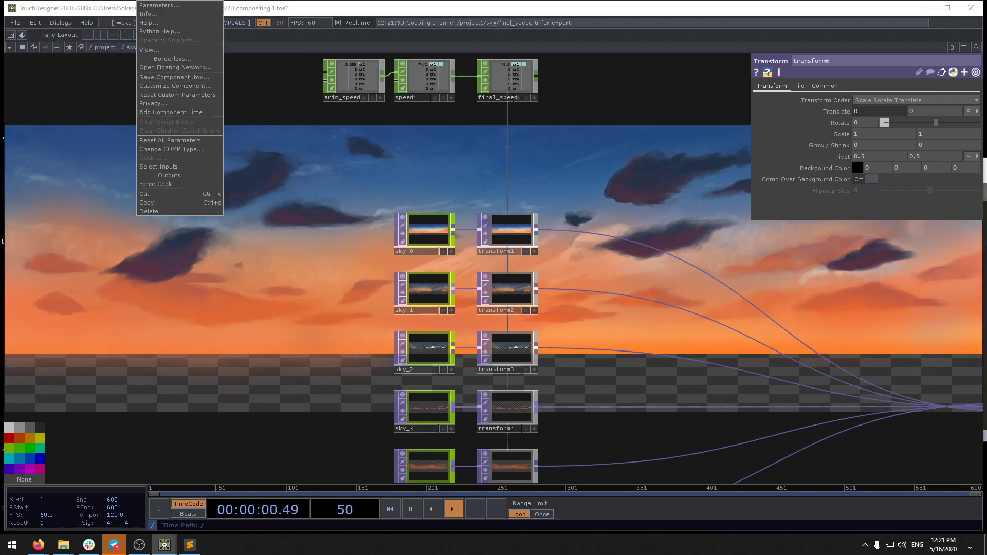
left_click_drag(986, 136, 145, 101)
left_click_drag(366, 109, 522, 231)
Step: Create custom parameter Value1 on the sky component from anim_speed's tr2 value, leaving that value referencing it
left_click(502, 193)
left_click(816, 112)
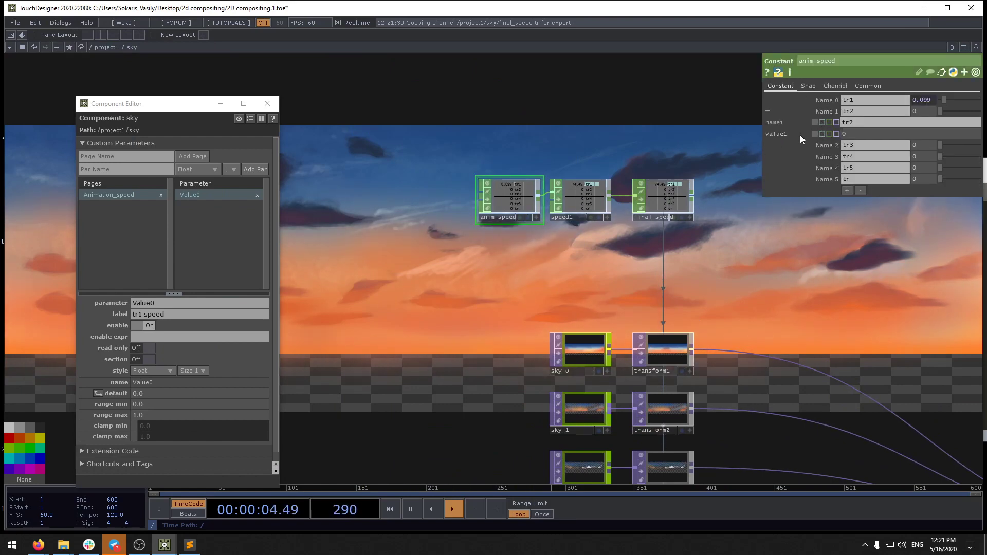
left_click_drag(253, 203, 209, 218)
left_click(233, 223)
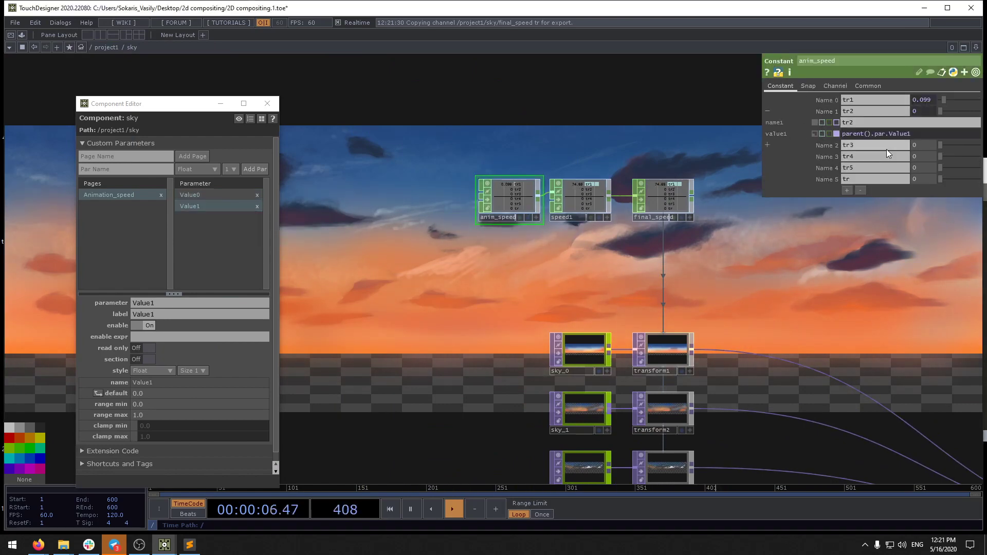
left_click(769, 110)
Step: Create custom parameters Value2 and Value3 from anim_speed's tr3 and tr4 values, with those values referencing them
left_click(777, 124)
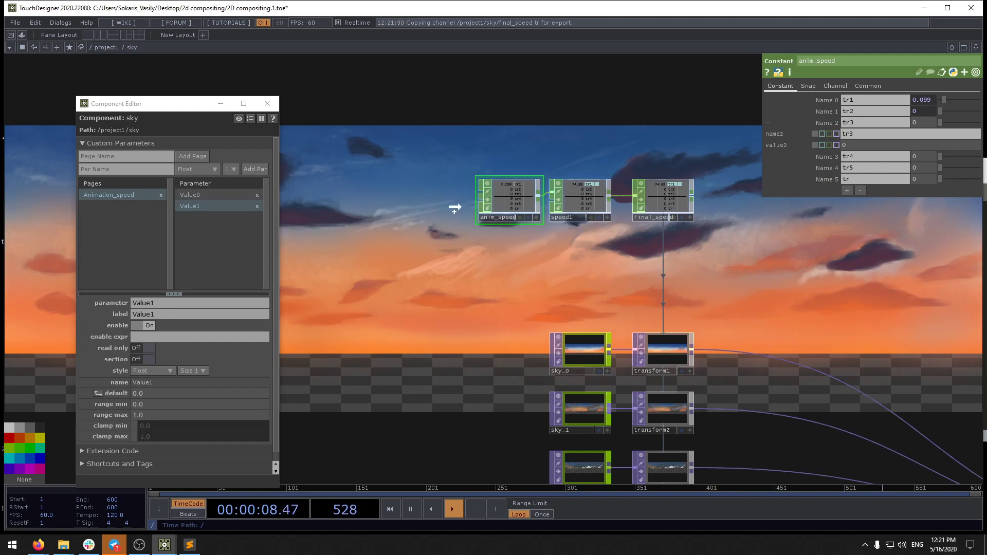
left_click_drag(232, 240, 232, 240)
left_click(249, 240)
left_click(771, 122)
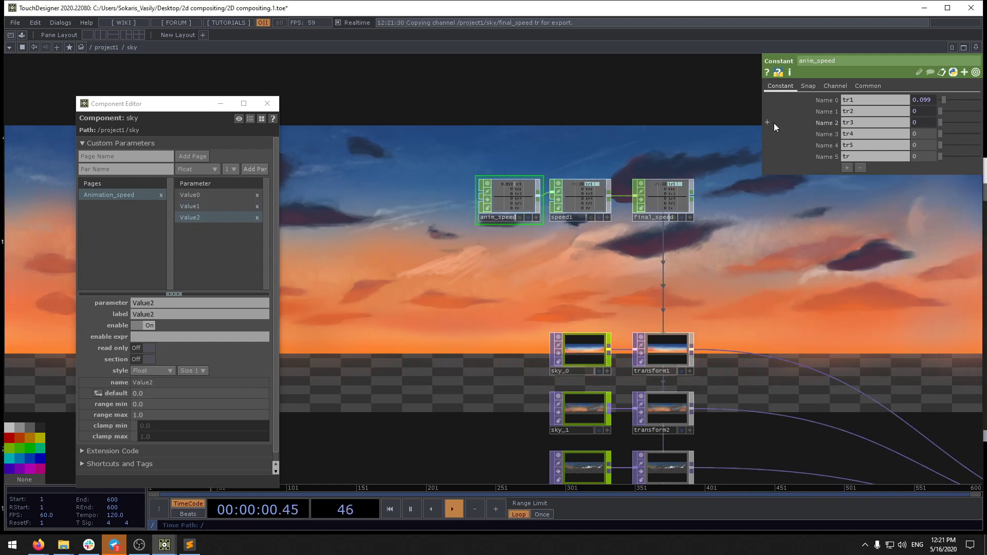
left_click(777, 135)
left_click_drag(778, 155, 242, 257)
left_click(243, 261)
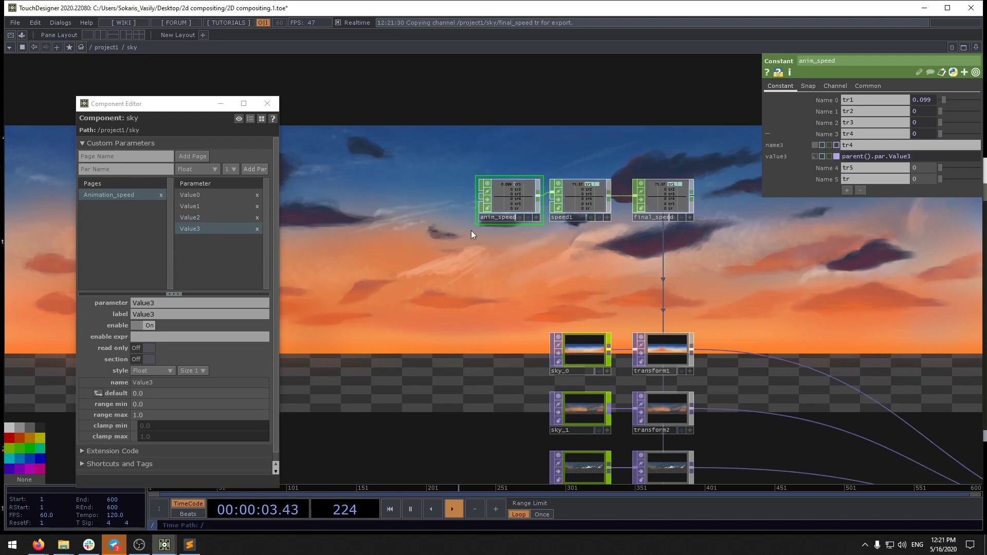
left_click(771, 135)
Step: Create custom parameter Value4 from anim_speed's tr5 value, with that value referencing it
left_click(775, 145)
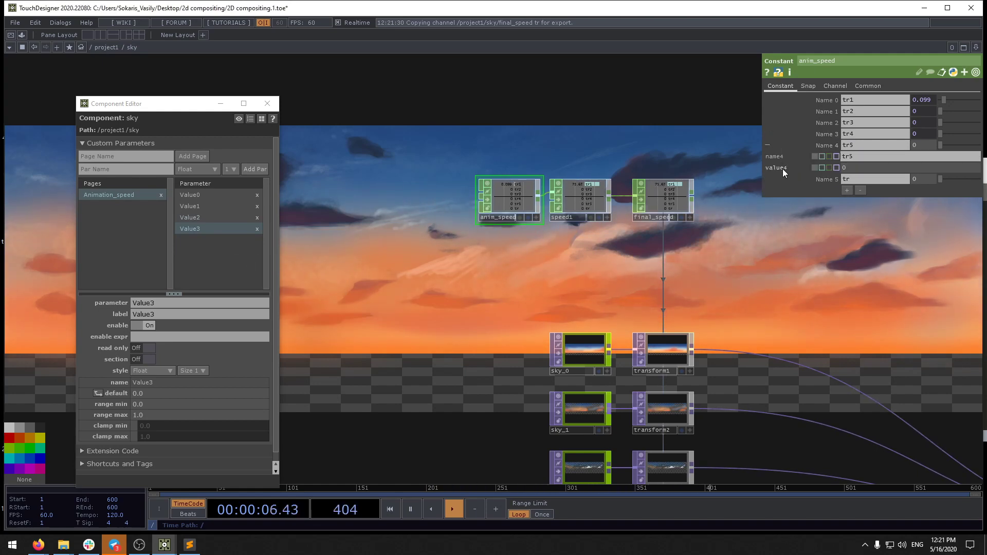
left_click_drag(242, 250, 265, 253)
left_click(264, 254)
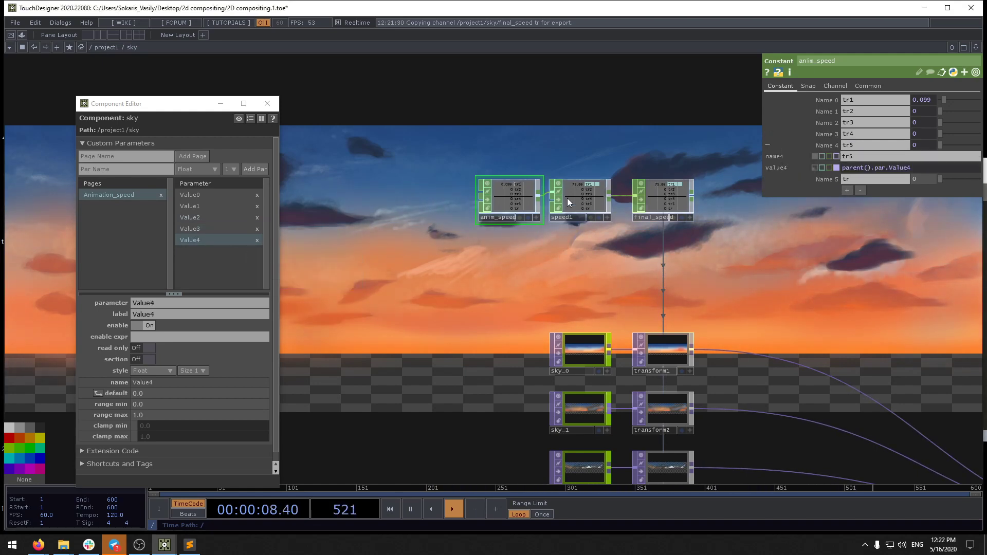
Step: Rename anim_speed's last channel to tr6 and create custom parameter Value5 from its value
type("6")
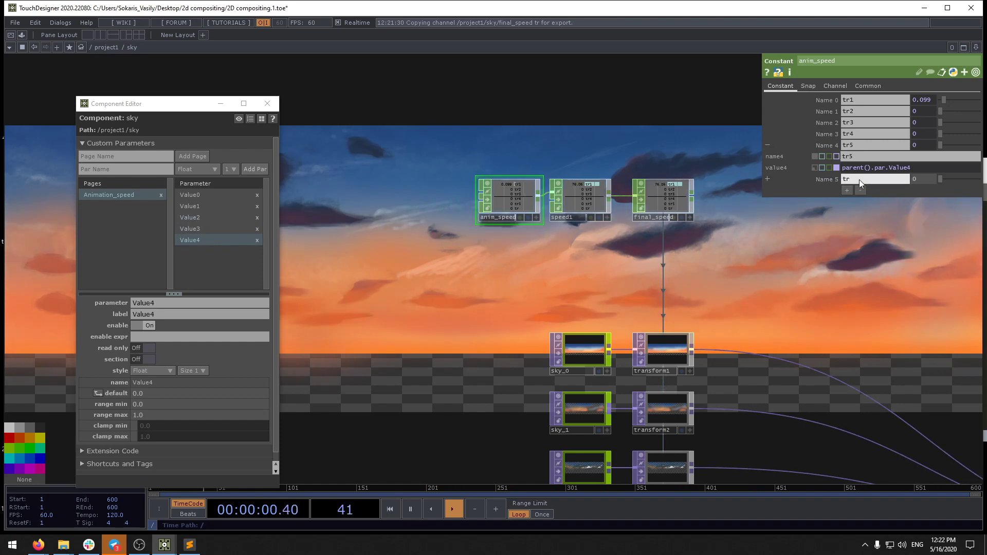
key("Return")
left_click(765, 144)
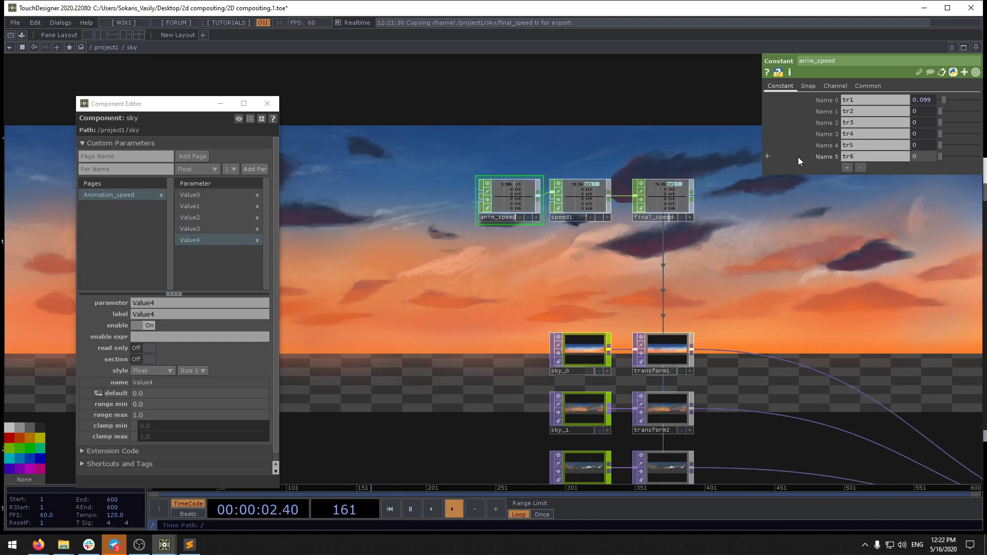
left_click(801, 156)
left_click_drag(238, 249, 237, 263)
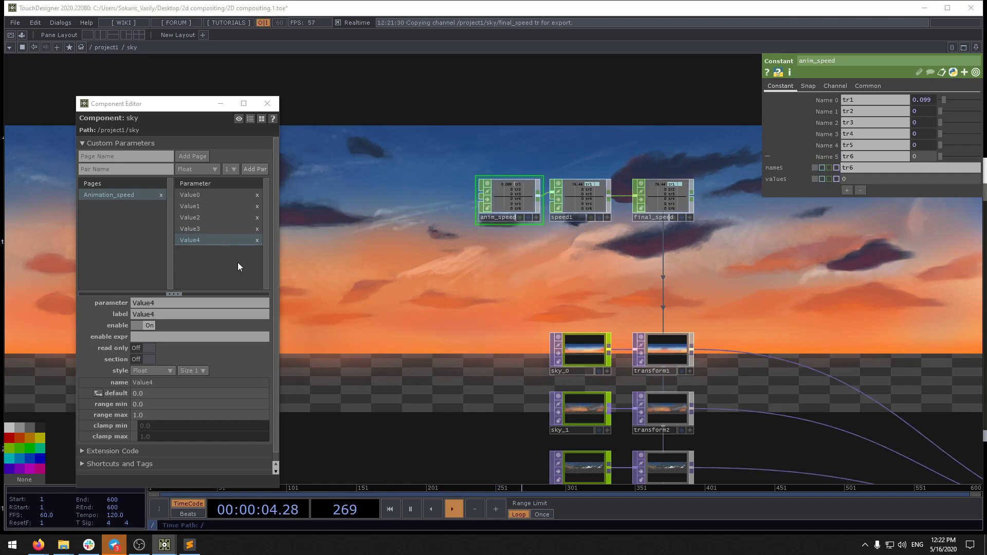
left_click(248, 267)
Step: Correct transform6's Translate X expression to reference the tr6 channel, op('final_speed')['tr6']
left_click_drag(430, 312, 394, 55)
left_click(654, 403)
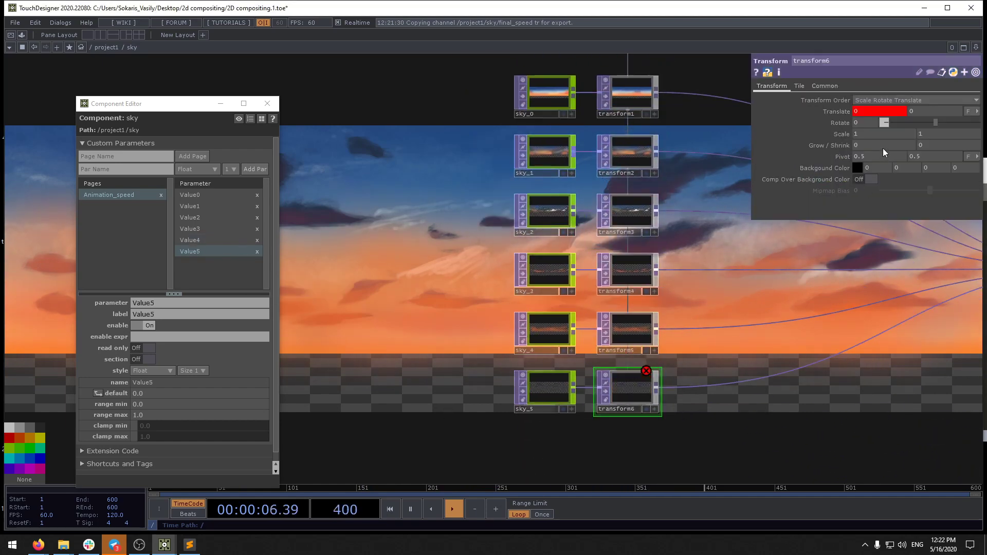
left_click(872, 114)
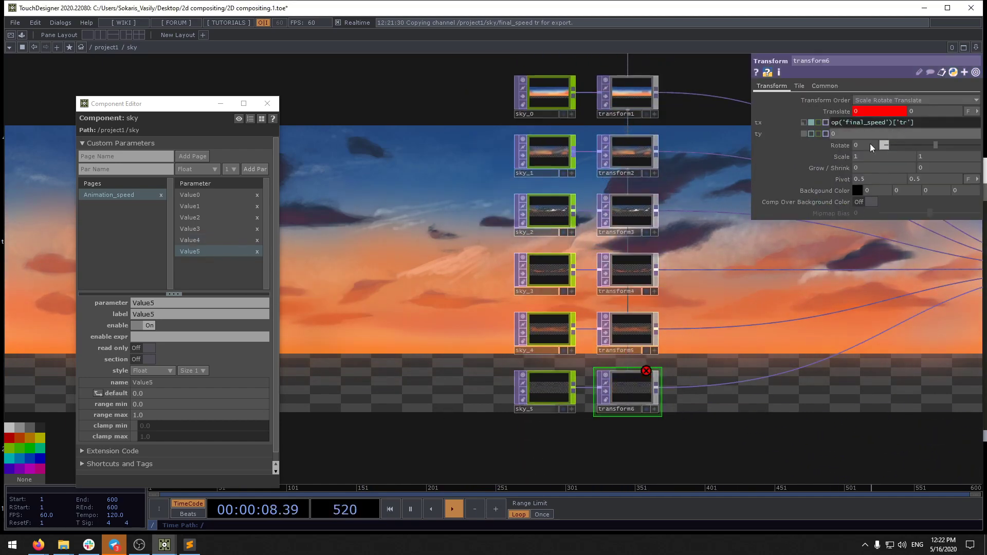
type("6")
left_click(840, 112)
left_click_drag(712, 184, 716, 339)
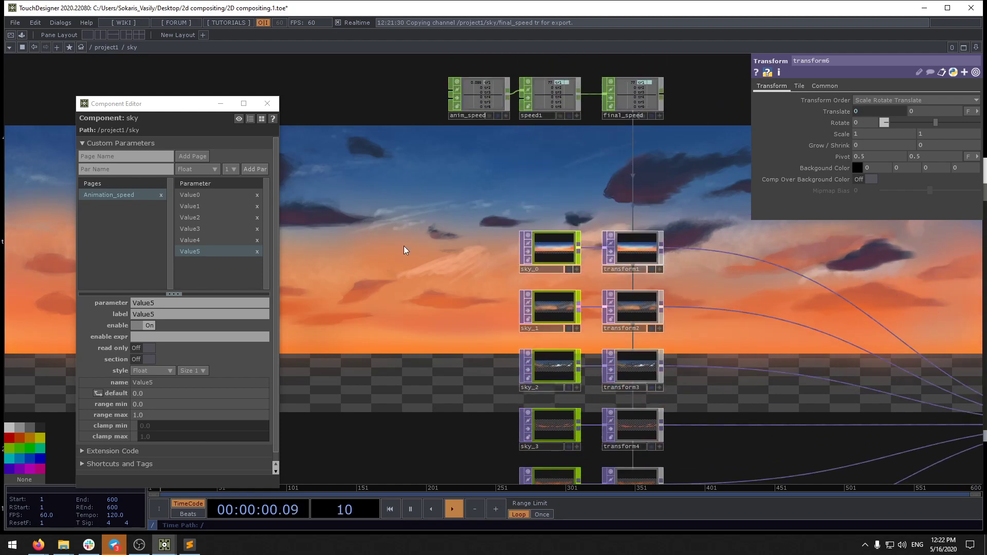
Step: Reuse the label of Value0 for custom parameter Value1, changing it to "tr2 speed"
left_click(192, 196)
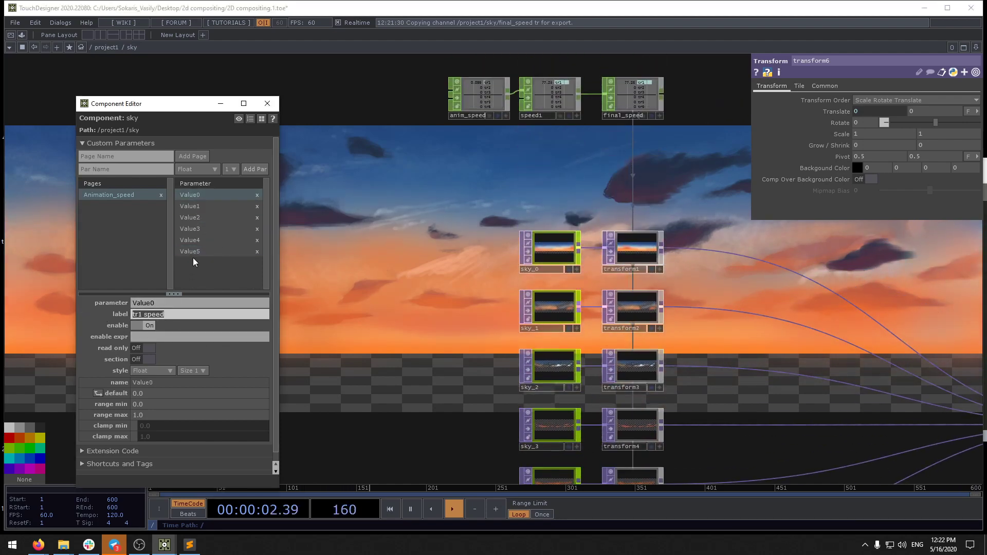
key("ctrl+c")
left_click(190, 206)
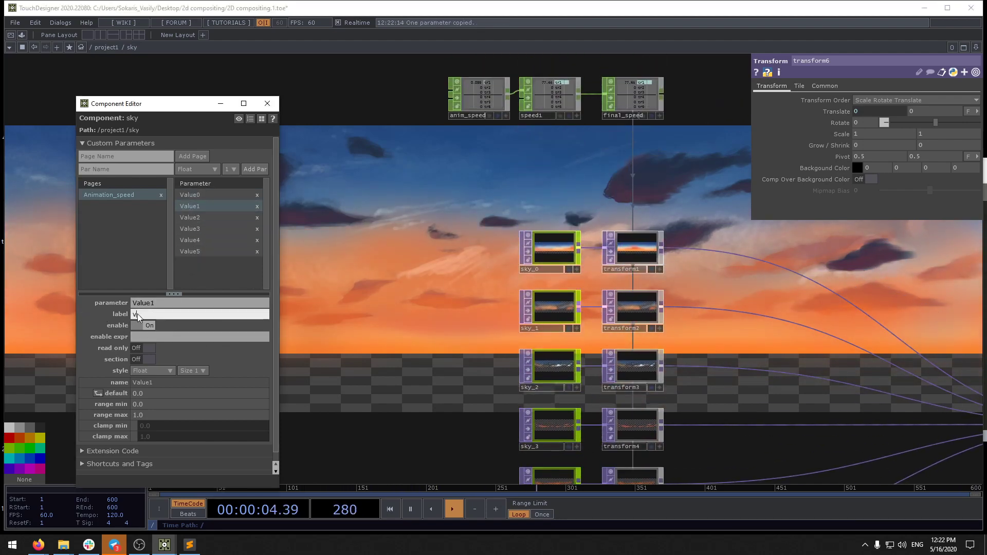
left_click(195, 196)
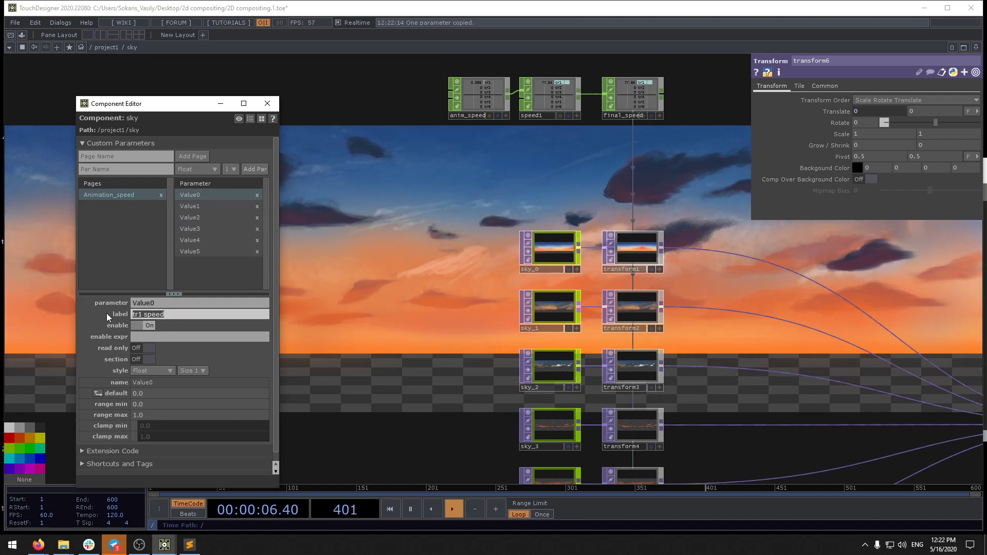
key("ctrl+c")
left_click(190, 206)
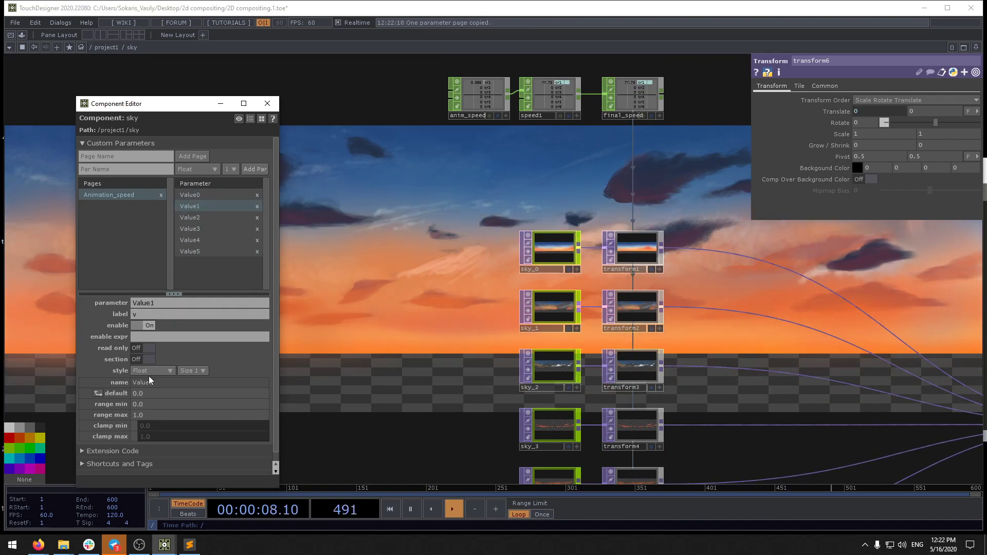
left_click(145, 315)
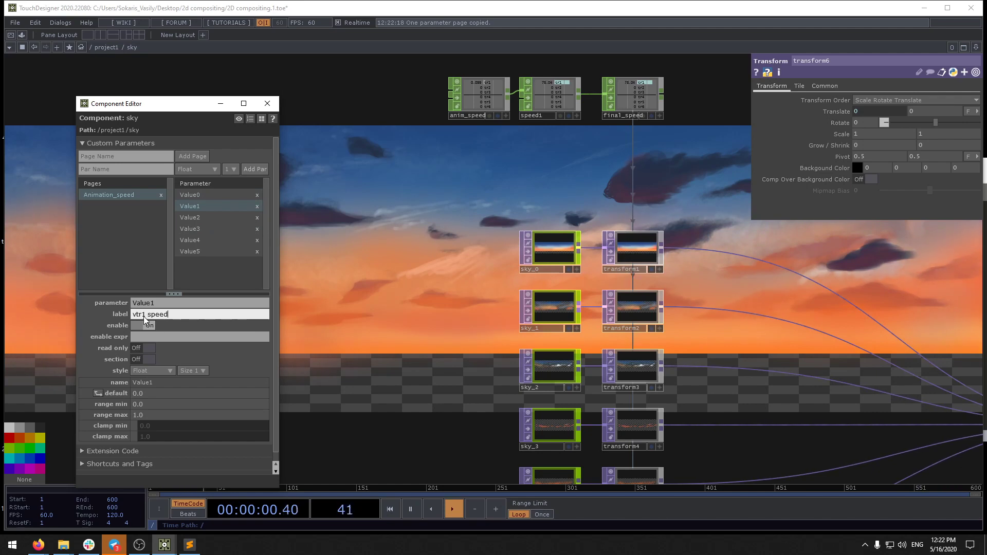
left_click_drag(145, 316, 143, 316)
type("2")
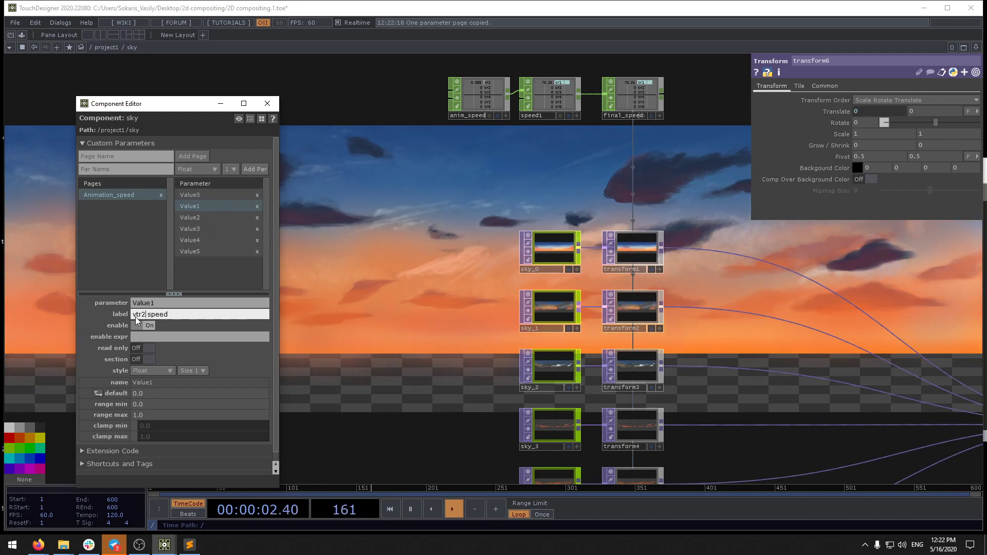
key("Home")
key("Delete")
Step: Set the label of custom parameter Value2 to "tr3 speed"
left_click(200, 216)
left_click(168, 314)
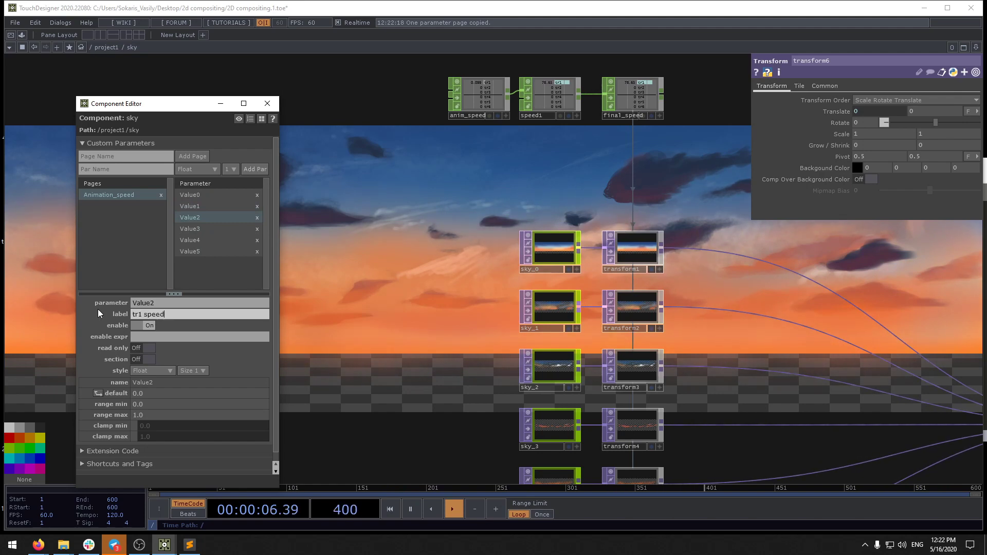
left_click(141, 314)
key("BackSpace")
type("3")
Step: Set the label of custom parameter Value3 to "tr4 speed"
left_click(195, 231)
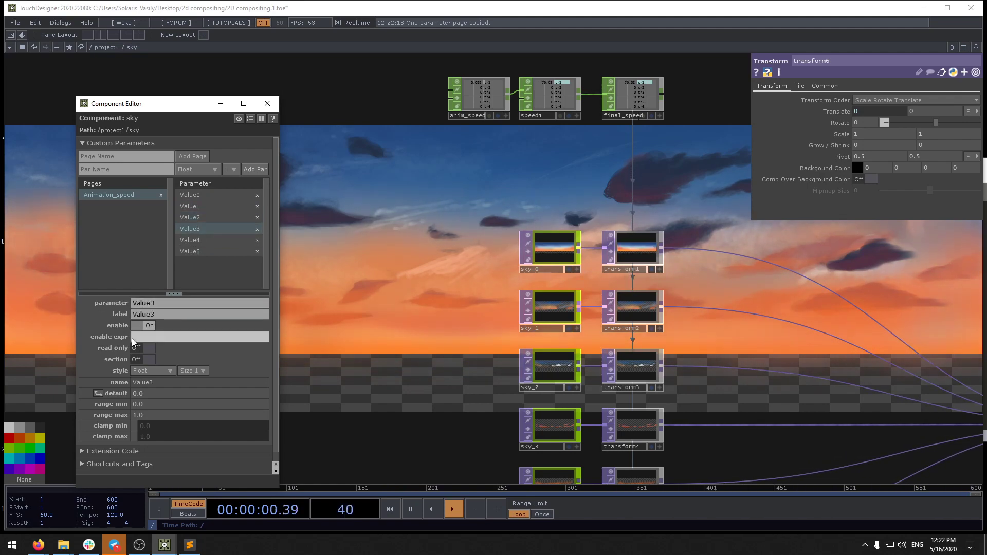
double_click(131, 315)
key("ctrl+v")
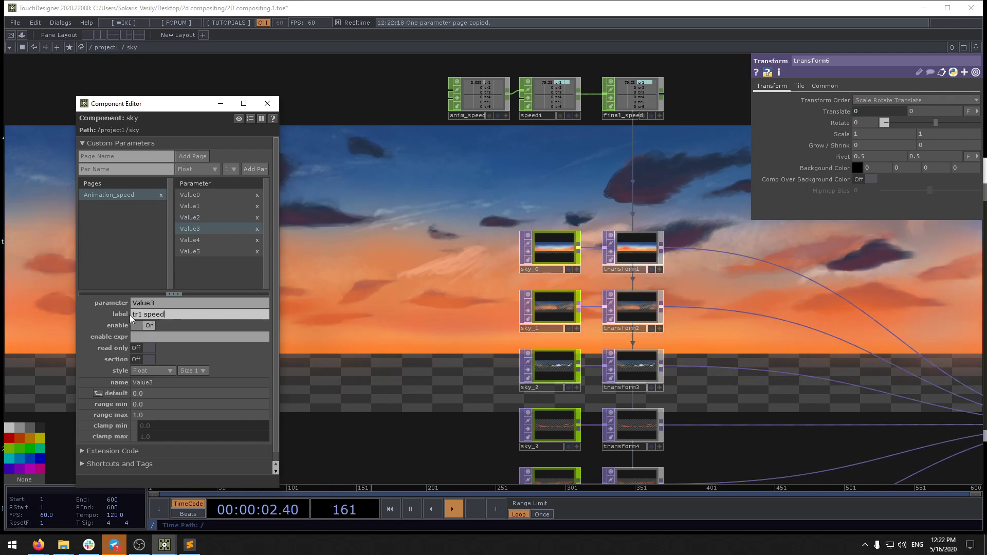
left_click(139, 315)
key("Delete")
type("4")
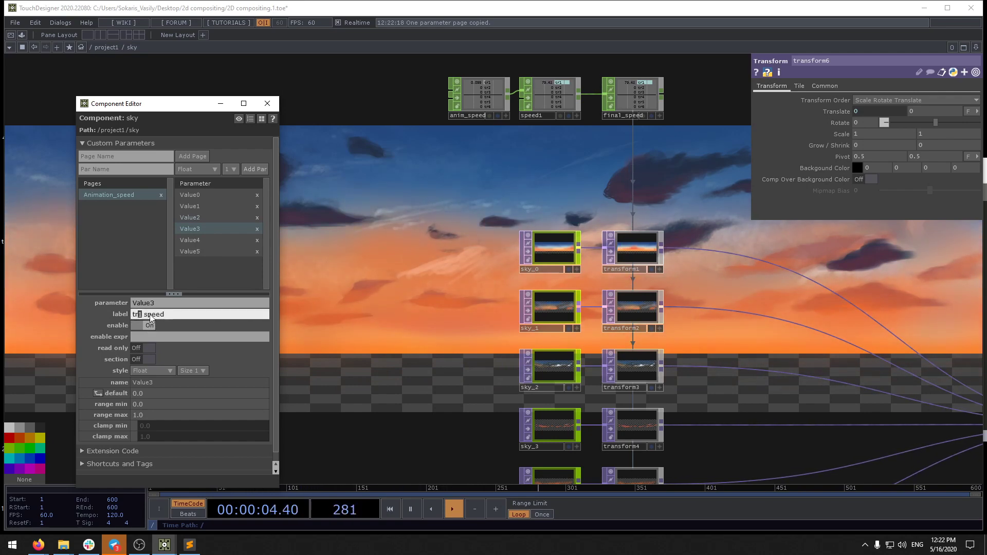
key("Return")
Step: Set the label of custom parameter Value4 to "tr5 speed"
left_click(190, 240)
double_click(143, 315)
key("ctrl+v")
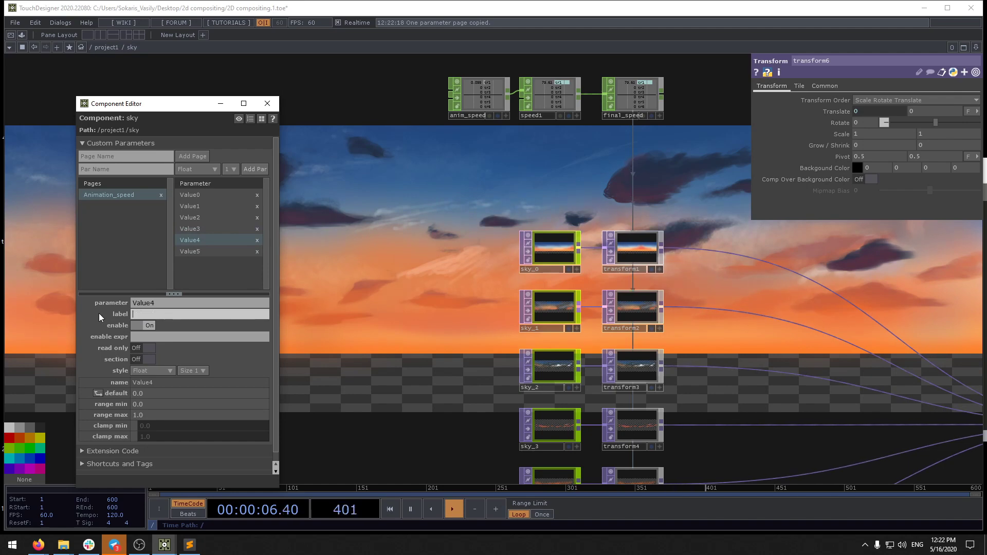
left_click_drag(143, 315, 135, 315)
type("5 speed")
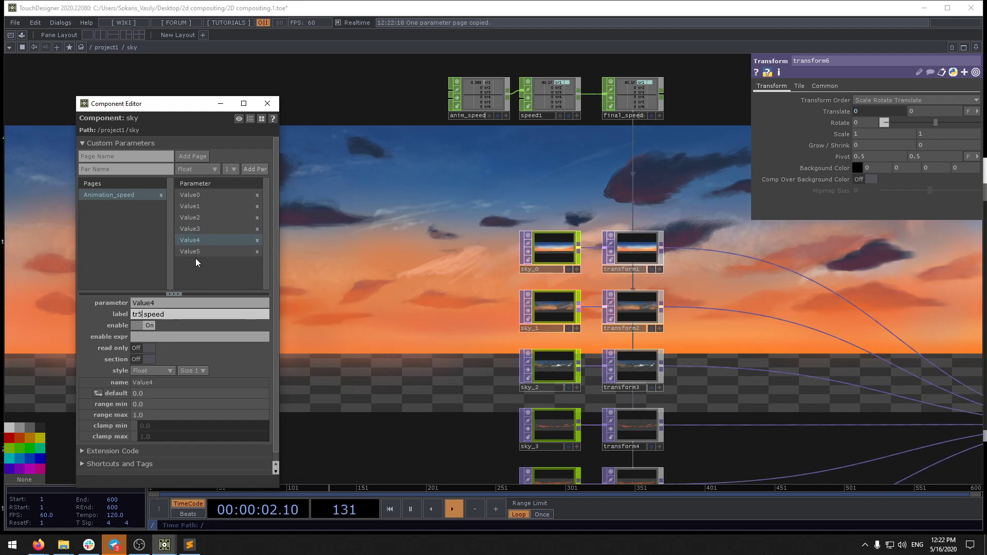
Step: Set the label of custom parameter Value5 to "tr6 speed" and close the Component Editor
left_click(195, 253)
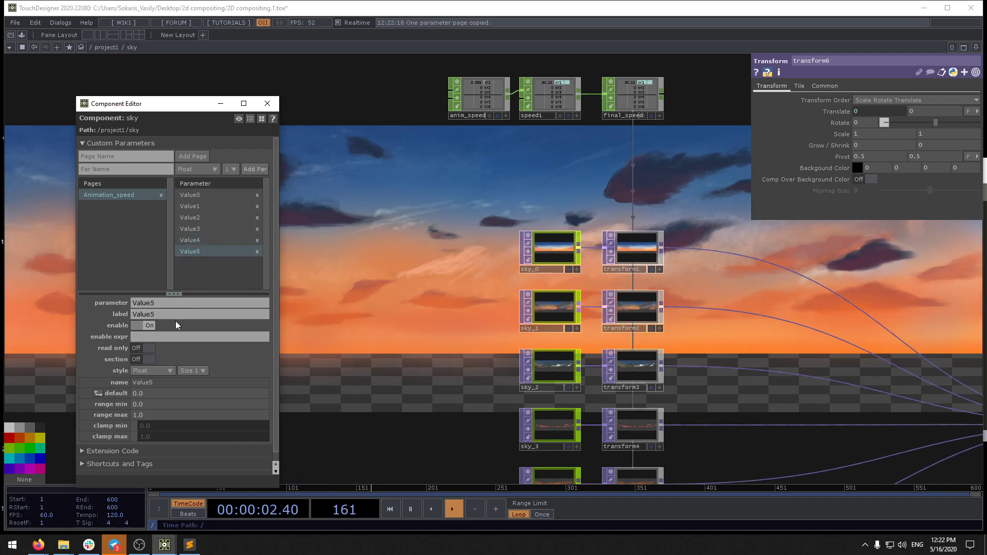
left_click_drag(169, 315, 143, 316)
key("ctrl+v")
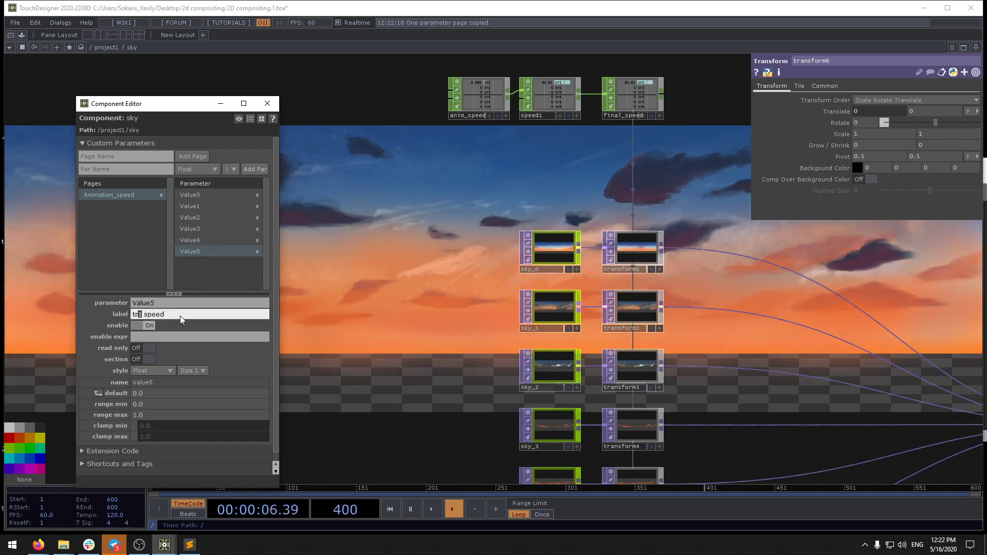
type("6")
left_click(329, 230)
left_click(273, 109)
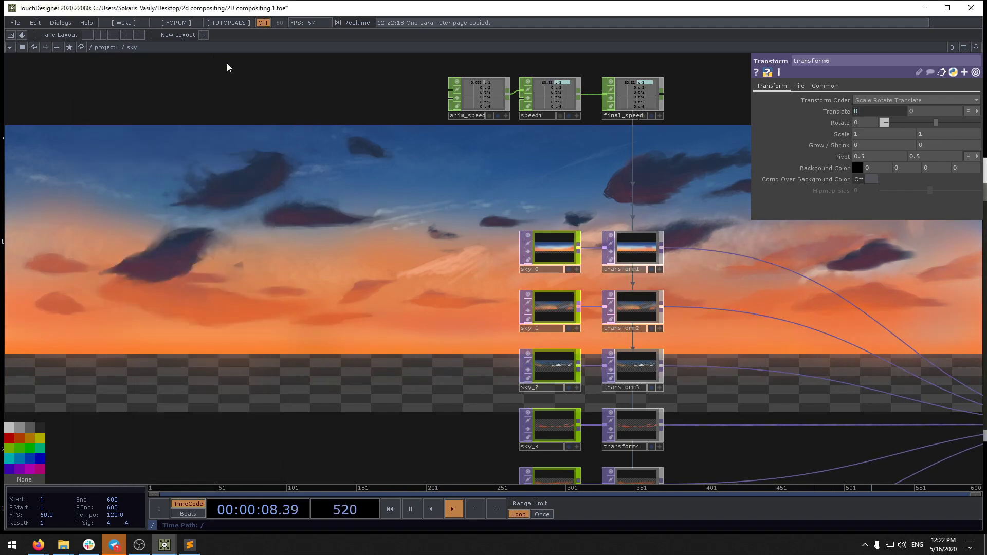
Step: Open the sky component's parameters in a floating window and set tr1 to tr6 speed to 0.055, 0.104, 0.137, 0.22, 0.302 and 0.5
right_click(133, 47)
left_click(175, 4)
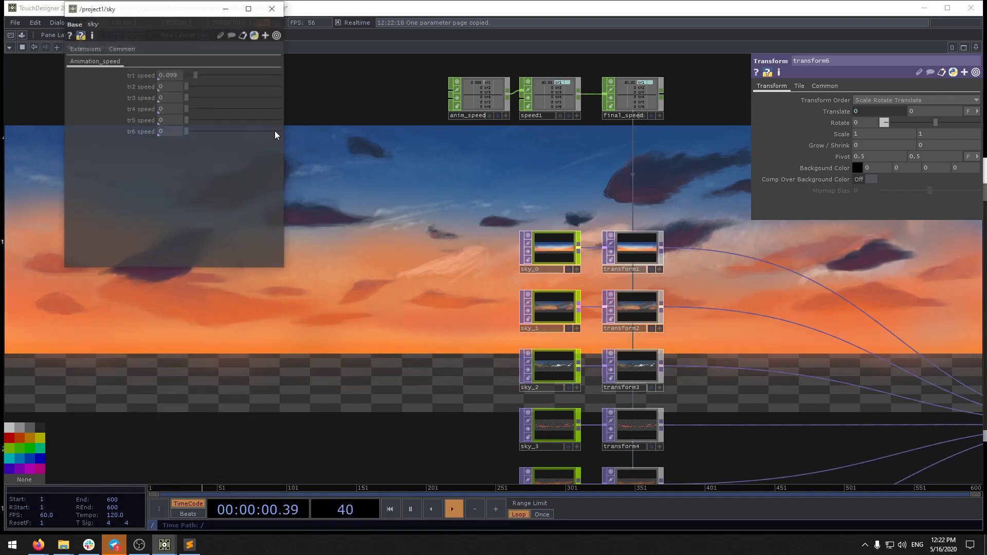
left_click_drag(197, 52, 302, 151)
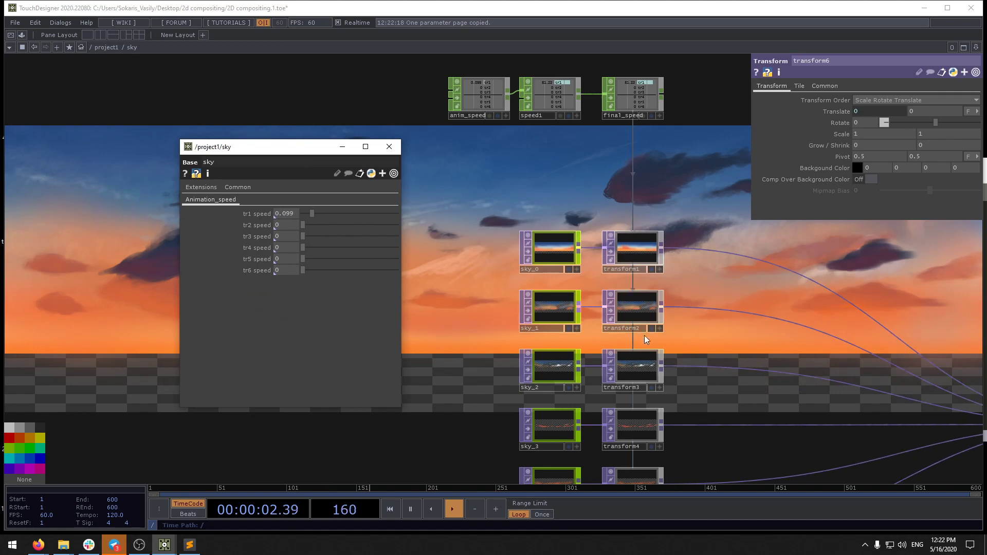
left_click_drag(644, 335, 657, 231)
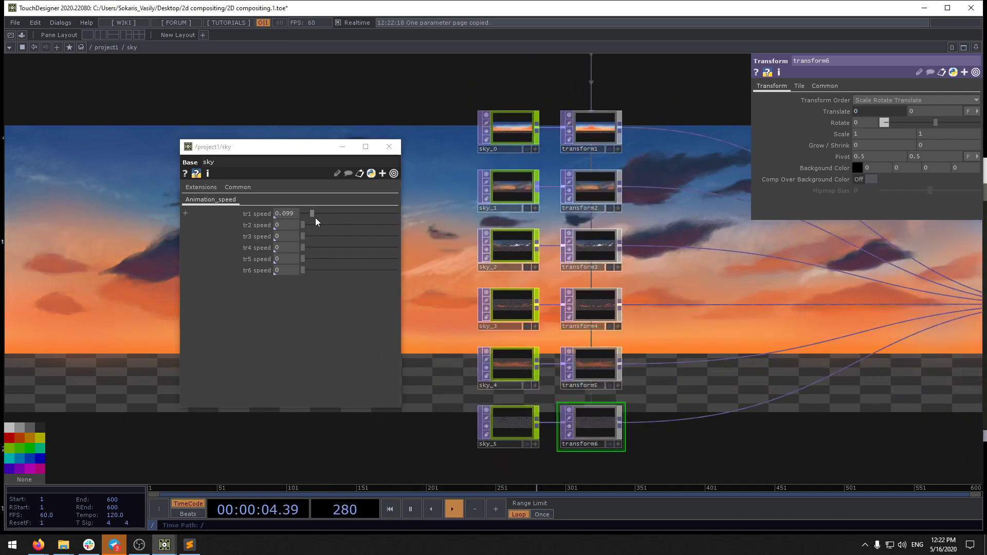
left_click_drag(316, 218, 304, 213)
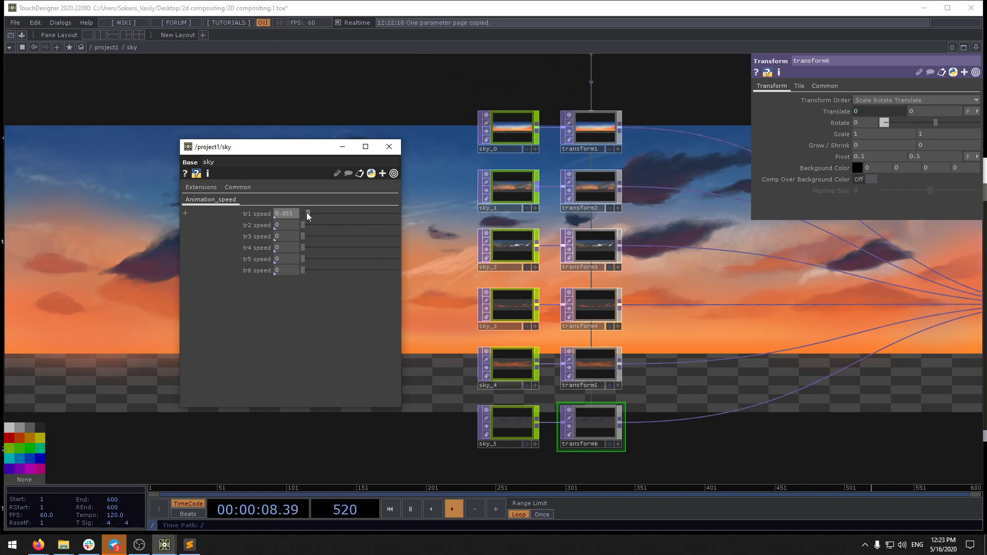
left_click_drag(310, 225, 350, 275)
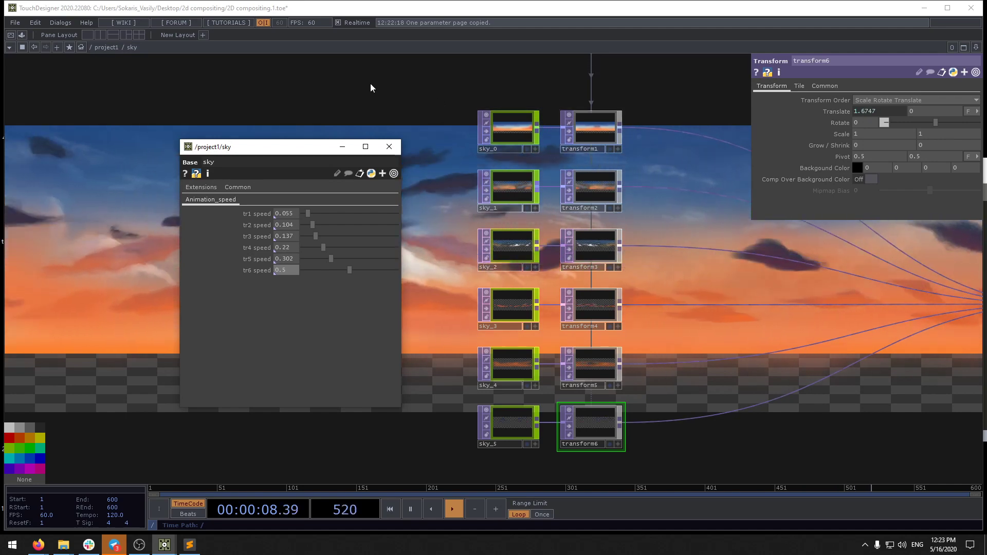
Step: Reopen the Component Editor for sky and, with all six speed parameters selected, set the range maximum to 0.3
left_click_drag(422, 191, 546, 441)
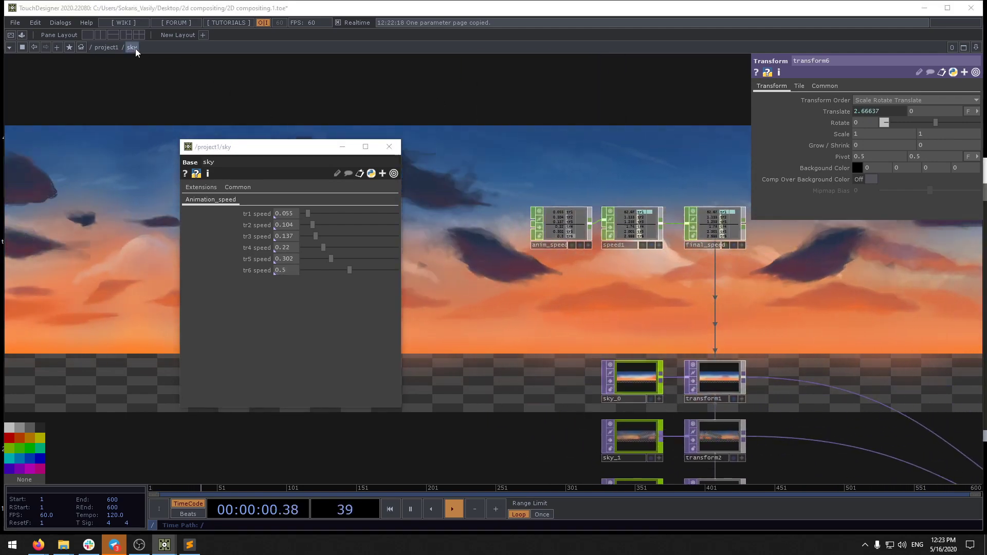
right_click(135, 48)
left_click(166, 87)
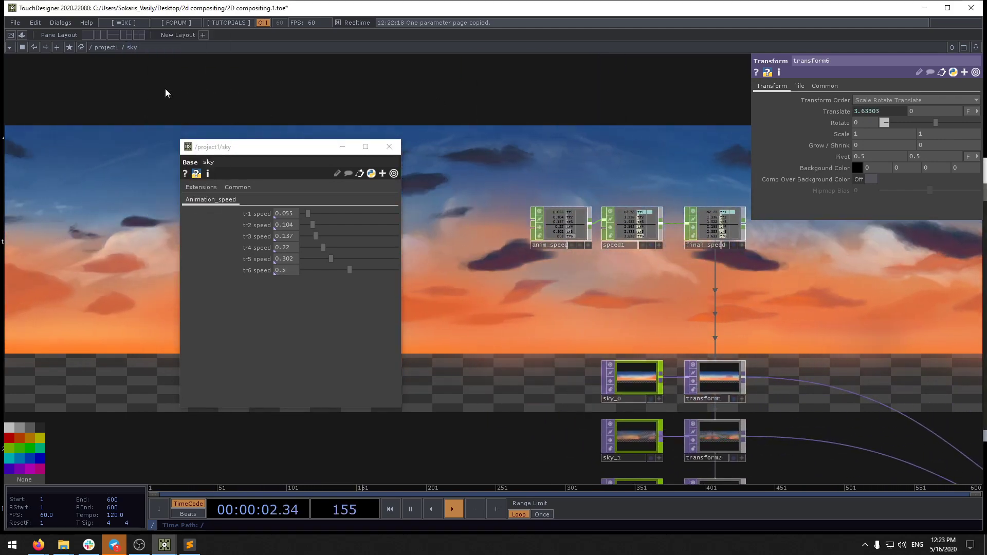
left_click_drag(517, 178, 513, 227)
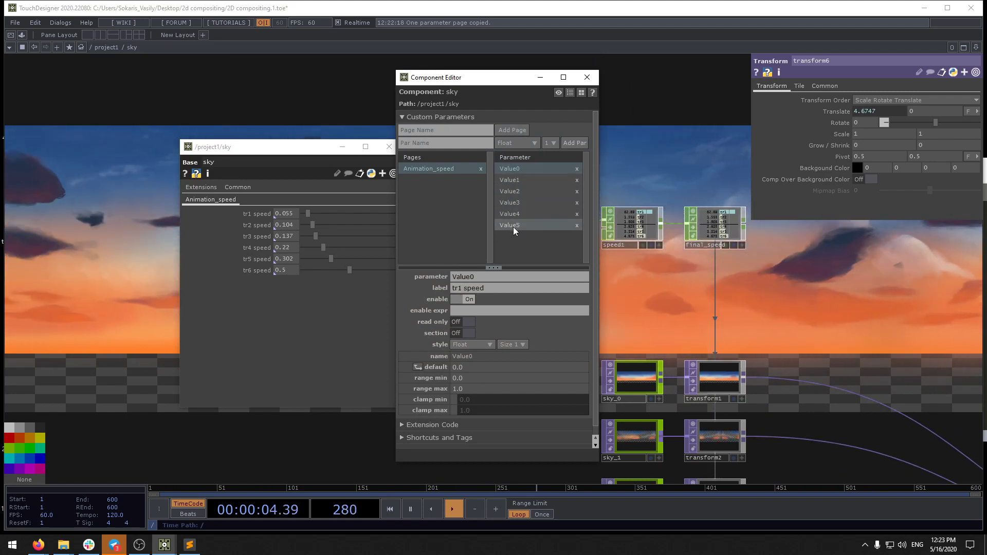
left_click(496, 388)
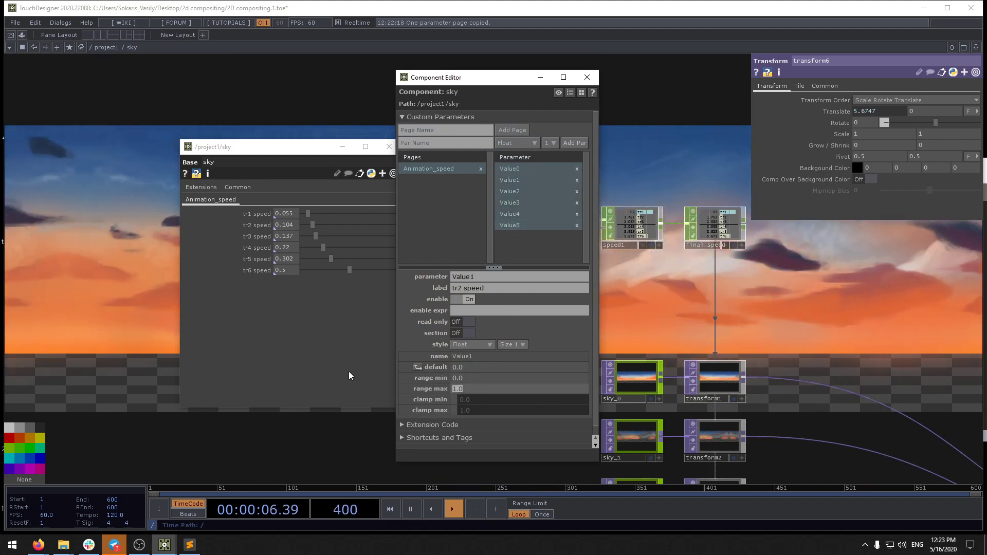
type("0.3")
key("Return")
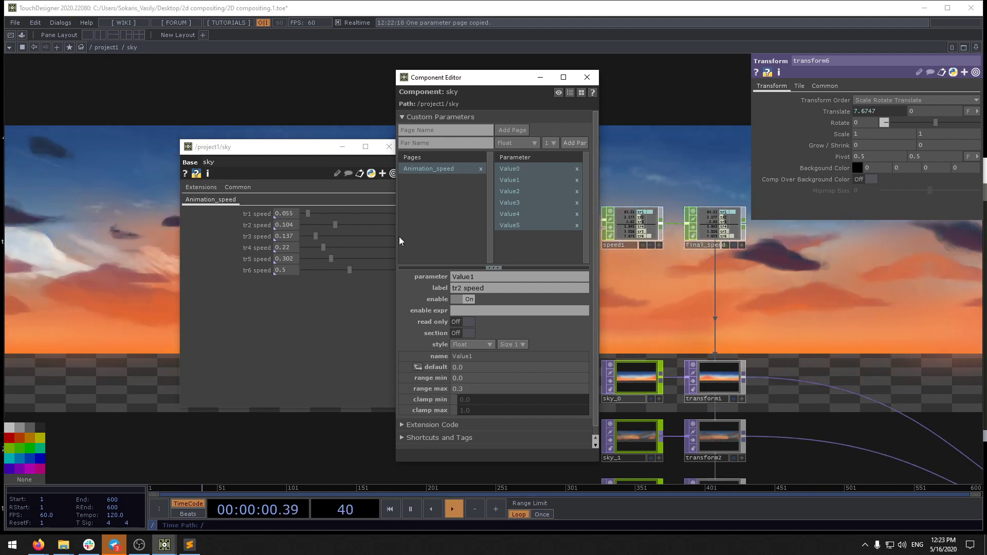
Step: Set the range maximum of the tr6 speed and tr5 speed parameters to 0.3
left_click(506, 225)
left_click(489, 388)
type(".3")
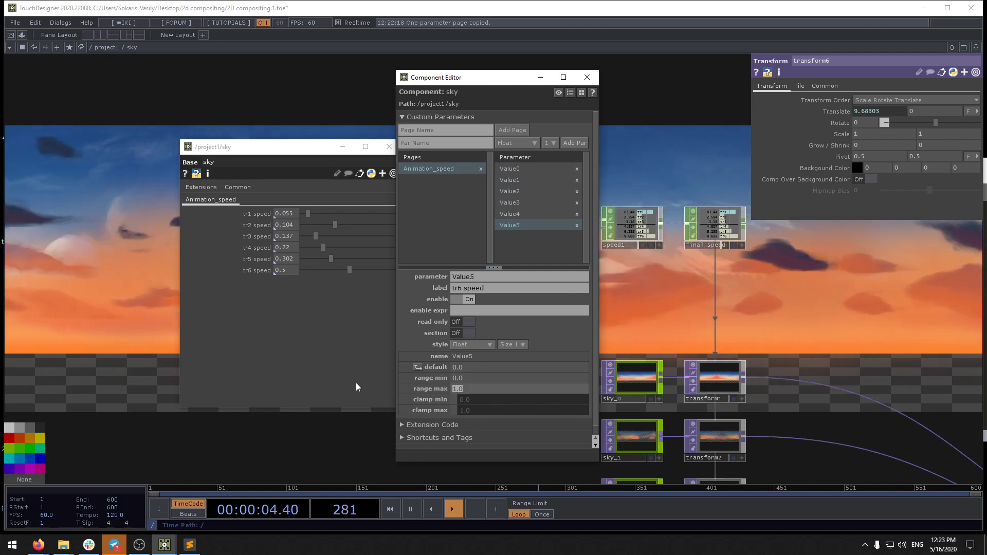
left_click(516, 215)
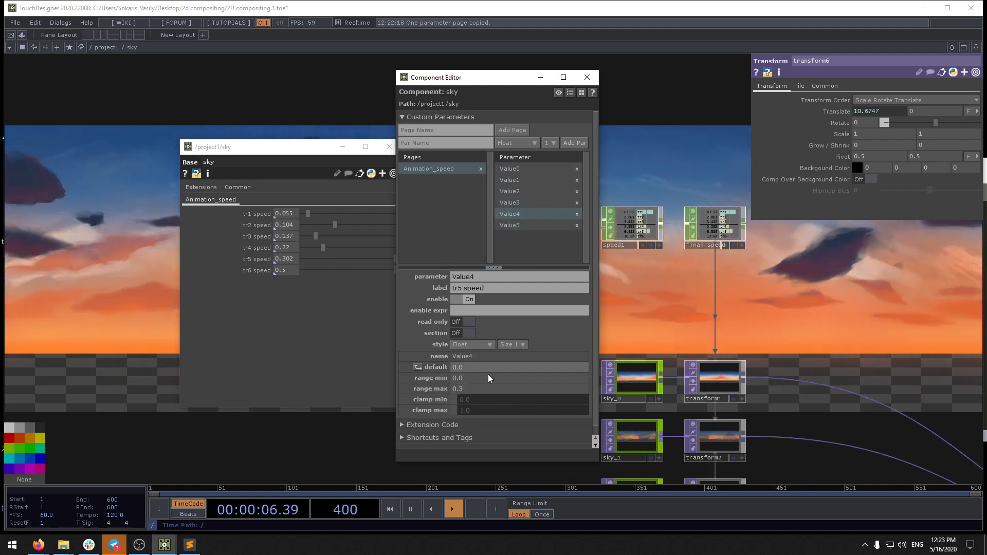
Step: Set the range maximum of the tr4 speed and tr3 speed parameters to 0.3
left_click(513, 203)
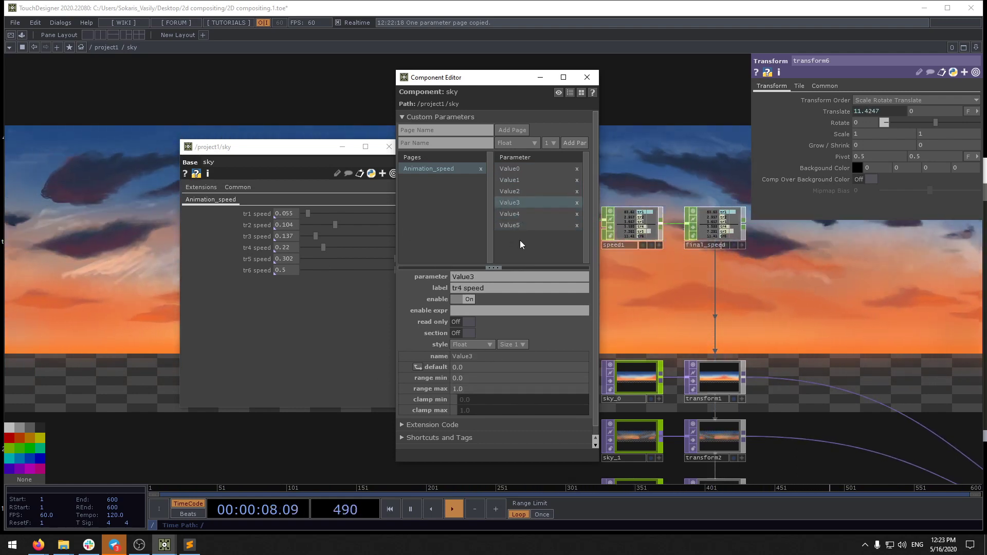
left_click(480, 389)
type(".3")
key("Return")
left_click(514, 192)
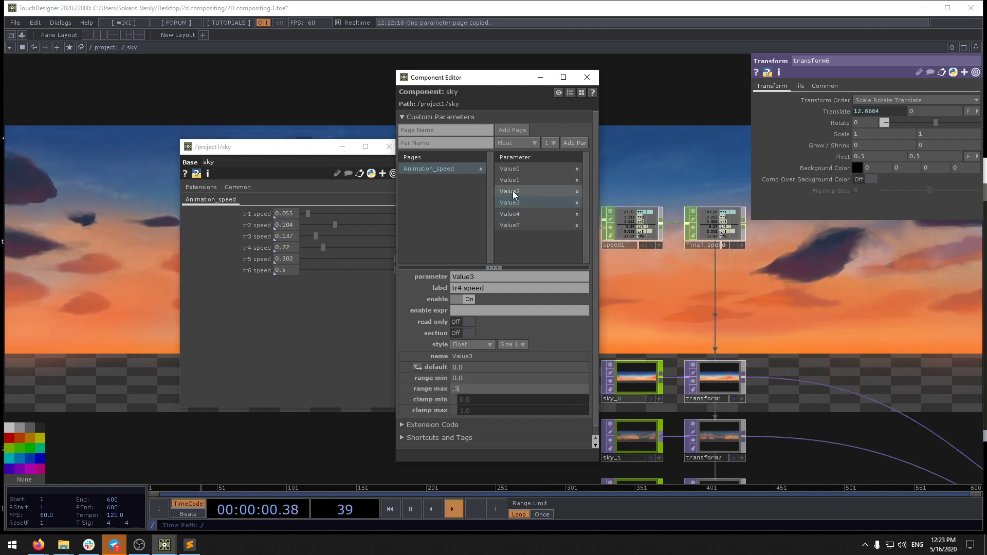
left_click(471, 389)
type(".3")
key("Return")
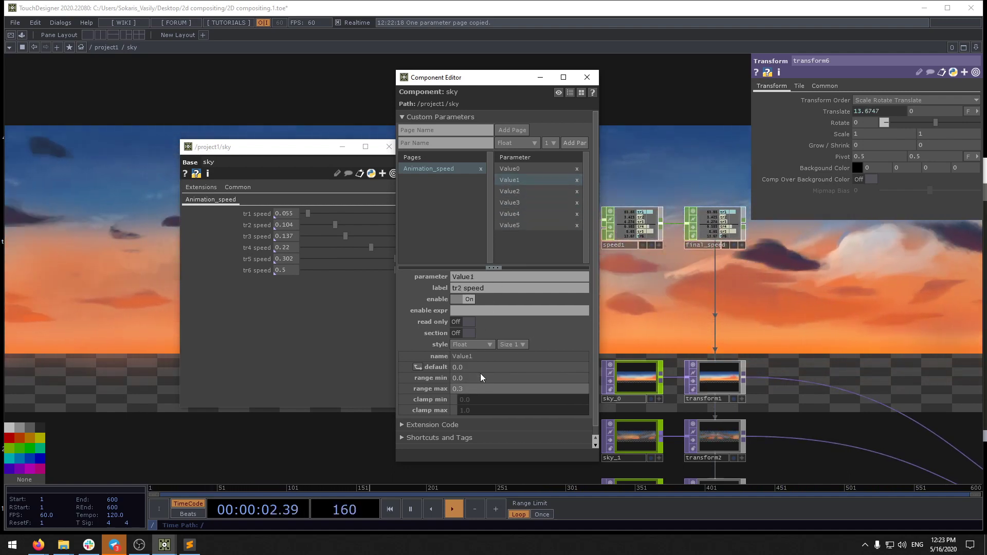
Step: Set the range maximum of the tr1 speed parameter to 0.3 and close the Component Editor
left_click(513, 168)
left_click(484, 389)
type(".3")
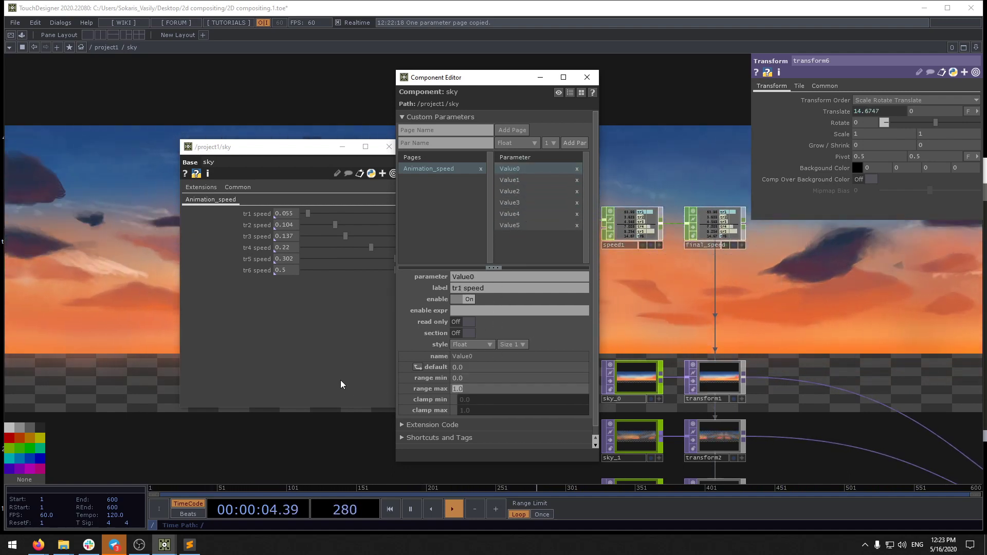
key("Return")
left_click(587, 78)
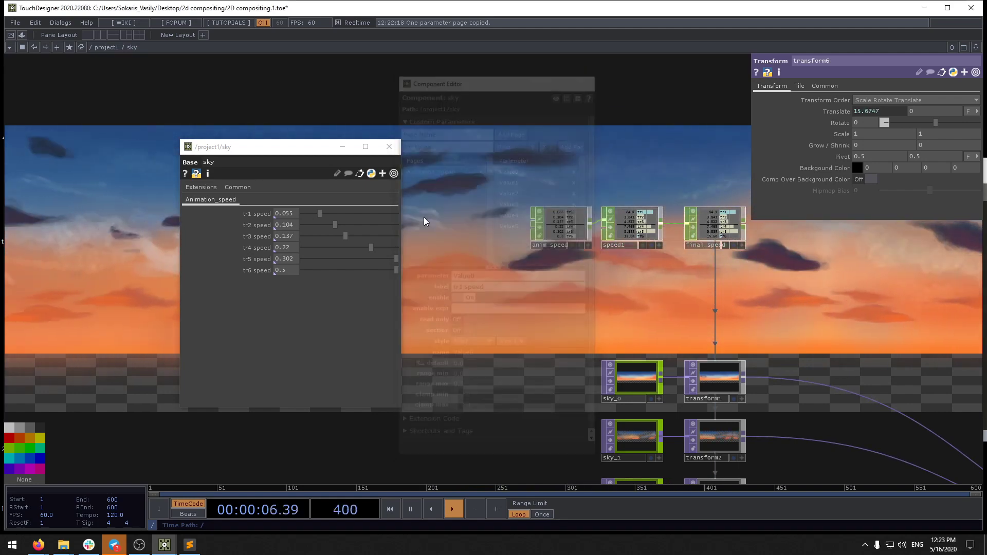
Step: Set the sky speeds tr1 to tr6 to 0.002, 0.005, 0.015, 0.021, 0.038 and 0.051
left_click_drag(393, 269, 187, 251)
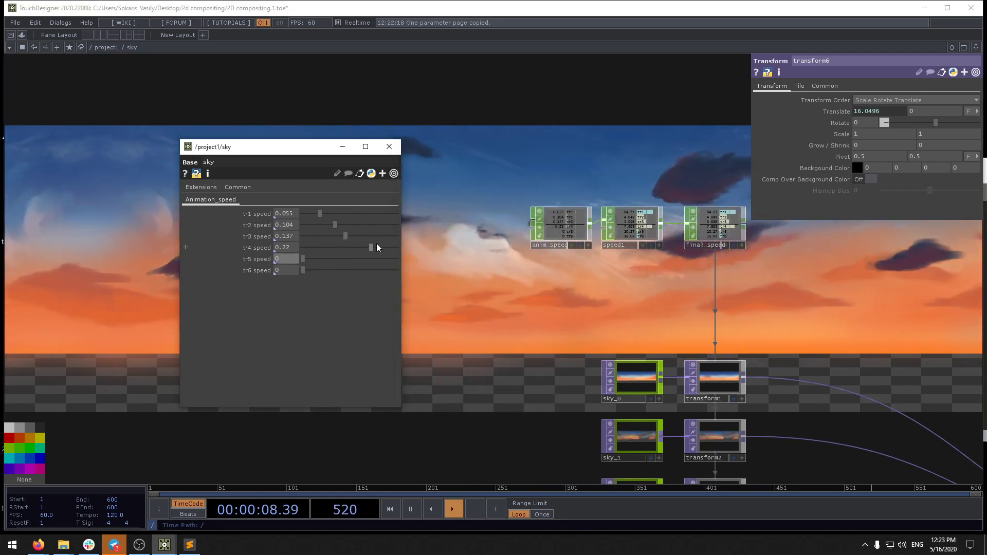
left_click_drag(371, 247, 282, 243)
left_click_drag(345, 236, 307, 213)
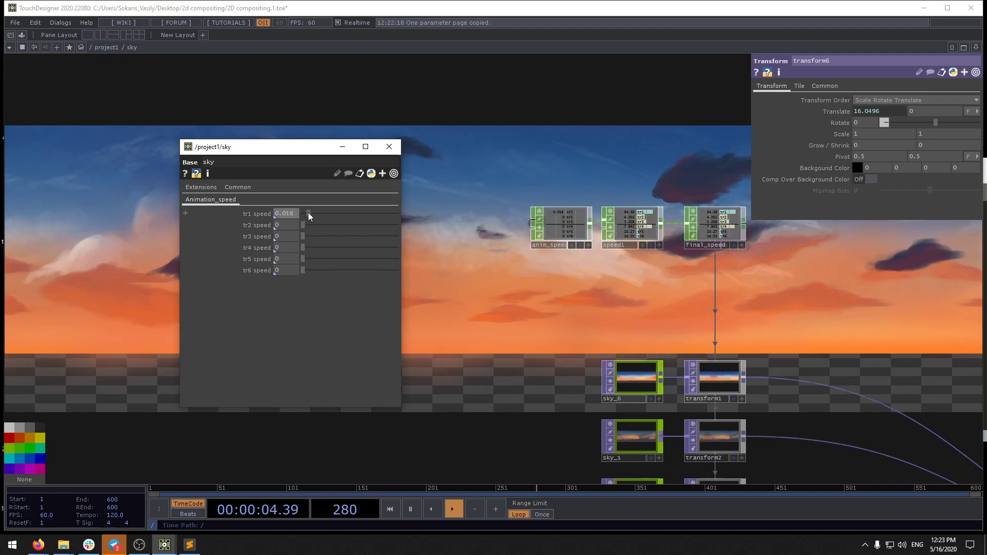
left_click(303, 225)
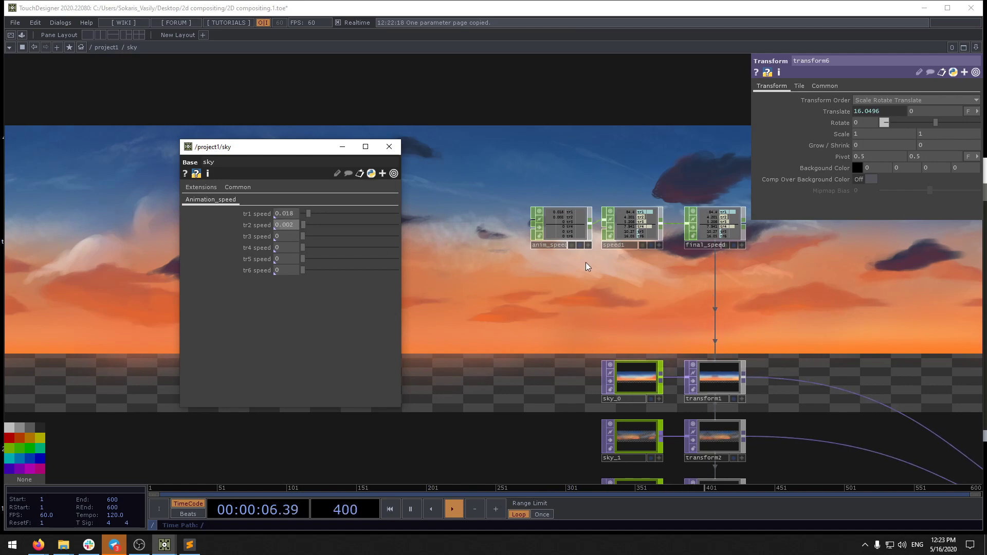
scroll(635, 244, "up", 2)
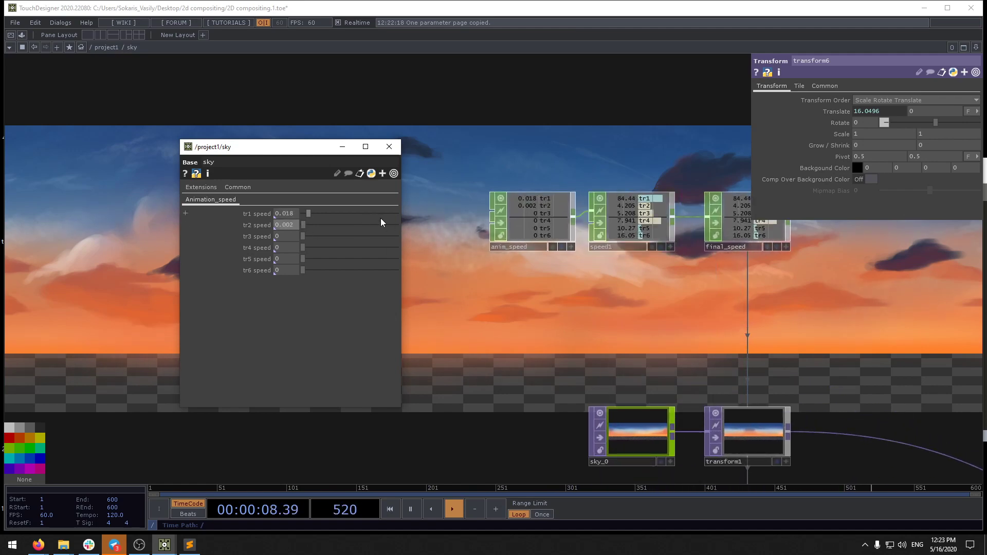
mouse_move(307, 227)
left_mouse_down()
mouse_move(315, 235)
mouse_move(304, 214)
mouse_move(315, 259)
mouse_move(307, 267)
mouse_move(325, 271)
mouse_move(304, 215)
left_mouse_up()
left_click(310, 246)
left_click_drag(648, 296, 594, 323)
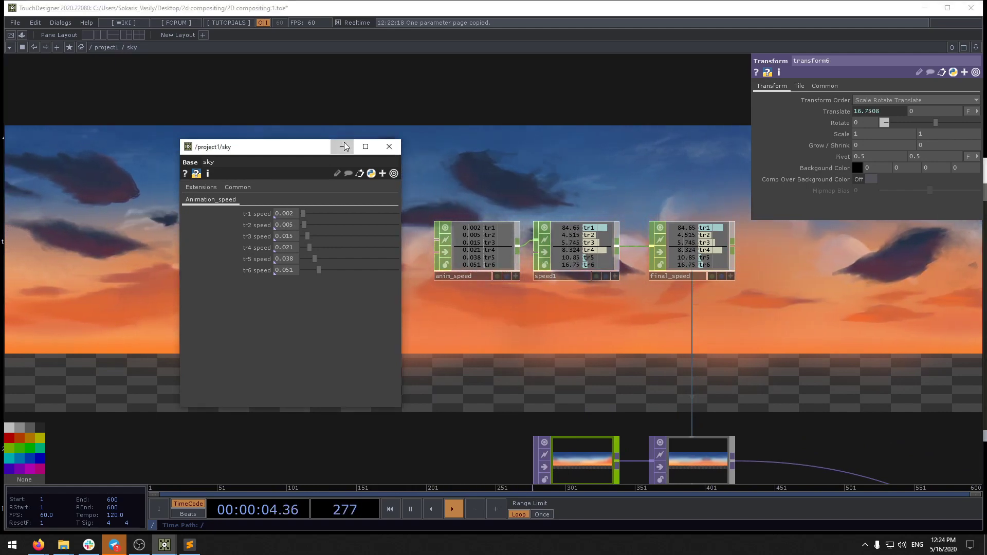
Step: Close the sky parameter window and save the project
left_click(389, 147)
left_click_drag(546, 159, 518, 206)
key("ctrl+s")
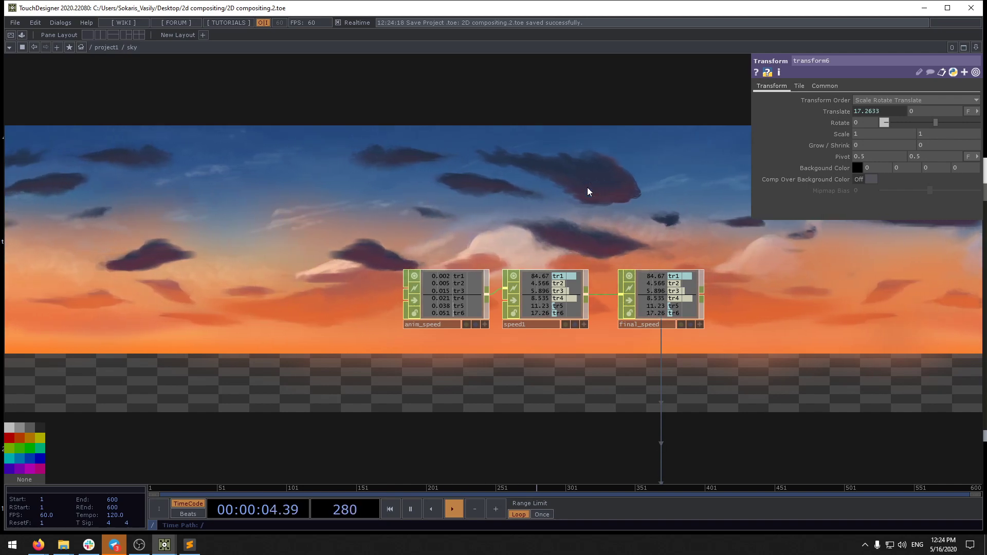
Step: Move the sky_0 and transform1 pair up slightly and shift the five other sky rows down together
left_click_drag(752, 423, 608, 166)
scroll(649, 180, "down", 7)
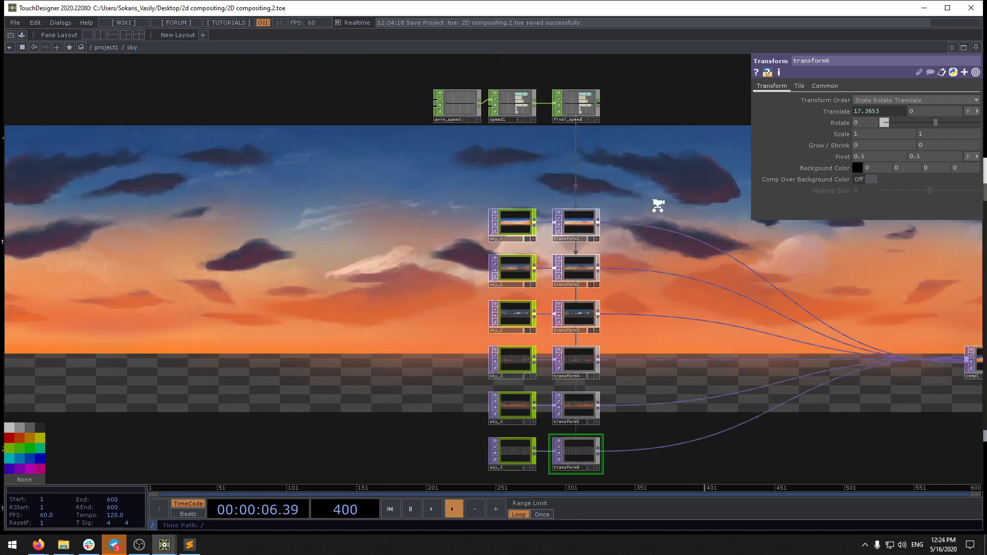
left_click_drag(662, 250, 577, 251)
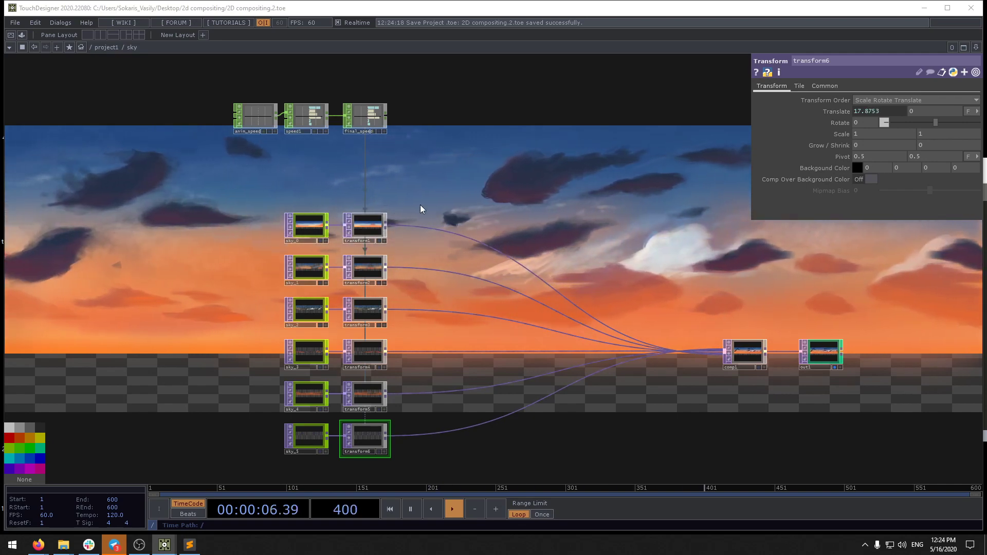
right_click_drag(279, 193, 369, 232)
mouse_move(369, 232)
left_mouse_down()
mouse_move(360, 198)
mouse_move(369, 223)
left_mouse_up()
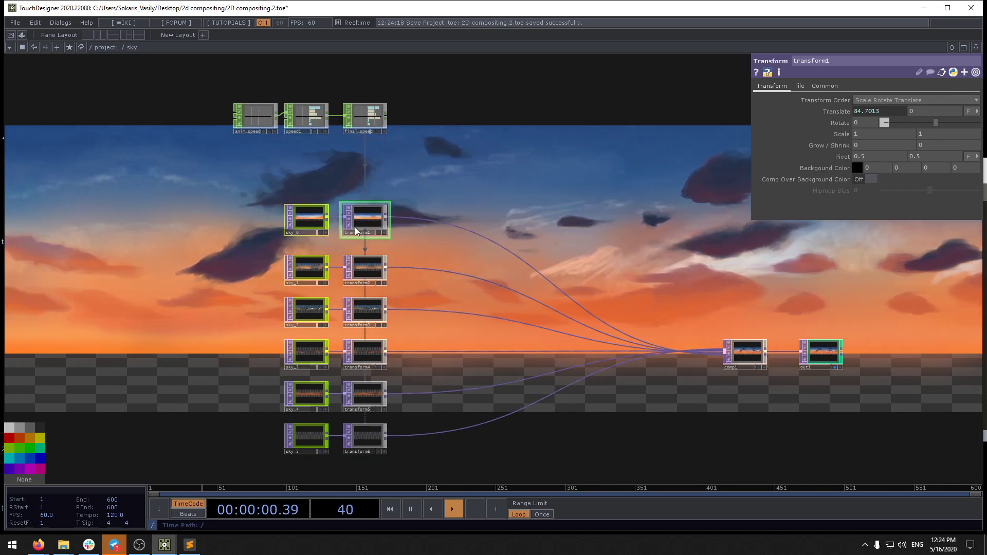
right_click_drag(238, 267, 396, 471)
left_click_drag(369, 266, 369, 300)
Step: Move the sky_2 to sky_5 rows with their transforms down to leave space below the sky_1 row
left_click_drag(432, 282, 472, 184)
right_click(286, 236)
left_click(250, 236)
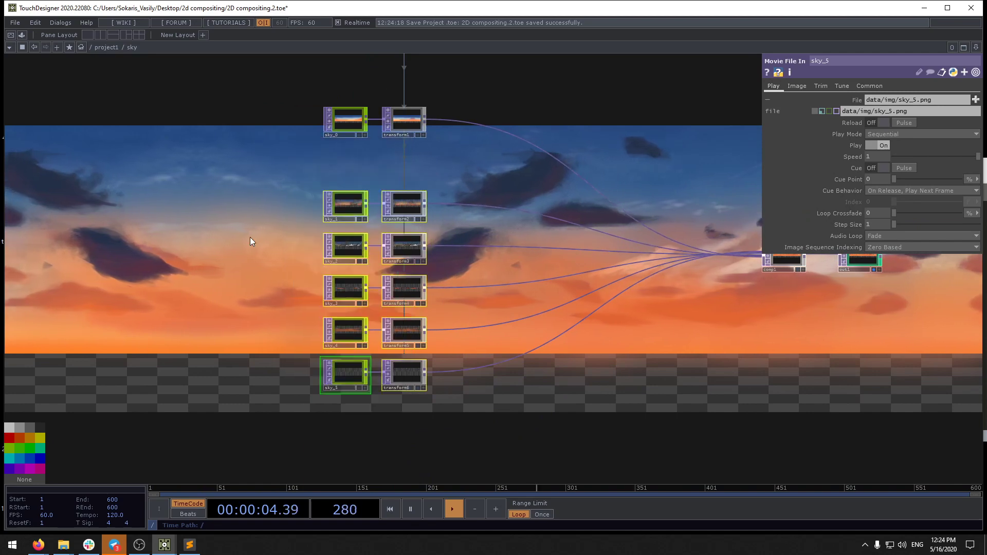
left_click_drag(302, 266, 335, 270)
right_click_drag(310, 247, 428, 392)
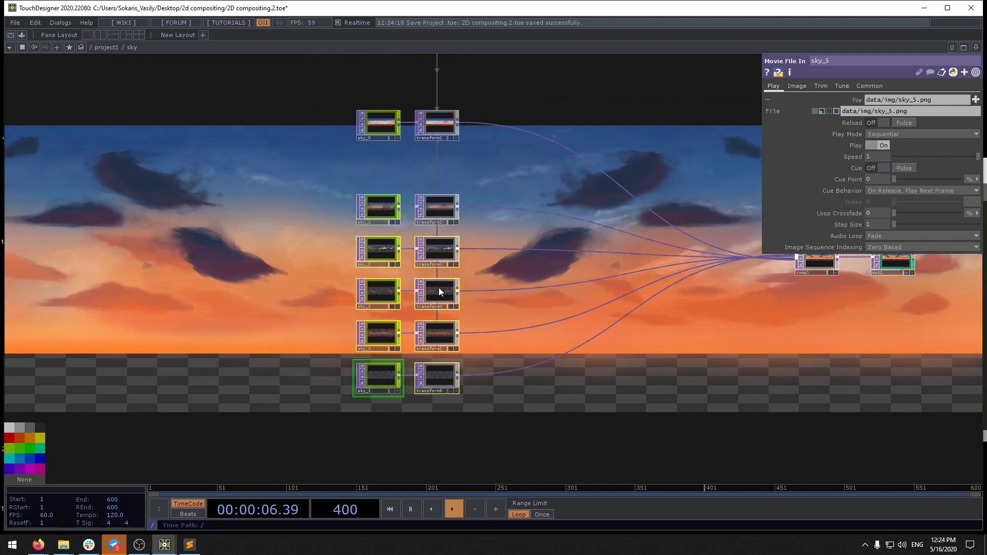
left_click_drag(427, 247, 424, 298)
Step: Spread the sky_3, sky_4 and sky_5 rows further down so every layer row has free space beneath it
left_click_drag(320, 316, 306, 204)
right_click_drag(311, 208, 423, 310)
left_click_drag(419, 230, 419, 289)
left_click_drag(314, 334, 284, 243)
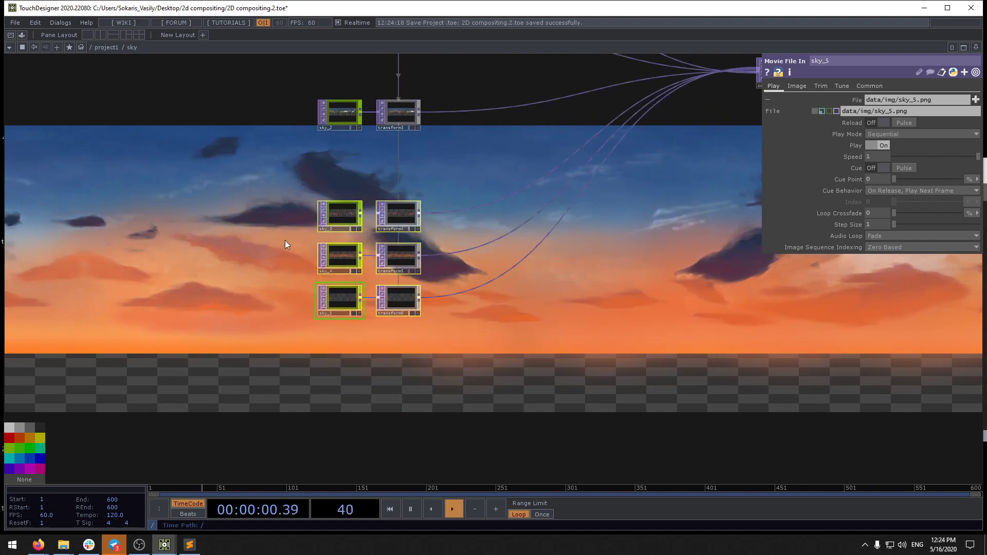
right_click_drag(289, 240, 395, 307)
left_click_drag(388, 240, 387, 299)
right_click_drag(285, 343, 395, 351)
left_click_drag(401, 336, 399, 412)
Step: Move the sky_0 and transform1 pair closer to the speed CHOPs to widen the gap above the sky_1 row
left_click_drag(593, 331, 542, 425)
left_click_drag(579, 319, 594, 461)
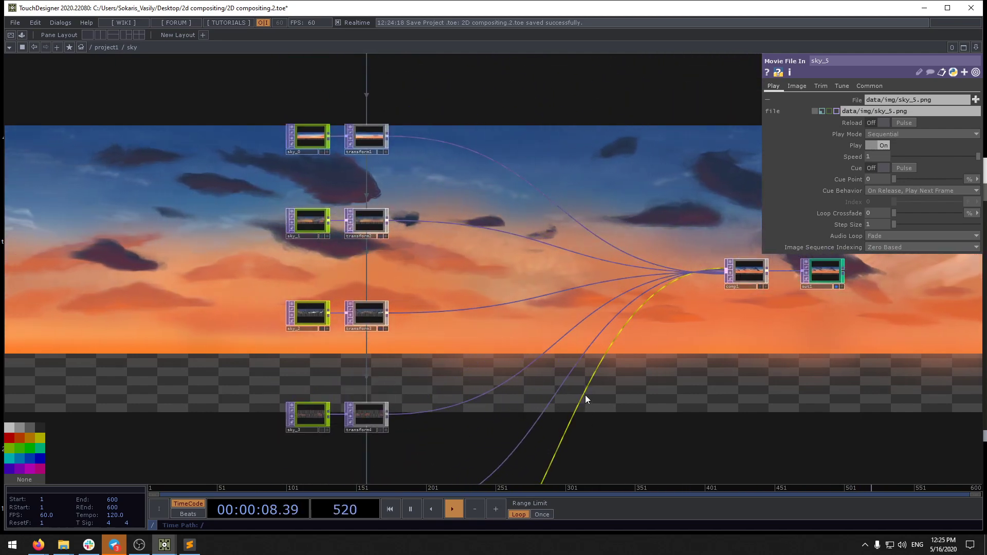
left_click_drag(451, 257, 469, 389)
right_click_drag(310, 234, 376, 263)
left_click_drag(379, 261, 379, 235)
left_click_drag(435, 198, 471, 254)
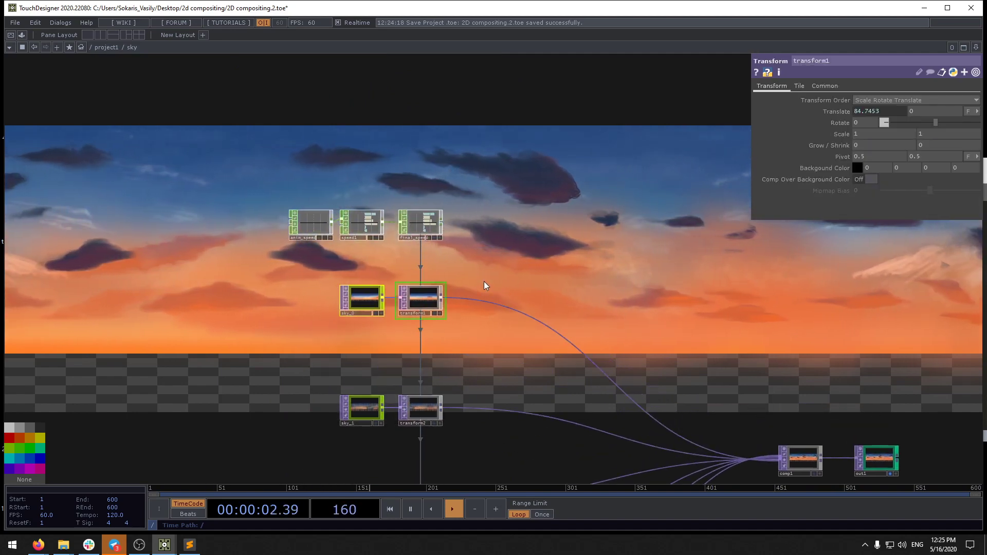
left_click_drag(421, 302, 421, 294)
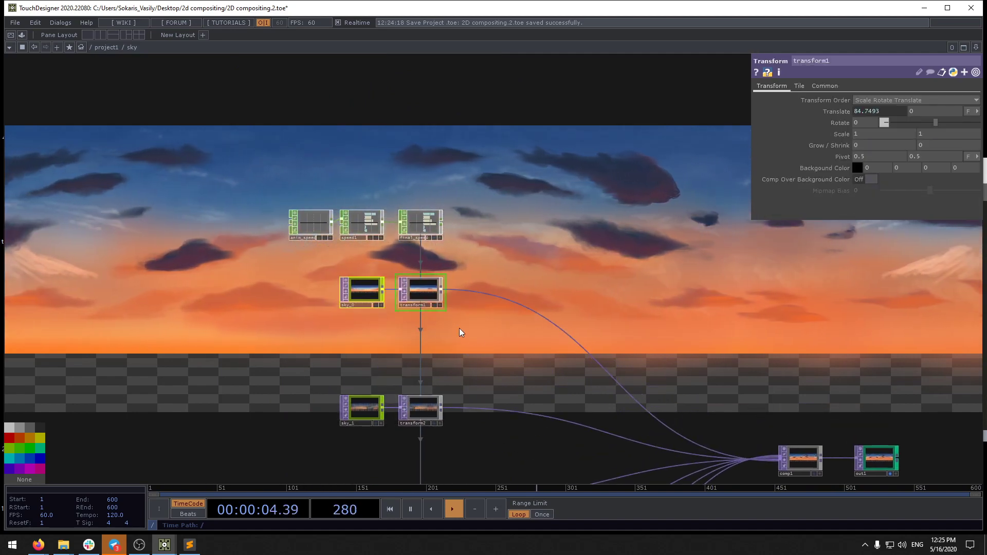
Step: Insert a Displace TOP between transform1 and comp1
right_click(491, 293)
left_click(504, 284)
type("di")
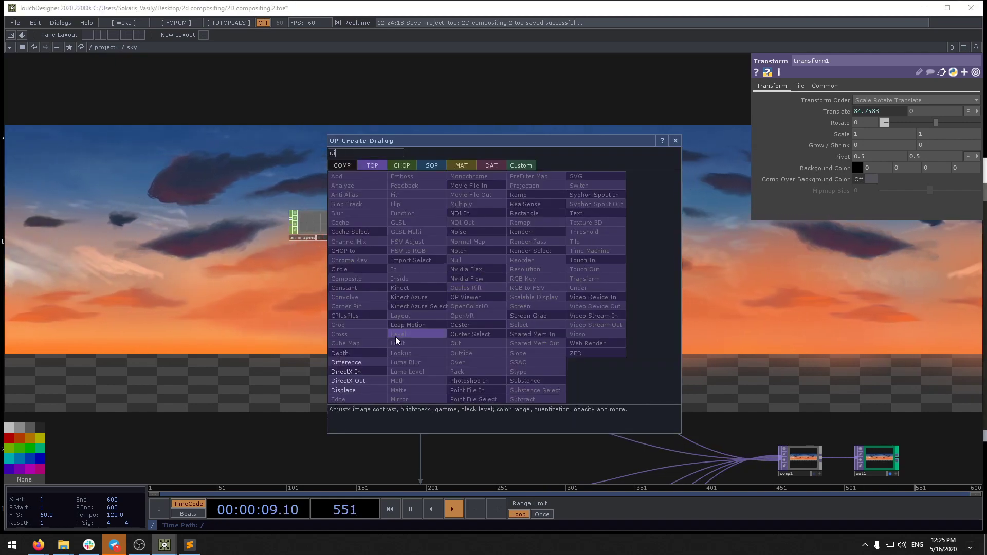
left_click(365, 389)
left_click(492, 294)
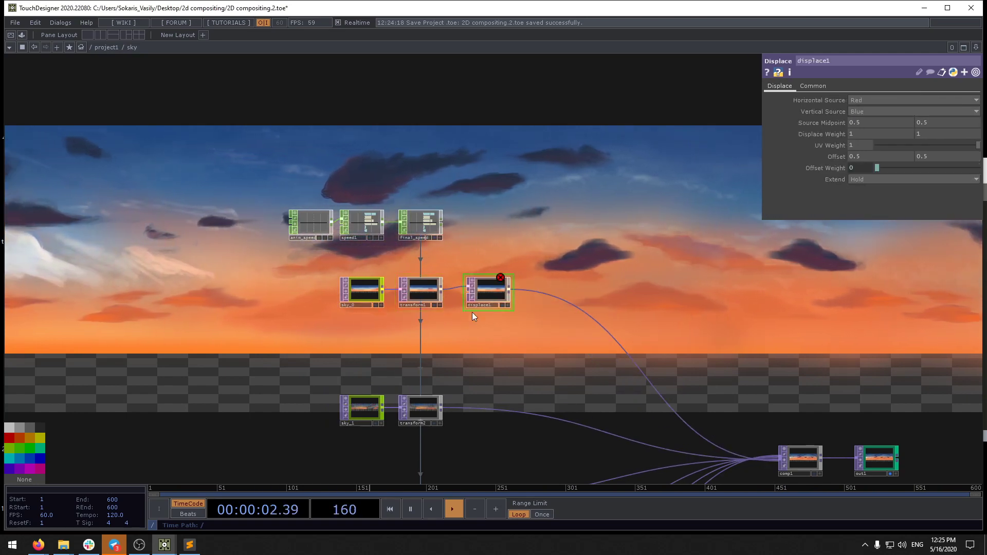
Step: Add a Noise TOP below transform1 and connect its output to the second input of displace1
scroll(468, 293, "up", 6)
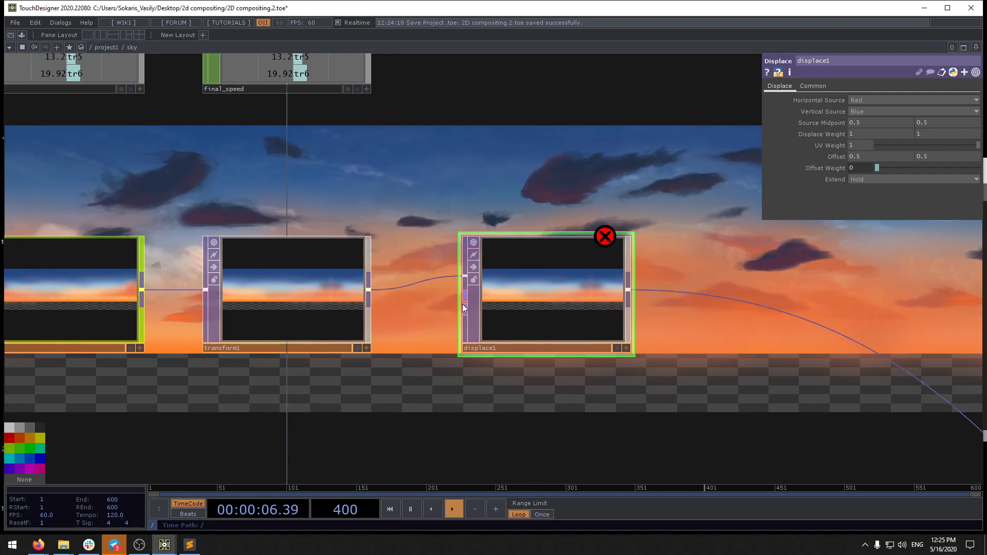
left_click_drag(459, 306, 570, 137)
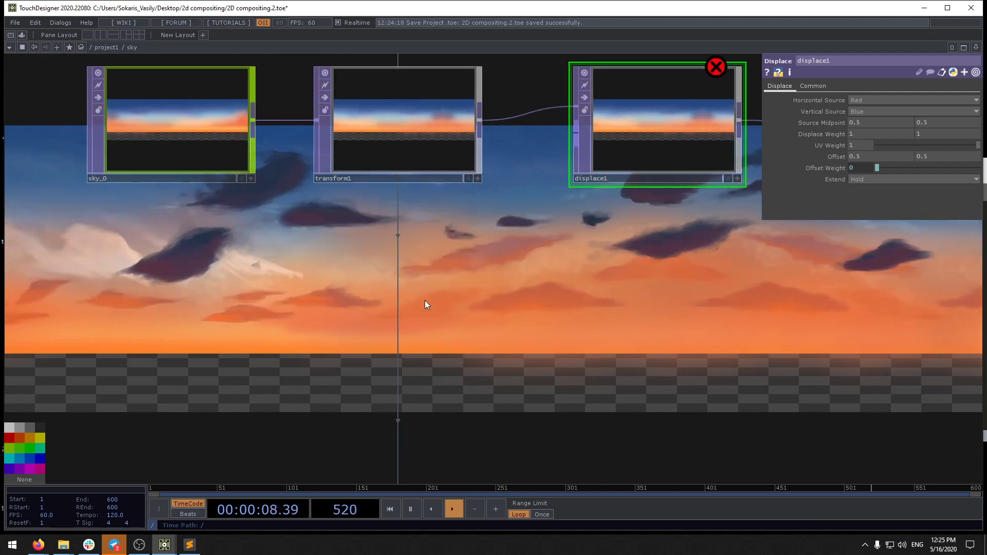
key("Tab")
type("noi")
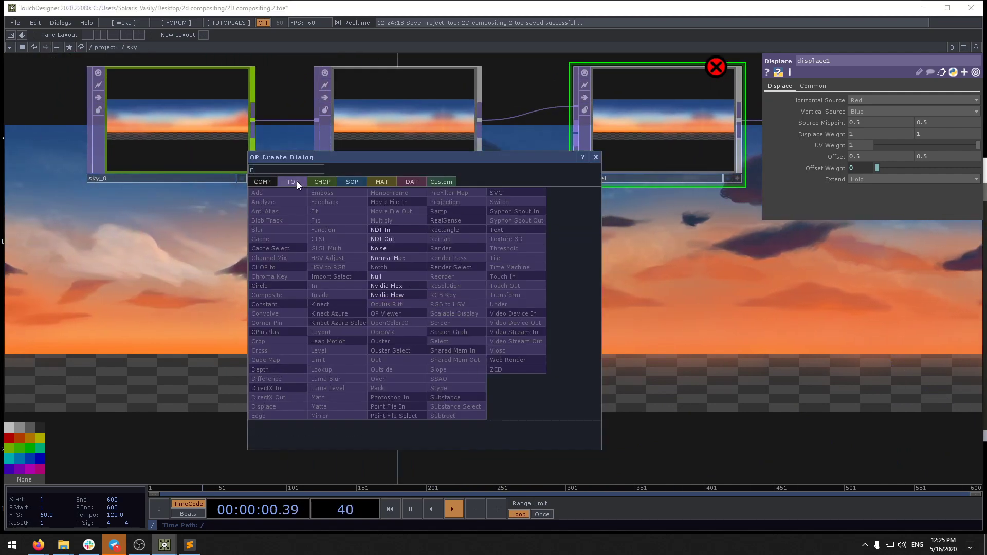
left_click(390, 249)
left_click(399, 315)
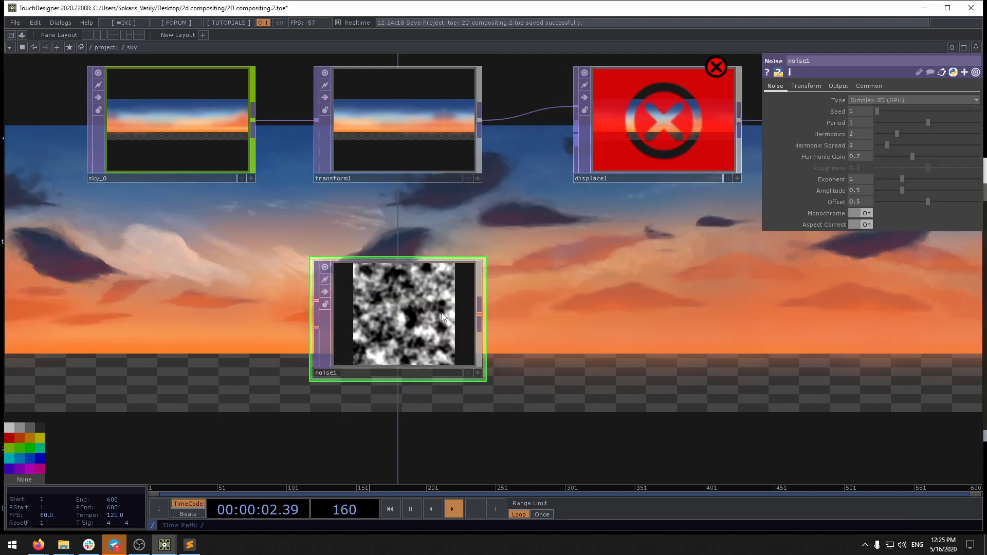
left_click_drag(480, 314, 571, 134)
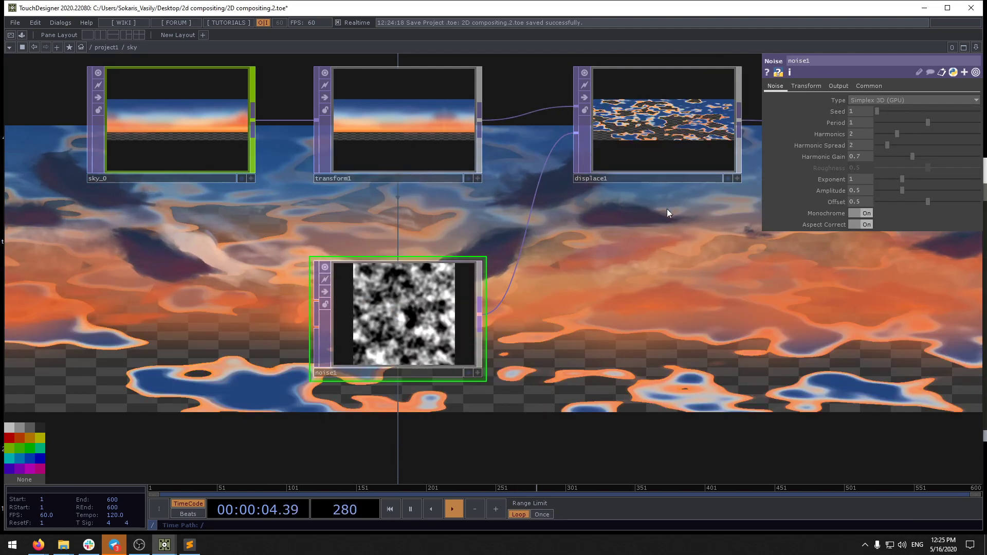
left_click_drag(642, 260, 585, 307)
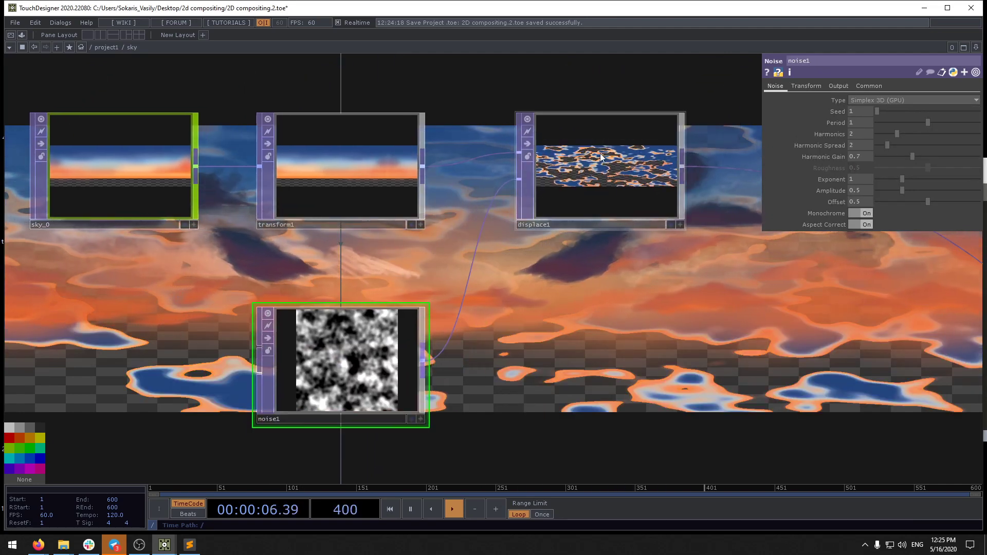
Step: Set both Displace Weight values of displace1 to 0
left_click(629, 172)
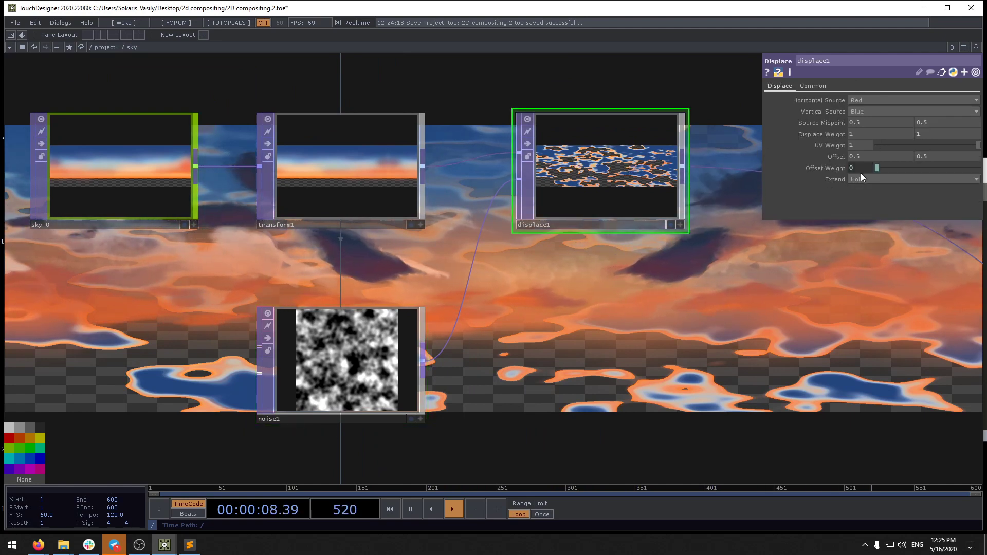
left_click_drag(858, 134, 807, 130)
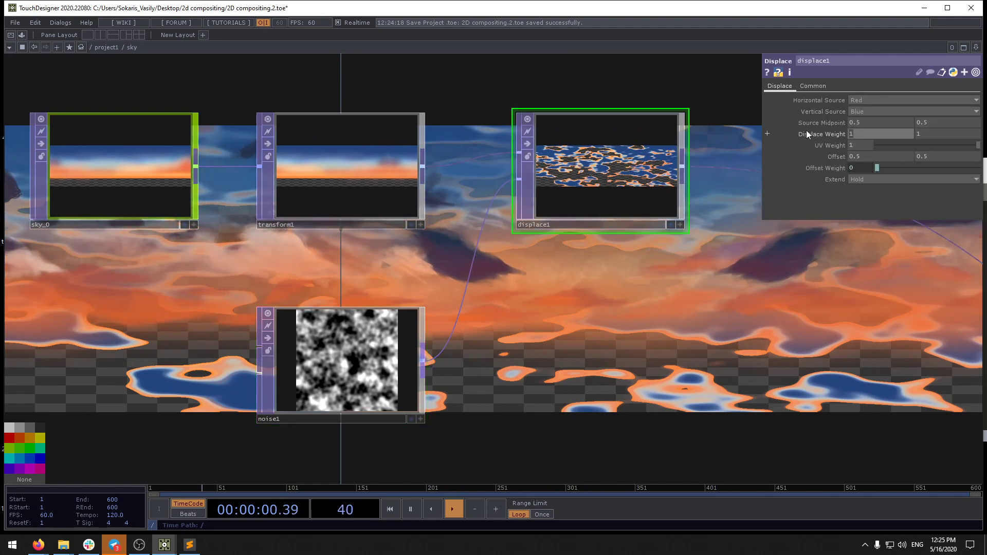
type("0")
left_click_drag(954, 133, 723, 208)
type("0")
key("Return")
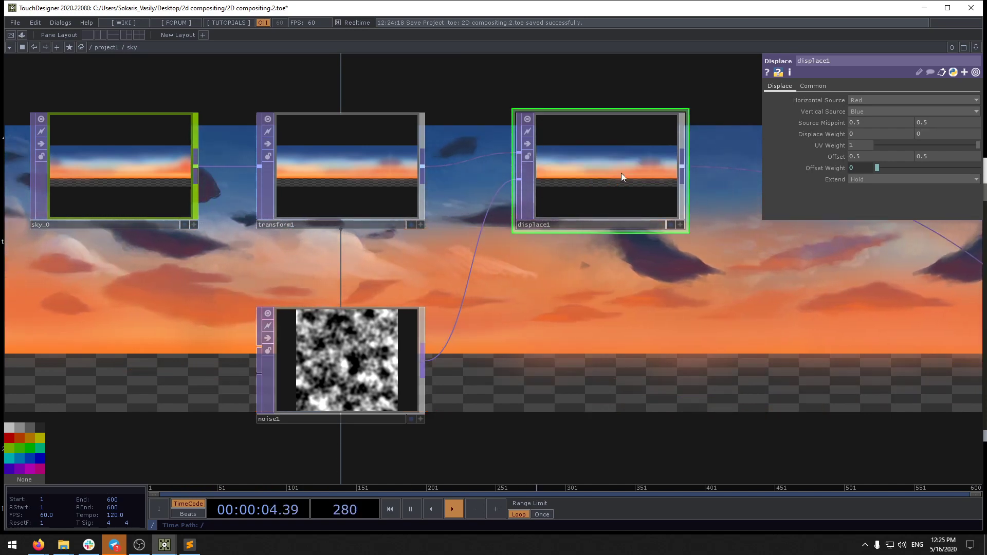
Step: Raise both Displace Weight values of displace1 to 0.007 and display displace1 in the network background
middle_click_drag(821, 134, 764, 137)
mouse_move(640, 301)
left_mouse_down()
mouse_move(661, 319)
mouse_move(632, 291)
left_mouse_up()
scroll(632, 291, "down", 5)
left_click_drag(719, 319, 576, 289)
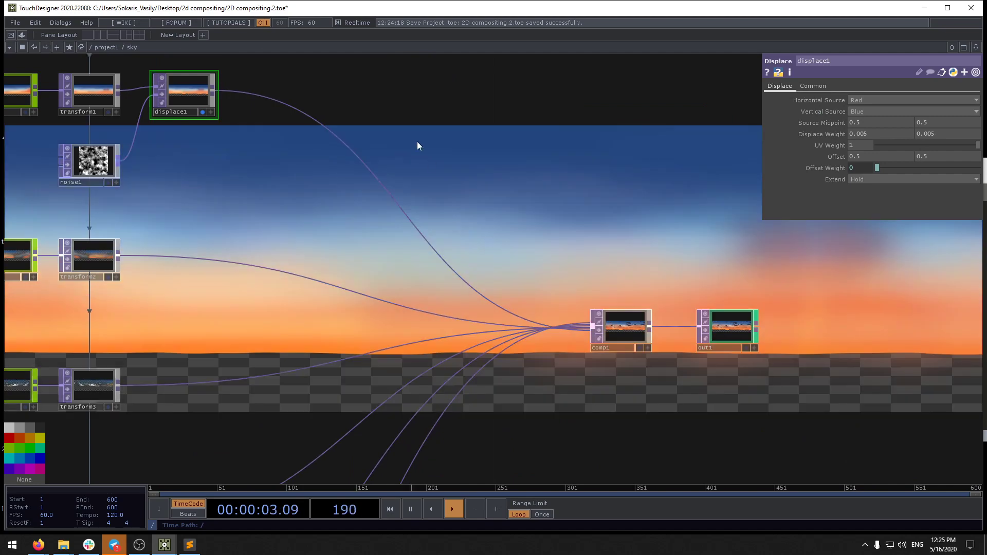
left_click_drag(418, 146, 808, 335)
left_click_drag(556, 316, 559, 247)
middle_click_drag(829, 135, 776, 144)
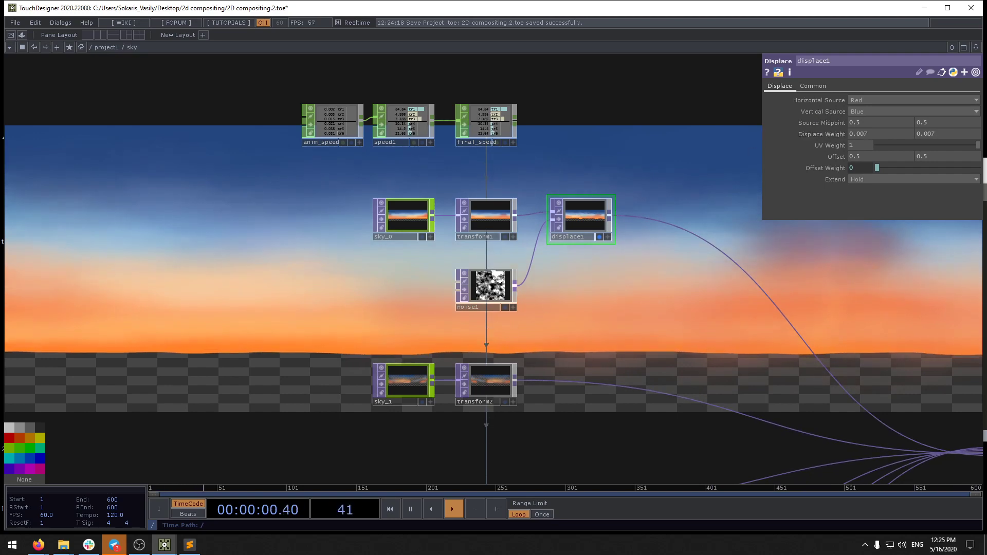
scroll(497, 276, "up", 4)
left_click(857, 100)
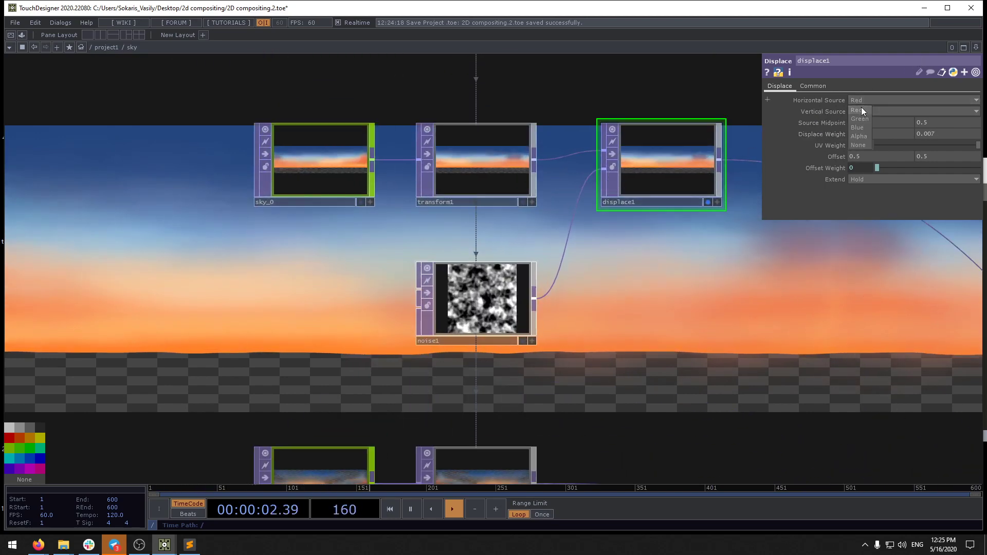
left_click(861, 98)
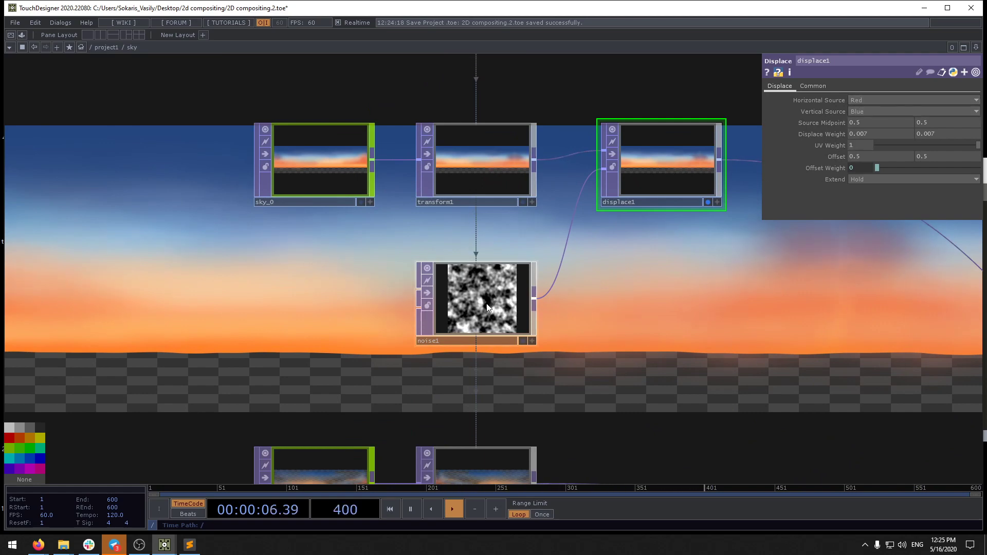
Step: Move noise1 aside and place a Ramp TOP below transform1, connected to displace1's second input instead of the noise
left_click_drag(489, 306, 211, 306)
key("Tab")
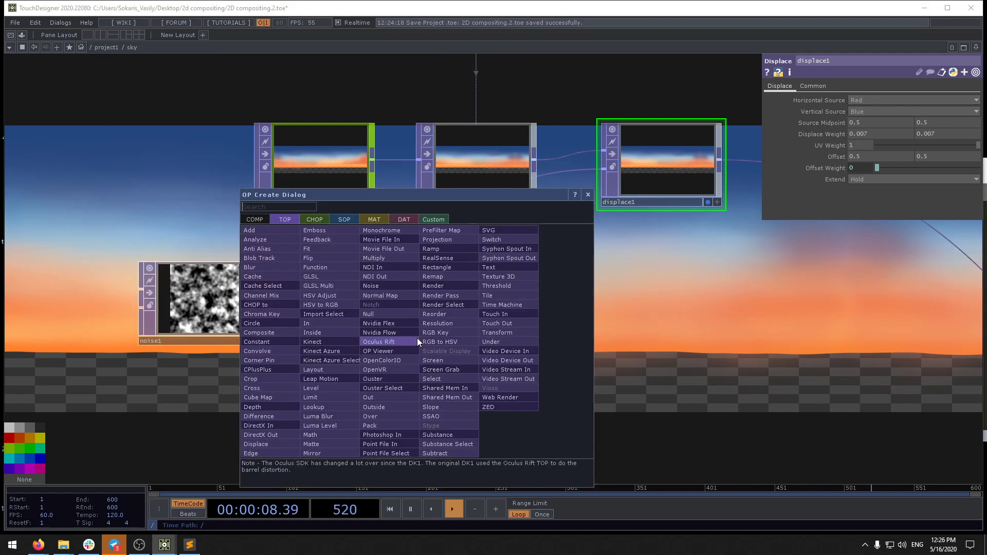
left_click(443, 250)
left_click(453, 355)
left_click_drag(514, 347, 604, 169)
left_click_drag(467, 372, 470, 324)
left_click_drag(608, 323, 530, 344)
scroll(591, 303, "down", 3)
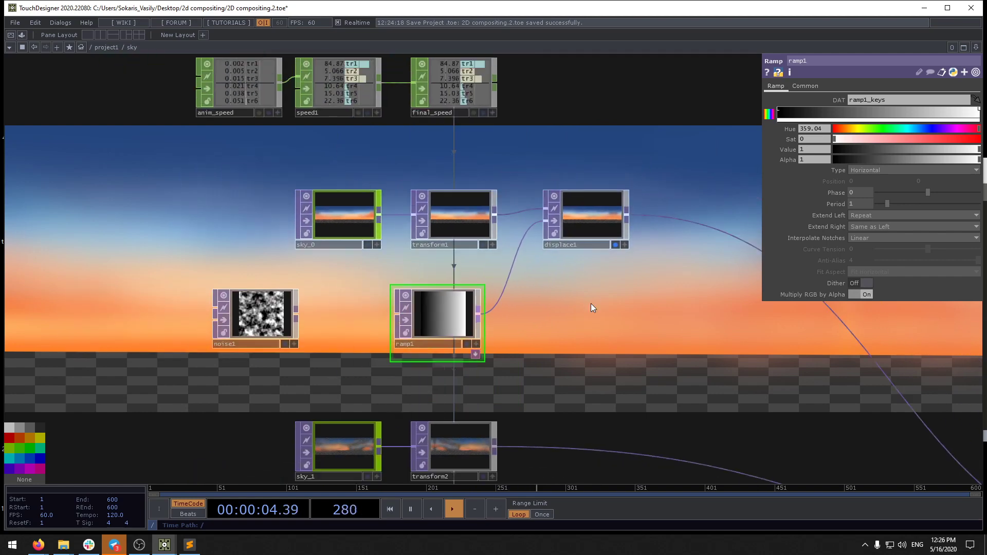
Step: Set both Displace Weight values of displace1 to 1 and open the parameters of the Ramp TOP
left_click(587, 234)
left_click_drag(872, 134, 800, 133)
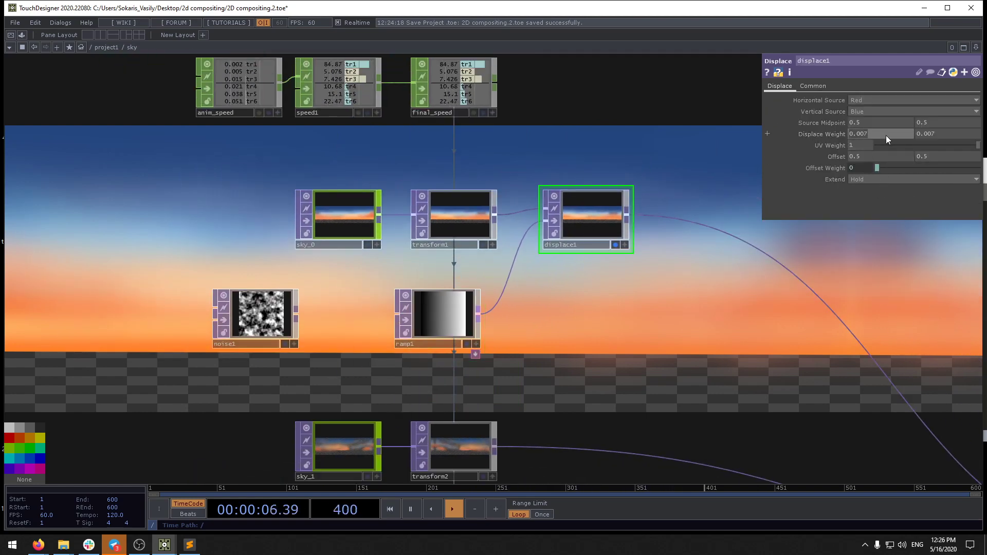
type("1")
left_click_drag(965, 132, 806, 143)
type("1")
key("Return")
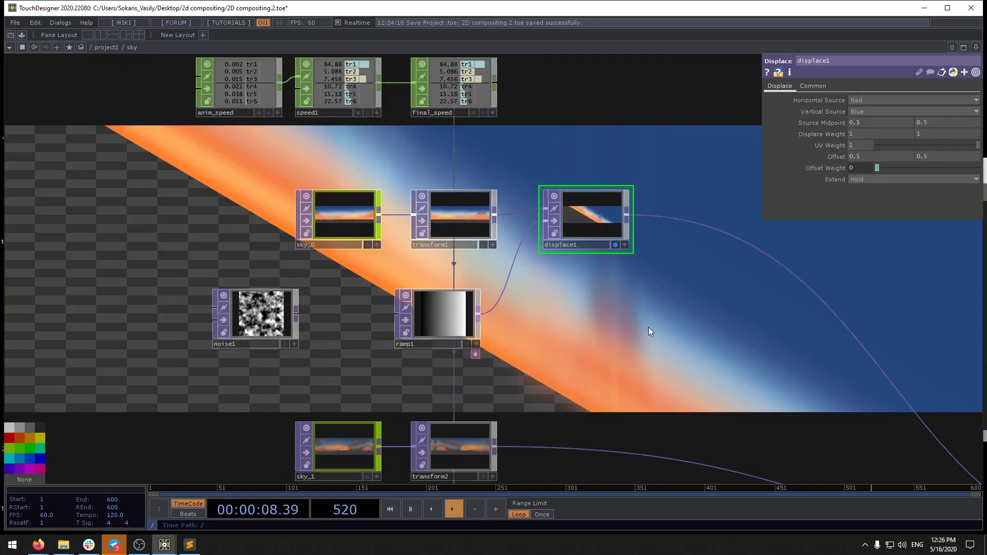
left_click(428, 320)
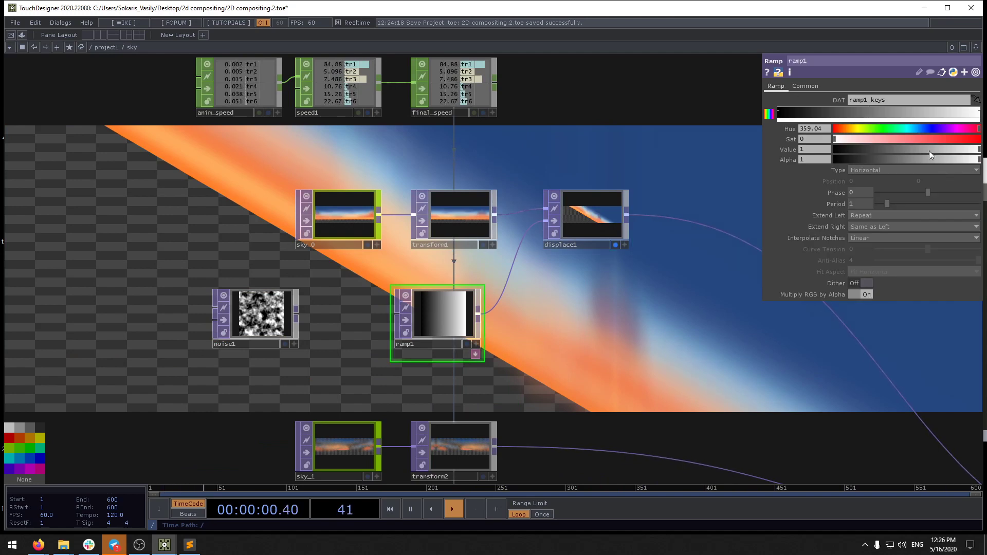
Step: Set the Hue of ramp1's white end key to 240
left_click(930, 128)
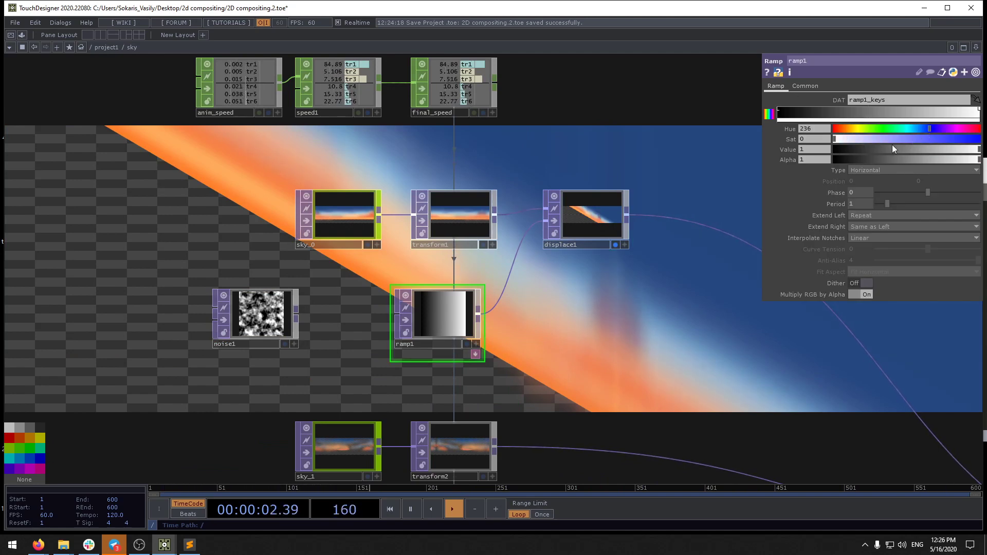
mouse_move(969, 150)
left_mouse_down()
mouse_move(785, 148)
mouse_move(978, 150)
left_mouse_up()
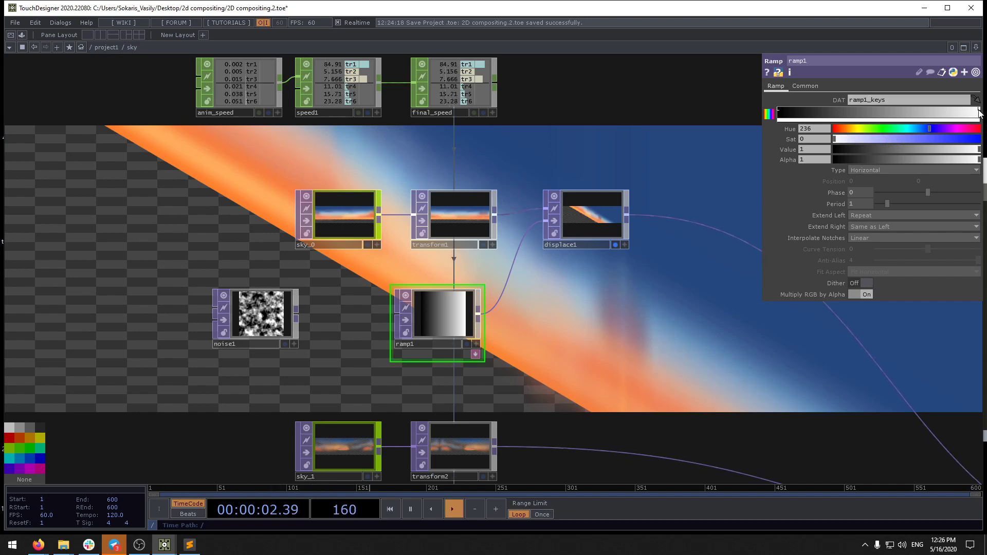
mouse_move(921, 127)
left_mouse_down()
mouse_move(827, 131)
mouse_move(925, 128)
left_mouse_up()
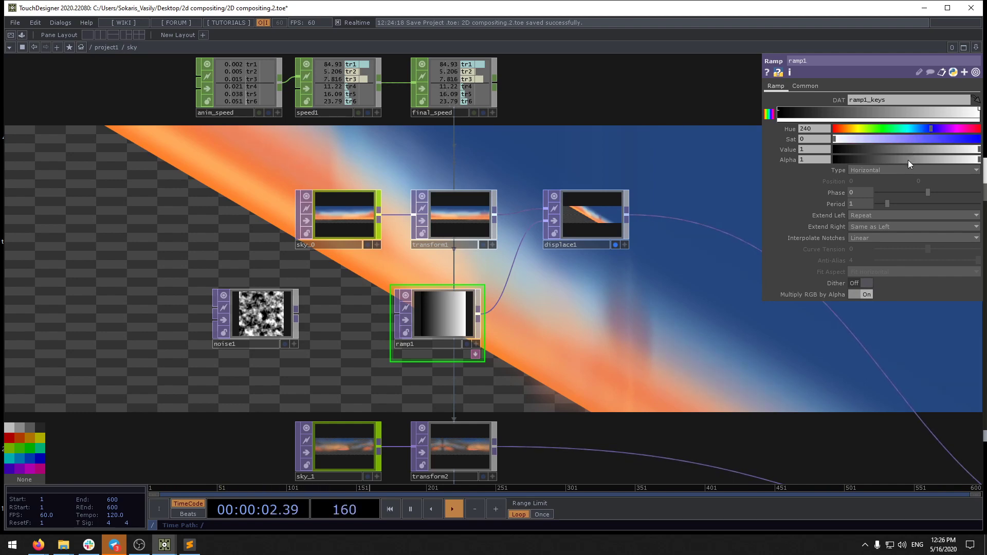
Step: Set both the Horizontal Source and the Vertical Source of displace1 to None
left_click(599, 215)
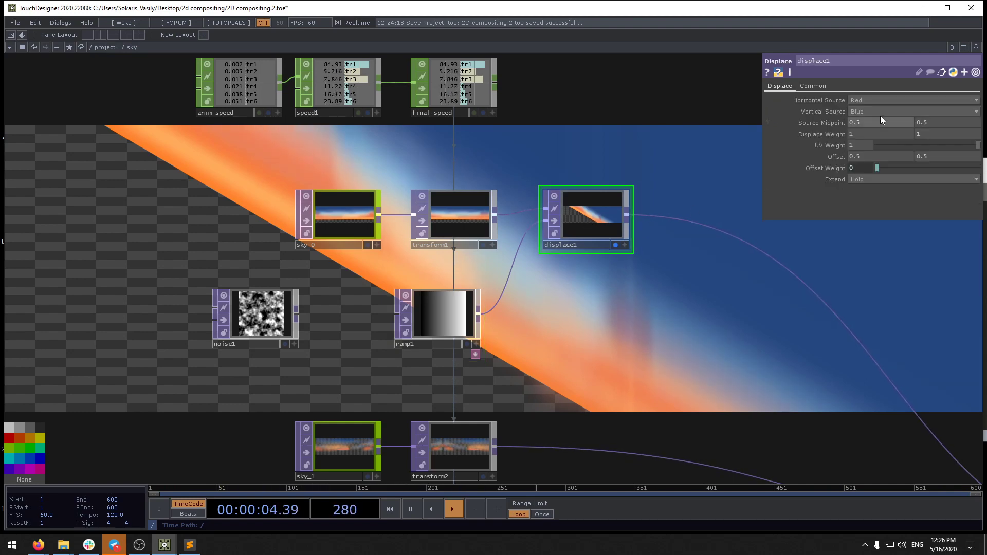
left_click(875, 97)
left_click(856, 145)
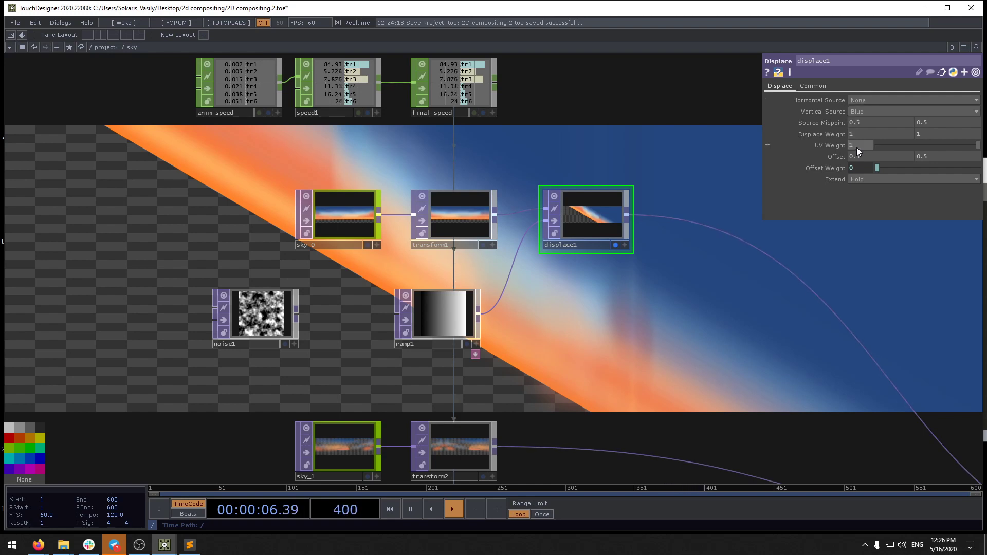
left_click(861, 110)
left_click(859, 156)
left_click(864, 108)
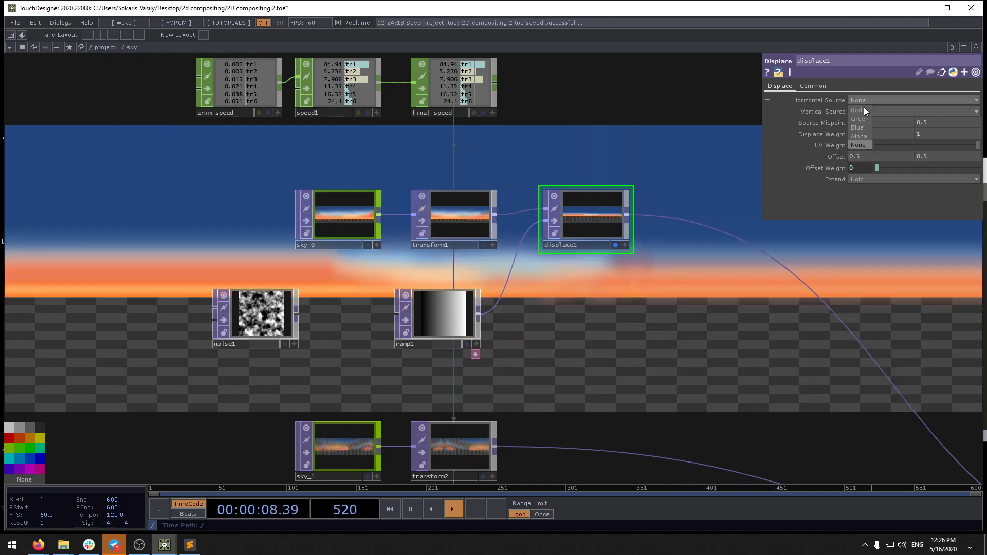
Step: Set displace1's Horizontal Source back to Red and its Vertical Source back to Blue
left_click(865, 101)
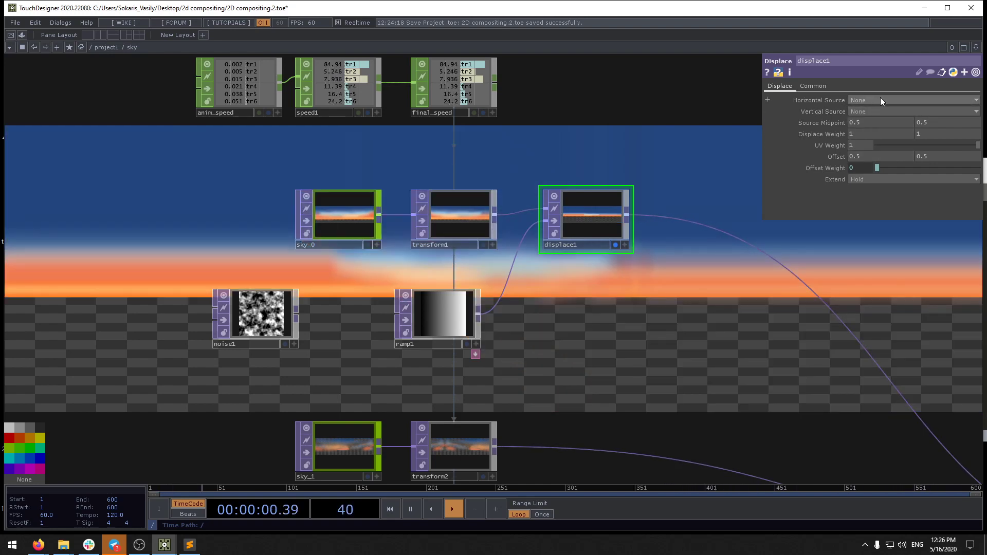
left_click(877, 100)
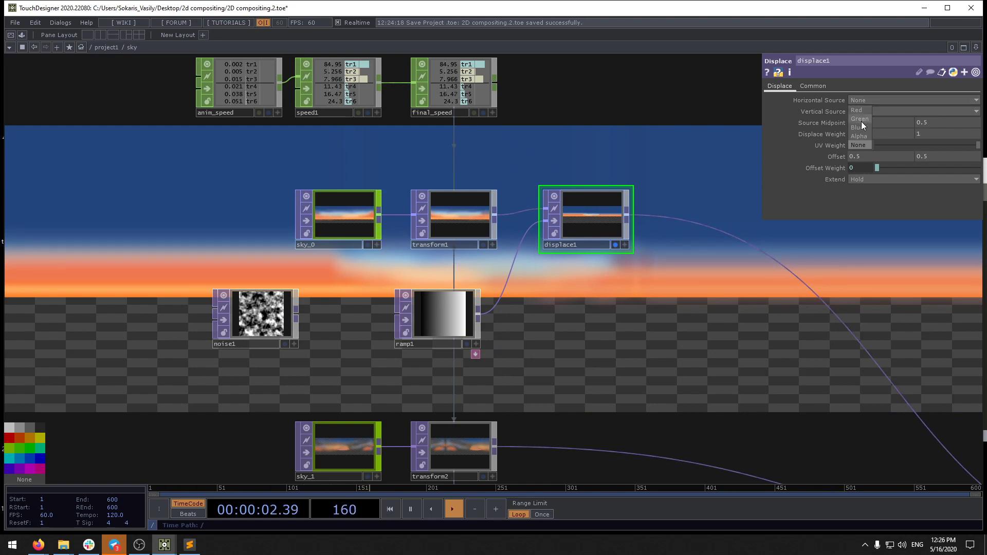
left_click(862, 131)
left_click(862, 100)
left_click(861, 109)
left_click(862, 109)
left_click(860, 139)
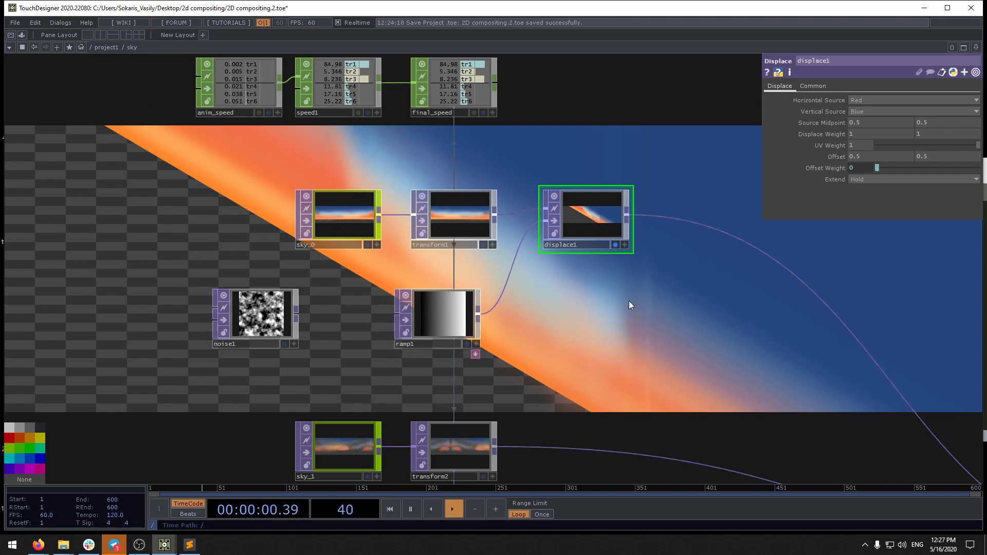
Step: Adjust the Value of both end keys of ramp1 to about 0.503 for a uniform mid-grey
left_click(451, 317)
left_click_drag(979, 149, 952, 150)
left_click(778, 110)
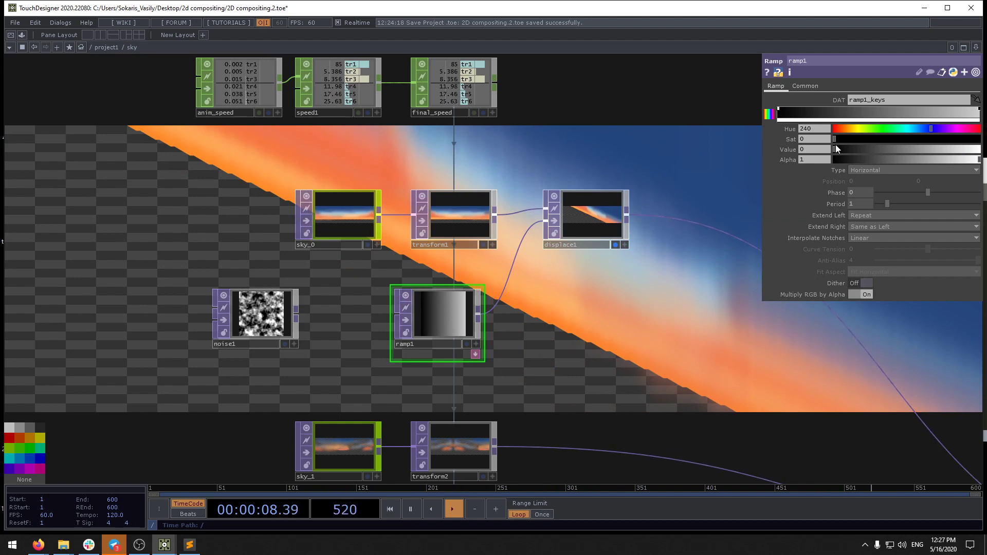
left_click_drag(835, 146, 907, 149)
left_click(979, 110)
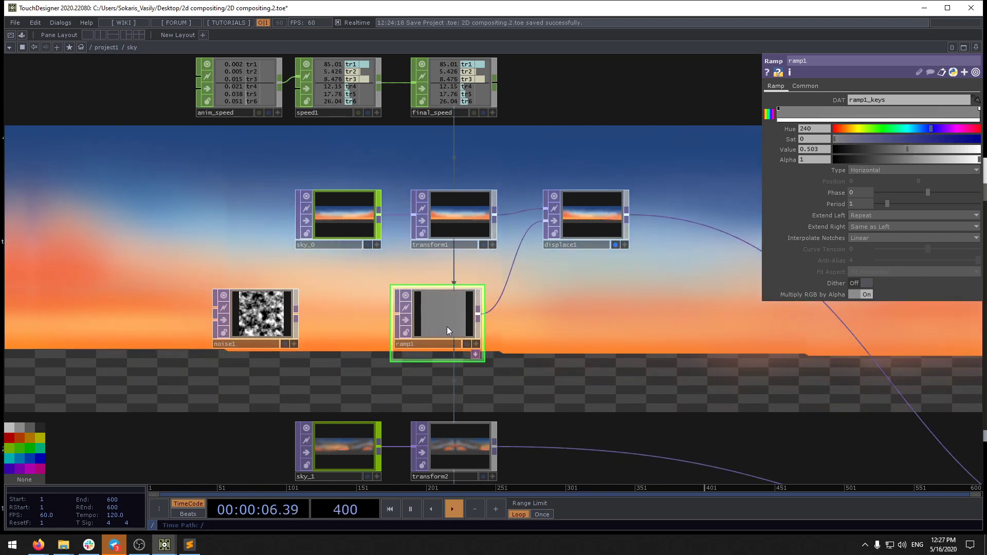
Step: Replace ramp1 with noise1 as the second input of displace1 and turn off noise1's Monochrome option
key("Delete")
left_click_drag(272, 319, 546, 221)
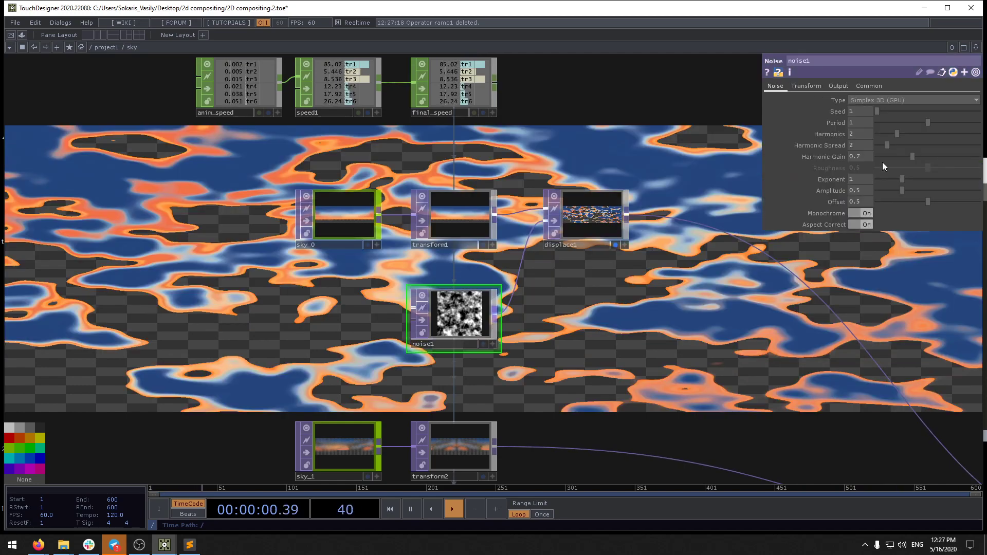
left_click(859, 215)
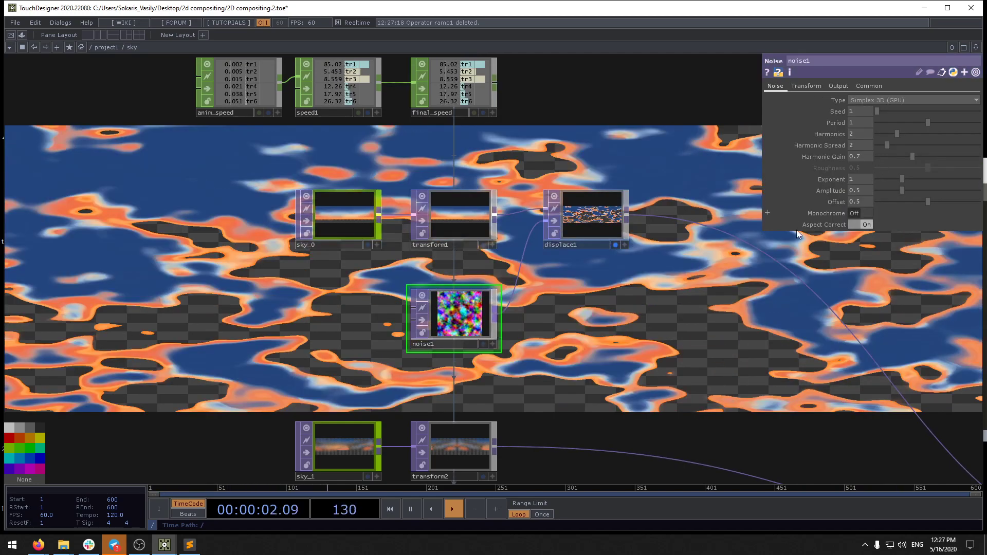
Step: Reset both Displace Weight values of displace1 to 0 and raise them together to 0.016
left_click(572, 226)
left_click_drag(863, 136, 786, 133)
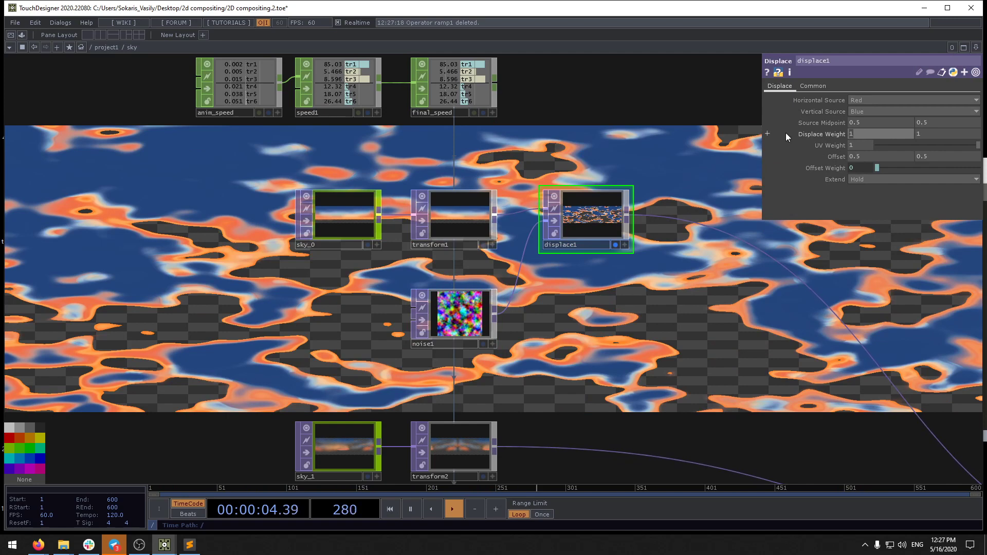
type("0")
left_click_drag(951, 136, 790, 140)
type("0")
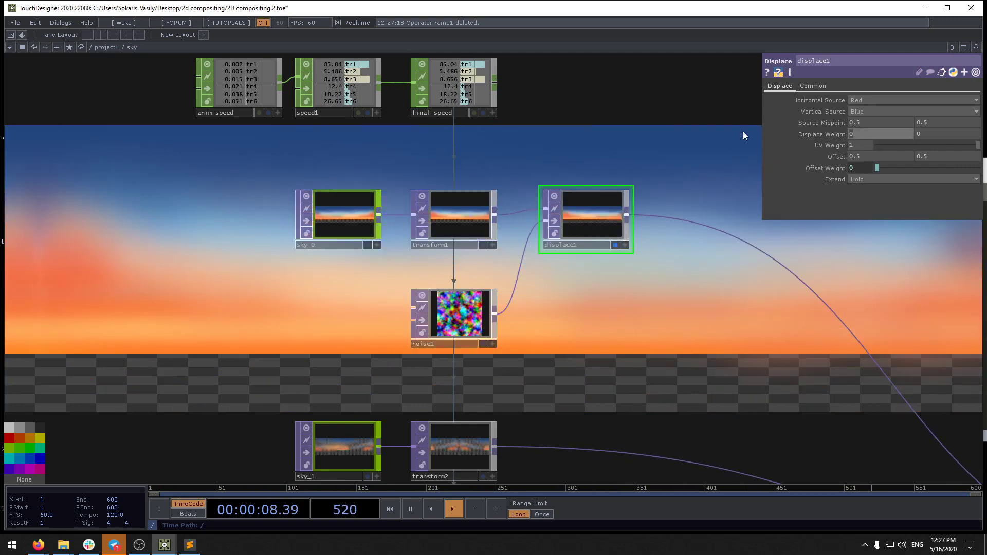
middle_click_drag(823, 155, 977, 152)
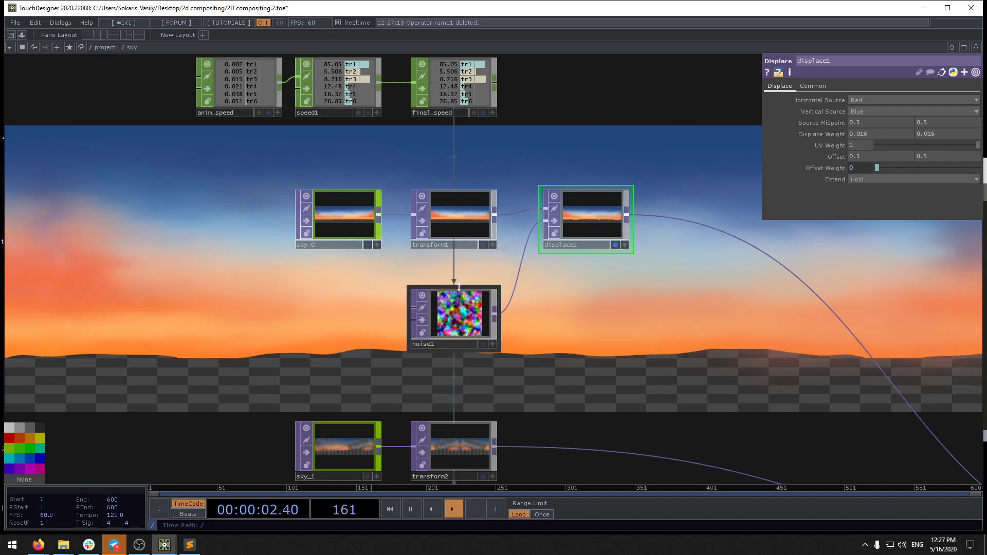
Step: Show noise1's Transform parameters and add a custom parameter page named Displacement_speed to the sky component
left_click(481, 314)
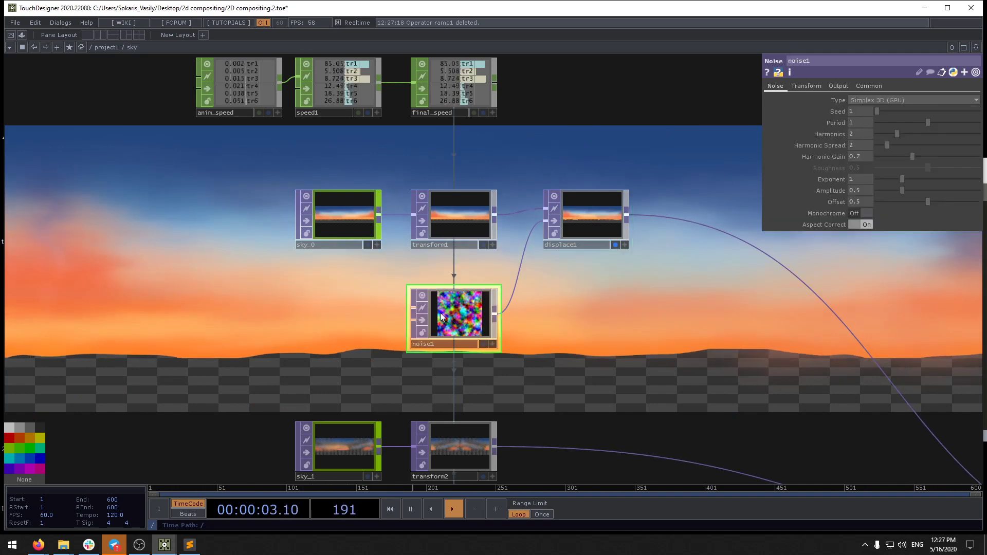
left_click(809, 86)
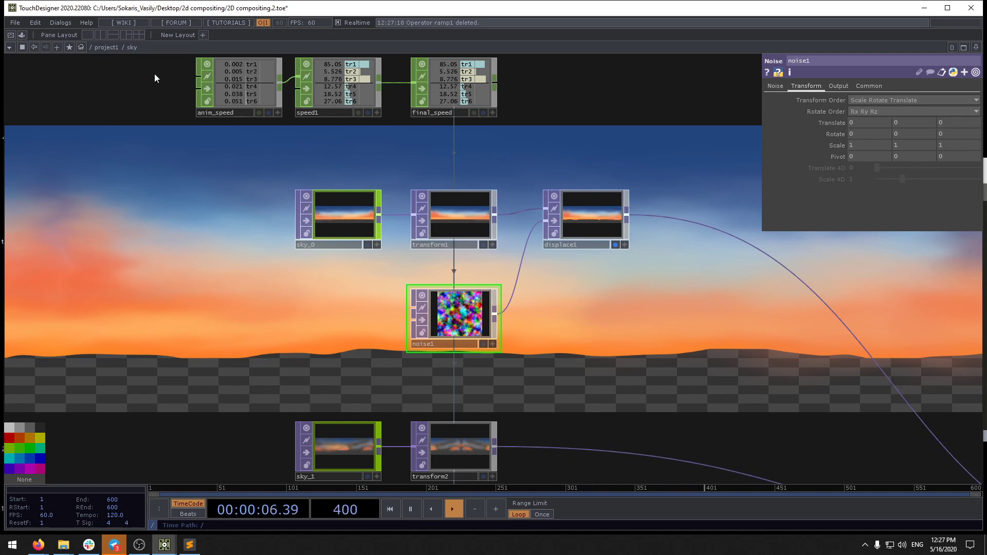
right_click(126, 48)
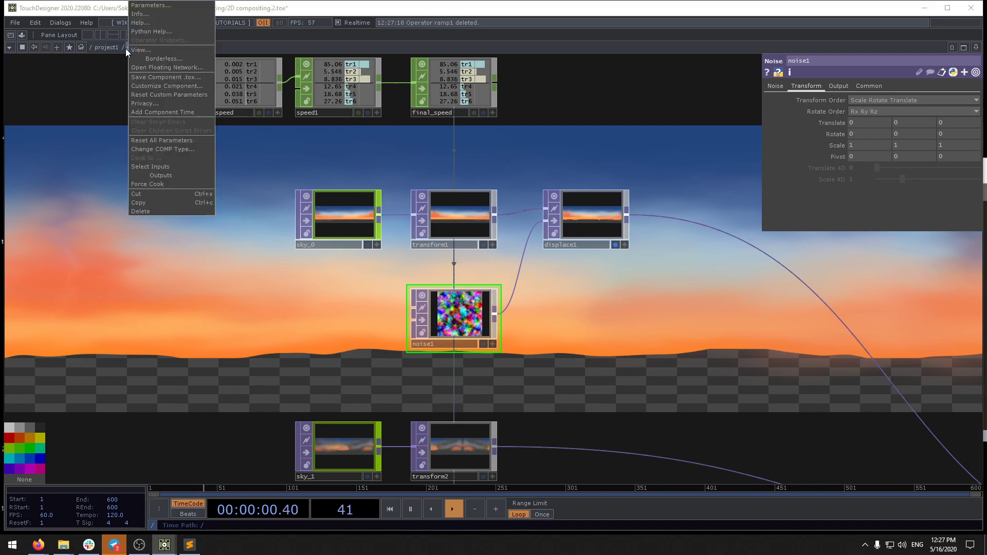
left_click(164, 86)
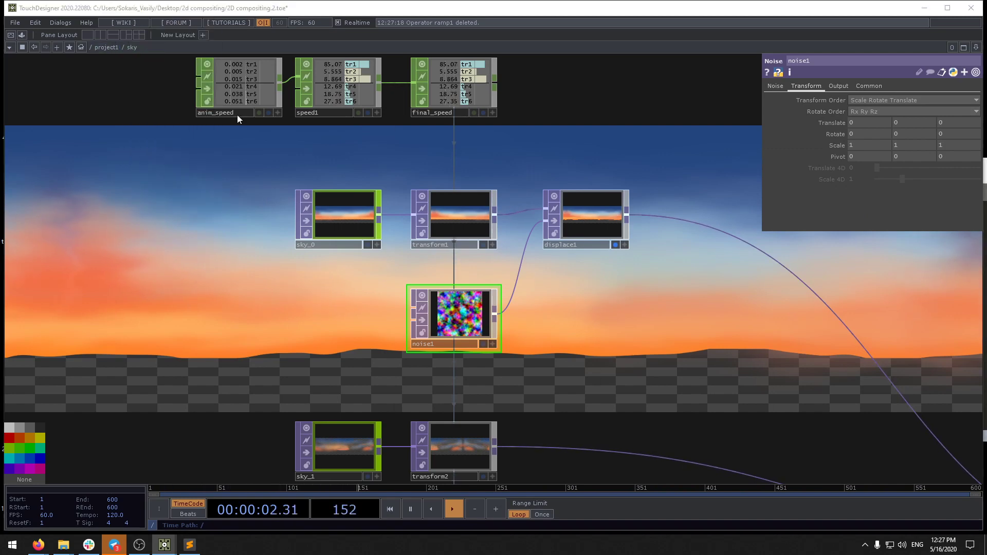
left_click_drag(514, 86, 255, 82)
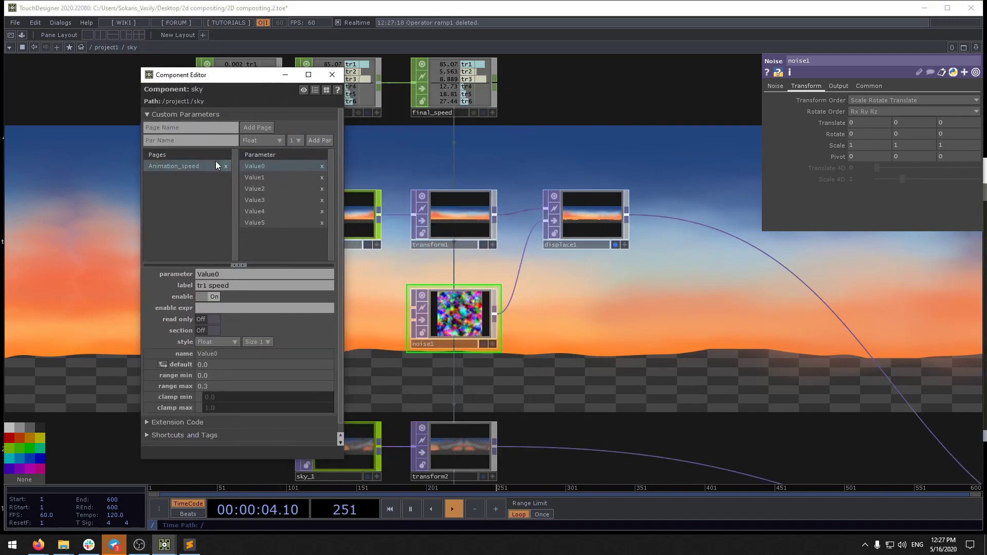
left_click(190, 130)
type("Displacement_spe")
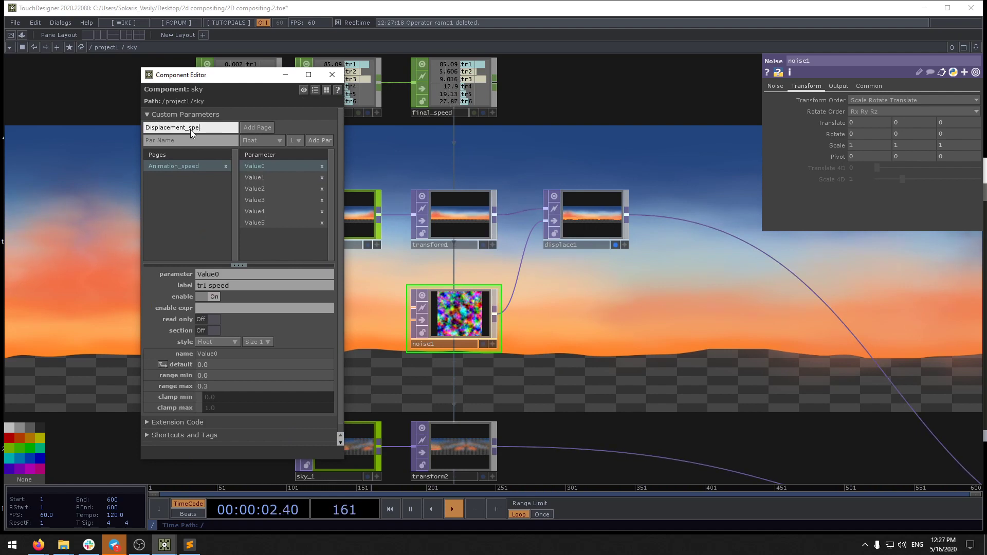
type("ed")
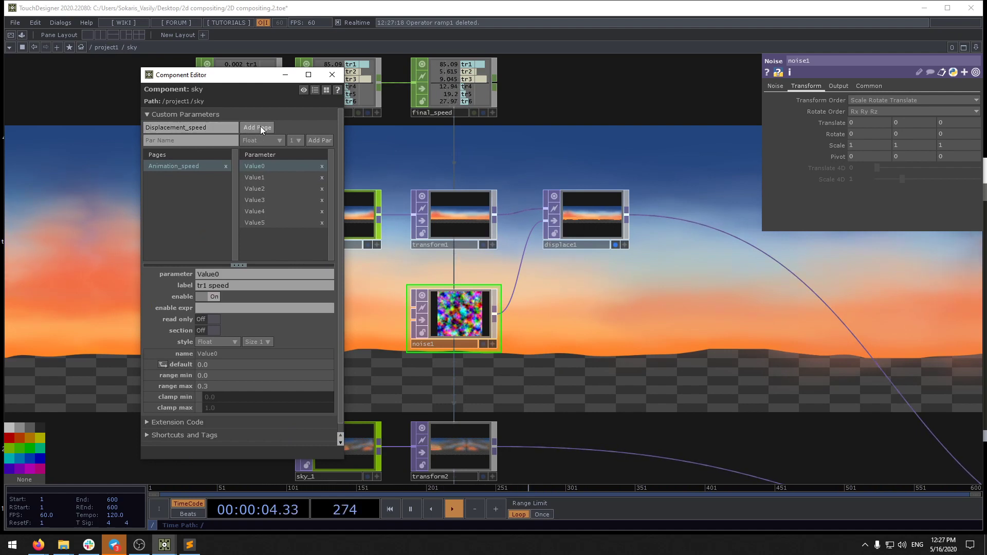
left_click(259, 127)
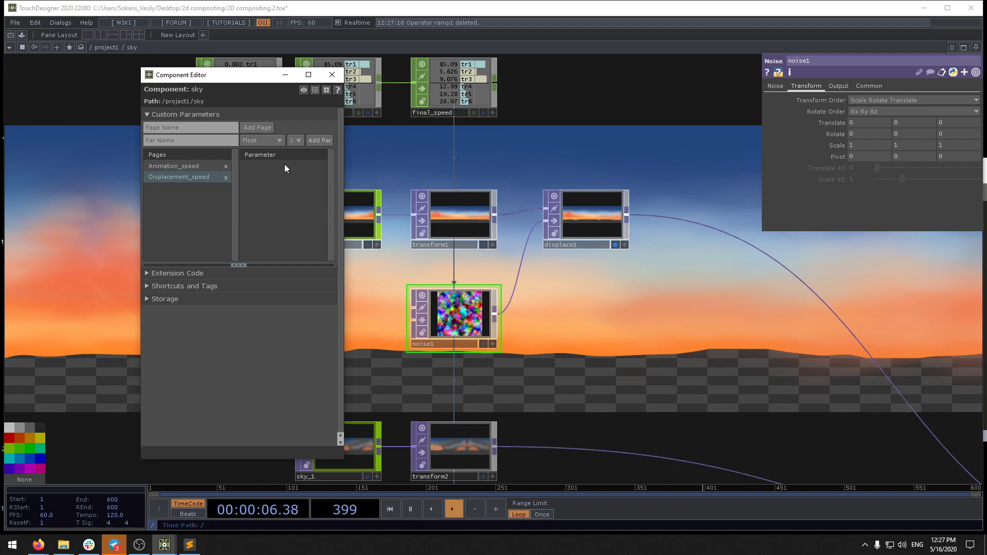
Step: Add a Float parameter named dis1 to the Displacement_speed page
left_click(213, 141)
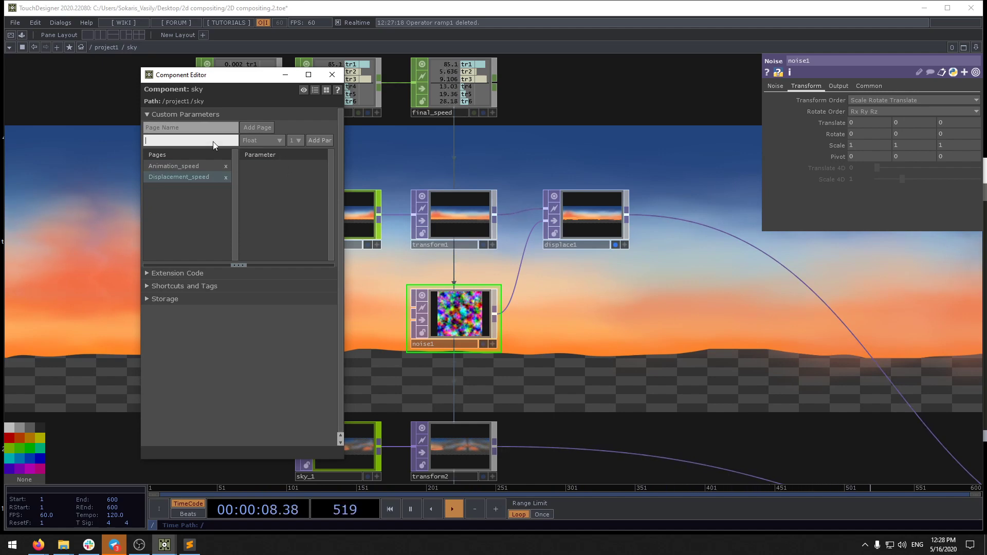
type("dis1")
left_click(324, 142)
Step: Open the sky component's parameters in a floating window beside the Component Editor, keeping noise1's parameters in view
left_click(443, 320)
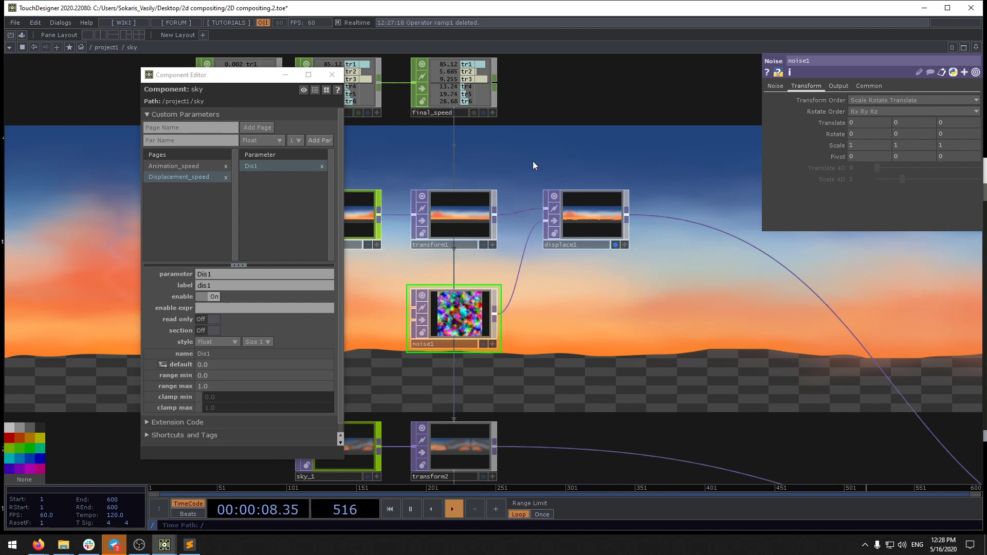
right_click(135, 48)
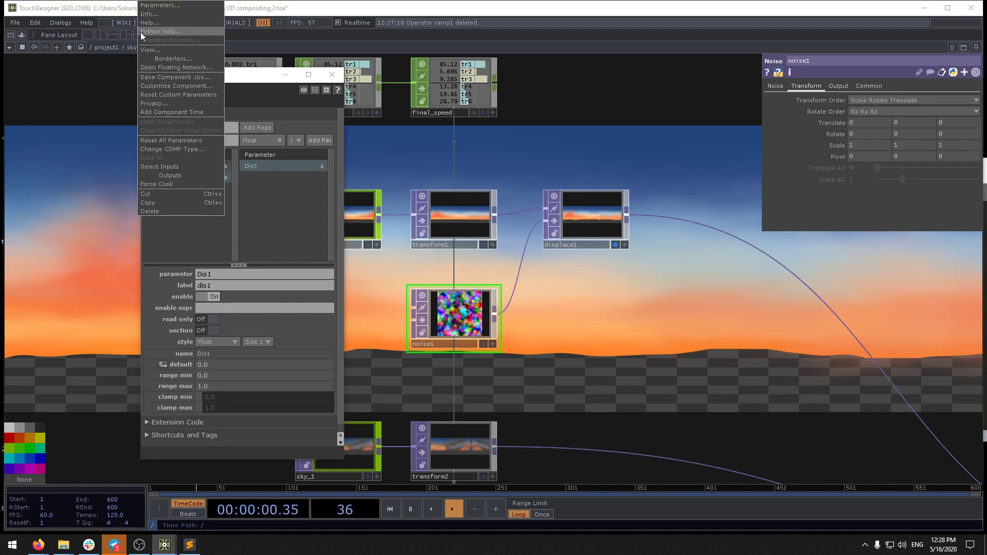
left_click(154, 7)
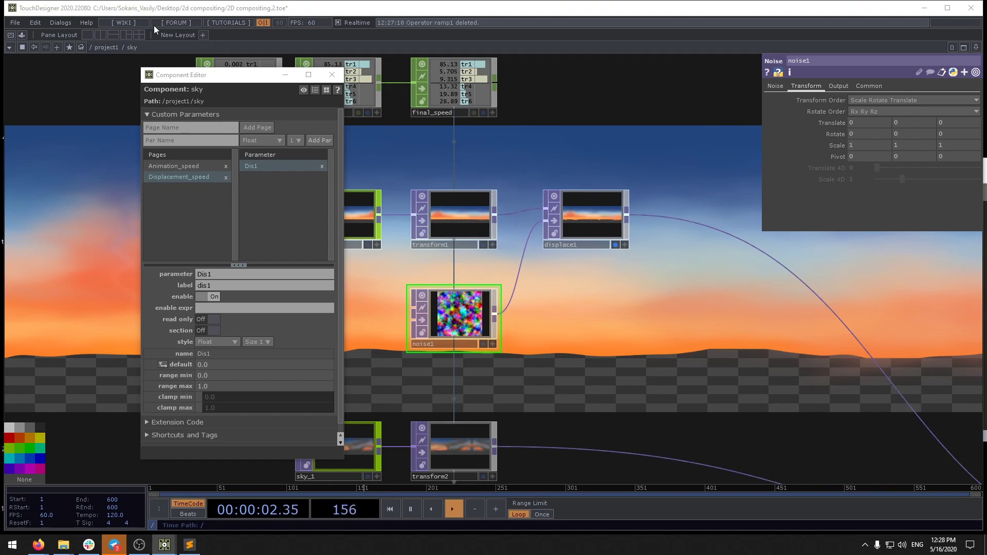
left_click_drag(243, 77, 167, 95)
mouse_move(165, 545)
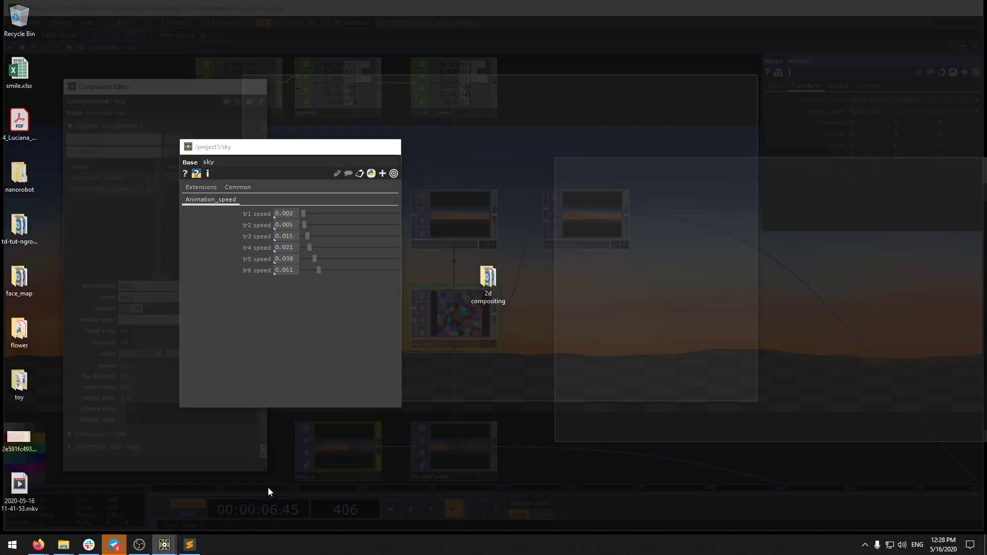
left_click(267, 488)
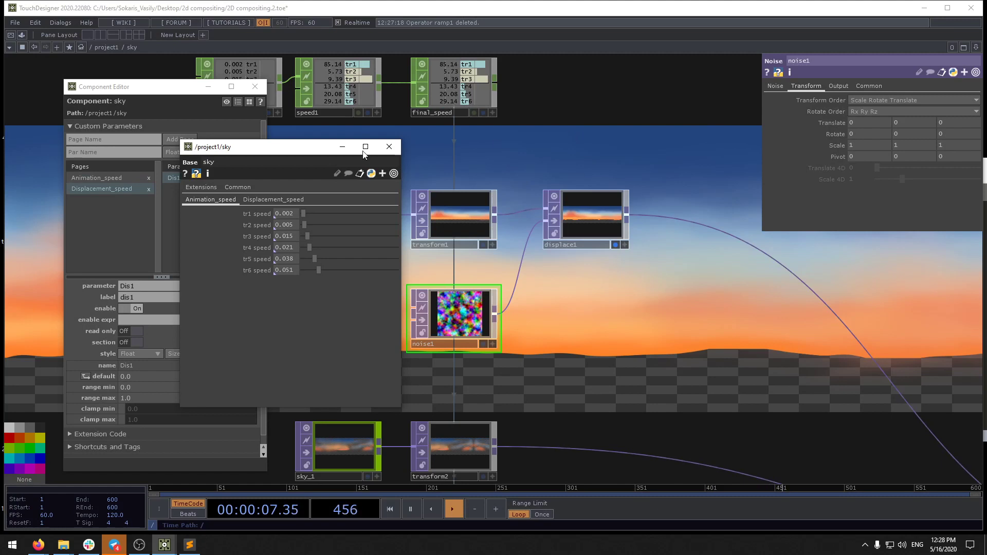
Step: Set dis1 on the Displacement_speed page to about 0.412 and reference it in noise1's Translate Z
left_click(268, 199)
left_click_drag(299, 215, 958, 124)
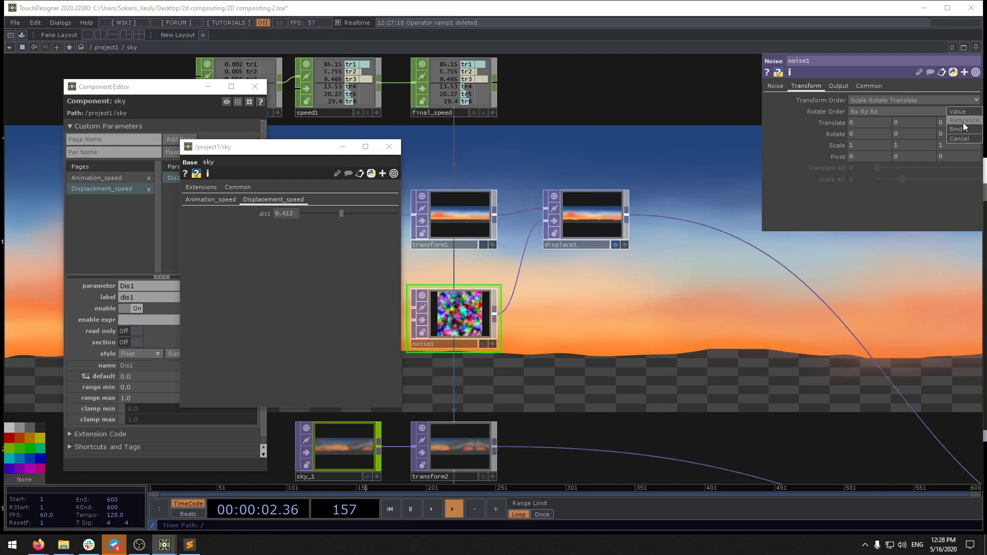
left_click(964, 123)
left_click(834, 124)
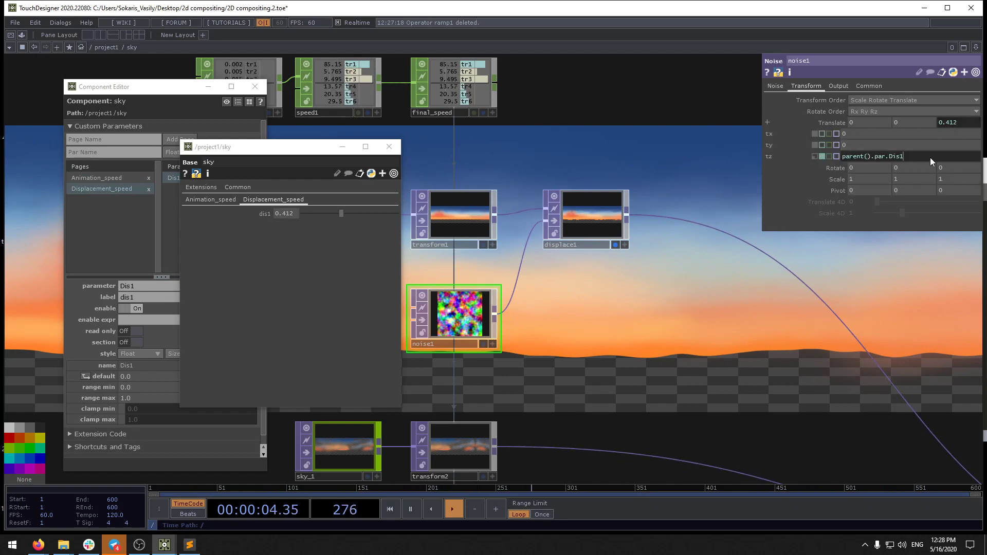
Step: Set noise1's Z translate to the expression parent().par.Dis1 * absTime.seconds and lower sky's dis1 to about 0.104
type("* a")
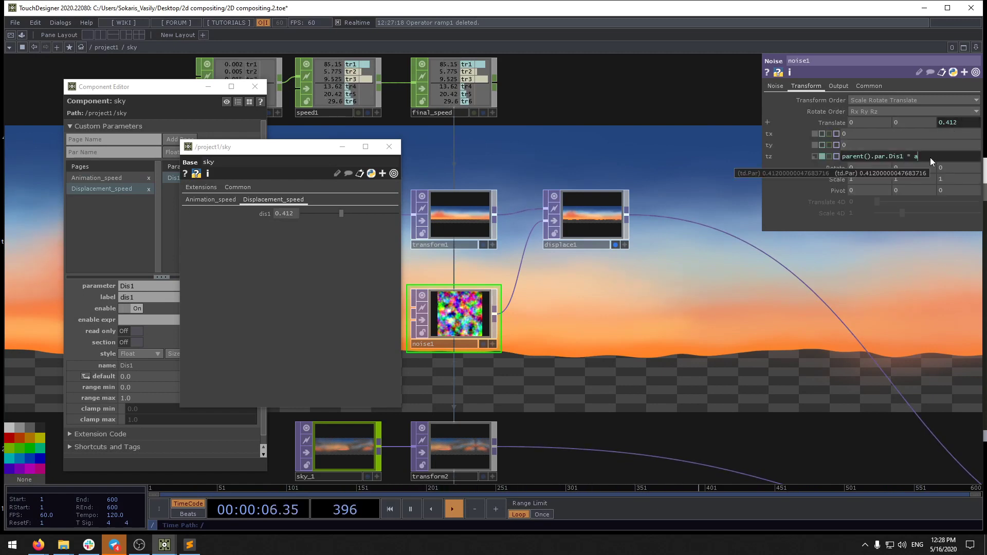
type("btSime.s")
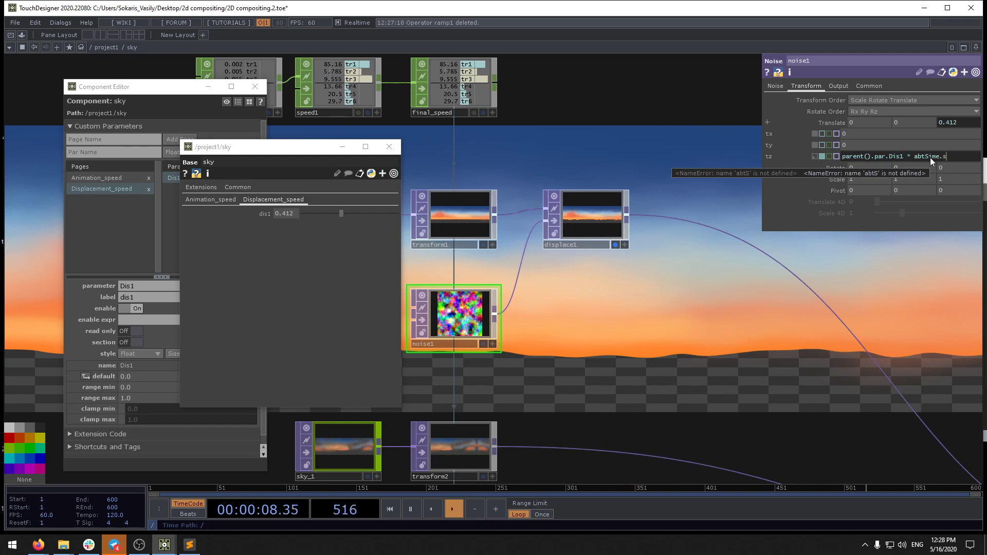
type("econds")
key("Return")
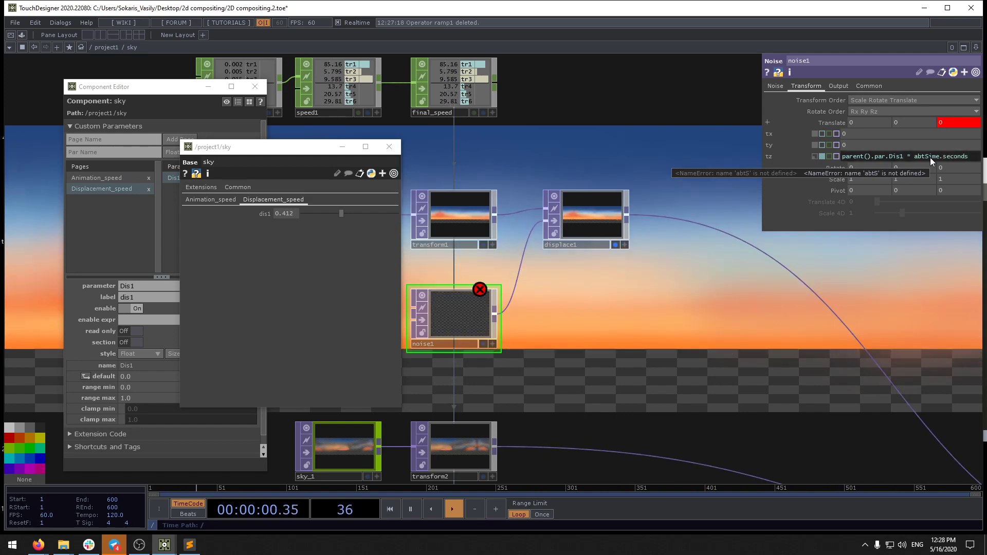
left_click(928, 158)
key("BackSpace")
type("T")
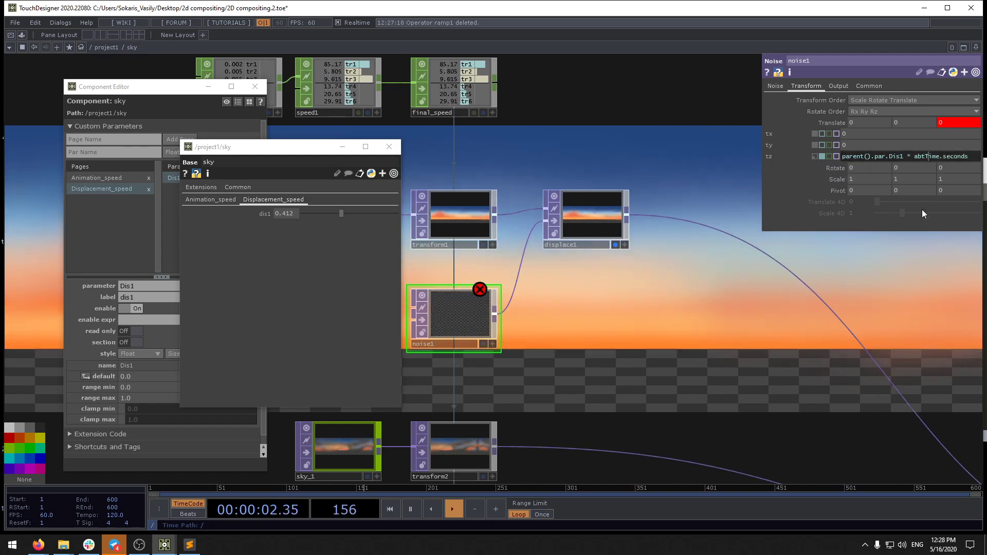
key("Return")
left_click(921, 156)
key("Delete")
type("s")
key("Return")
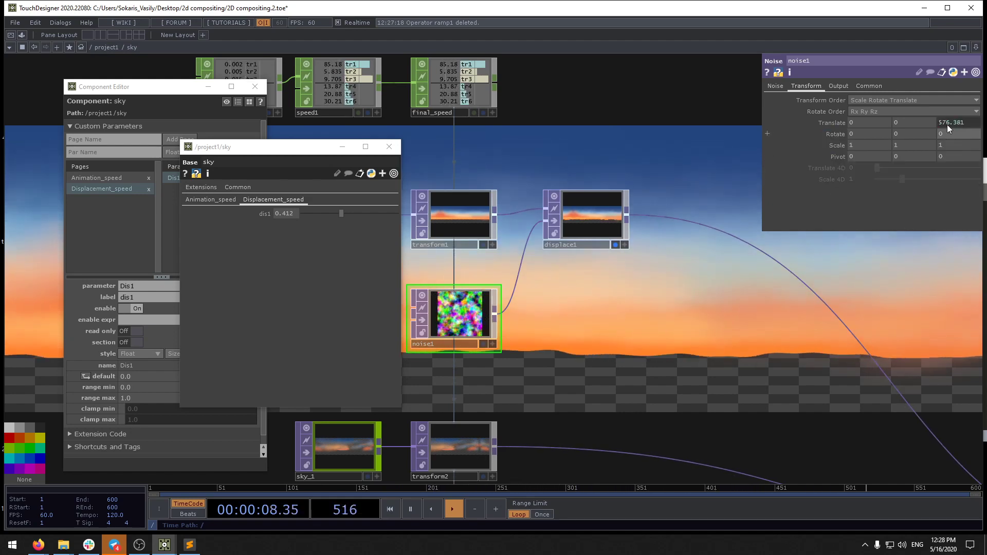
left_click_drag(339, 218, 314, 217)
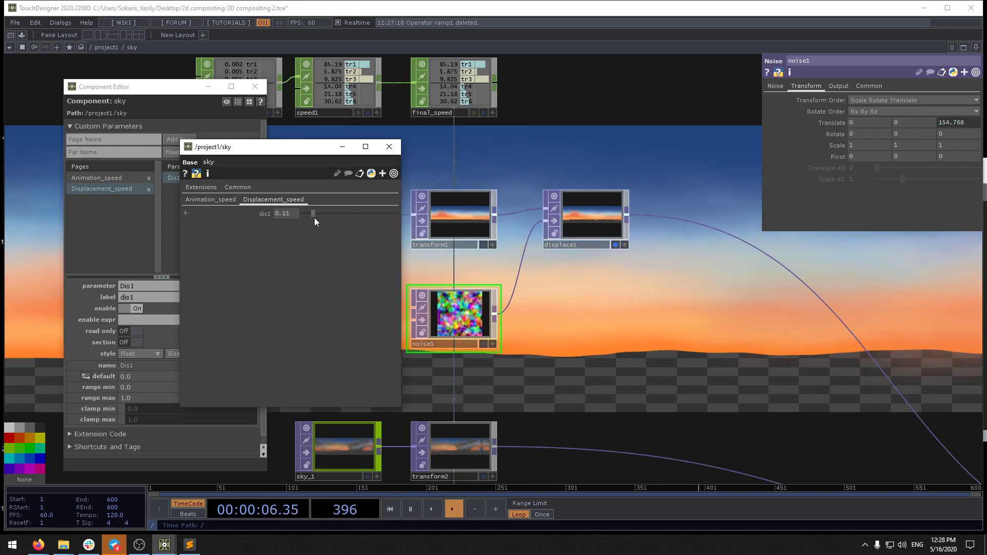
Step: Raise noise1's Period to 2 and expose it as a bound custom parameter on sky's Displacement_speed page
left_click_drag(674, 393, 805, 380)
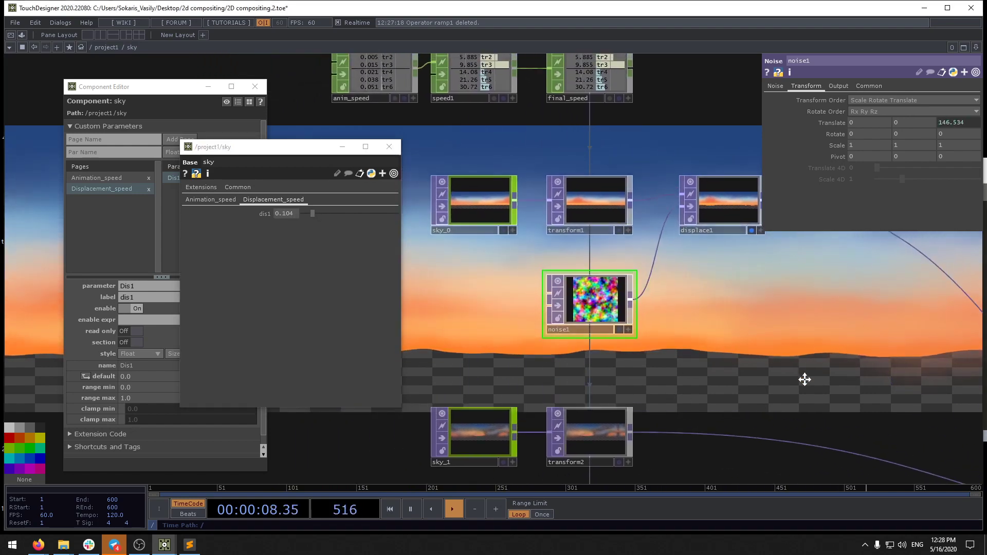
left_click(777, 85)
left_click_drag(299, 152, 401, 255)
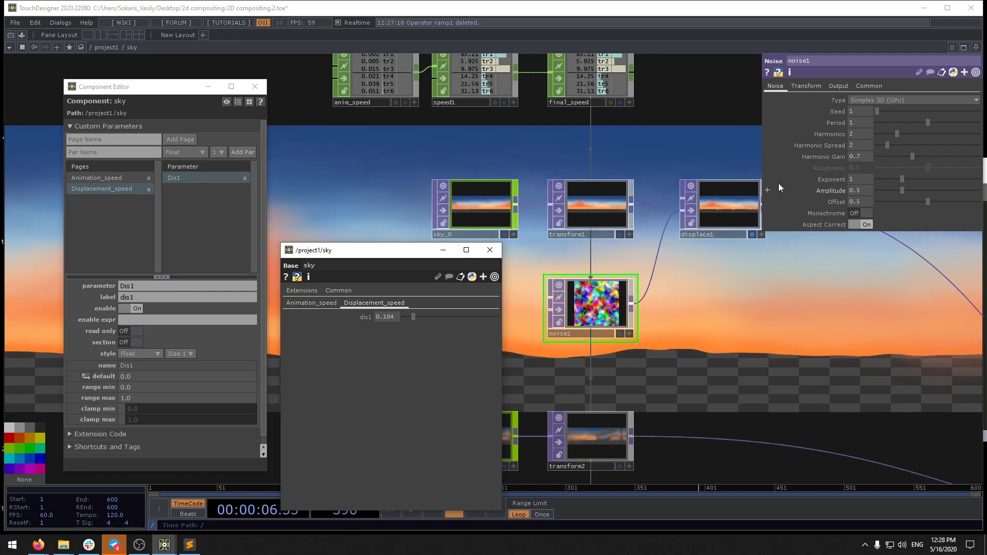
left_click_drag(921, 125, 874, 124)
left_click_drag(926, 121, 980, 121)
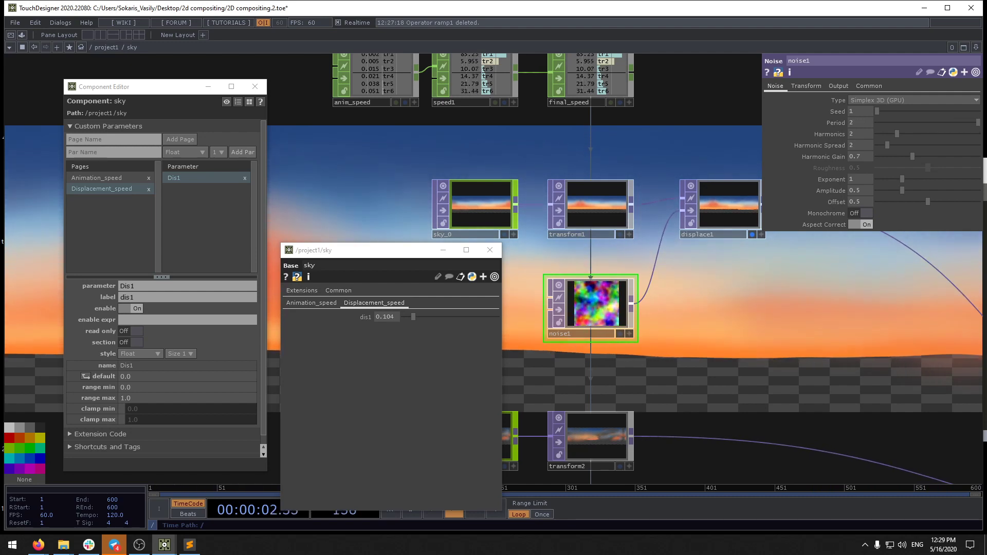
left_click_drag(394, 263, 199, 190)
left_click(243, 200)
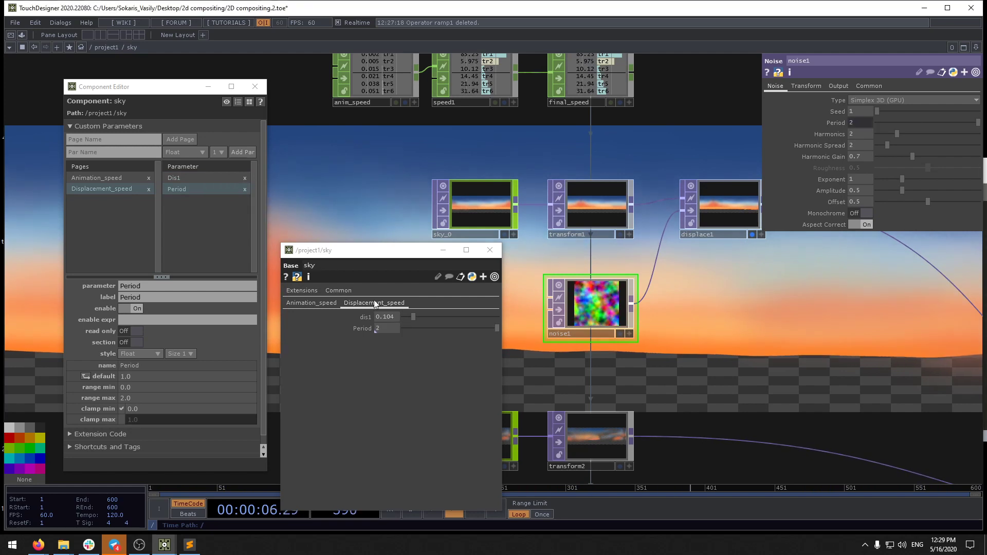
Step: Set sky's displacement parameters to dis1 0.071 and Period 3
mouse_move(414, 317)
left_mouse_down()
mouse_move(401, 317)
mouse_move(433, 317)
left_mouse_up()
mouse_move(496, 328)
left_mouse_down()
mouse_move(410, 331)
mouse_move(513, 329)
left_mouse_up()
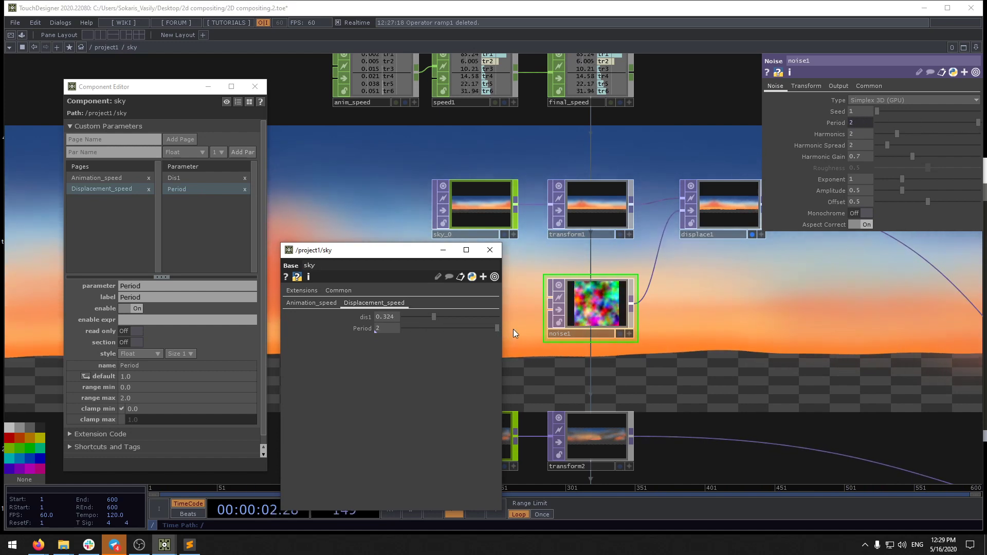
left_click_drag(387, 326, 411, 314)
Step: Nudge the noise1 node slightly closer to transform1 above it
scroll(612, 264, "down", 8)
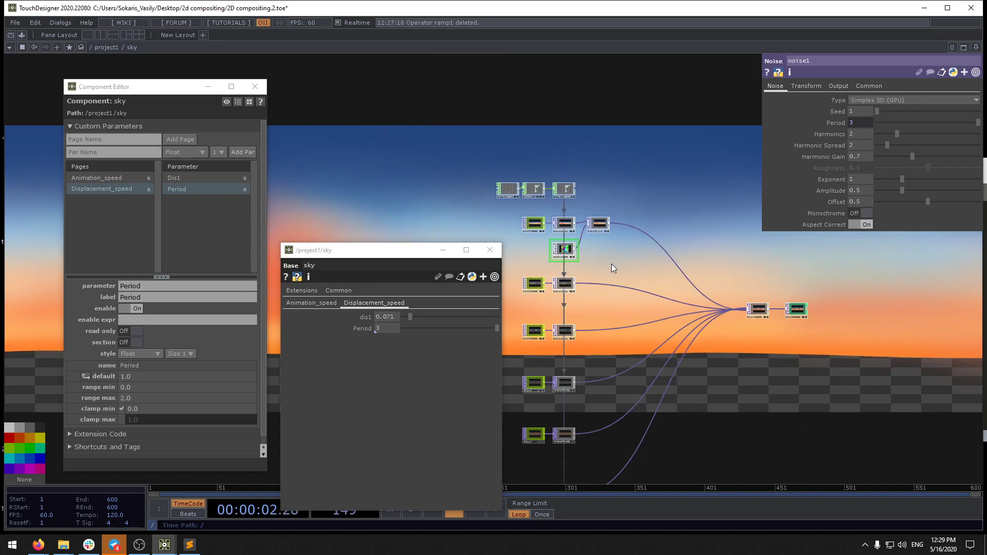
left_click_drag(408, 255, 281, 139)
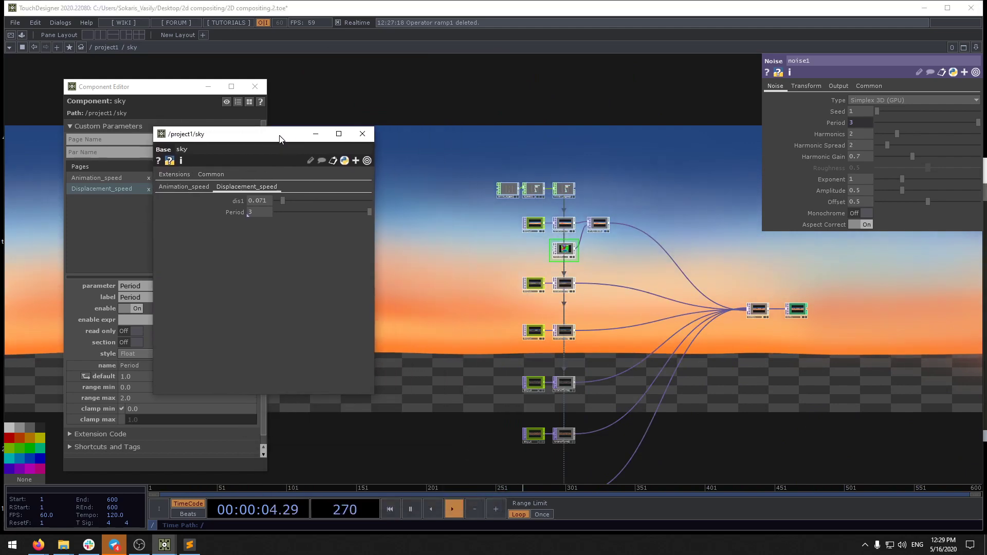
scroll(763, 326, "up", 5)
scroll(763, 326, "down", 5)
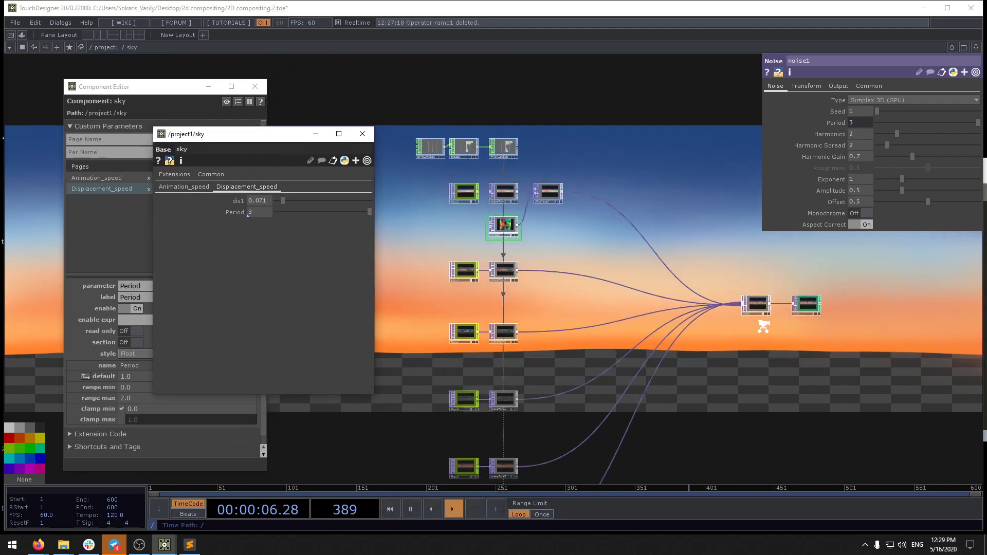
left_click_drag(561, 251, 562, 247)
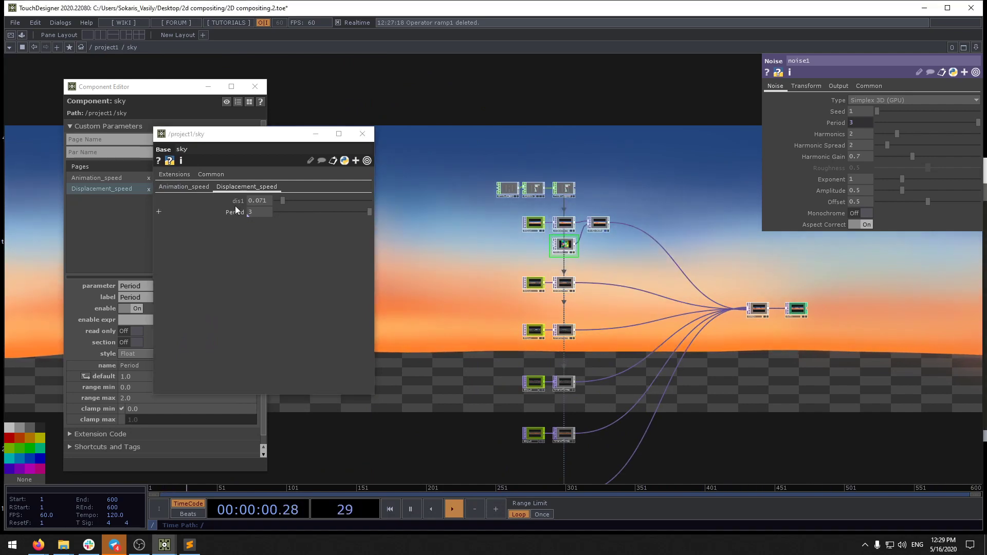
Step: Relabel the custom parameters on the Displacement_speed page: Dis1 as Speed1 and Period as Period1
left_click_drag(269, 137, 420, 178)
left_click(179, 178)
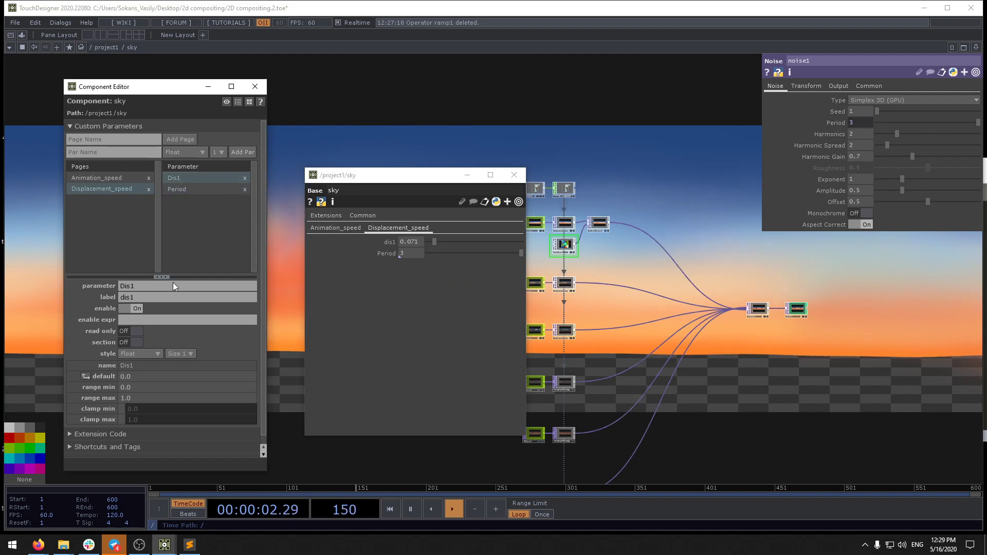
left_click(164, 296)
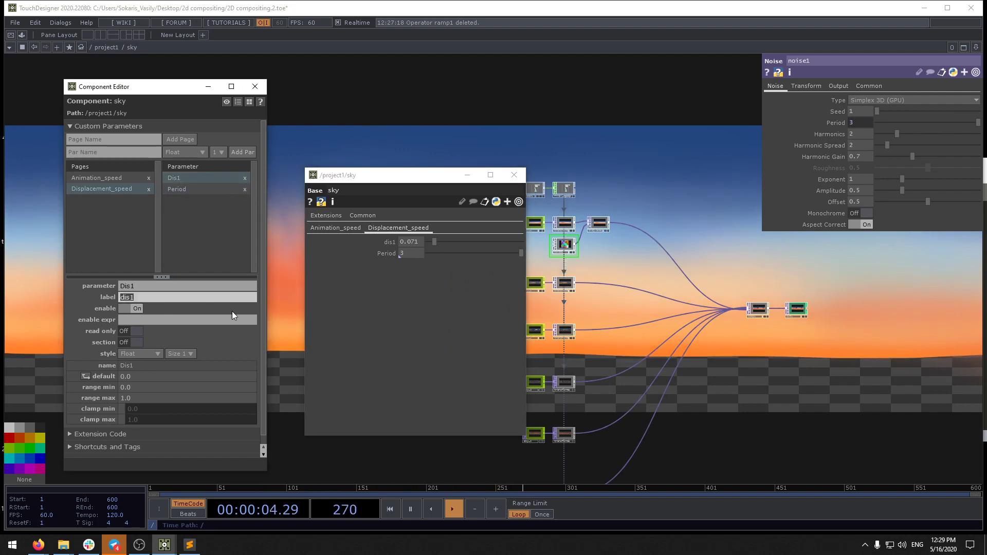
type("Speed1")
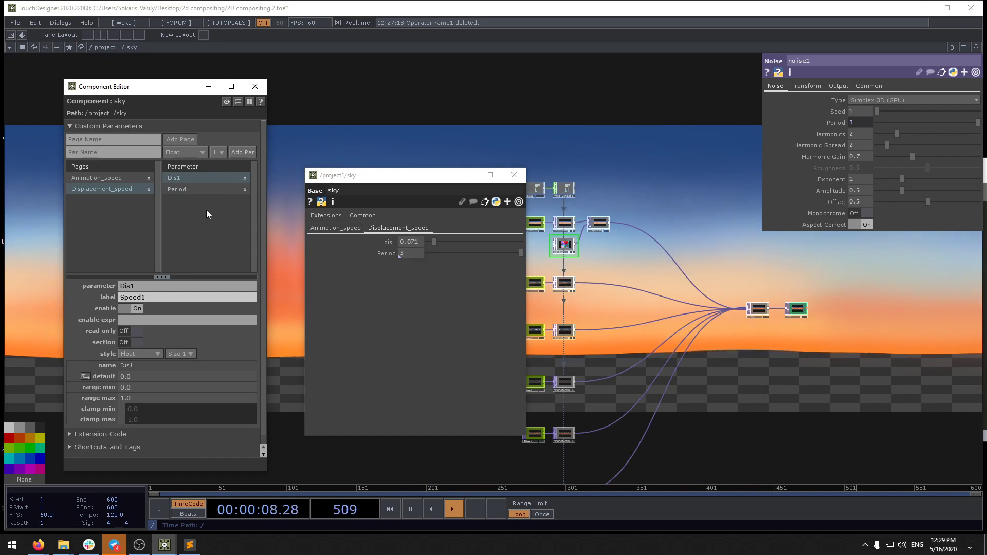
left_click(177, 189)
left_click(153, 297)
type("1")
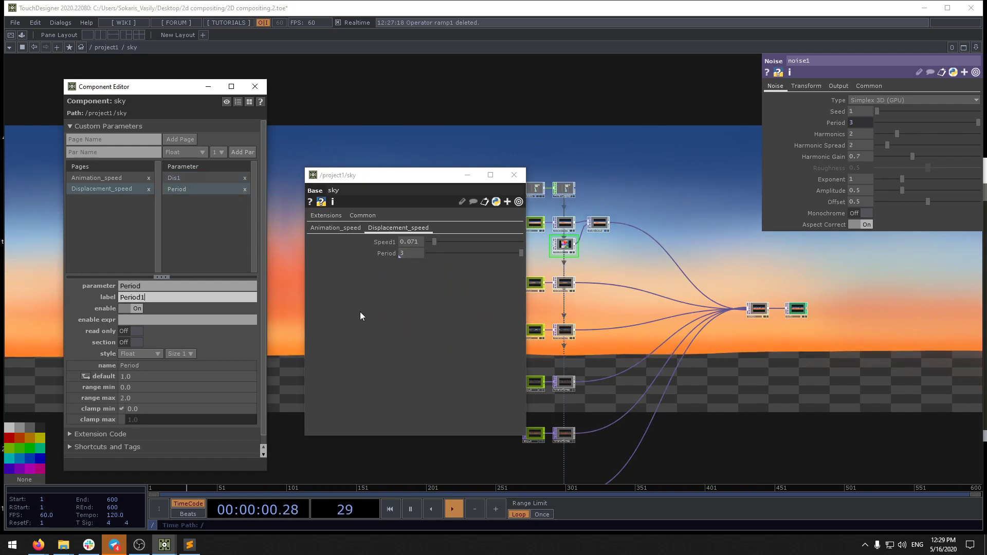
key("Return")
scroll(606, 301, "up", 2)
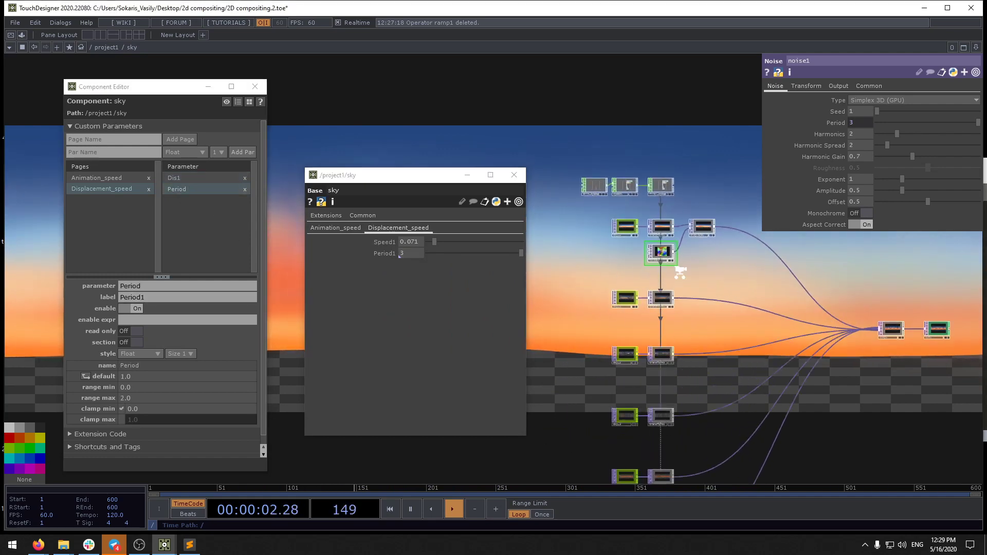
key("ctrl+v")
left_click_drag(652, 279, 651, 331)
key("ctrl+z")
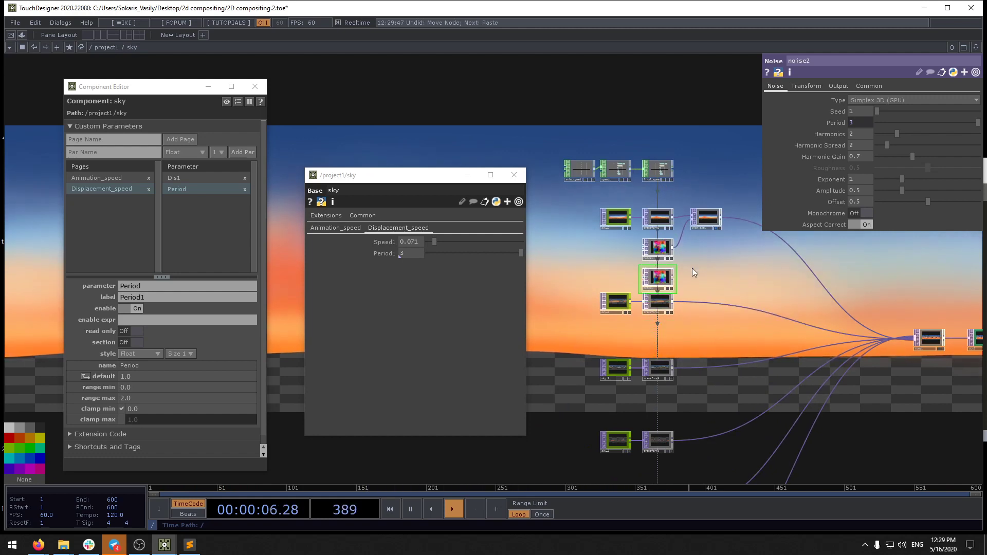
left_click(660, 278)
key("Delete")
Step: Duplicate noise1 and displace1 together, inserting the displace copy after transform2 in the sky_1 chain
left_click(660, 248)
left_click(703, 223, "shift")
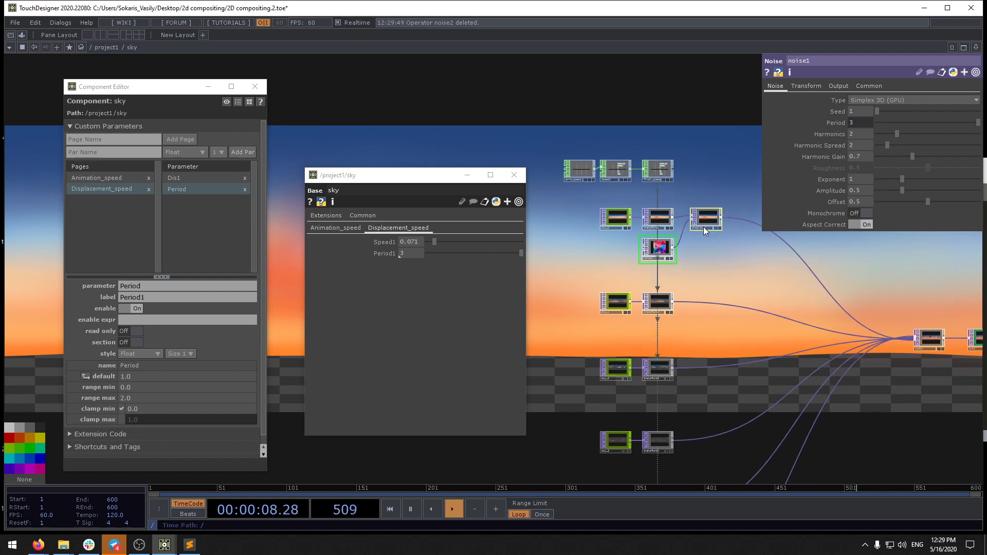
key("ctrl+c")
key("ctrl+v")
left_click_drag(705, 279, 700, 304)
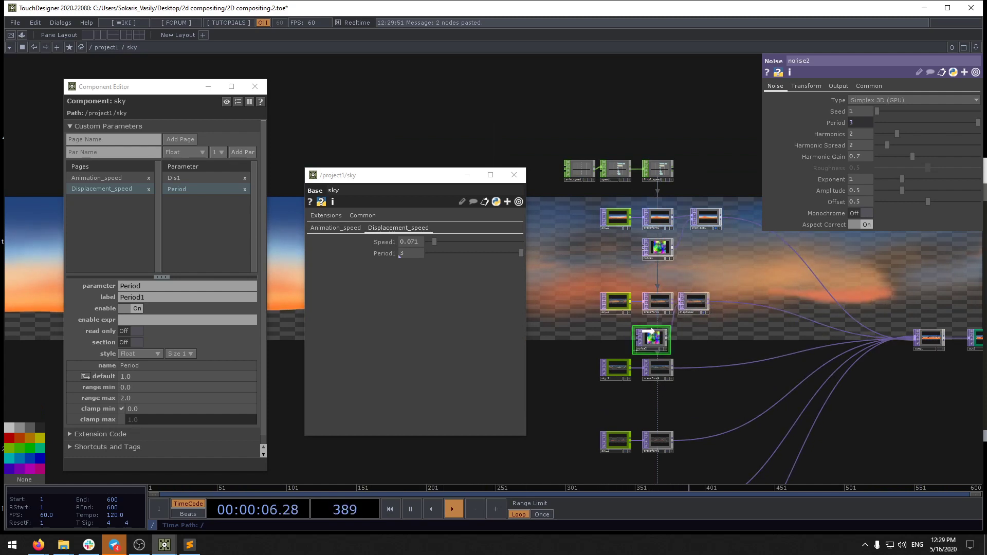
Step: Align noise2 beneath transform2 and move displace2 farther away from transform2
left_click_drag(652, 342, 658, 336)
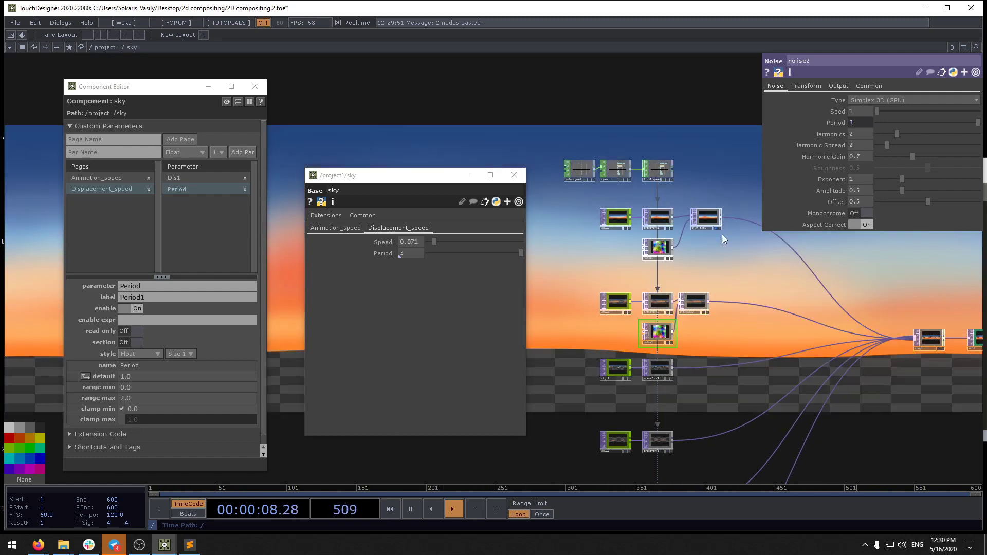
left_click(716, 228)
left_click(704, 313)
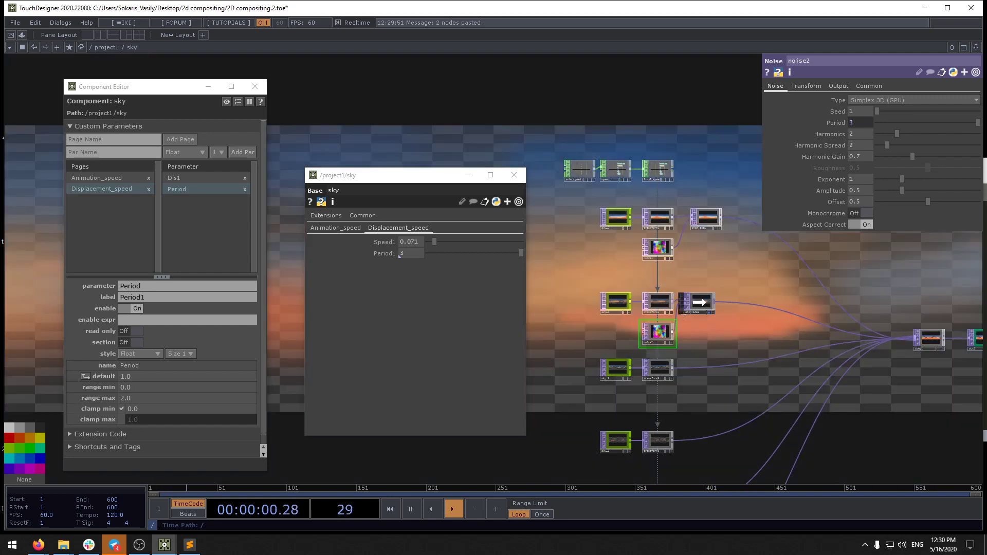
left_click_drag(697, 303, 716, 303)
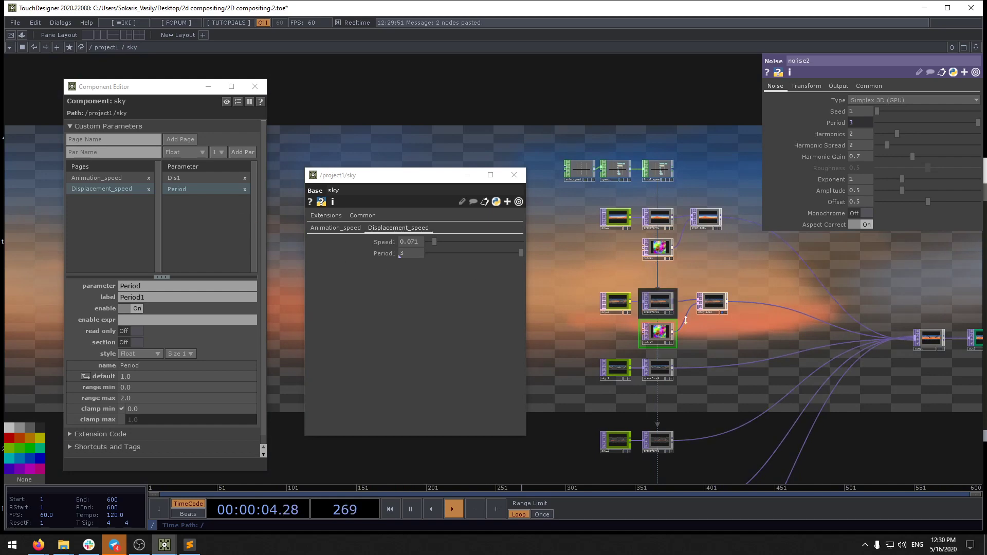
Step: Try to expose noise2's Translate as a bound custom parameter on the Displacement_speed page, labelled Dis2 with the Float style
scroll(652, 337, "up", 5)
left_click_drag(810, 323, 826, 314)
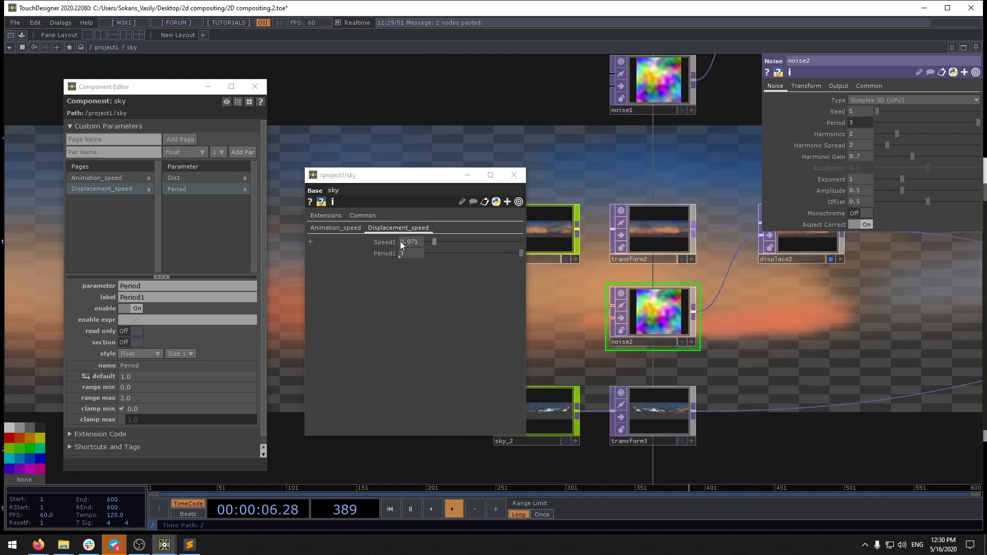
left_click(812, 87)
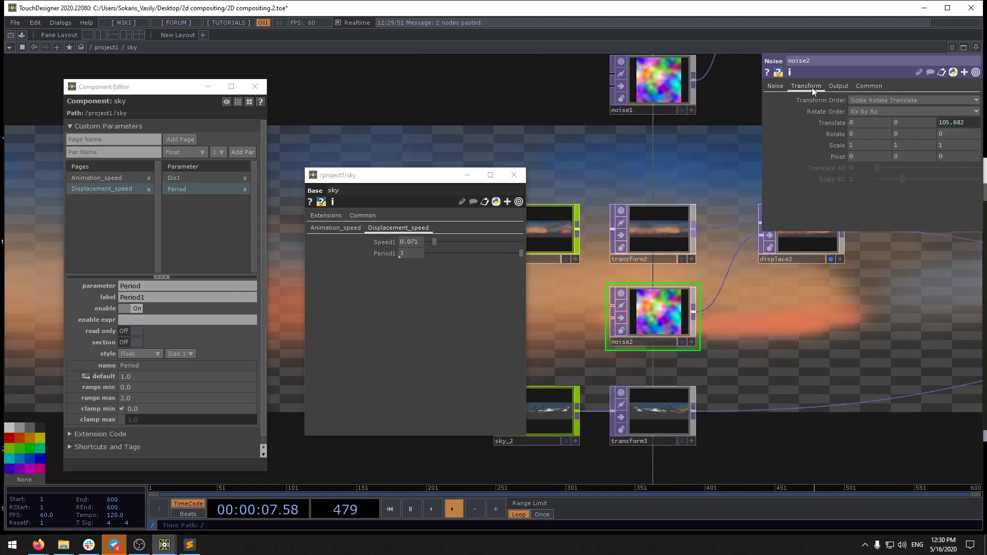
left_click(833, 122)
left_click_drag(229, 231, 215, 221)
left_click(233, 225)
left_click(161, 297)
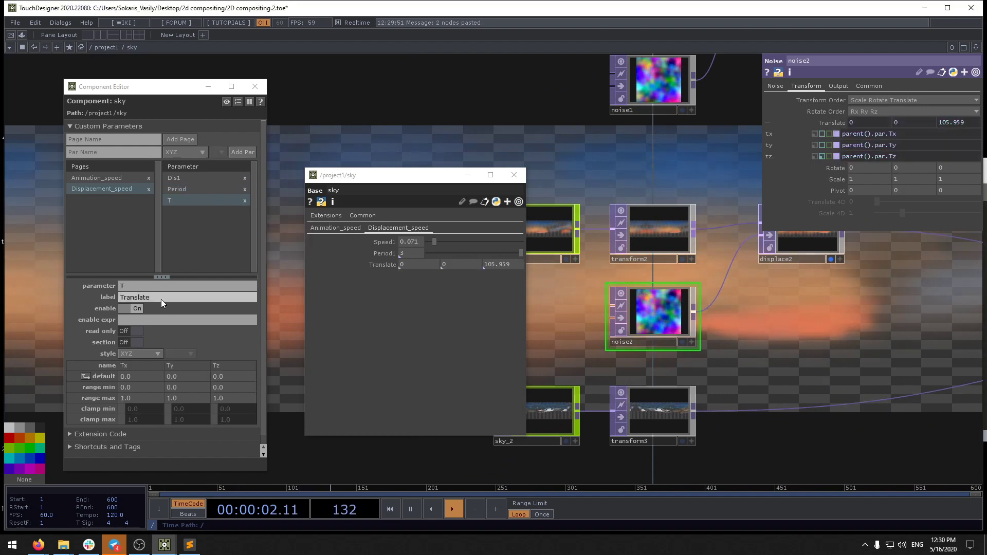
type("Dis2")
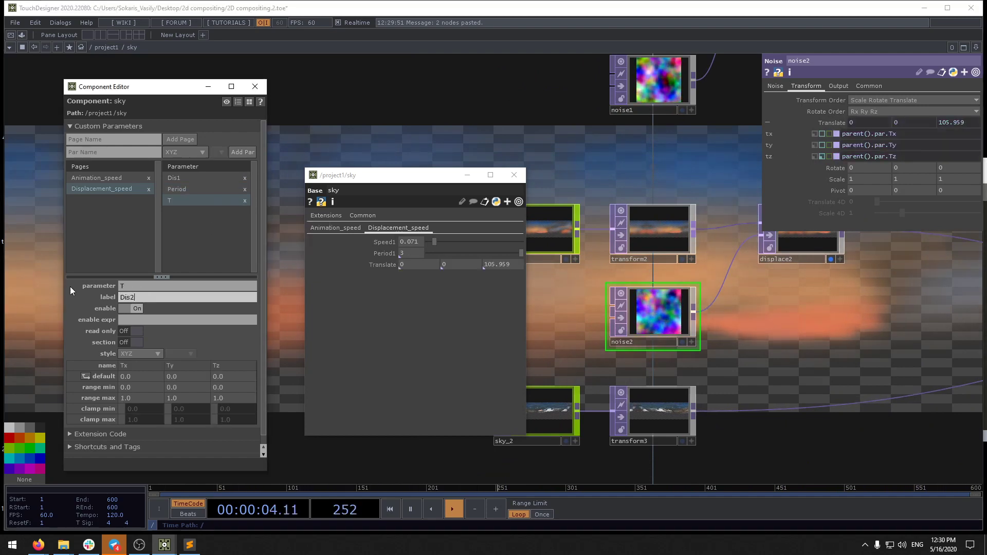
key("Return")
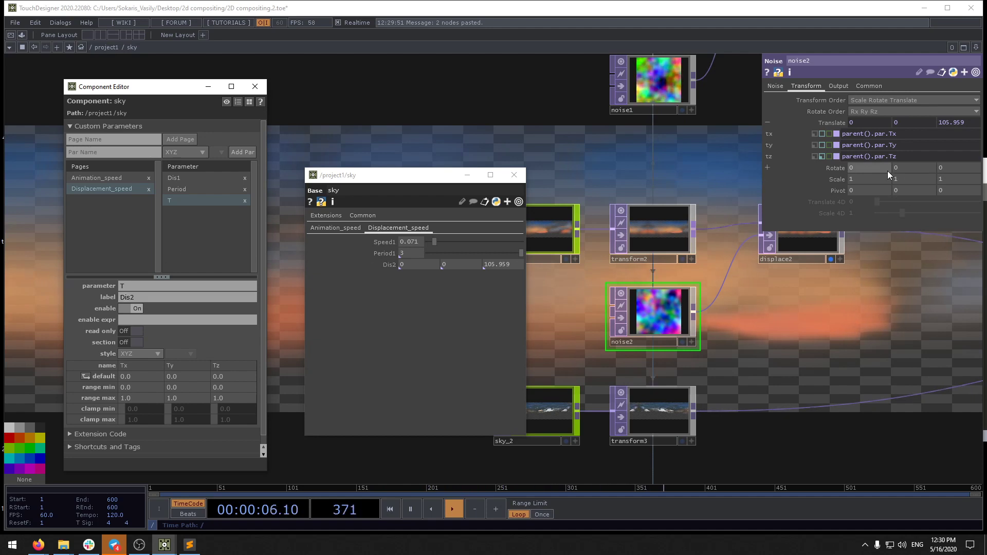
left_click(152, 353)
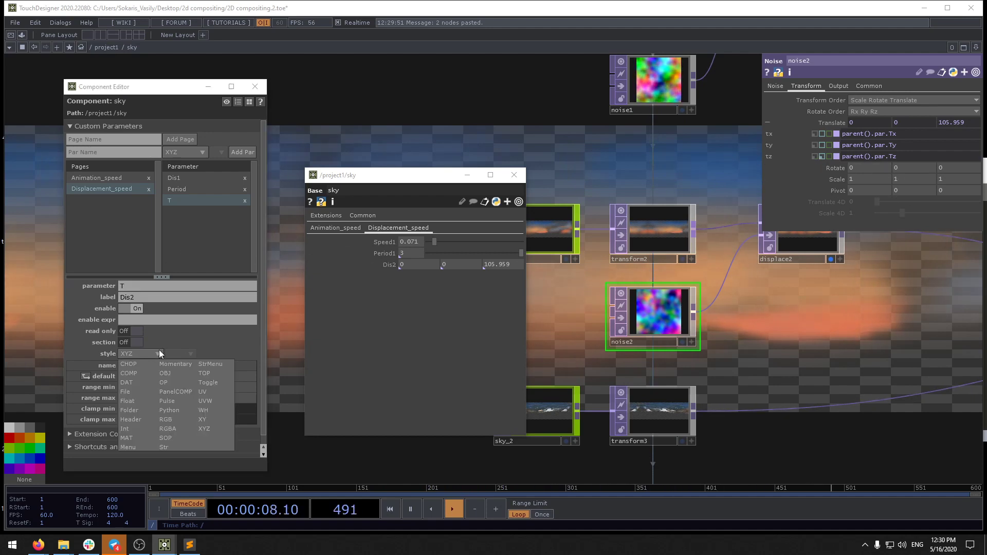
left_click(132, 403)
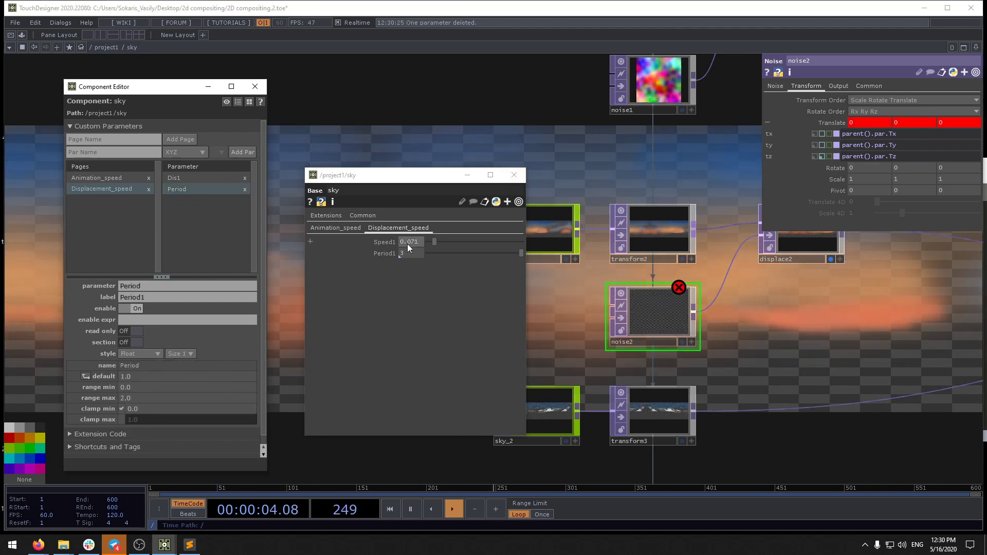
Step: Return noise2's X, Y and Z translate from bound references to constant values and collapse the Translate parameter
left_click(815, 134)
left_click(815, 146)
left_click(815, 156)
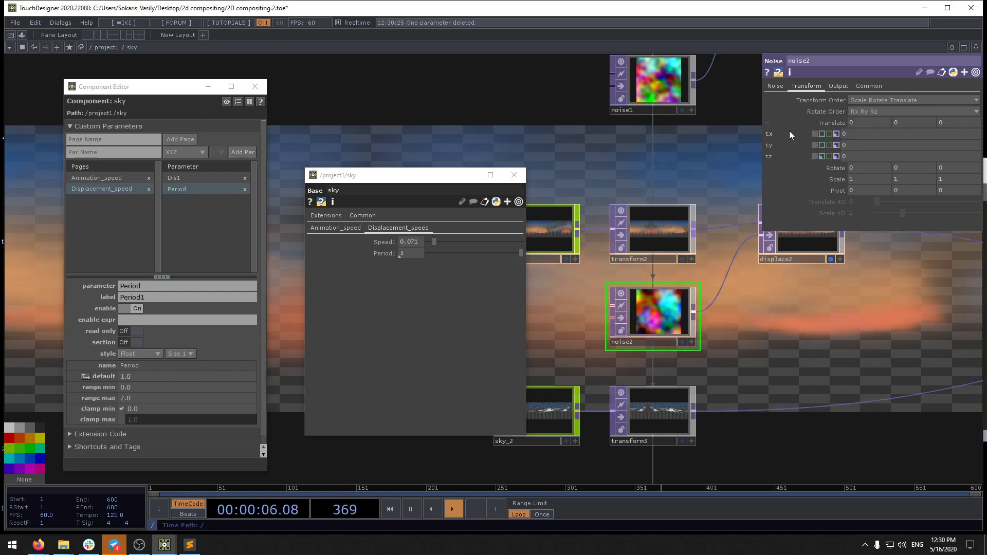
left_click(767, 122)
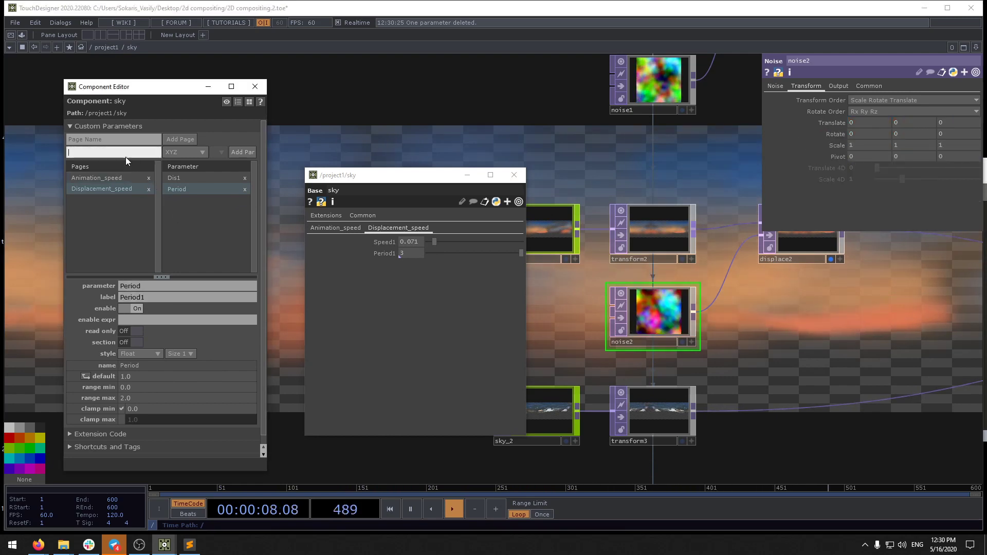
Step: Add a single-value Float custom parameter named Dis2 to the Displacement_speed page
left_click(197, 153)
left_click(199, 208)
left_click(94, 152)
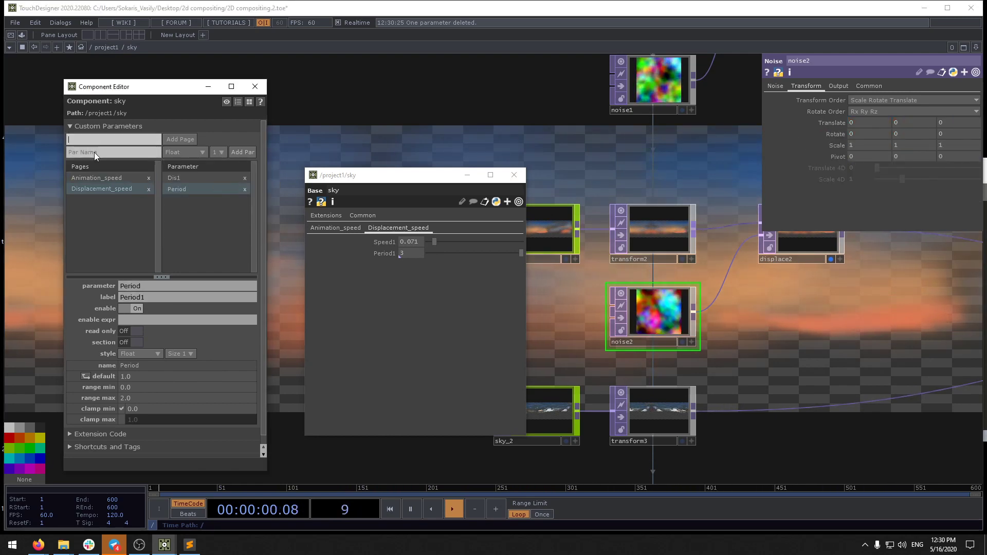
type("Dis2")
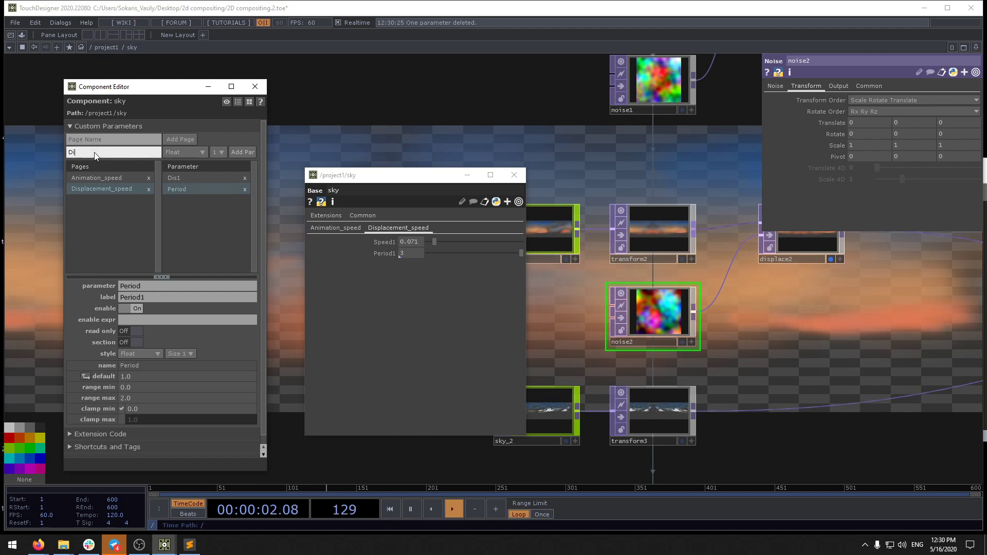
left_click(245, 155)
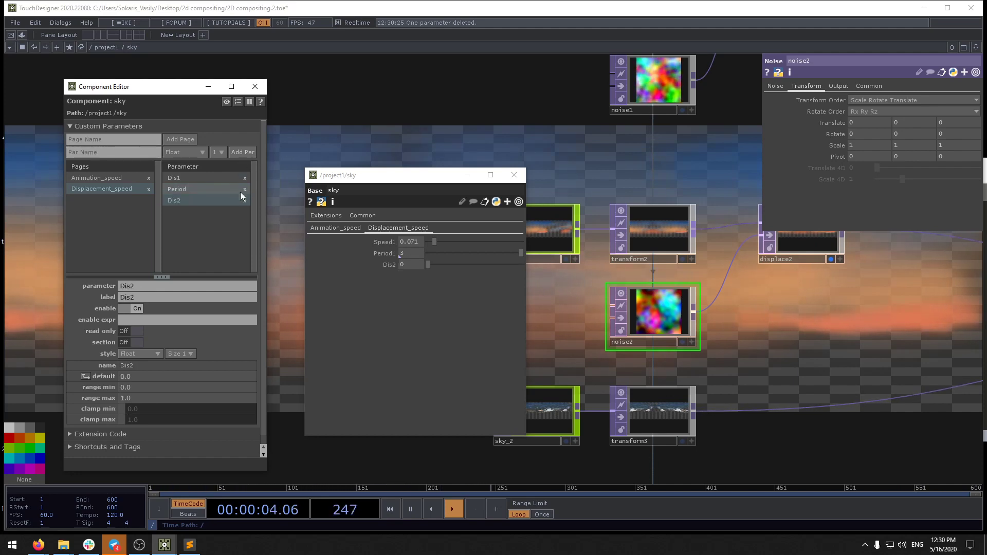
Step: Reference Dis2 in noise2's Z translate, multiply it by absTime.seconds, and set Dis2 to 0.099
left_click_drag(962, 119, 955, 123)
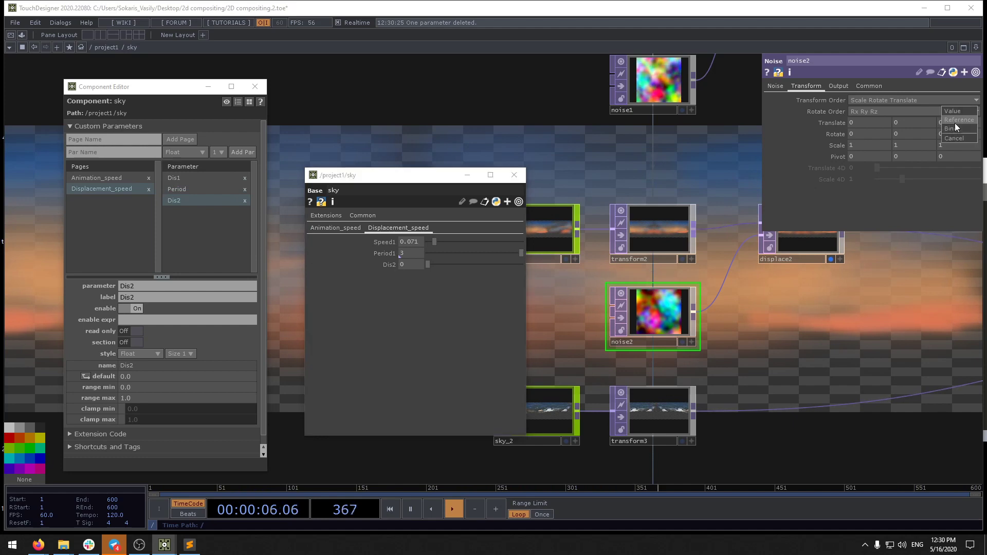
left_click(845, 125)
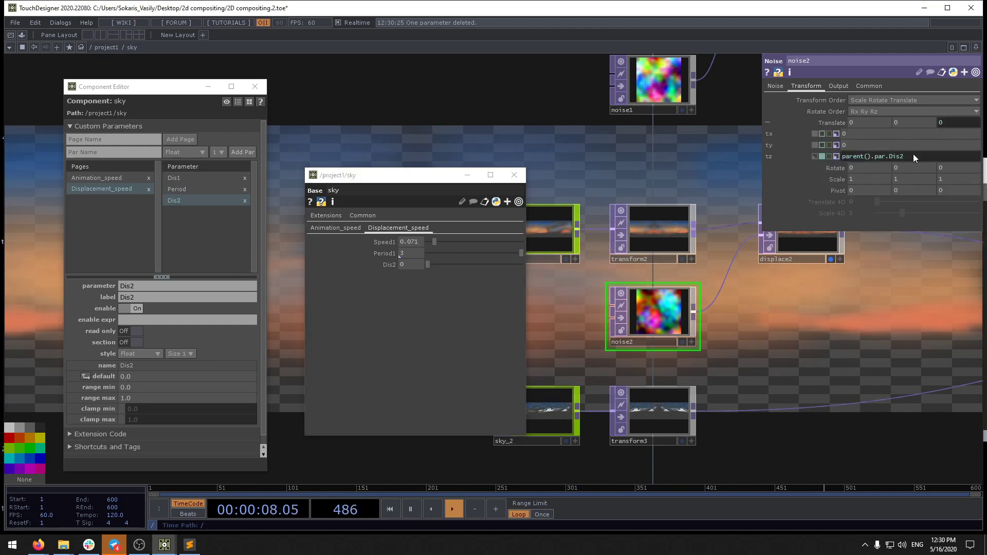
type("* absTime.seconds")
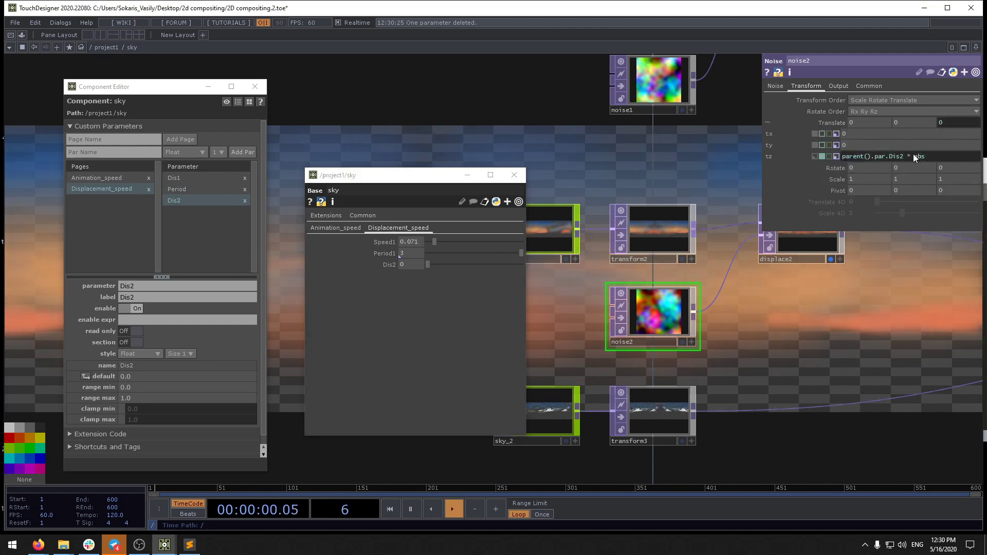
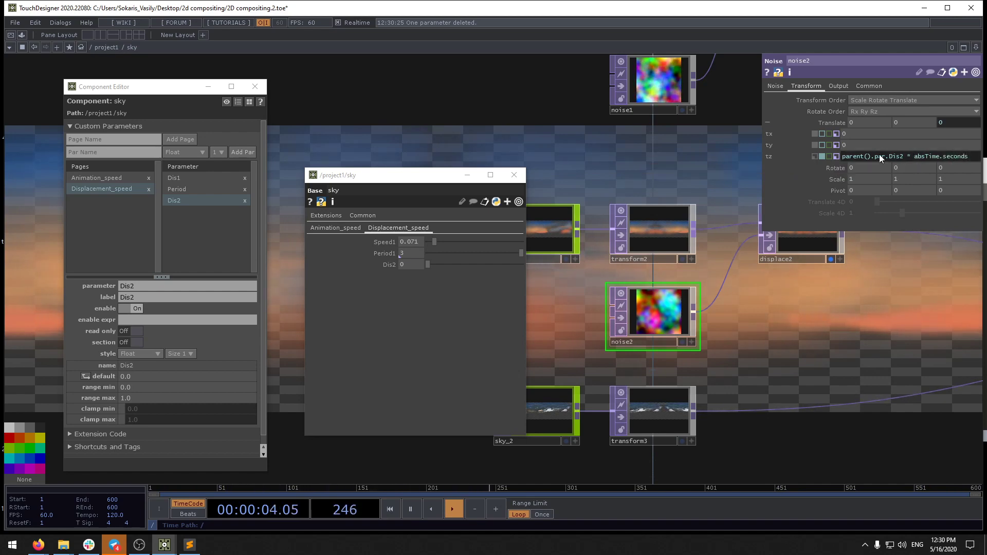
left_click_drag(427, 265, 437, 264)
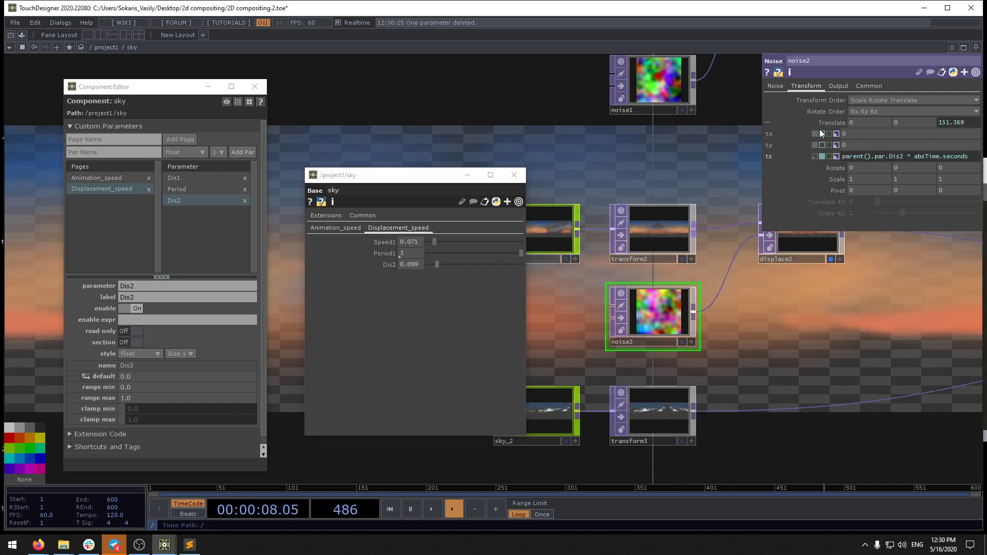
Step: Try adding noise2's Period to the Displacement_speed page with Bind New Par as Reference, label it Period2, and vary its value
left_click(776, 85)
left_click_drag(837, 124, 228, 230)
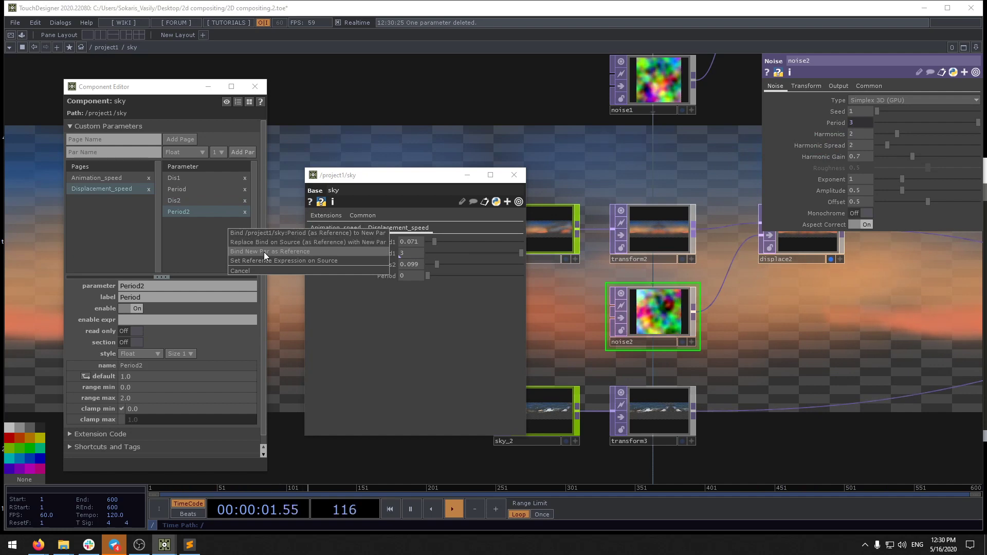
left_click(263, 252)
left_click(146, 298)
type("2")
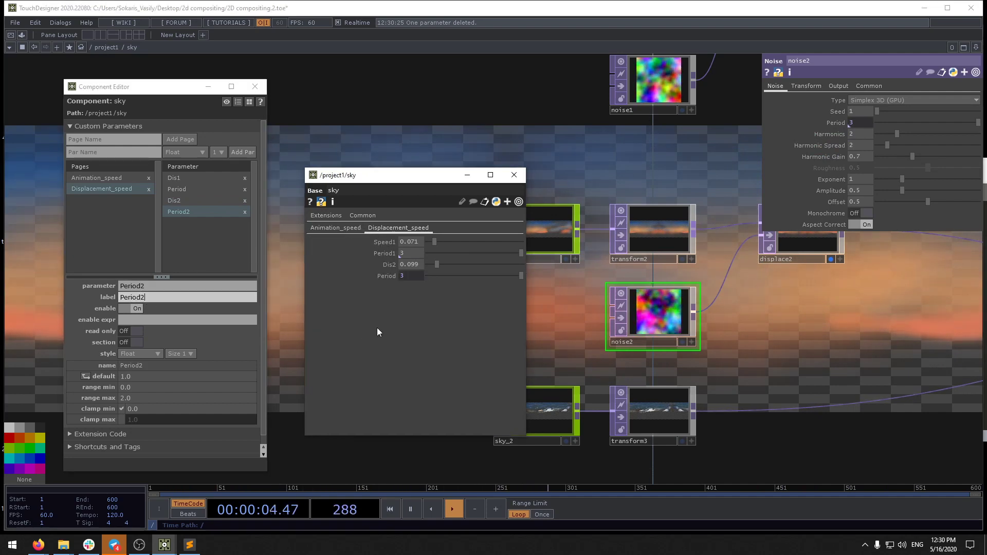
key("Return")
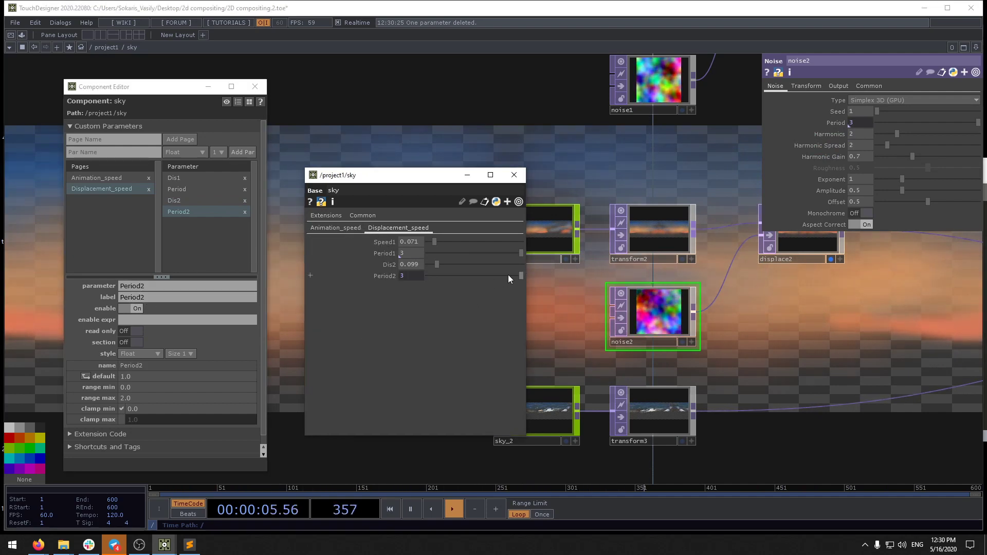
left_click_drag(518, 276, 512, 252)
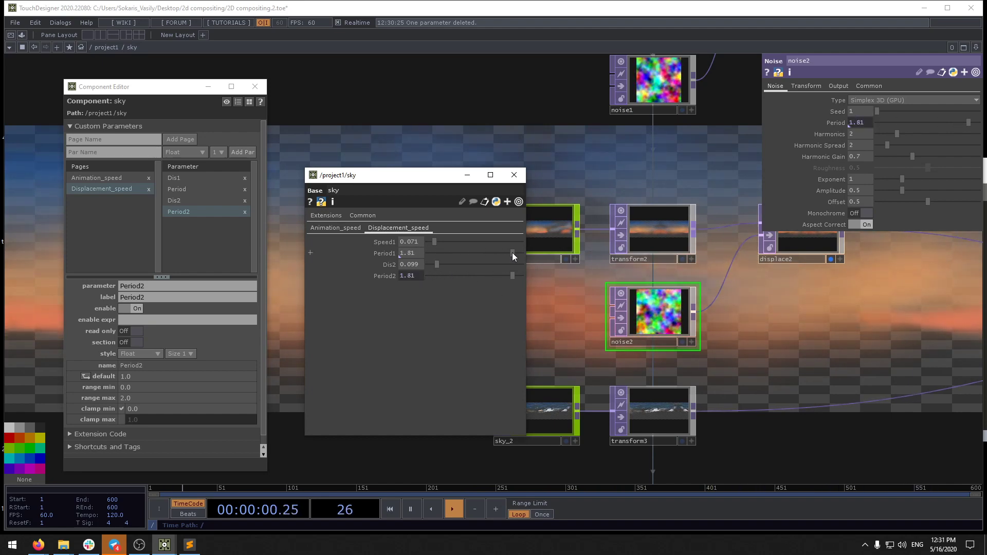
Step: Delete the Period2 custom parameter and return noise2's Period to a constant value
left_click(245, 211)
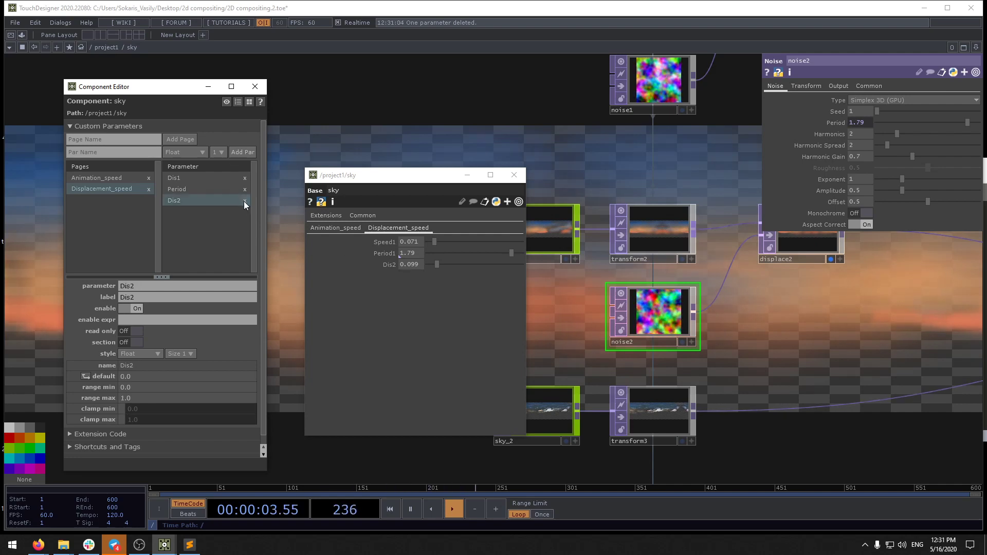
left_click(768, 123)
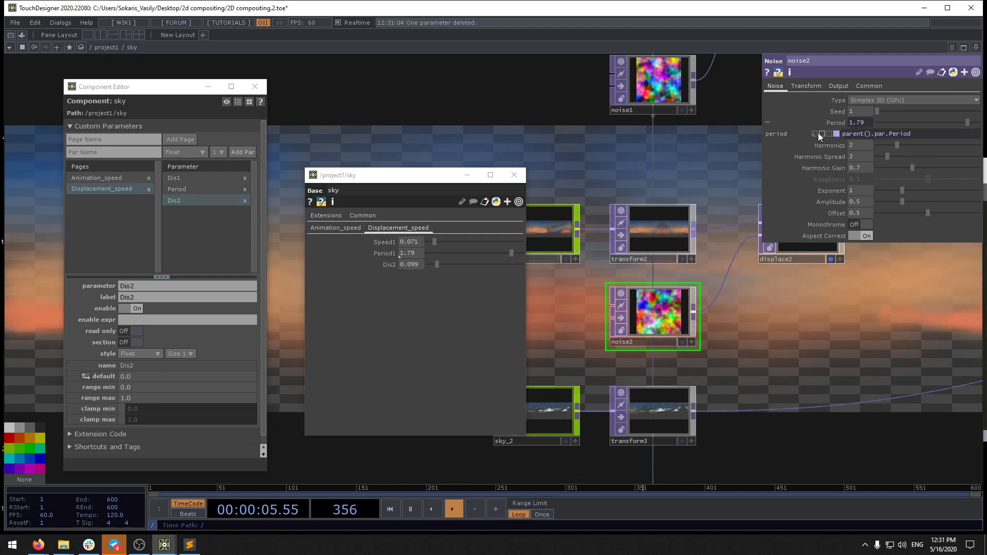
left_click(815, 133)
left_click(768, 123)
Step: Expose noise2's Period as a new bound custom parameter on the Displacement_speed page and set it to 1.76
left_click_drag(835, 123, 222, 235)
left_click(279, 236)
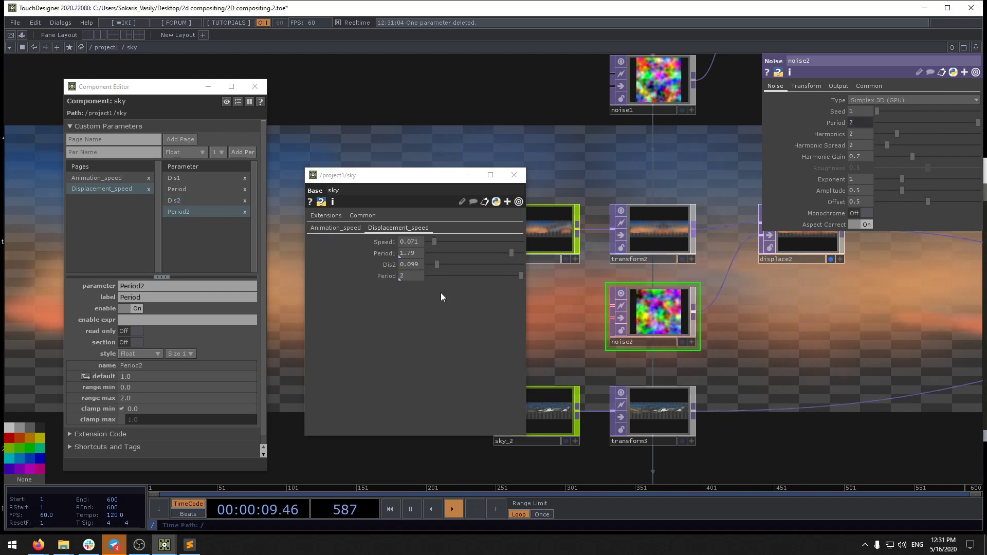
mouse_move(517, 276)
left_mouse_down()
mouse_move(443, 277)
mouse_move(509, 276)
left_mouse_up()
left_click_drag(401, 174, 361, 114)
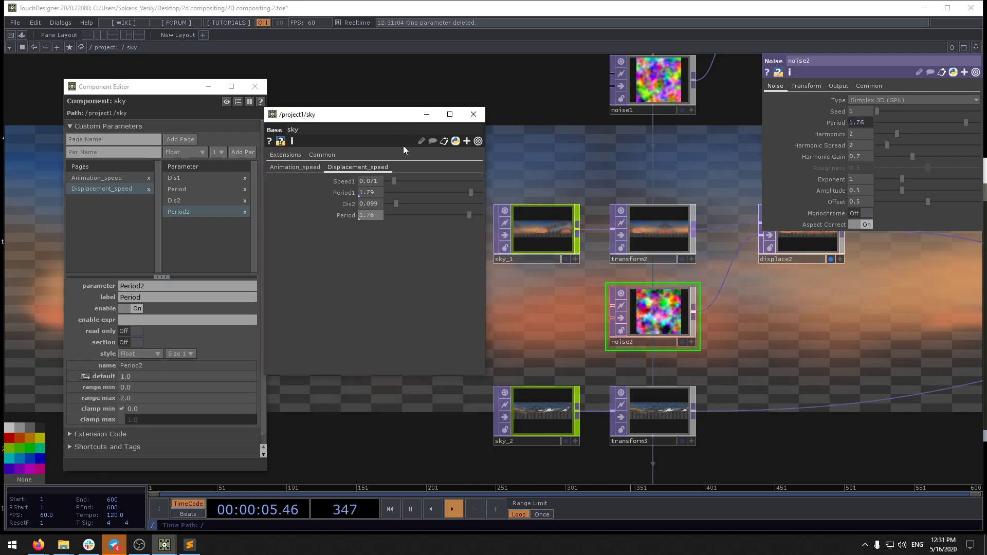
Step: Examine the remaining sky layers and their transforms for where displacement is still needed
scroll(729, 332, "down", 4)
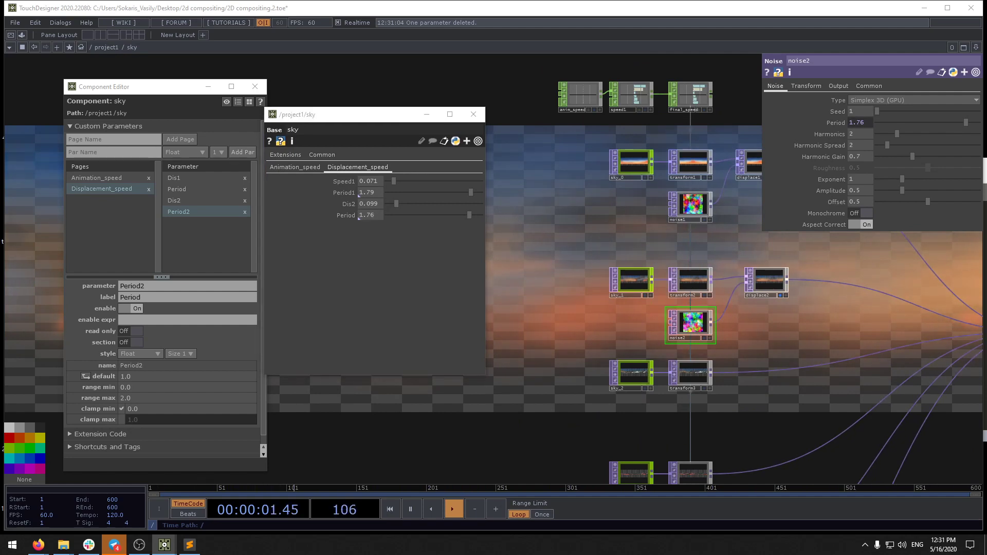
left_click_drag(717, 302, 610, 205)
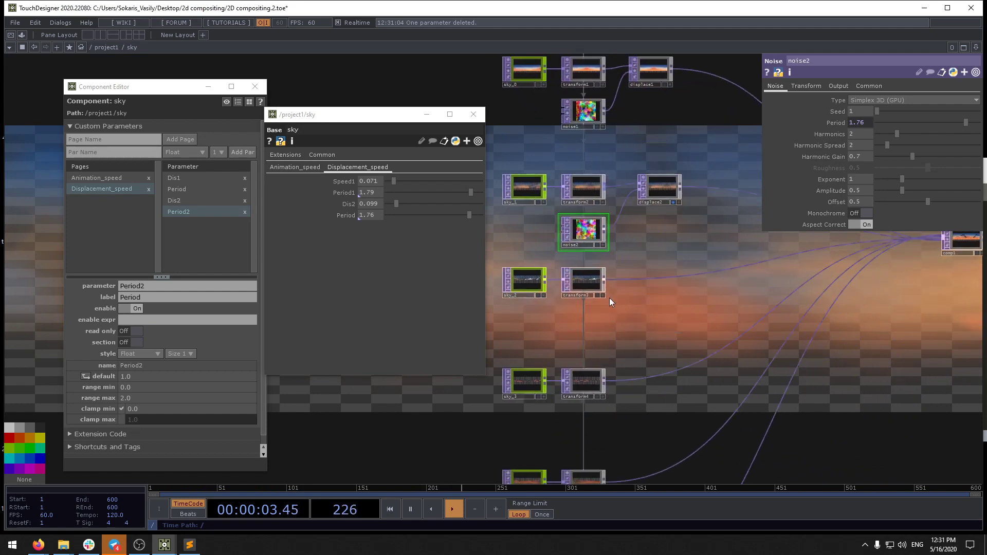
scroll(570, 291, "up", 10)
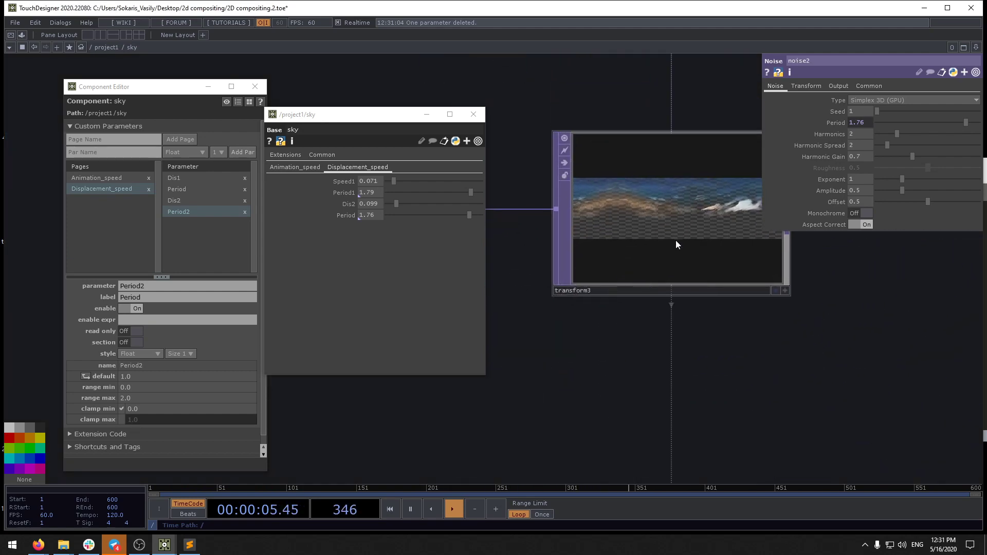
scroll(688, 186, "down", 5)
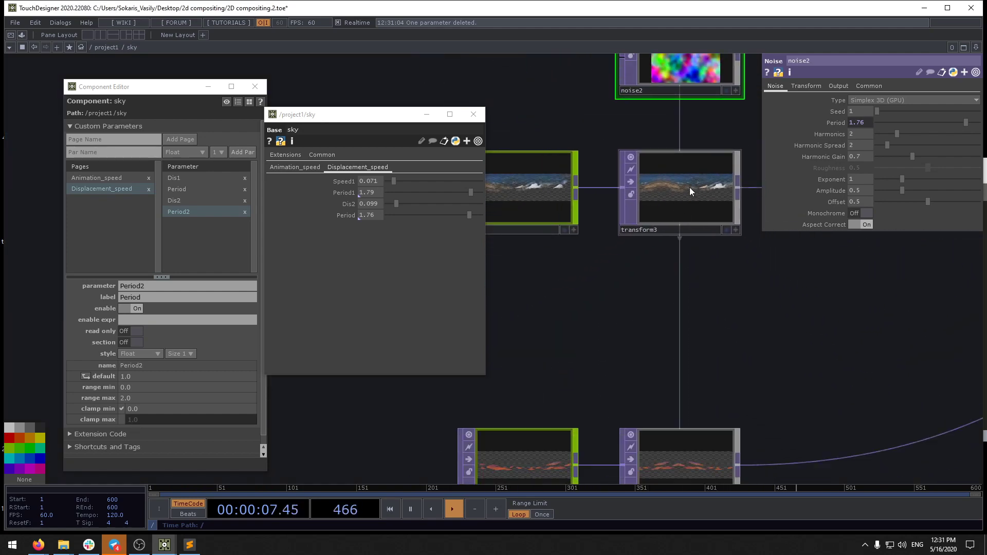
left_click_drag(780, 380, 674, 50)
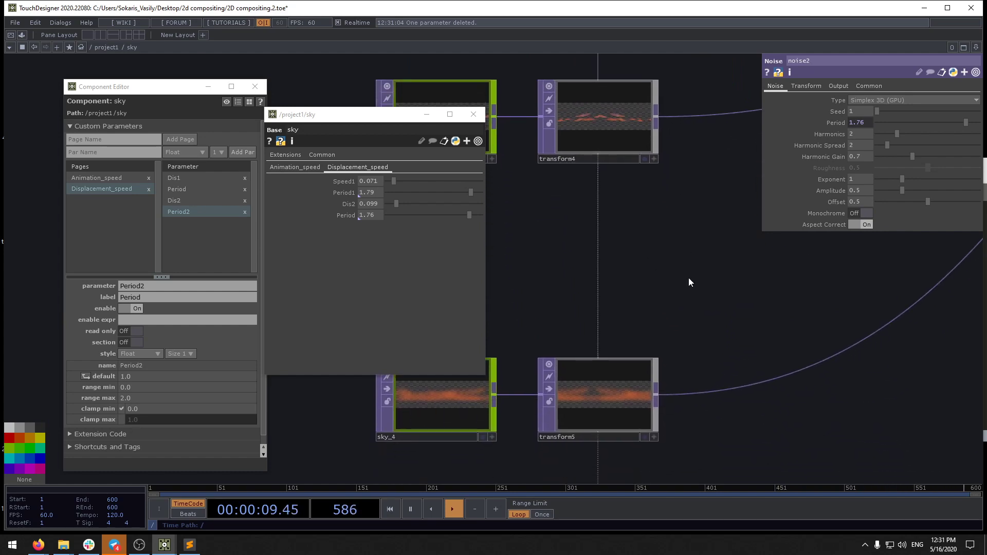
scroll(688, 278, "down", 4)
scroll(643, 336, "up", 5)
scroll(650, 342, "down", 8)
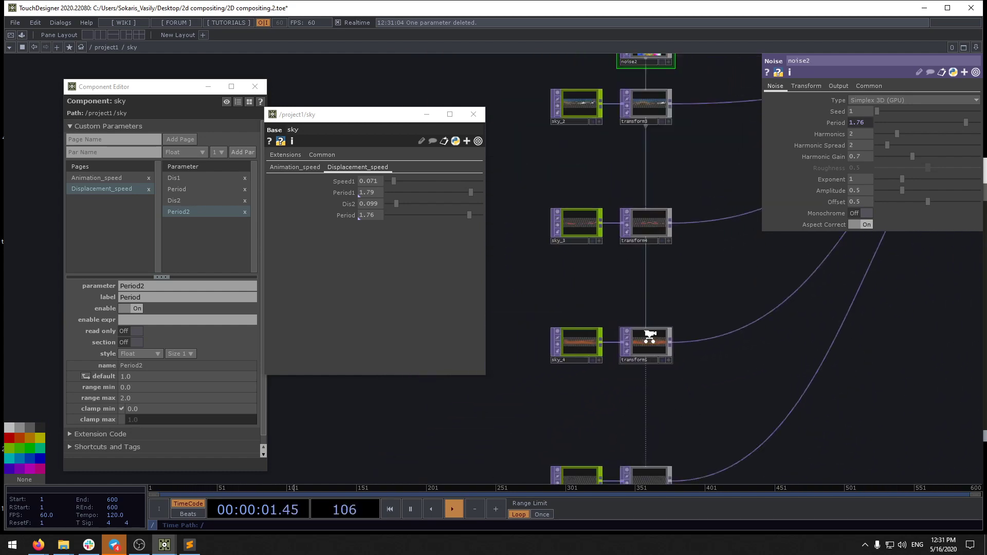
scroll(639, 311, "up", 5)
scroll(600, 346, "down", 3)
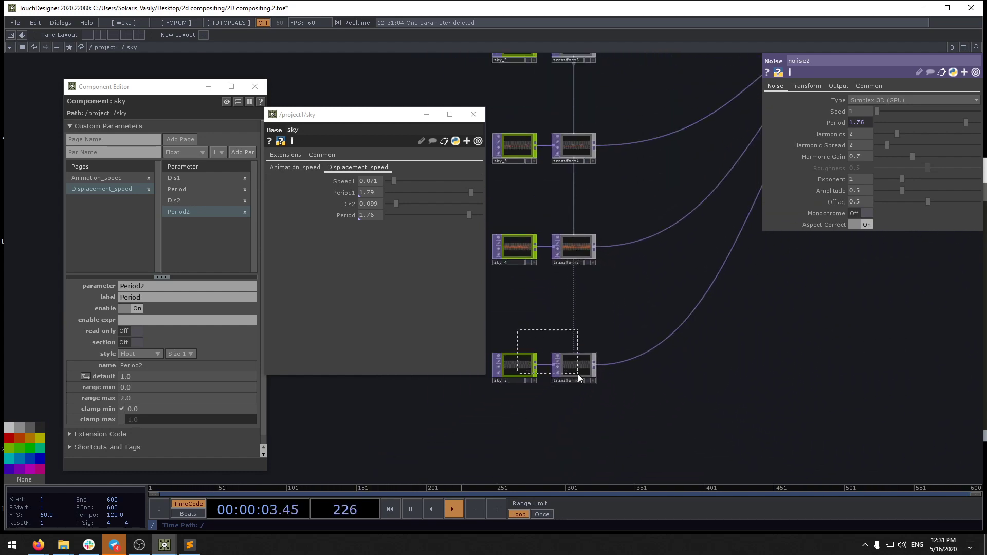
Step: Try sky_5 and transform6 closer beneath the sky_4 row, and return them to their original spacing
left_click_drag(578, 374, 582, 374)
left_click_drag(577, 373, 575, 316)
left_click_drag(520, 277, 590, 334)
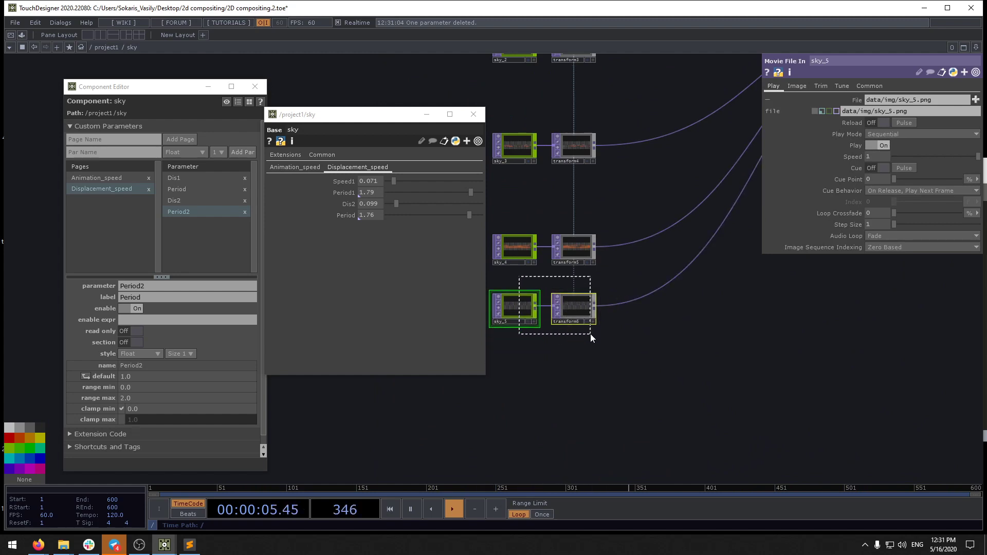
right_click_drag(590, 334, 591, 335)
left_click_drag(564, 303, 565, 360)
left_click(578, 343)
Step: Duplicate displace2 and insert the copy after transform5 in the sky_4 chain
scroll(581, 237, "up", 5)
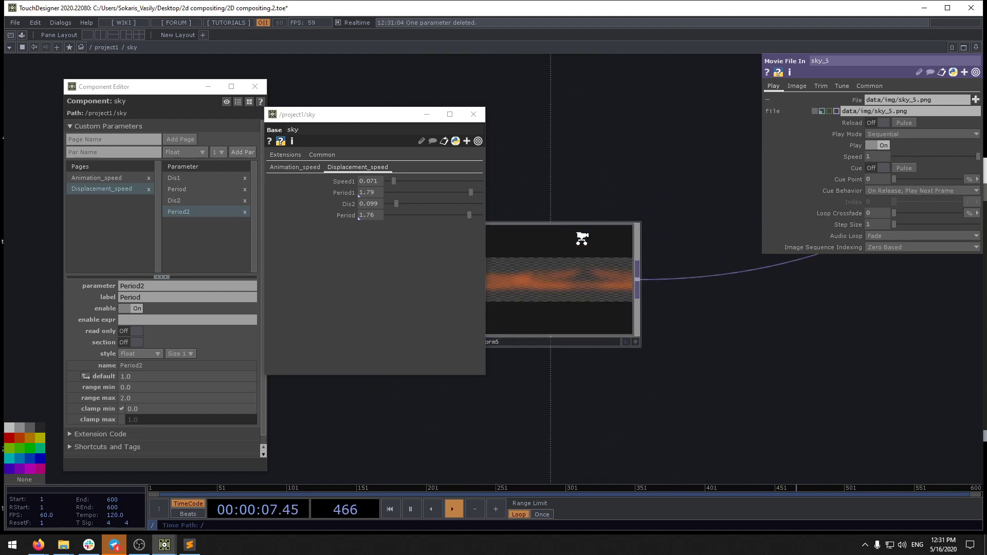
scroll(580, 238, "up", 2)
scroll(580, 238, "down", 10)
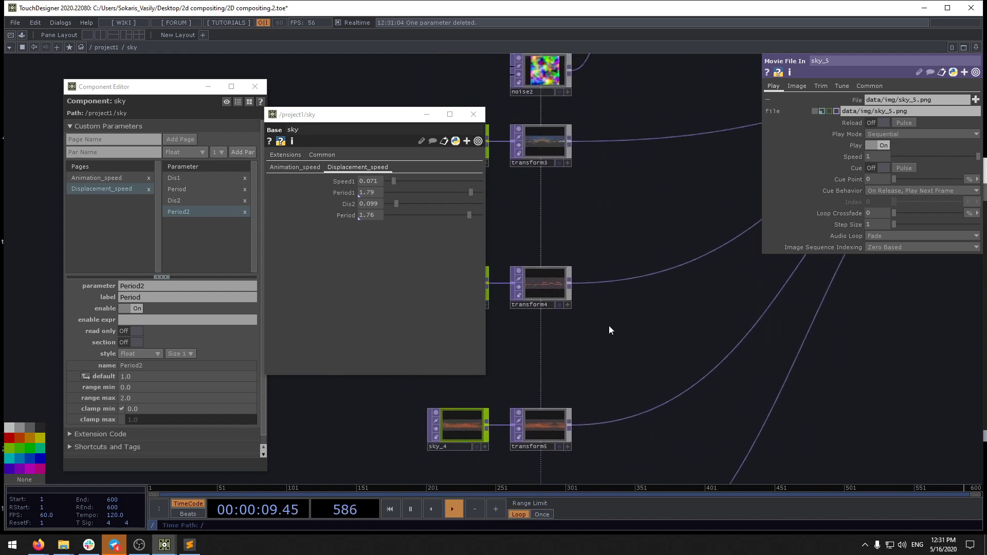
scroll(612, 247, "down", 4)
left_click(632, 121)
key("ctrl+c")
key("ctrl+v")
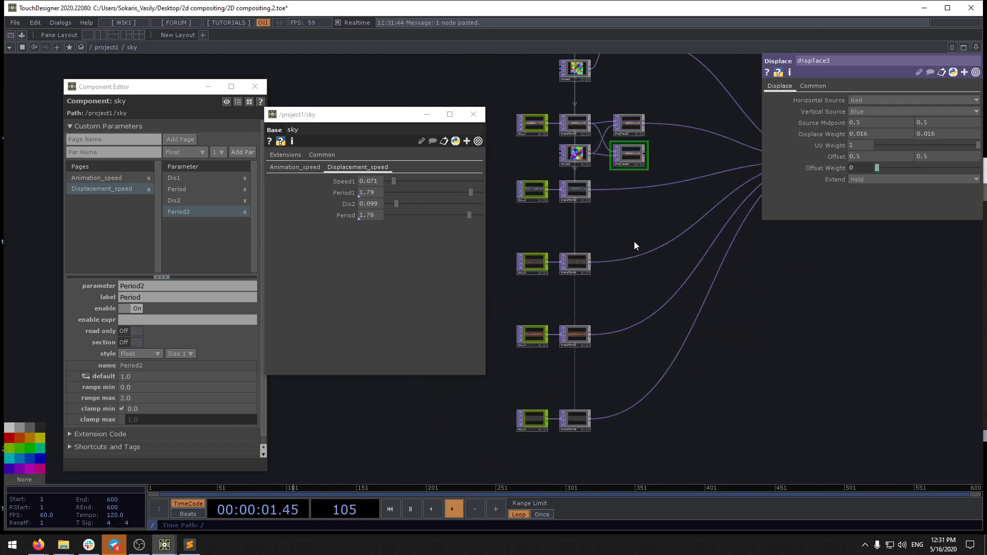
left_click_drag(627, 159, 616, 333)
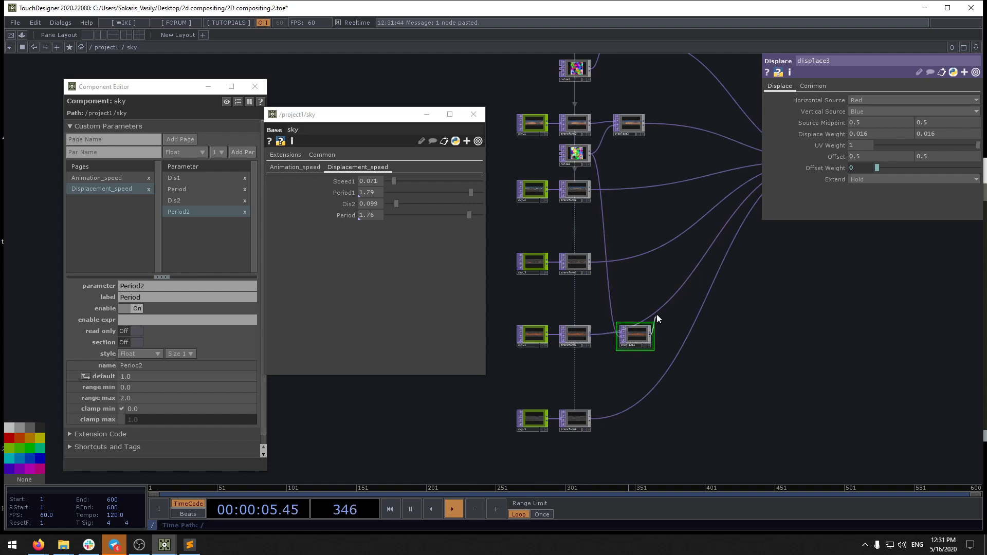
Step: Duplicate noise2 and place the copy directly beneath transform3 in the sky_2 row
left_click(574, 153)
scroll(635, 342, "up", 5)
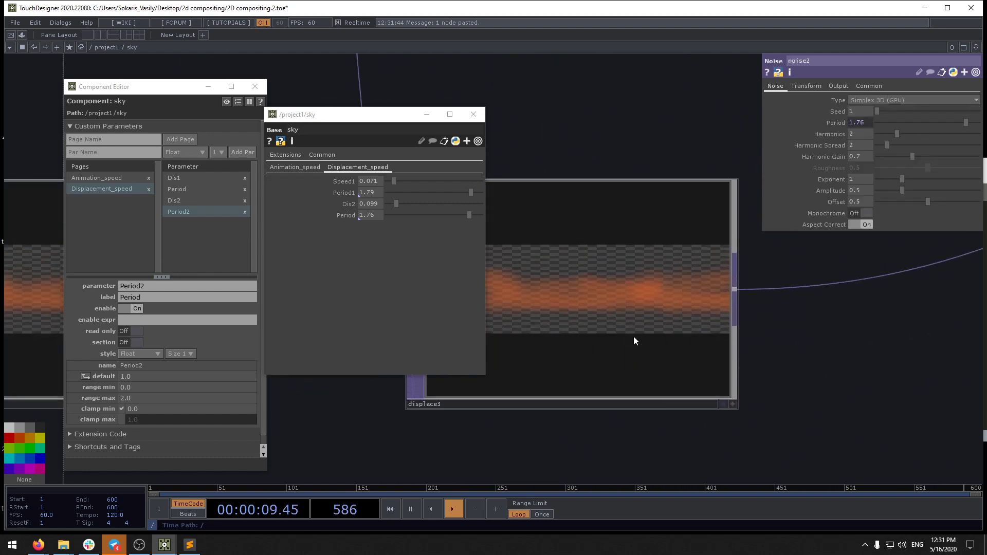
scroll(633, 336, "down", 5)
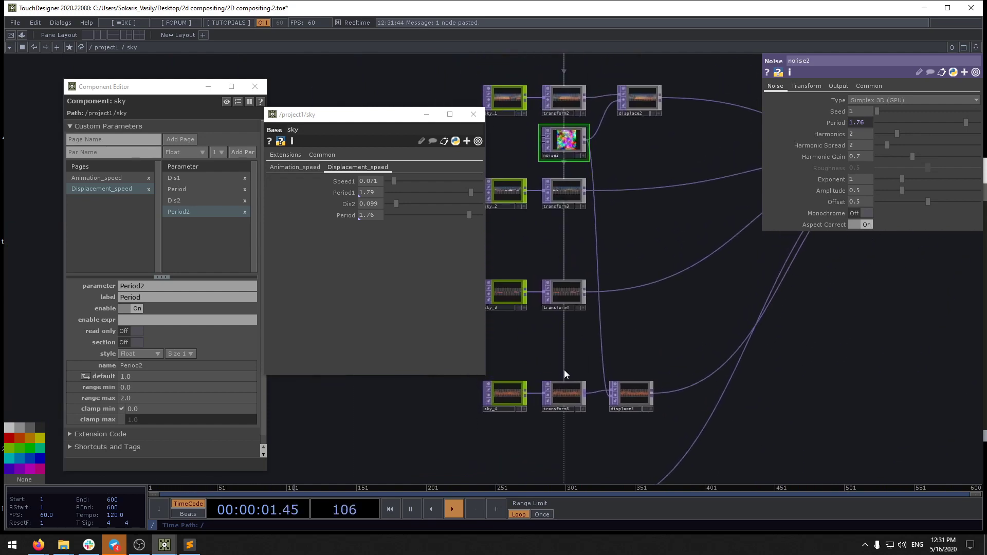
scroll(580, 287, "up", 5)
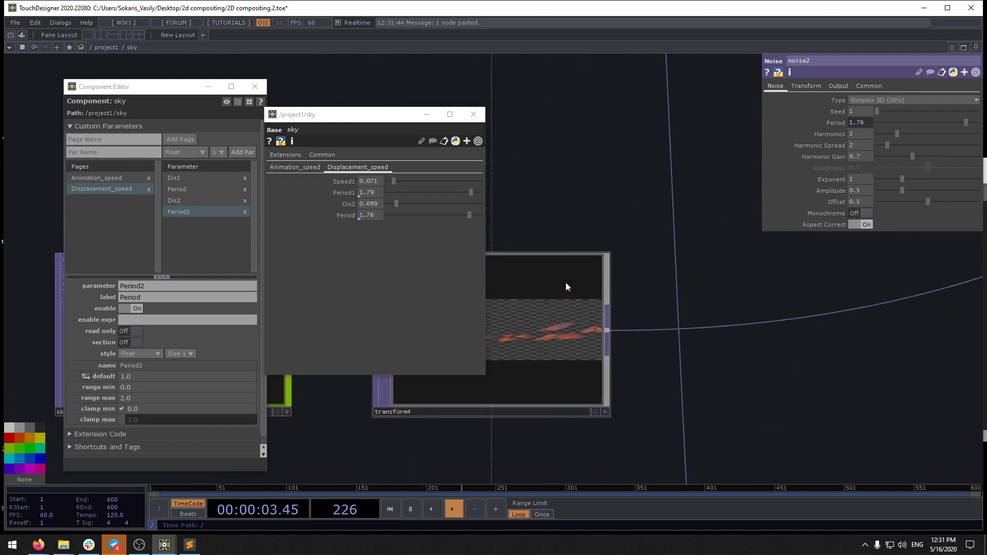
scroll(556, 206, "down", 3)
left_click_drag(550, 154, 639, 349)
scroll(634, 212, "down", 1)
left_click_drag(733, 319, 714, 373)
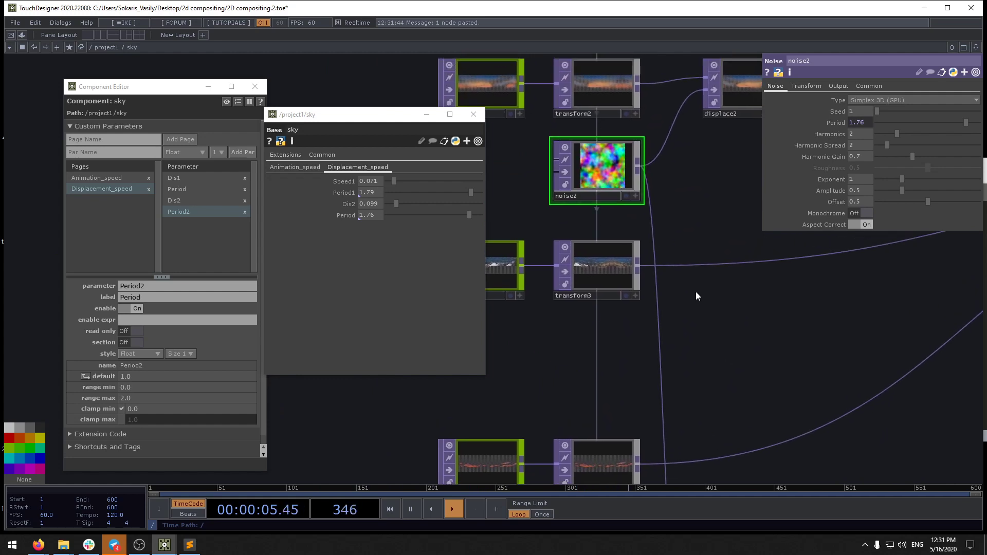
left_click_drag(695, 291, 671, 286)
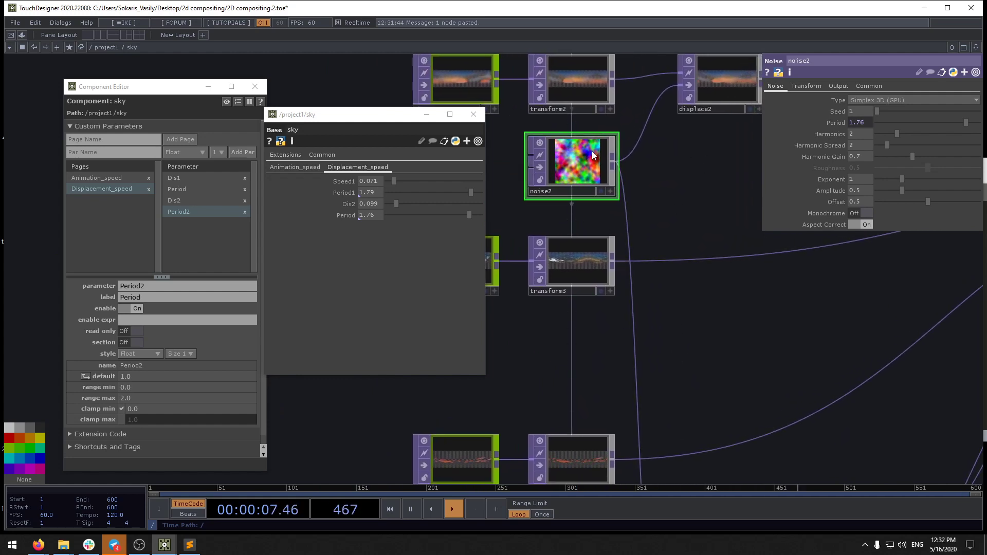
key("ctrl+c")
key("ctrl+v")
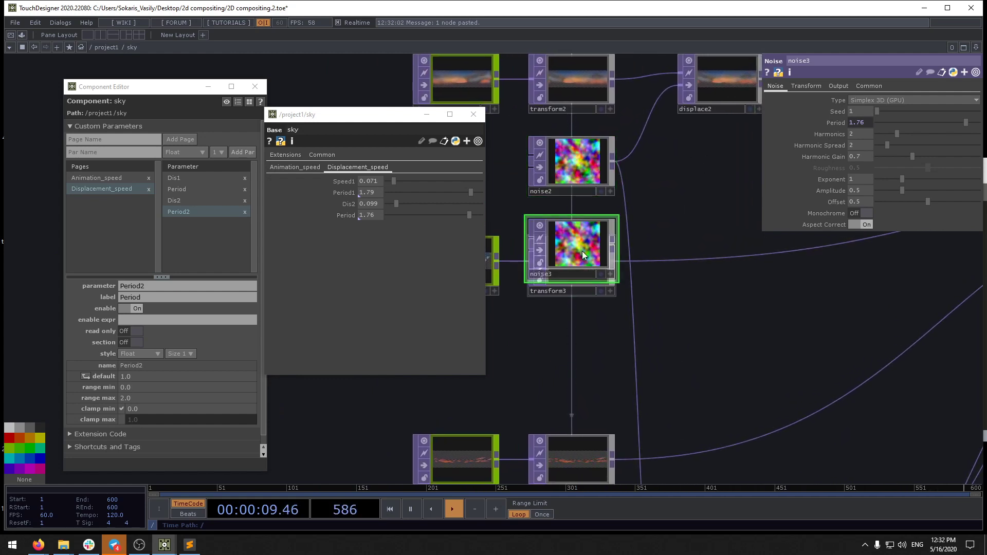
left_click(561, 352)
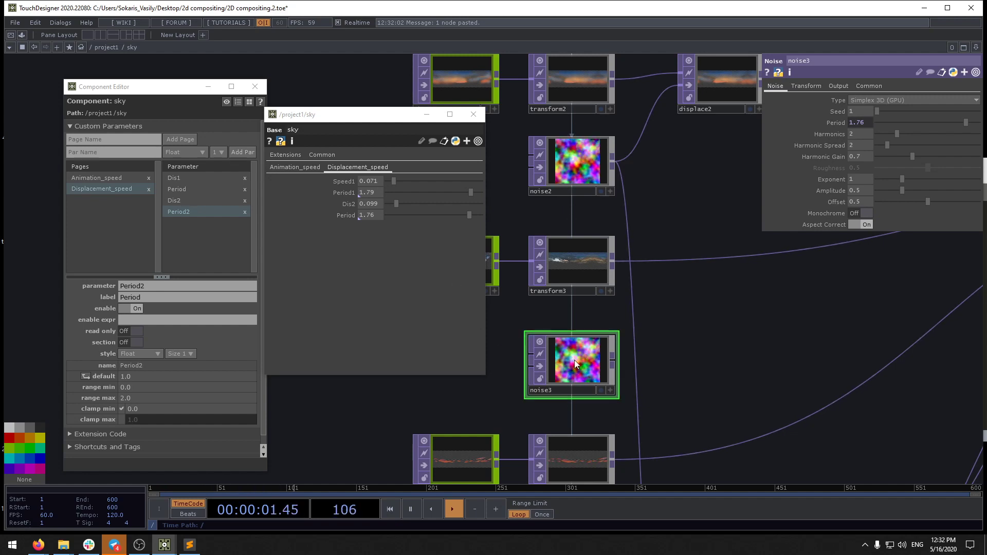
Step: Add a float custom parameter named Dis3 to the sky component's Displacement_speed page
left_click(116, 153)
type("Dis3")
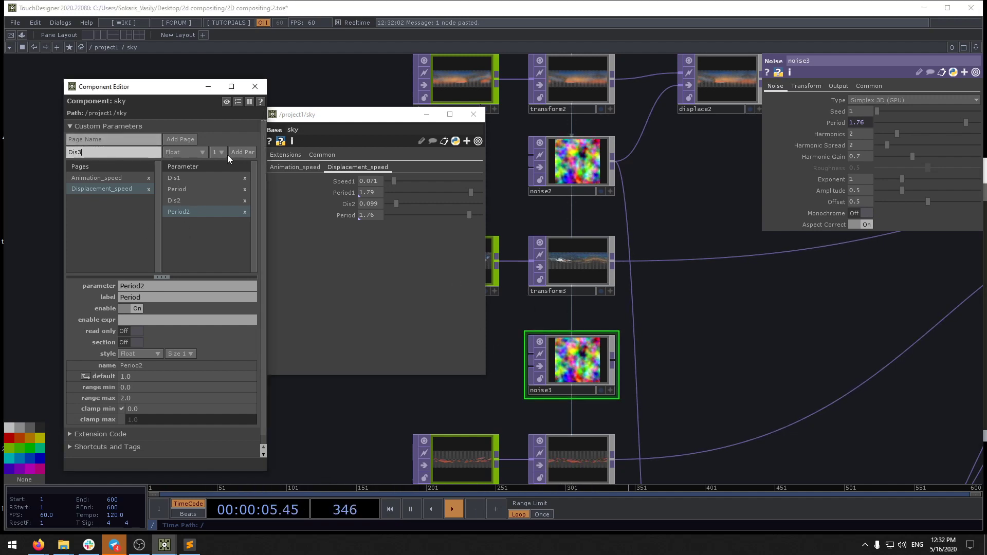
left_click(242, 152)
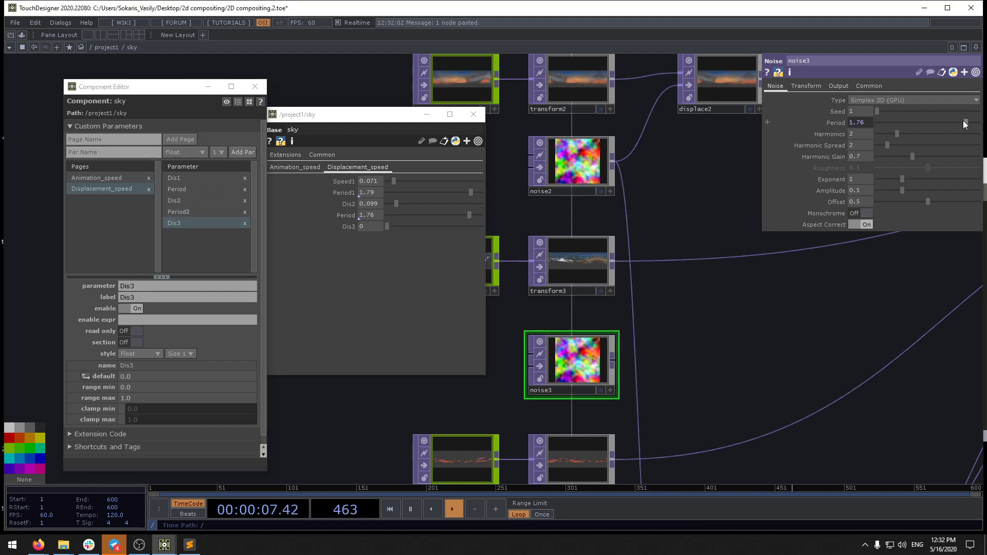
Step: Drive noise3's Z translate with parent().par.Dis3 * absTime.seconds and set Dis3 to 0.11
left_click(812, 84)
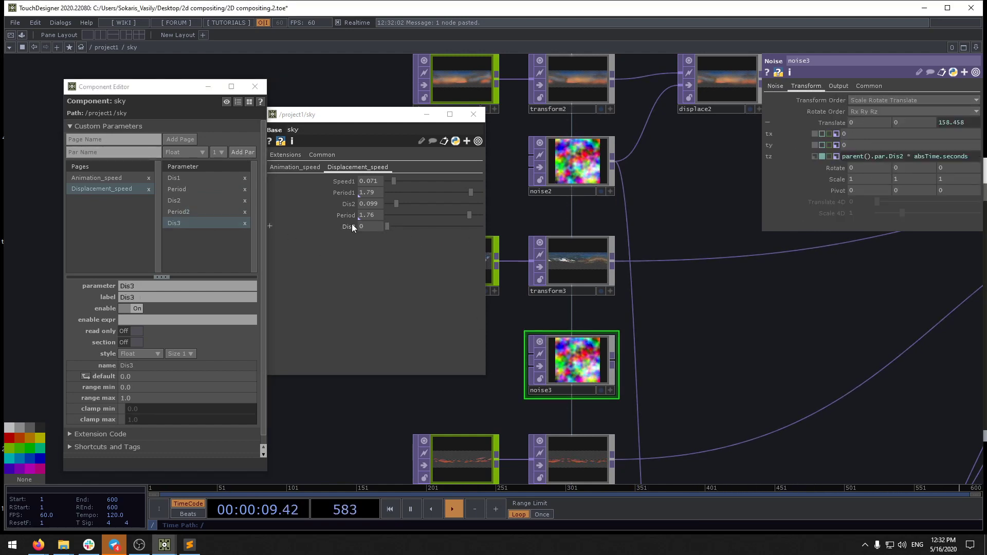
left_click_drag(349, 226, 962, 125)
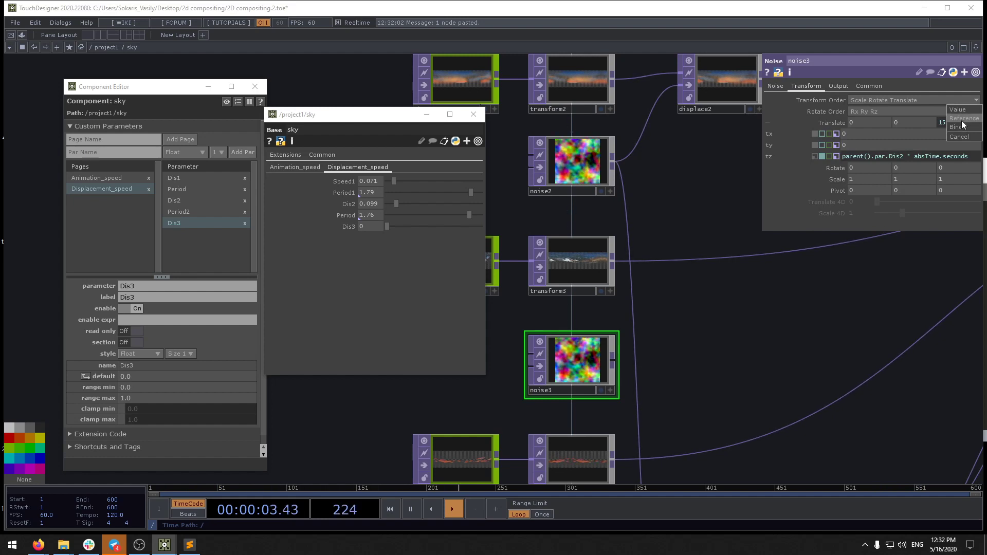
left_click(961, 120)
left_click(932, 154)
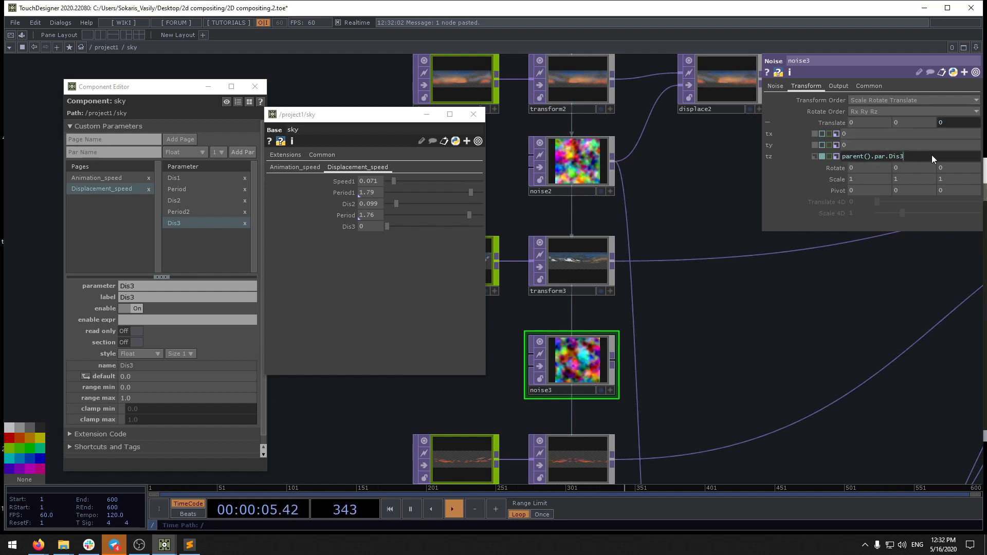
type("* absTime.second")
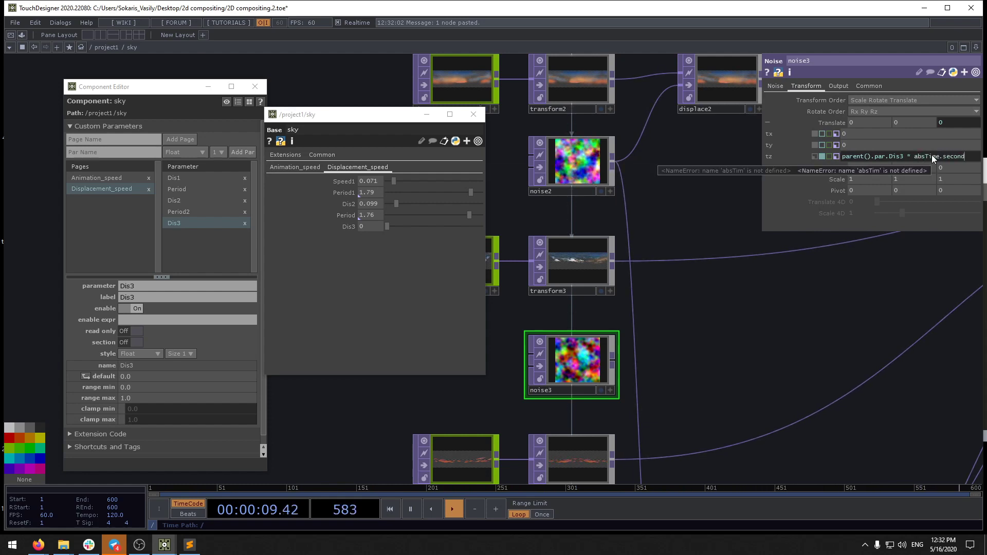
type("s")
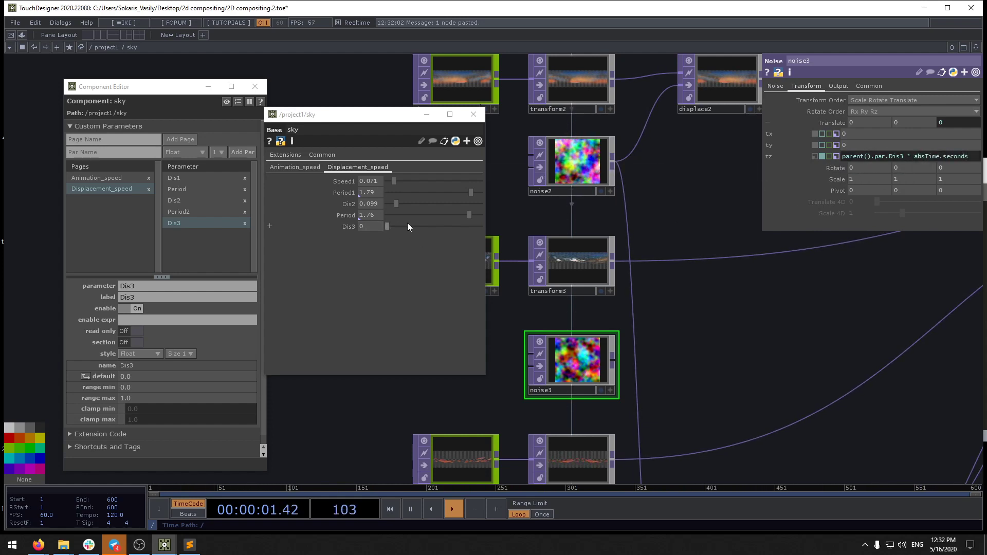
left_click_drag(414, 224, 399, 227)
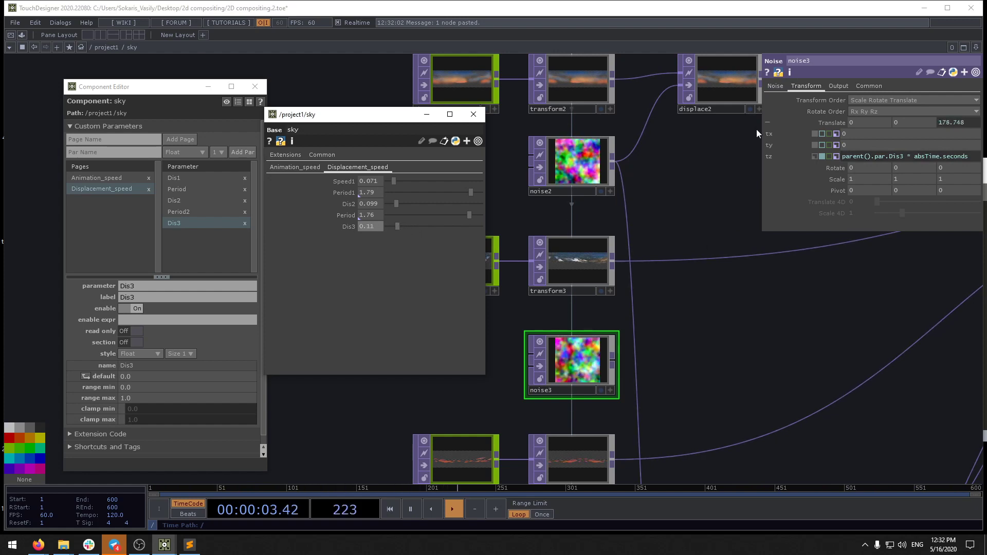
Step: Clear noise3's Period2 reference and bind its period to a new sky custom parameter Period3, labelled Period3
left_click(773, 84)
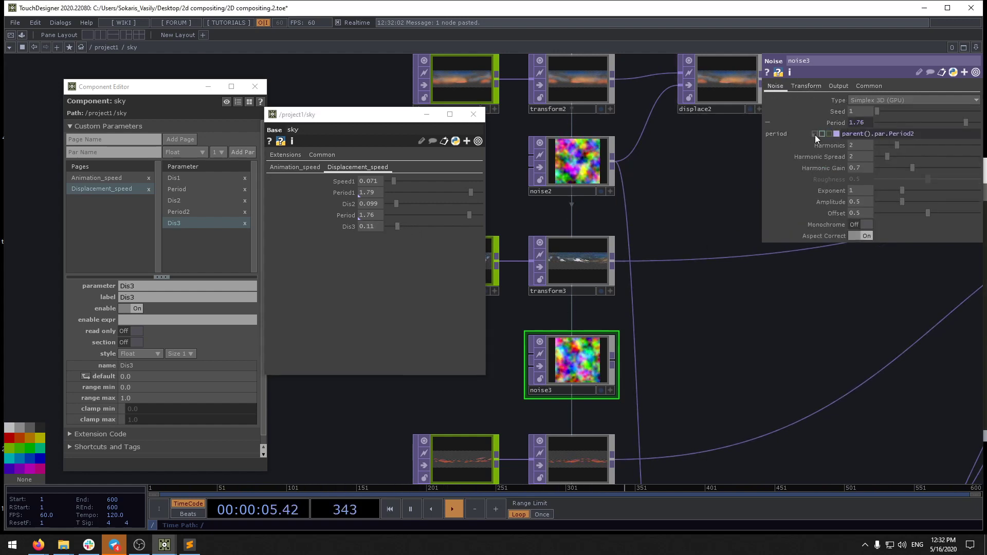
left_click(837, 124)
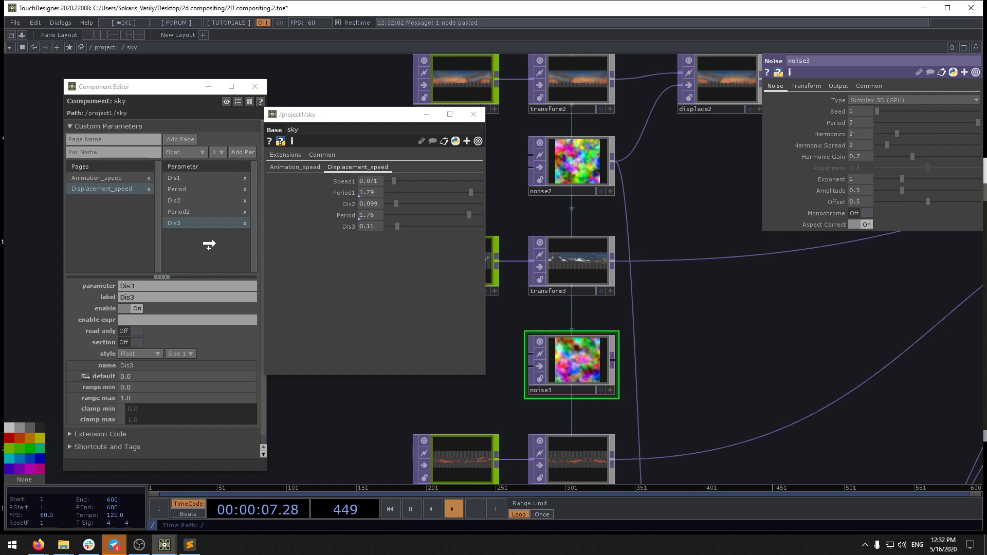
left_click_drag(209, 244, 214, 245)
left_click(236, 250)
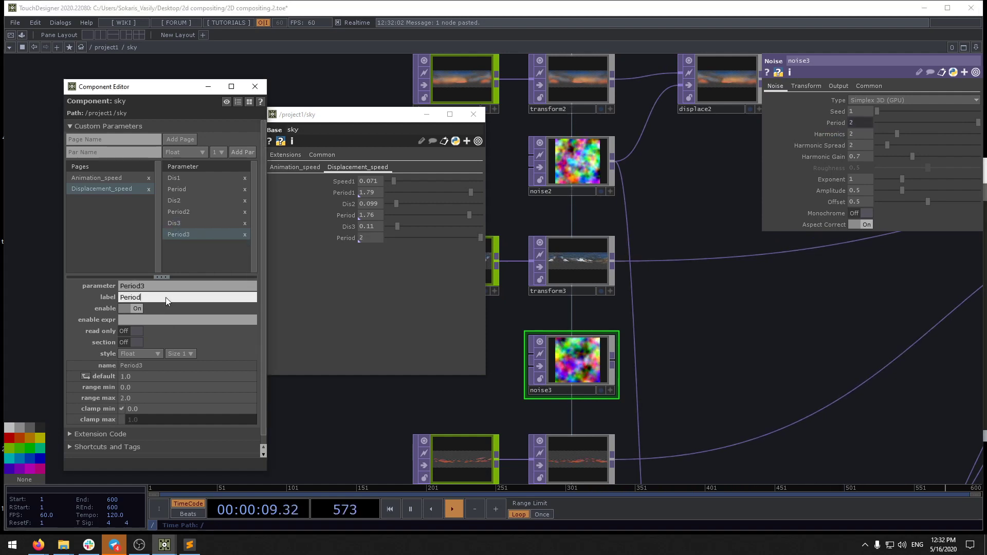
type("3")
key("Return")
left_click(363, 319)
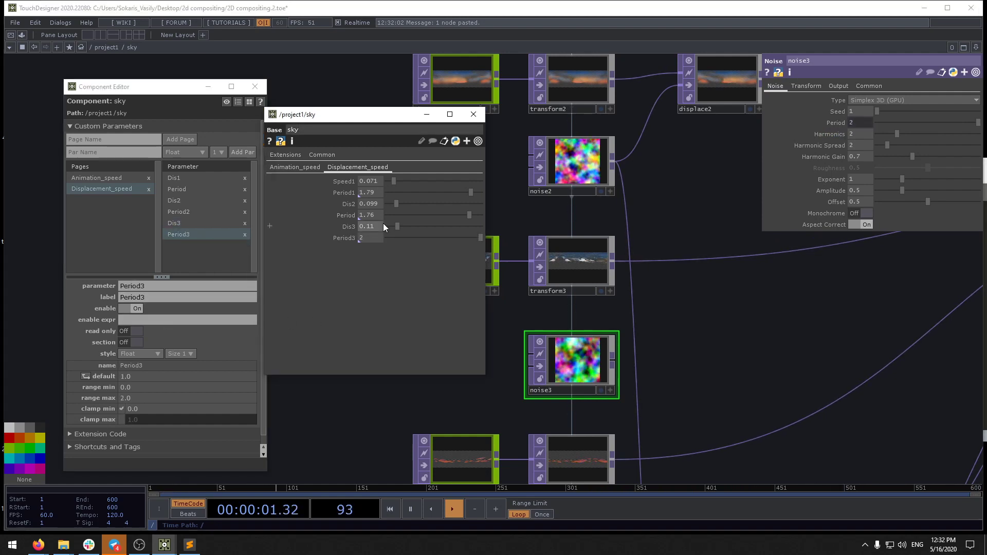
Step: Adjust Period3 to 0.98 while temporarily showing transform3 in the network background
left_click_drag(423, 238, 409, 239)
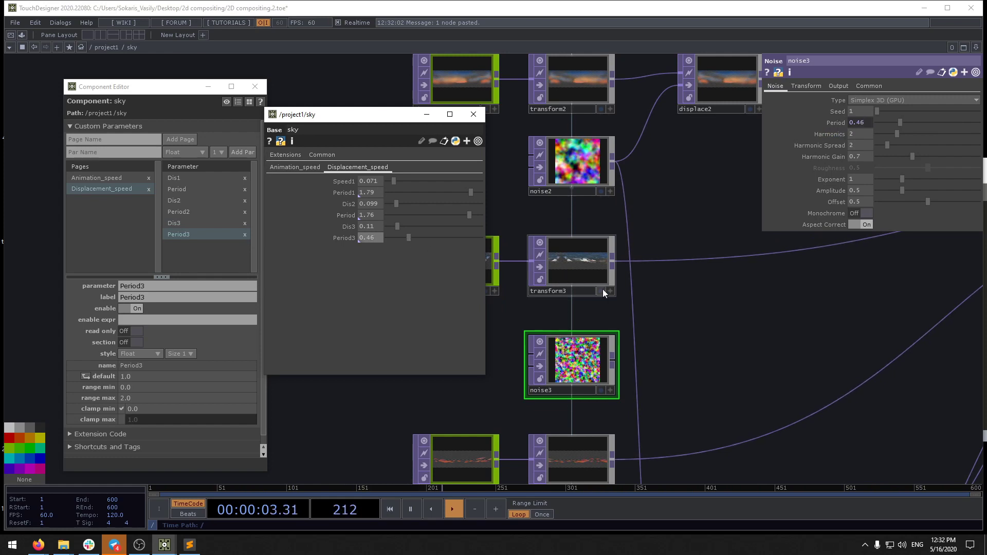
left_click(602, 290)
left_click_drag(715, 316, 716, 361)
left_click_drag(406, 239, 434, 245)
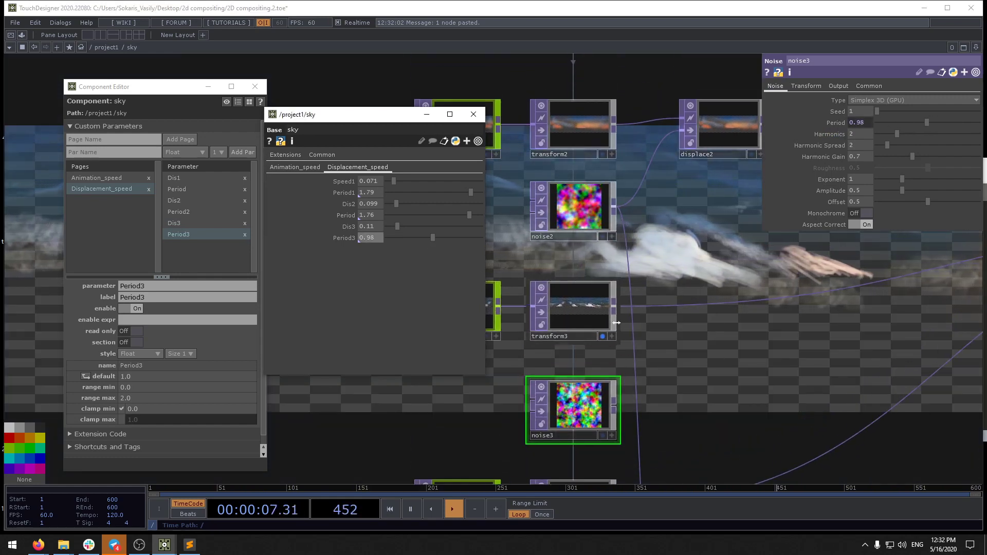
left_click(603, 337)
Step: Insert a Displace TOP after transform3, feed noise3 into its second input, and show the result in the background
left_click(707, 297)
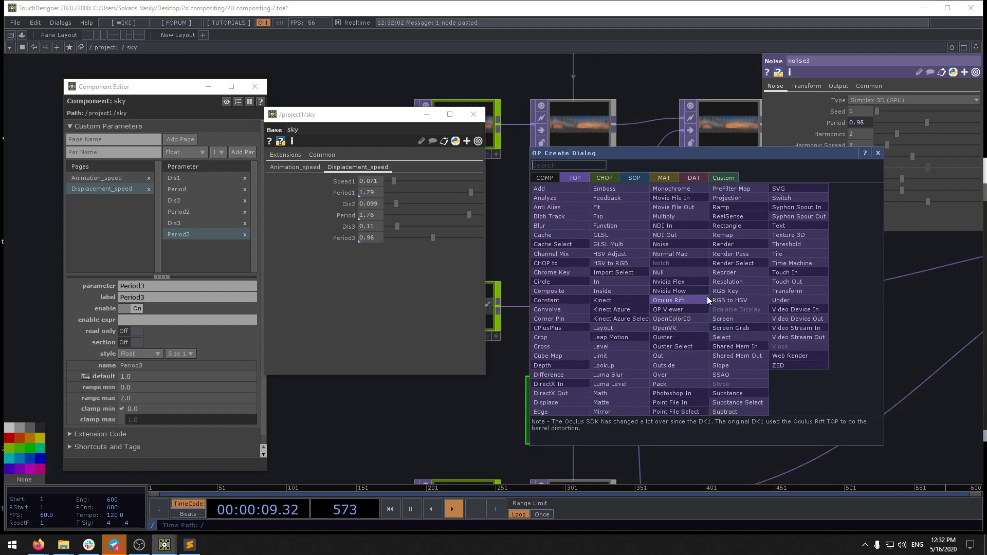
type("di")
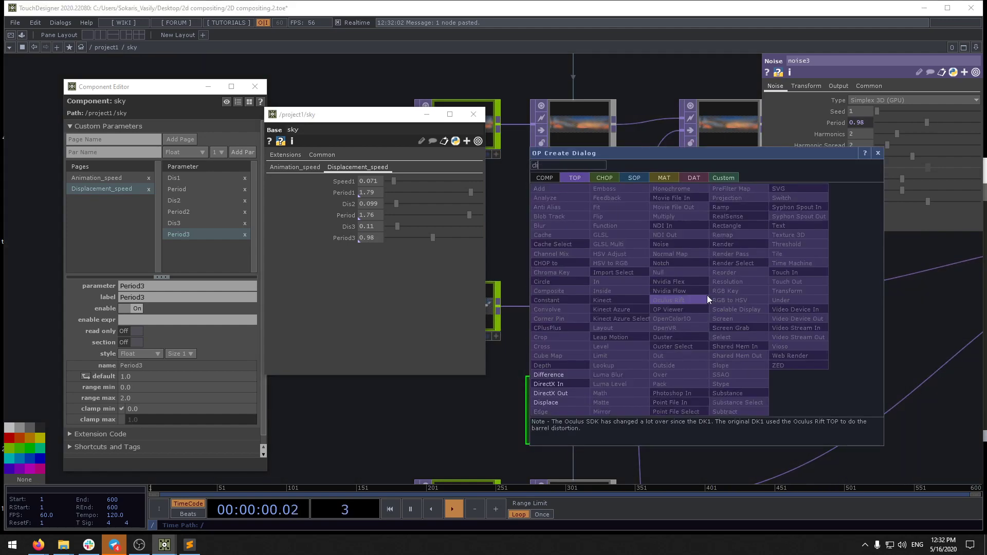
left_click(569, 403)
left_click(669, 369)
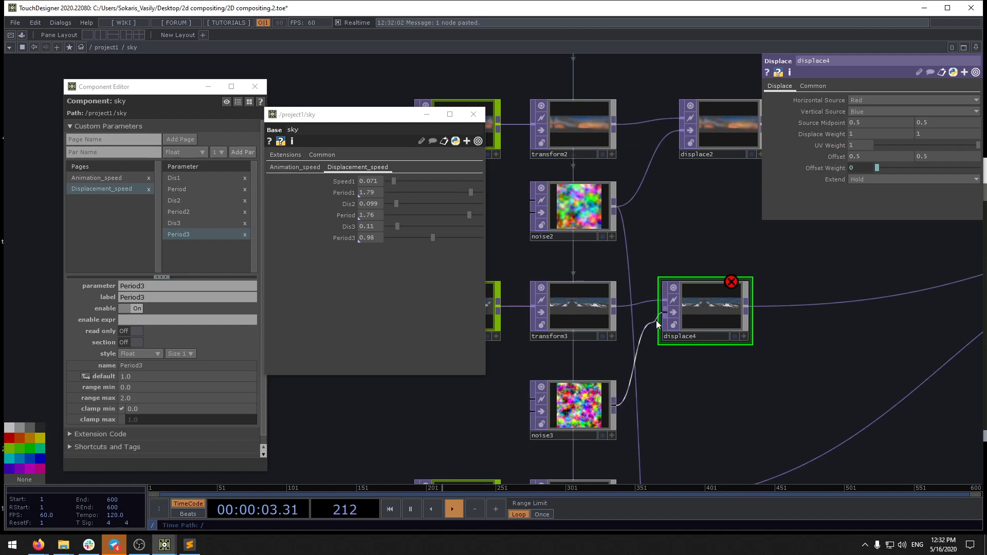
left_click(752, 336)
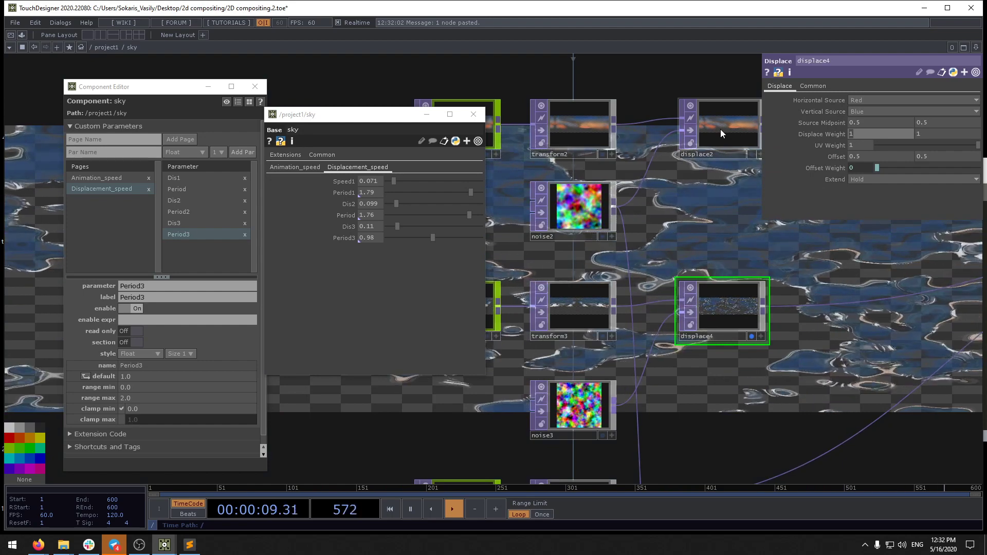
Step: Reduce displace4's Displace Weight to 0.003 on both axes and set Period3 to 0.59
type("0")
key("Tab")
type("0")
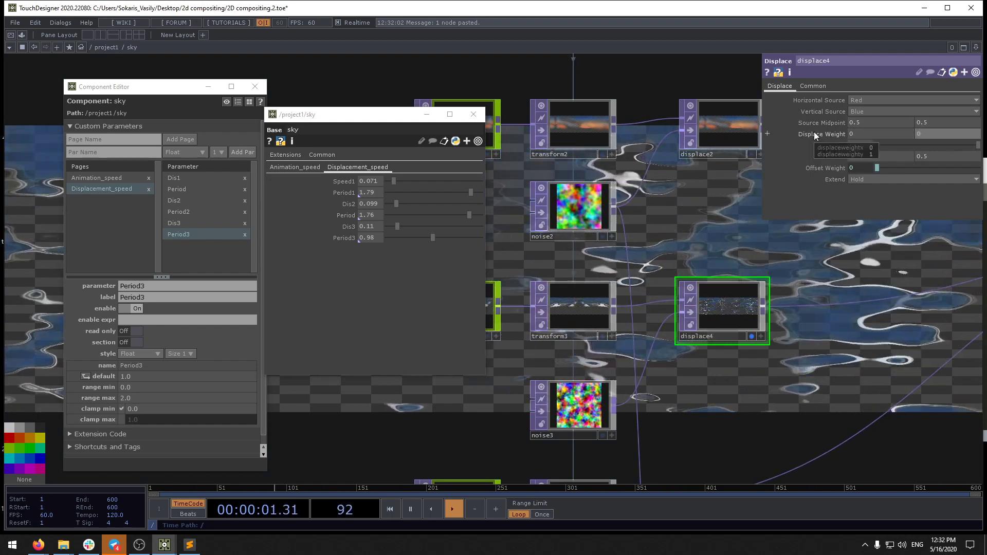
key("Return")
middle_click_drag(818, 134, 838, 156)
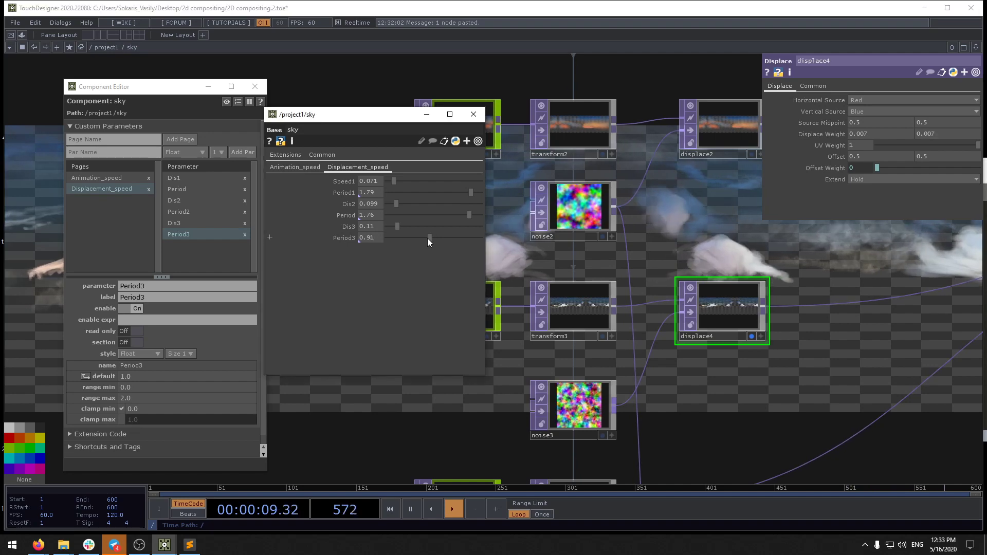
mouse_move(427, 239)
left_mouse_down()
mouse_move(391, 238)
mouse_move(415, 237)
left_mouse_up()
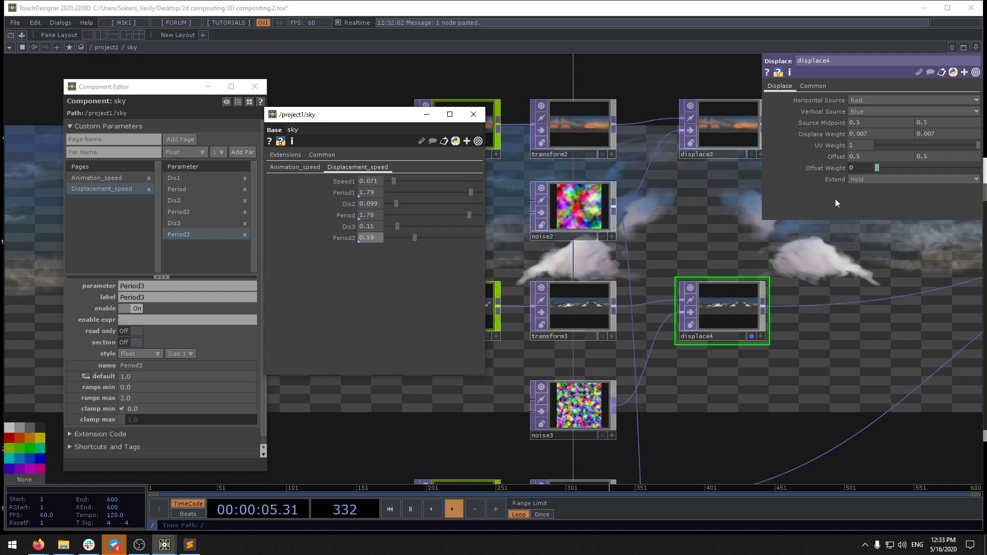
middle_click_drag(842, 135, 821, 153)
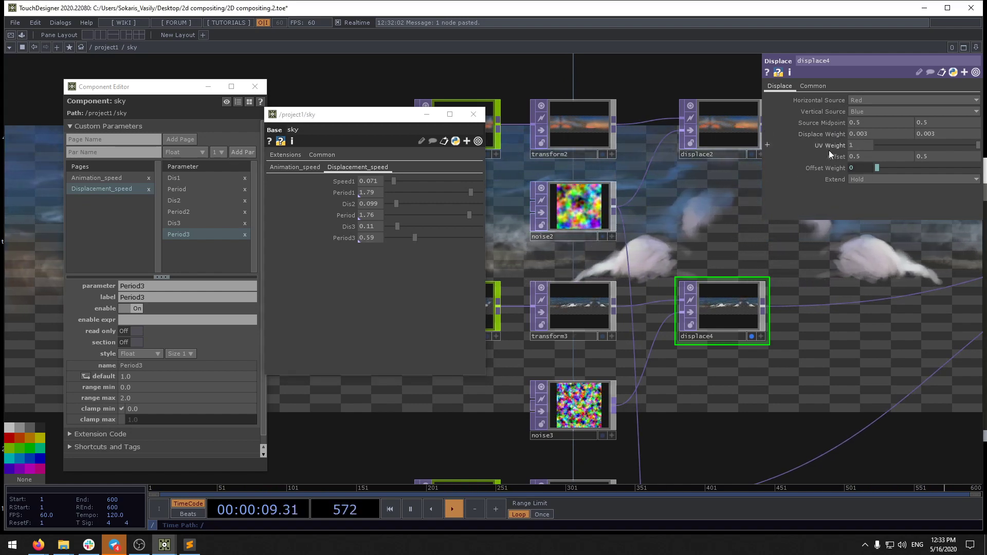
Step: Fine-tune the sky_3 displacement with Dis3 at 0.077 and Period3 at 0.36
mouse_move(397, 226)
left_mouse_down()
mouse_move(418, 227)
mouse_move(408, 228)
left_mouse_up()
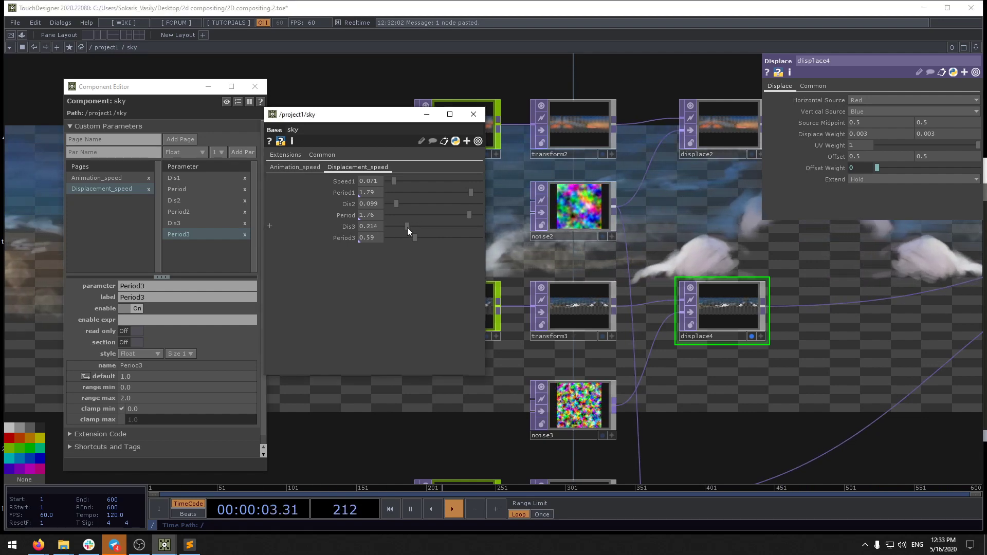
scroll(679, 359, "down", 5)
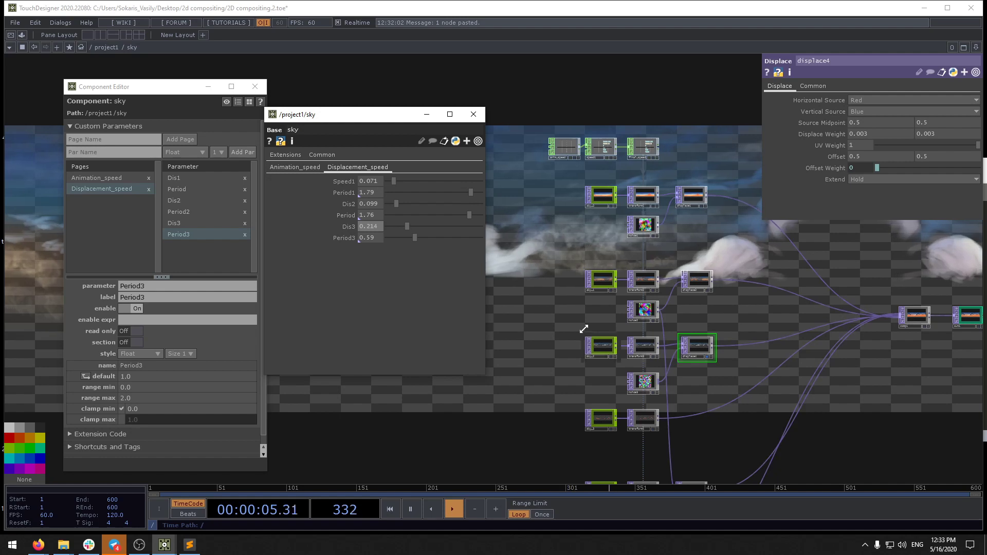
left_click_drag(414, 238, 394, 228)
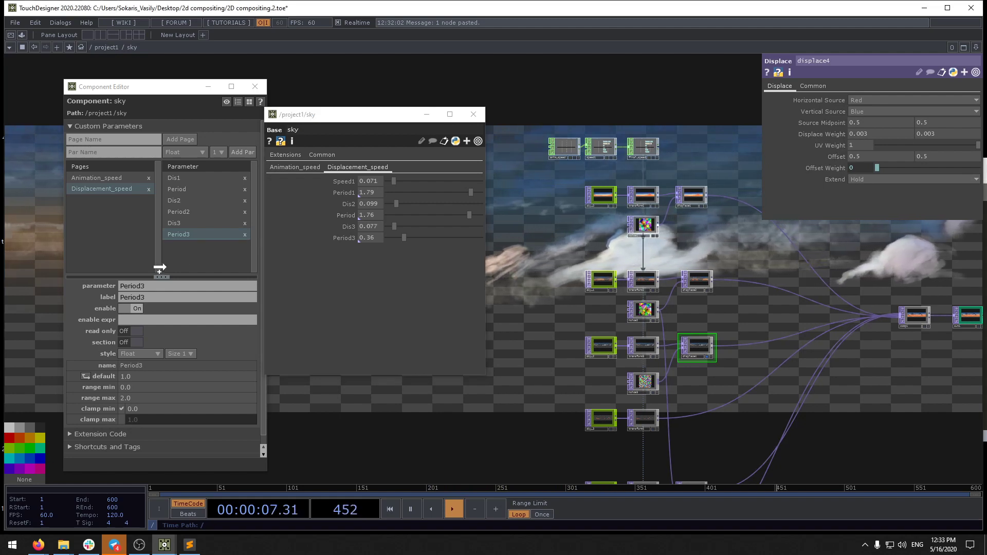
Step: Create bound Displace Weight custom parameters for displace4 and displace2, placing displace2's directly after Period2
left_click_drag(197, 254, 206, 254)
left_click(220, 257)
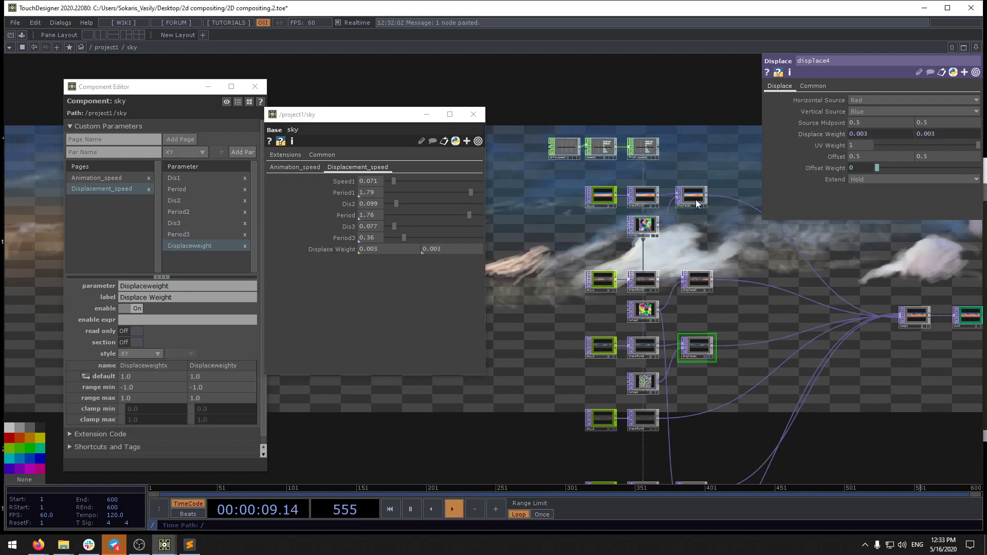
left_click(698, 284)
left_click_drag(833, 135, 270, 257)
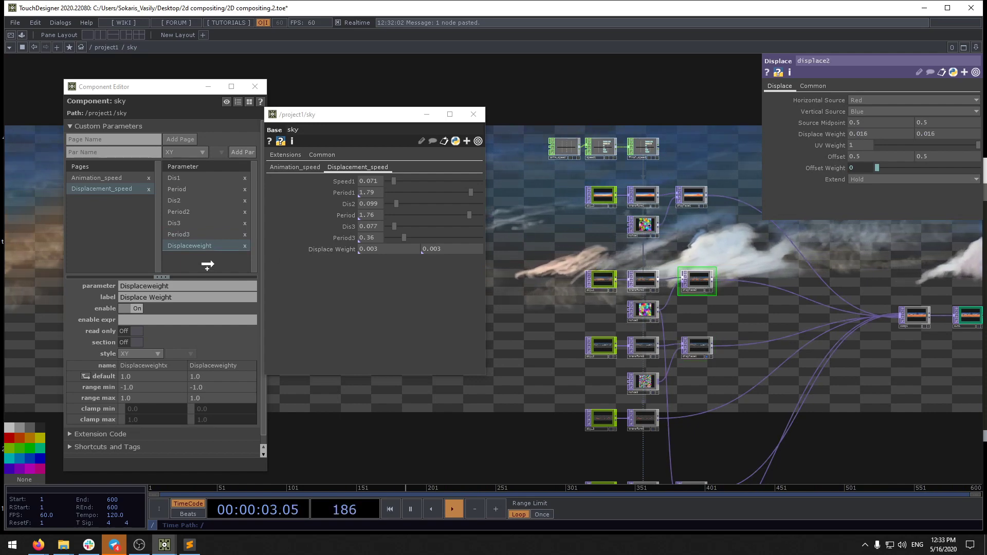
left_click_drag(207, 265, 187, 255)
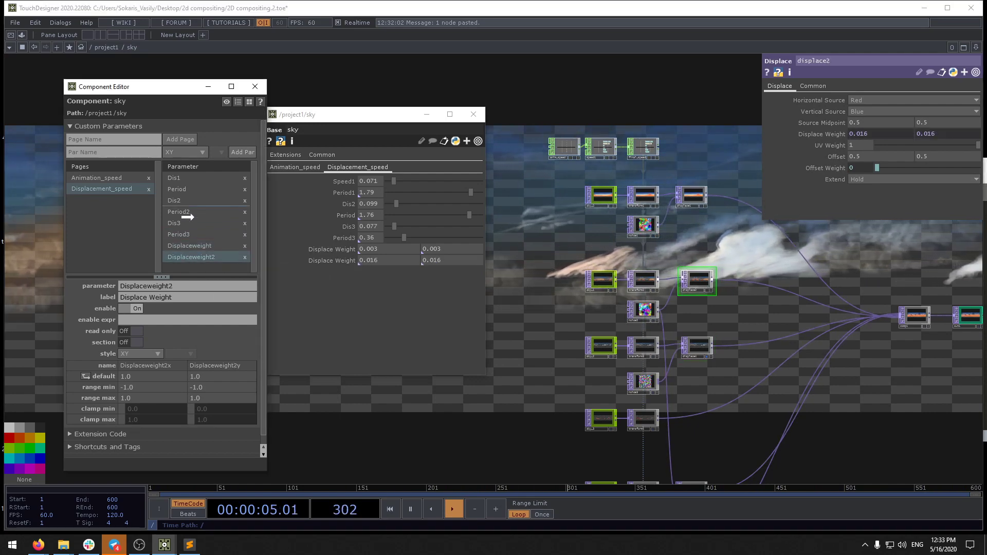
left_click_drag(188, 217, 189, 218)
Step: Bind displace1's Displace Weight to a new custom parameter as master and place it directly after Period
left_click(642, 225)
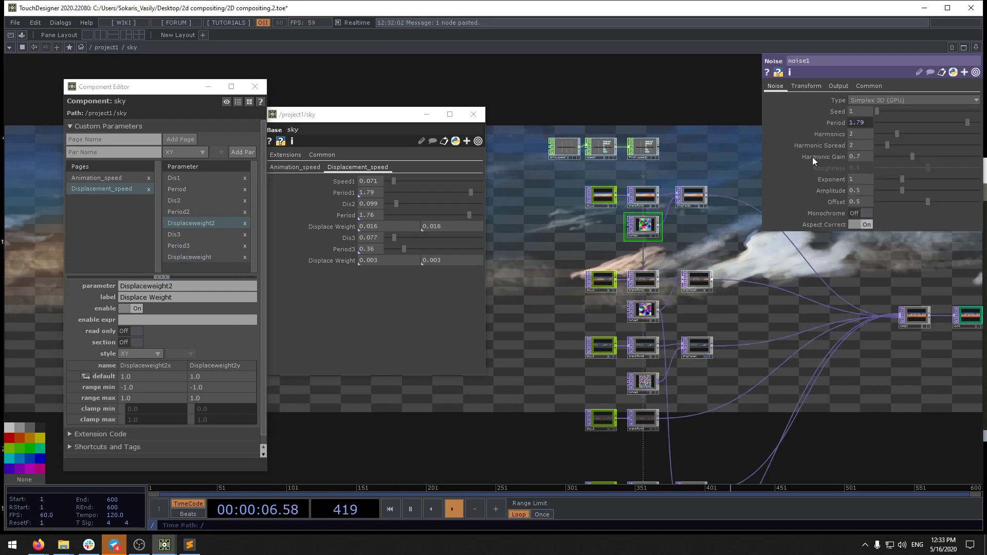
left_click(705, 196)
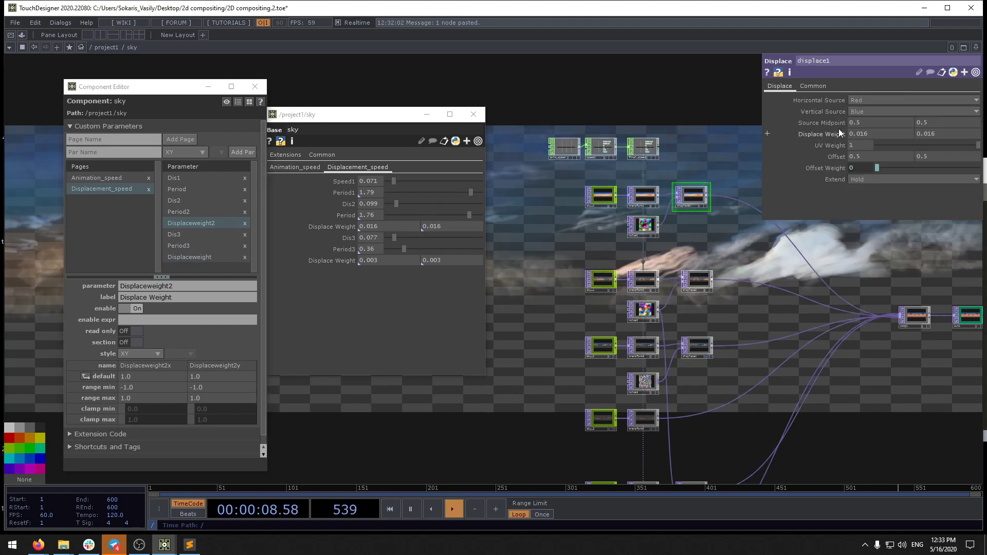
left_click_drag(838, 129, 216, 267)
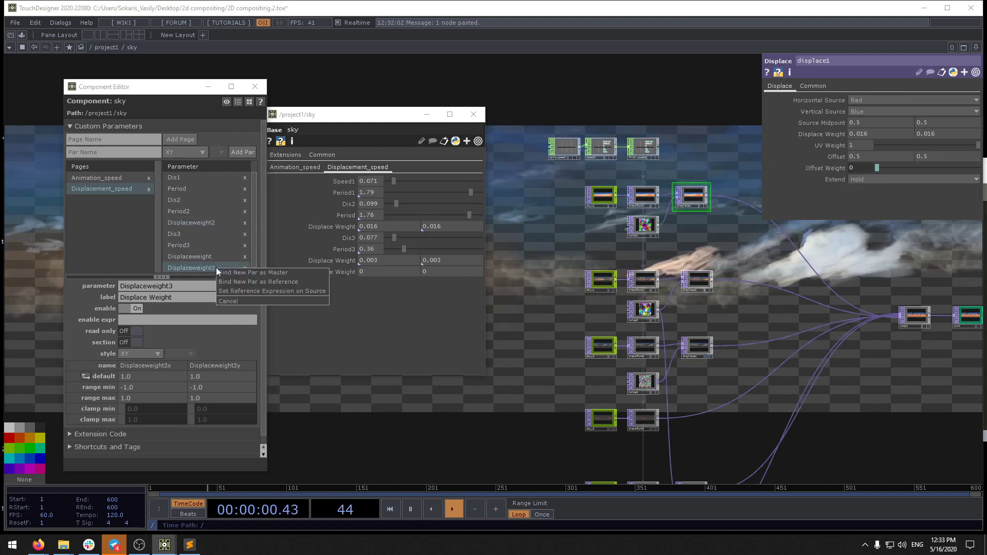
left_click(224, 272)
left_click_drag(197, 199, 203, 200)
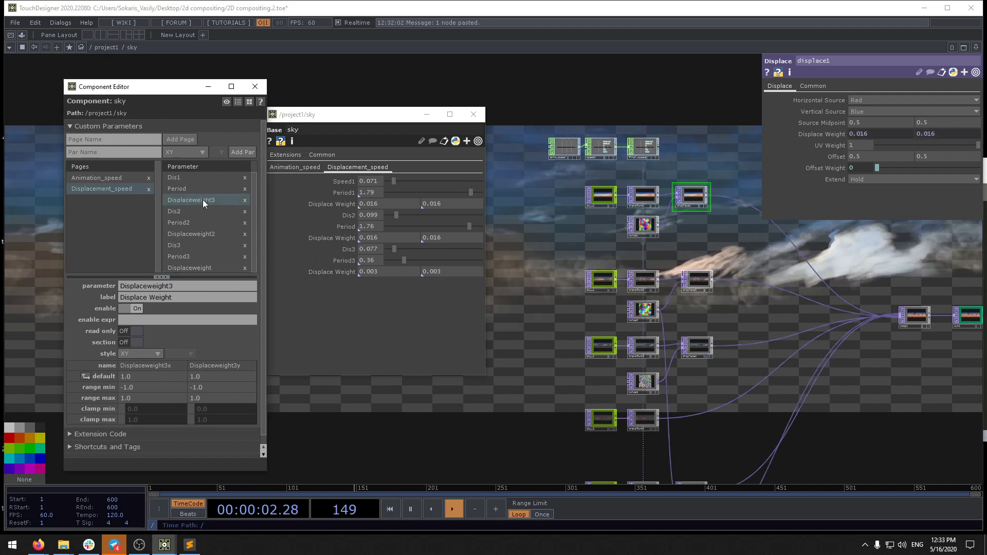
Step: Turn on section dividers for Dis2 and Dis3 to separate the layer groups on the Displacement_speed page
left_click(192, 210)
left_click_drag(165, 246, 175, 247)
left_click(138, 342)
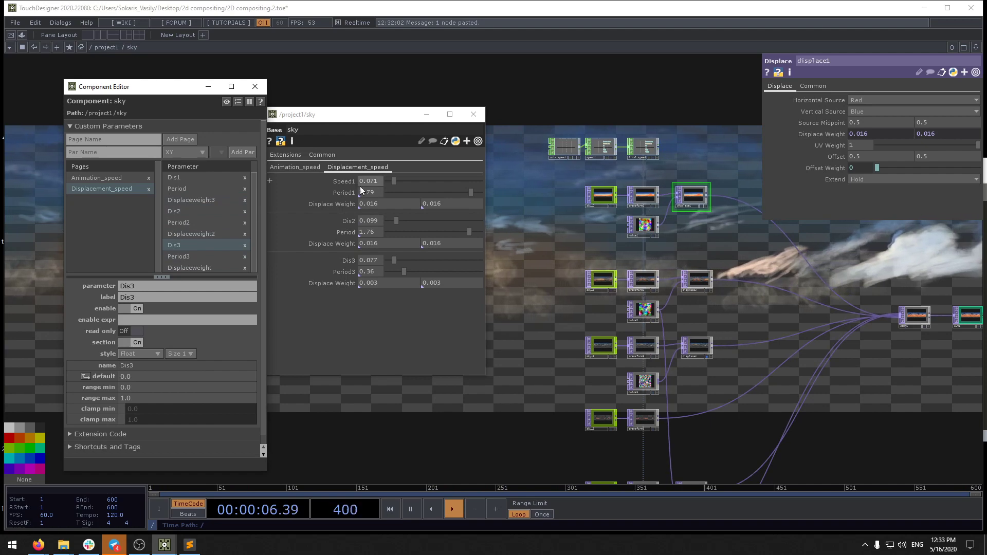
left_click(362, 171)
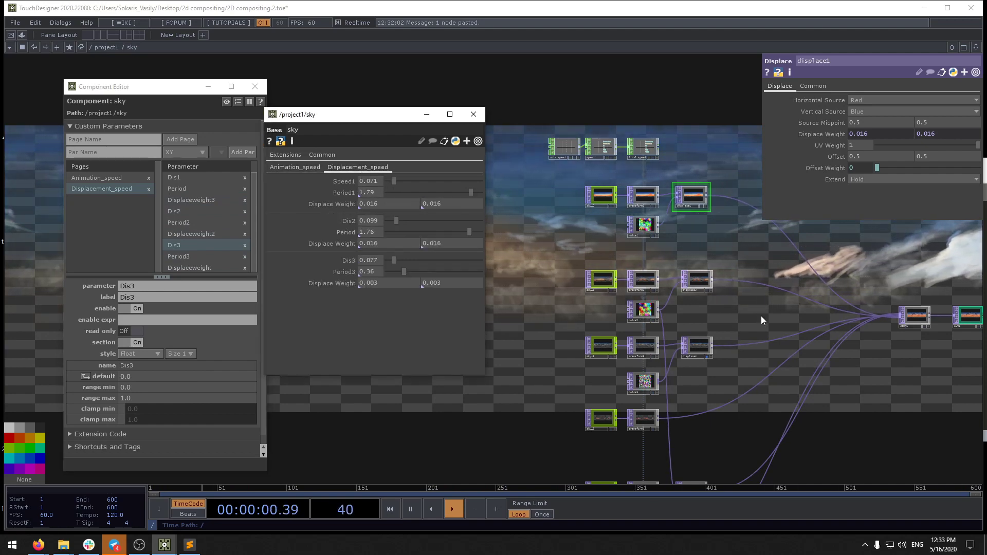
Step: Show the final composited sky output in the network background
left_click_drag(737, 359, 618, 276)
left_click(587, 273)
left_click_drag(846, 284, 812, 302)
left_click(824, 261)
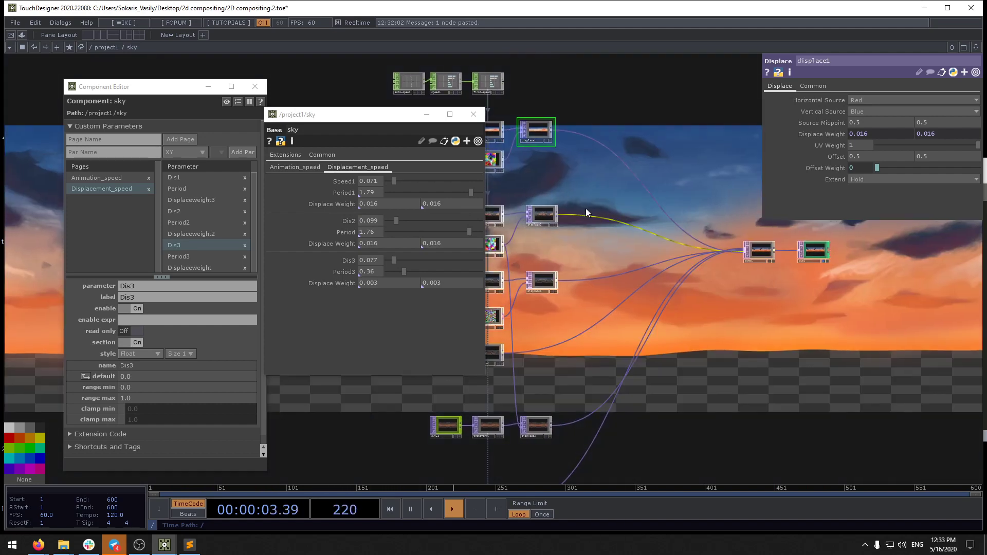
Step: Close the sky component's parameter window and its Component Editor
left_click(473, 114)
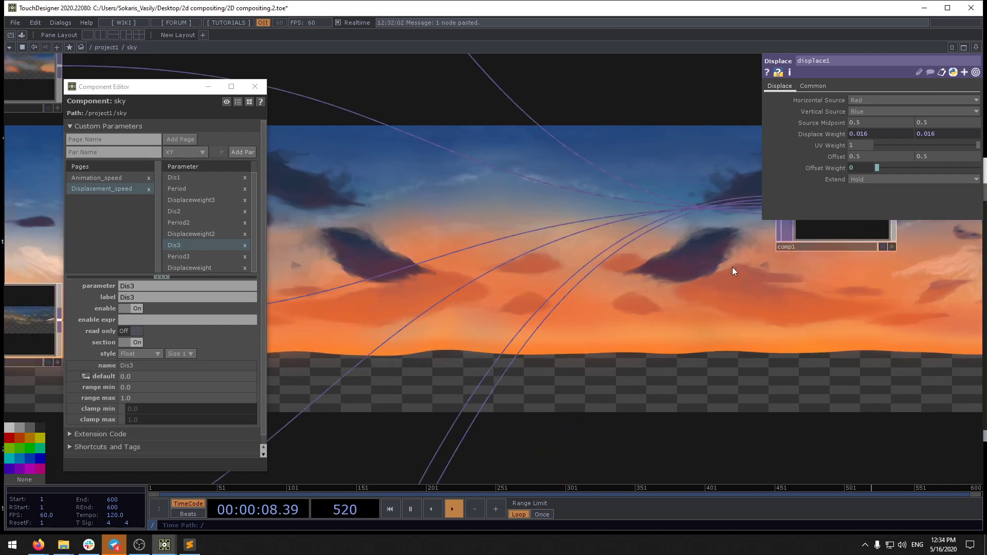
scroll(560, 296, "up", 6)
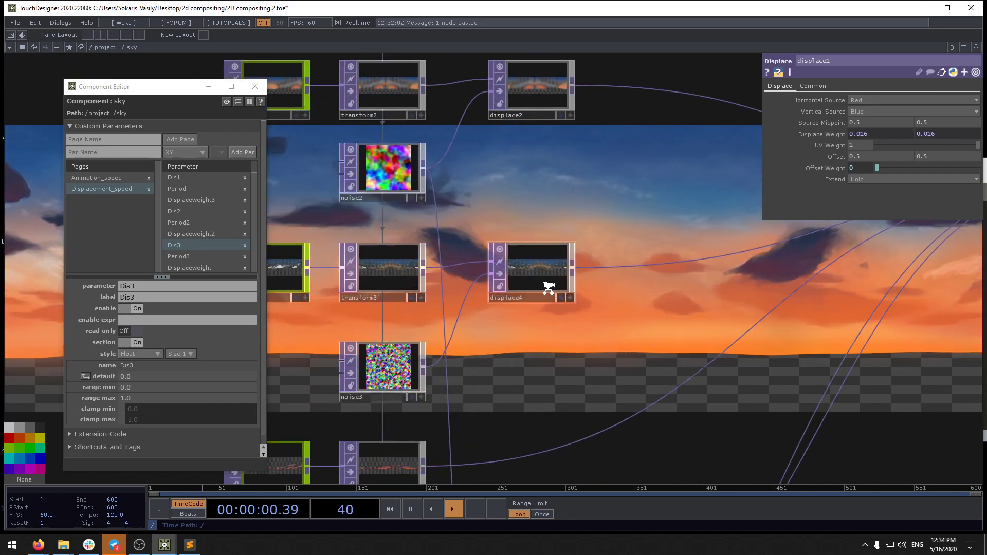
scroll(548, 288, "down", 2)
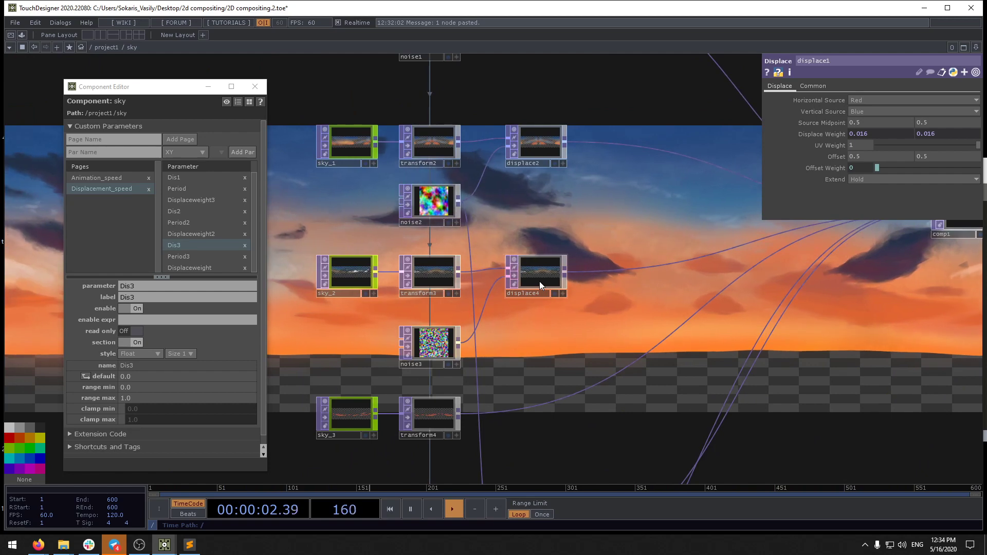
left_click(254, 86)
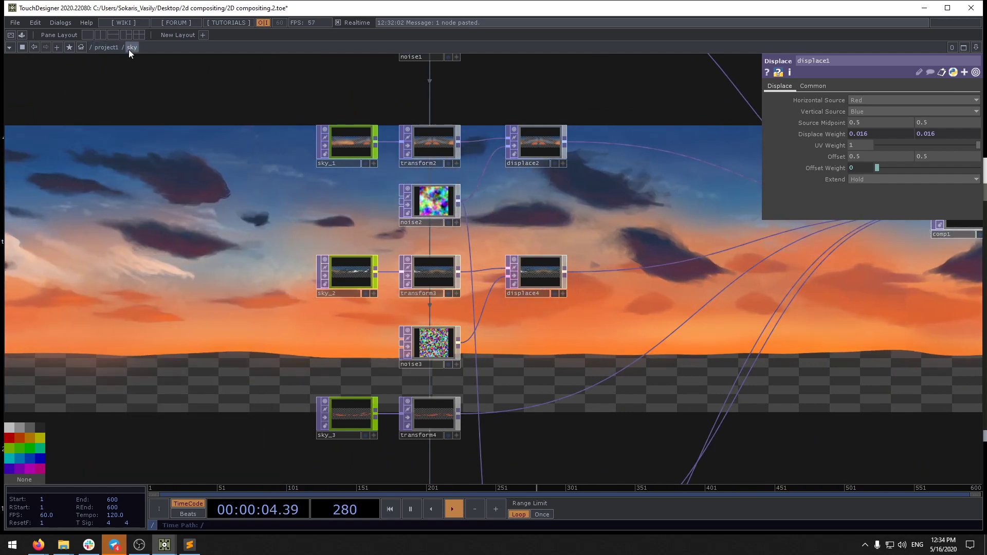
Step: Reopen the sky component's custom parameters, set Period3 to 0.27 on the Displacement_speed page, and close them
right_click(131, 48)
left_click(160, 4)
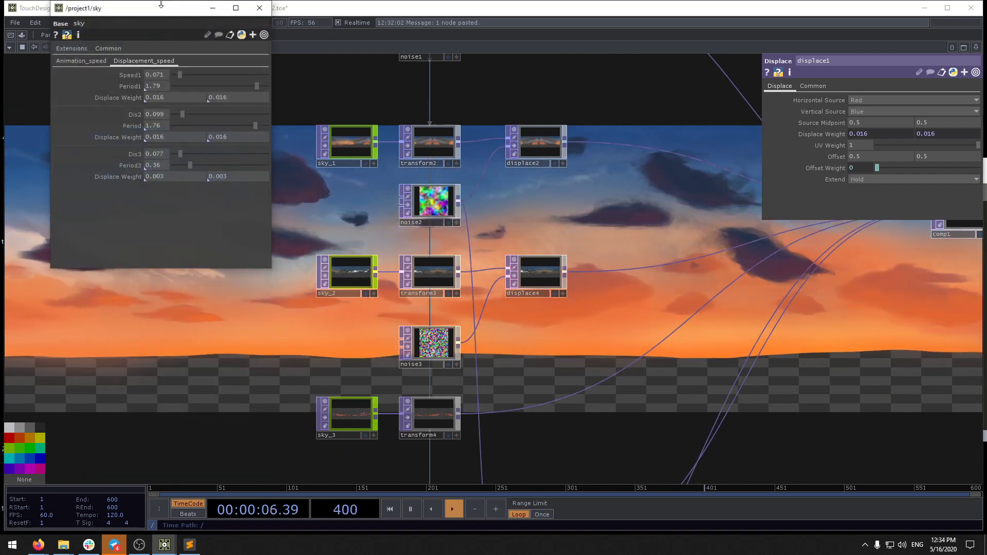
left_click_drag(155, 11, 213, 349)
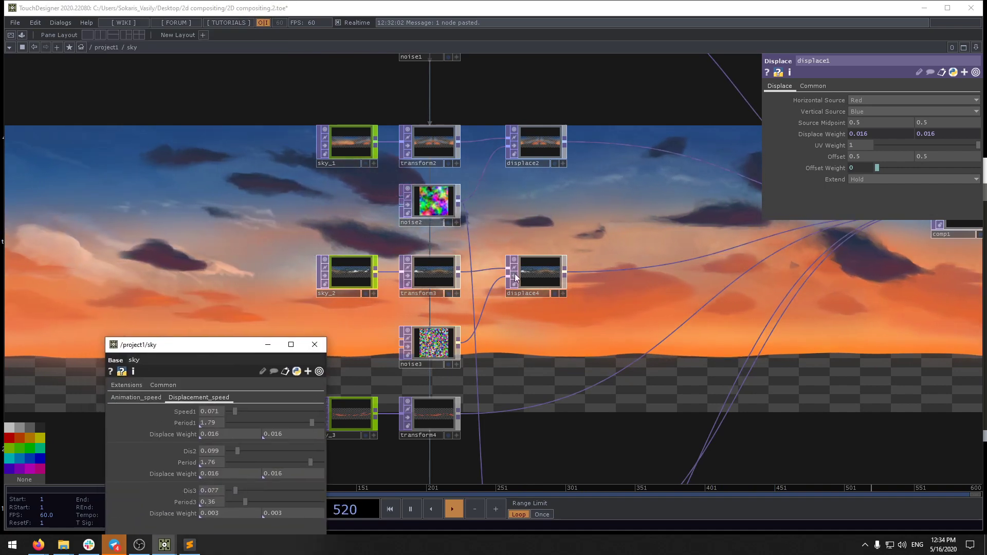
mouse_move(246, 501)
left_mouse_down()
mouse_move(294, 501)
mouse_move(242, 498)
left_mouse_up()
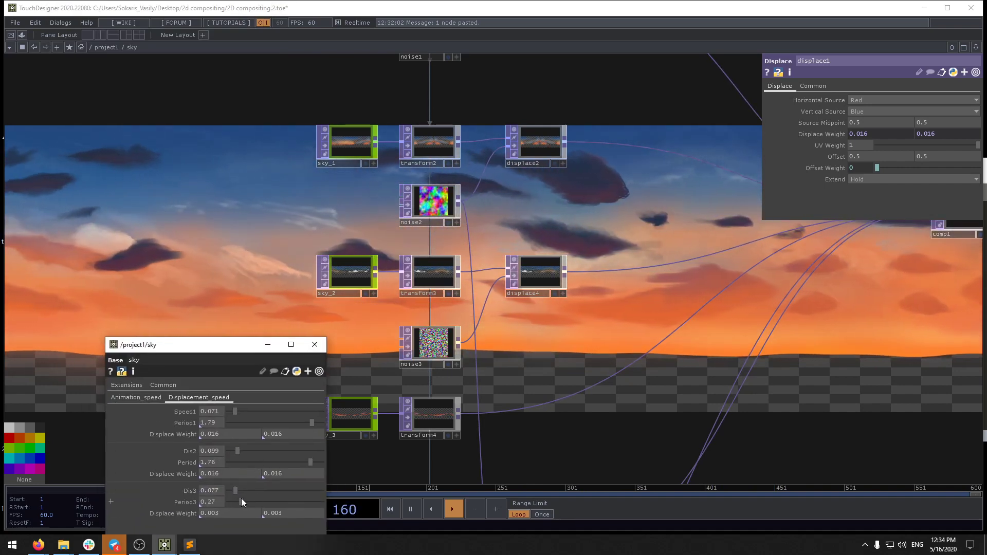
left_click(316, 345)
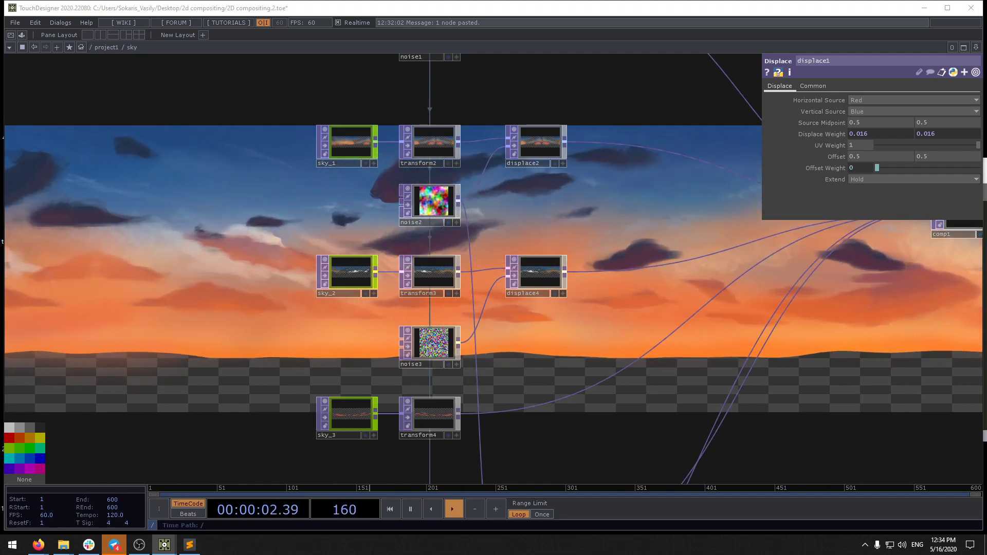
Step: Shift displace1 slightly right so it lines up vertically with displace2 and displace4
left_click(522, 291)
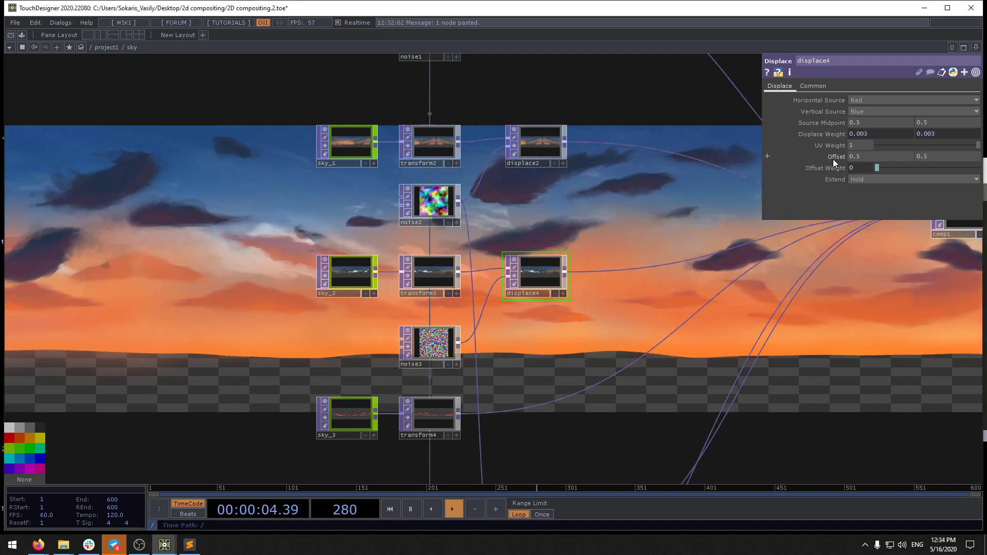
scroll(705, 257, "up", 5)
left_click(510, 242)
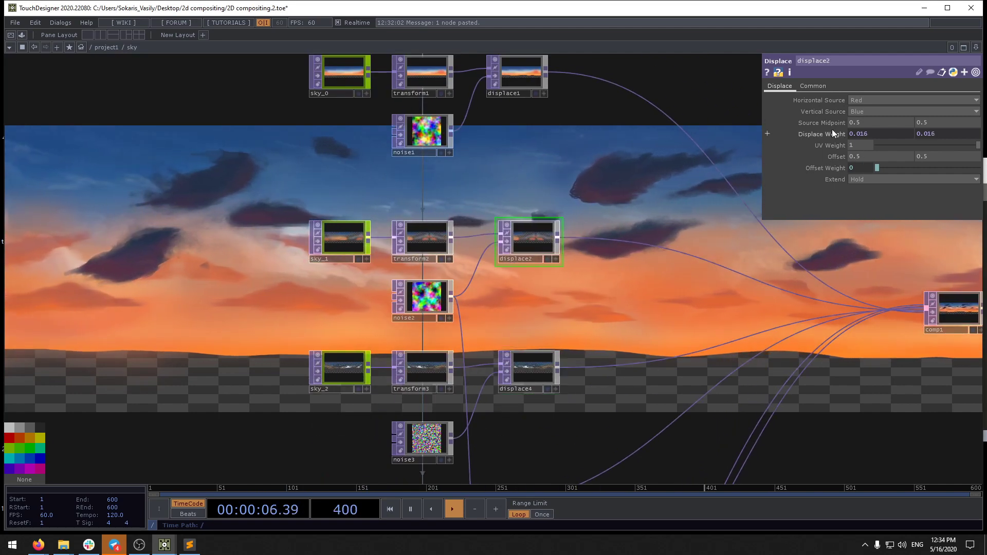
left_click_drag(563, 169, 565, 210)
left_click_drag(511, 121, 521, 120)
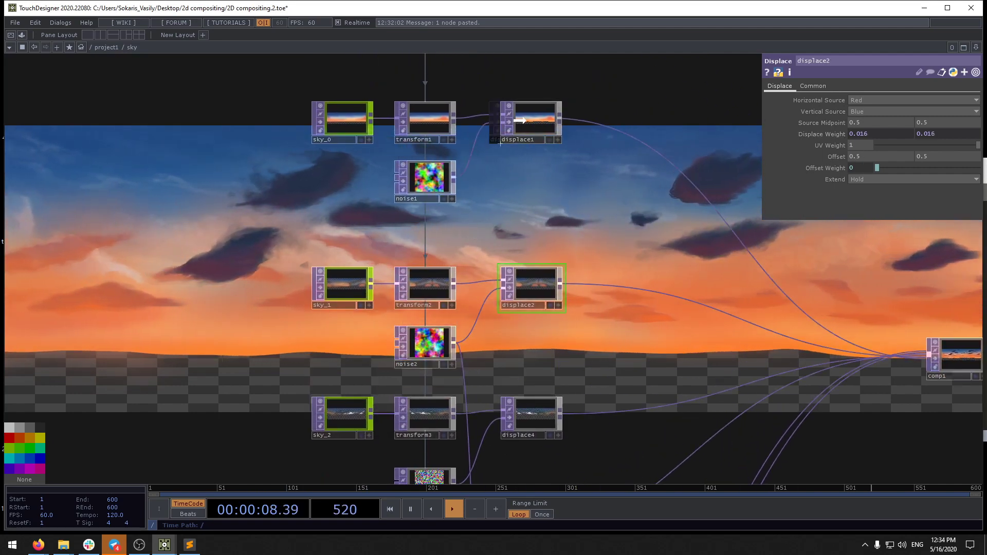
left_click_drag(548, 205, 560, 49)
scroll(593, 181, "down", 8)
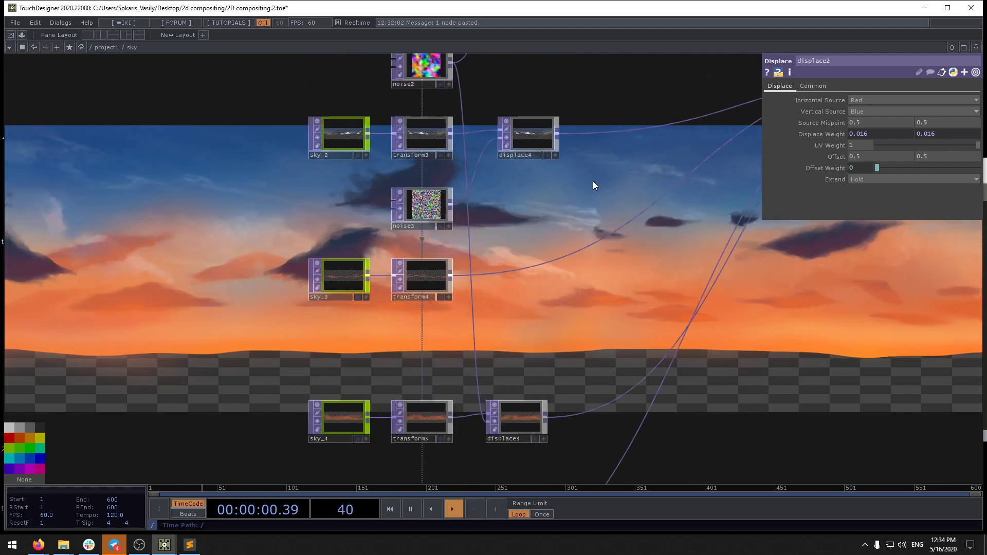
Step: Shift the sky_0 to sky_5 movie inputs left together and place the transform nodes directly beside them
left_click_drag(603, 168, 618, 249)
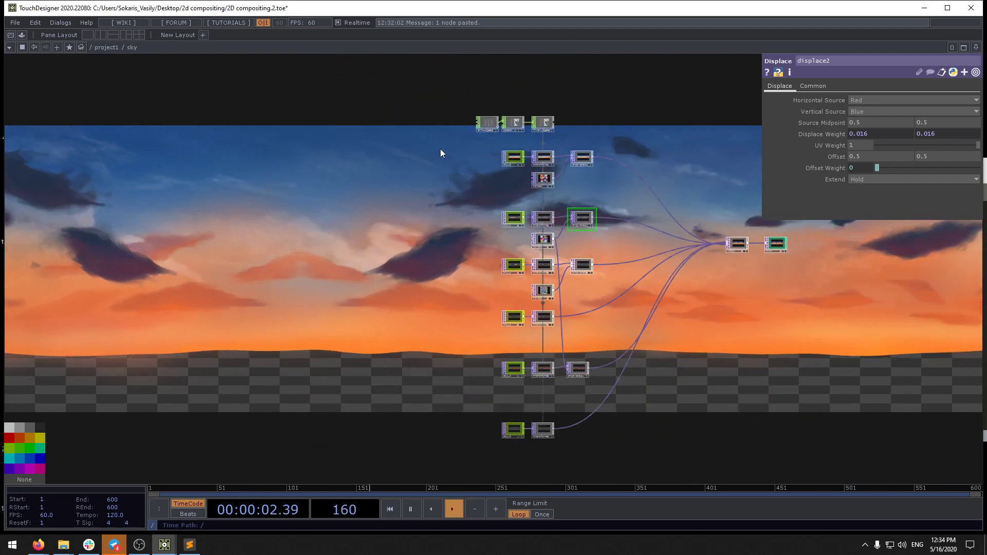
right_click_drag(463, 150, 512, 440)
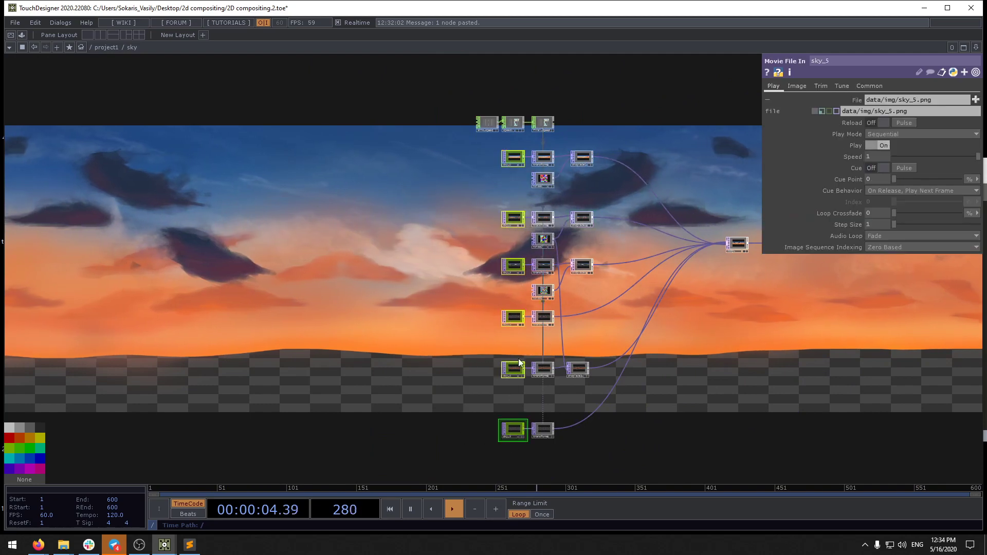
left_click_drag(515, 318, 488, 316)
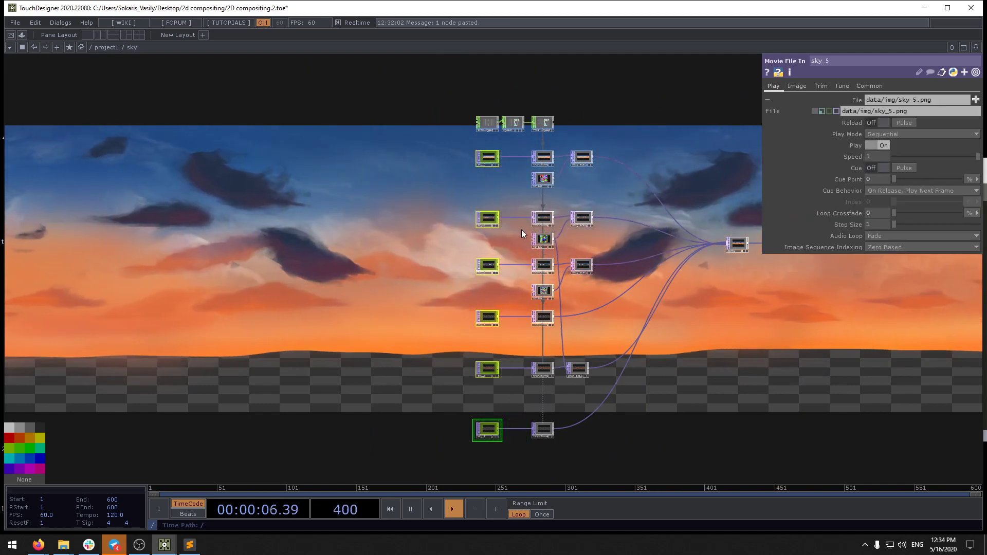
left_click_drag(537, 157, 514, 156)
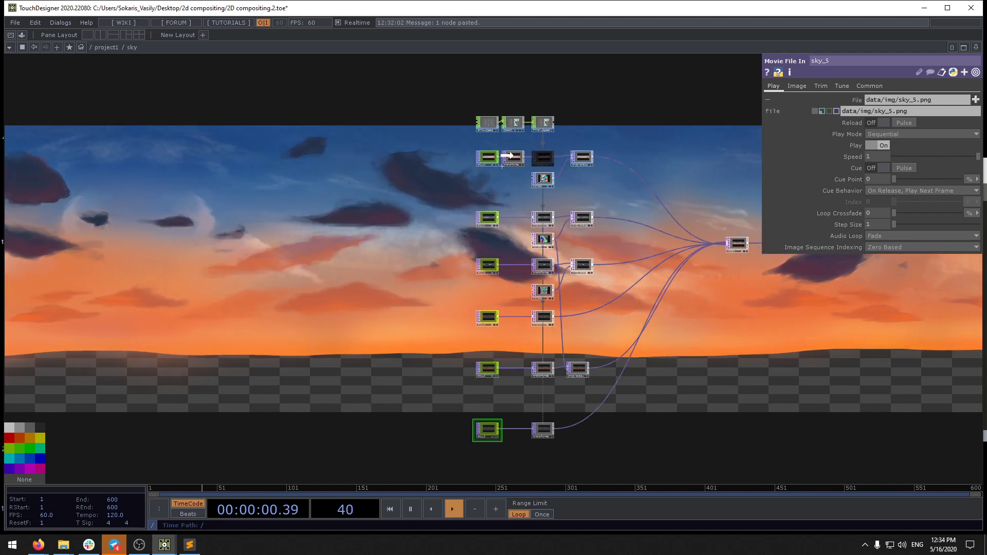
left_click_drag(543, 218, 506, 216)
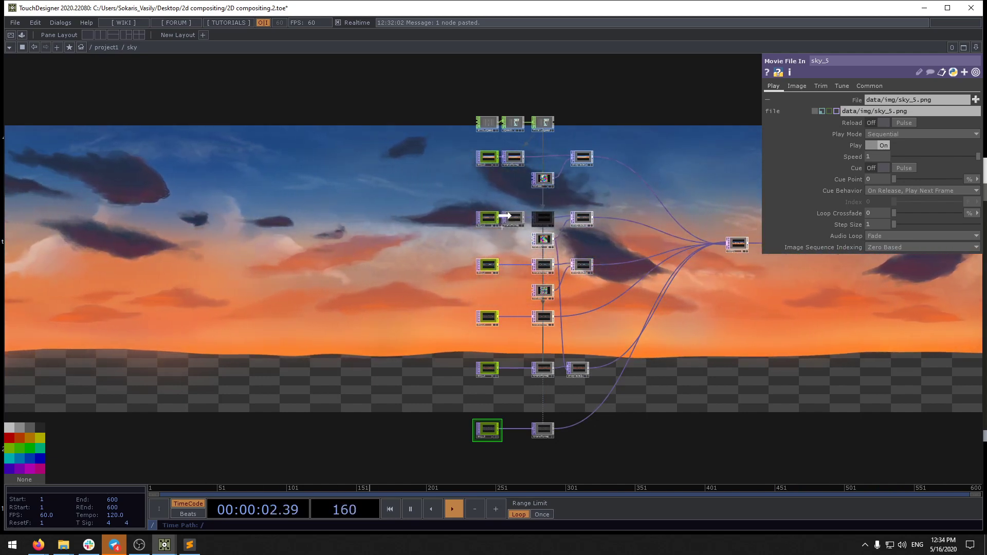
left_click_drag(543, 265, 508, 265)
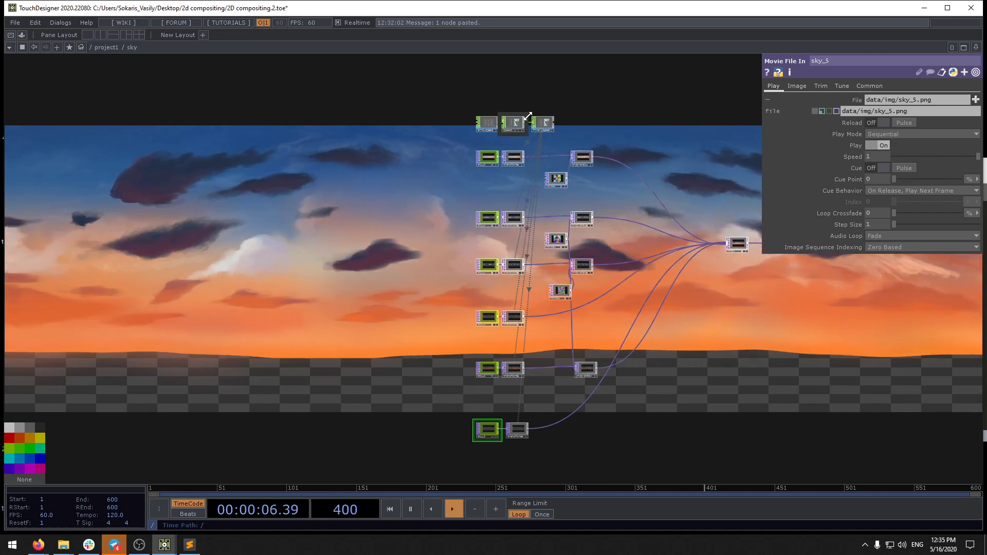
Step: Move the anim_speed, speed1 and final_speed chain left so final_speed sits directly above the transform column
left_click(543, 124)
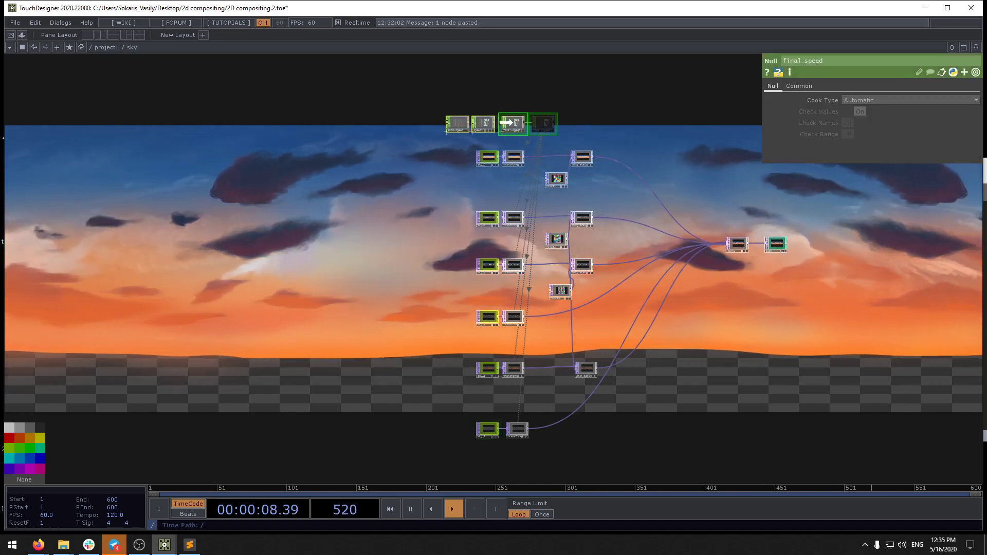
left_click_drag(507, 122, 506, 122)
left_click(484, 123)
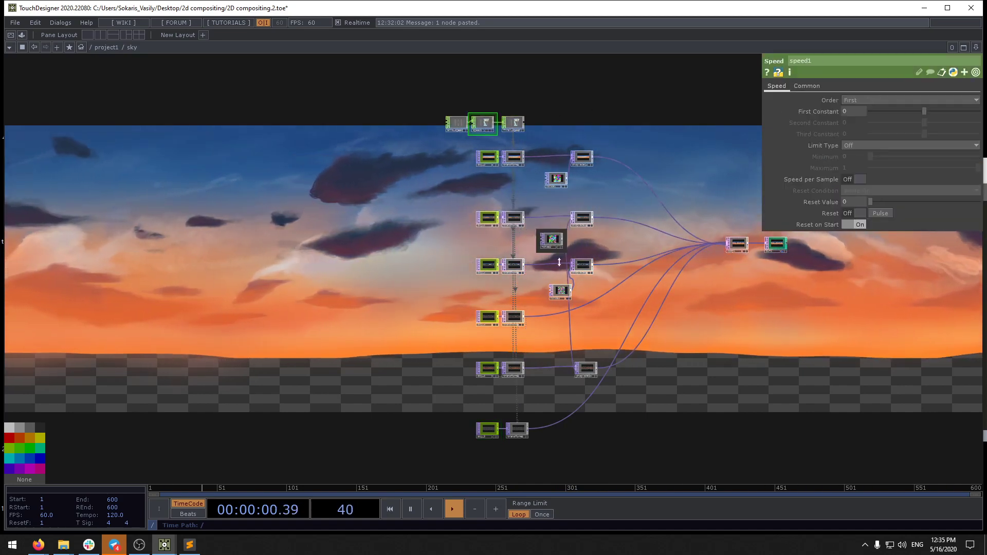
Step: Arrange noise1, noise2 and noise3 in one column between the transform nodes and their displace nodes
left_click_drag(559, 292, 550, 289)
scroll(550, 265, "up", 5)
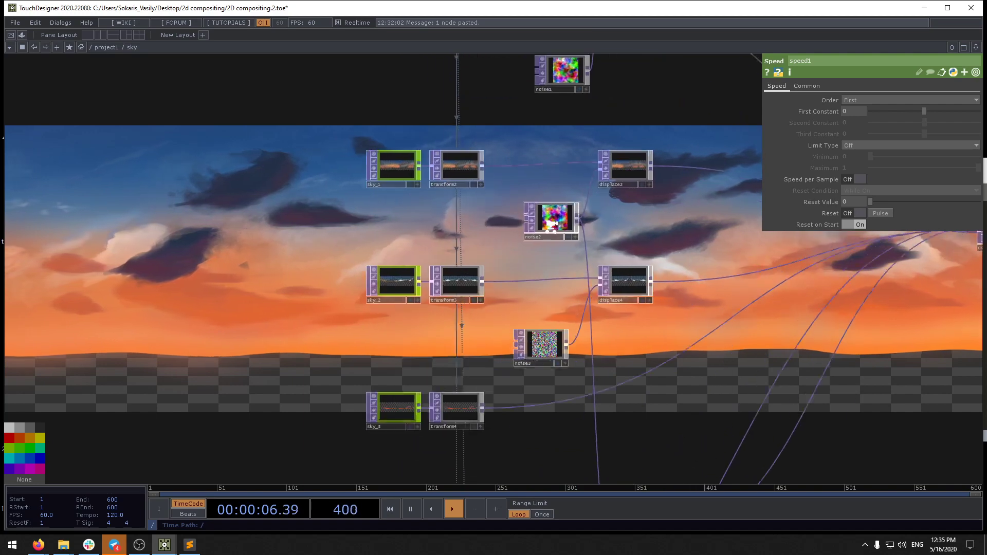
left_click_drag(535, 226, 535, 226)
left_click_drag(564, 63, 538, 117)
left_click_drag(546, 305, 546, 270)
left_click_drag(549, 343, 553, 290)
scroll(556, 288, "down", 6)
scroll(597, 289, "up", 6)
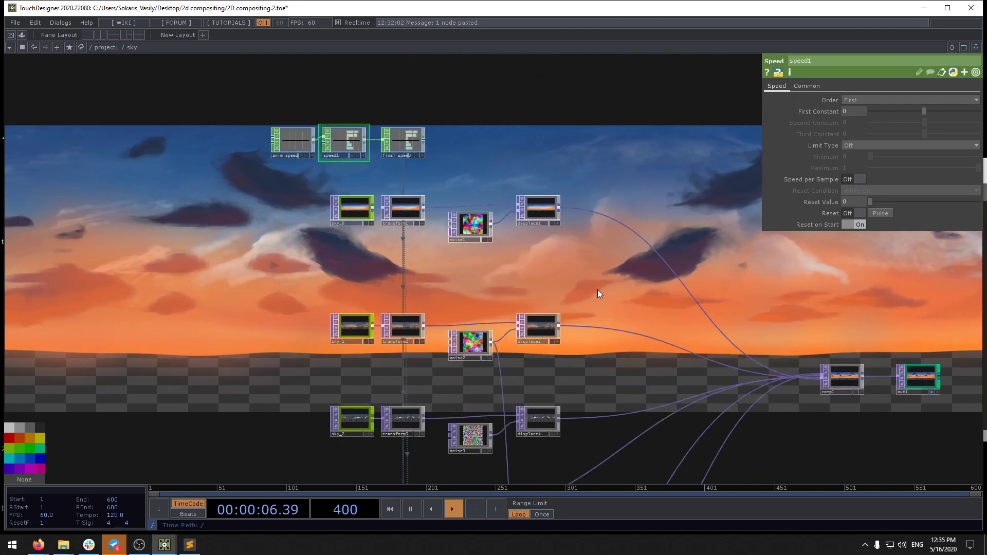
left_click_drag(798, 379, 662, 241)
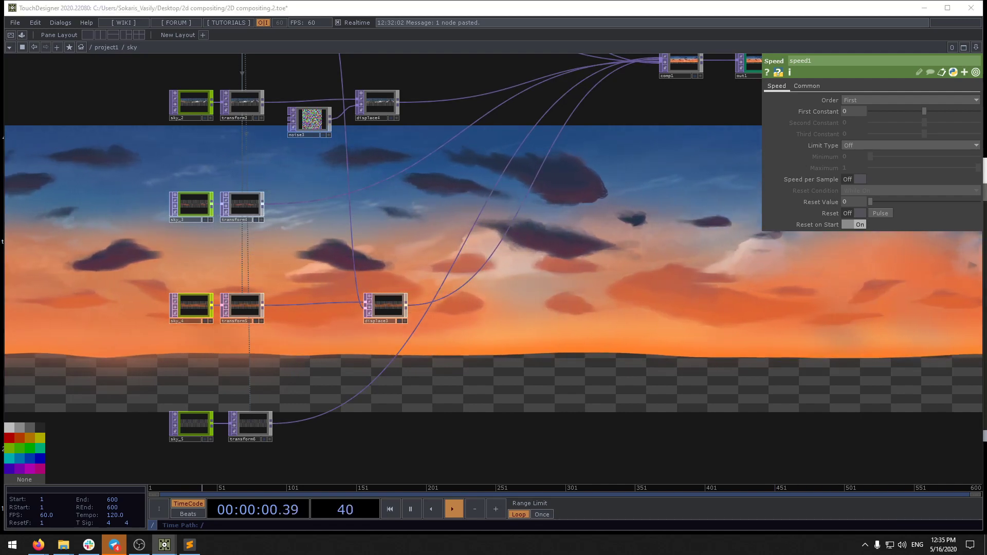
left_click_drag(670, 177, 861, 478)
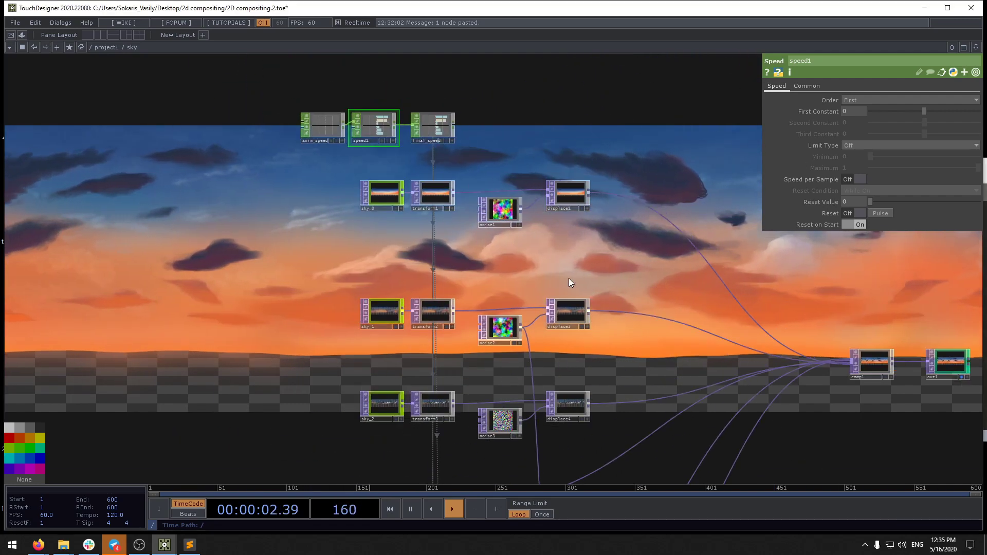
scroll(567, 315, "up", 5)
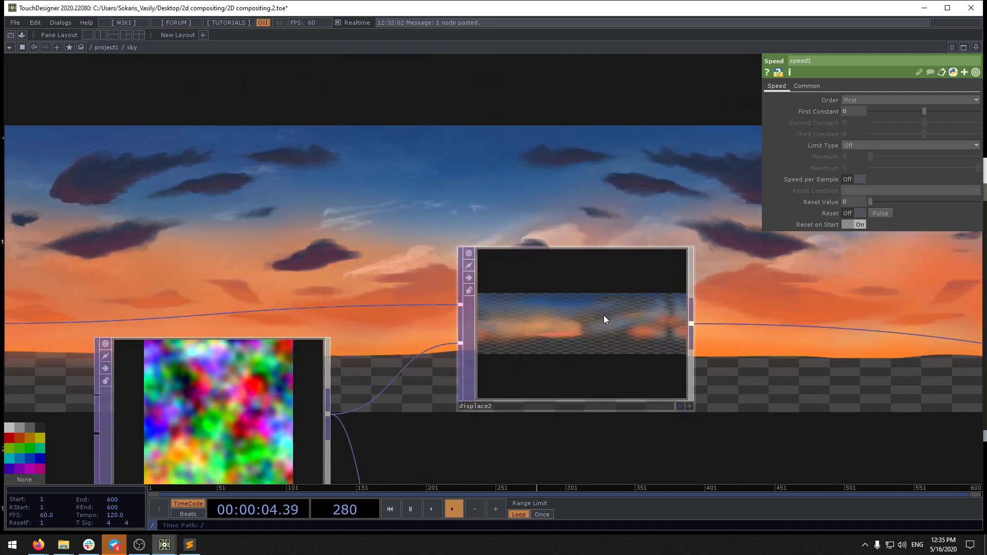
scroll(679, 332, "down", 6)
left_click_drag(604, 375, 451, 269)
Step: Switch to File Explorer and bring sky_no_1.mp4 from the data/video folder into the sky network
mouse_move(66, 548)
mouse_move(59, 519)
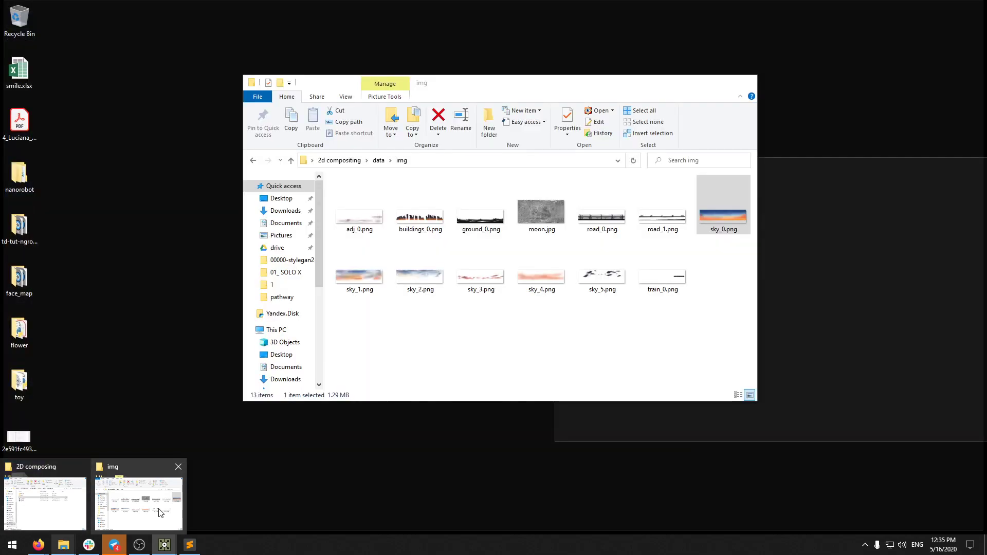
left_click(166, 496)
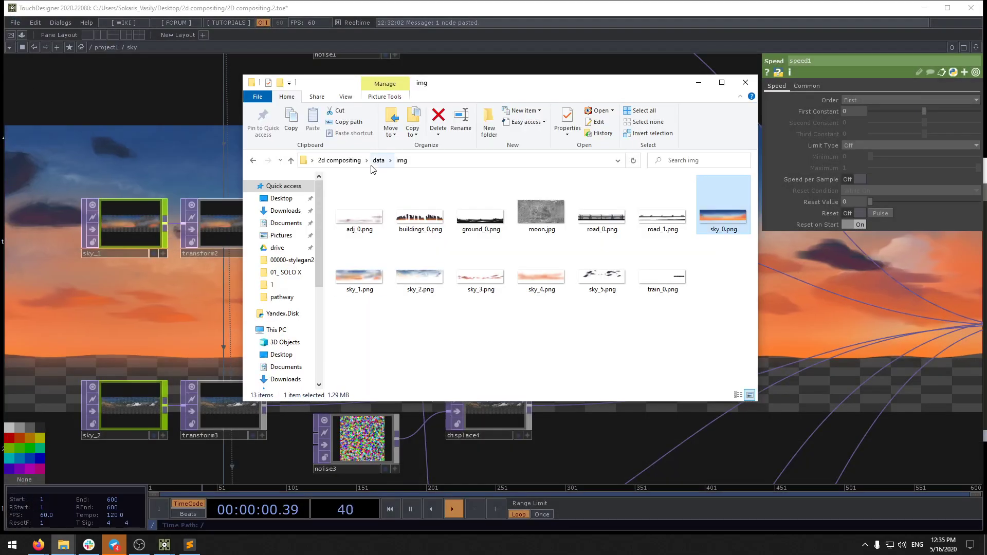
left_click(380, 160)
double_click(362, 205)
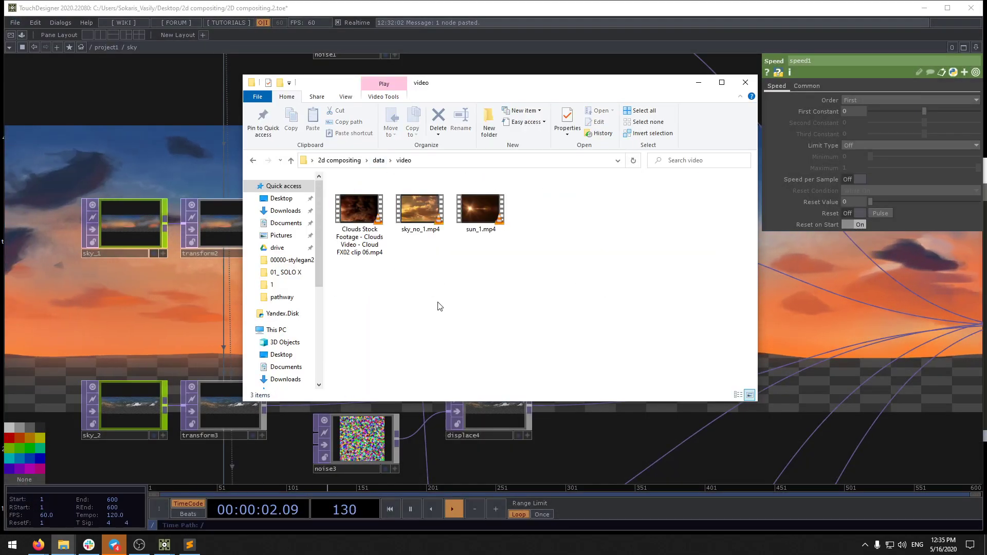
left_click(434, 218)
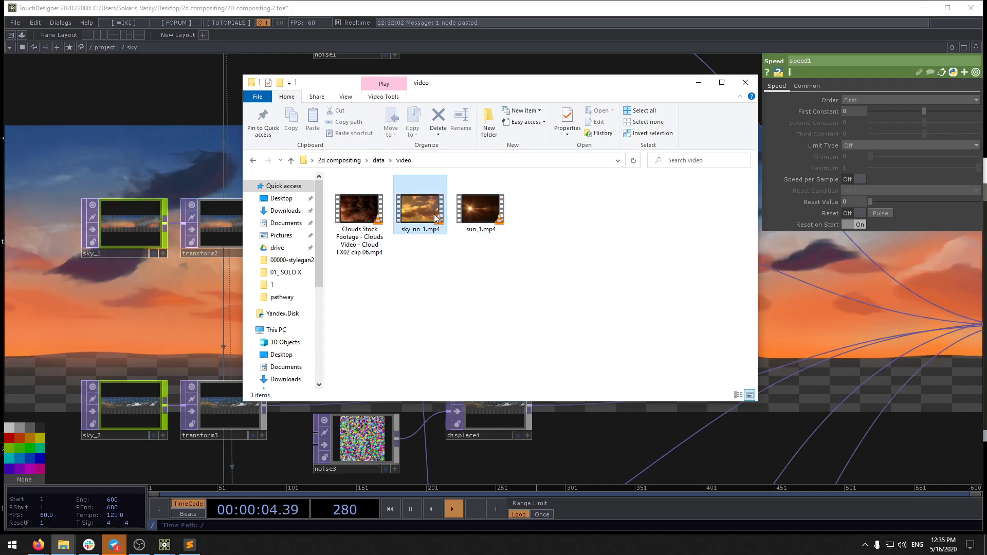
left_click_drag(435, 218, 495, 309)
Step: Place the sky_no_1 movie node in the free space between displace2 and displace4, and save the project
left_click_drag(614, 274, 566, 310)
scroll(613, 214, "down", 5)
scroll(566, 310, "up", 4)
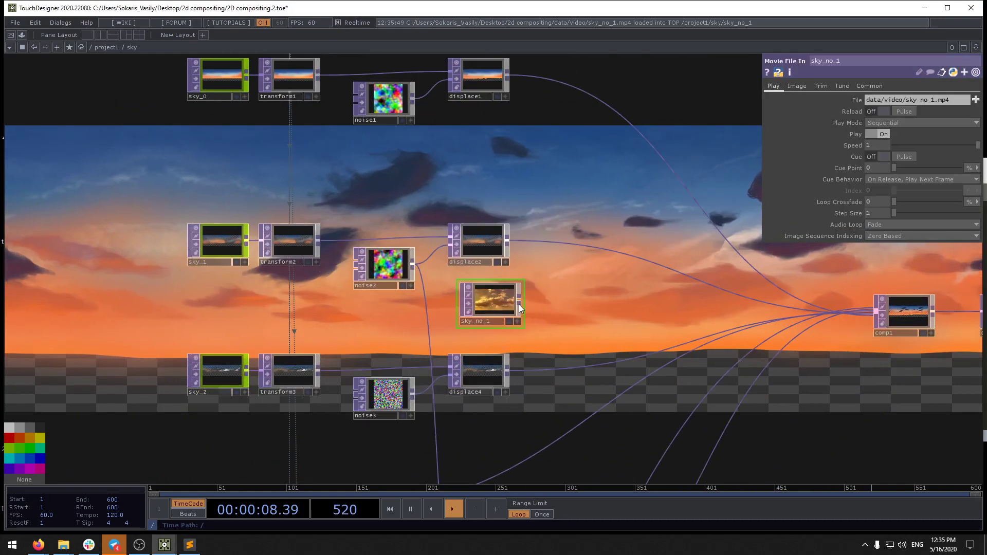
left_click_drag(495, 302, 566, 303)
left_click_drag(616, 199, 534, 234)
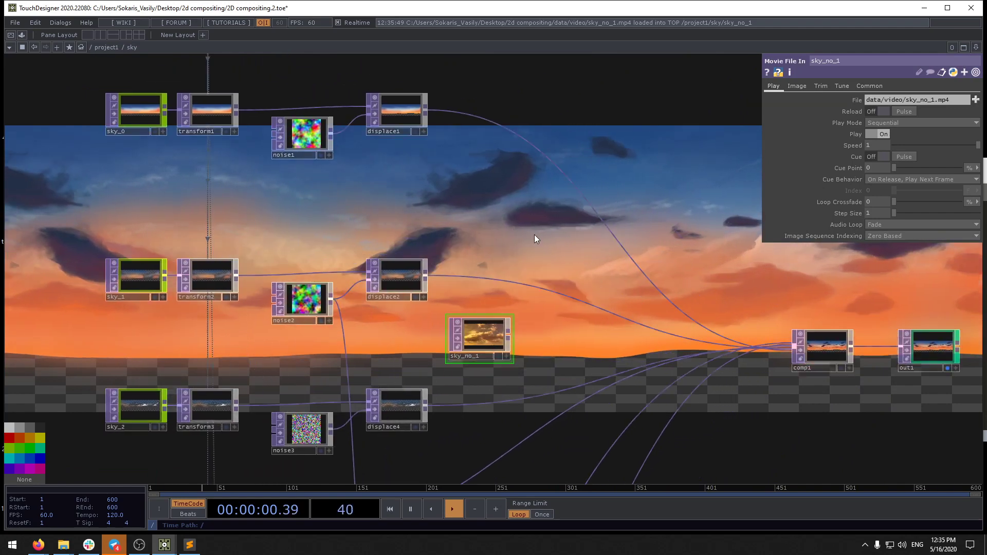
key("ctrl+s")
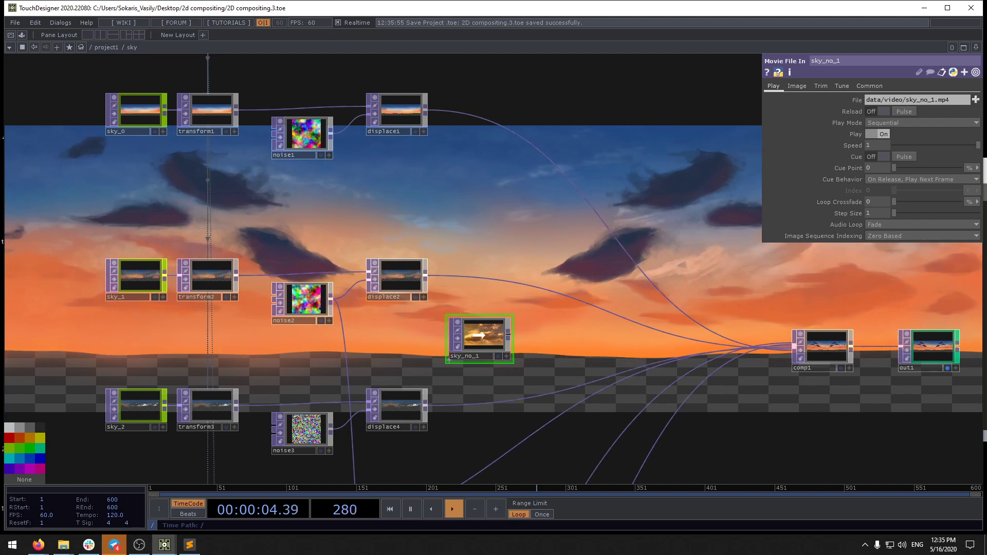
mouse_move(478, 335)
left_mouse_down()
mouse_move(421, 341)
mouse_move(472, 333)
left_mouse_up()
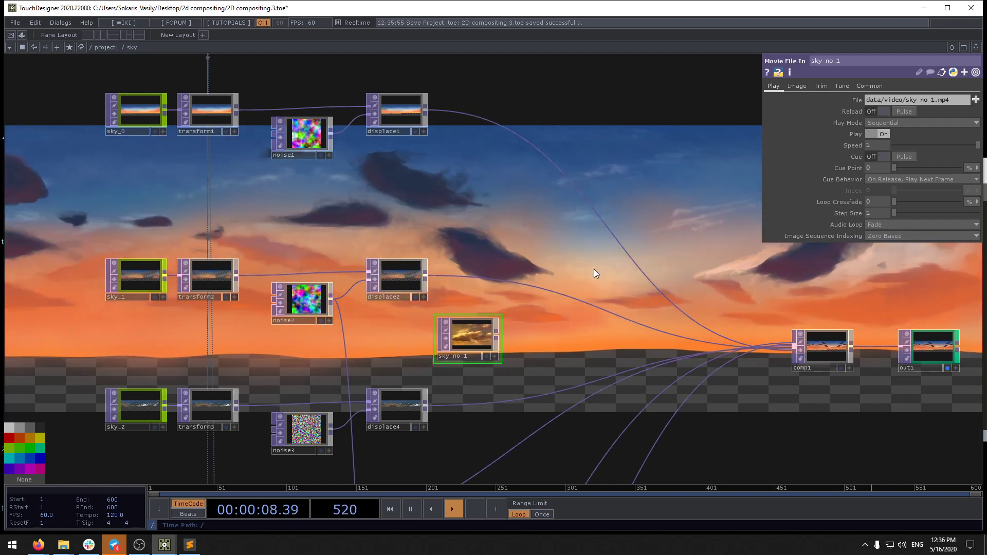
Step: Move comp1 and out1 together farther right to free up space after the displace nodes
left_click_drag(546, 225, 350, 105)
right_click_drag(588, 145, 691, 263)
scroll(663, 355, "down", 5)
left_click_drag(591, 373, 437, 377)
left_click_drag(495, 311, 654, 310)
left_click_drag(580, 353, 627, 349)
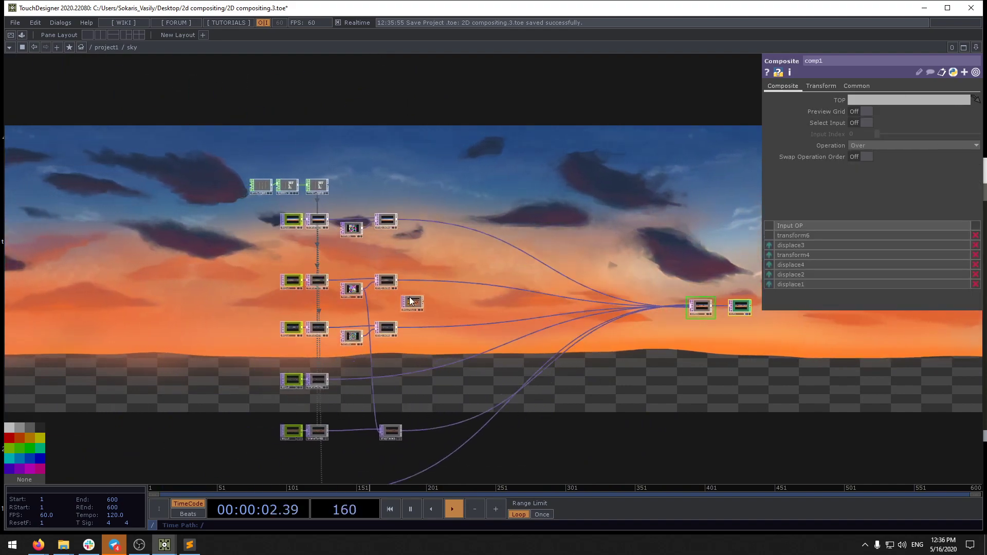
scroll(411, 302, "up", 5)
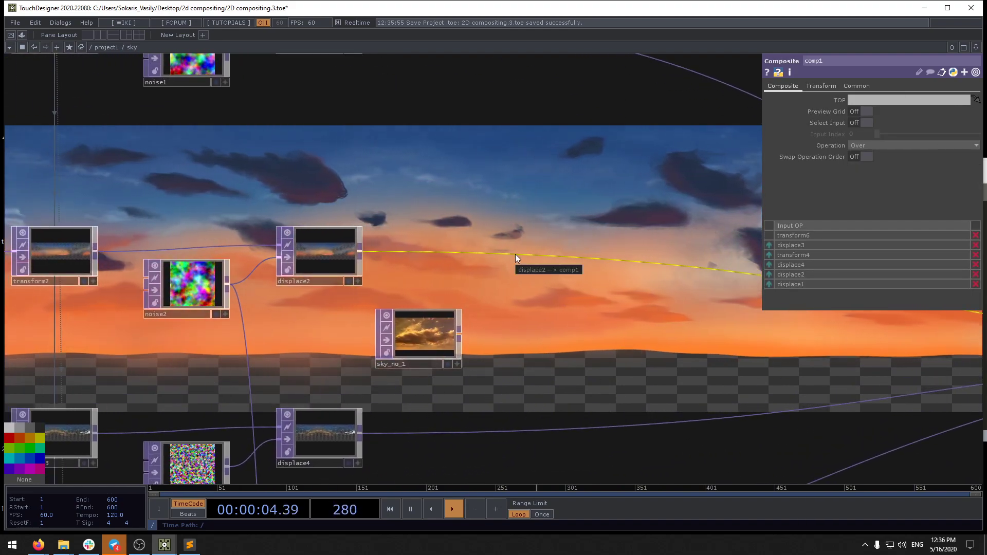
Step: Add a Multiply TOP to the sky network, to the right of displace2 and sky_no_1
key("Tab")
type("mu")
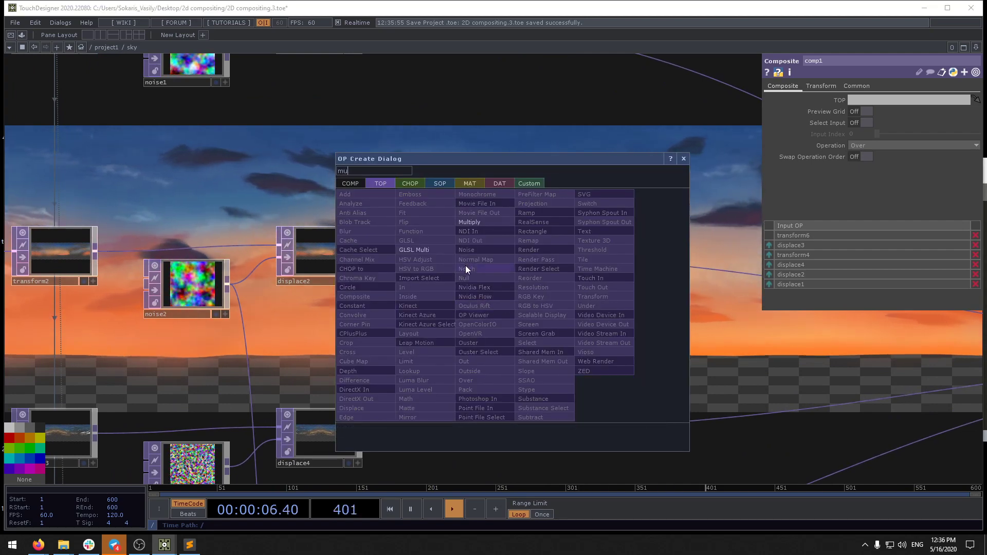
left_click(469, 221)
left_click(532, 290)
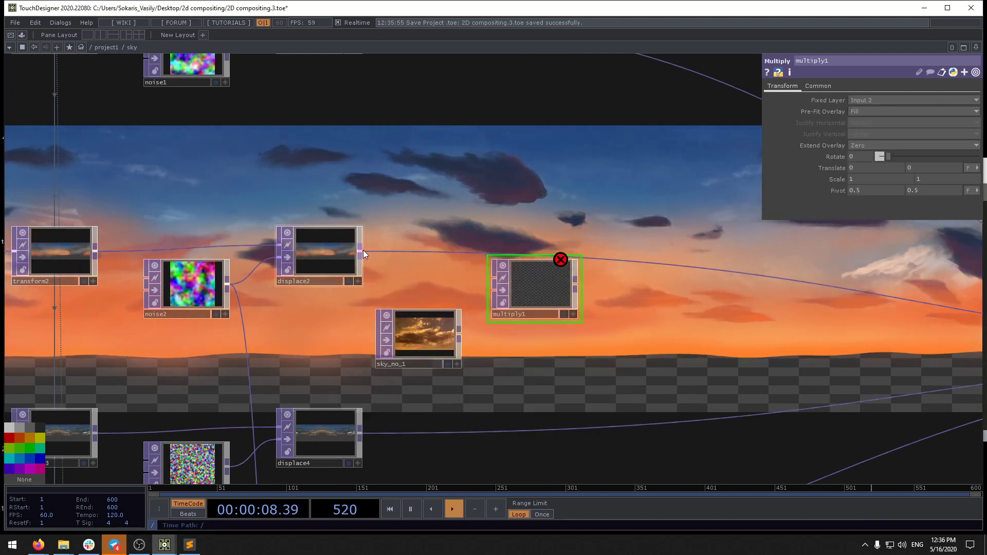
Step: Feed displace2 and sky_no_1 into multiply1 as first and second inputs, and display multiply1 in the network background
left_click_drag(363, 250, 493, 277)
left_click(564, 315)
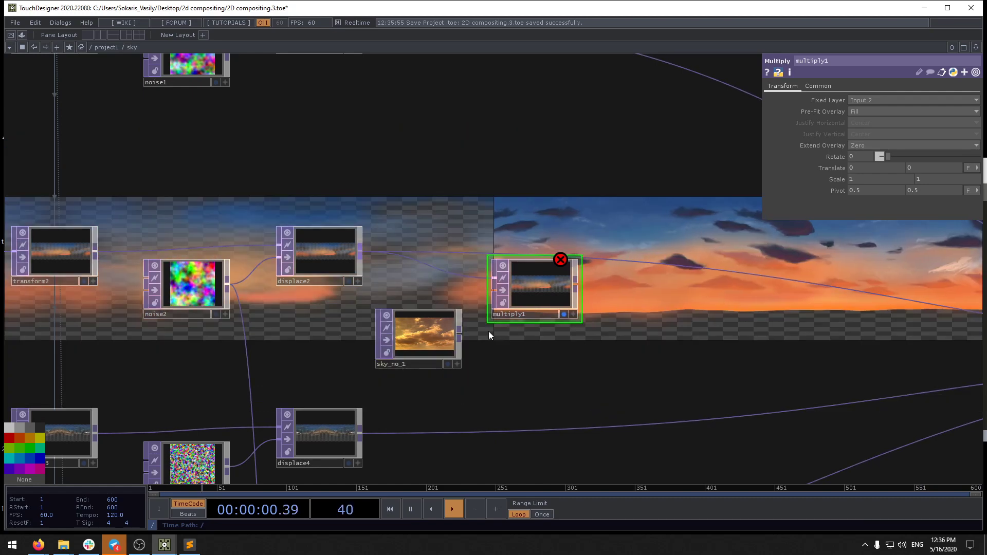
left_click_drag(270, 207, 312, 281)
left_click_drag(501, 407, 543, 386)
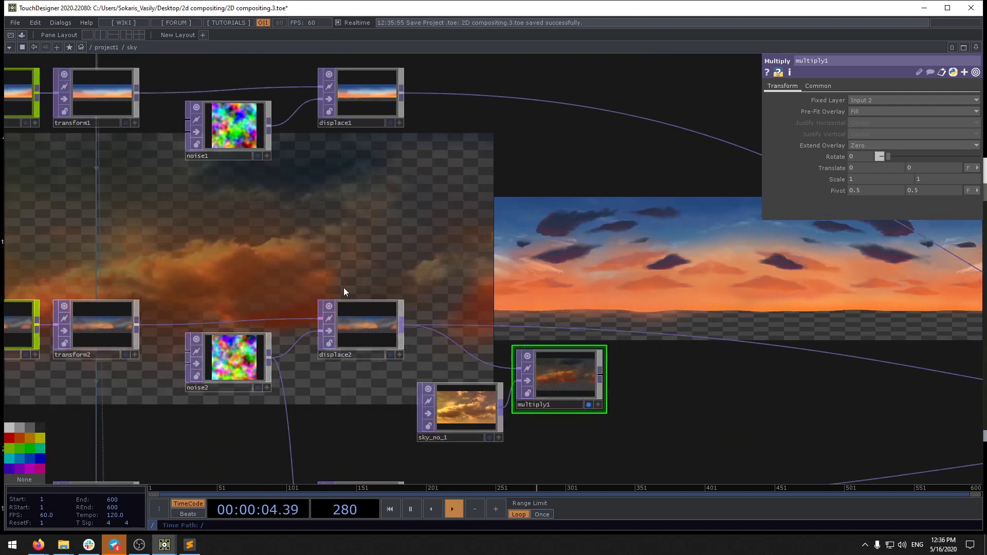
Step: Set multiply1's Fixed Layer to Input 1 and Pre-Fit Overlay to Fit Outside, and shift sky_no_1 slightly away from it
left_click(859, 100)
left_click(859, 108)
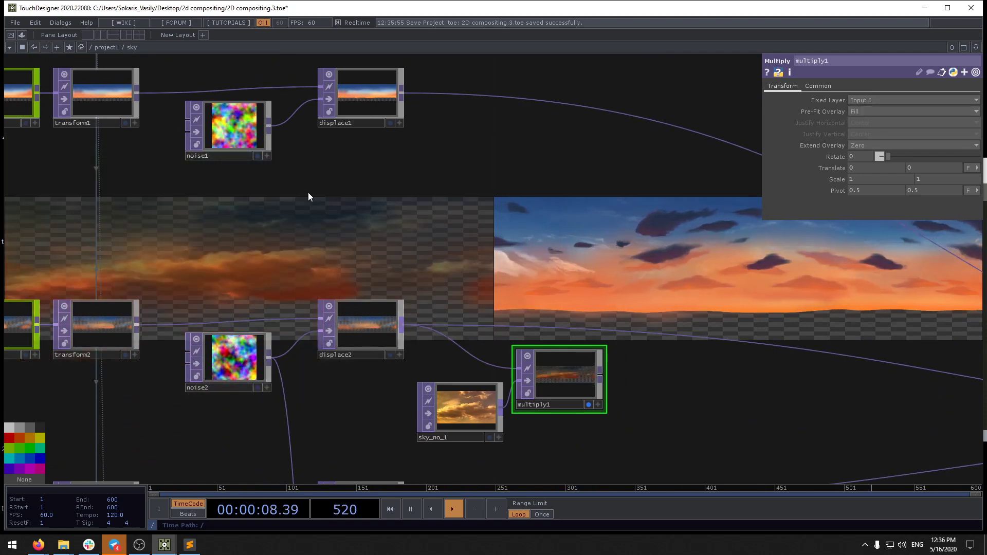
left_click(865, 111)
left_click(865, 158)
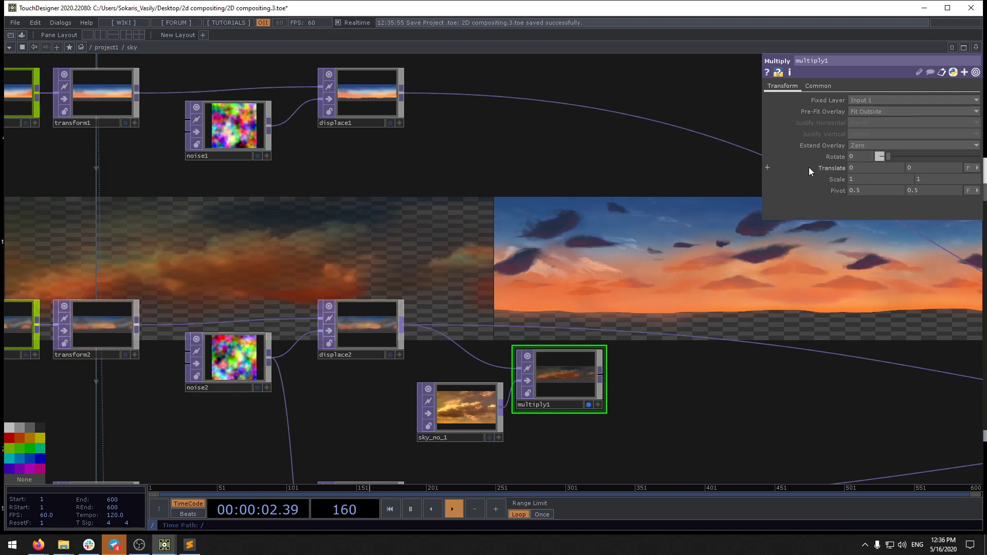
left_click_drag(456, 418, 440, 418)
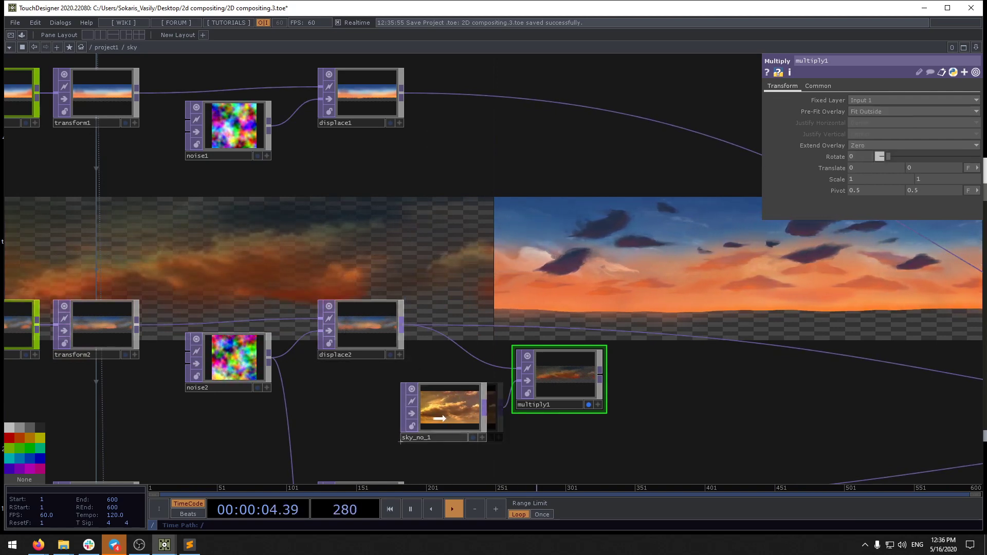
Step: Display displace2 in the background alongside multiply1 and turn off out1's background display
left_click(391, 355)
left_click_drag(588, 315, 289, 129)
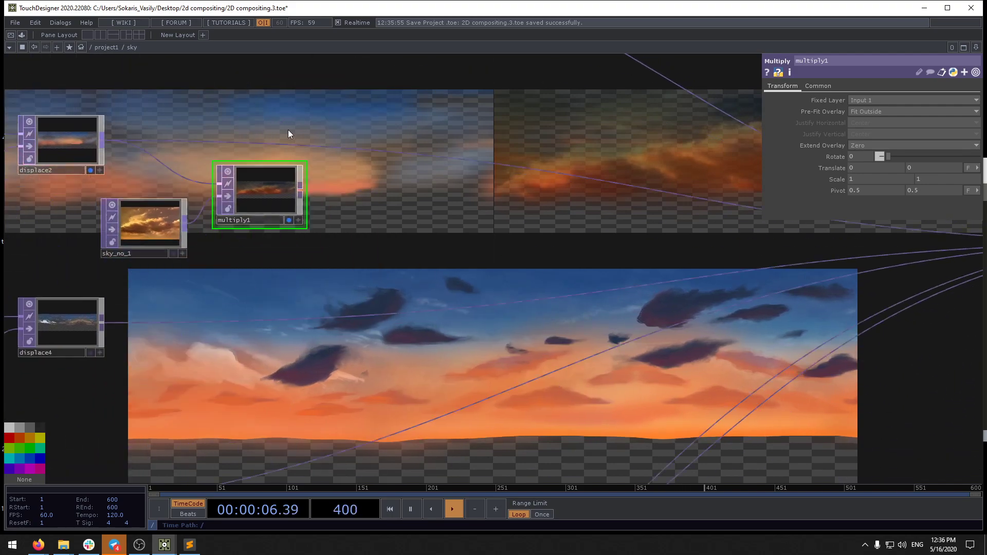
left_click_drag(873, 401, 399, 353)
scroll(399, 353, "down", 2)
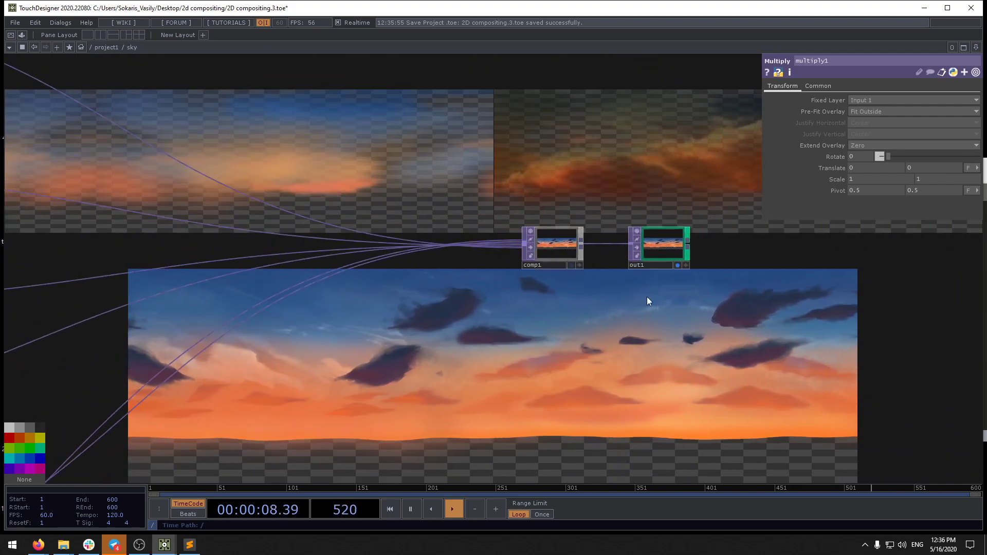
left_click(678, 265)
left_click_drag(307, 372, 675, 457)
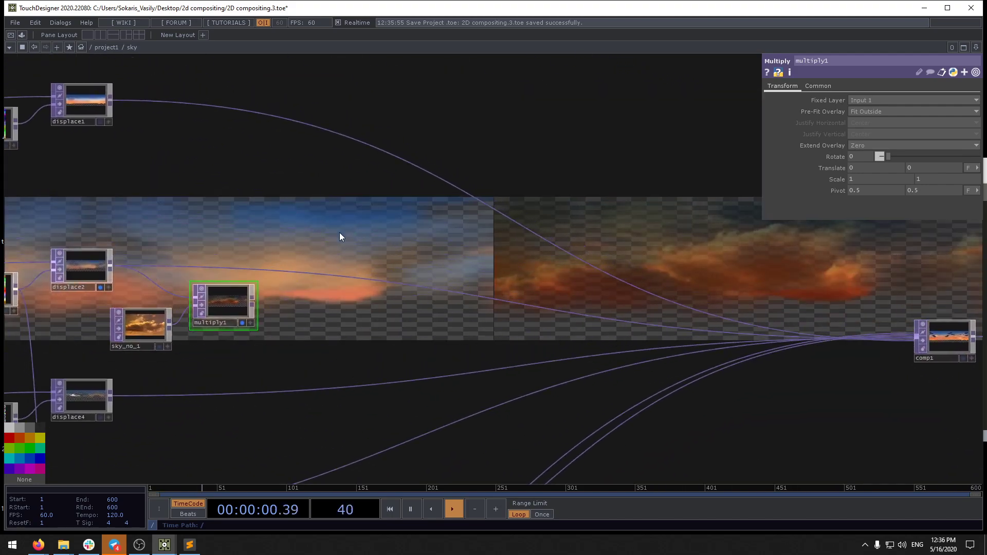
left_click_drag(339, 236, 436, 308)
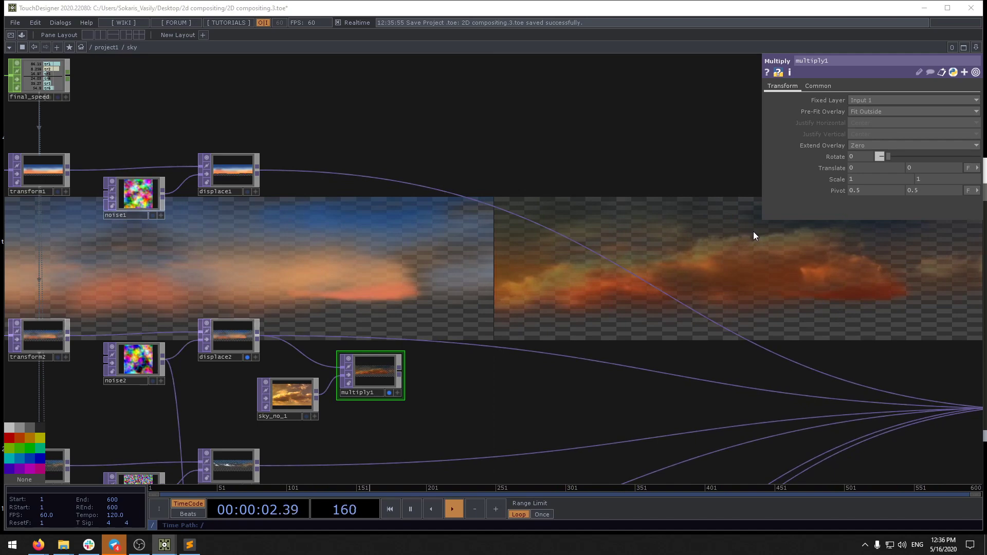
Step: Set the Loop Crossfade of the sky_no_1 movie to 5
left_click(284, 402)
left_click_drag(281, 333, 440, 255)
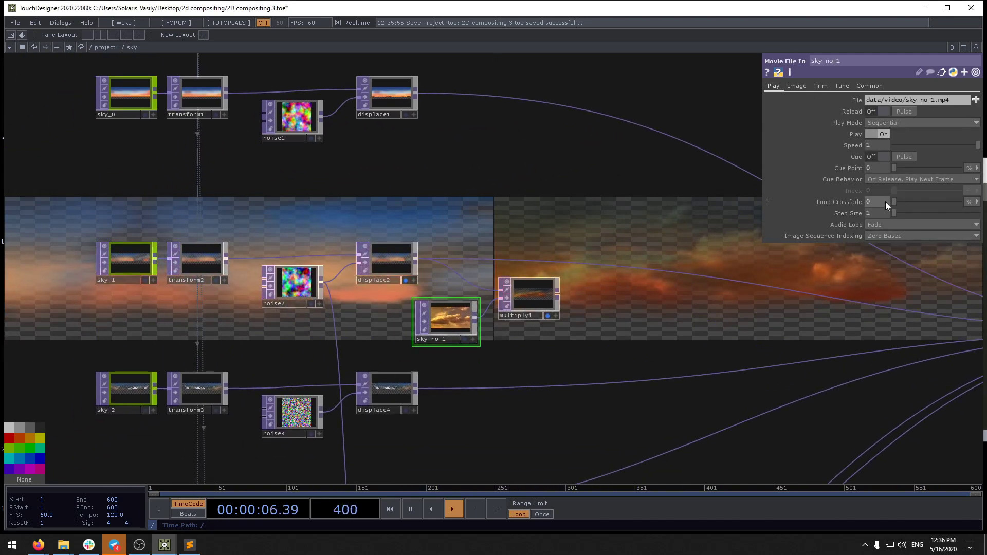
type("10")
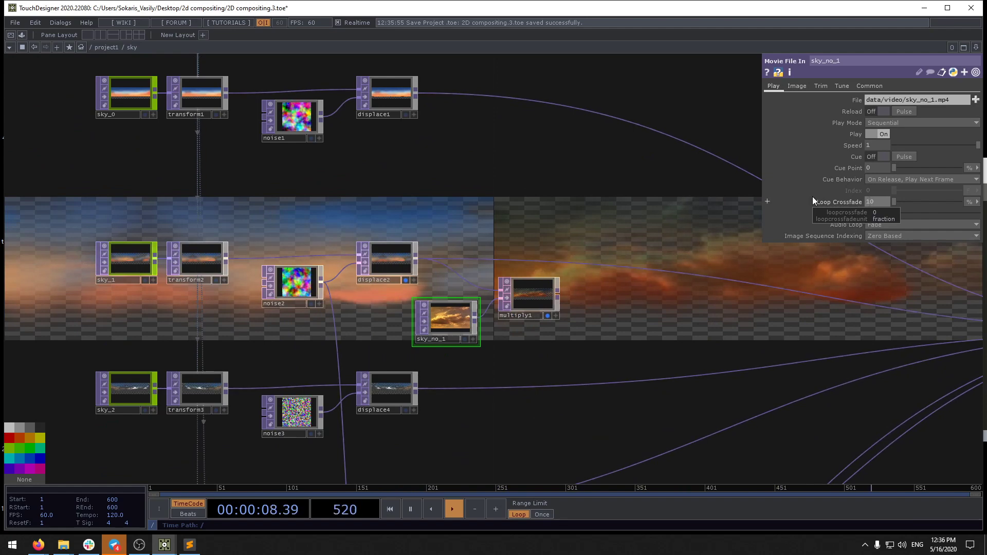
type("5")
key("Return")
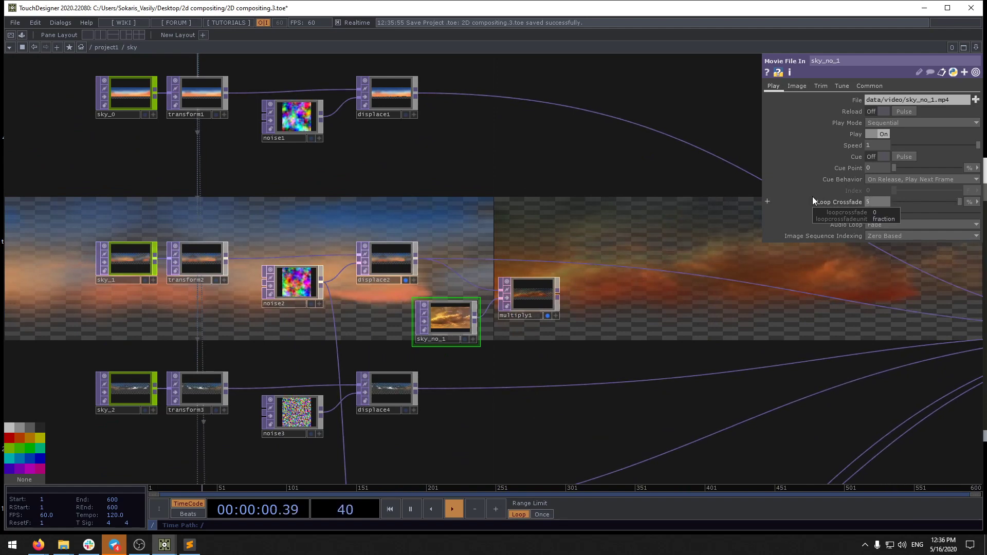
Step: Set the playback Speed of the sky_no_1 movie to 0.7
scroll(455, 321, "up", 2)
scroll(455, 321, "up", 2)
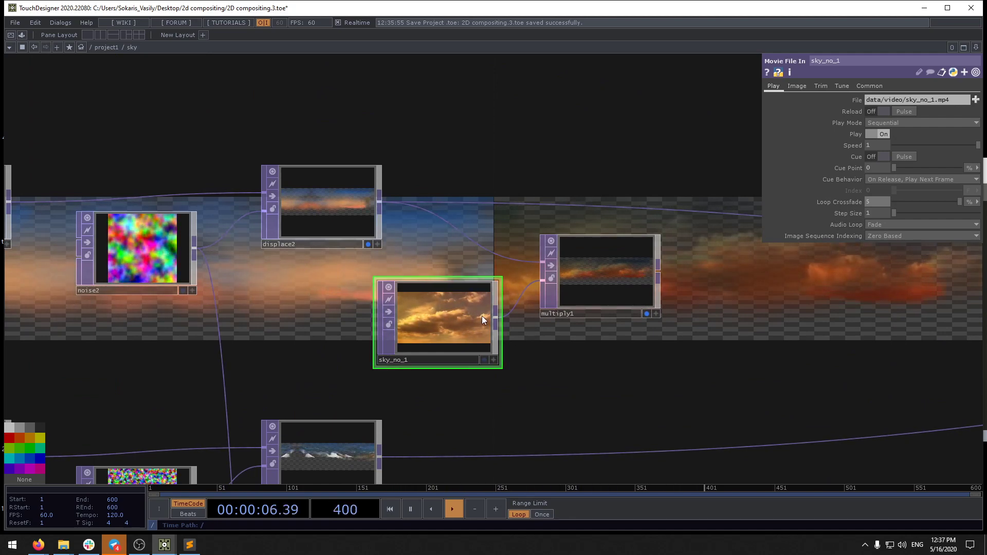
left_click_drag(664, 350, 481, 337)
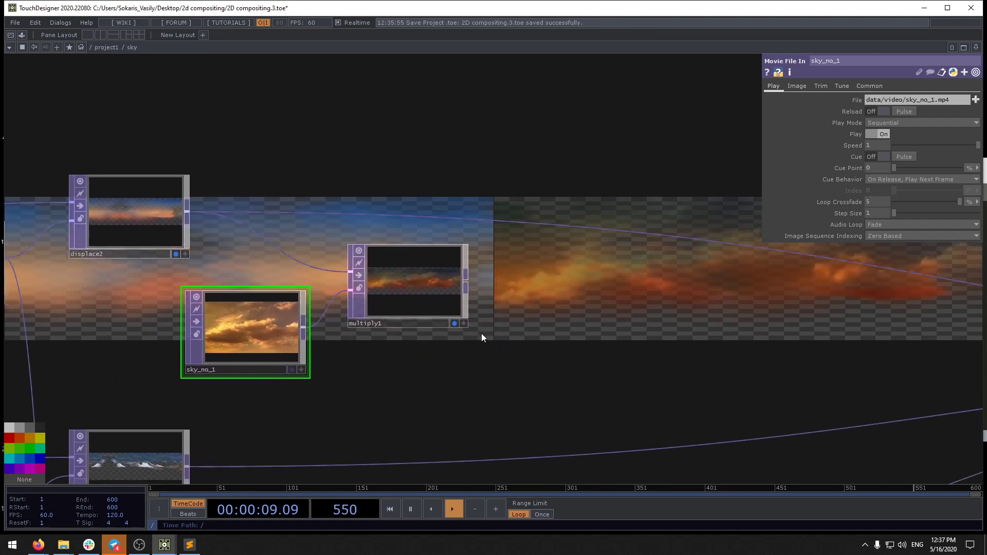
left_click(821, 86)
left_click(798, 86)
left_click(773, 85)
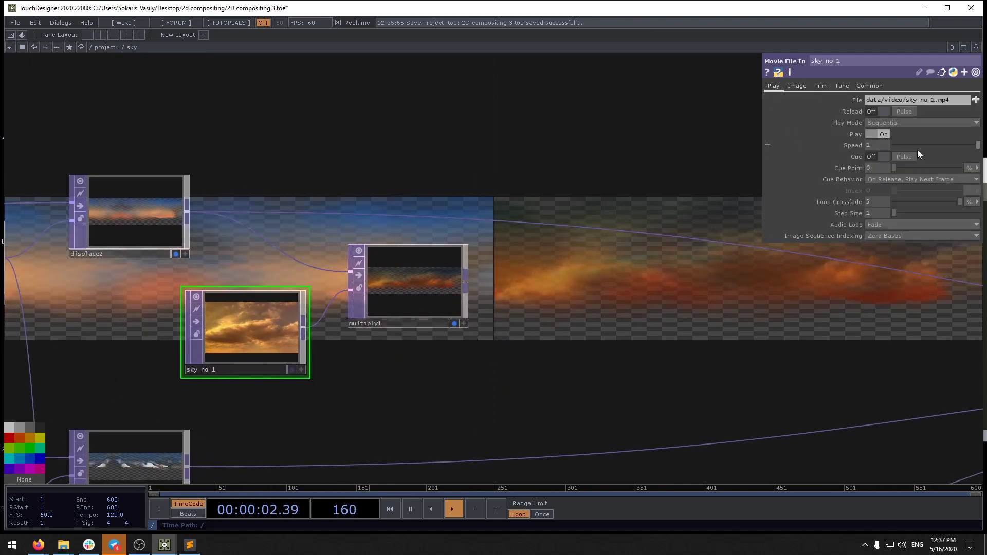
left_click_drag(914, 147, 953, 146)
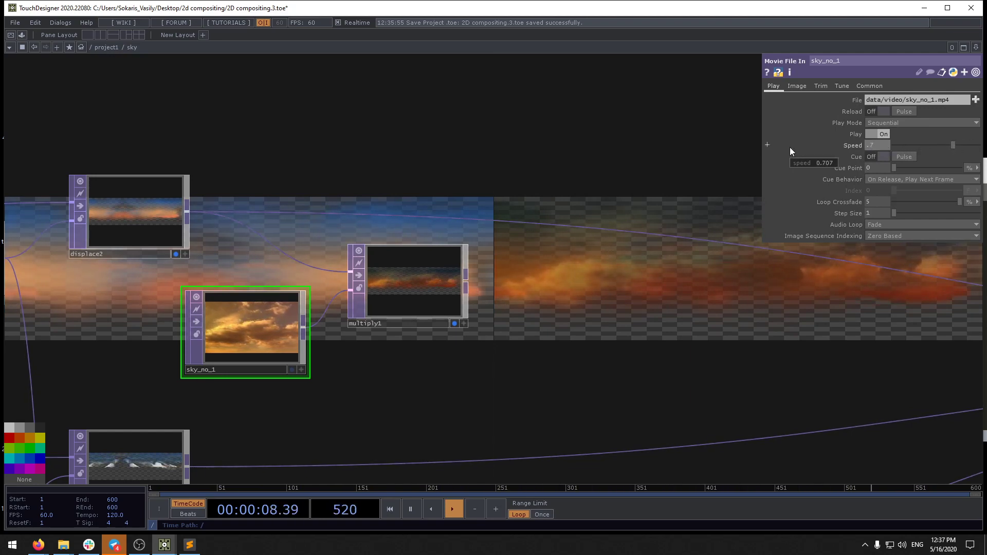
Step: Examine sky_no_1's image settings and its node information, such as resolution and sample rate
left_click(797, 86)
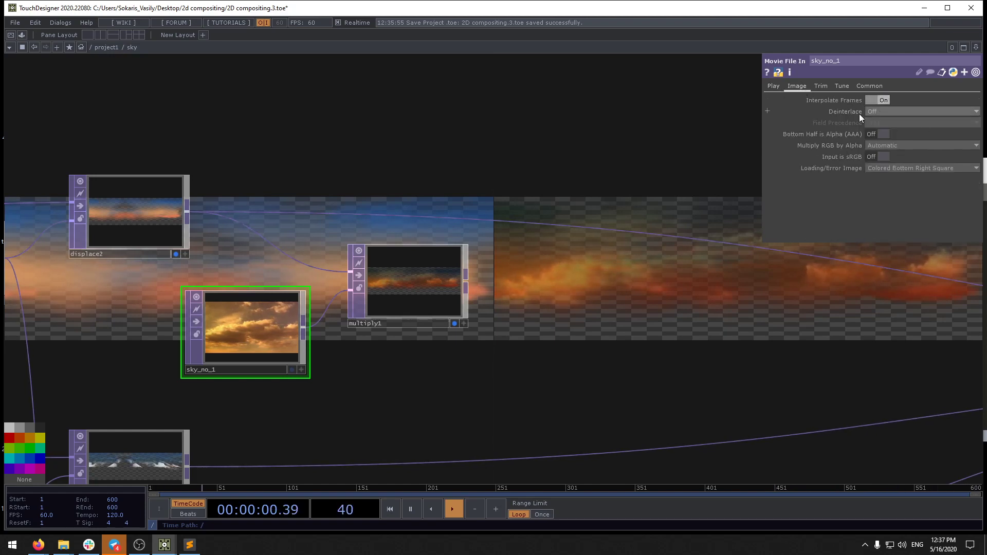
middle_click(276, 326)
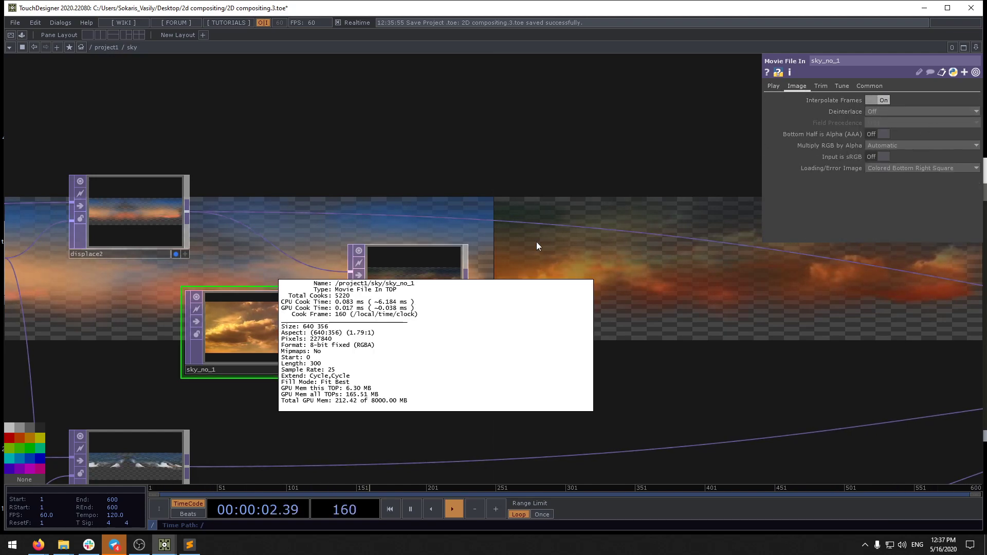
left_click_drag(527, 271, 527, 357)
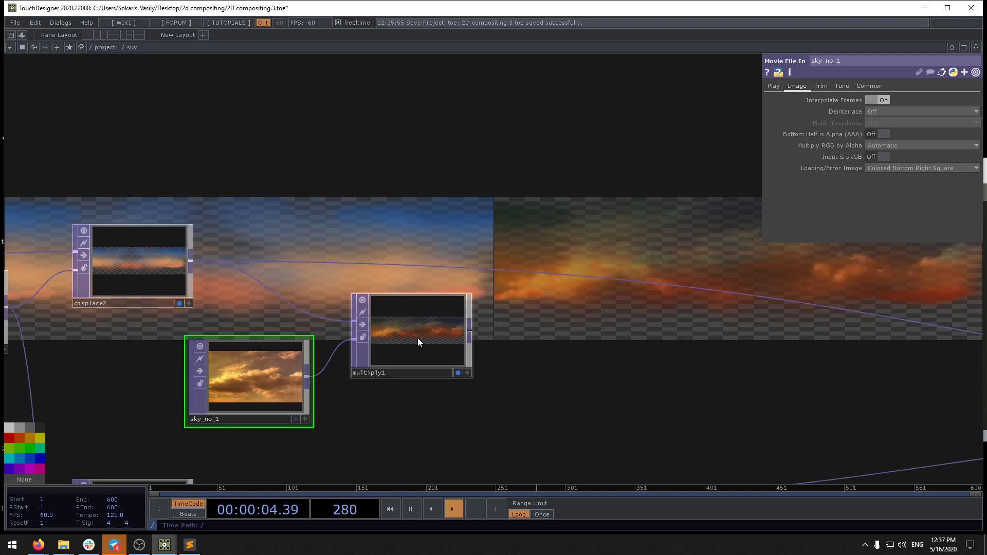
Step: Add a Level TOP after multiply1 and display it in the background in place of multiply1
mouse_move(418, 339)
left_mouse_down()
mouse_move(409, 356)
mouse_move(430, 333)
left_mouse_up()
right_click(468, 333)
type("l")
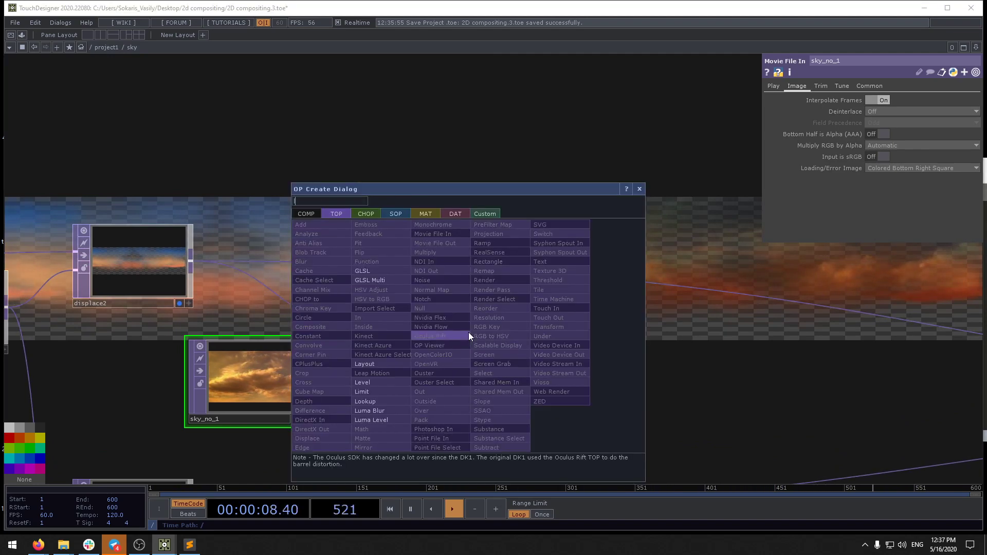
left_click(384, 391)
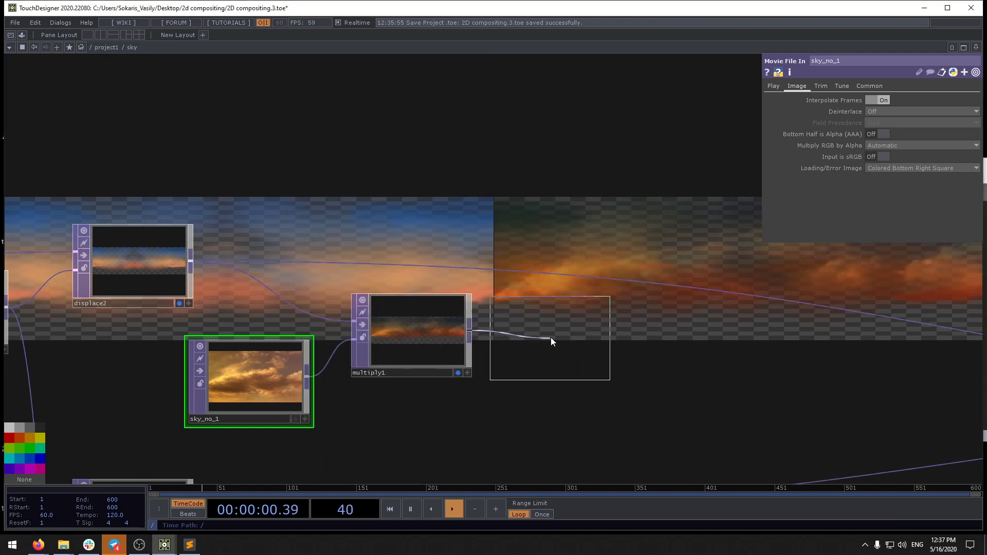
left_click(551, 338)
scroll(568, 335, "up", 3)
left_click_drag(556, 341, 570, 340)
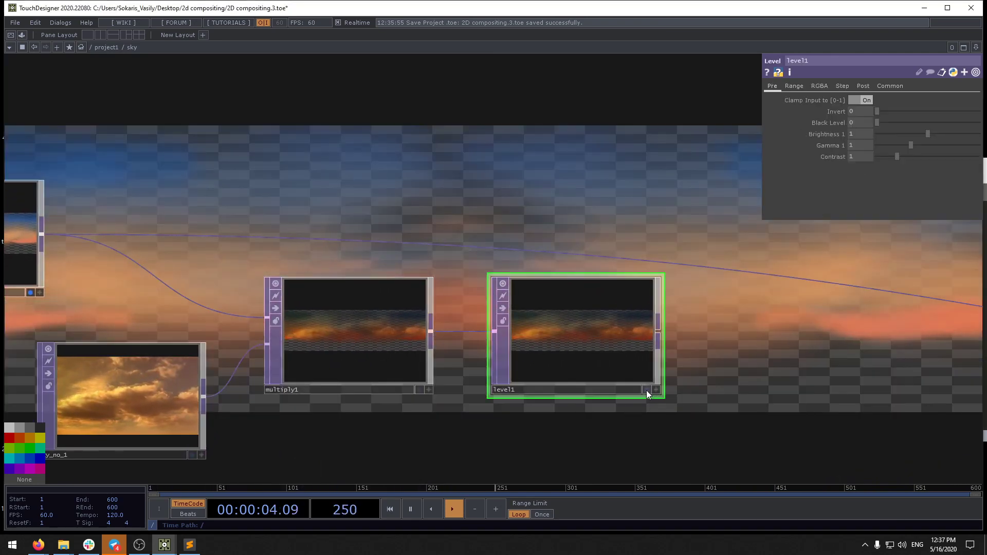
left_click(647, 389)
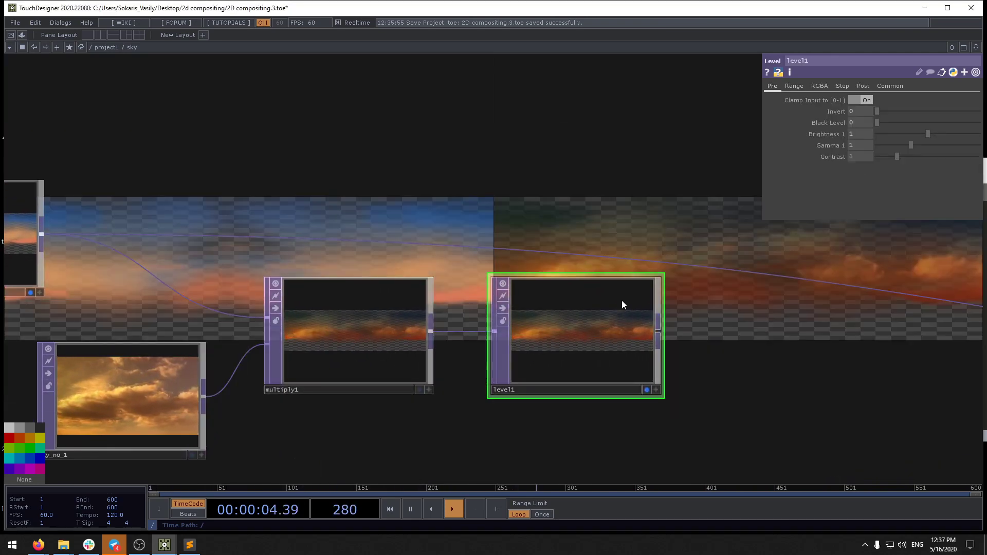
Step: Set the Opacity of level1 to 0.7
left_click(863, 86)
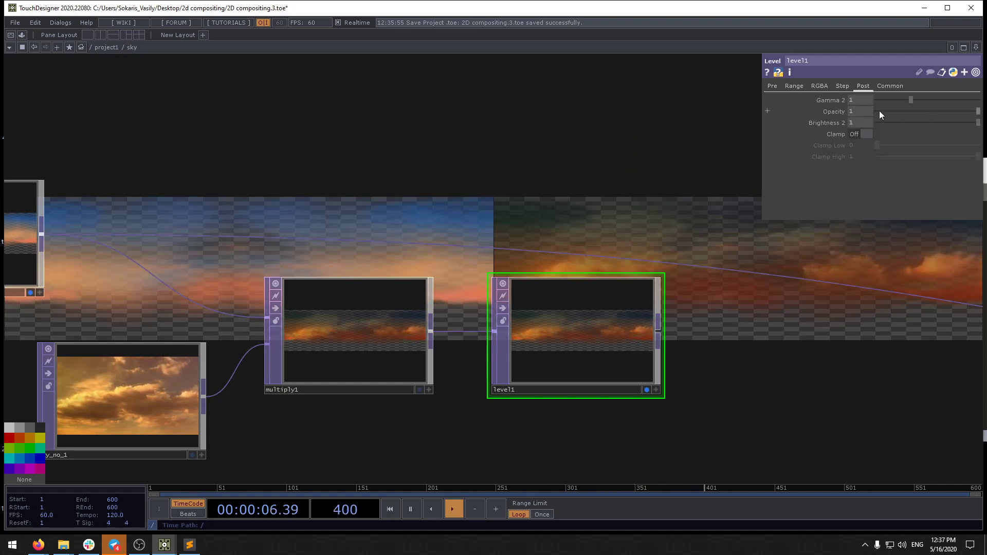
type(".8")
key("Return")
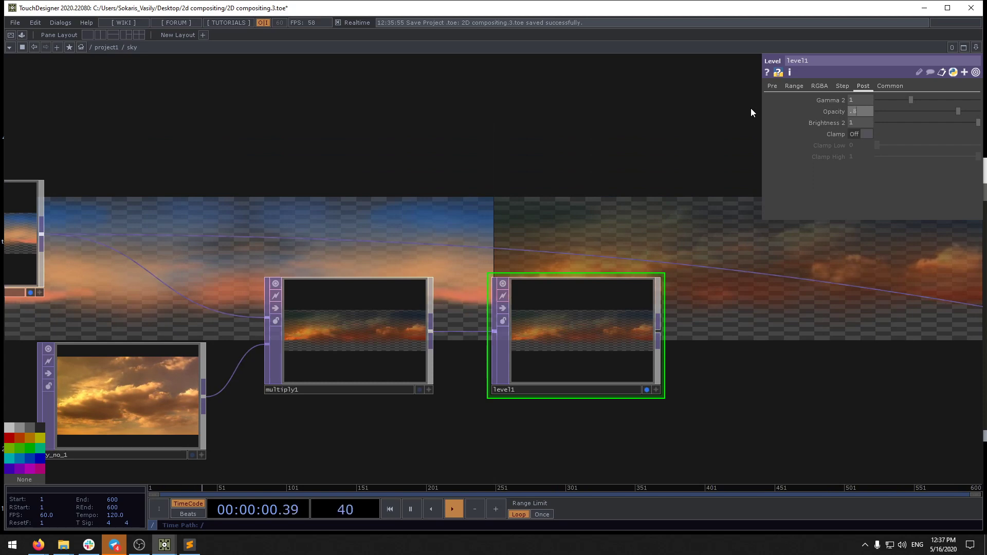
key("BackSpace")
type("7")
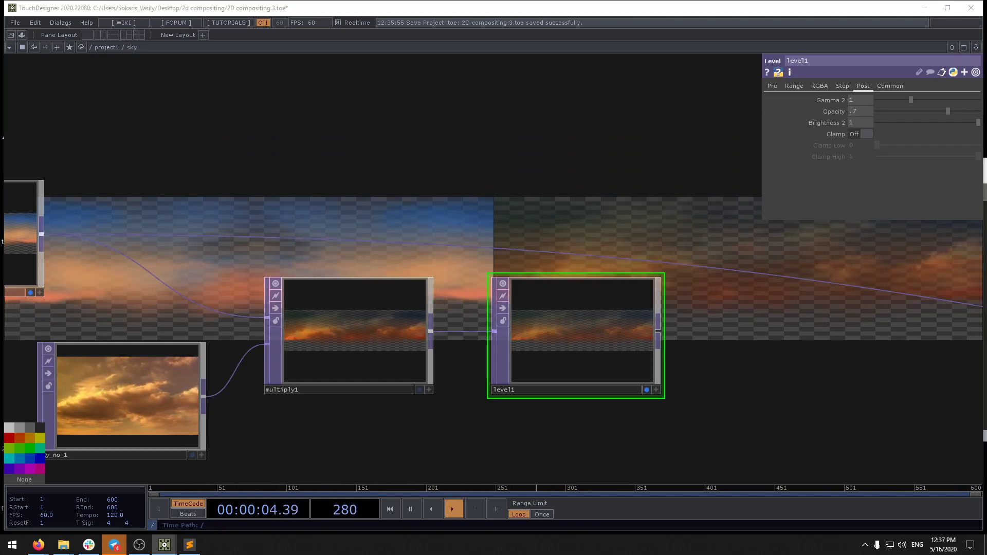
Step: Insert a Composite TOP between displace2 and comp1, and connect level1 as its second input
left_click_drag(712, 355, 550, 352)
scroll(582, 323, "down", 5)
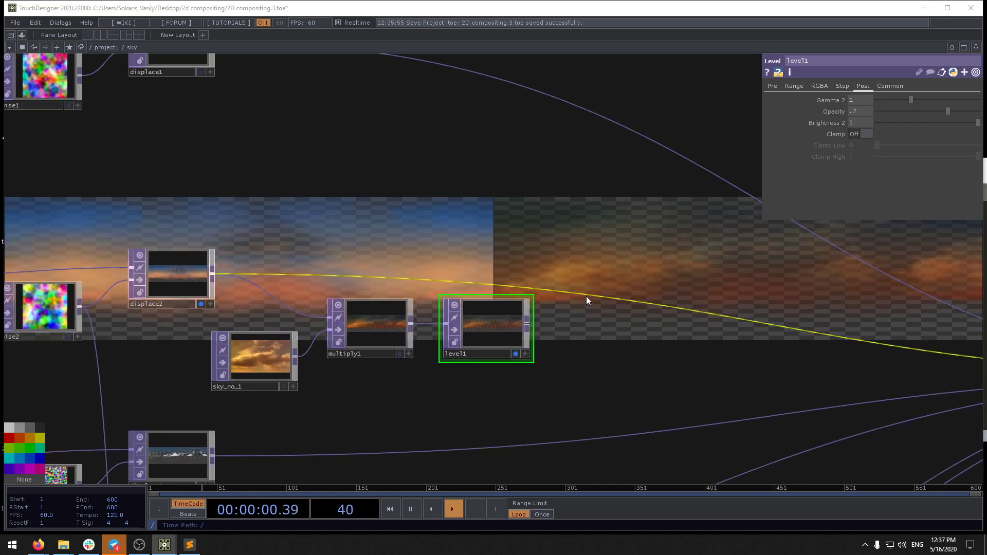
right_click(599, 288)
left_click(600, 288)
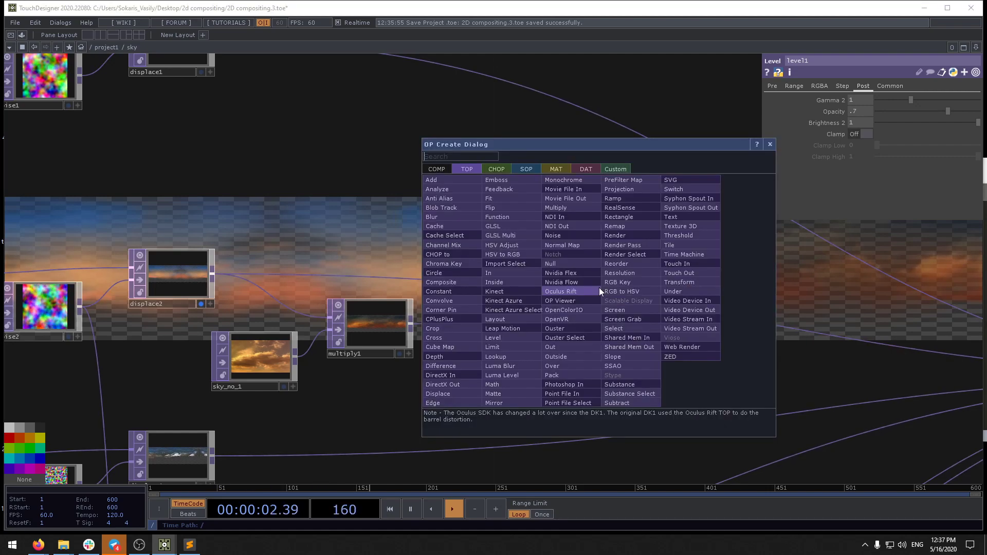
left_click(457, 281)
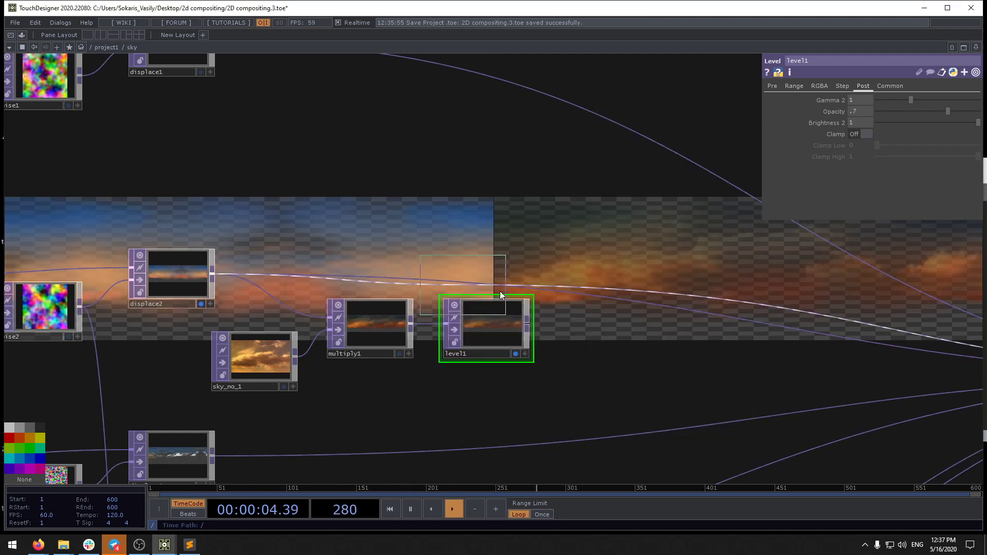
left_click(612, 284)
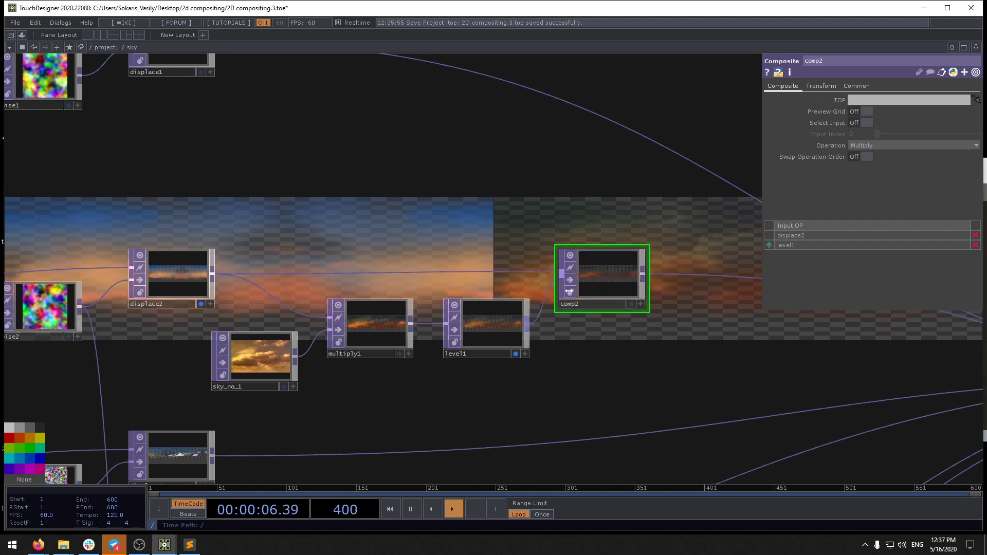
Step: Display comp2 in the background in place of level1 and set its Operation to Add
left_click_drag(610, 335, 537, 337)
left_click(442, 357)
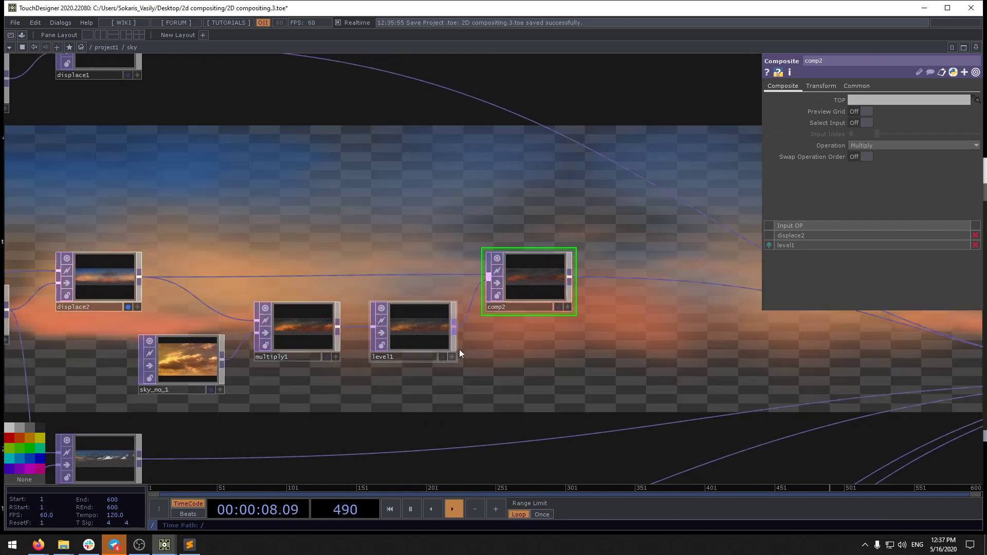
left_click(559, 307)
left_click_drag(445, 245, 514, 330)
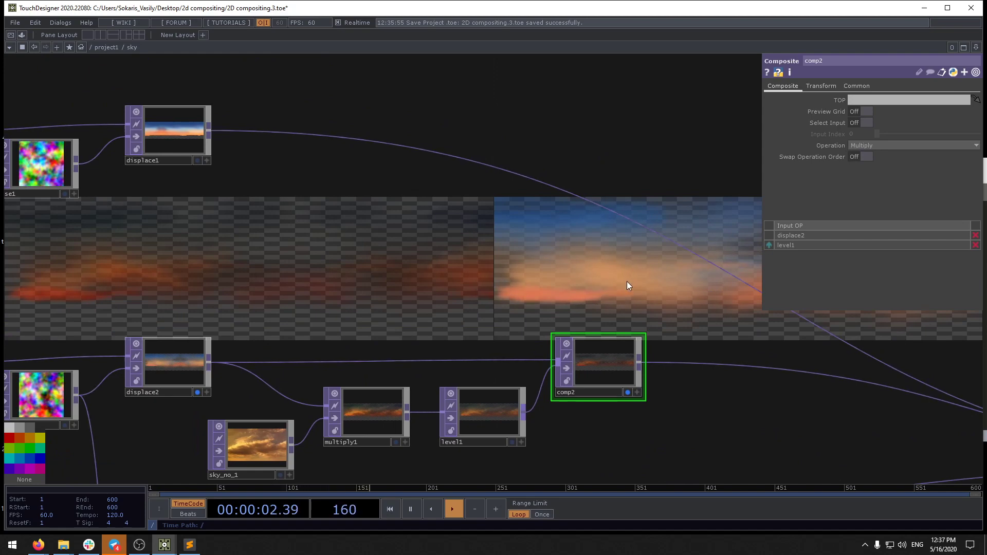
left_click(914, 139)
left_click(856, 157)
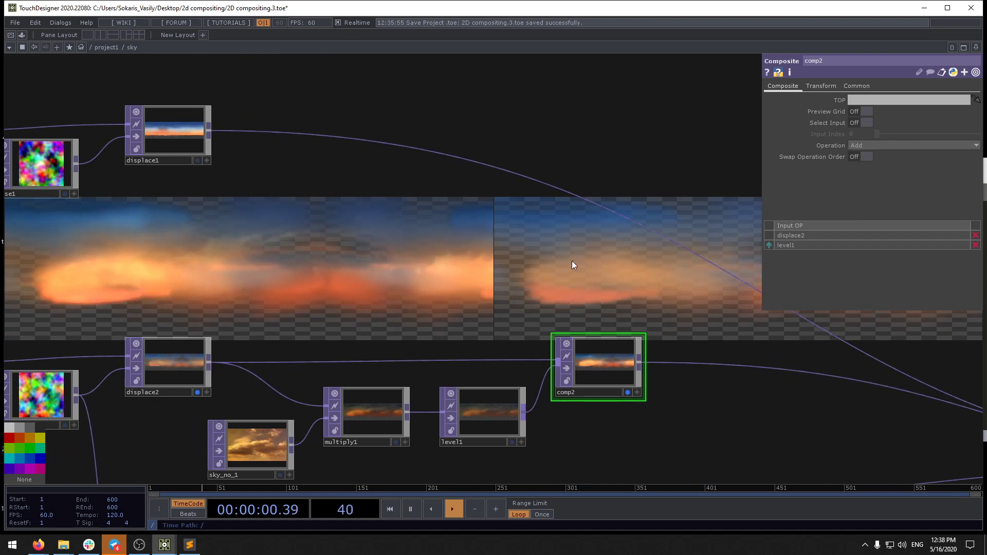
Step: Set comp2's Operation to Screen and level1's Opacity to 1
left_click(871, 142)
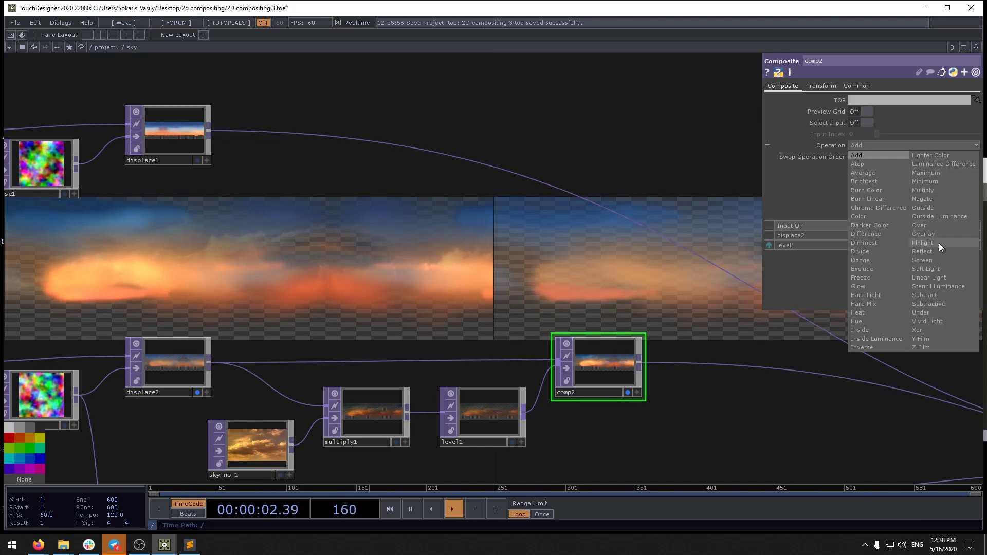
left_click(936, 263)
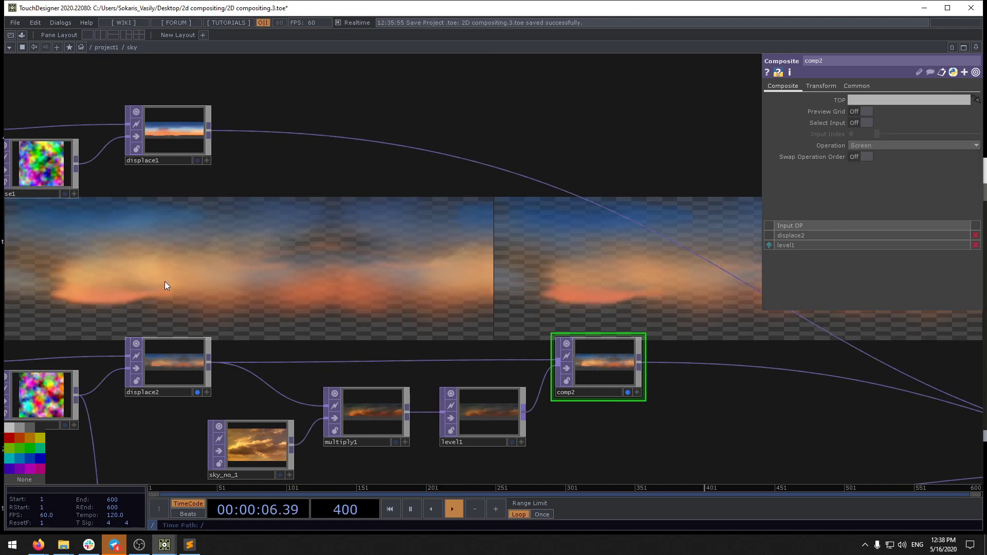
scroll(244, 299, "down", 3)
left_click(510, 384)
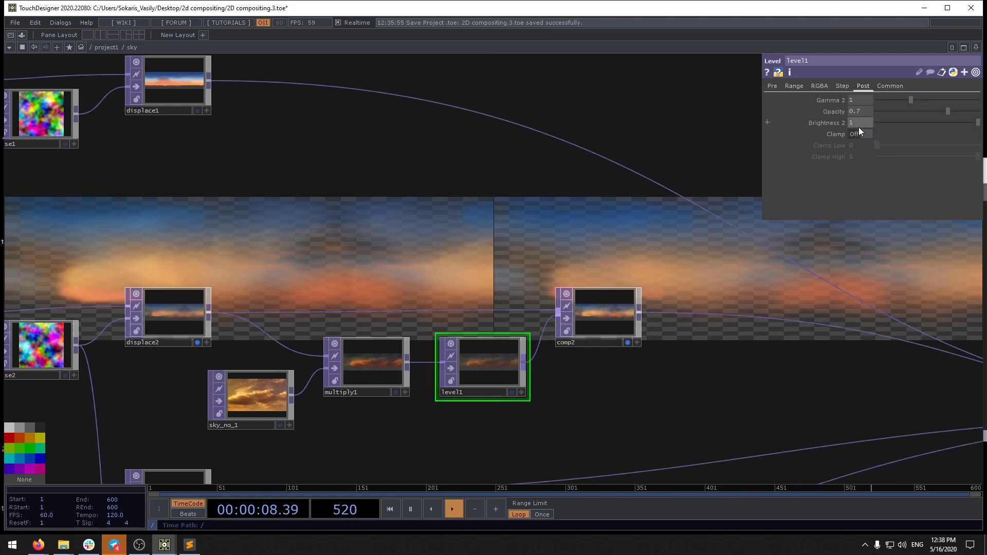
mouse_move(948, 110)
left_mouse_down()
mouse_move(973, 113)
mouse_move(798, 125)
mouse_move(949, 115)
left_mouse_up()
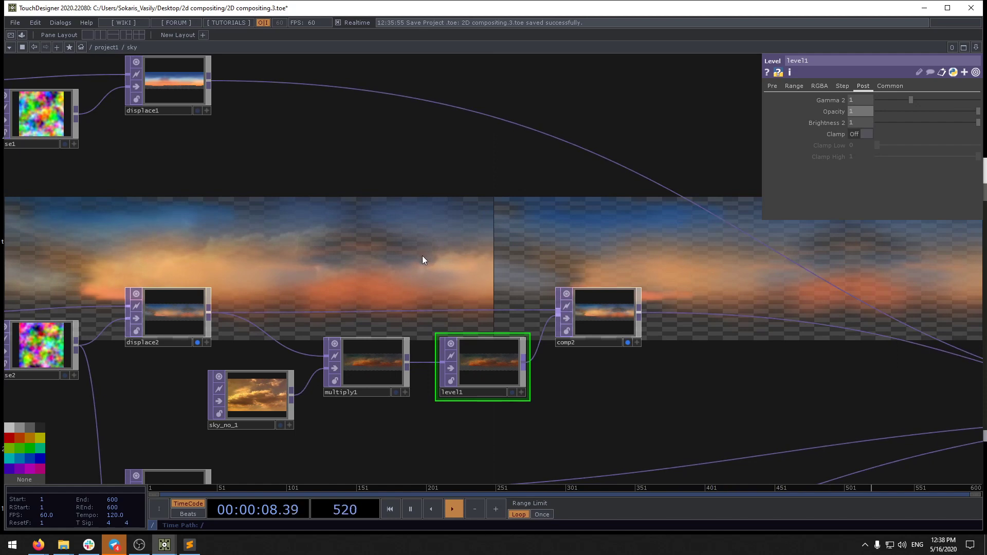
Step: Stop displaying comp2 and displace2 in the background and display the final out1 operator there
scroll(504, 366, "up", 5)
scroll(505, 366, "down", 4)
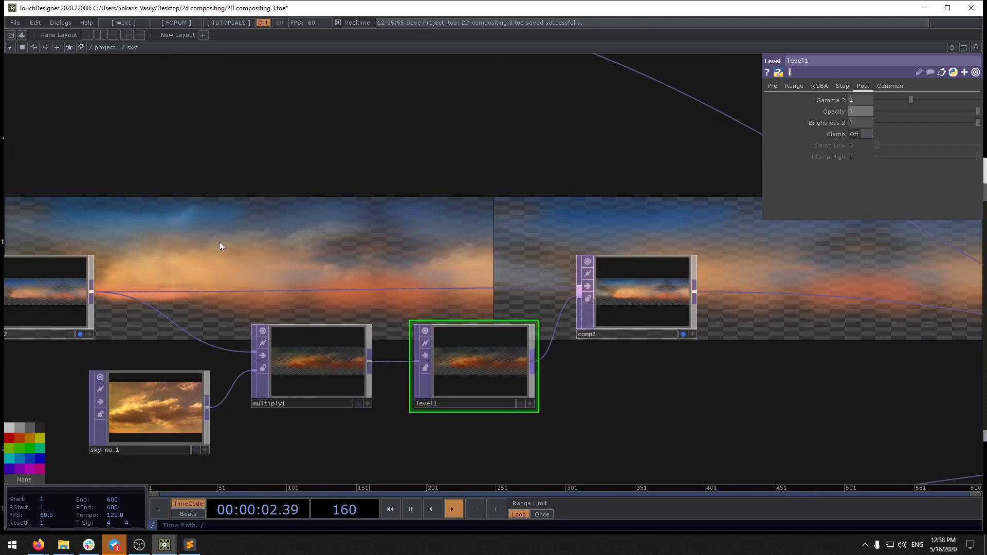
left_click_drag(824, 331, 362, 231)
scroll(361, 232, "down", 3)
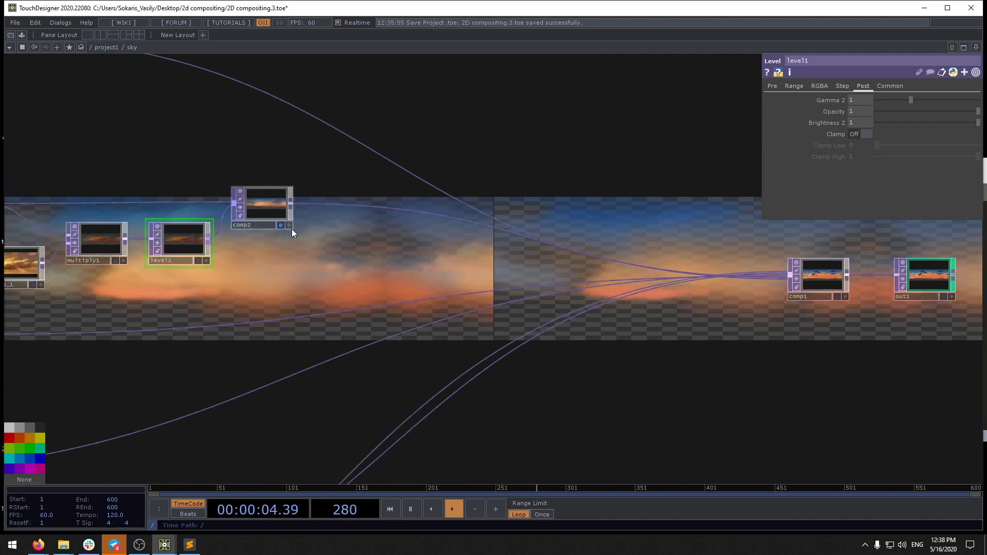
left_click(281, 225)
left_click_drag(63, 256, 418, 278)
left_click(329, 250)
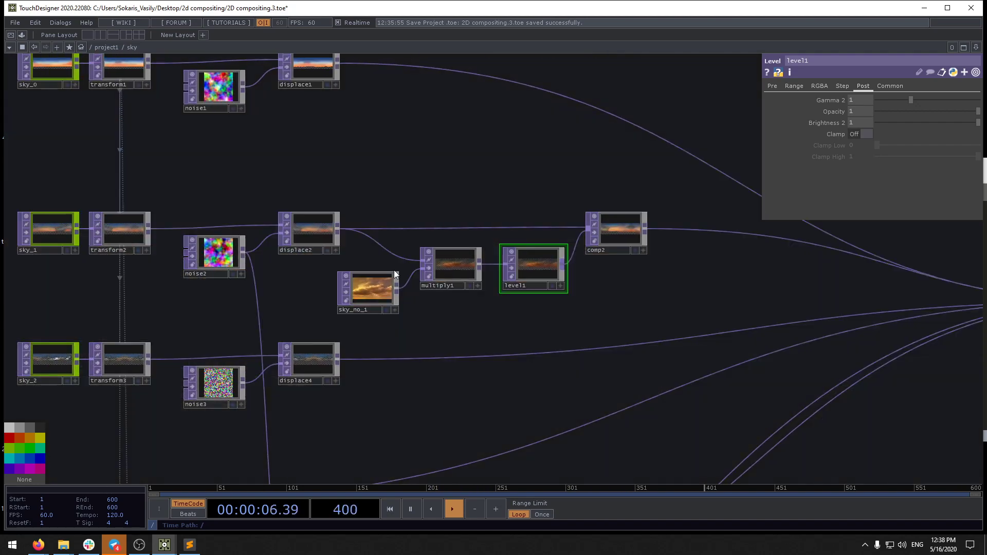
left_click_drag(595, 298, 458, 297)
scroll(458, 298, "down", 4)
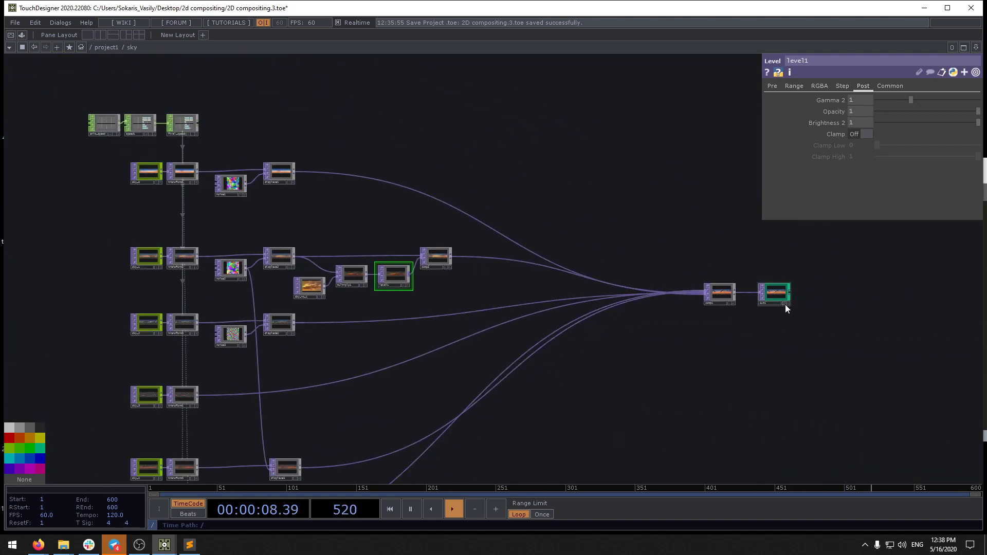
left_click(785, 304)
Step: Review the composited sky behind the layer network, and save the project
left_click_drag(639, 236, 634, 357)
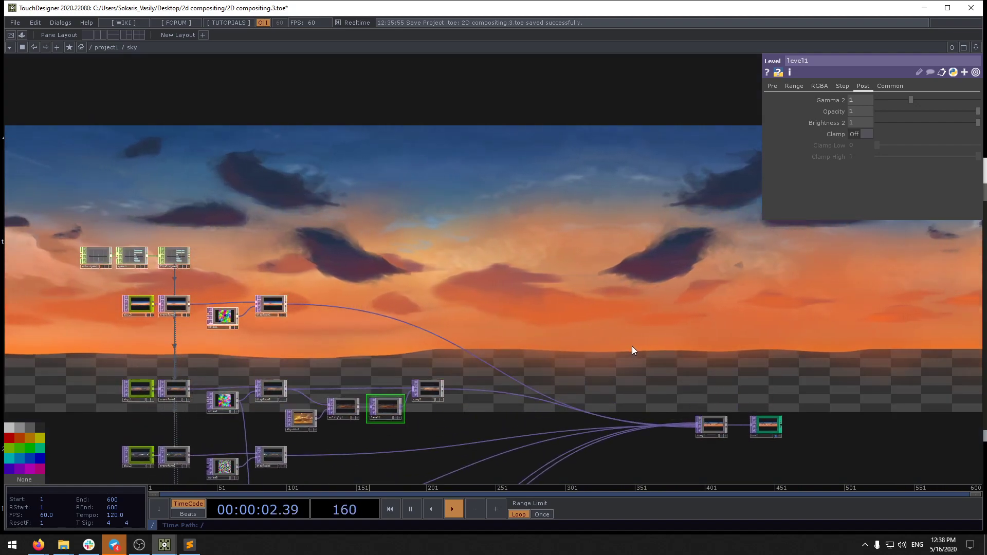
left_click_drag(289, 388, 476, 388)
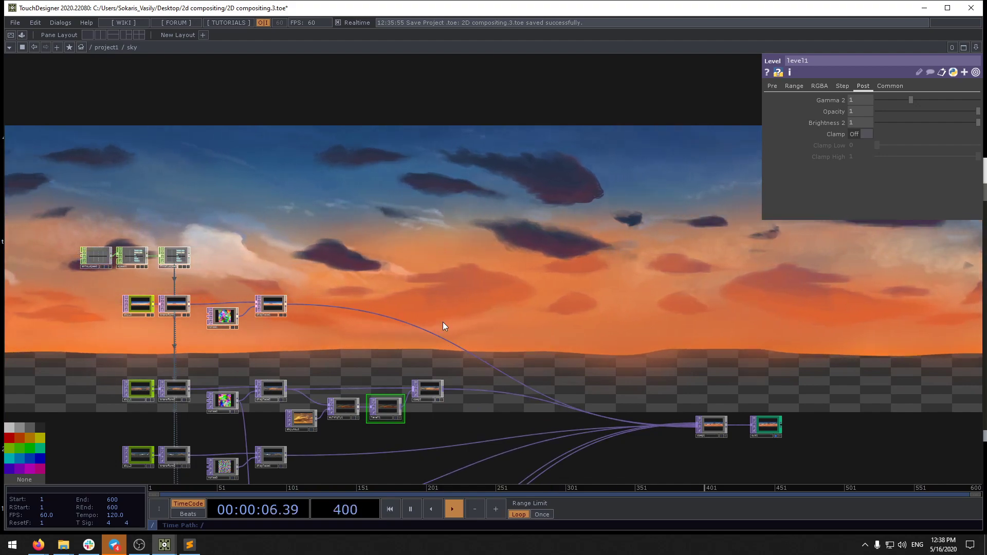
left_click_drag(460, 289, 519, 132)
scroll(350, 304, "up", 6)
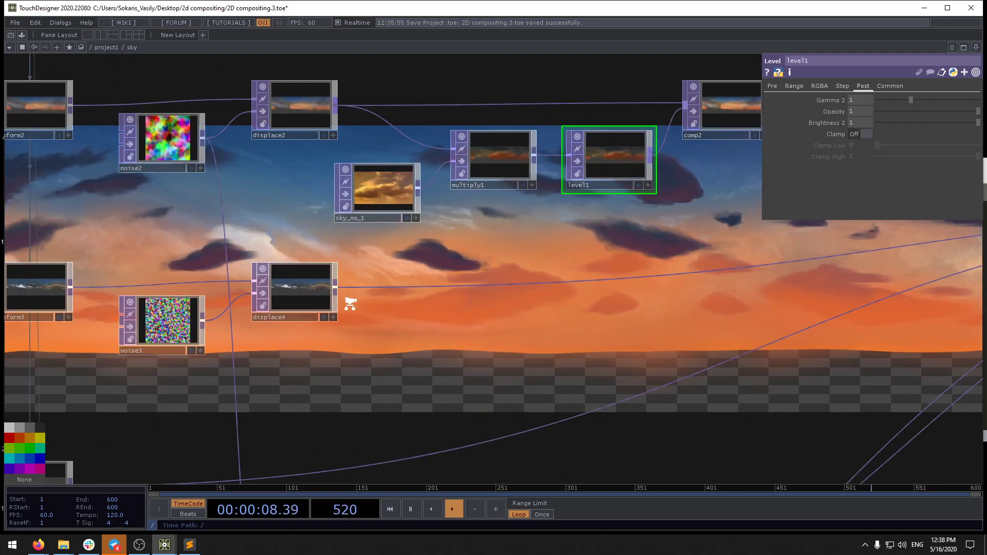
scroll(266, 272, "up", 3)
scroll(266, 273, "up", 8)
scroll(267, 272, "down", 6)
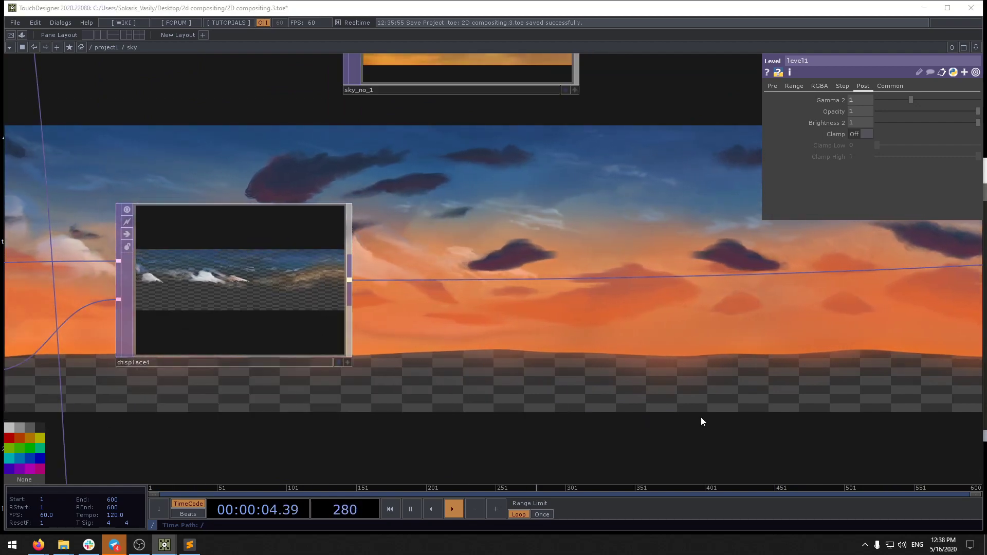
left_click_drag(675, 276, 828, 118)
scroll(667, 252, "down", 4)
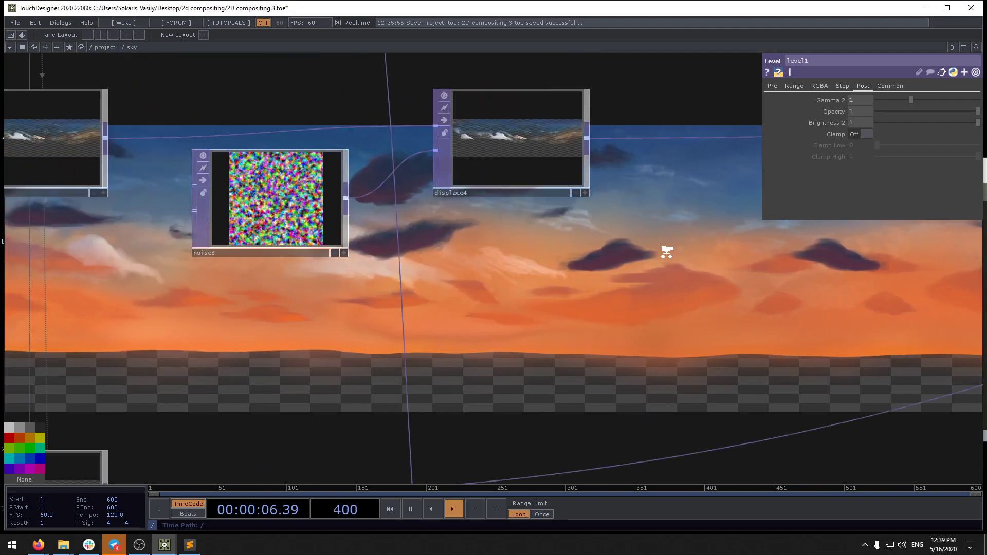
scroll(666, 251, "down", 3)
left_click_drag(645, 283, 586, 243)
left_click_drag(678, 273, 502, 283)
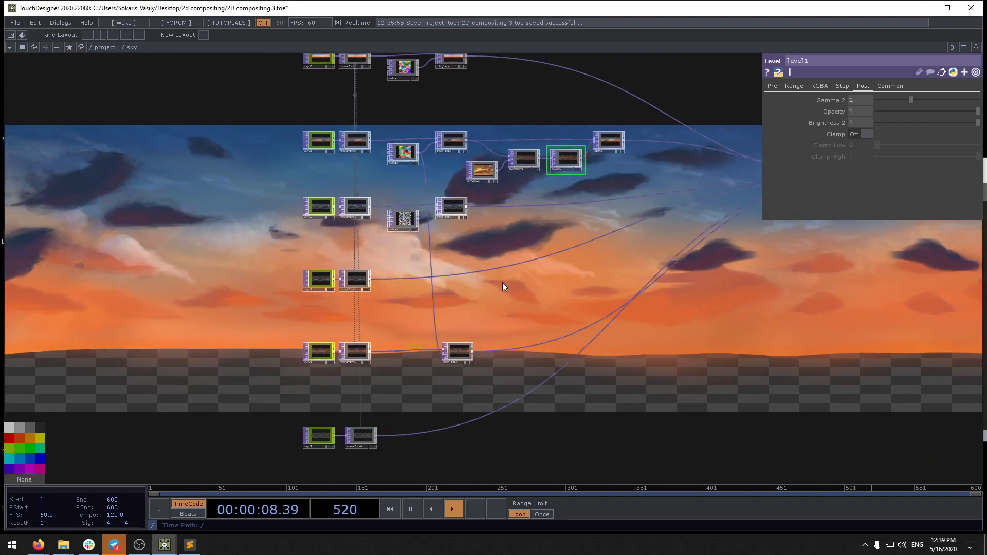
key("ctrl+s")
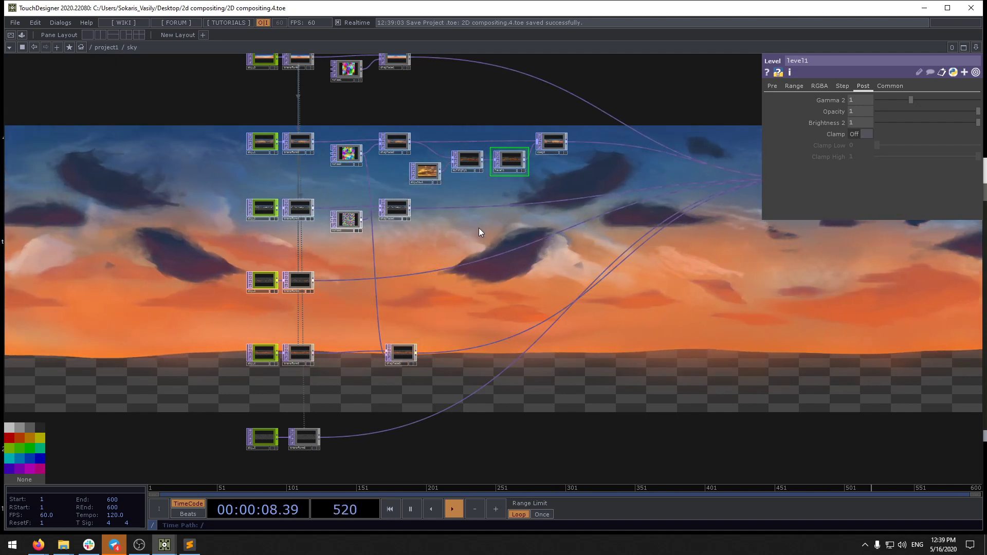
Step: Import the Clouds Stock Footage Cloud FX02 clip 06.mp4 from the video folder, placing it below transform6
left_click_drag(625, 394, 644, 286)
left_click(64, 551)
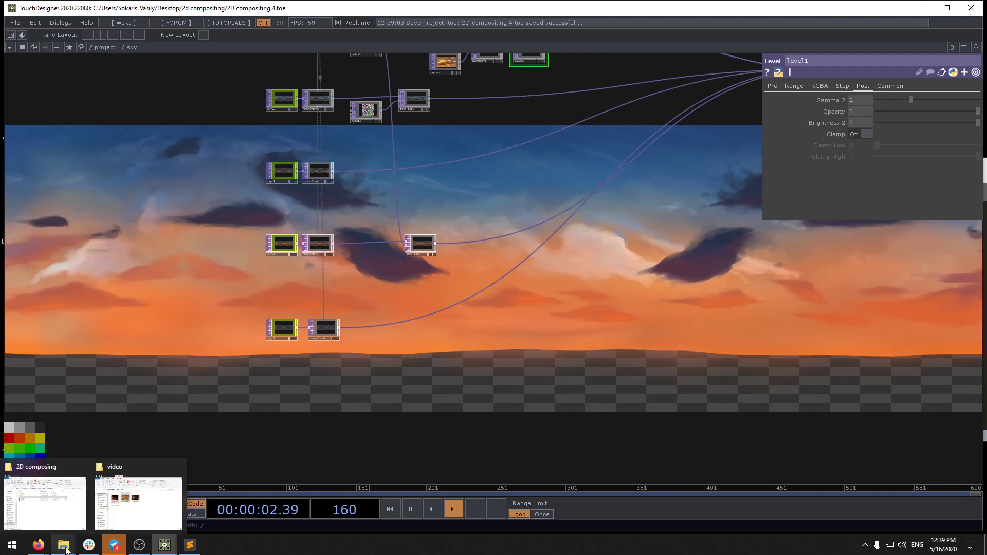
left_click(138, 491)
left_click_drag(357, 226, 319, 358)
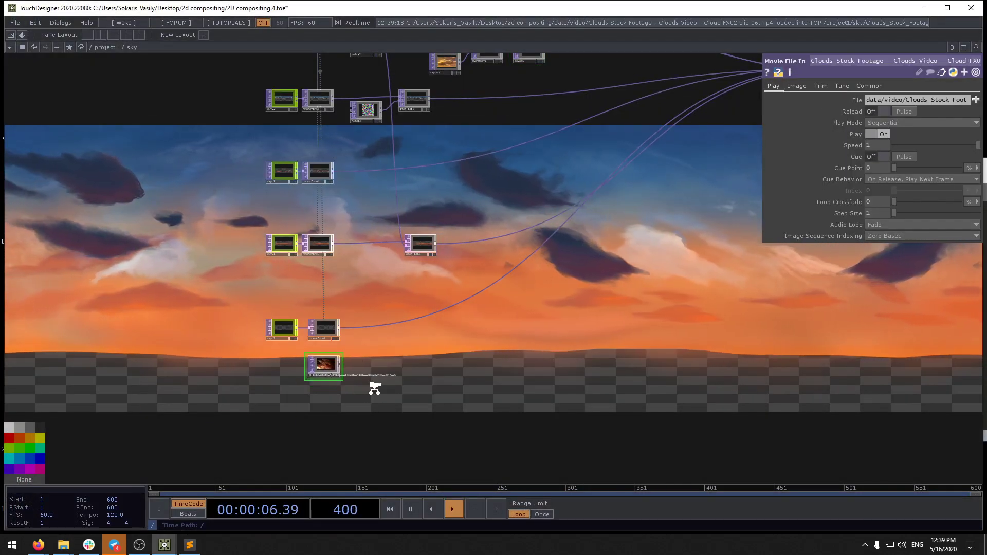
Step: Shorten the imported cloud movie operator's name to Clouds_Stock
scroll(375, 388, "up", 6)
left_click_drag(522, 329, 807, 324)
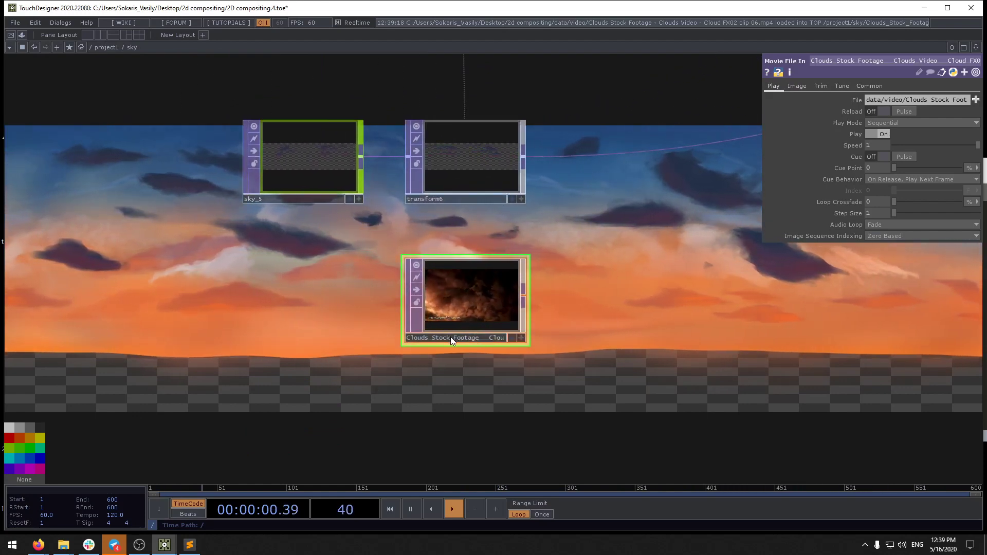
left_click_drag(450, 338, 588, 379)
key("BackSpace")
key("Return")
scroll(631, 311, "down", 2)
Step: Set the Loop Crossfade of Clouds_Stock to 5
left_click_drag(478, 367, 476, 367)
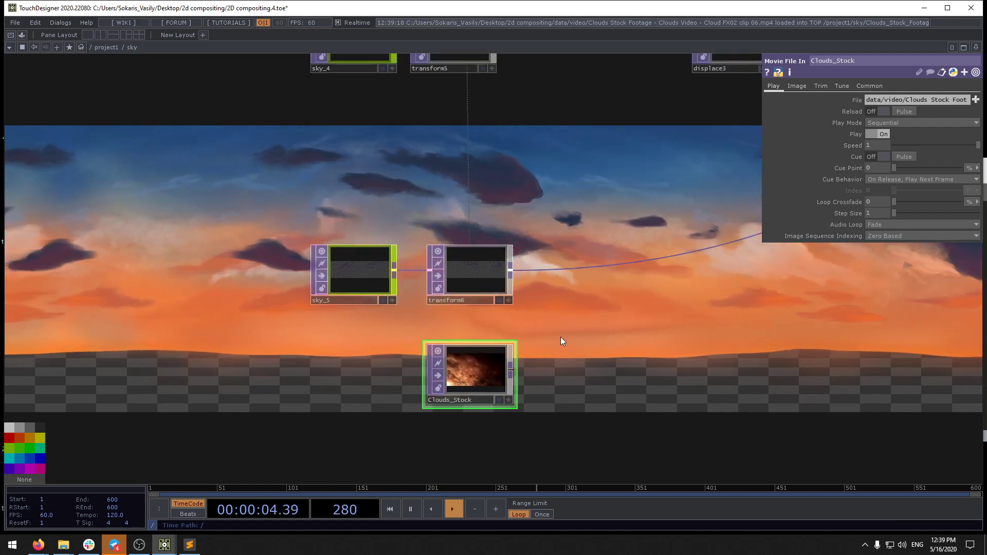
type("5")
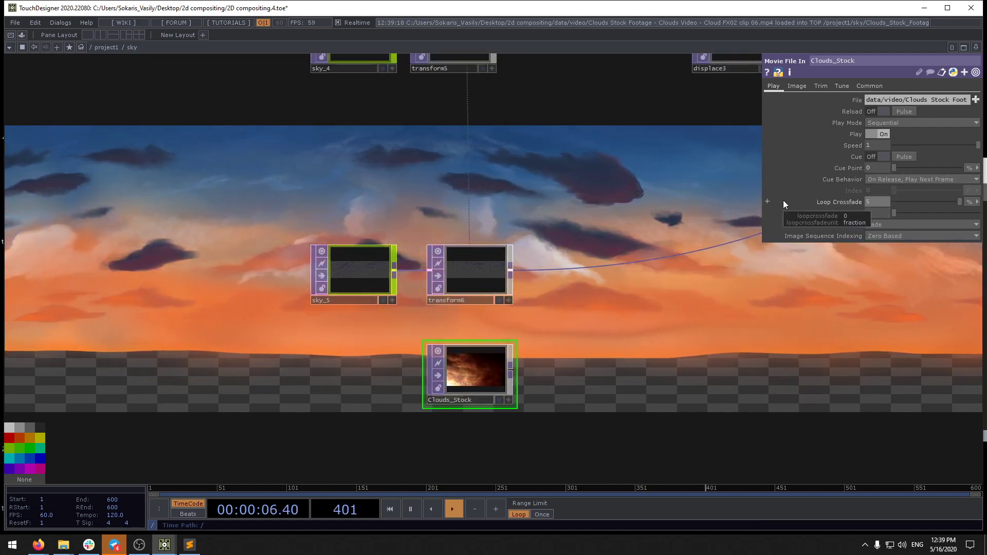
key("Return")
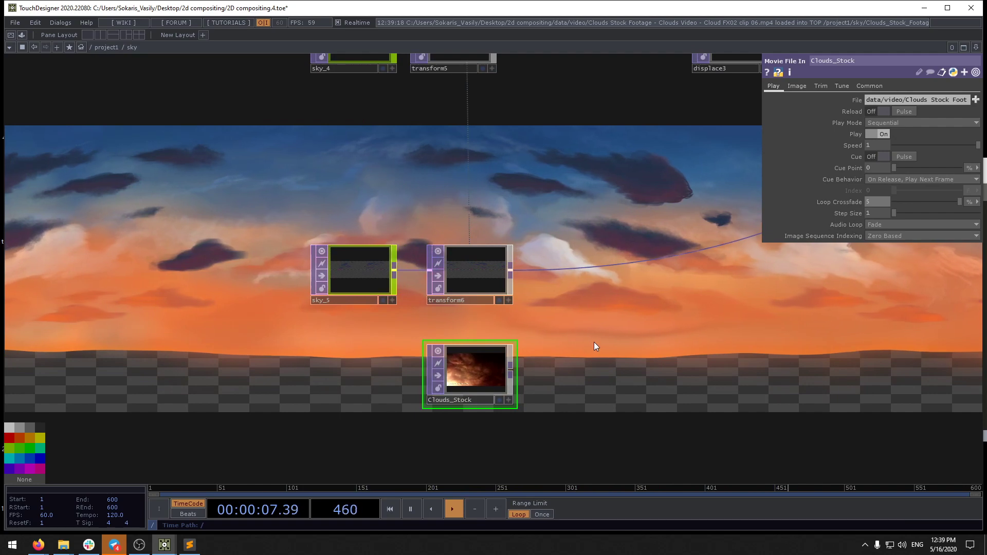
Step: Add a Composite TOP beside transform6 and connect transform6 and Clouds_Stock to its input
left_click_drag(542, 358, 441, 387)
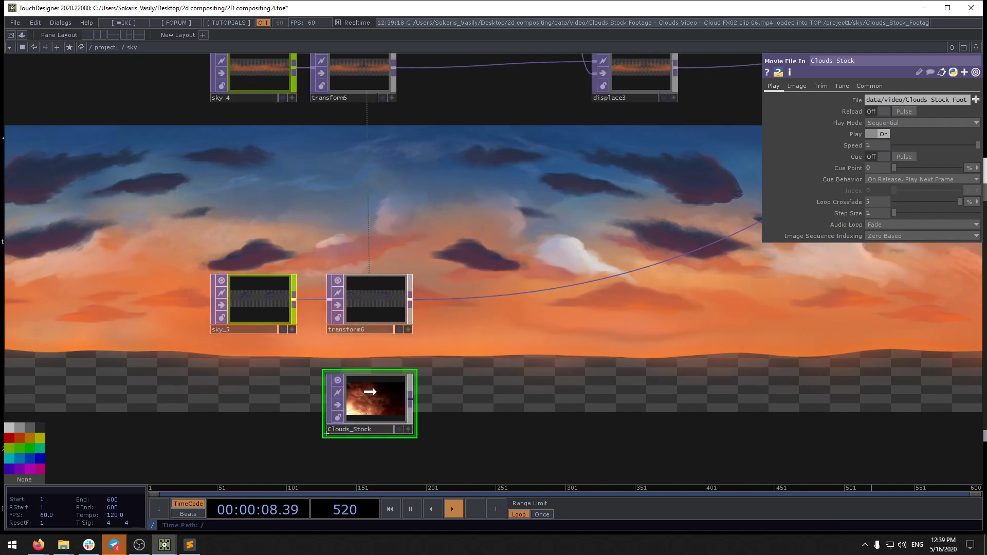
left_click_drag(370, 395, 376, 397)
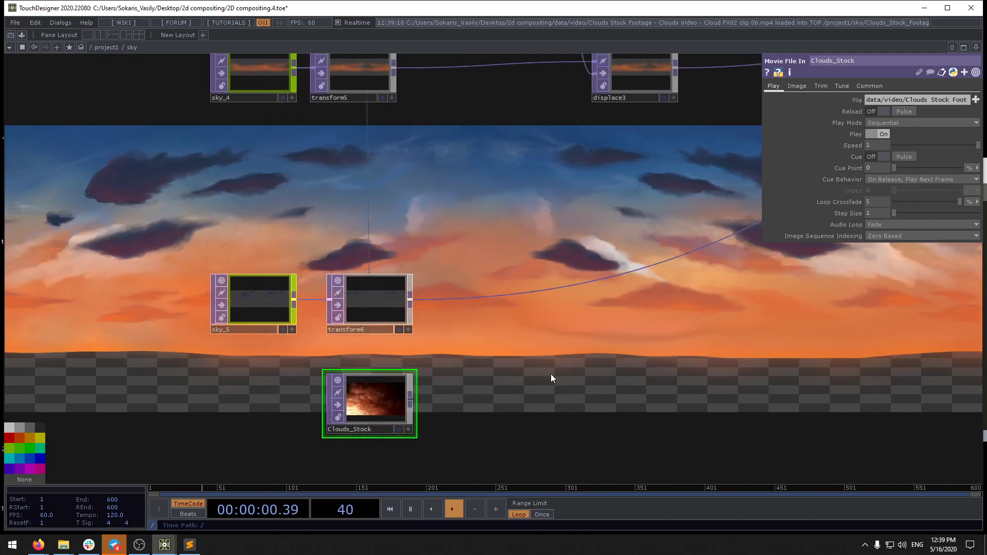
key("Tab")
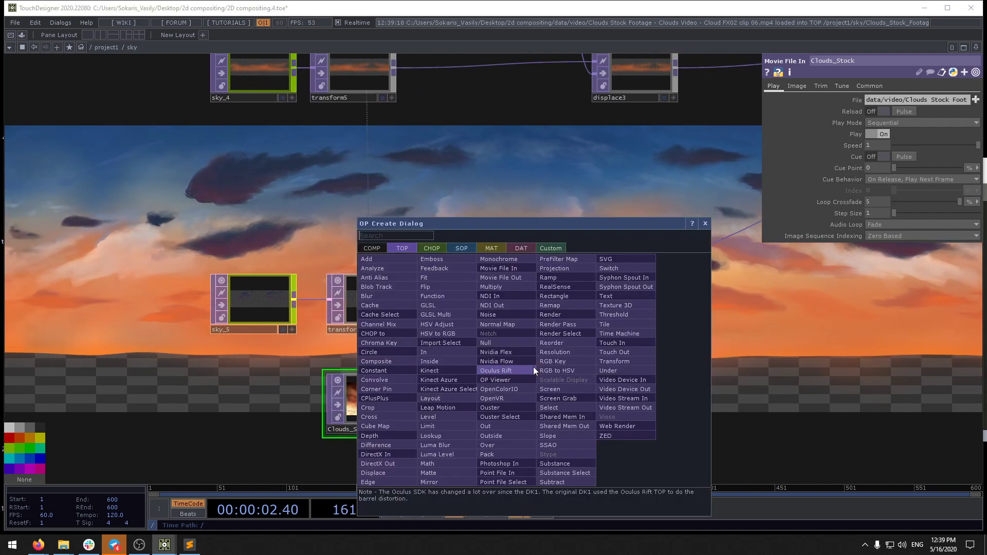
type("co")
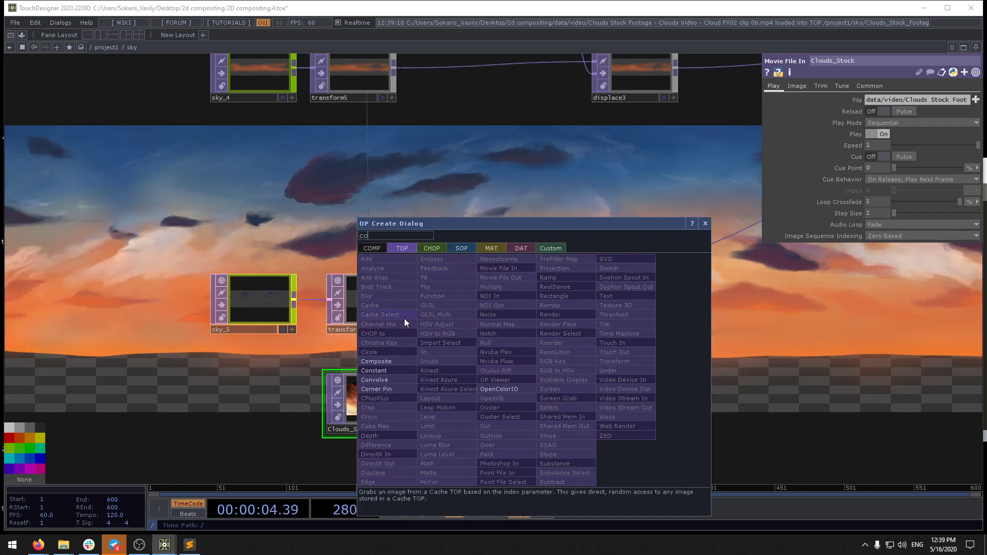
left_click(394, 362)
left_click(535, 353)
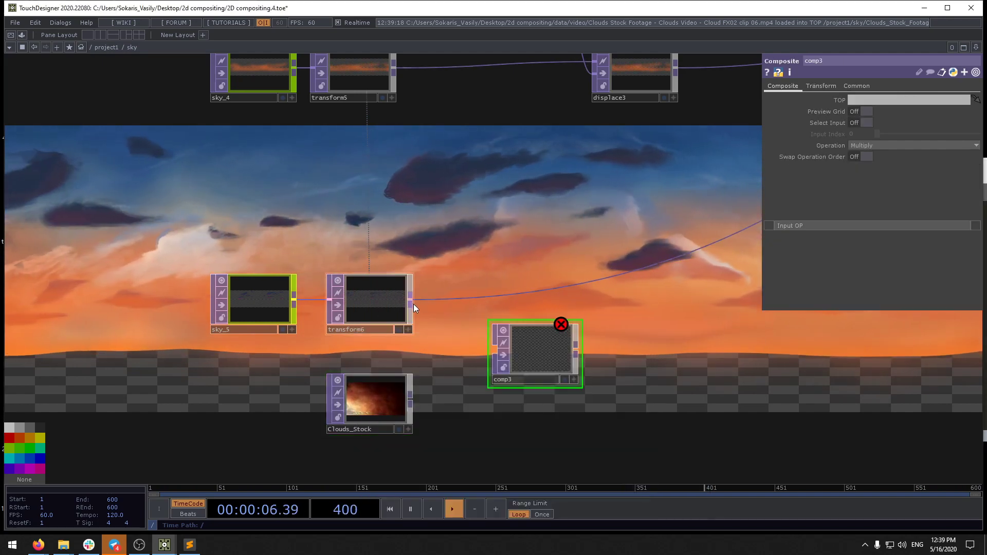
left_click_drag(411, 399, 485, 357)
Step: Open comp3's output in a separate viewer window, shrink it and move it clear of the parameters
right_click(555, 349)
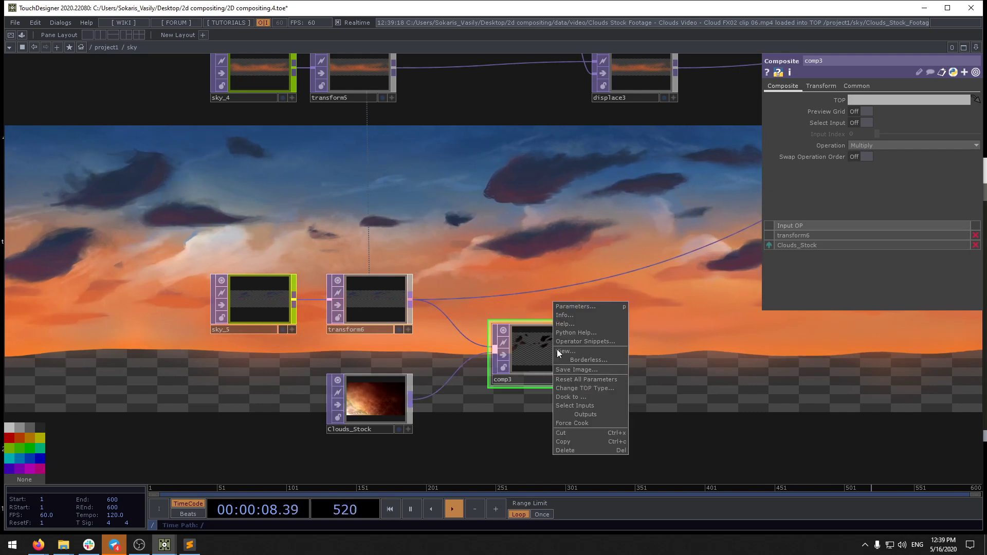
left_click(568, 350)
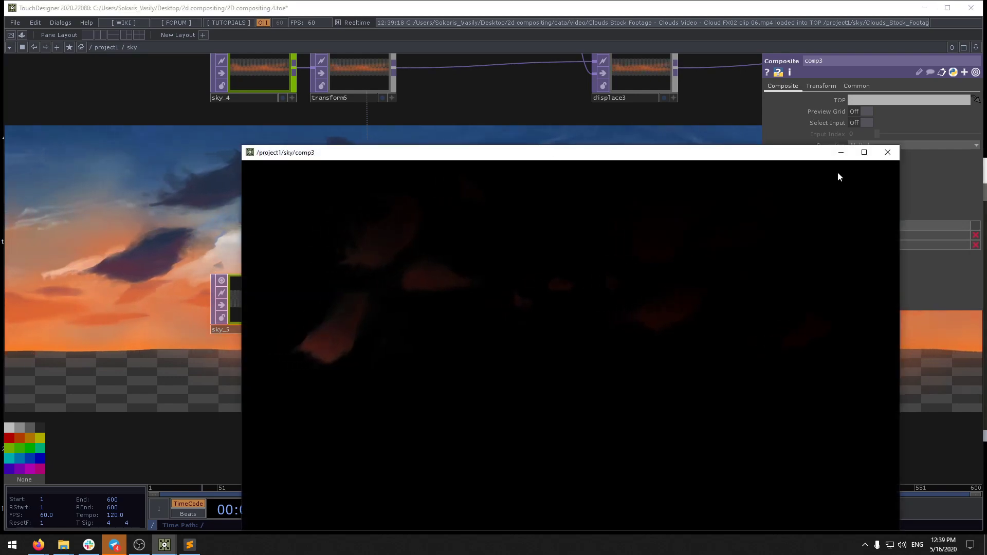
left_click_drag(798, 147, 668, 276)
left_click_drag(507, 282, 327, 61)
Step: Order comp3's inputs with Clouds_Stock ahead of transform6, and set its Pre-Fit Overlay to Fit Outside
left_click_drag(644, 213, 770, 236)
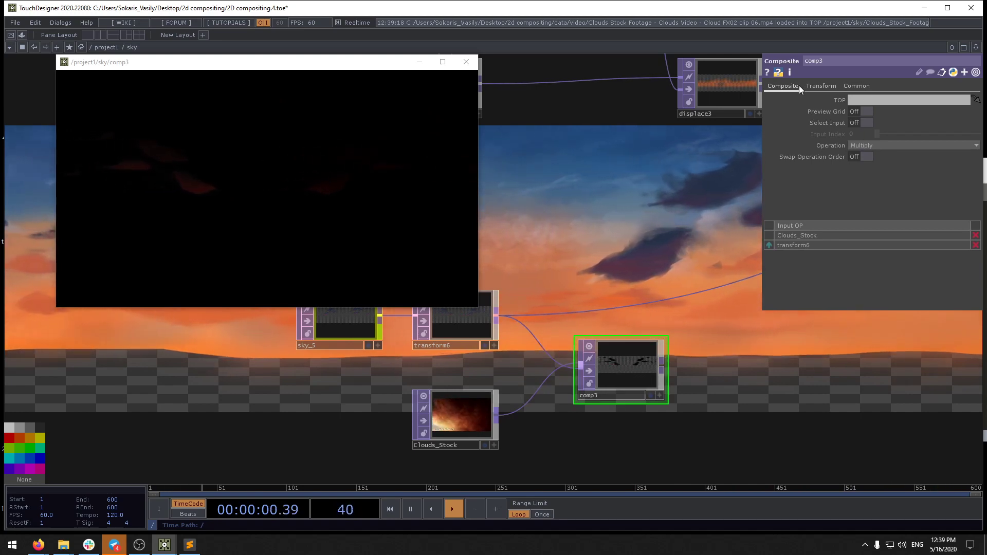
left_click(821, 86)
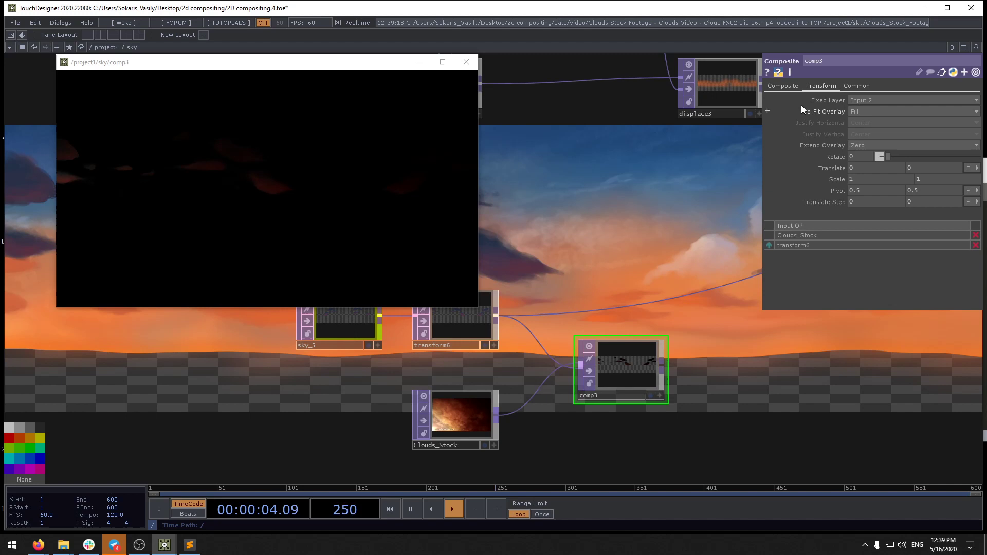
left_click(866, 111)
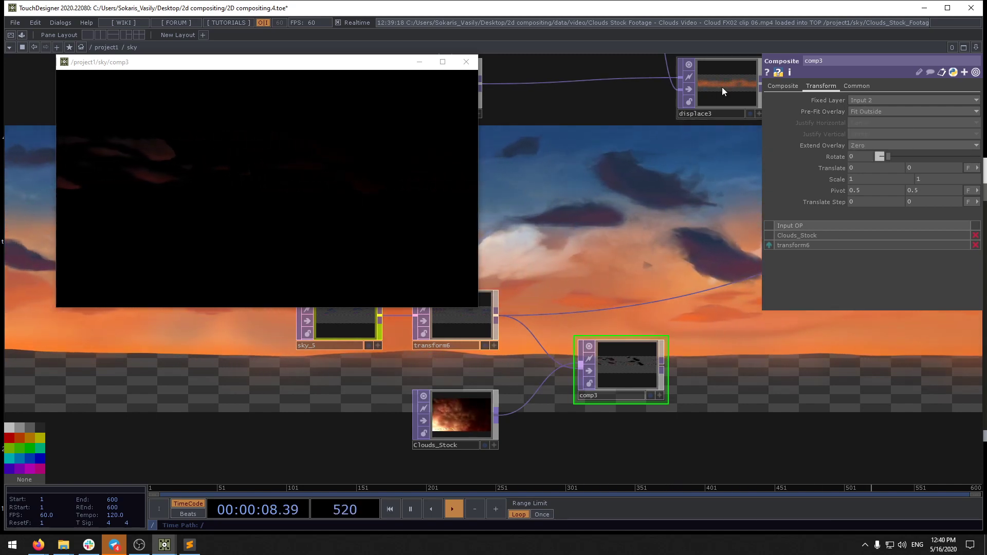
Step: Try Screen and Add as comp3's Operation, and settle on Atop
left_click(772, 87)
left_click(892, 146)
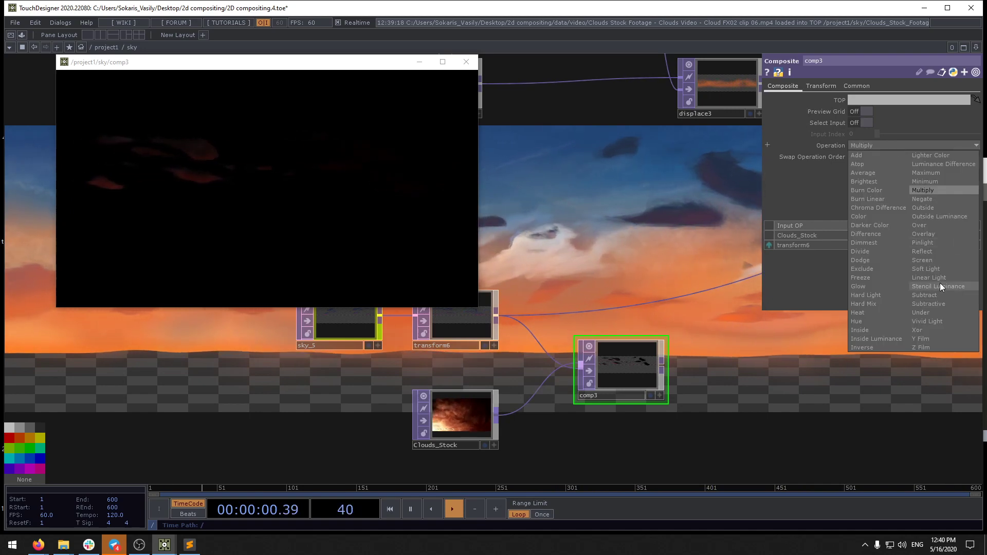
left_click(931, 261)
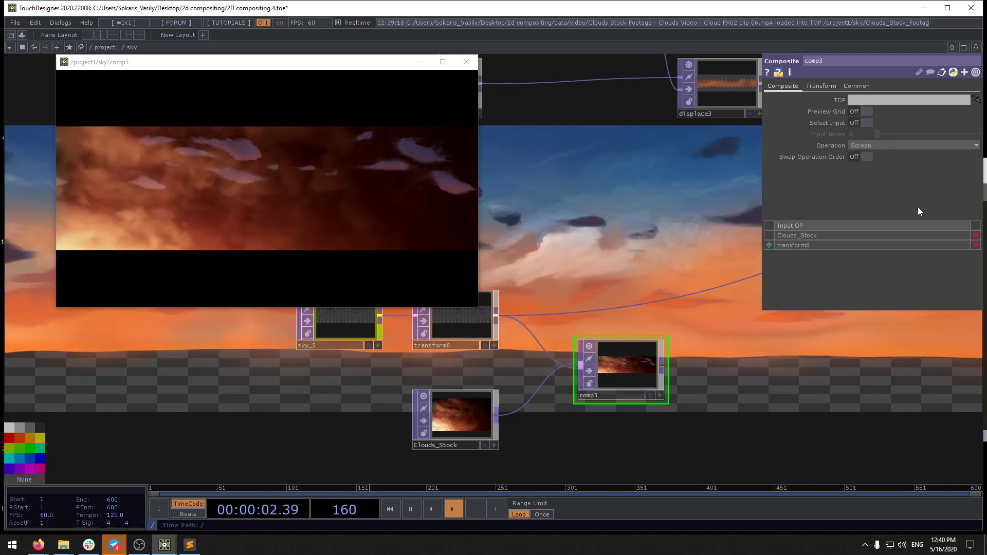
left_click(894, 144)
left_click(874, 157)
left_click(883, 144)
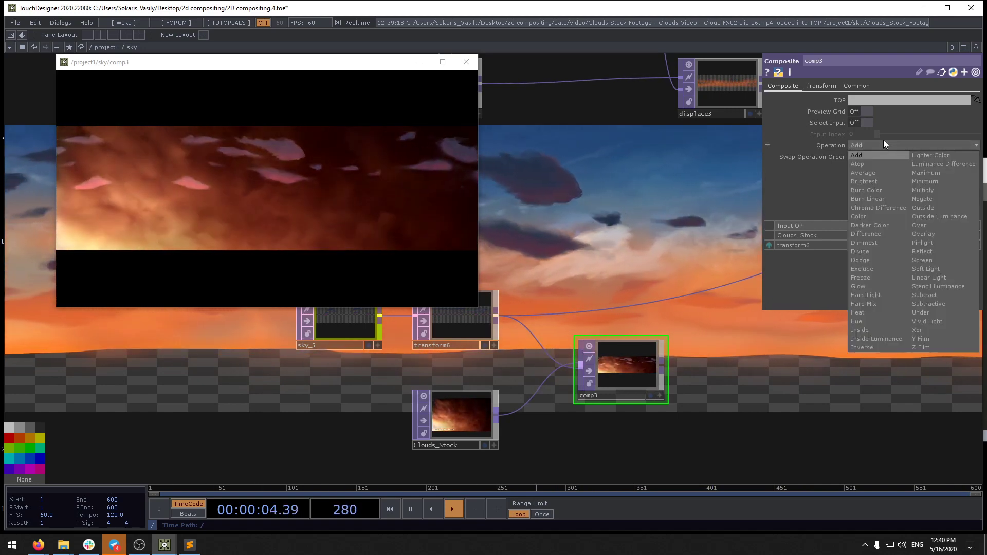
left_click(871, 163)
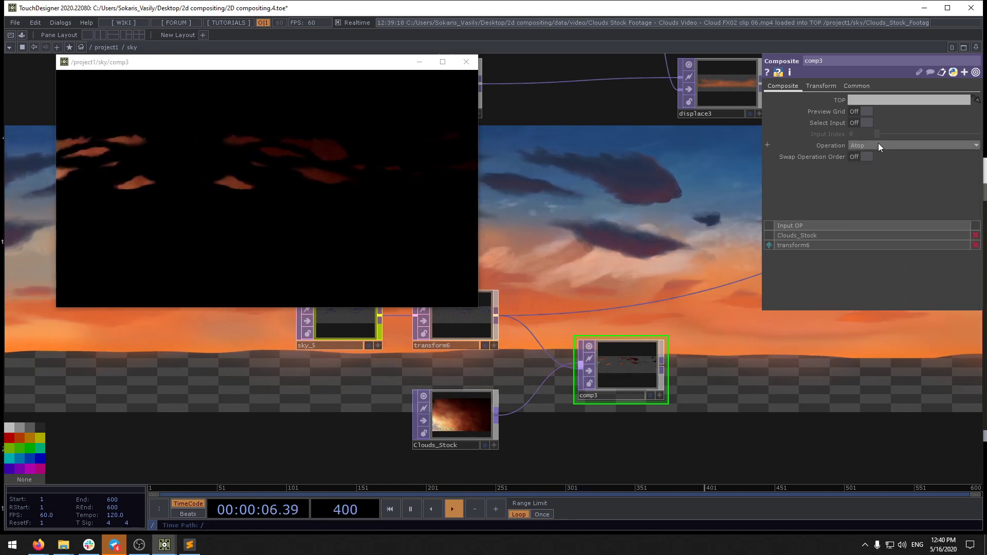
Step: Use comp3's Preview Grid to compare all blend operations at once, and turn the grid back off
left_click(878, 145)
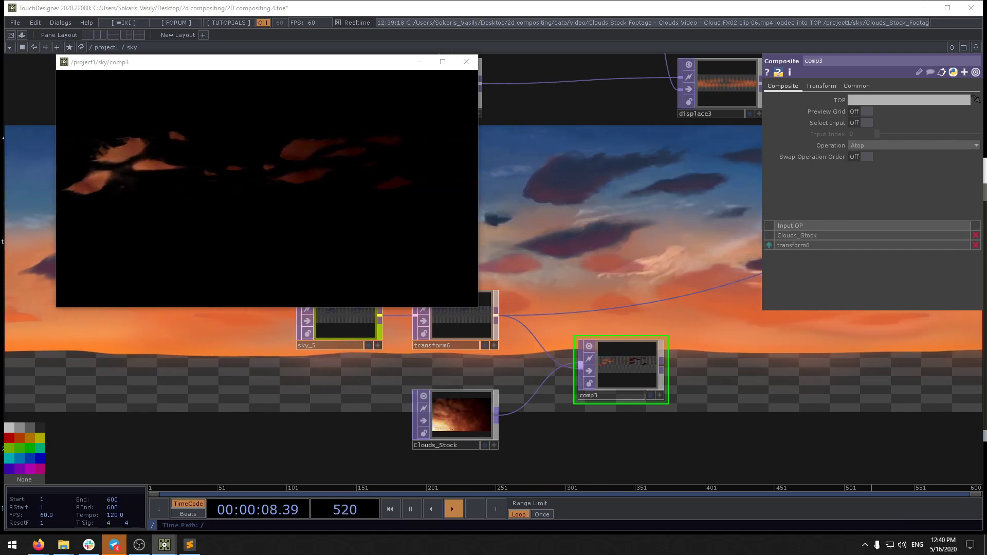
left_click(884, 146)
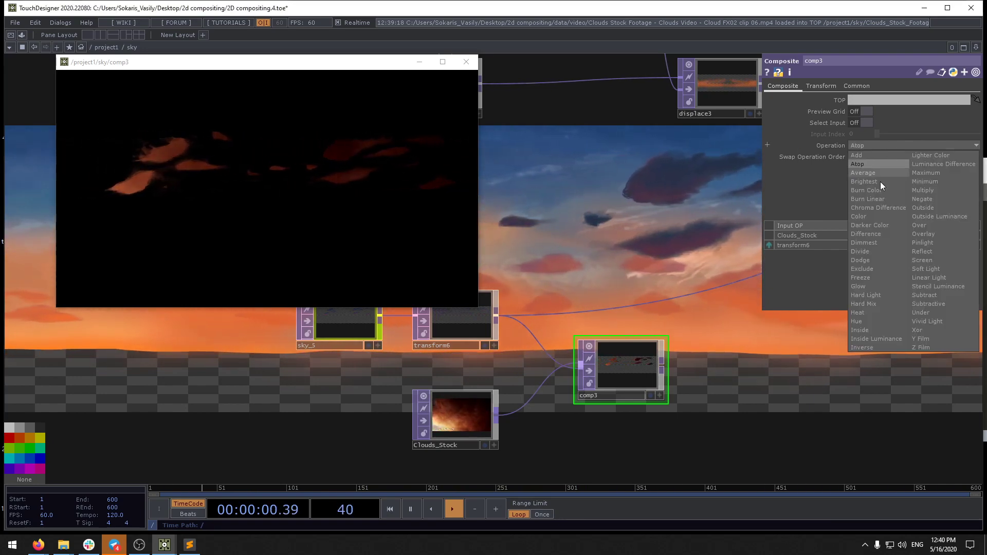
left_click(862, 145)
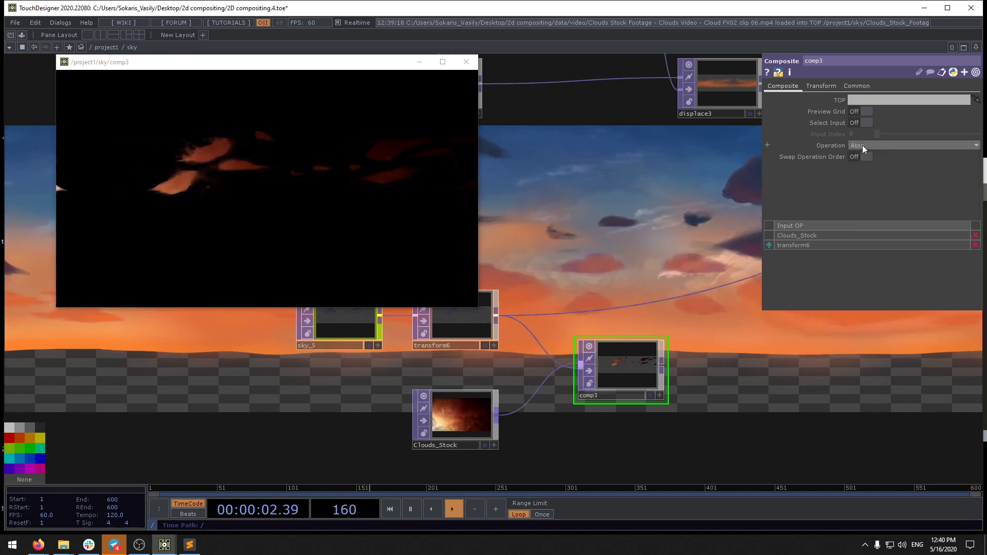
left_click(862, 112)
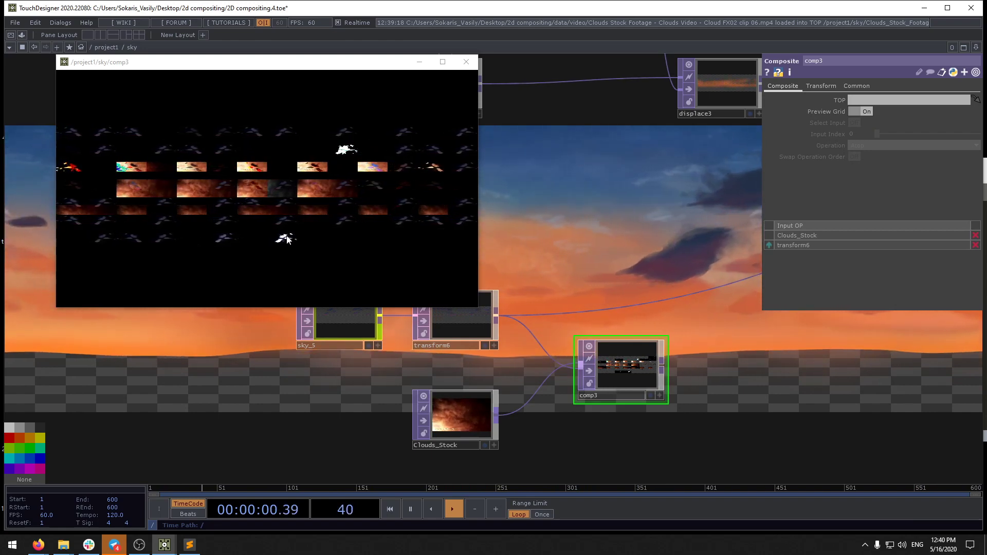
right_click(437, 168)
left_click(441, 169)
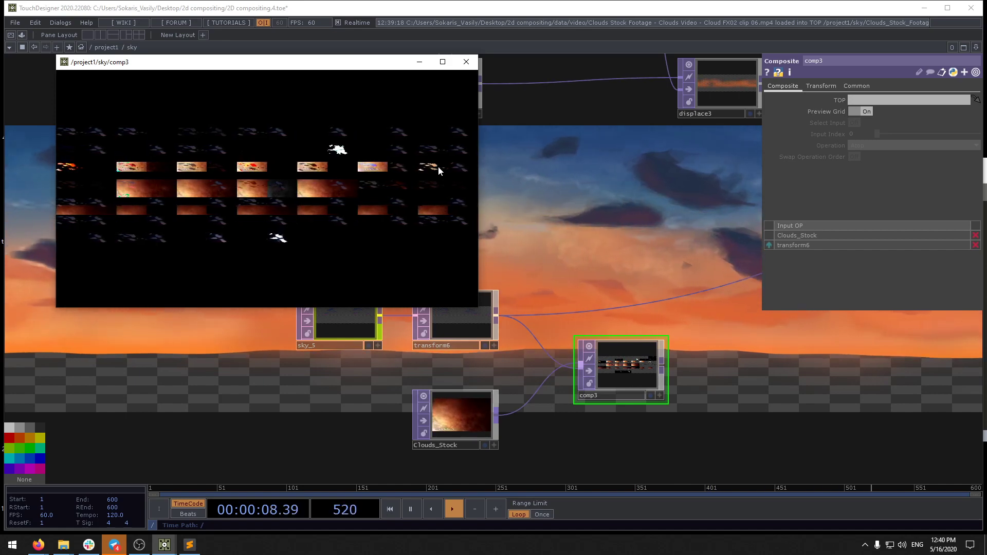
left_click(858, 112)
Step: Try Negate, Outside, Outside Luminance and Add as comp3's Operation
left_click(889, 145)
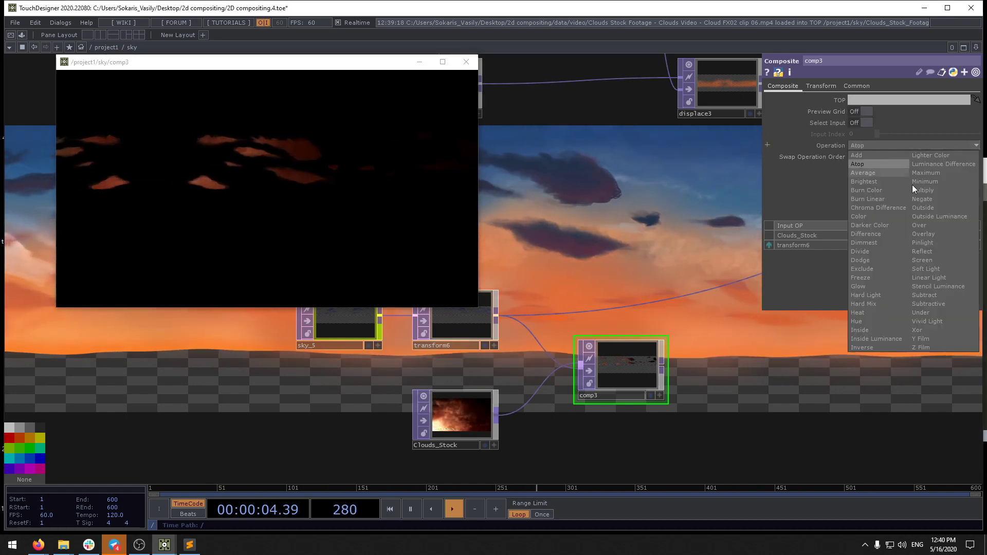
left_click(930, 202)
left_click(917, 147)
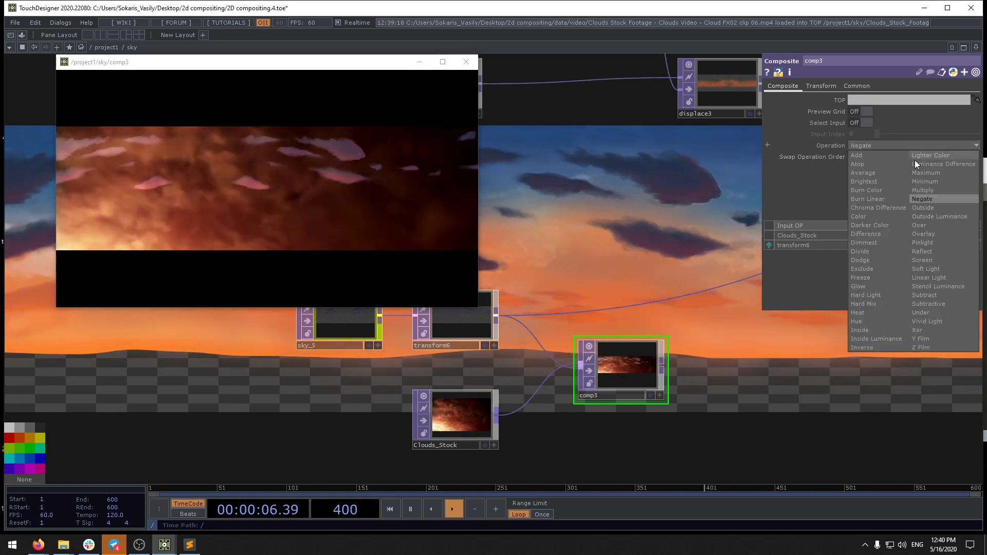
left_click(927, 207)
left_click(918, 147)
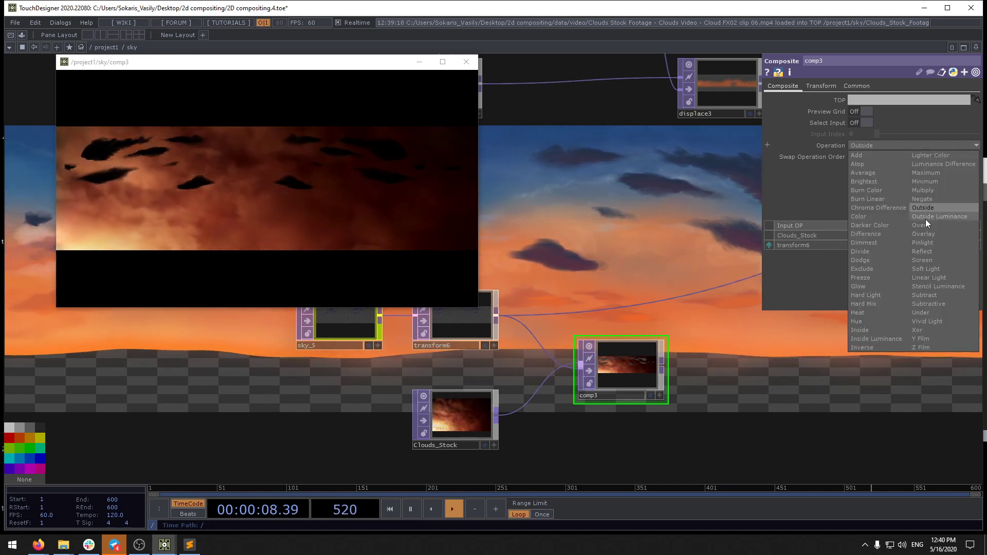
left_click(925, 216)
left_click(901, 147)
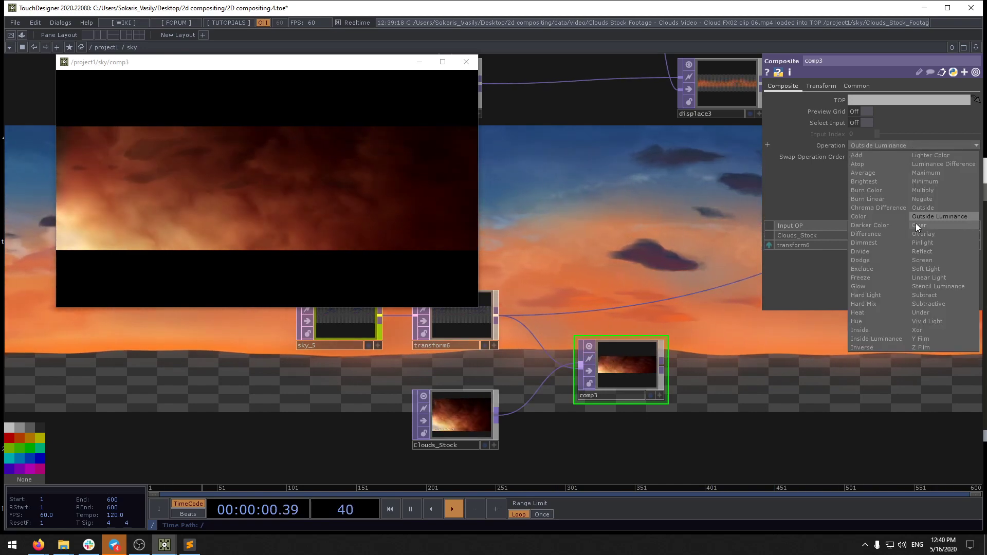
left_click(915, 223)
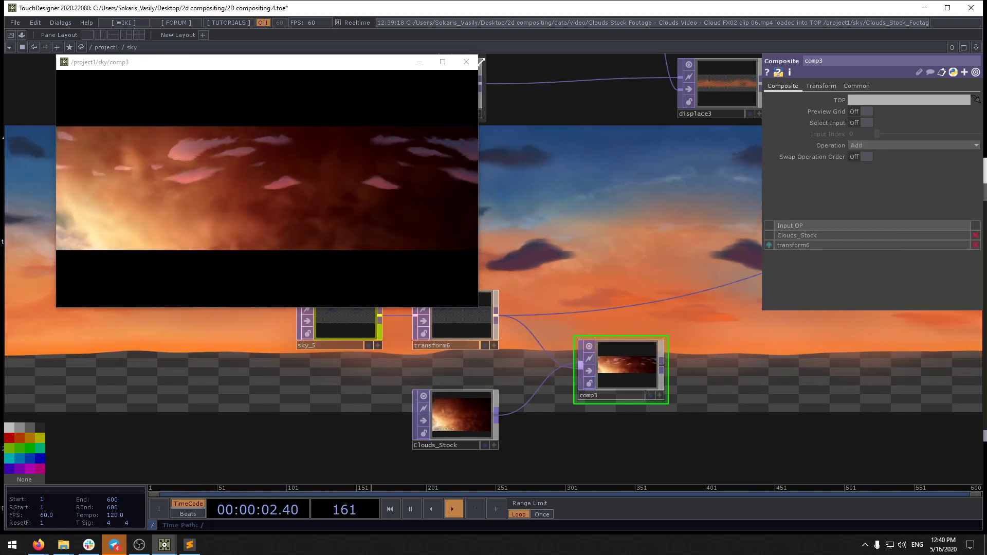
Step: Close comp3's separate viewer and replace comp3 with a Level TOP fed by transform6's output
left_click(466, 62)
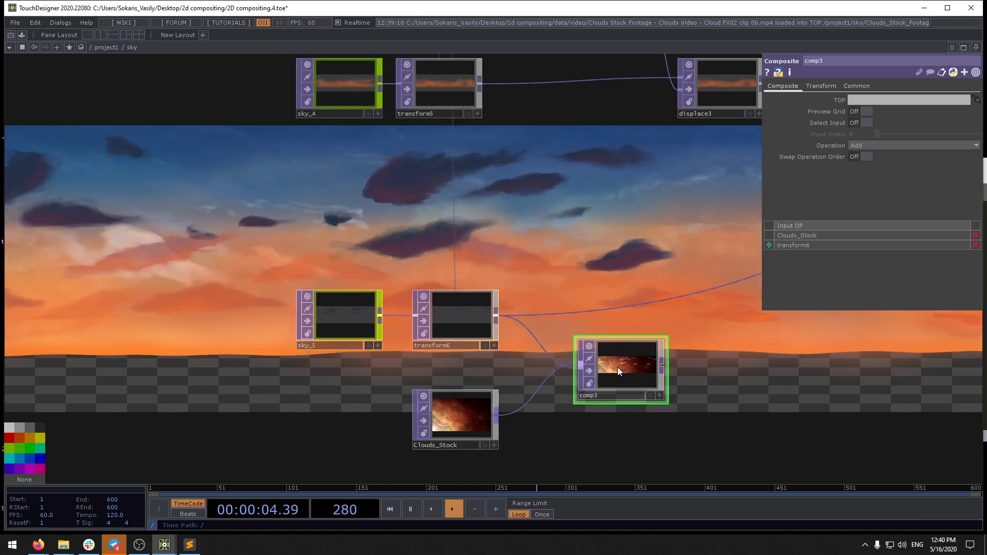
key("Delete")
key("Tab")
type("le")
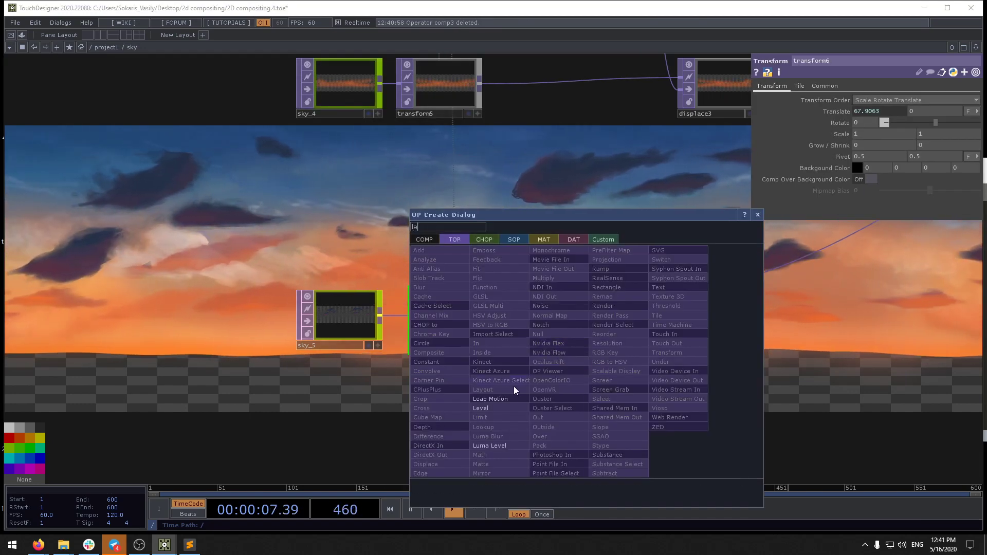
left_click(488, 408)
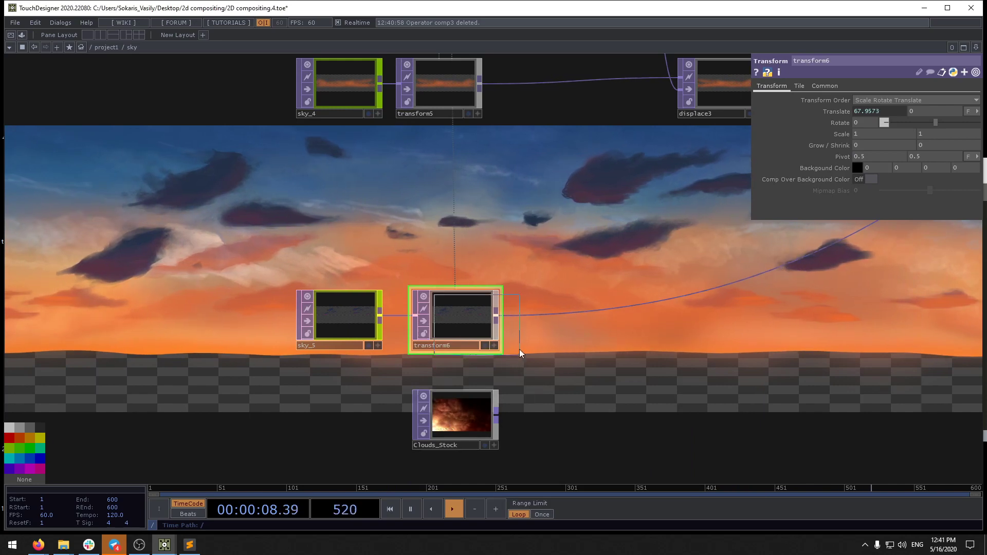
left_click(543, 323)
left_click_drag(497, 314, 589, 373)
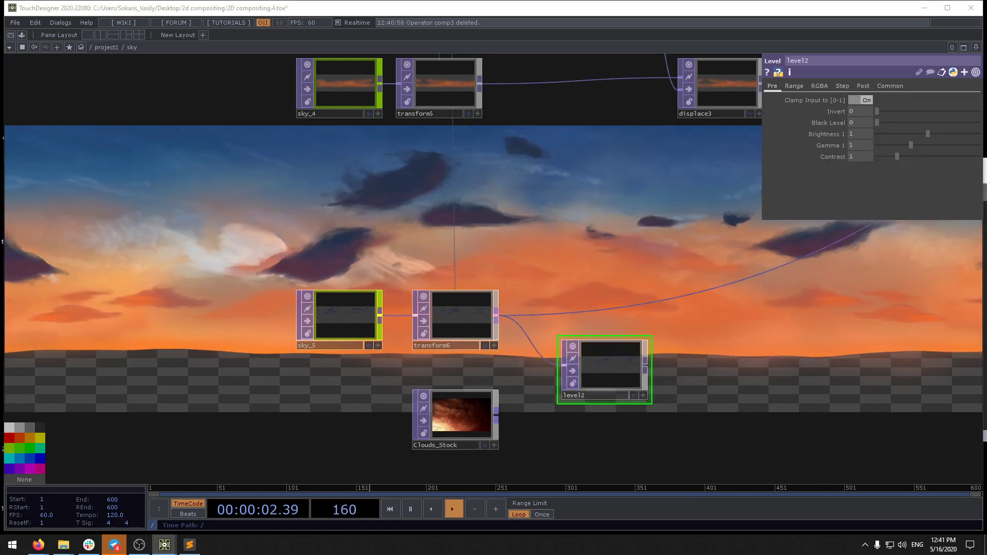
Step: Lower the Level TOP's In High to about 0.107 to turn the dark clouds into a white mask
left_click(795, 85)
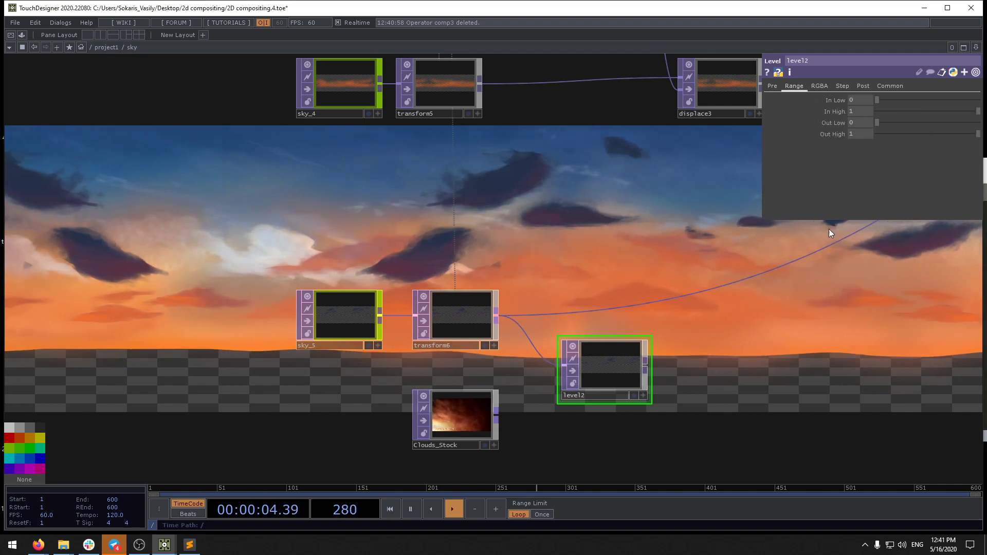
left_click_drag(814, 307, 768, 253)
scroll(523, 327, "up", 5)
scroll(790, 298, "up", 4)
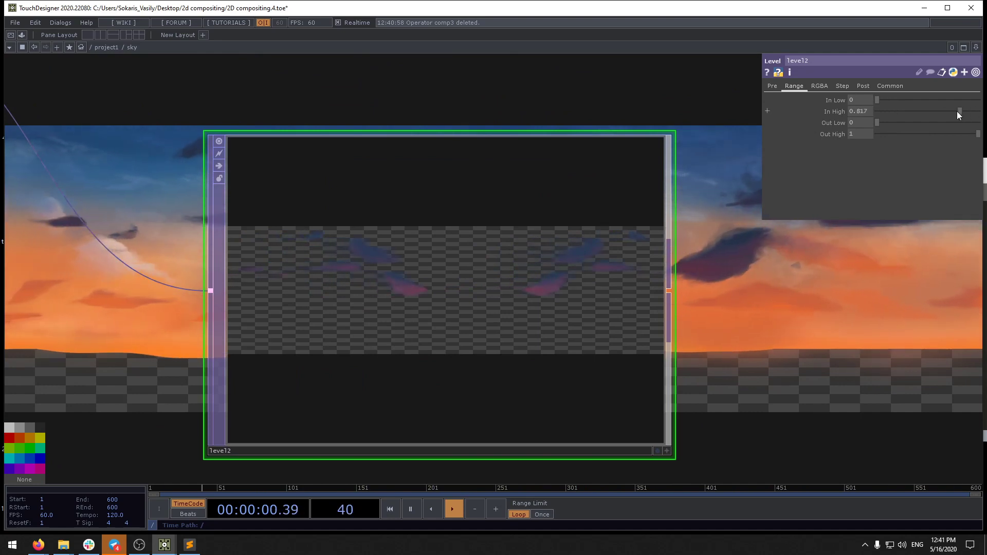
left_click_drag(932, 112, 887, 111)
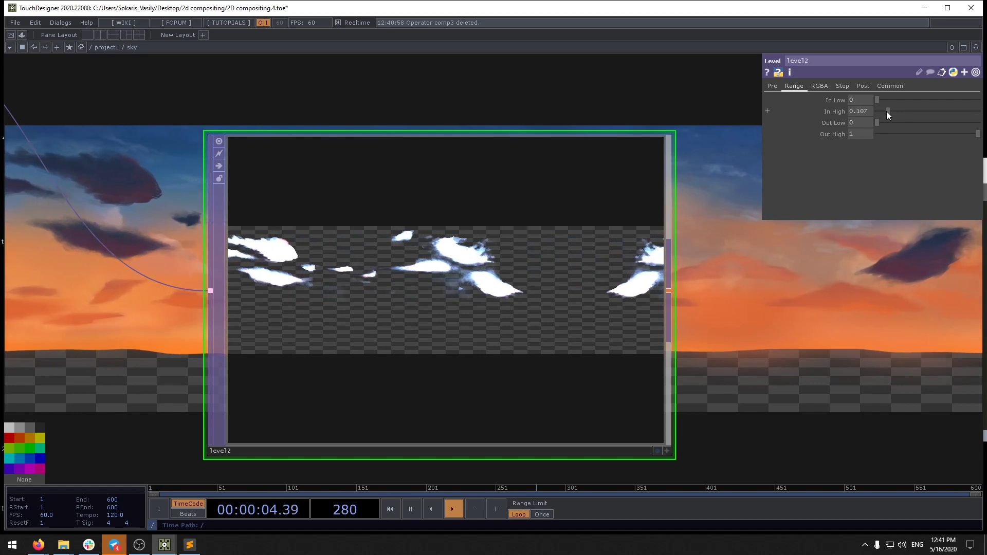
scroll(455, 245, "up", 3)
scroll(455, 244, "down", 6)
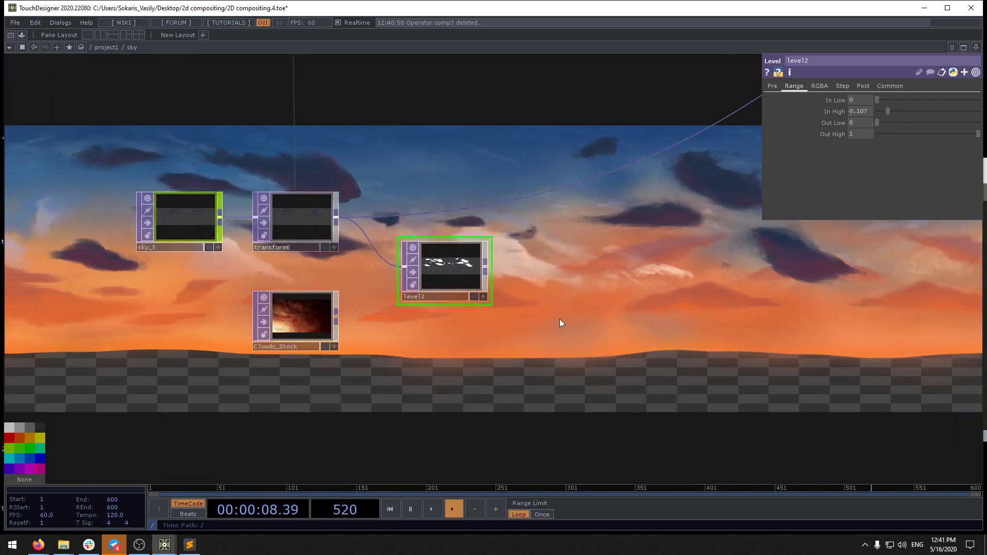
Step: Add a Multiply TOP with Clouds_Stock as first input and level2 as second, and arrange the three nodes neatly
key("Tab")
type("mul")
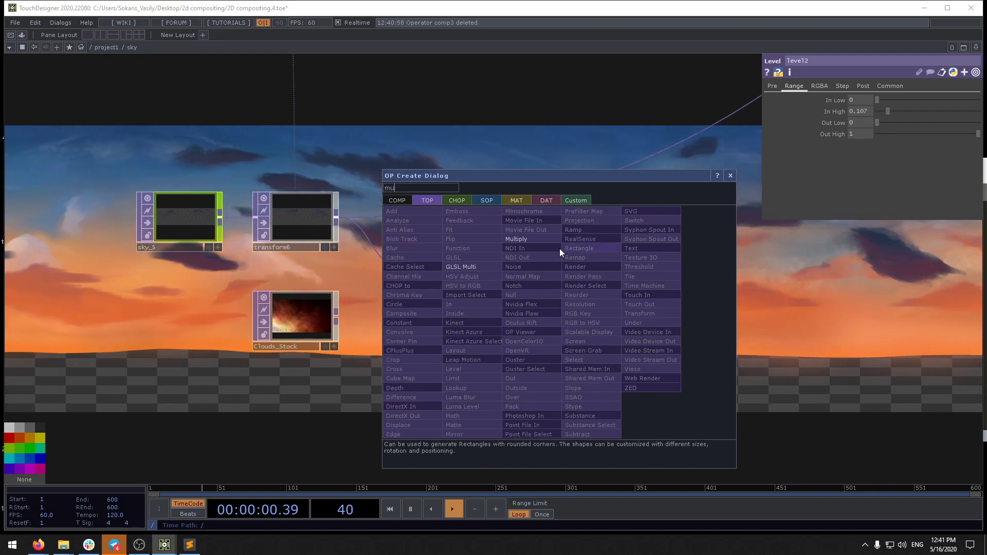
left_click(559, 240)
left_click(616, 350)
left_click_drag(324, 314, 564, 309)
left_click_drag(486, 266, 535, 306)
left_click_drag(485, 349, 536, 294)
left_click_drag(478, 282, 458, 275)
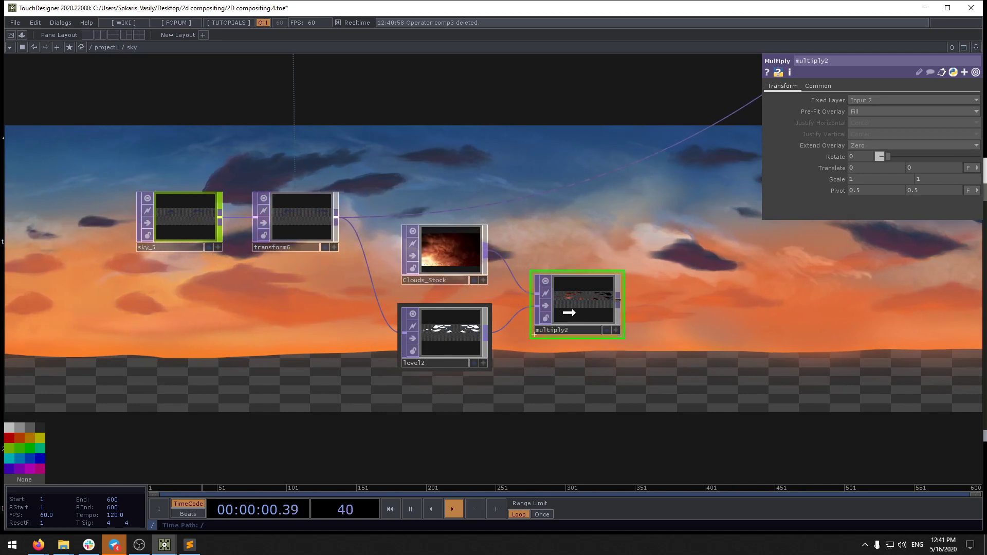
left_click_drag(567, 299, 550, 299)
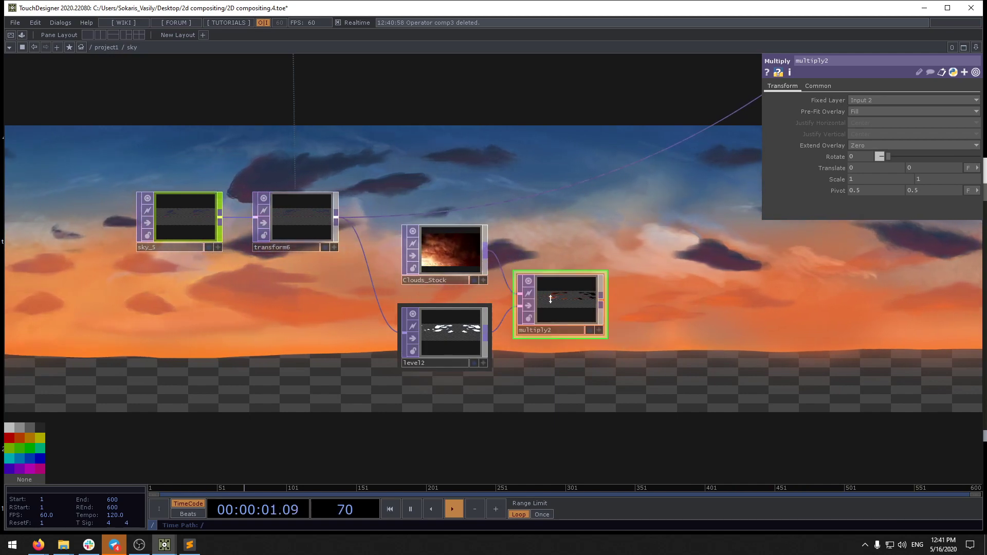
Step: Compare Fit Outside and Fill as multiply2's Pre-Fit Overlay, and keep Fit Outside
left_click(873, 113)
left_click(865, 156)
scroll(553, 307, "up", 6)
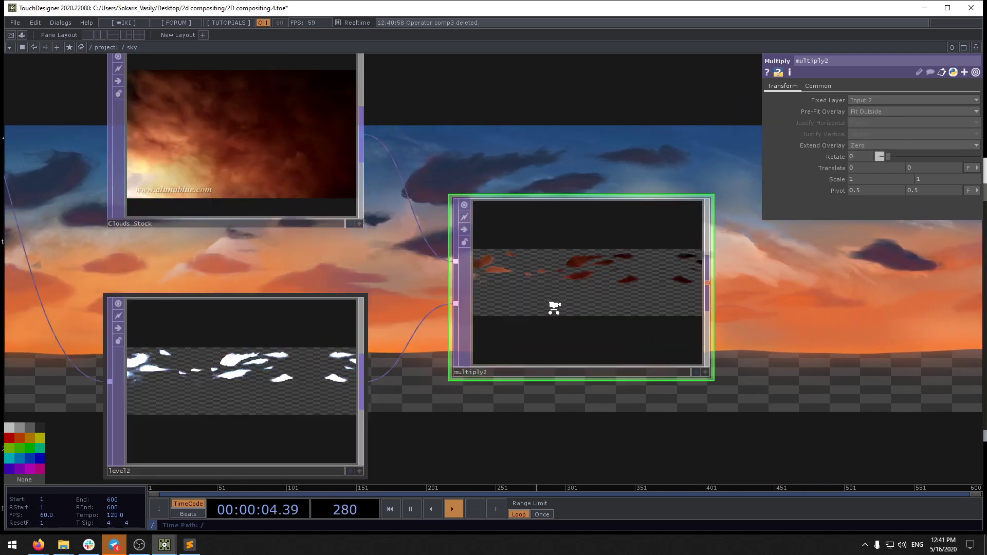
left_click(869, 112)
left_click(865, 121)
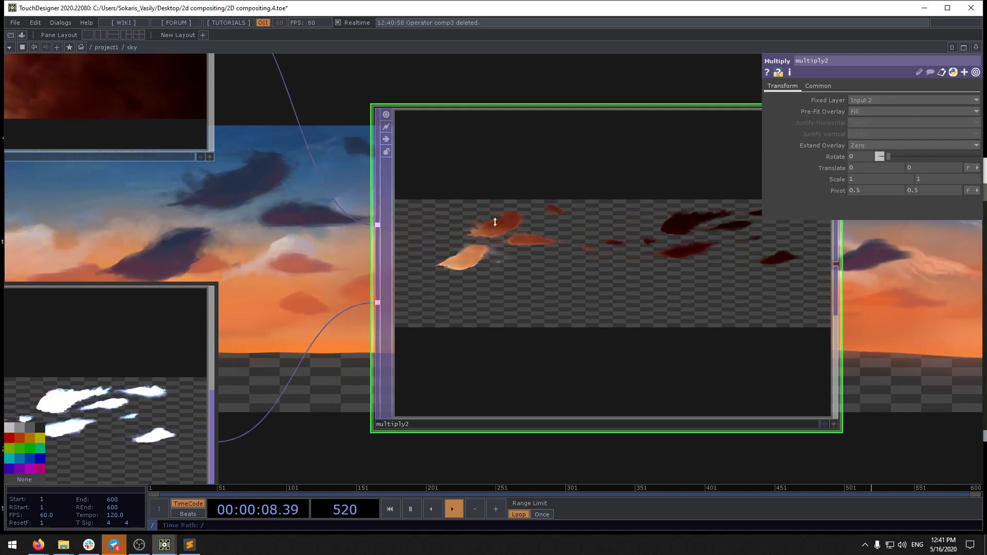
left_click(920, 111)
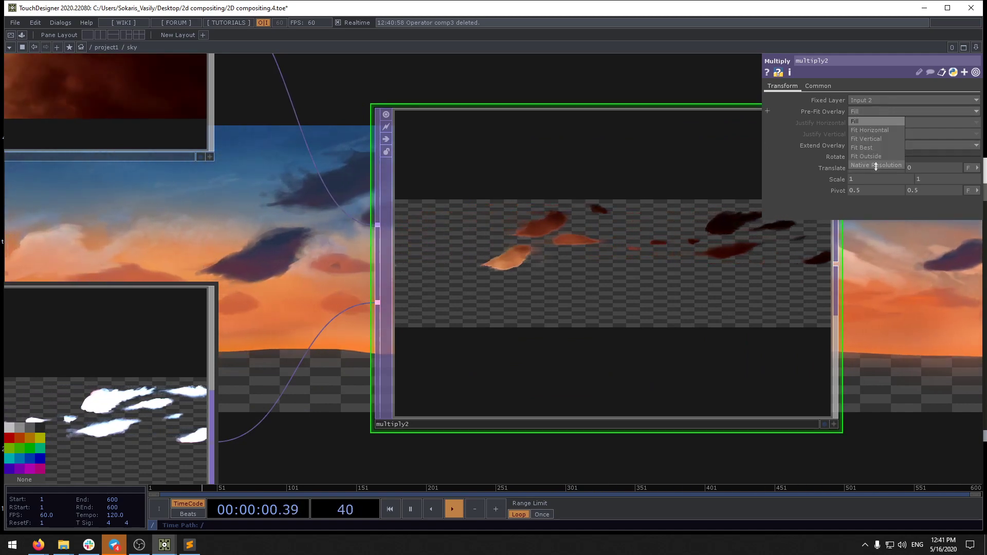
left_click(865, 156)
scroll(620, 264, "down", 4)
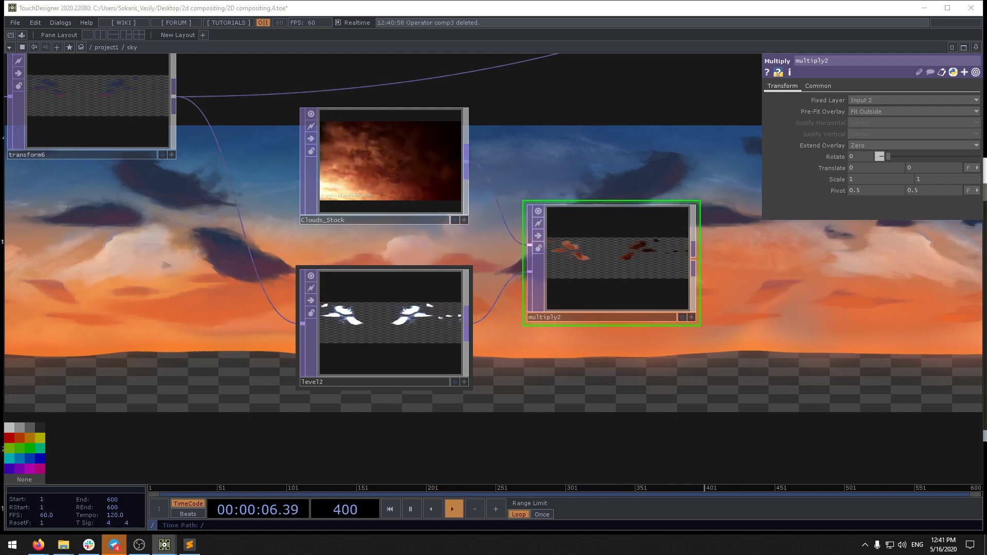
Step: Add a Composite TOP after multiply2 and connect transform6 and multiply2 to its input
scroll(532, 310, "down", 6)
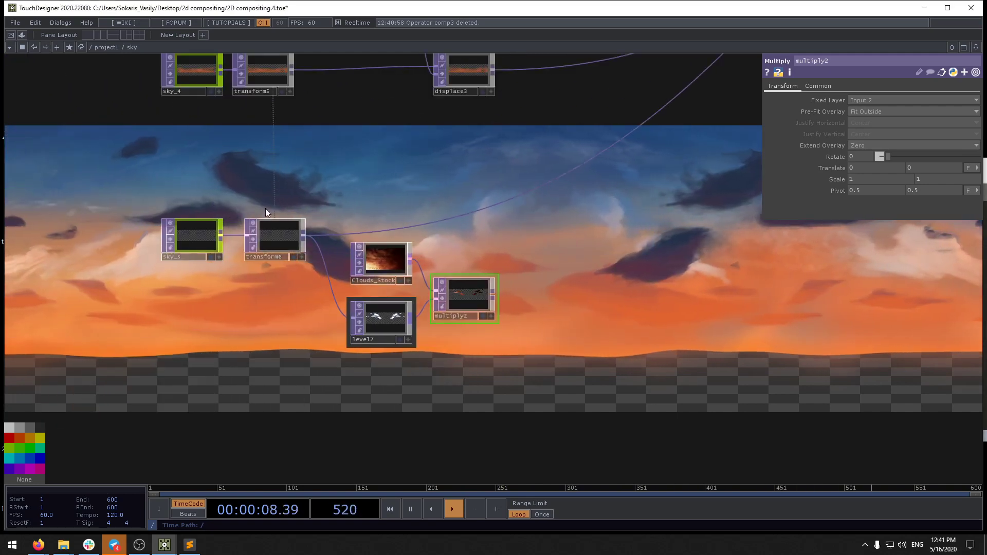
key("Tab")
type("c")
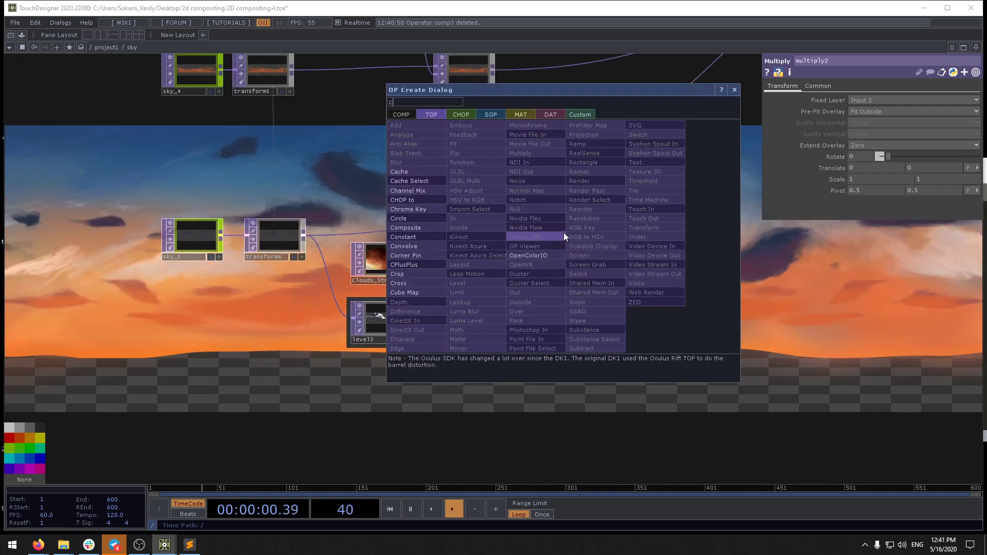
left_click(406, 228)
left_click(578, 245)
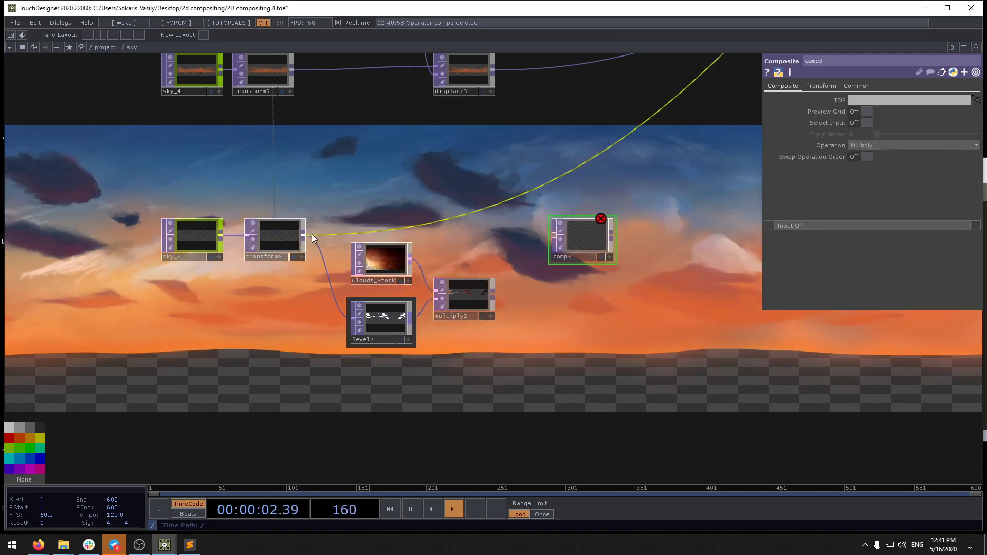
left_click_drag(541, 235, 552, 236)
left_click_drag(497, 293, 553, 238)
left_click_drag(581, 238, 534, 237)
Step: Set the new Composite TOP's Operation to Screen and check the blended clouds in its viewer
left_click(890, 145)
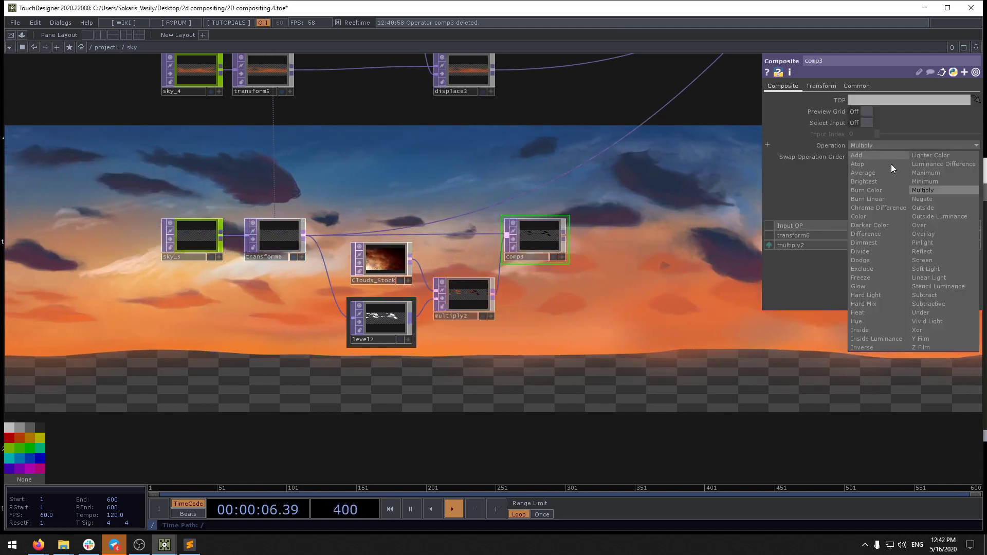
left_click(926, 260)
scroll(534, 231, "up", 6)
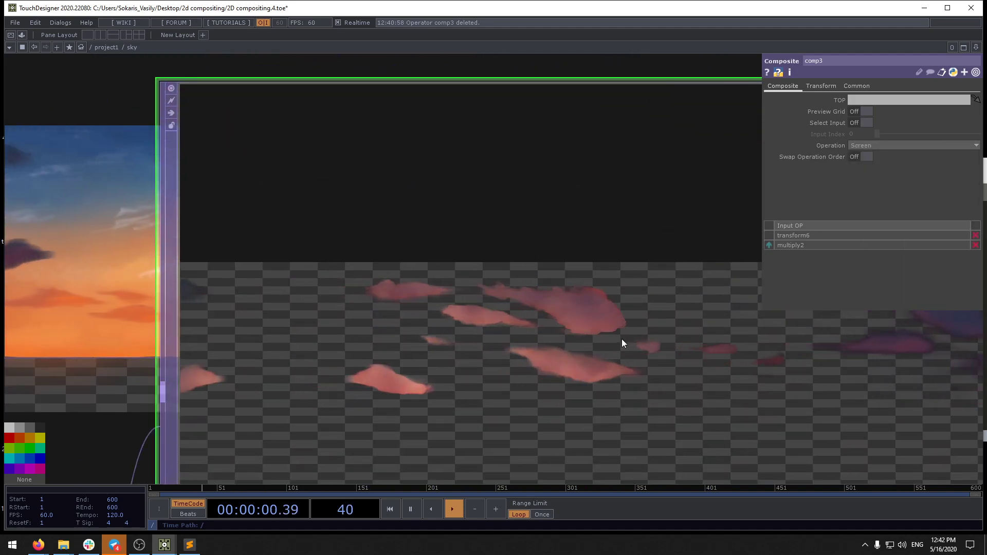
scroll(601, 391, "down", 6)
left_click_drag(631, 434, 637, 378)
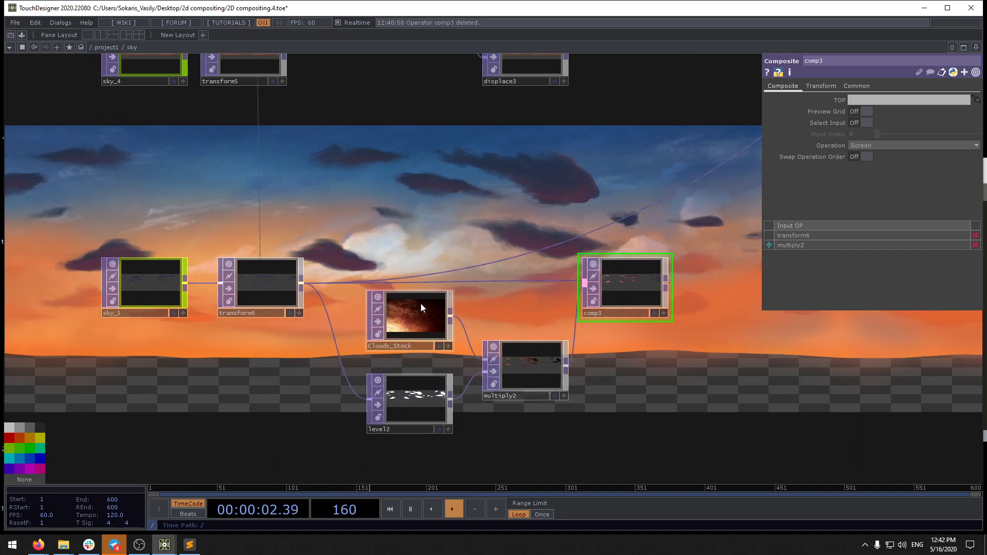
Step: Set Clouds_Stock's playback Speed to 0.5 and check the slower clouds in comp3
left_click(420, 304)
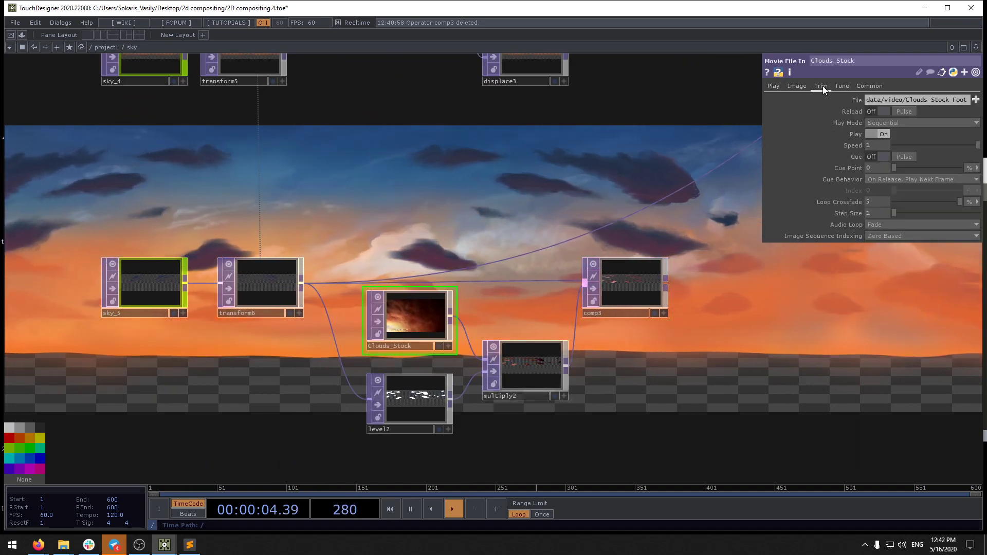
left_click(798, 85)
left_click(773, 85)
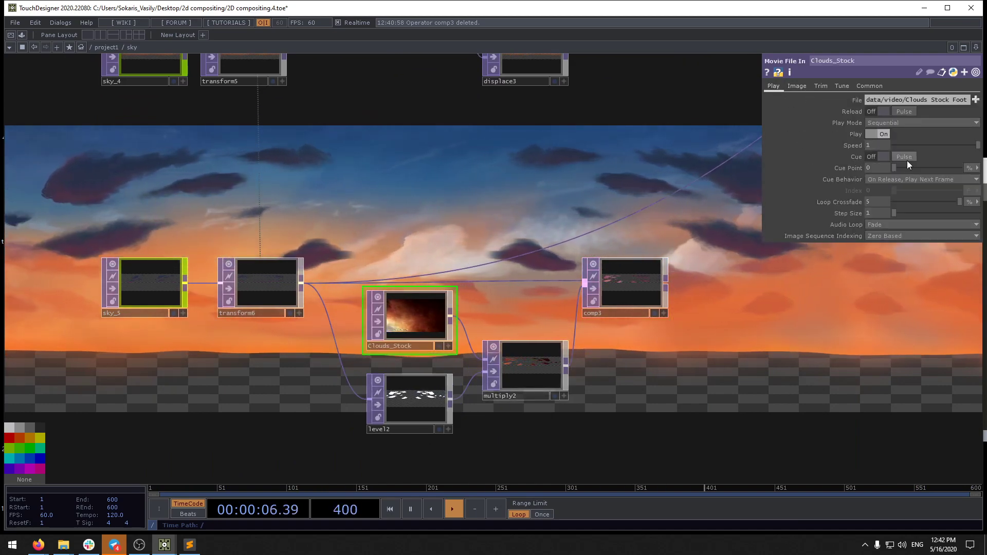
type(".5")
key("Return")
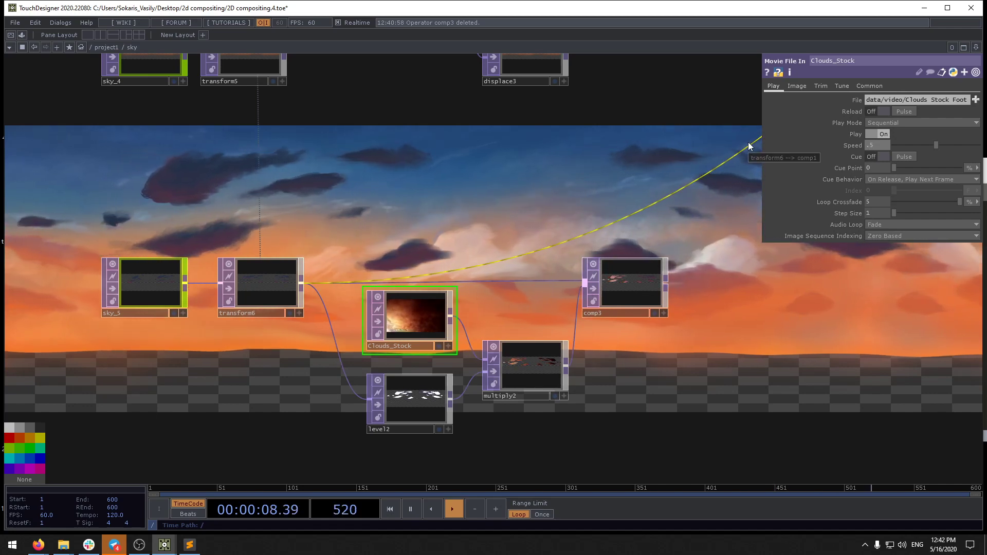
scroll(664, 282, "up", 5)
scroll(664, 281, "up", 2)
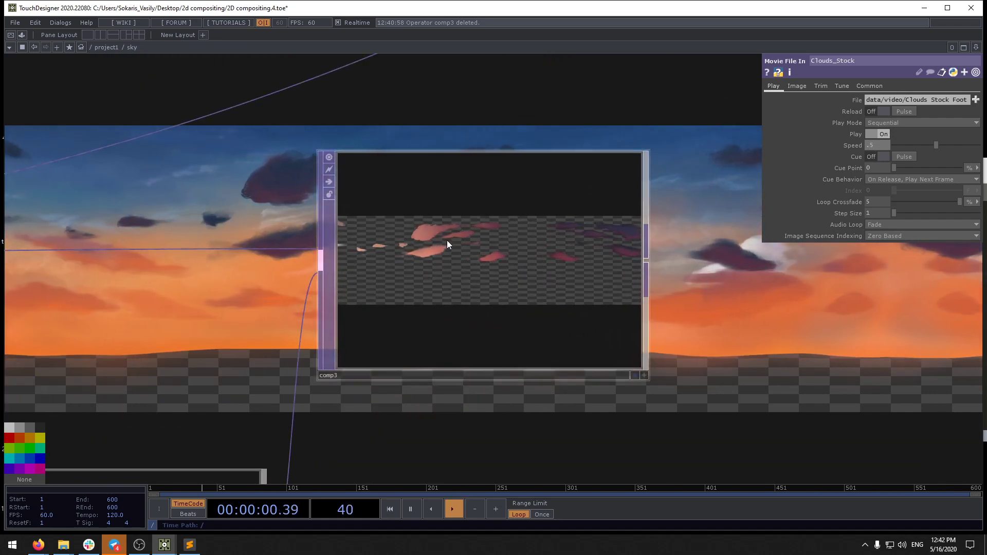
Step: Examine the blended clouds in comp3's viewer and how they look over the sky background
scroll(442, 240, "up", 4)
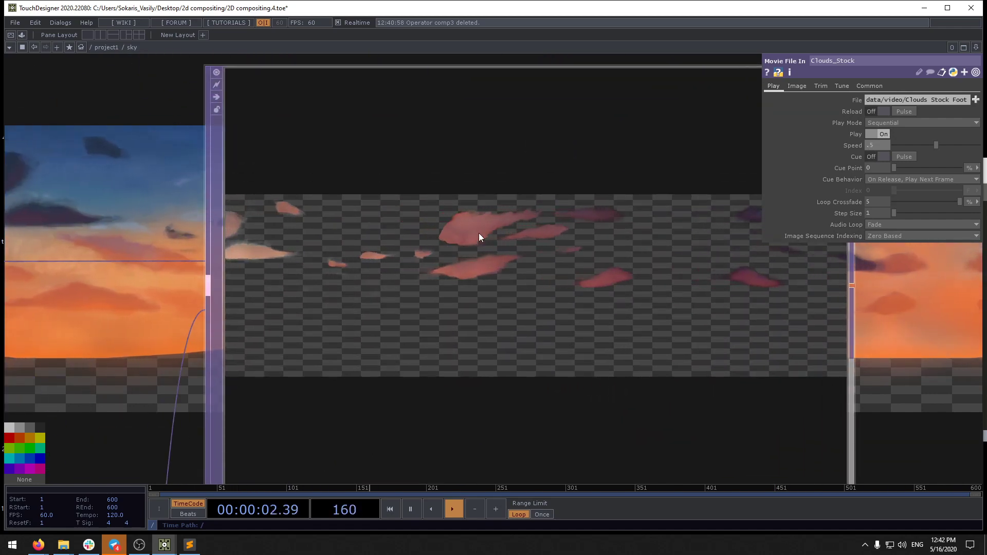
scroll(374, 279, "down", 3)
scroll(132, 202, "down", 5)
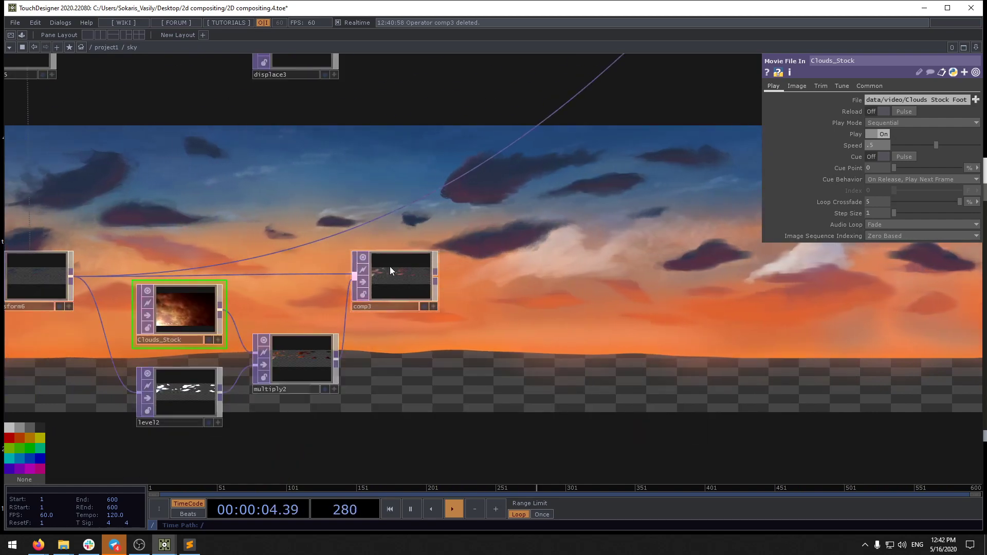
scroll(385, 262, "up", 6)
left_click_drag(486, 147, 522, 37)
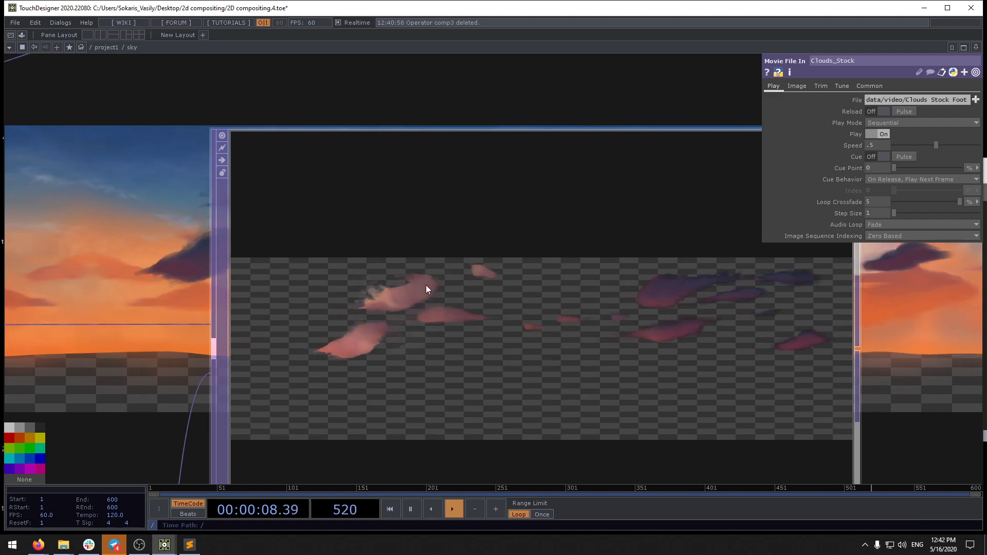
scroll(425, 284, "down", 6)
left_click_drag(506, 297, 529, 163)
scroll(622, 272, "down", 3)
scroll(624, 267, "down", 4)
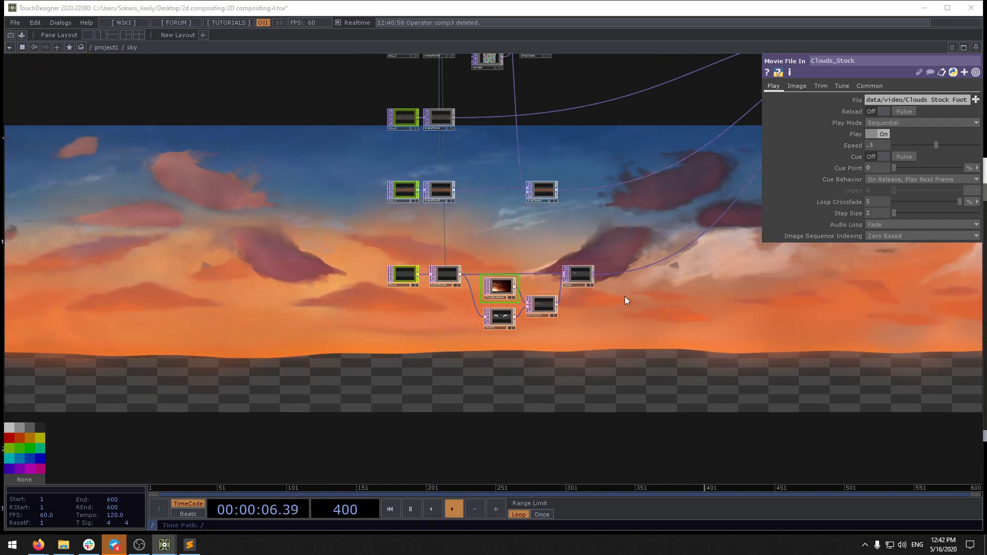
Step: Insert a Level TOP after comp3 and set its Brightness 1 to 1.07 and Gamma 1 to 1.08
left_click_drag(569, 319, 396, 339)
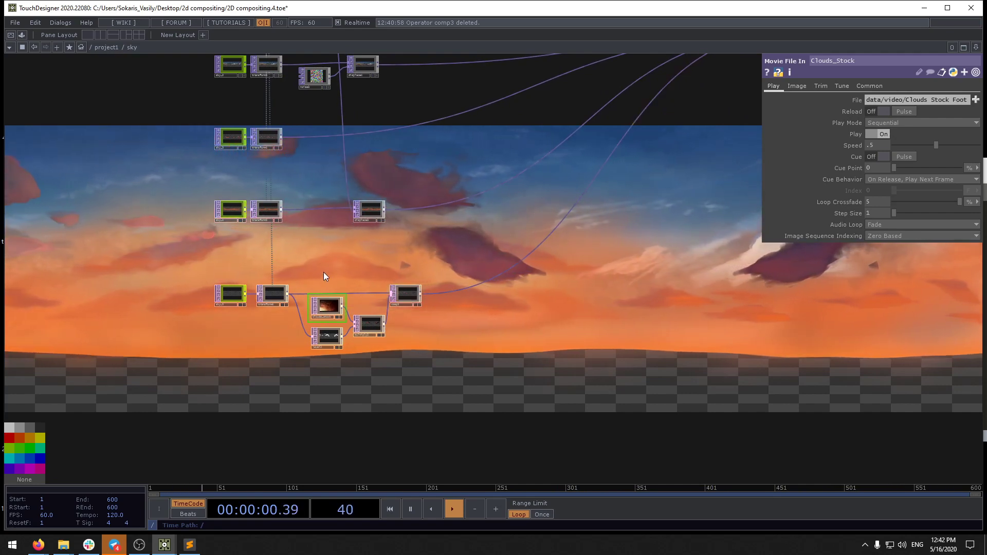
right_click_drag(321, 273, 402, 334)
left_click_drag(406, 297, 477, 296)
left_click_drag(583, 332, 489, 319)
right_click(423, 280)
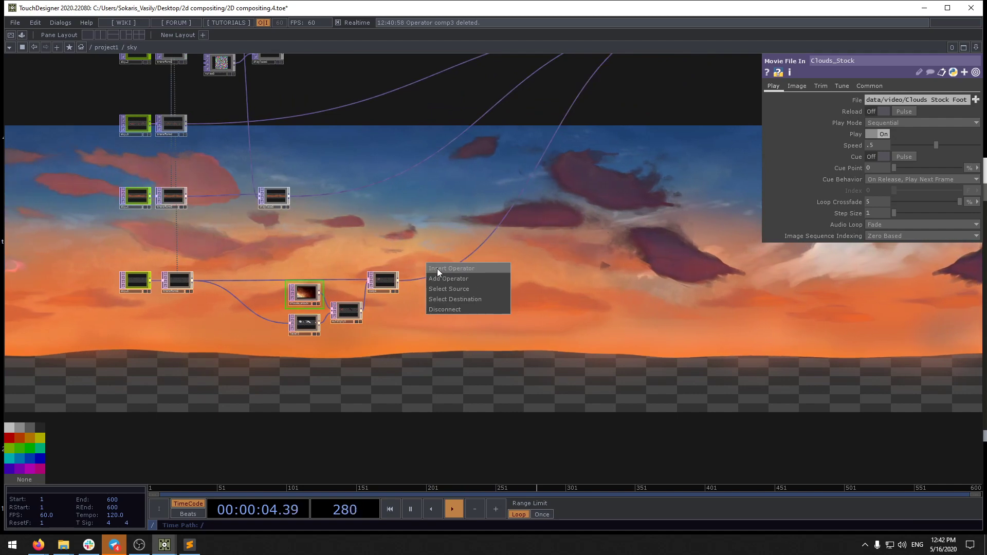
left_click(437, 268)
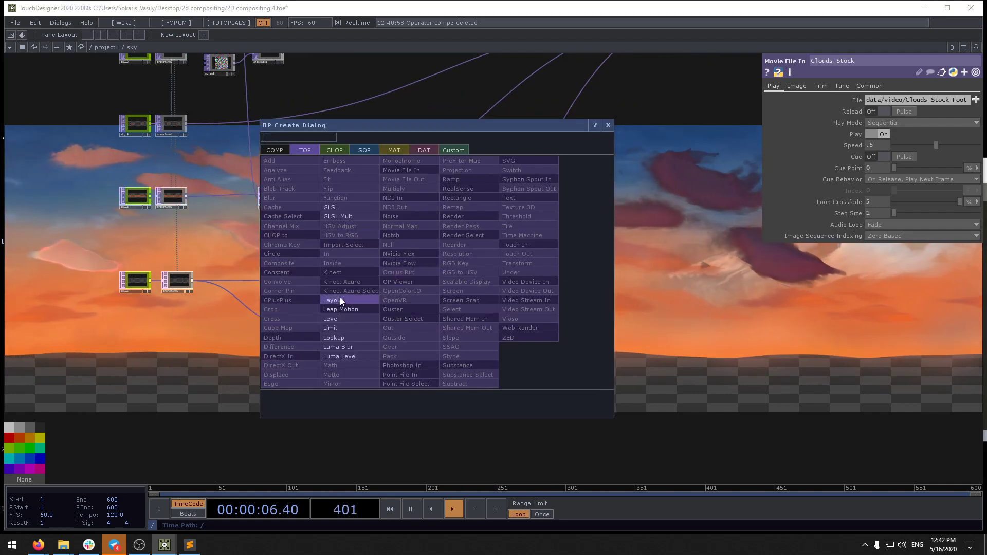
left_click(338, 319)
left_click(427, 282)
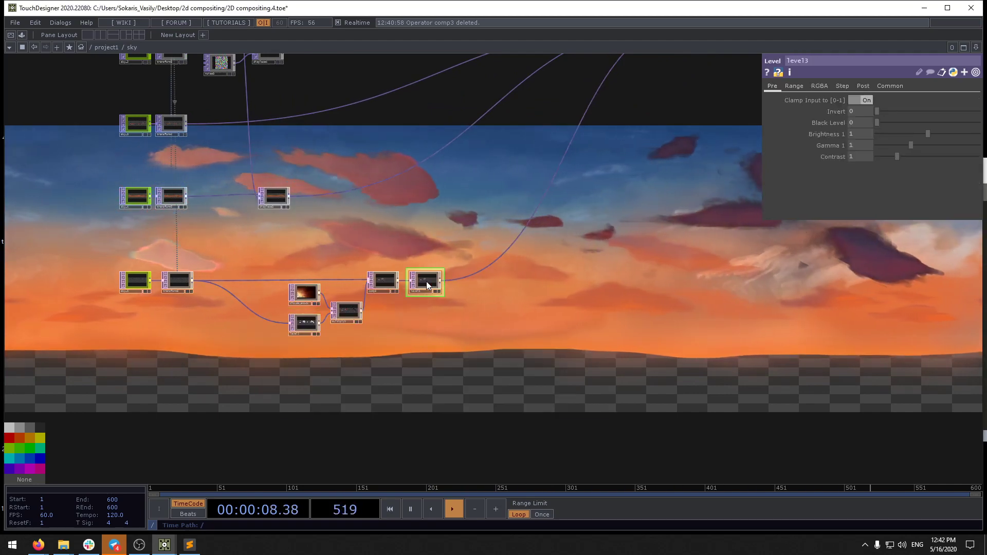
scroll(399, 301, "up", 4)
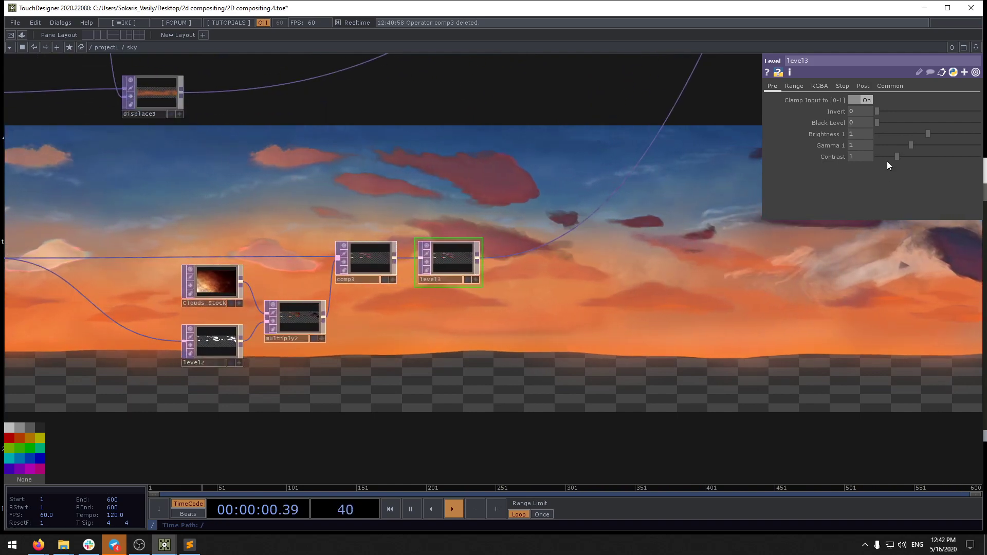
mouse_move(922, 144)
left_mouse_down()
mouse_move(933, 133)
mouse_move(914, 146)
left_mouse_up()
Step: Insert a Blur TOP between level2 and multiply2, with Pre-Shrink 2 and Filter Size 10
left_click_drag(596, 366, 842, 393)
left_click_drag(447, 377, 355, 378)
right_click(449, 357)
left_click(450, 356)
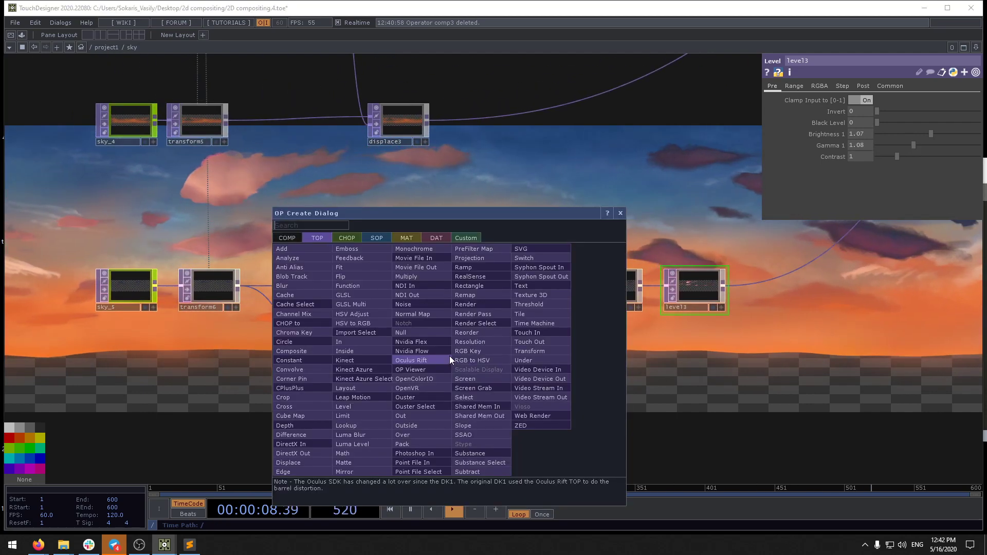
key("Escape")
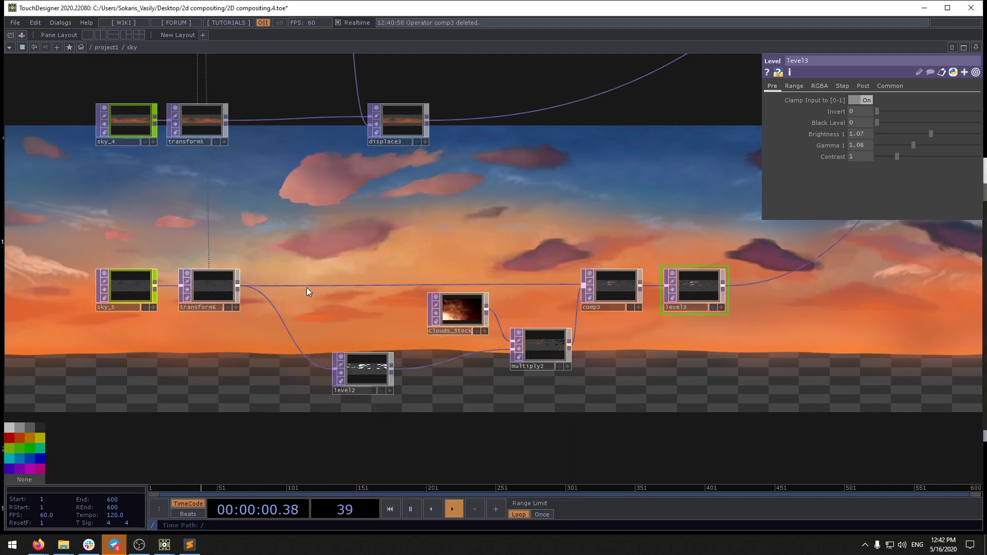
left_click(448, 371)
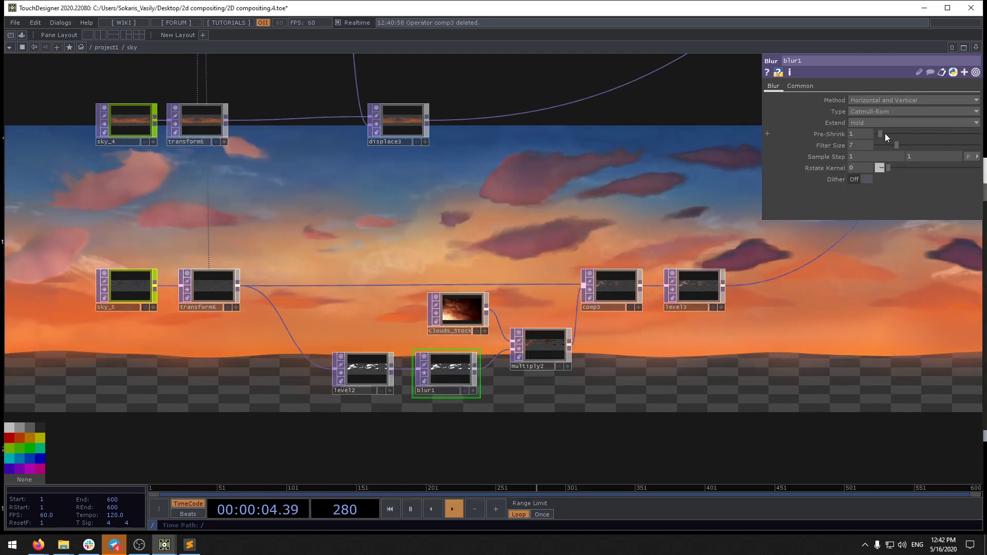
left_click_drag(884, 134, 905, 144)
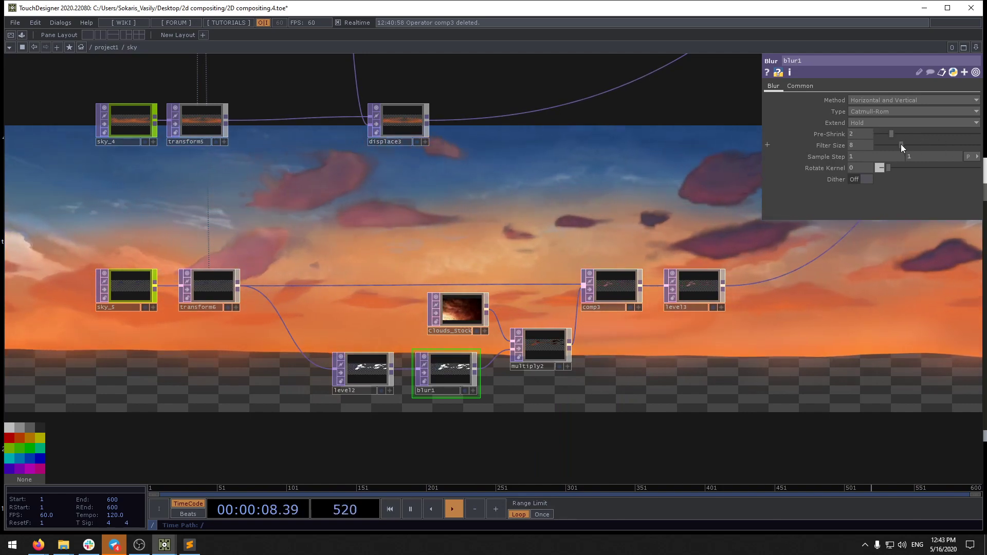
left_click(887, 135)
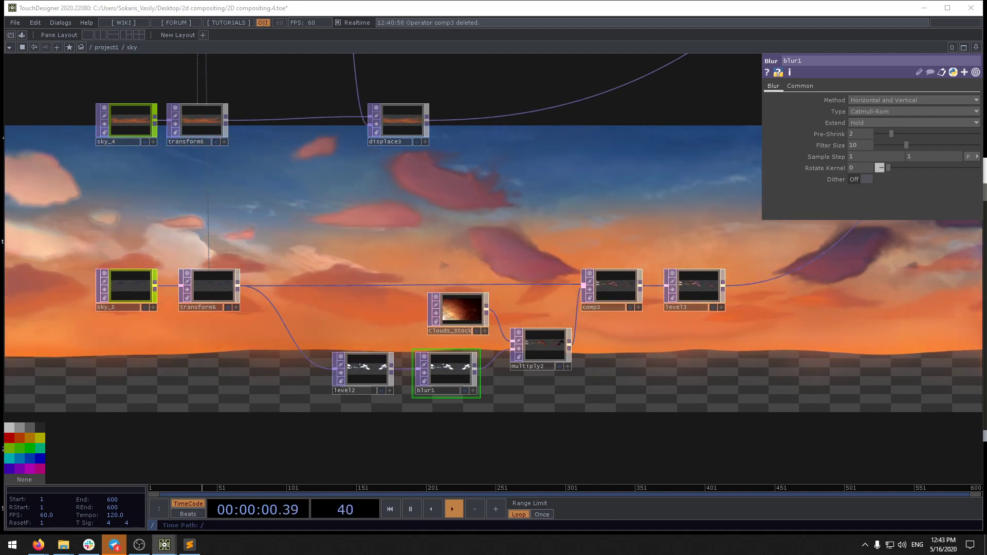
Step: Set Clouds_Stock's playback Speed to 0.2
left_click(472, 312)
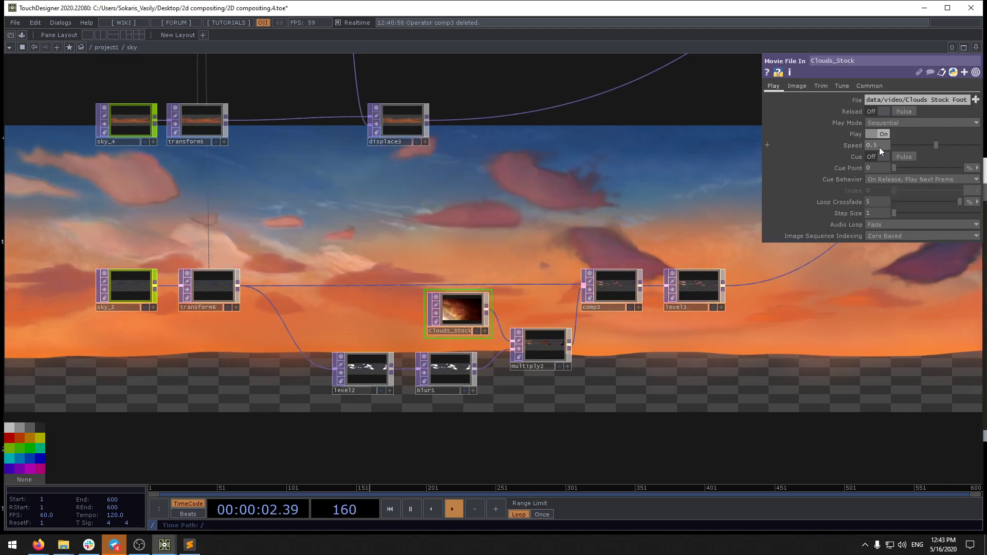
type("2")
key("Return")
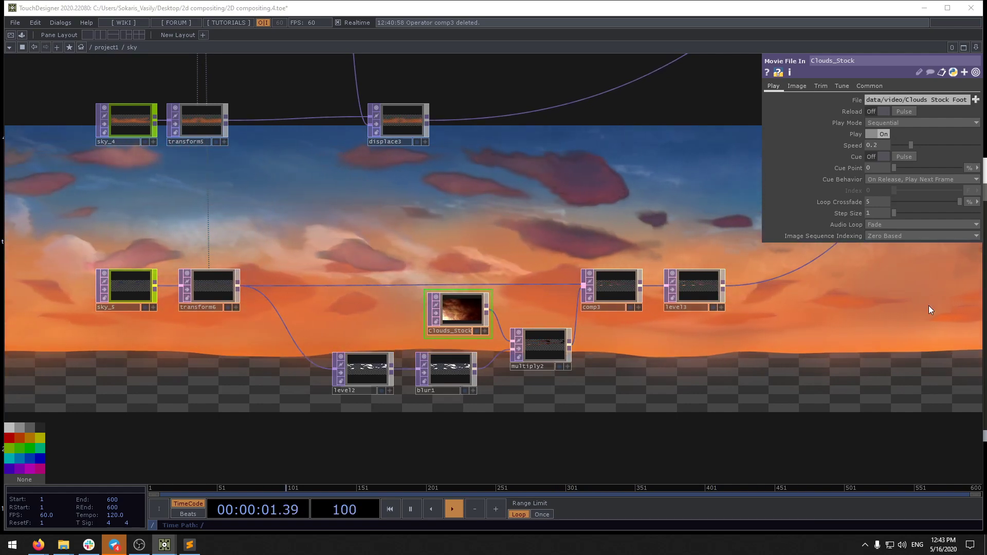
Step: Lower the post Opacity of level3 to 0.777
left_click(619, 285)
left_click(706, 284)
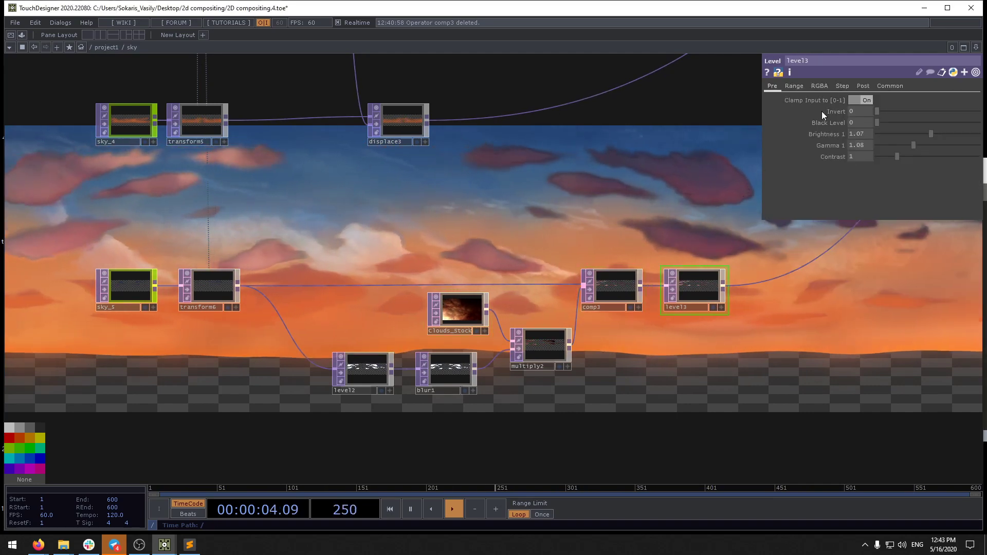
left_click(862, 86)
mouse_move(958, 110)
left_mouse_down()
mouse_move(936, 113)
mouse_move(958, 110)
left_mouse_up()
Step: Review the whole sky network and save the project
scroll(568, 337, "down", 6)
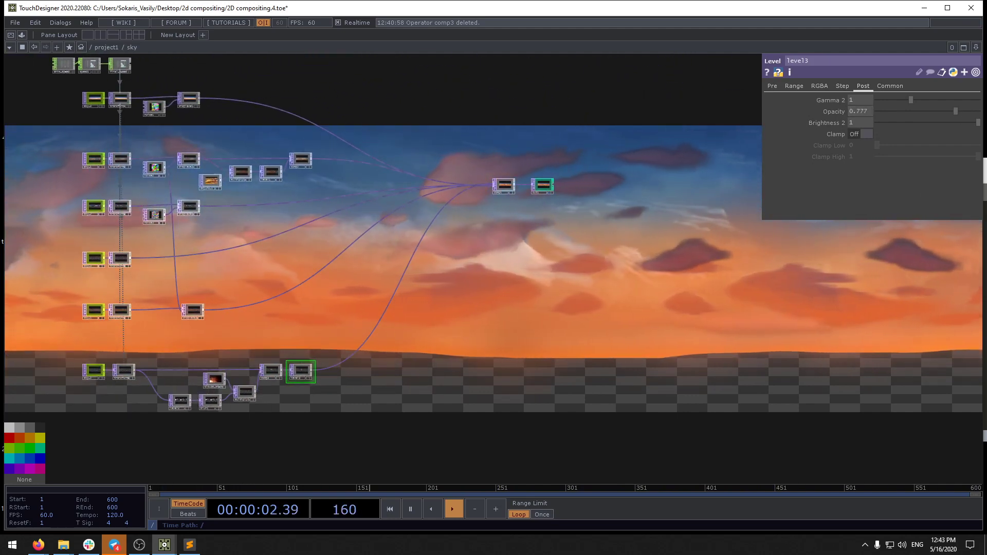
key("h")
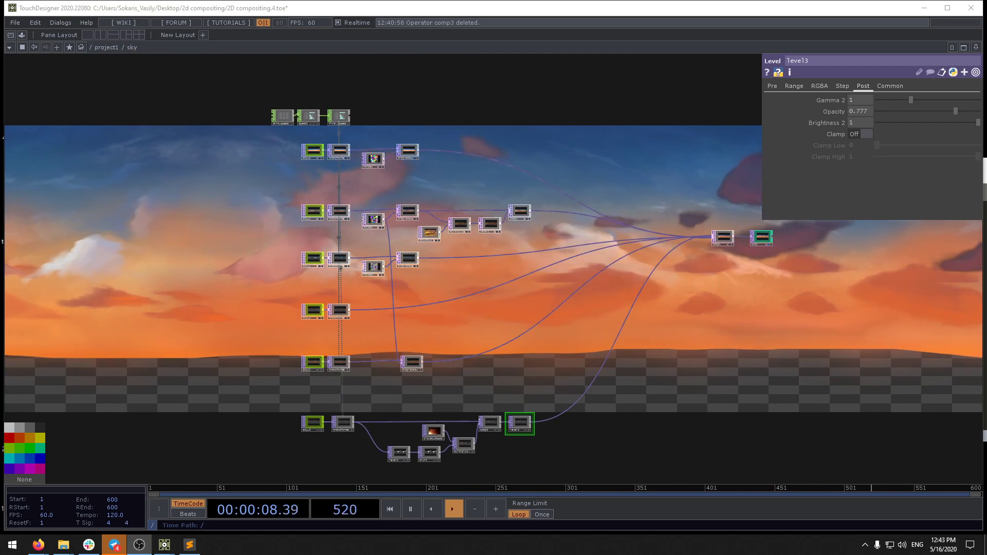
key("ctrl+s")
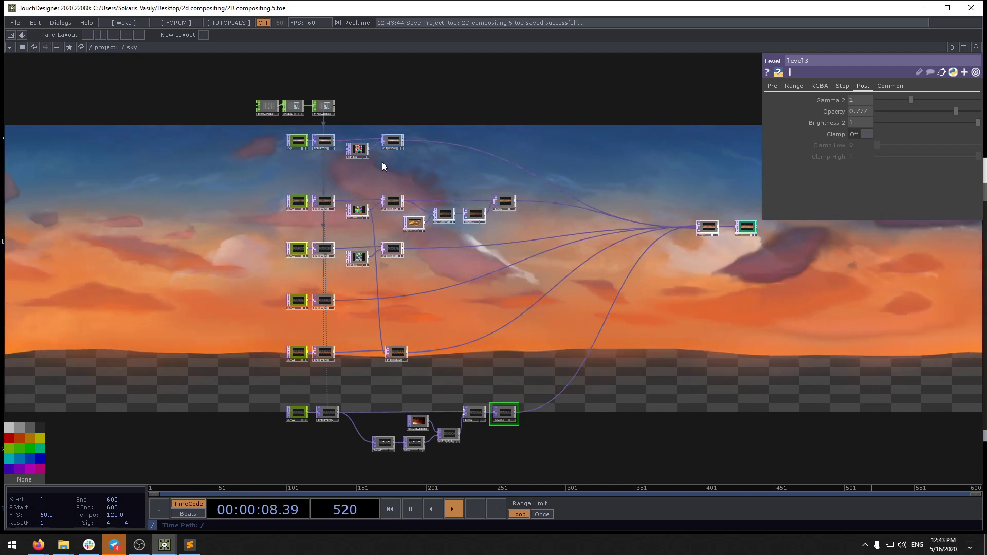
Step: Open the Component Editor for the sky component and add a custom parameter page named "additional"
right_click(137, 51)
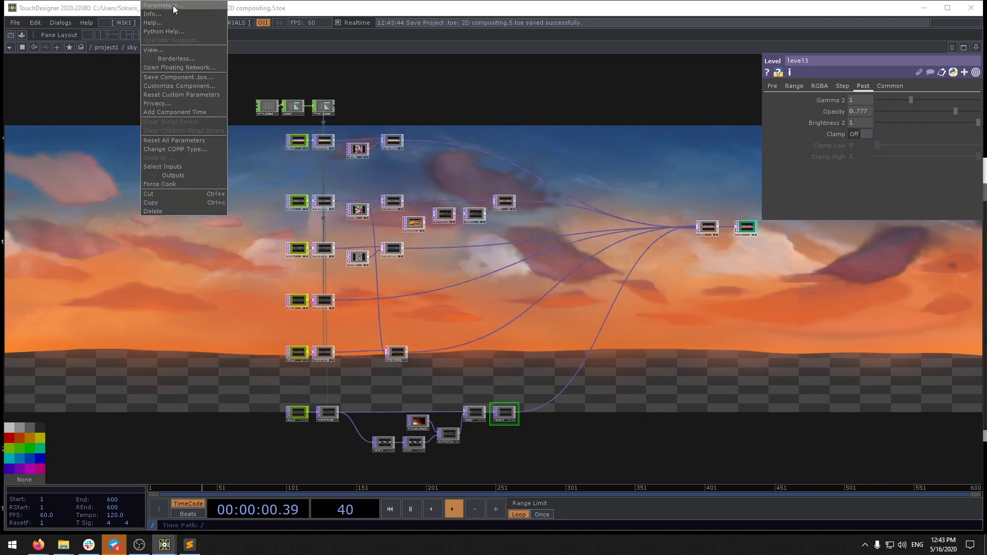
left_click(180, 86)
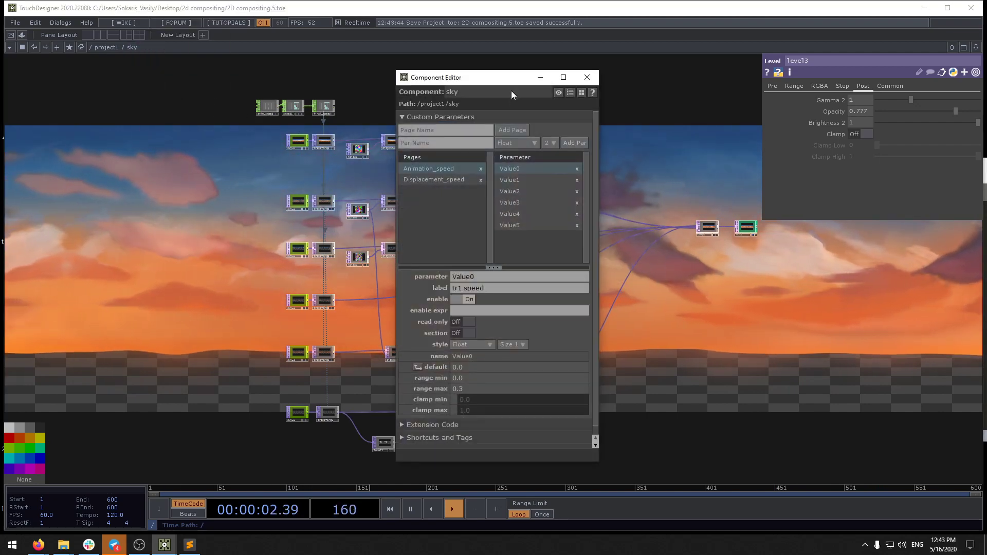
left_click_drag(506, 81, 194, 60)
left_click(156, 113)
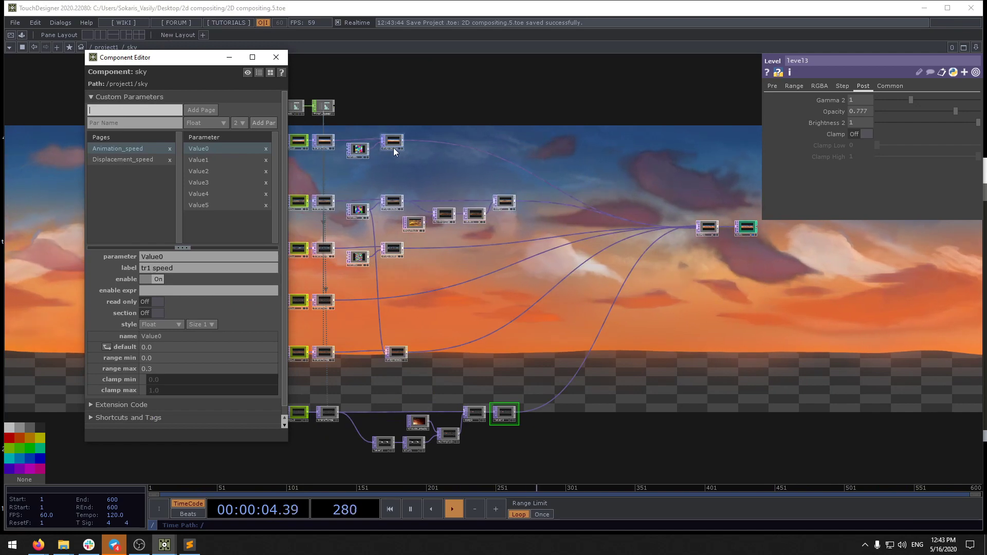
type("ad")
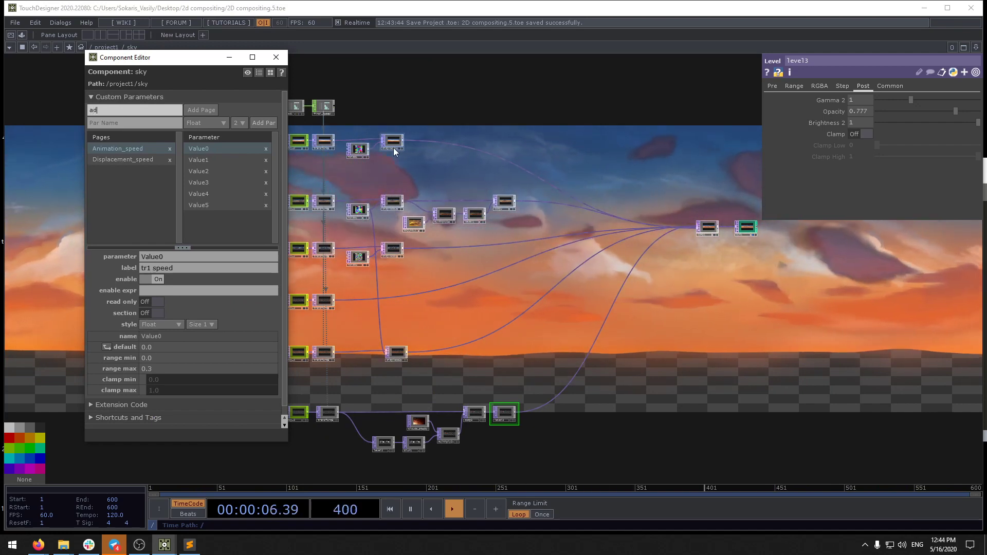
type("ditional")
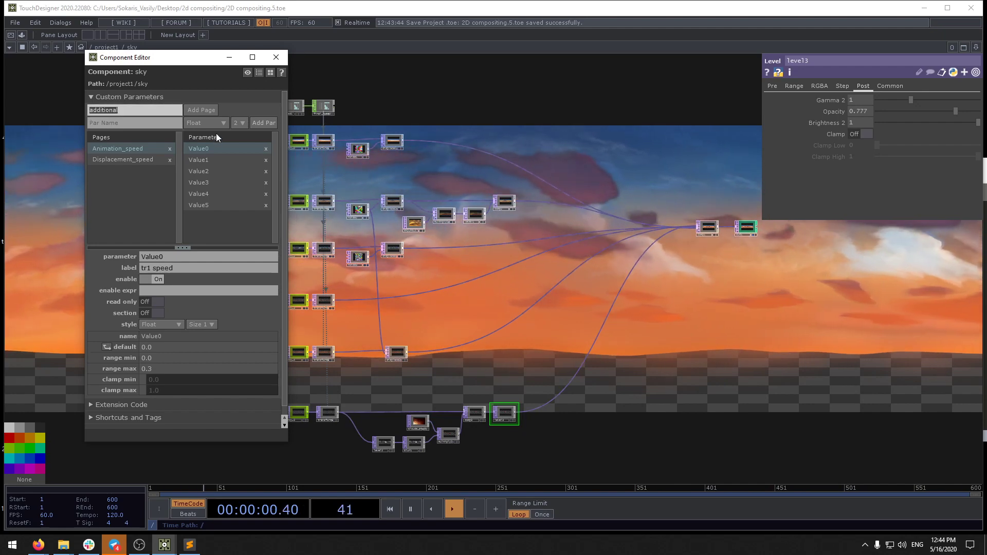
left_click(196, 110)
Step: Add sky_no_1's Speed to the Additional page as a custom parameter, binding the new parameter as master
left_click_drag(460, 306, 540, 302)
left_click(484, 226)
left_click(774, 86)
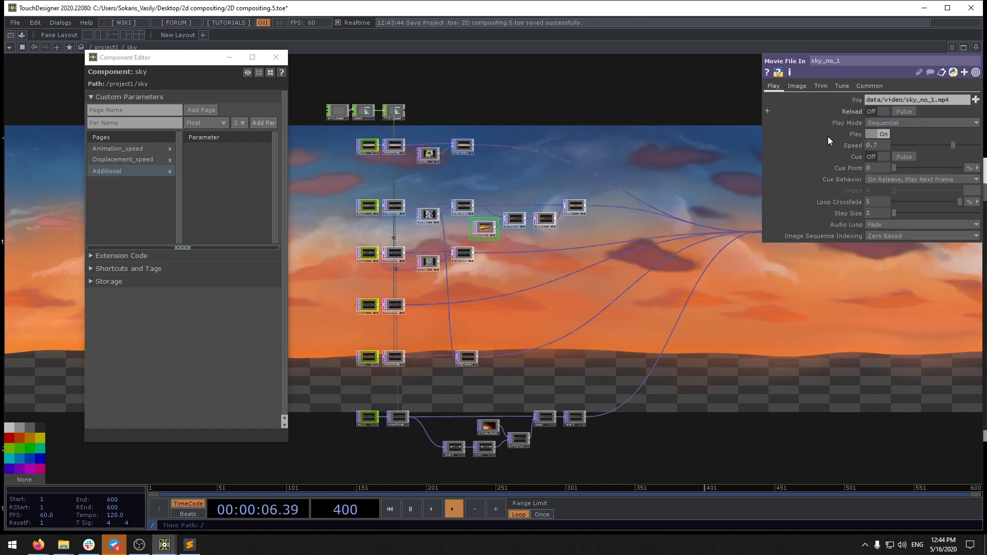
left_click_drag(211, 151, 212, 151)
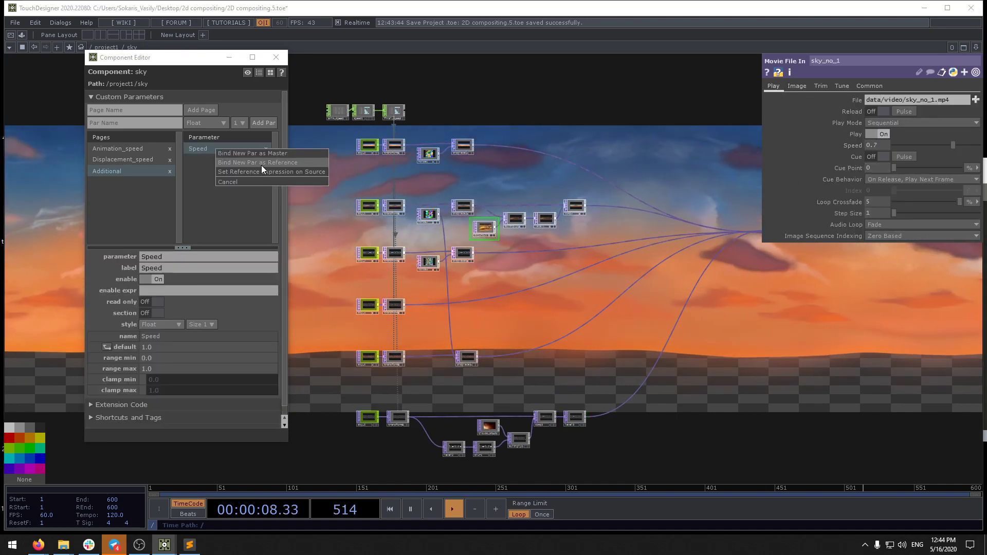
left_click(267, 156)
Step: Add level1's Opacity to the Additional page as a custom parameter, binding the new parameter as master
left_click(515, 220)
scroll(529, 217, "up", 4)
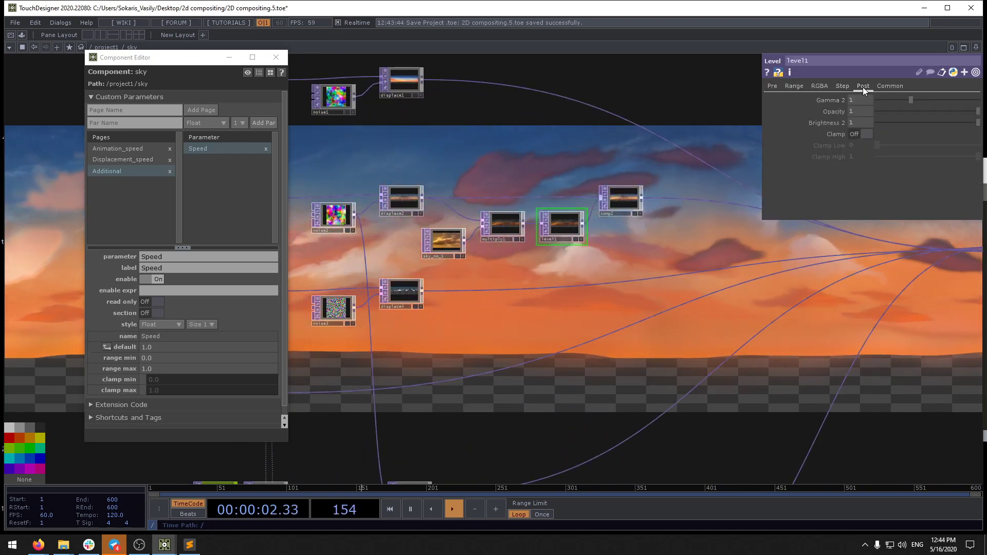
left_click(563, 230)
left_click(977, 73)
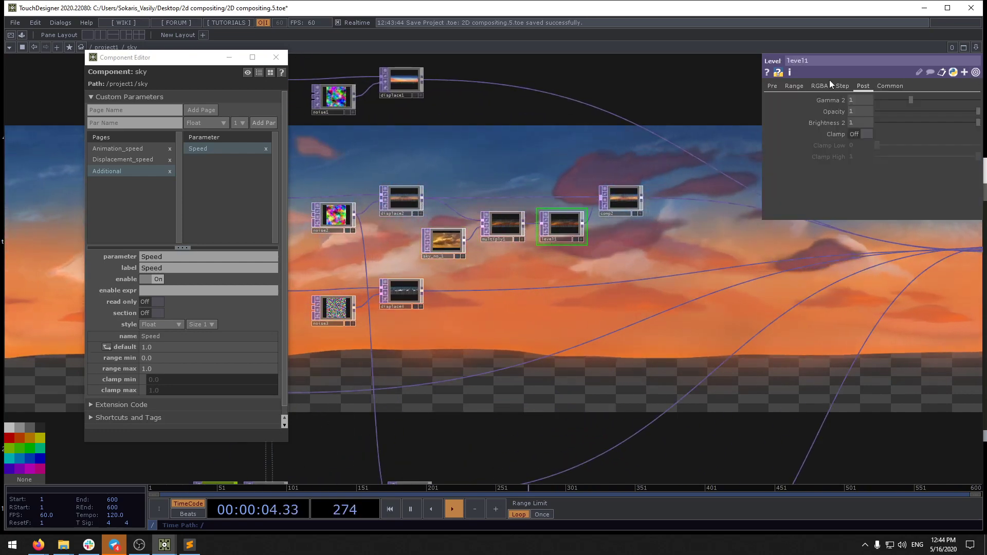
left_click(769, 86)
left_click(862, 86)
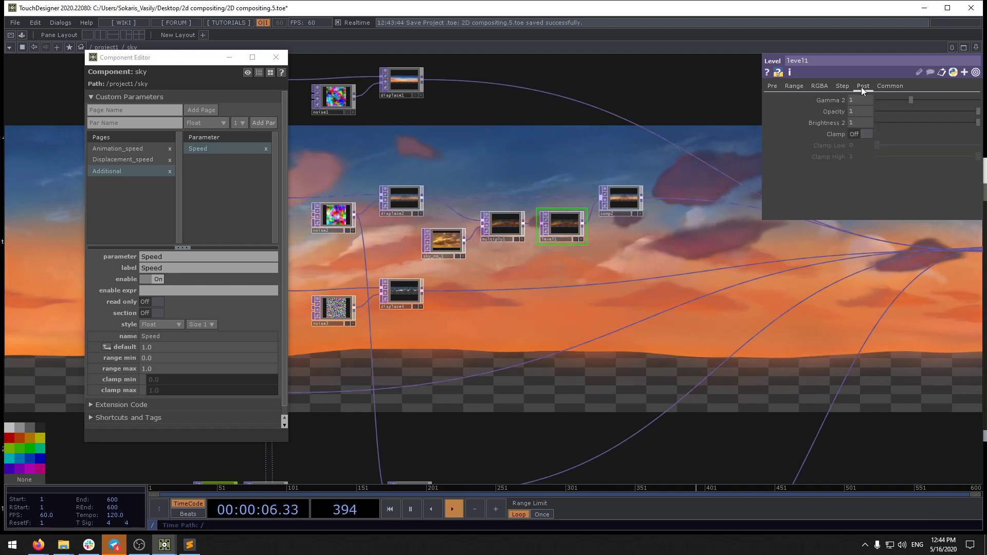
mouse_move(962, 112)
left_mouse_down()
mouse_move(940, 112)
mouse_move(975, 115)
mouse_move(873, 116)
mouse_move(978, 112)
left_mouse_up()
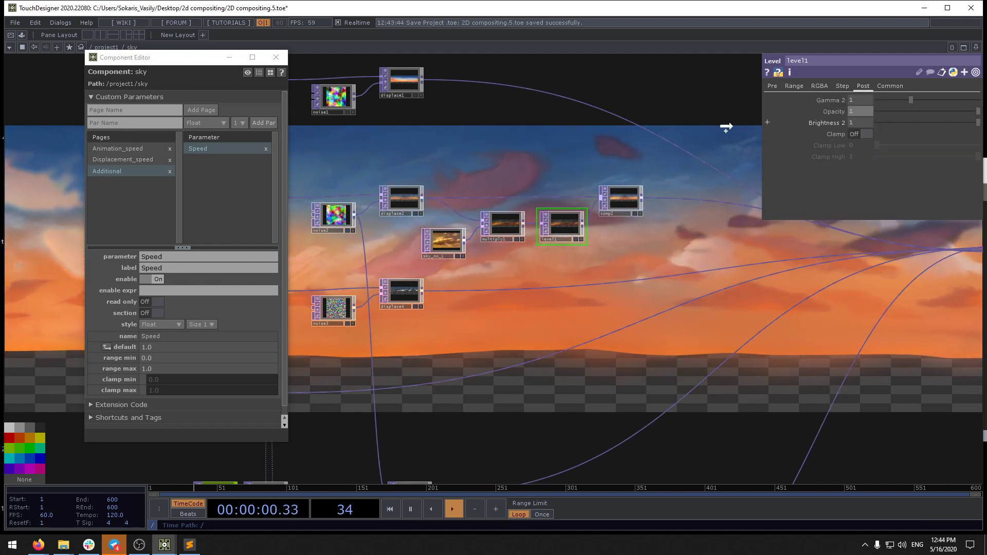
left_click_drag(247, 160, 270, 162)
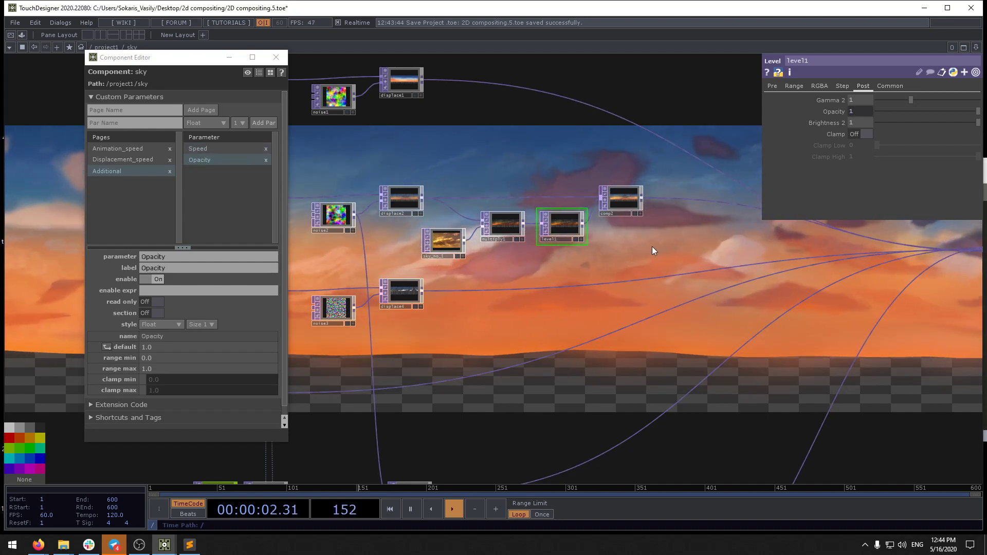
Step: Add Clouds_Stock's Speed to the Additional page as a custom parameter, binding the new parameter as master
left_click(621, 208)
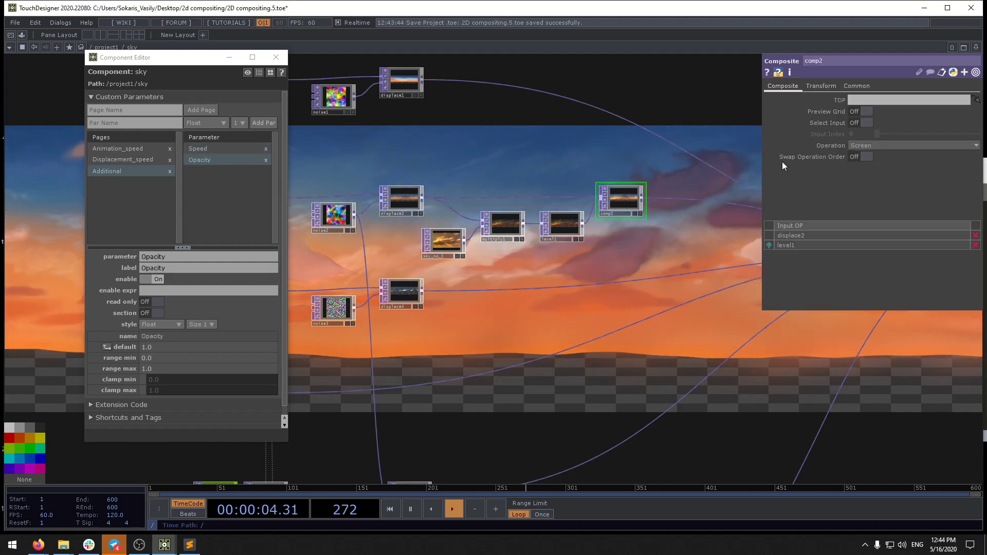
left_click_drag(618, 280, 636, 44)
left_click_drag(555, 311, 555, 267)
left_click(473, 344)
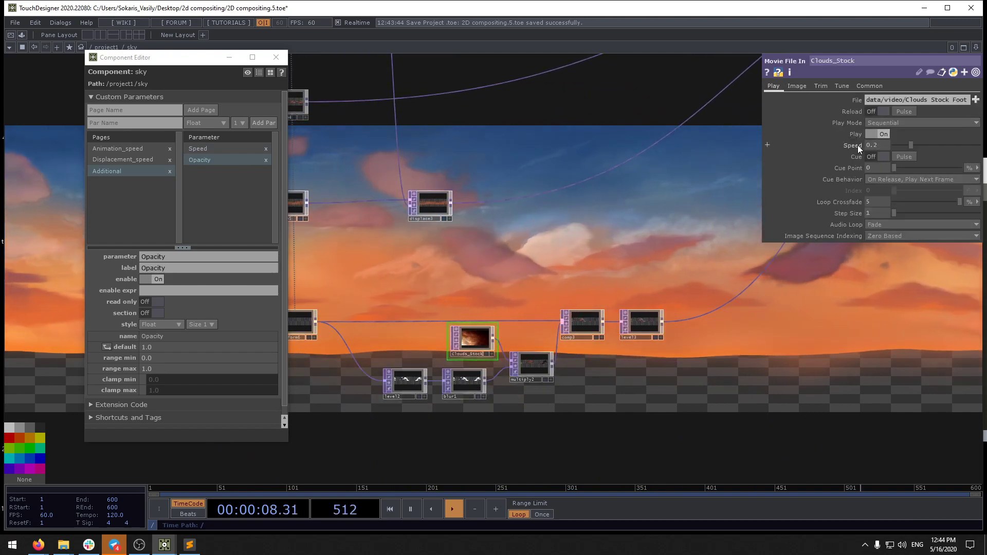
left_click_drag(224, 196, 229, 196)
left_click(245, 201)
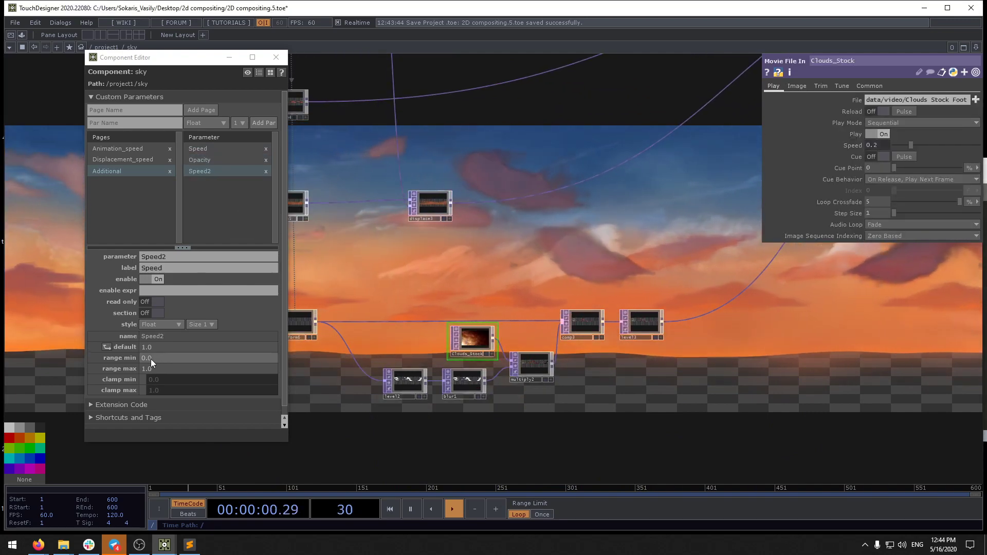
Step: Enable the section divider for the Speed2 parameter
left_click(153, 313)
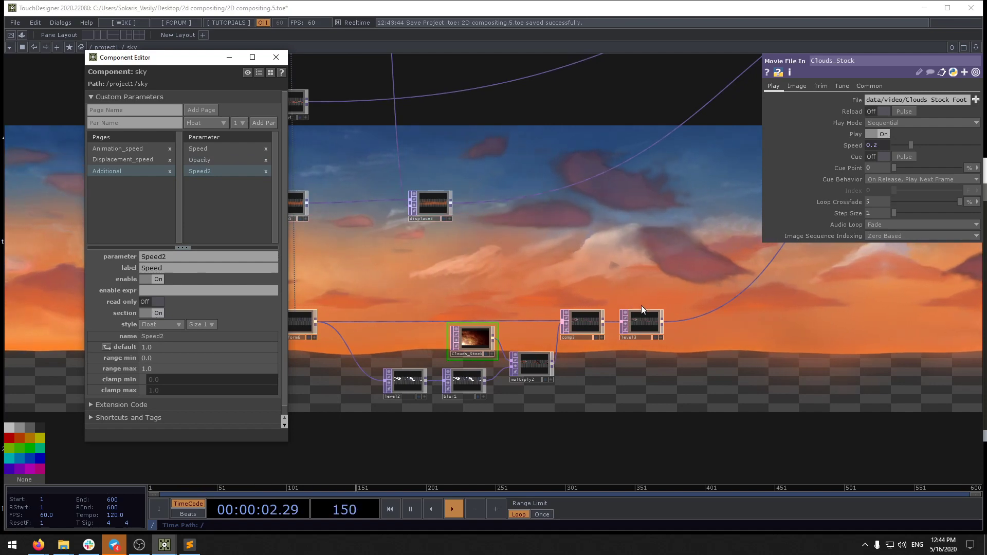
Step: Adjust level2's input range, setting In Low to 0.152 and In High to 0.091
left_click(400, 383)
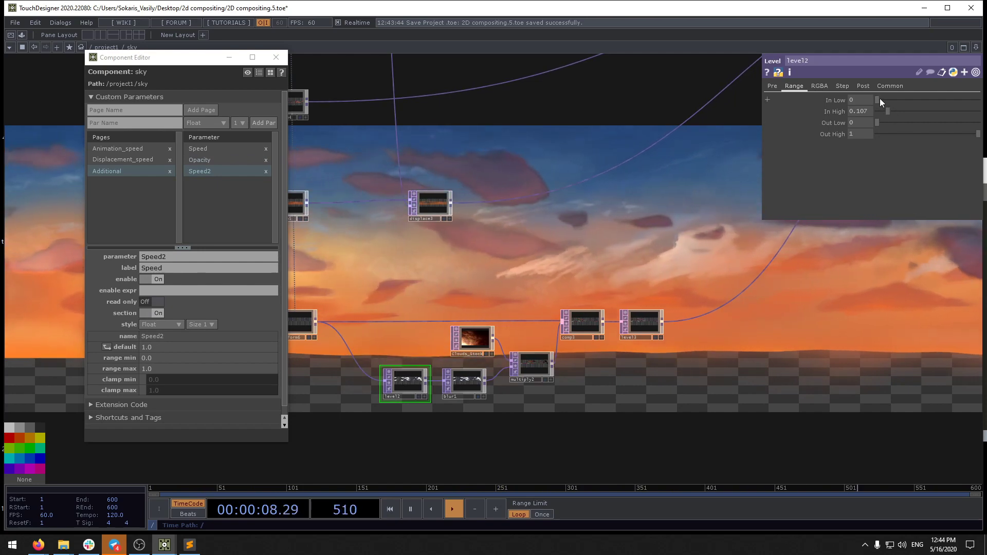
left_click_drag(880, 97, 837, 100)
left_click_drag(486, 273, 565, 219)
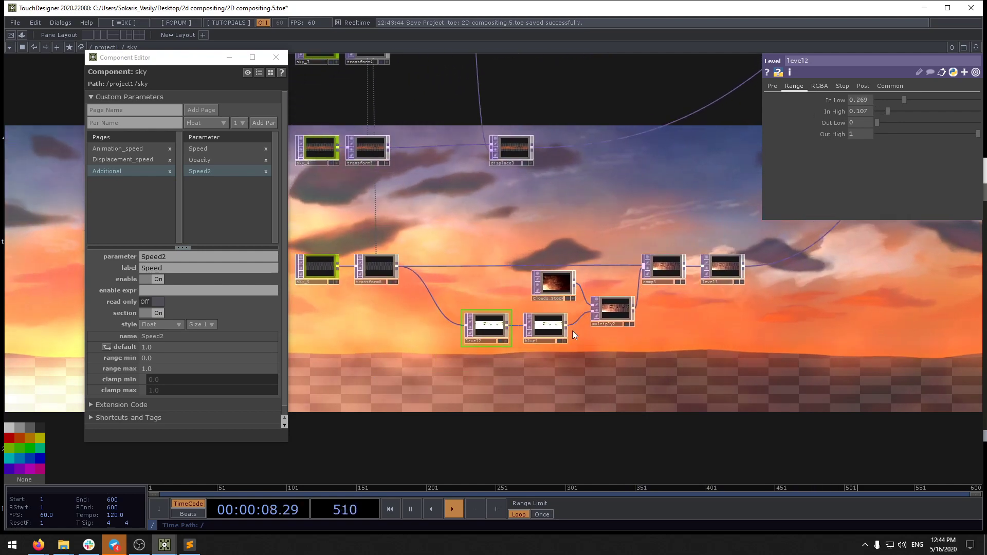
scroll(572, 330, "up", 5)
left_click_drag(768, 310, 726, 350)
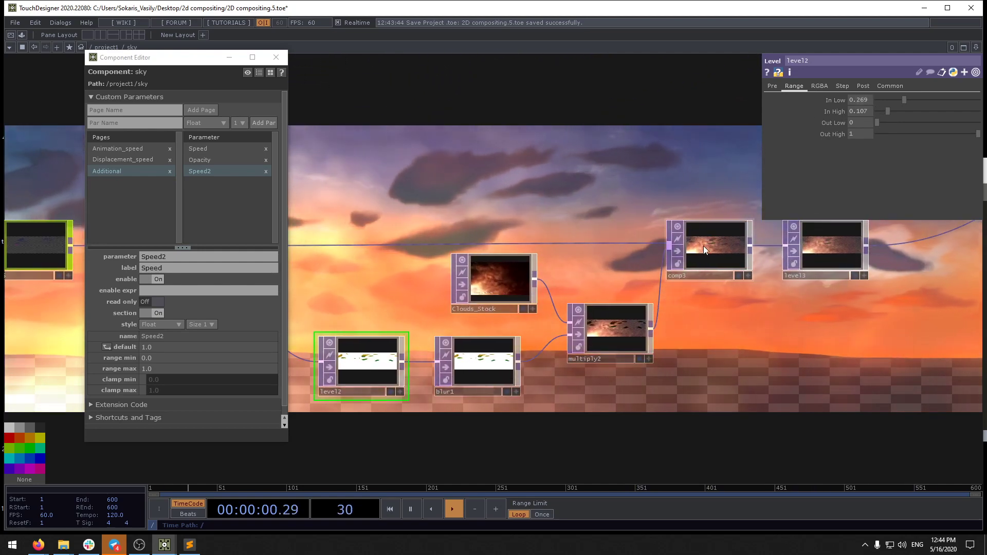
mouse_move(903, 99)
left_mouse_down()
mouse_move(884, 101)
mouse_move(891, 111)
mouse_move(930, 111)
mouse_move(881, 116)
mouse_move(893, 116)
mouse_move(872, 98)
mouse_move(899, 112)
mouse_move(875, 112)
mouse_move(893, 98)
left_mouse_up()
scroll(709, 381, "down", 5)
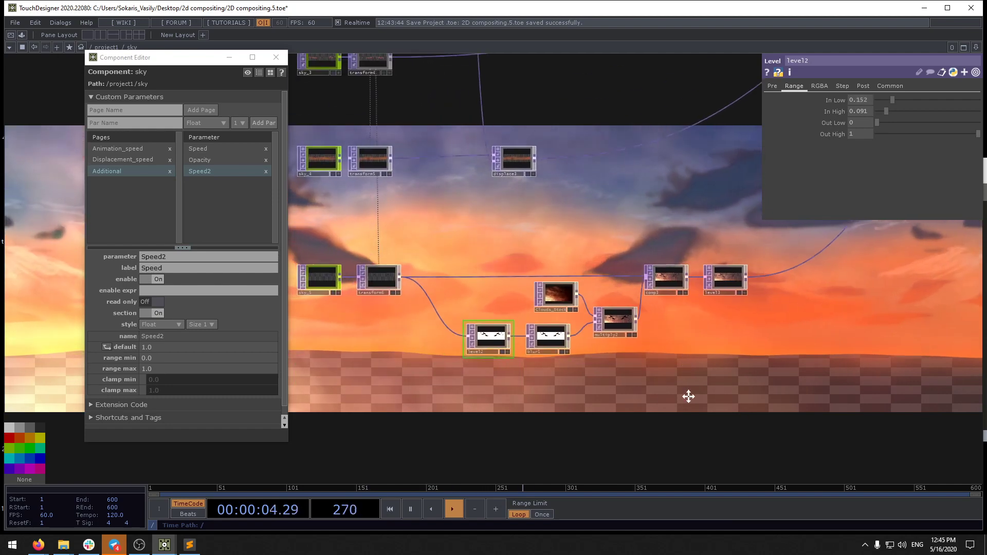
Step: Duplicate the level2 and blur1 nodes and place the copies below the originals
left_click_drag(504, 378, 484, 378)
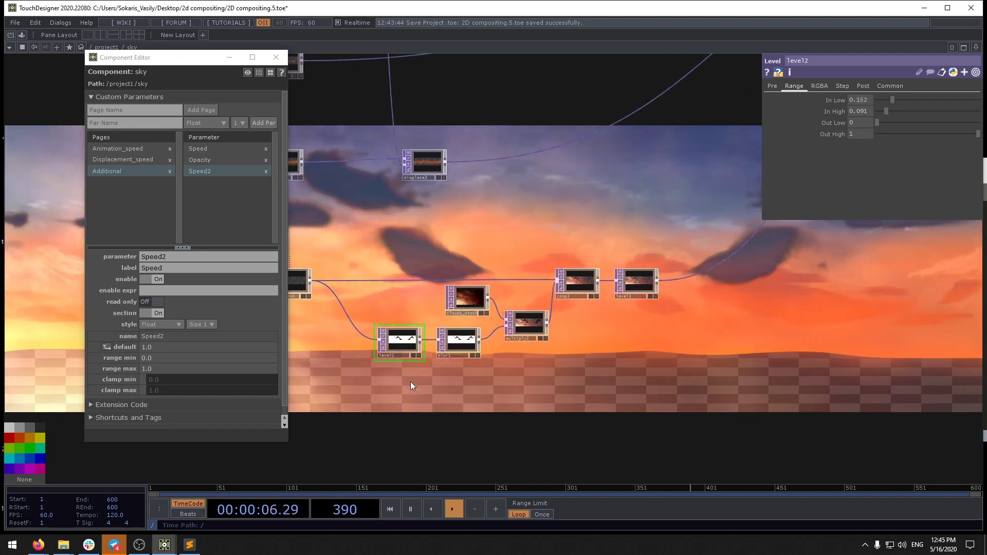
left_click_drag(394, 384, 403, 385)
right_click_drag(404, 385, 468, 346)
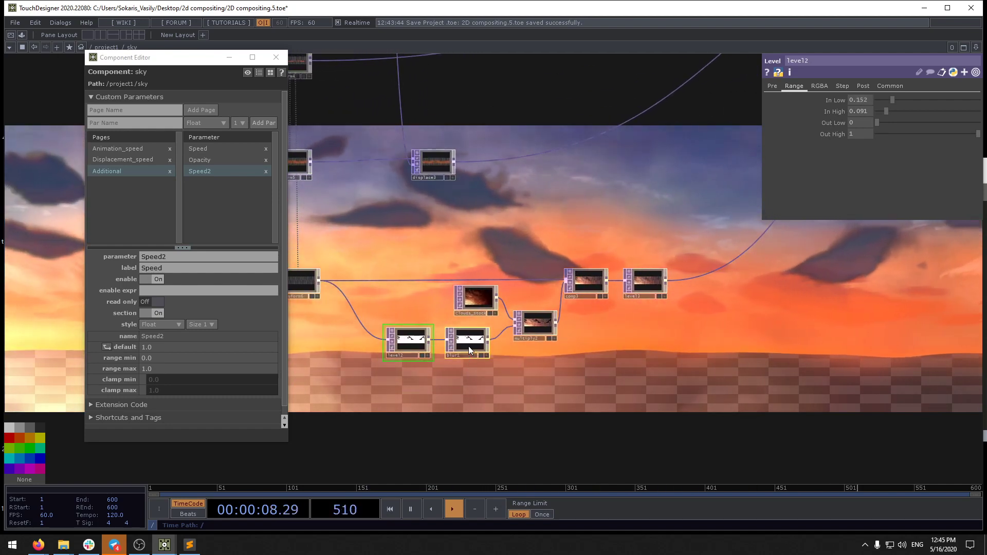
key("ctrl+c")
key("ctrl+v")
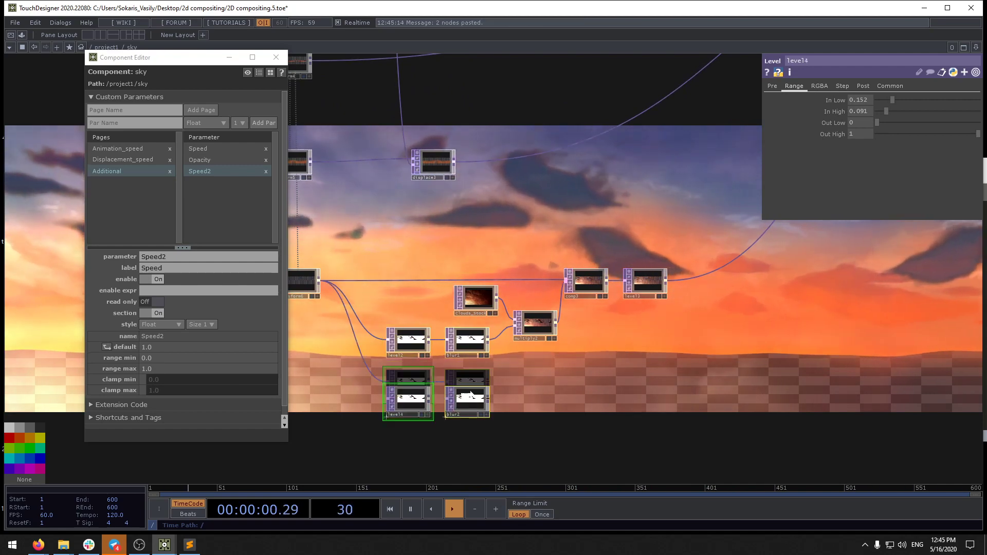
Step: Duplicate multiply2 and feed the copied blur2 into the new multiply node
left_click(532, 334)
key("ctrl+c")
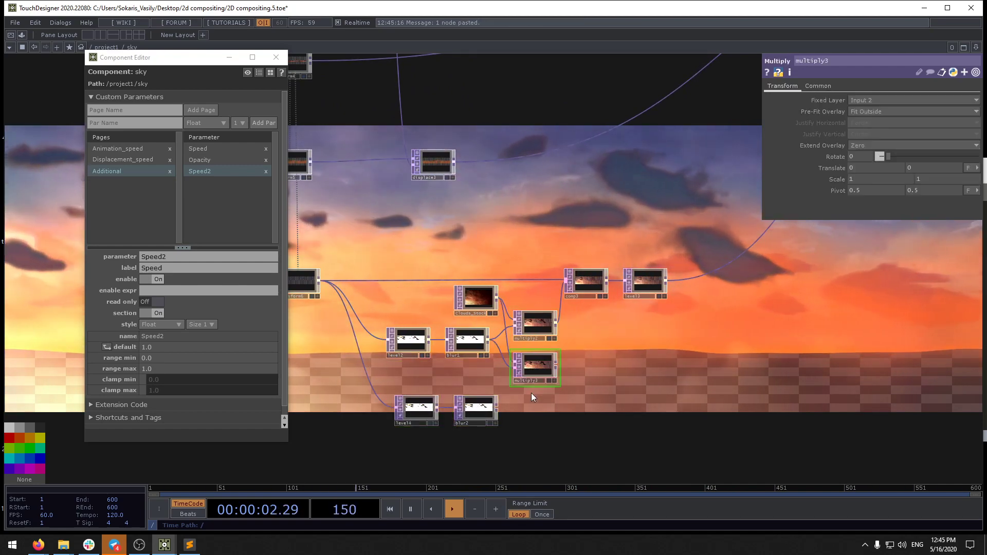
key("ctrl+v")
left_click_drag(498, 411, 515, 387)
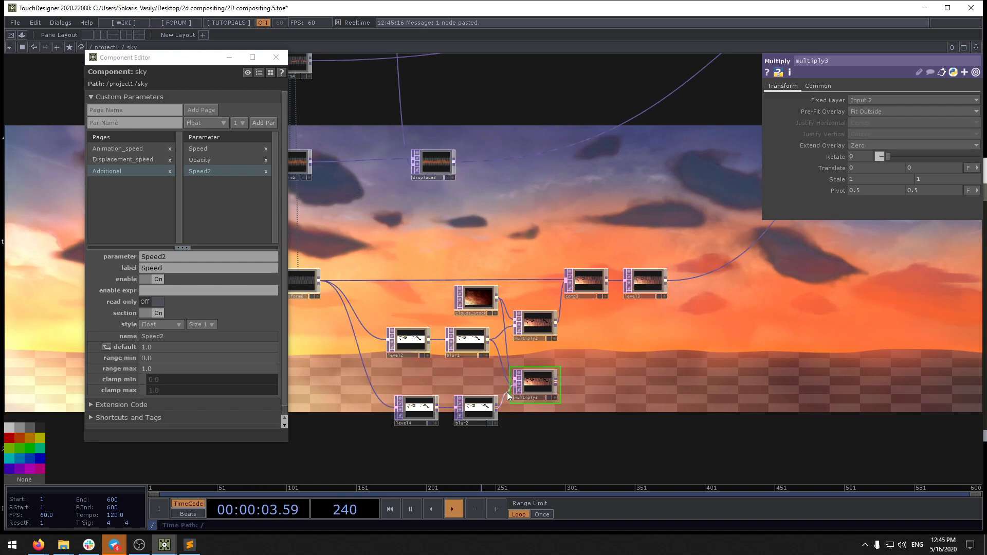
Step: Set level4's In Low to 0 and In High to 0.127
left_click(423, 412)
mouse_move(889, 113)
left_mouse_down()
mouse_move(906, 111)
mouse_move(877, 99)
mouse_move(892, 110)
left_mouse_up()
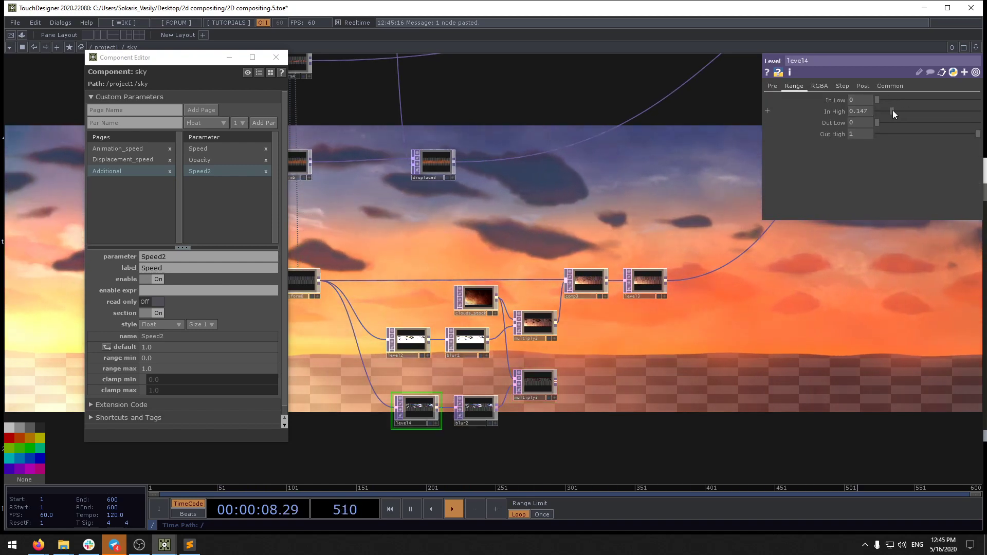
Step: Duplicate the Screen composite and level3 pair, and feed multiply3 into the copied composite, comp4
left_click_drag(591, 345, 515, 338)
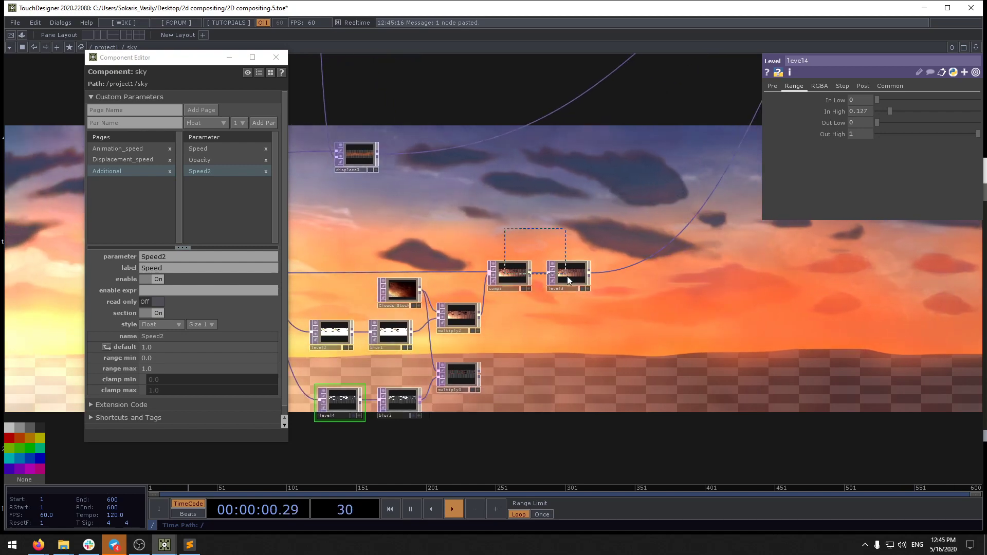
left_click(512, 277)
key("ctrl+v")
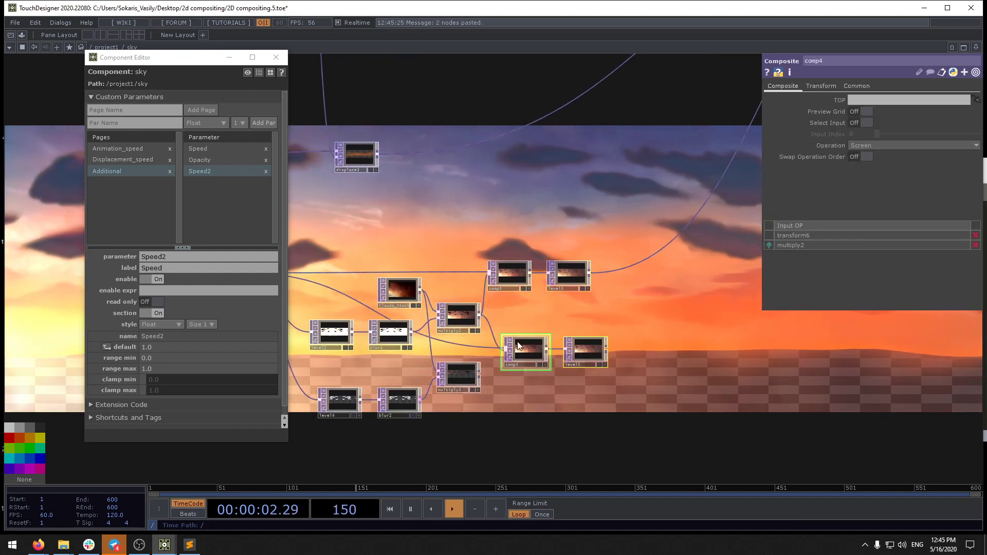
left_click_drag(481, 356, 505, 350)
Step: Connect level5 to the final composite comp1 and remove the extra comp4 connection from it
scroll(639, 304, "down", 4)
left_click_drag(629, 319, 650, 196)
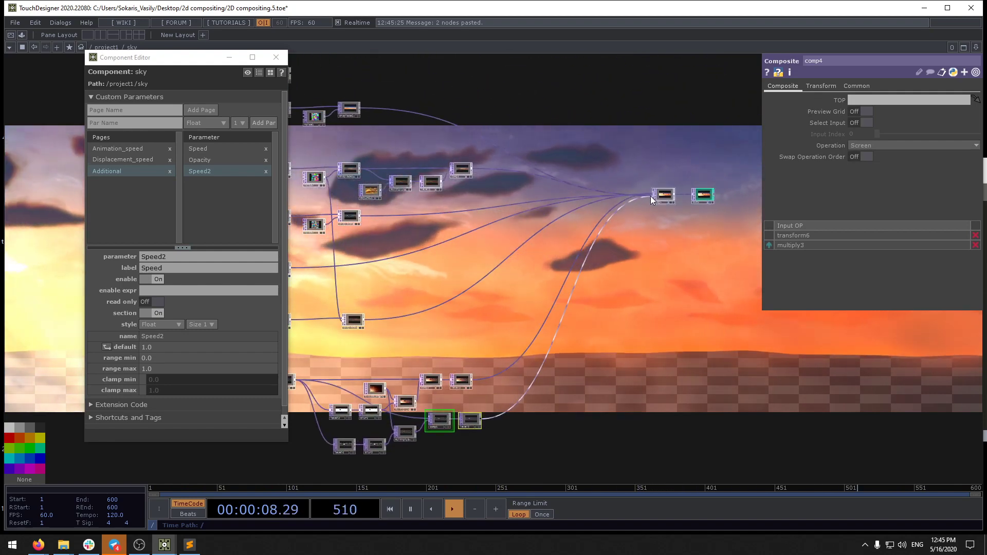
left_click(663, 200)
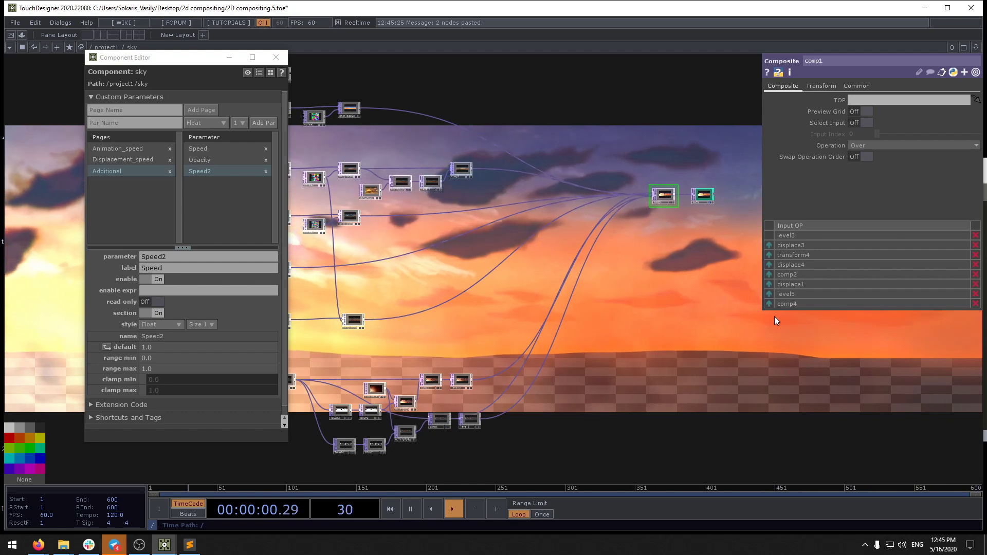
right_click(505, 400)
left_click(523, 423)
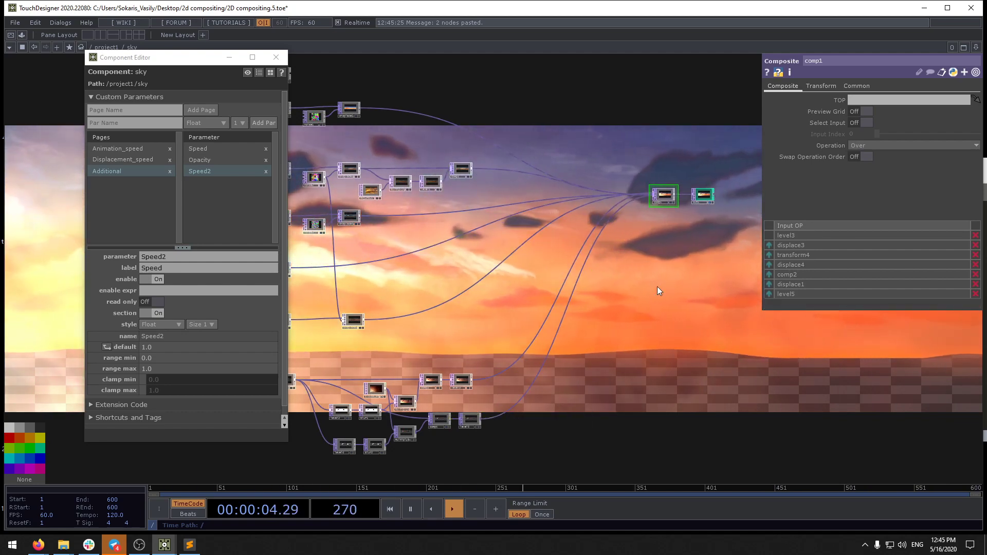
Step: Move level5 to the first place in comp1's input order, ahead of level3
scroll(486, 418, "up", 5)
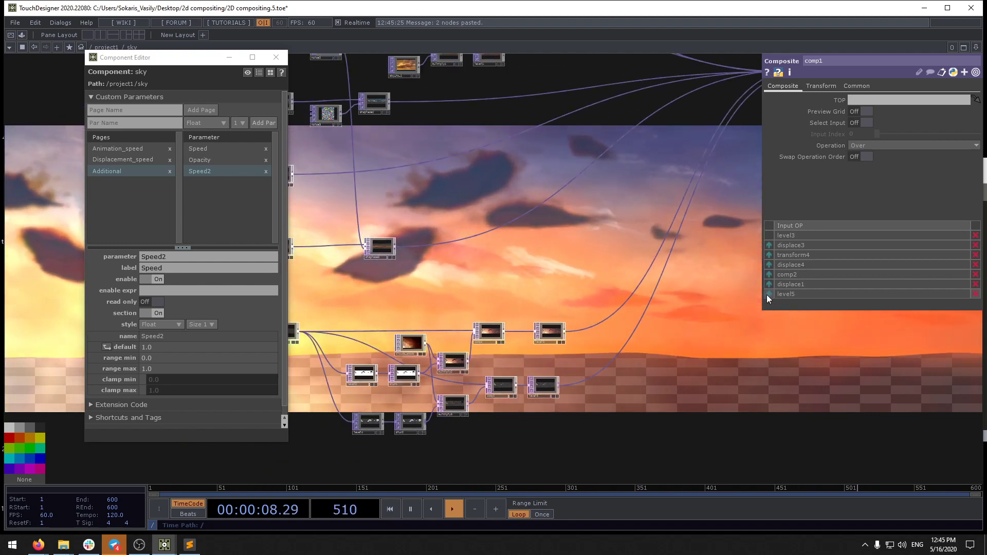
left_click_drag(769, 294, 771, 242)
left_click_drag(717, 370, 663, 366)
scroll(663, 366, "up", 6)
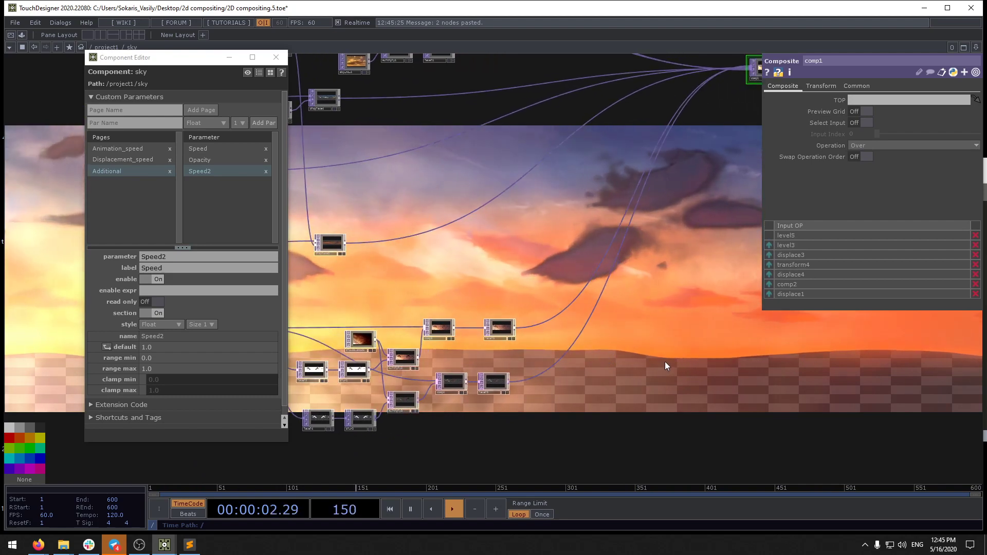
scroll(519, 392, "down", 6)
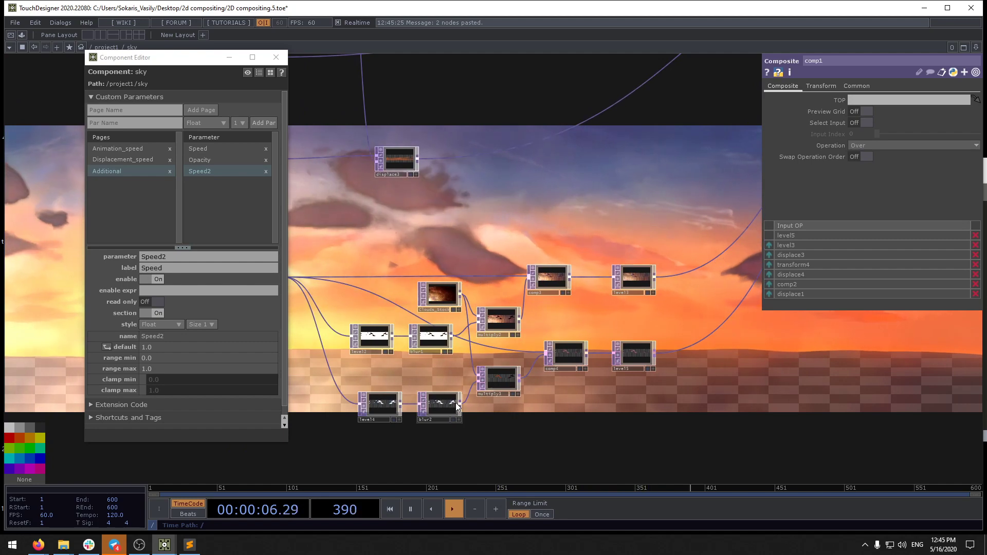
Step: Try brightness and gamma adjustments on level5, and set its Opacity to 0.411
left_click(629, 352)
mouse_move(943, 110)
left_mouse_down()
mouse_move(867, 116)
mouse_move(930, 120)
left_mouse_up()
left_click_drag(841, 131, 979, 121)
left_click(816, 87)
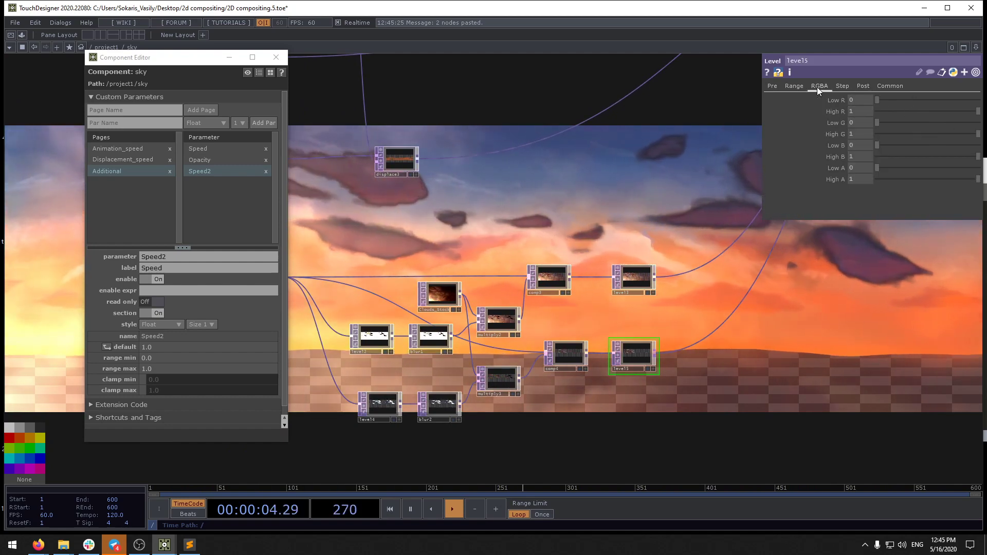
left_click(836, 86)
left_click(785, 86)
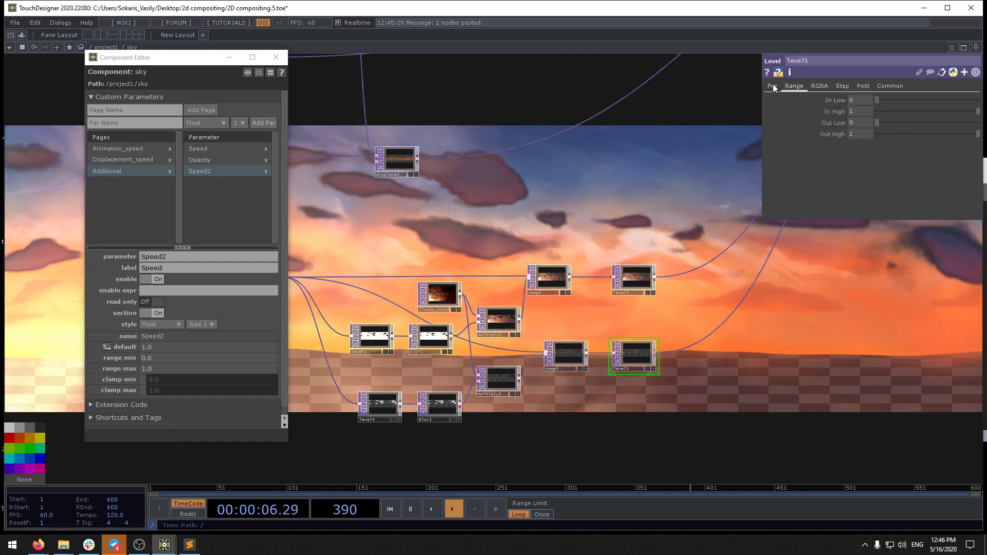
left_click(772, 86)
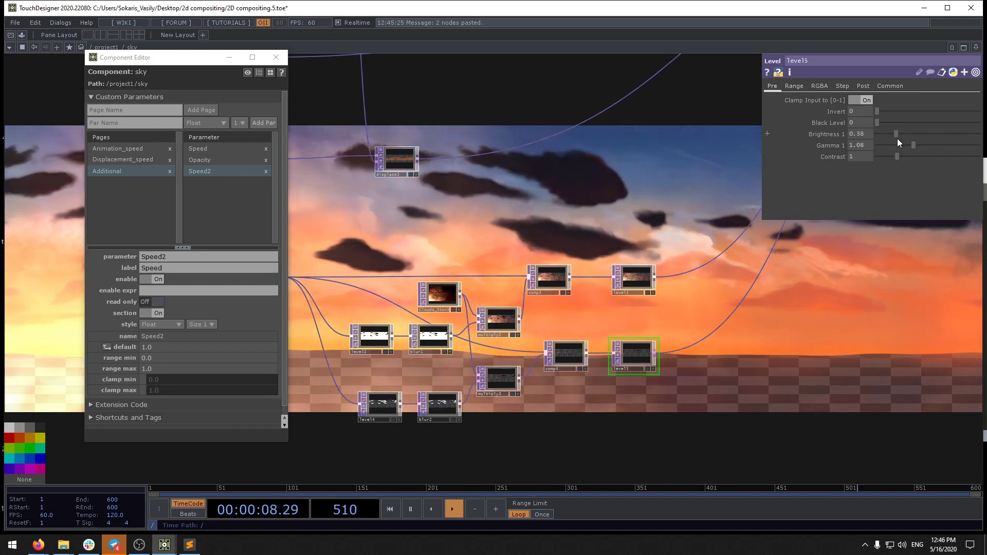
left_click(863, 86)
left_click_drag(885, 111, 917, 112)
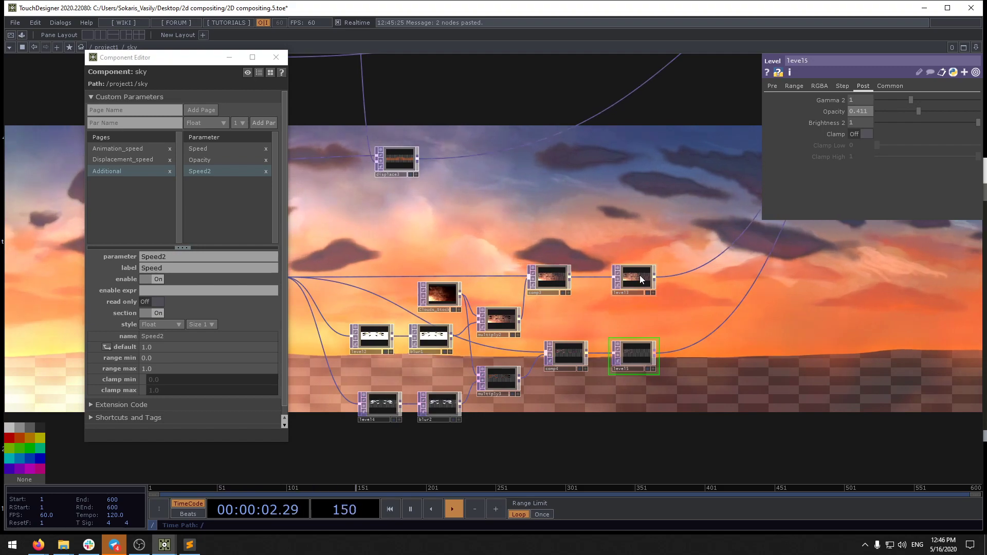
scroll(639, 276, "up", 5)
scroll(639, 275, "down", 5)
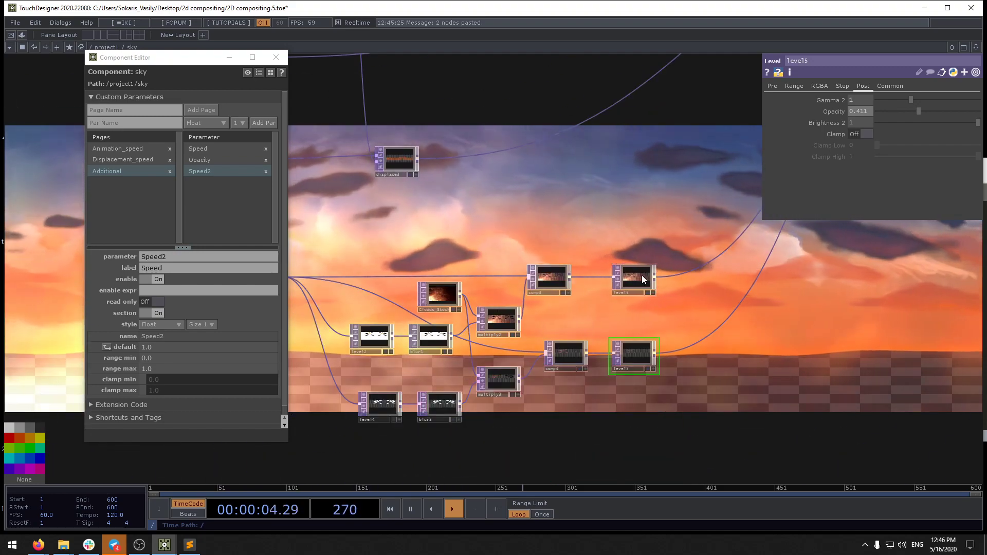
scroll(642, 276, "down", 2)
mouse_move(766, 303)
left_mouse_down()
mouse_move(641, 381)
mouse_move(648, 430)
mouse_move(760, 315)
left_mouse_up()
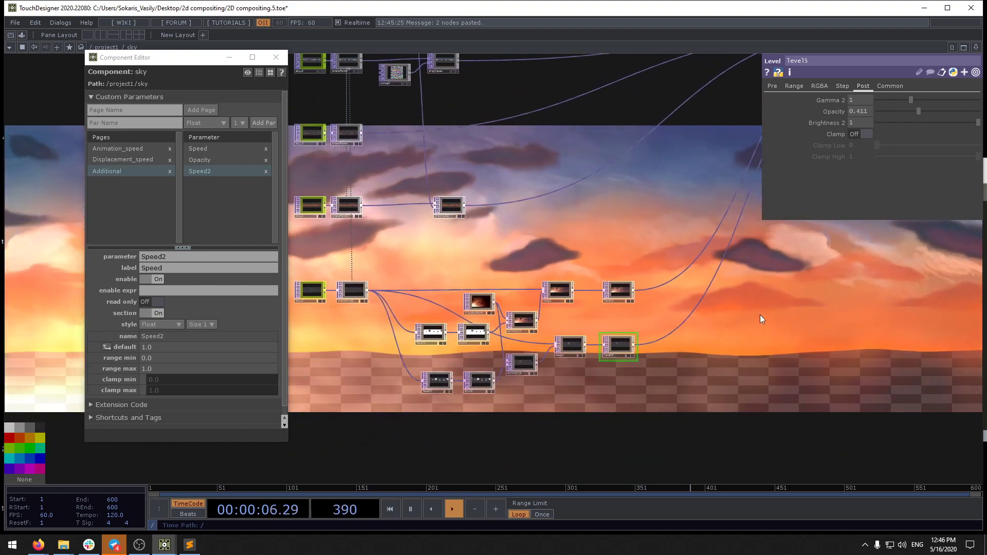
scroll(760, 315, "down", 3)
left_click_drag(843, 317, 634, 423)
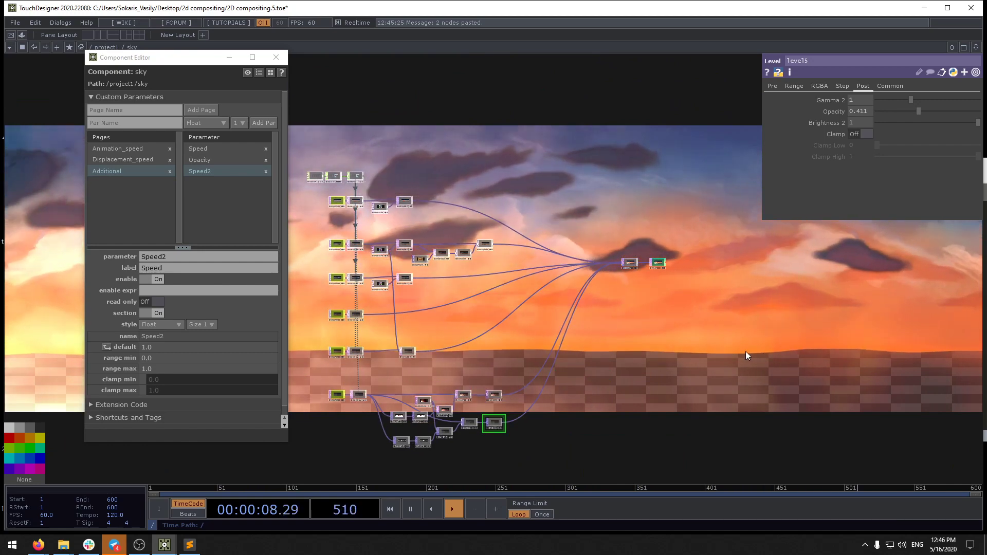
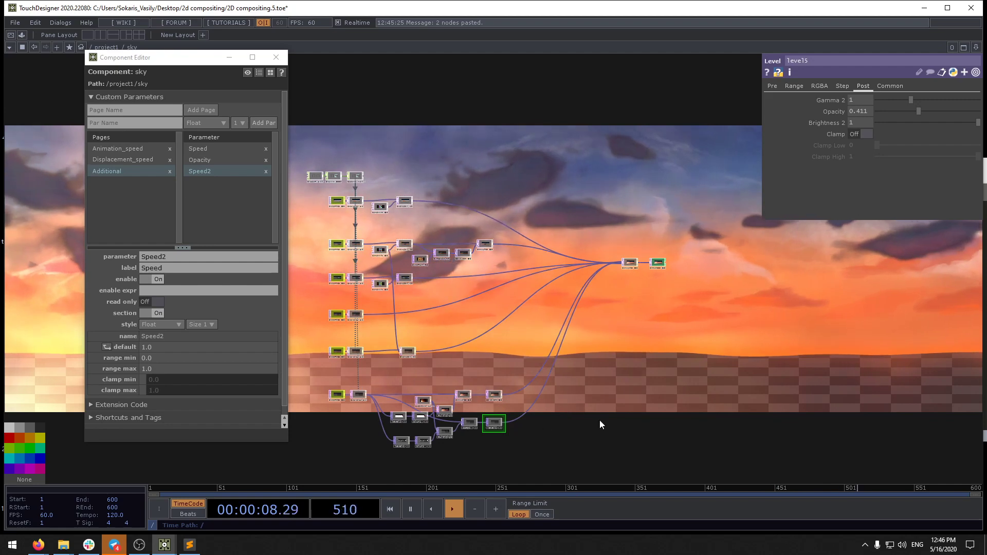
Step: Add the Opacity of level3 and of level5 to the Additional page as bound custom parameters, and close the Component Editor
scroll(560, 391, "up", 5)
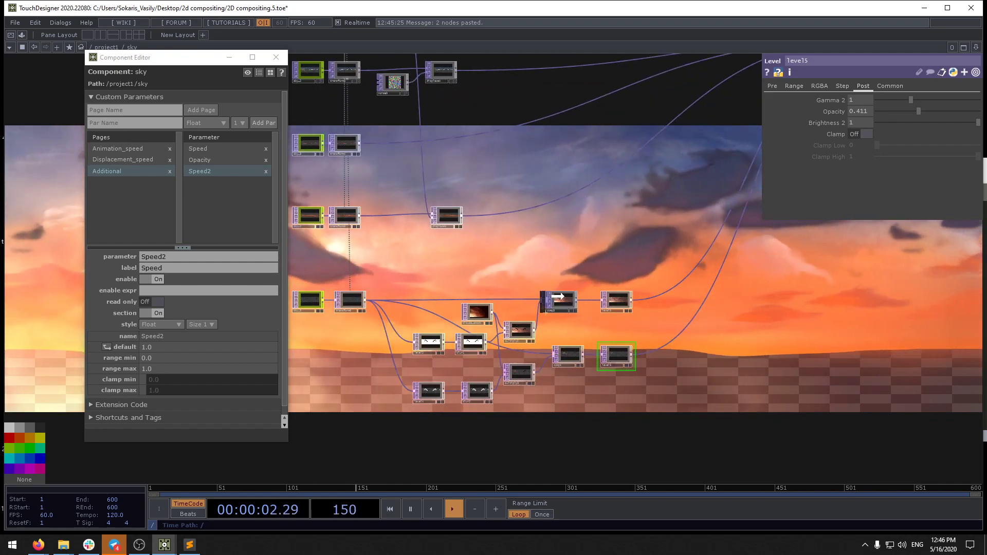
left_click(617, 302)
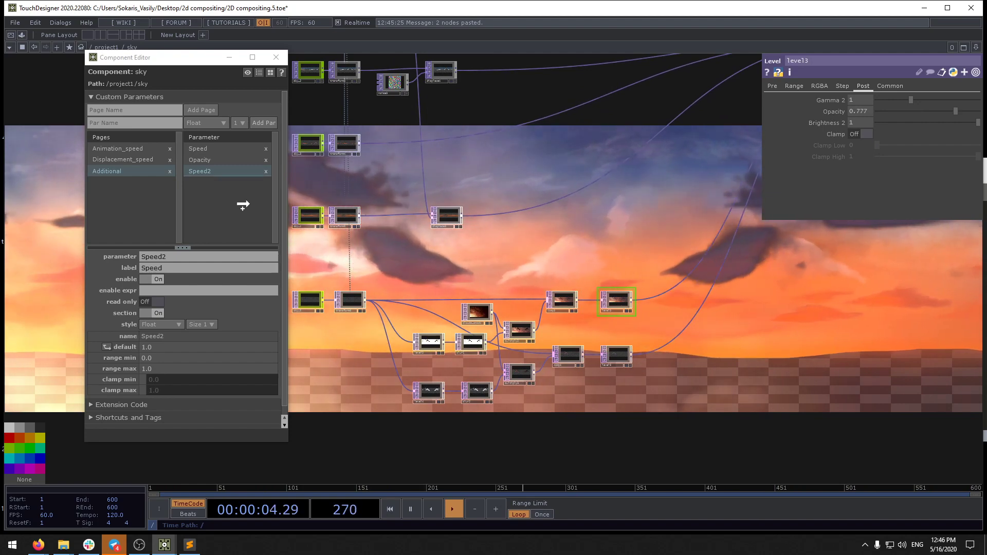
left_click_drag(213, 201, 233, 201)
left_click(617, 355)
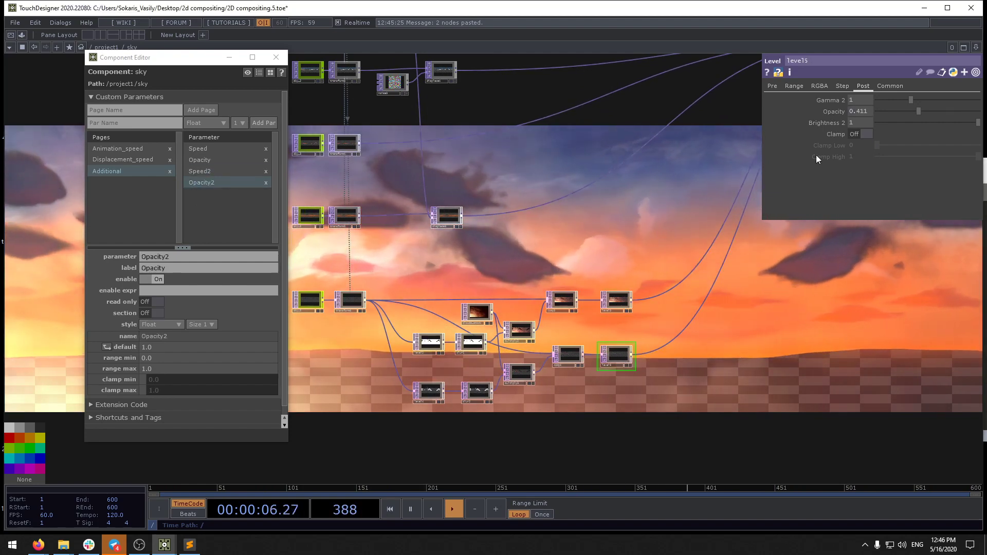
left_click_drag(831, 114, 257, 214)
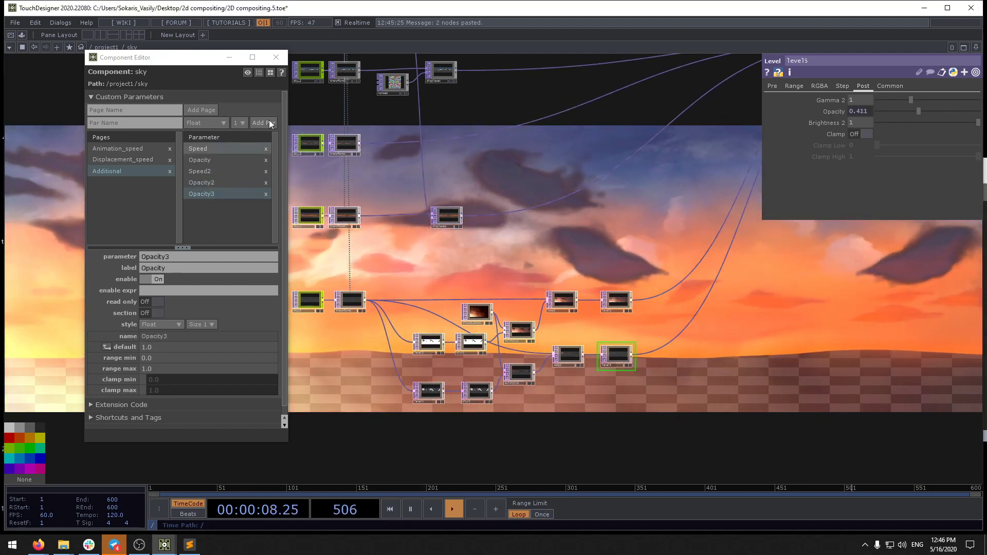
left_click(272, 60)
Step: Return to the parent network and review the sky component's Animation_speed, Displacement_speed and Additional parameter pages
left_click_drag(520, 236, 202, 302)
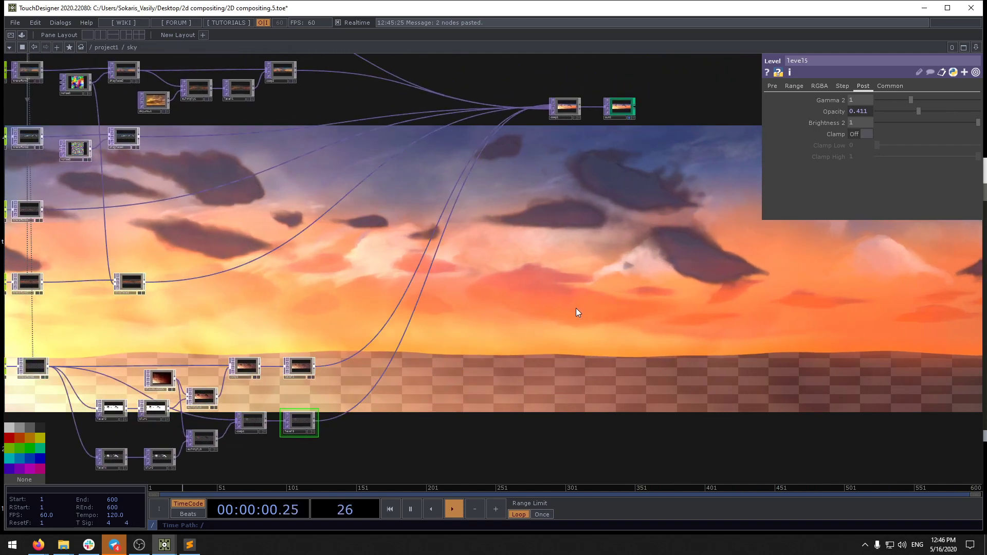
key("u")
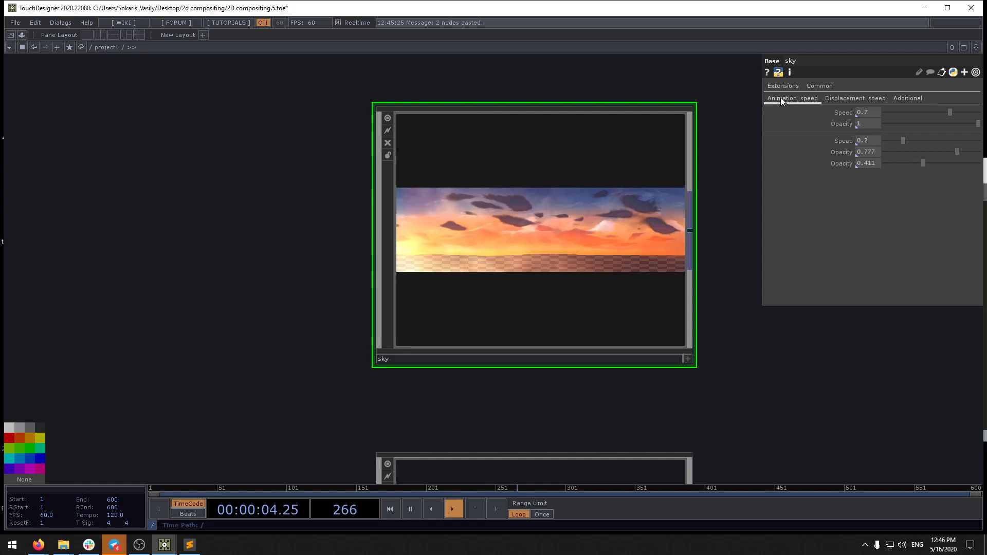
left_click(906, 97)
left_click(806, 98)
left_click(908, 97)
left_click(815, 97)
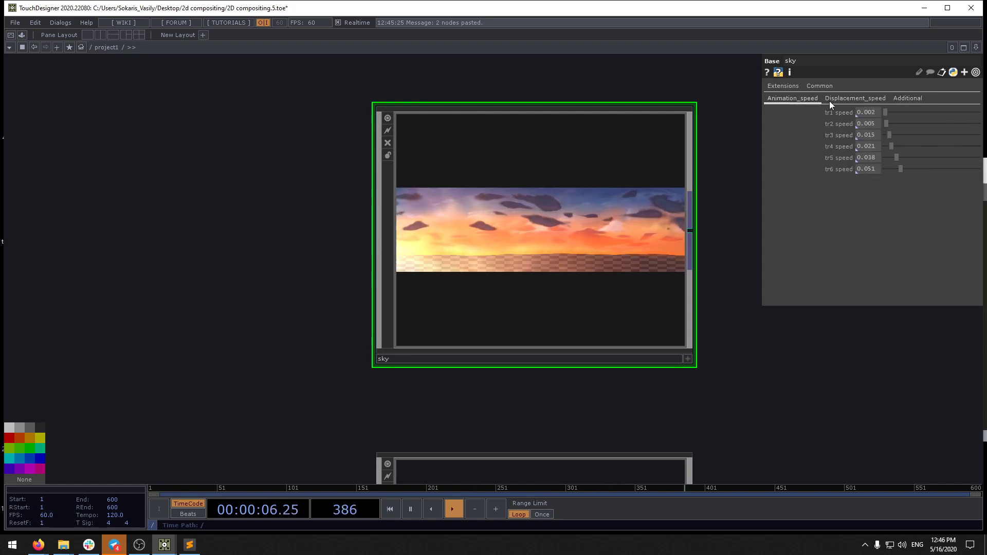
left_click(908, 98)
left_click(860, 97)
left_click(908, 98)
left_click(792, 98)
left_click(861, 98)
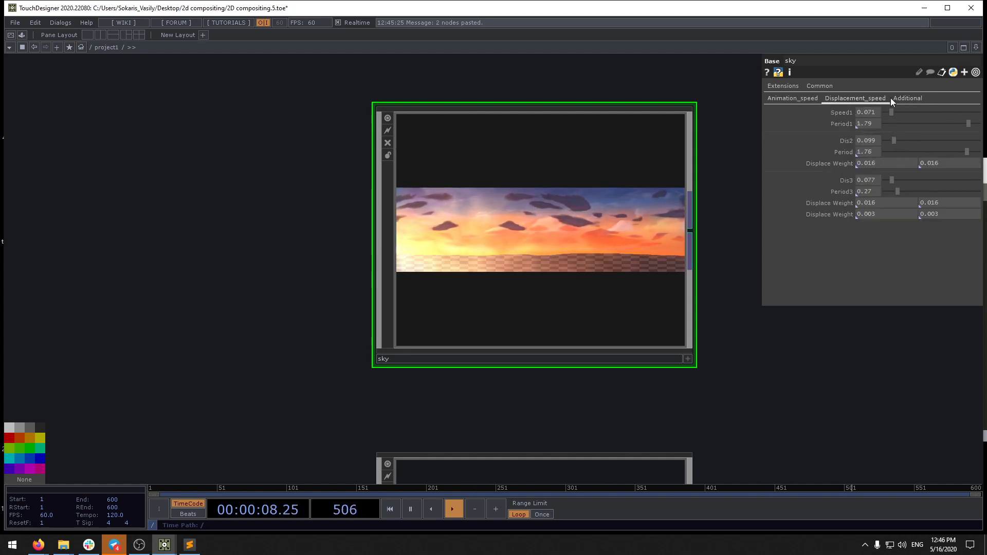
Step: Compare the speed, displacement and opacity controls across the sky component's three custom parameter pages
left_click(907, 98)
left_click(802, 98)
left_click(863, 97)
left_click(911, 97)
left_click(802, 97)
left_click(862, 97)
left_click(907, 97)
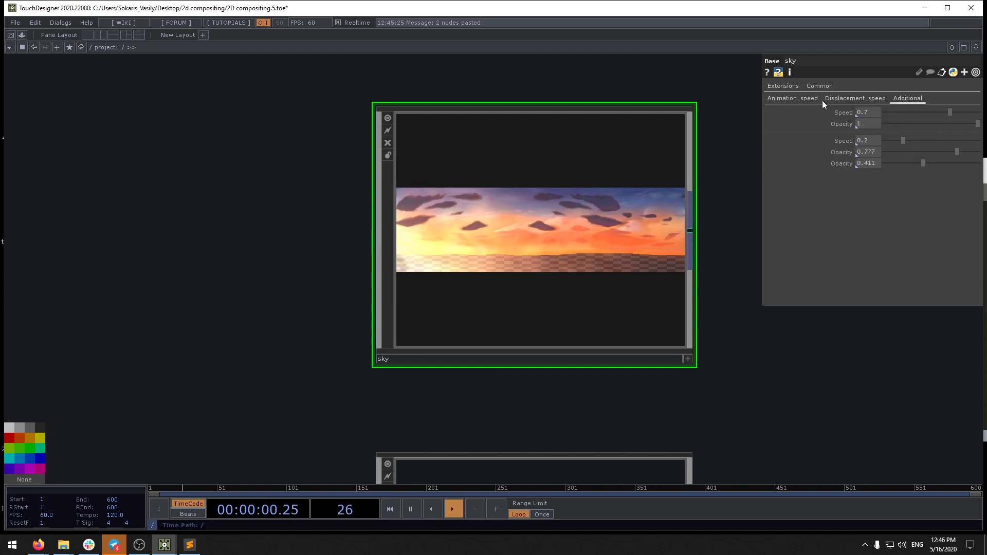
left_click(803, 98)
left_click(862, 98)
left_click(905, 99)
left_click(792, 98)
left_click(861, 98)
left_click(905, 99)
left_click(797, 98)
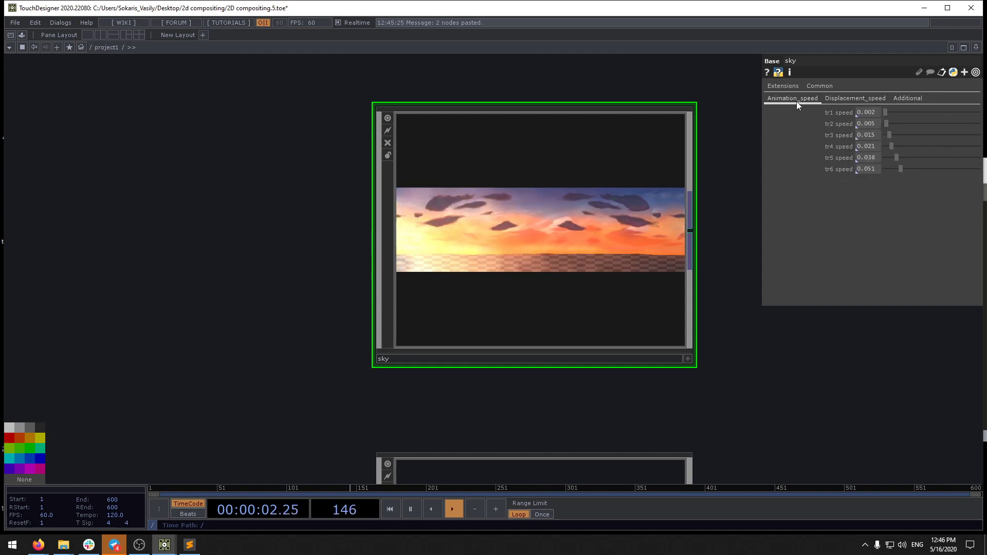
Step: Enter the sky component and insert a Level TOP on the wire between Clouds_Stock and multiply2
key("i")
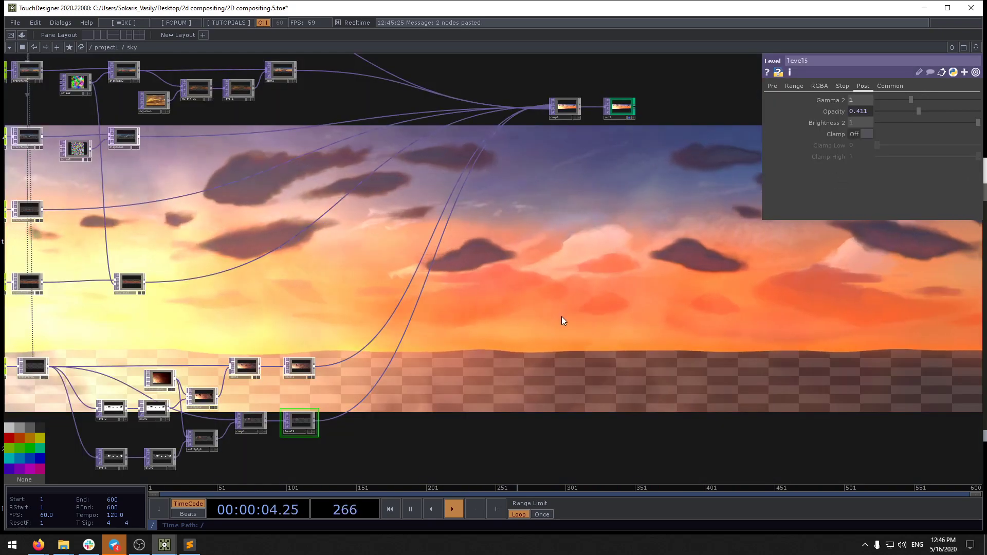
left_click_drag(562, 316, 636, 296)
left_click_drag(401, 253, 540, 194)
scroll(247, 358, "up", 5)
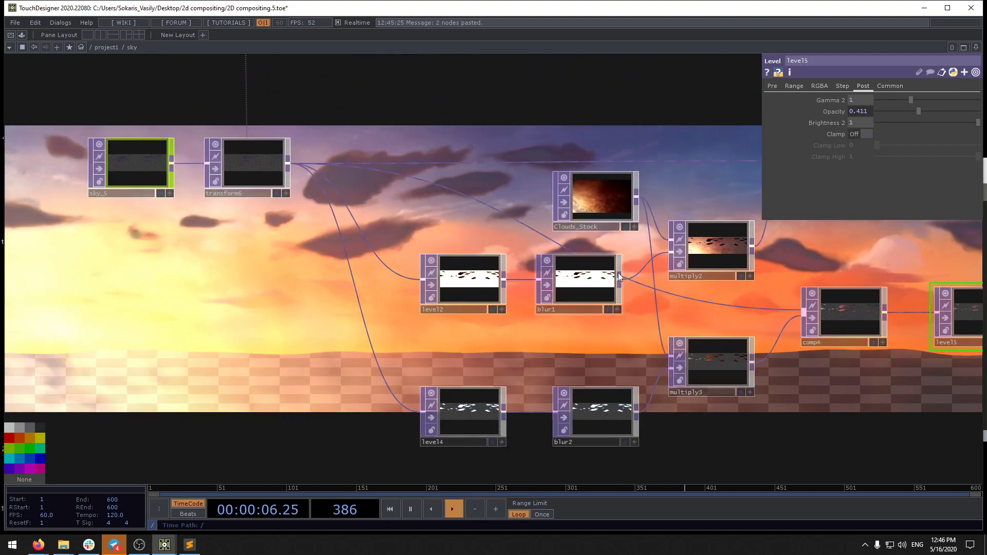
left_click_drag(682, 188, 354, 246)
right_click(471, 264)
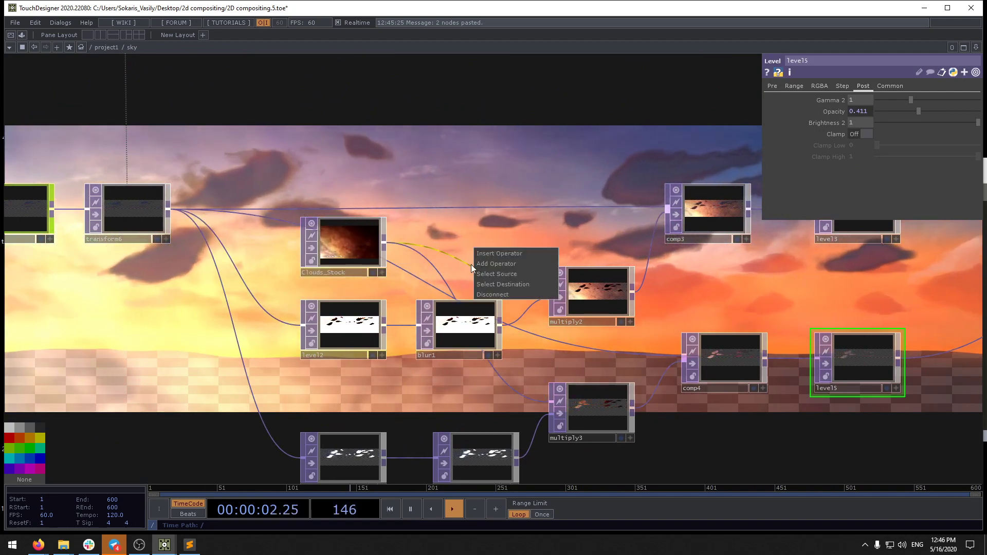
left_click(491, 254)
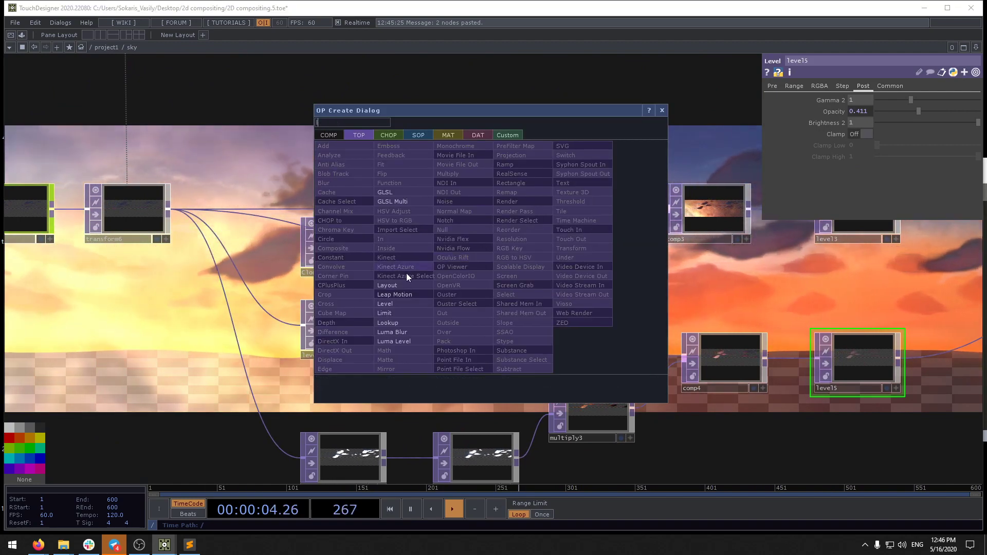
left_click(403, 301)
left_click(476, 247)
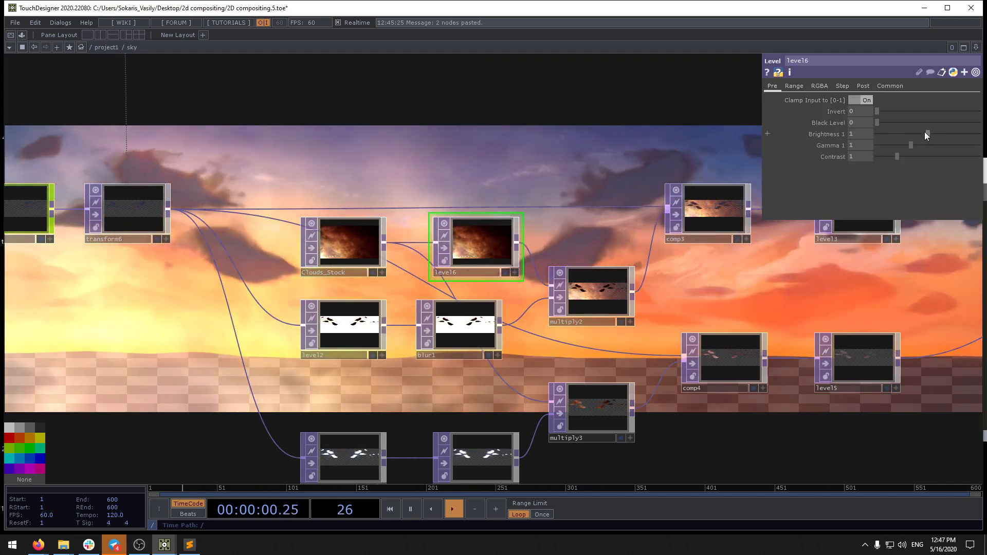
Step: Try level6 with Brightness 1 at 0.73 and raised low-range values, and undo the range changes
left_click_drag(924, 131, 903, 136)
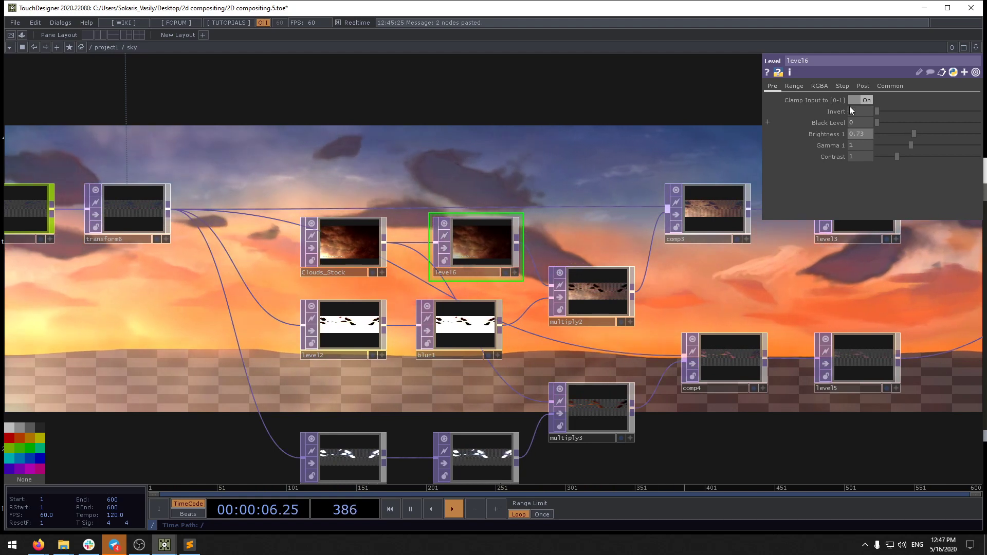
left_click(795, 86)
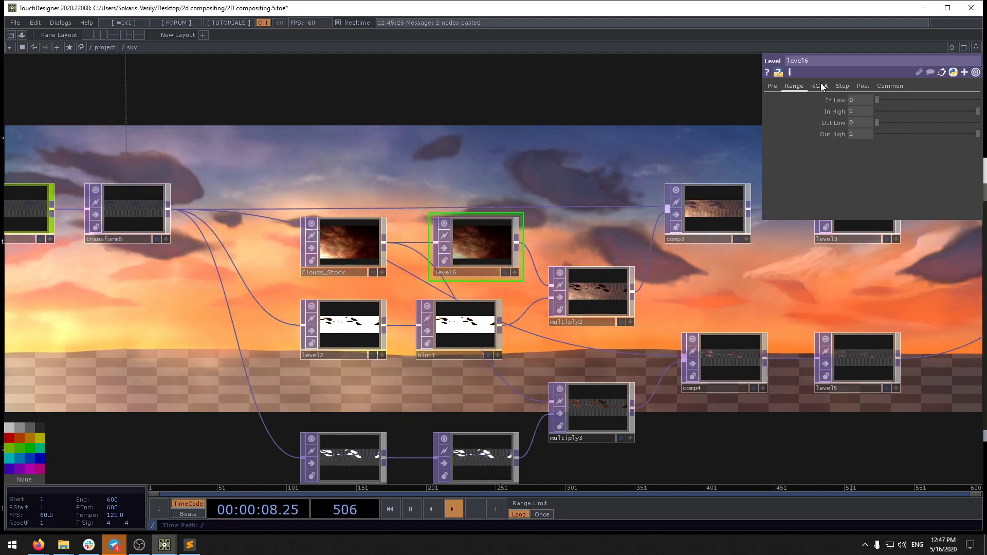
left_click_drag(878, 100, 890, 122)
key("ctrl+z")
key("ctrl+z")
Step: Set level6's Out High to about 0.787 and its Brightness 1 to 0.99
mouse_move(980, 133)
left_mouse_down()
mouse_move(943, 134)
mouse_move(971, 135)
left_mouse_up()
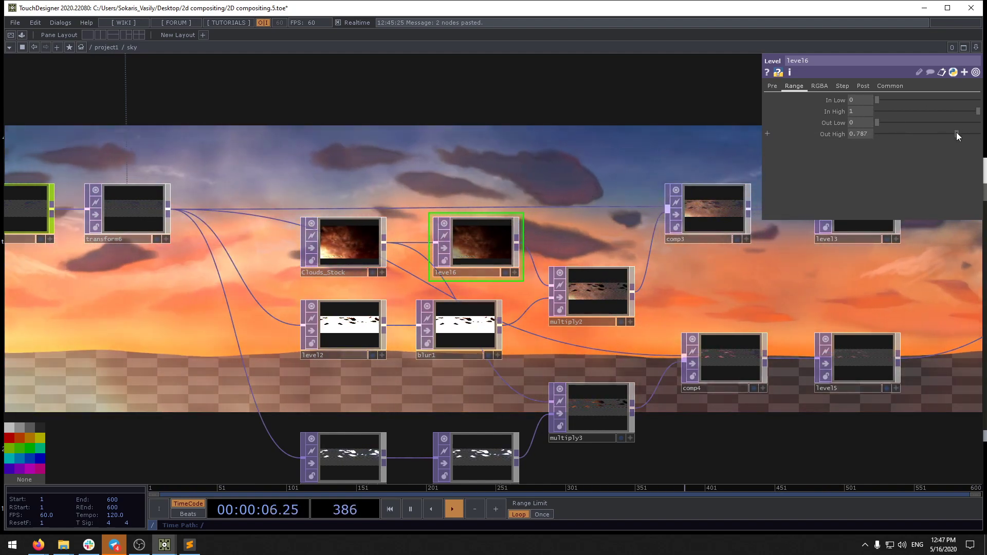
left_click(772, 86)
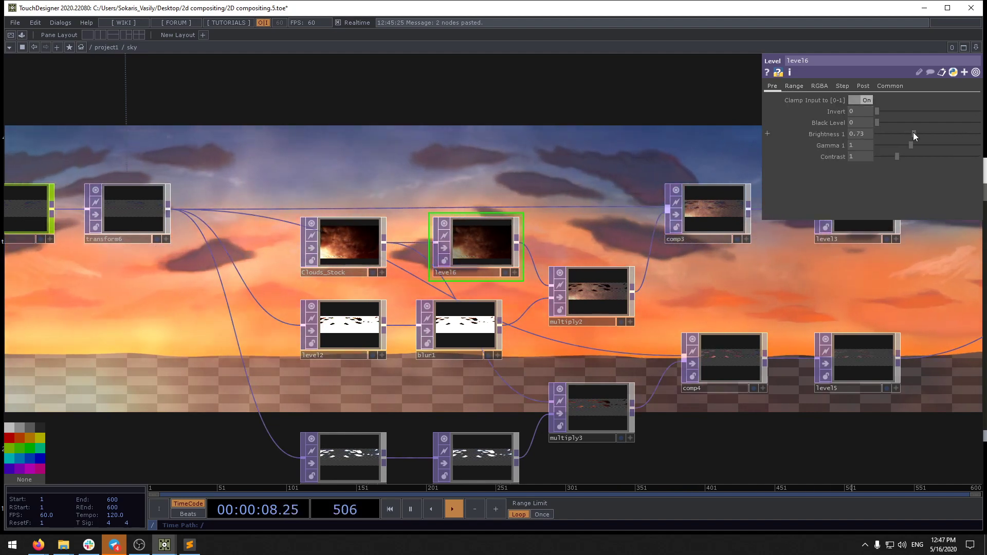
mouse_move(913, 132)
left_mouse_down()
mouse_move(942, 131)
mouse_move(926, 128)
left_mouse_up()
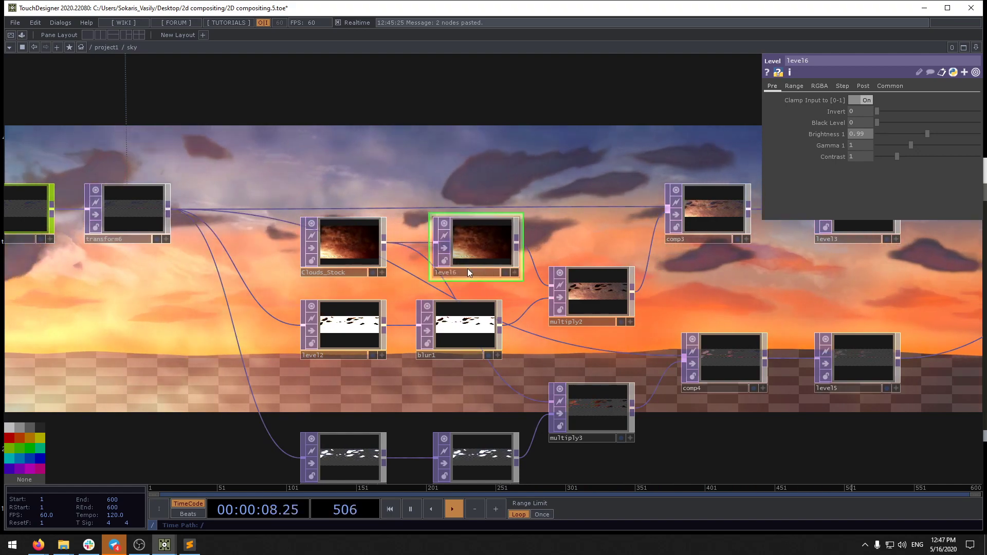
Step: Save the project, return to the parent network and open the empty city component
scroll(502, 159, "down", 3)
key("ctrl+s")
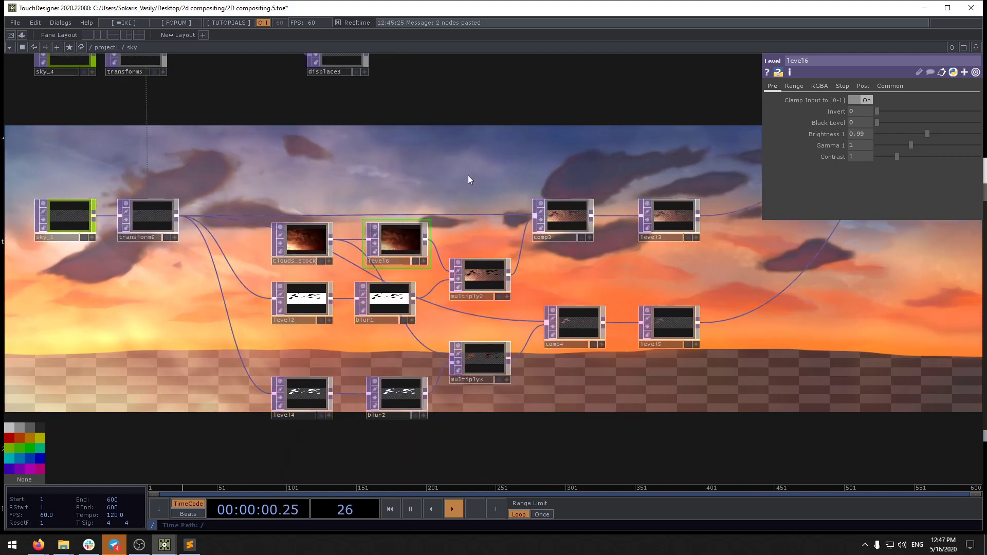
key("u")
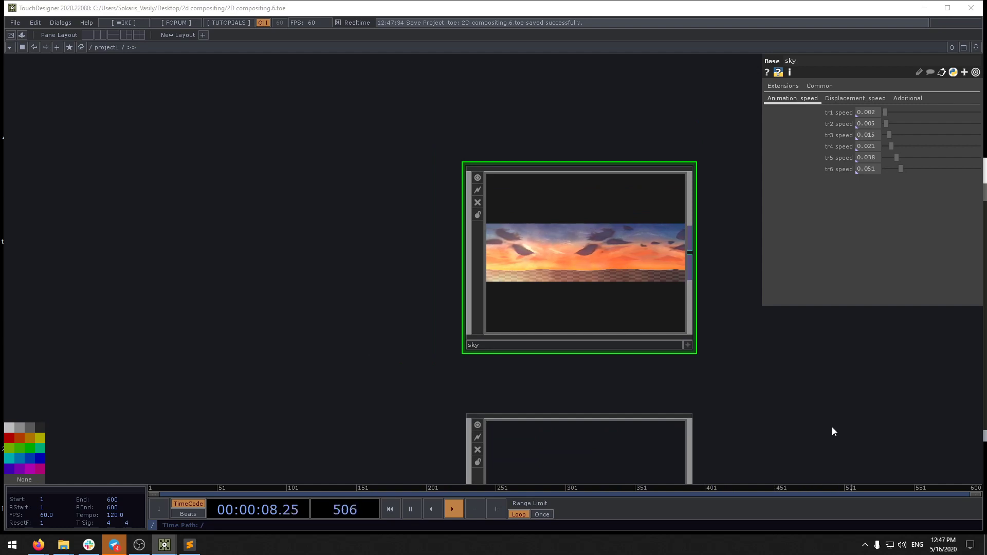
left_click_drag(832, 426, 715, 265)
left_click_drag(612, 171, 600, 263)
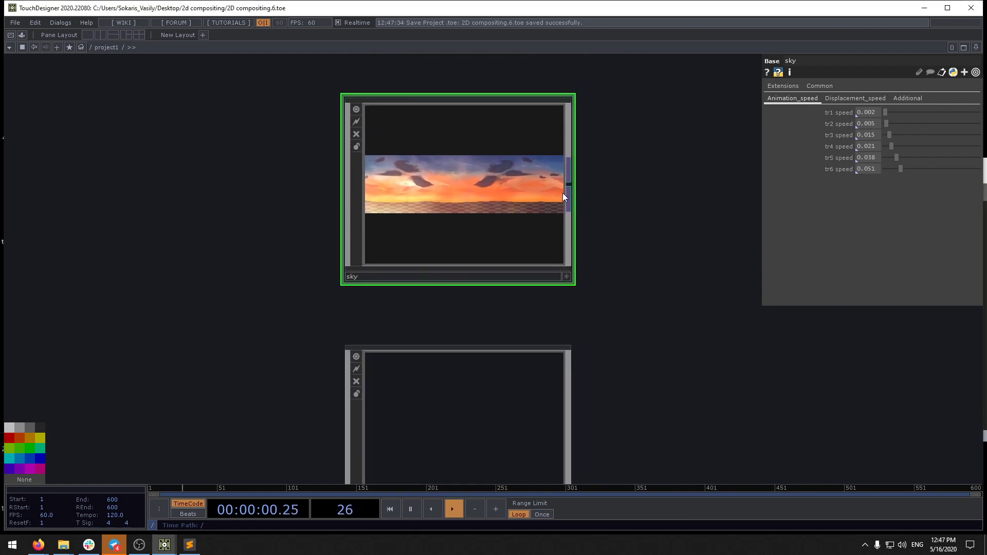
double_click(390, 413)
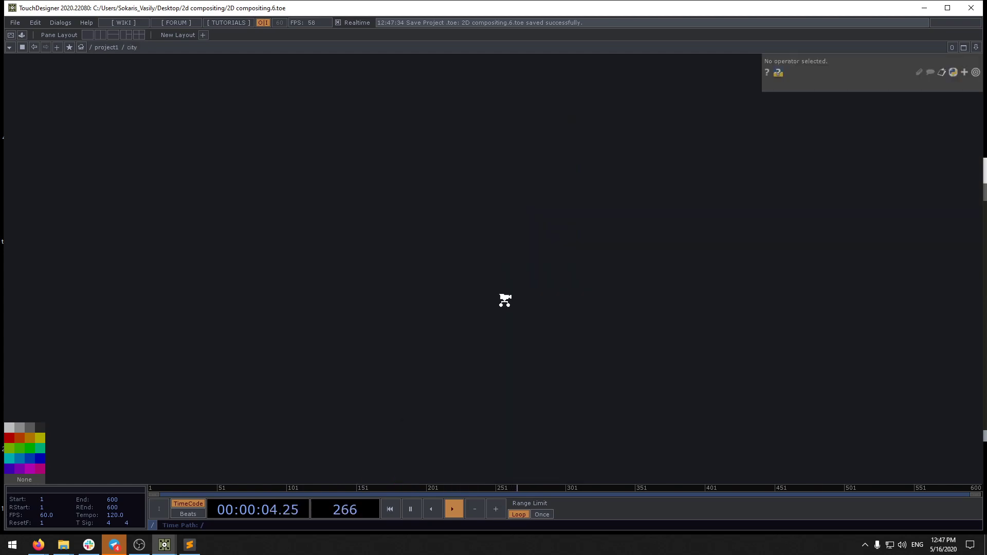
scroll(504, 300, "down", 2)
scroll(594, 328, "up", 2)
Step: From data/img in File Explorer, import adj_0, buildings_0, ground_0, road_0, road_1 and train_0 PNGs into the city network
mouse_move(60, 543)
mouse_move(58, 517)
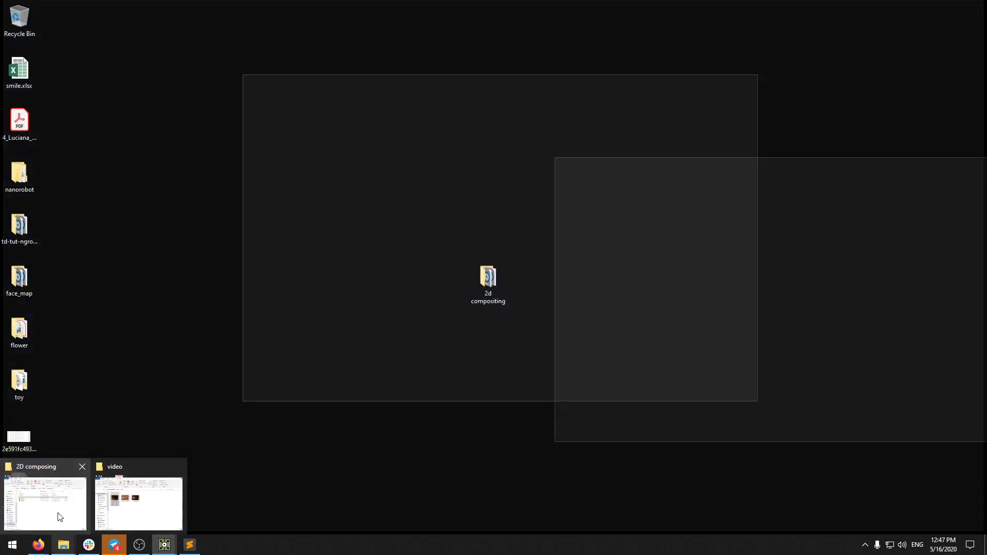
left_click(95, 513)
left_click(379, 160)
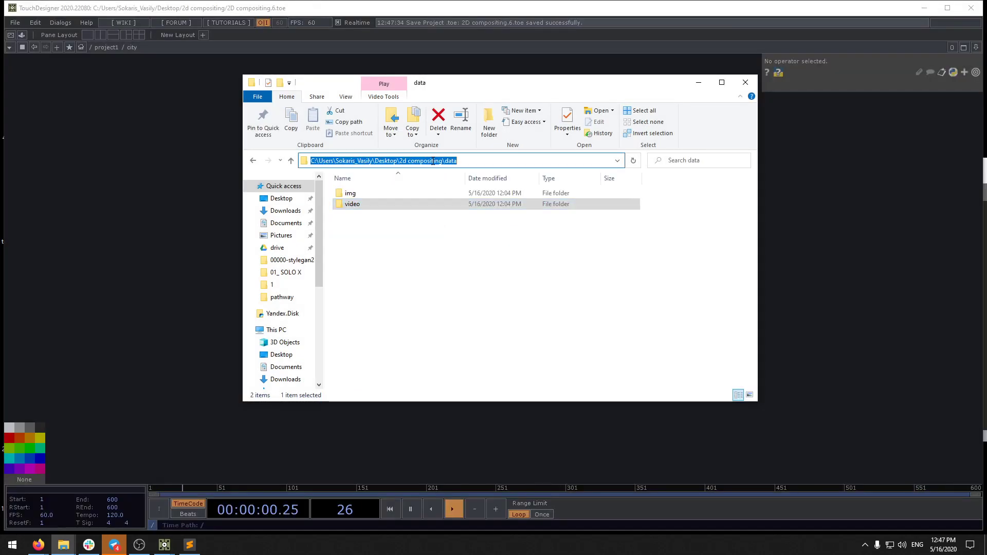
double_click(350, 194)
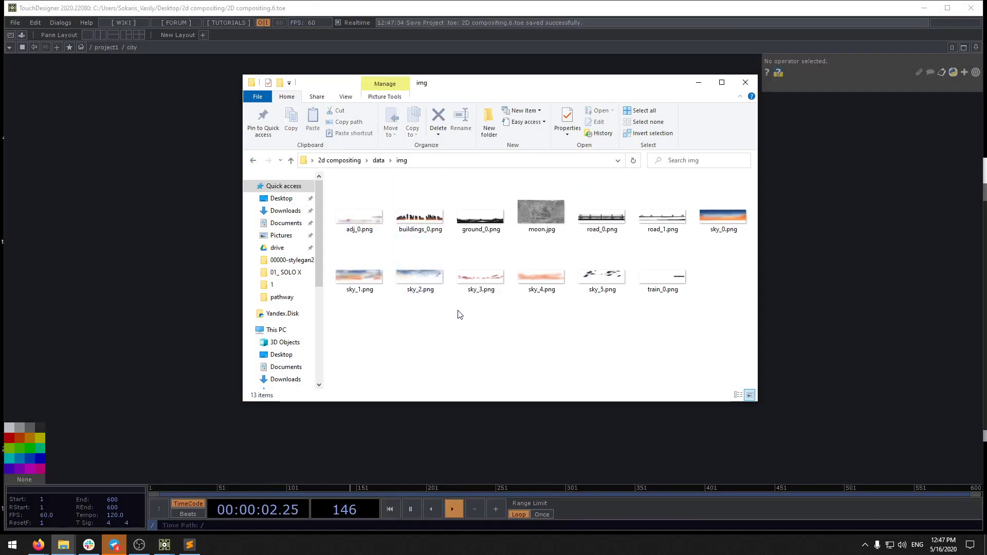
left_click(363, 216)
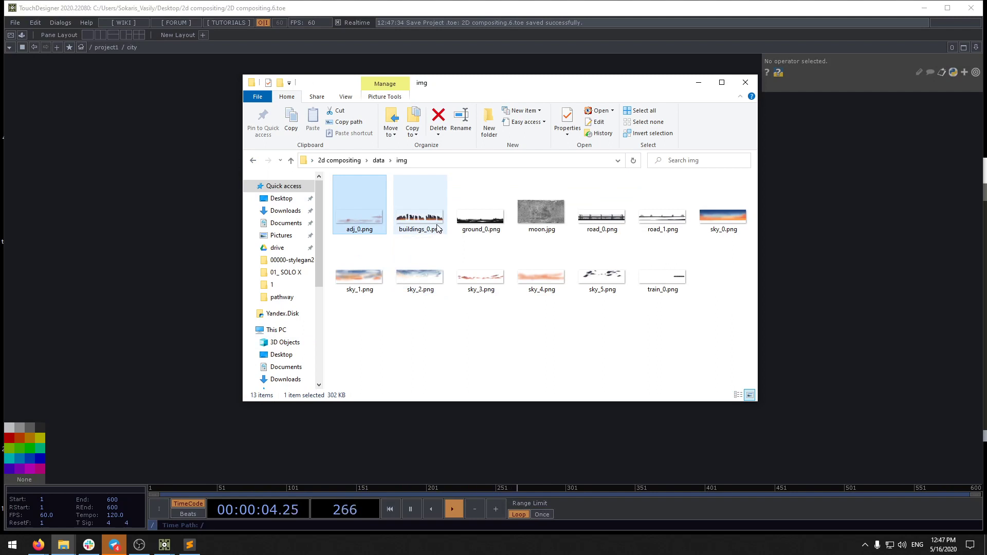
left_click(482, 225, "ctrl")
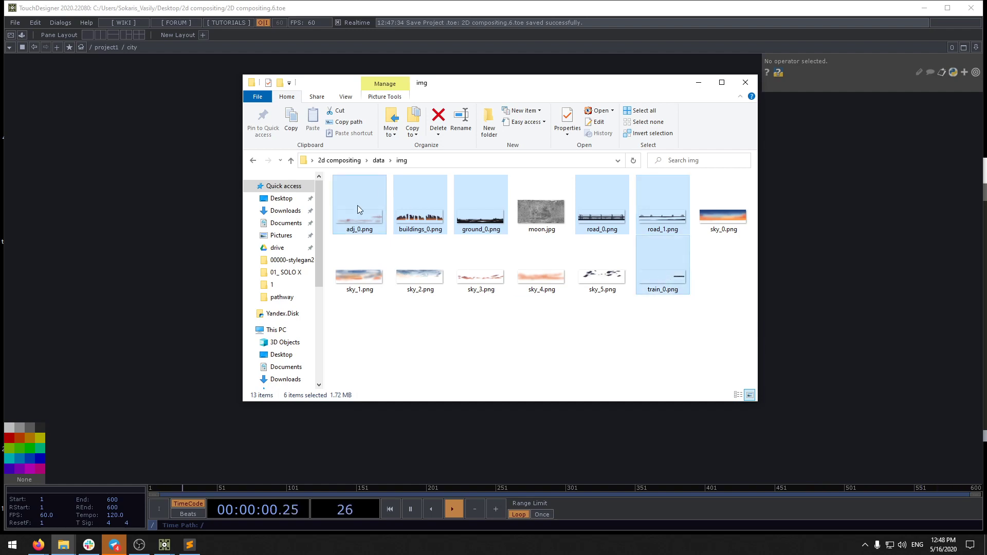
left_click_drag(135, 284, 135, 284)
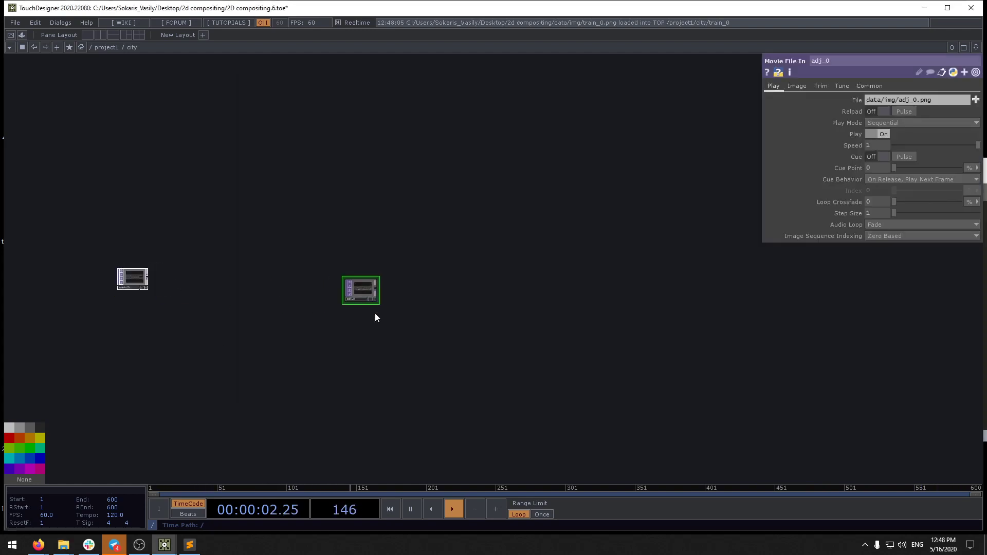
Step: Unstack the imported image nodes into one column: buildings_0, train_0, road_1, road_0, ground_0 and adj_0
scroll(355, 338, "up", 3)
scroll(507, 236, "up", 4)
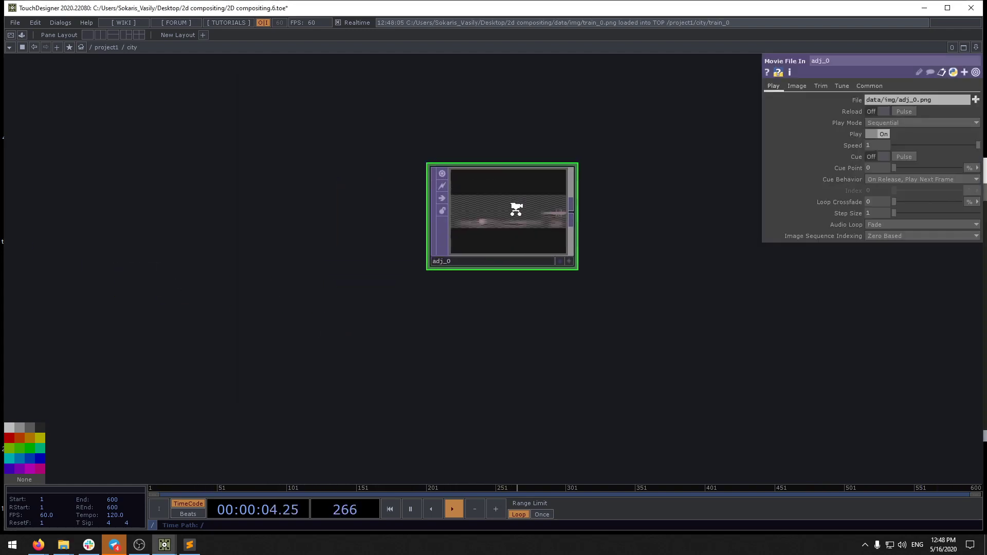
scroll(516, 209, "down", 5)
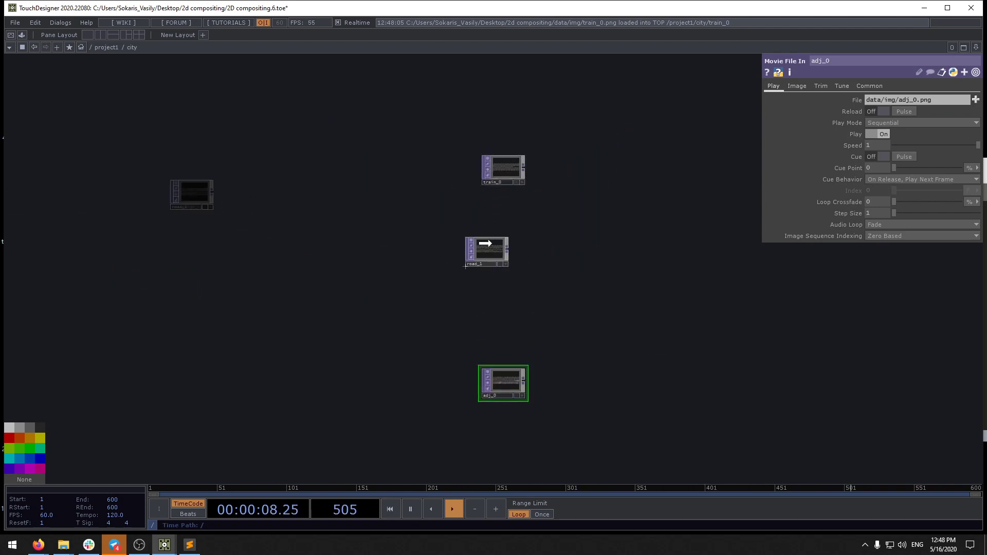
left_click_drag(516, 215, 508, 215)
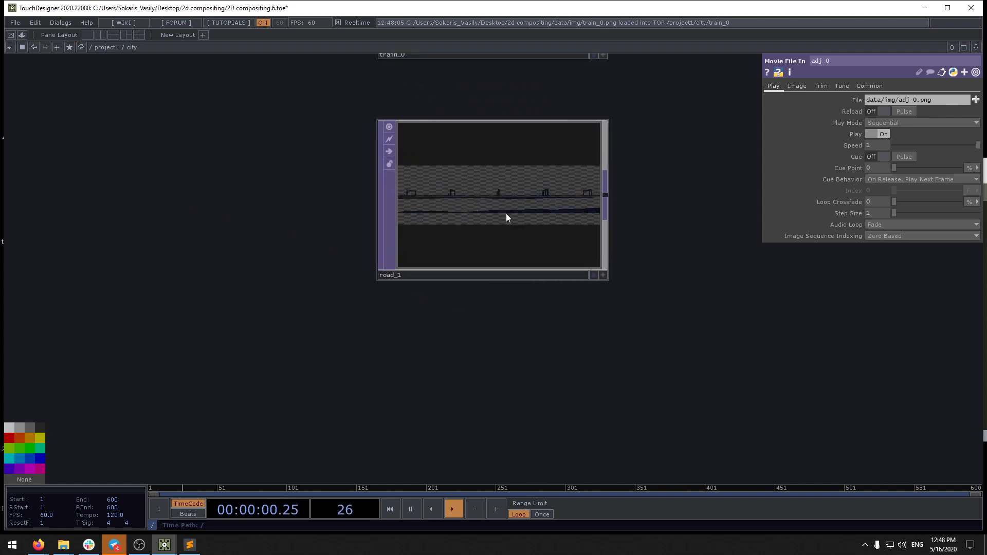
left_click_drag(186, 196, 501, 245)
scroll(504, 247, "up", 6)
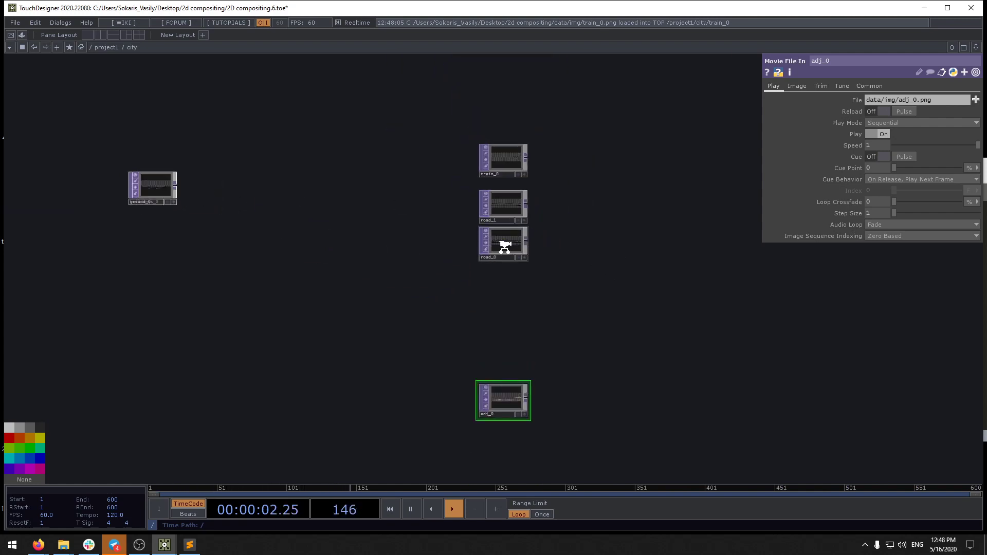
scroll(505, 251, "down", 2)
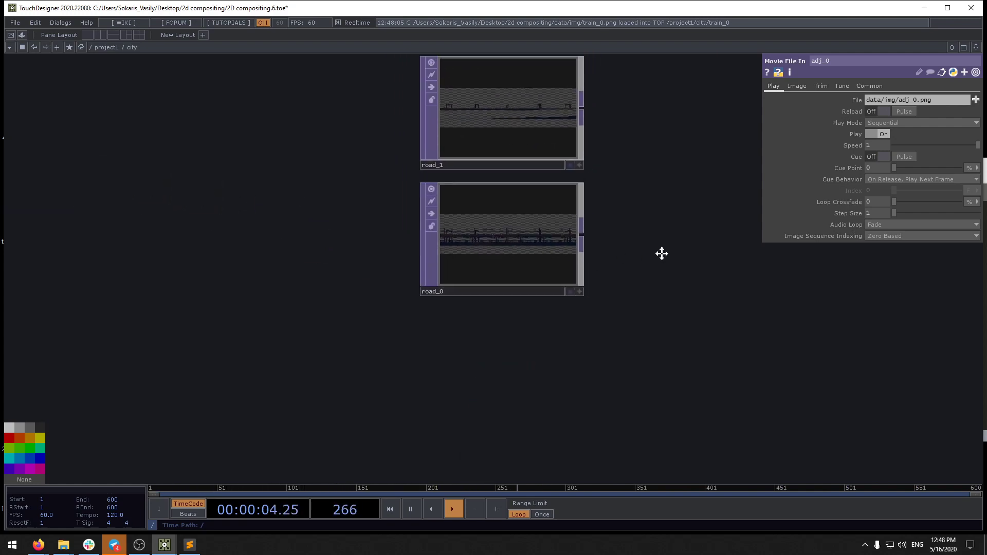
scroll(562, 221, "down", 3)
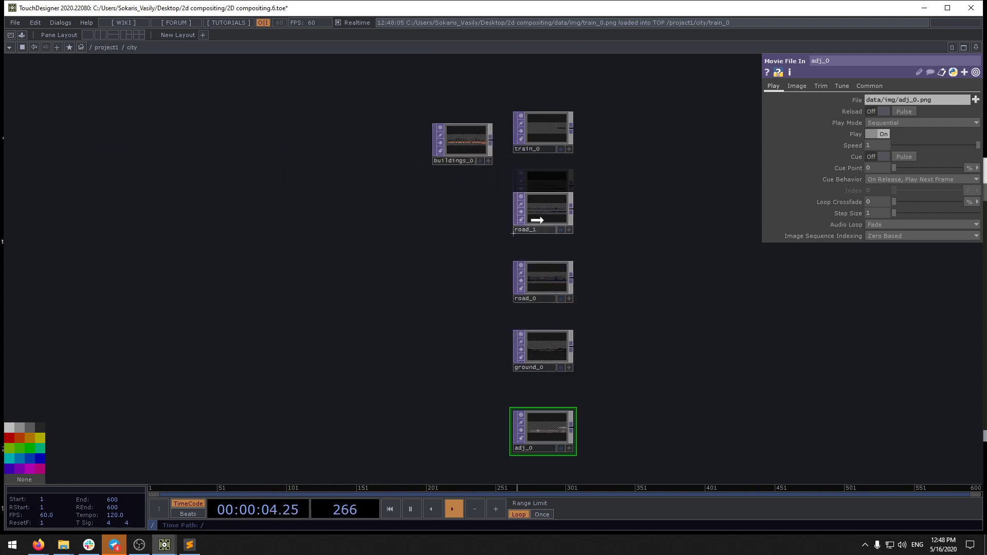
left_click_drag(625, 142, 611, 254)
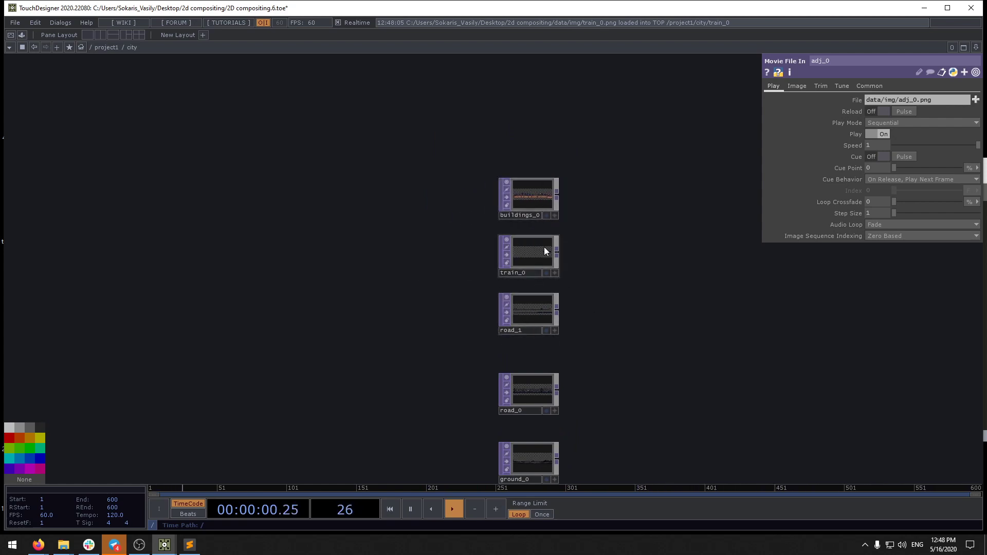
Step: Reorder the column so road_0 sits above train_0, with road_1 directly below train_0
scroll(586, 348, "up", 5)
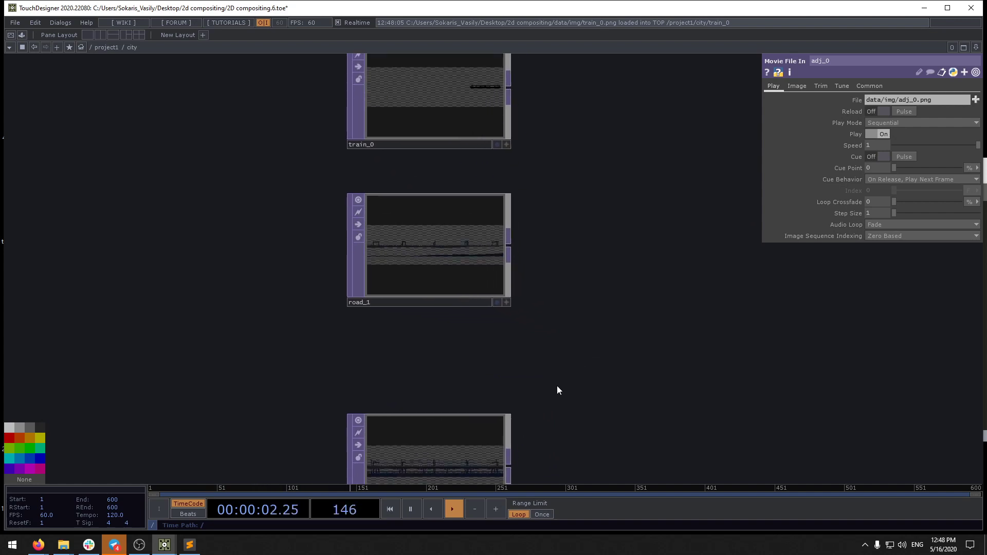
left_click_drag(536, 368, 617, 269)
left_click_drag(529, 388, 339, 194)
left_click_drag(625, 278, 610, 379)
left_click_drag(514, 224, 513, 381)
left_click_drag(502, 119, 502, 308)
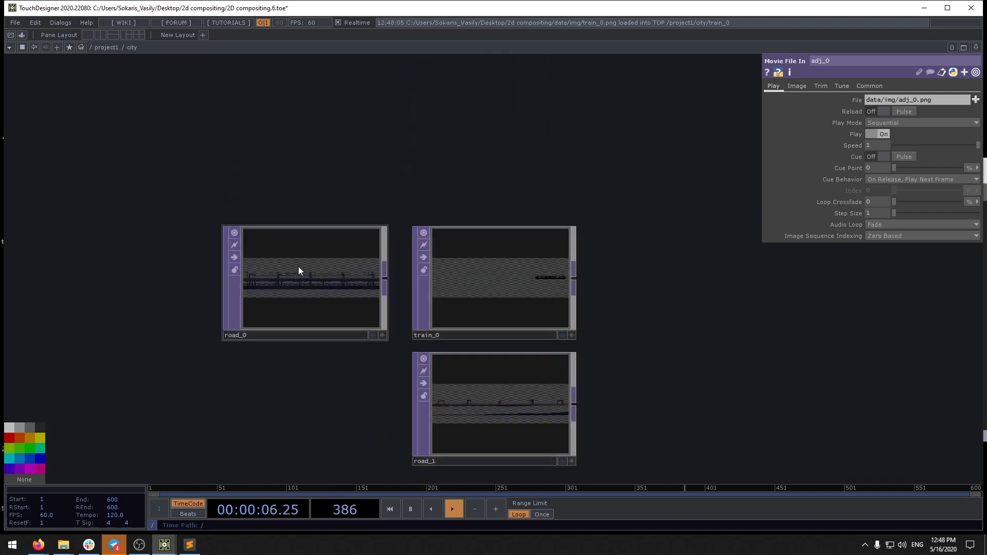
left_click_drag(293, 267, 475, 121)
Step: Examine the road_0, train_0 and road_1 images up close to check how the layers fit together
scroll(500, 169, "up", 5)
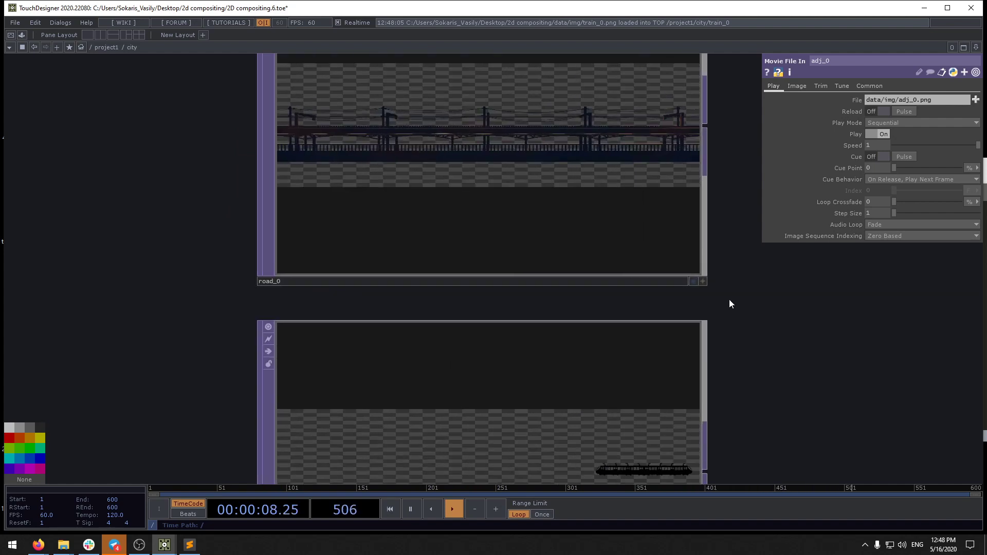
left_click_drag(729, 302, 647, 169)
left_click_drag(643, 114, 671, 215)
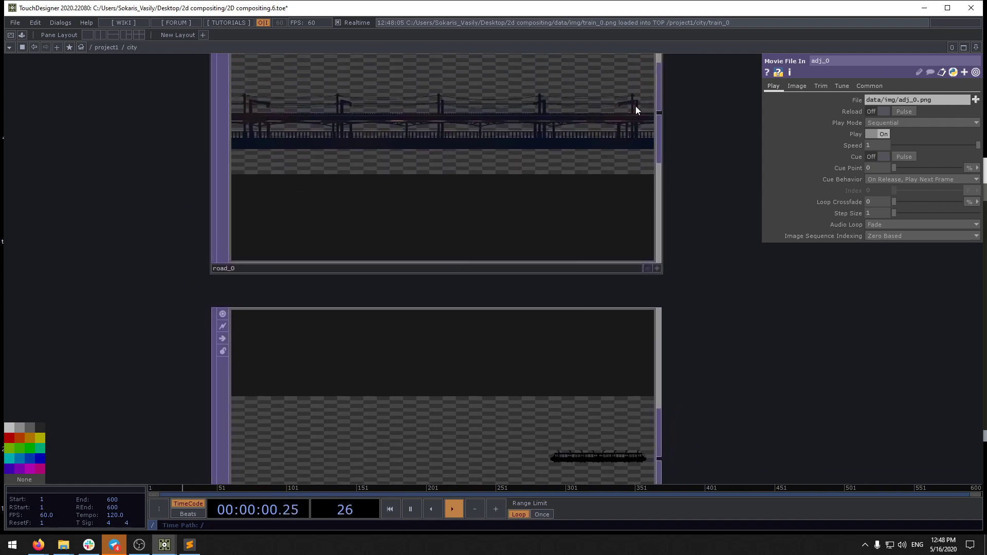
left_click_drag(719, 479, 661, 295)
scroll(659, 297, "up", 1)
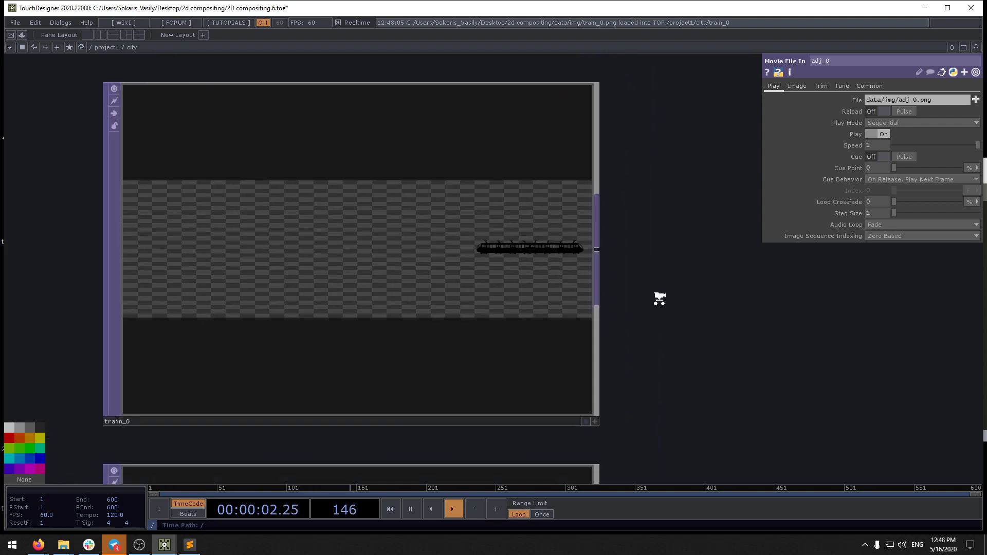
scroll(659, 298, "down", 7)
left_click_drag(681, 380, 665, 311)
scroll(606, 389, "up", 5)
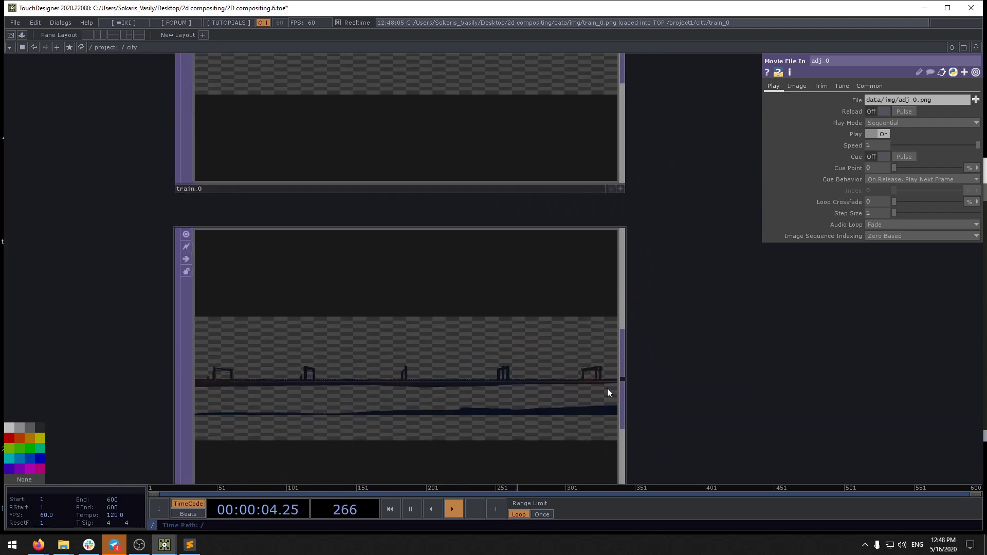
Step: Rearrange the middle of the column so road_1 sits above train_0 and road_0 directly below it
scroll(608, 390, "down", 5)
left_click_drag(601, 385, 405, 254)
left_click_drag(562, 281, 535, 401)
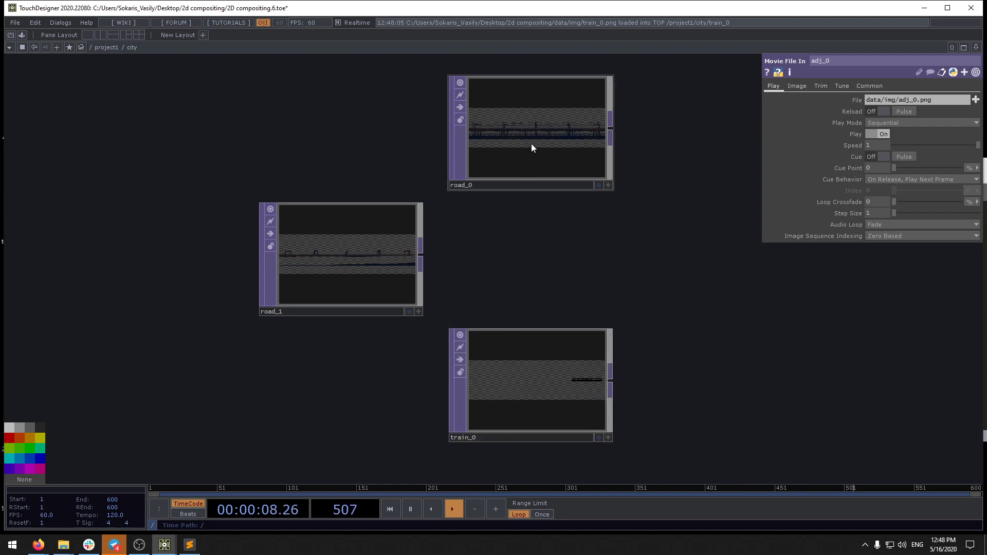
left_click_drag(532, 144, 528, 261)
scroll(568, 260, "up", 6)
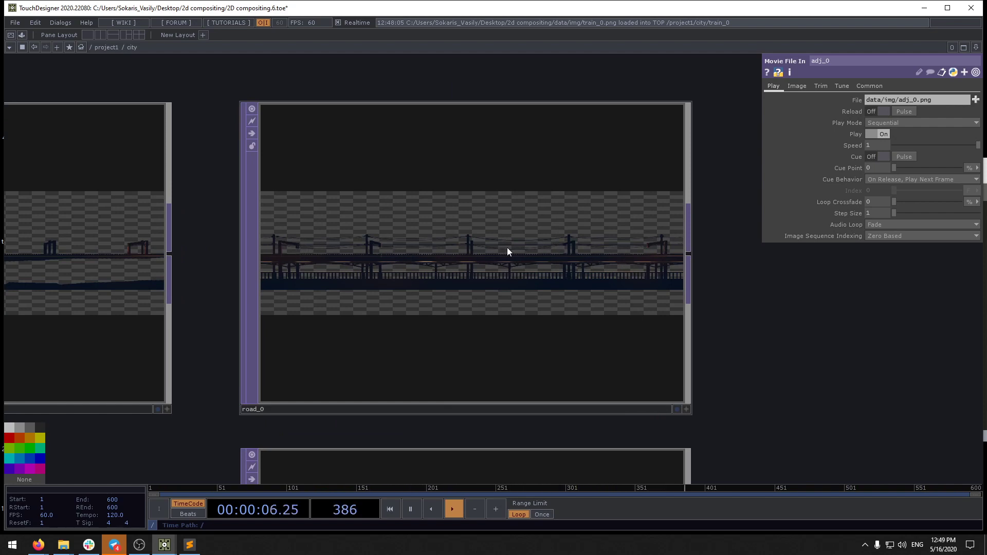
scroll(432, 246, "down", 5)
left_click_drag(451, 247, 674, 334)
left_click_drag(228, 264, 493, 132)
left_click_drag(487, 286, 479, 230)
left_click_drag(609, 206, 613, 108)
left_click_drag(663, 217, 378, 352)
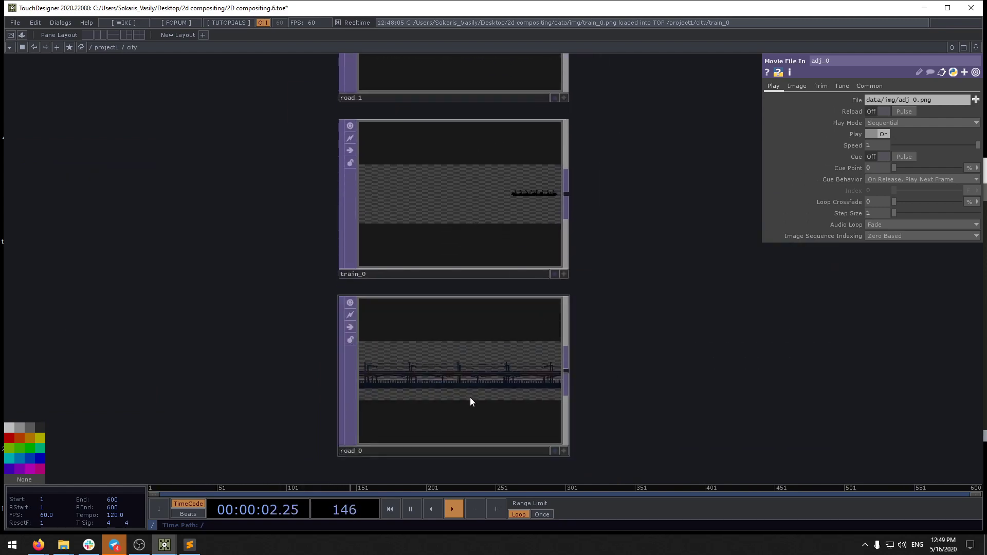
scroll(427, 381, "up", 5)
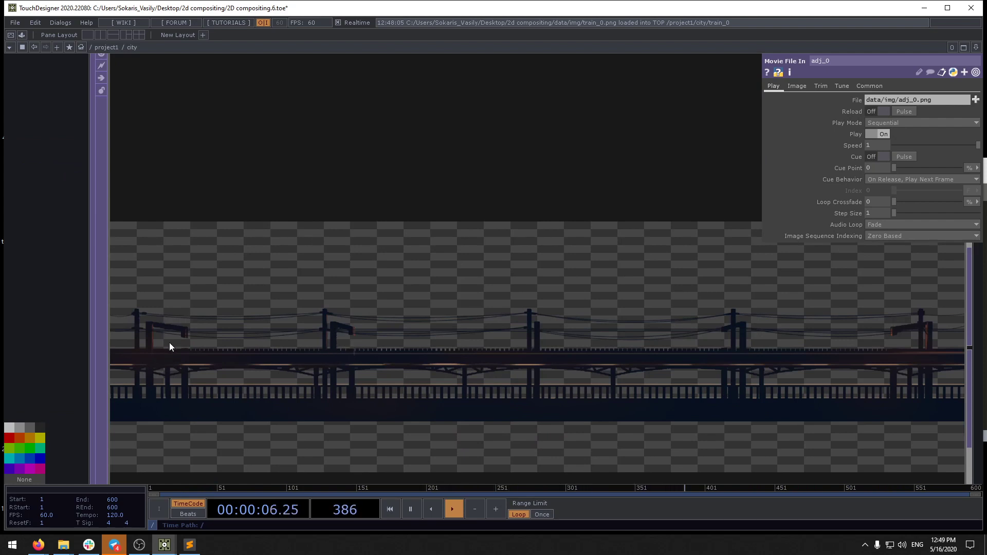
scroll(170, 341, "down", 5)
Step: Inspect the ground_0 and adj_0 images up close and move ground_0 down to sit just above adj_0
left_click_drag(395, 402, 597, 275)
scroll(407, 337, "up", 2)
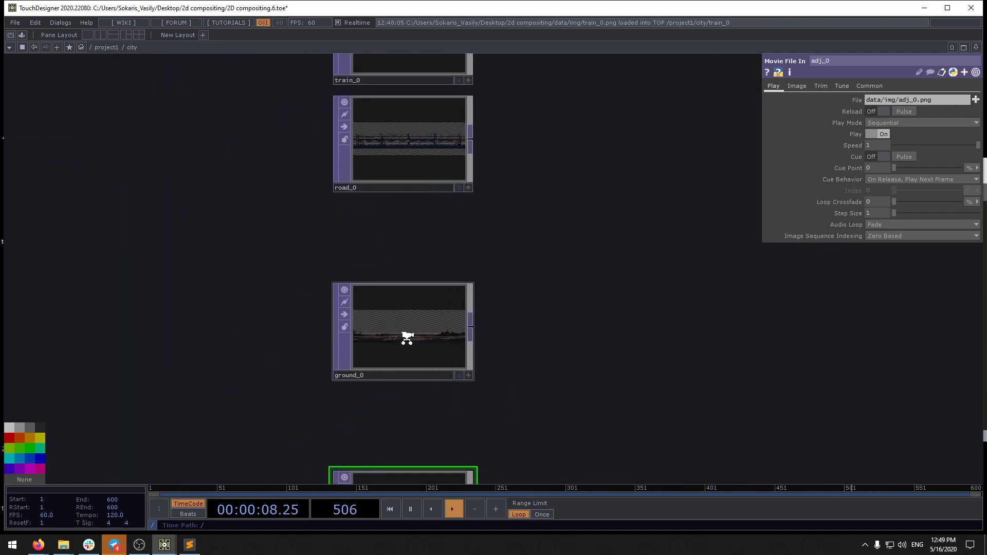
scroll(527, 355, "up", 4)
scroll(388, 339, "down", 1)
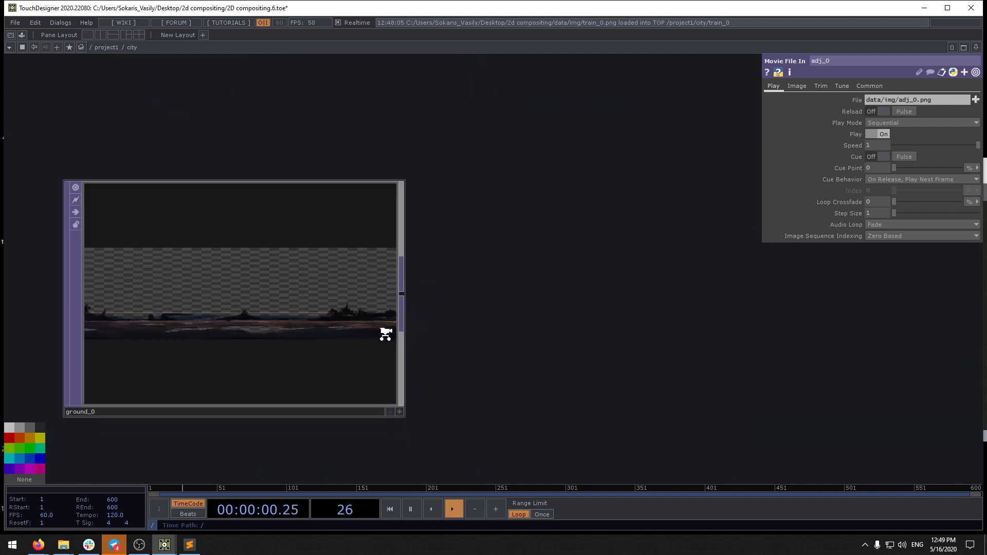
scroll(384, 334, "down", 4)
left_click_drag(362, 324, 363, 351)
left_click_drag(463, 318, 534, 381)
left_click_drag(491, 309, 522, 210)
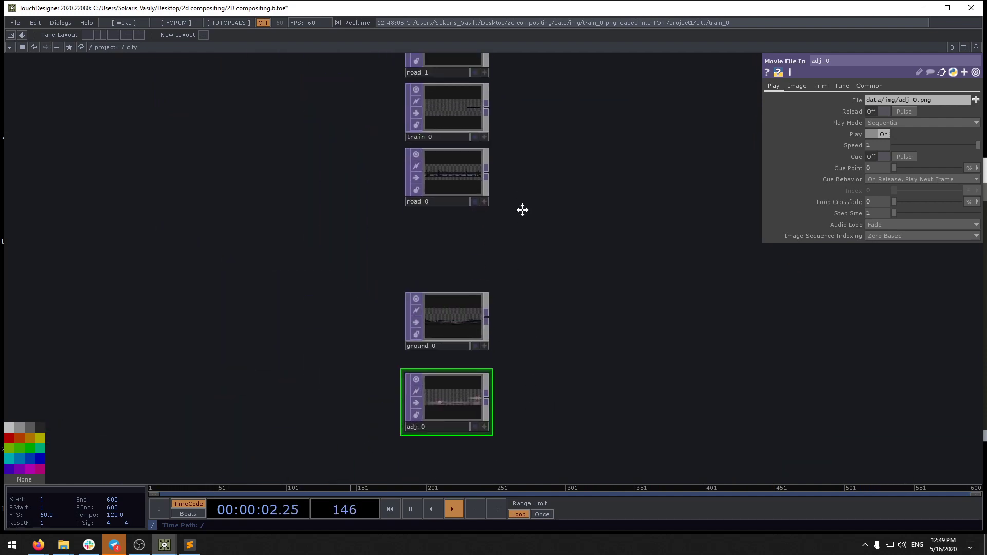
scroll(451, 348, "up", 4)
scroll(452, 348, "down", 3)
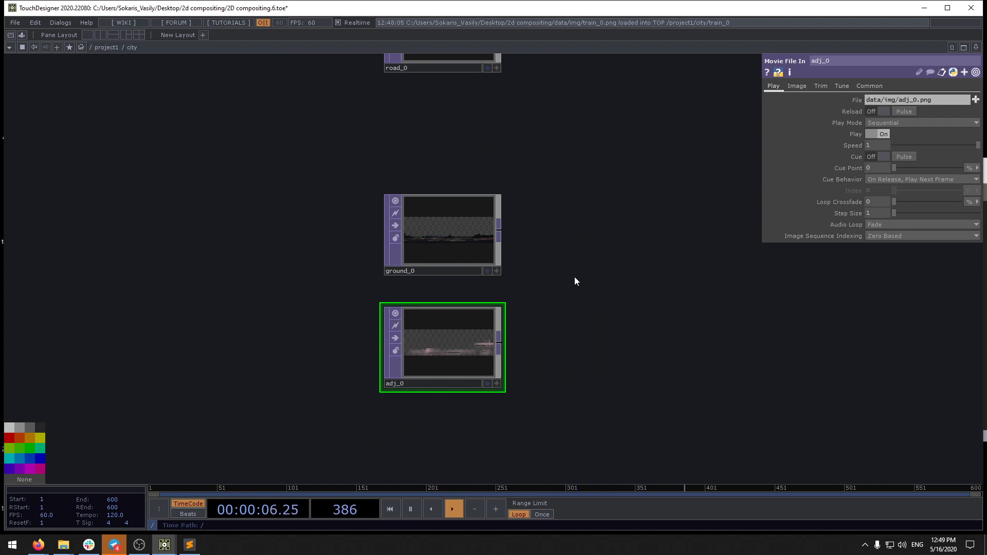
scroll(562, 325, "down", 5)
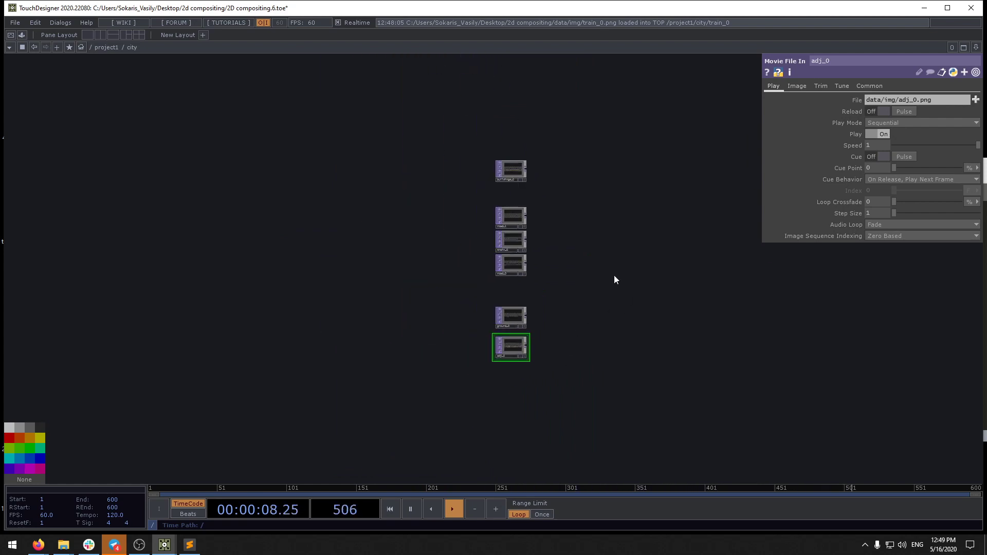
Step: Add a Composite TOP beside the image column and colour all six image nodes yellow-green
left_click_drag(615, 278, 531, 341)
key("Tab")
type("co")
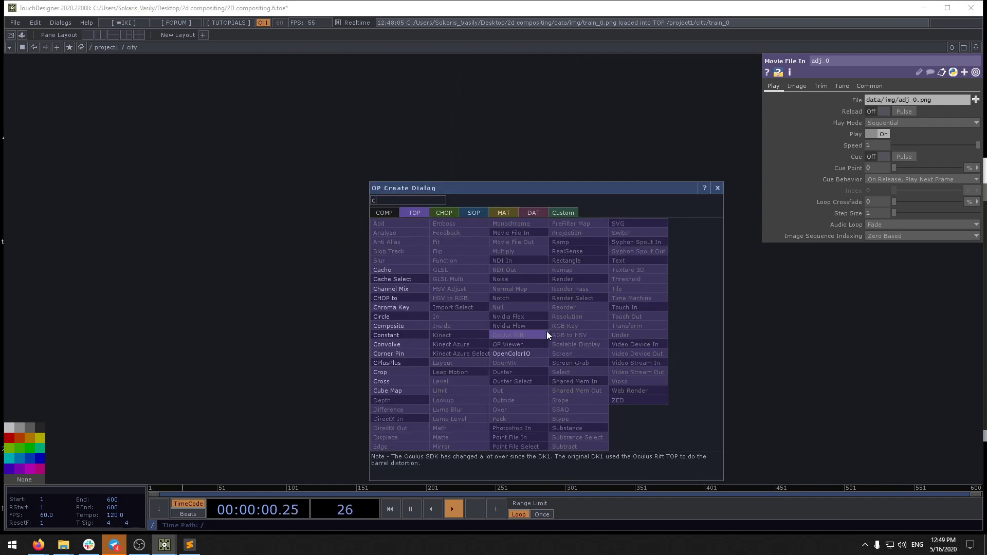
left_click(412, 328)
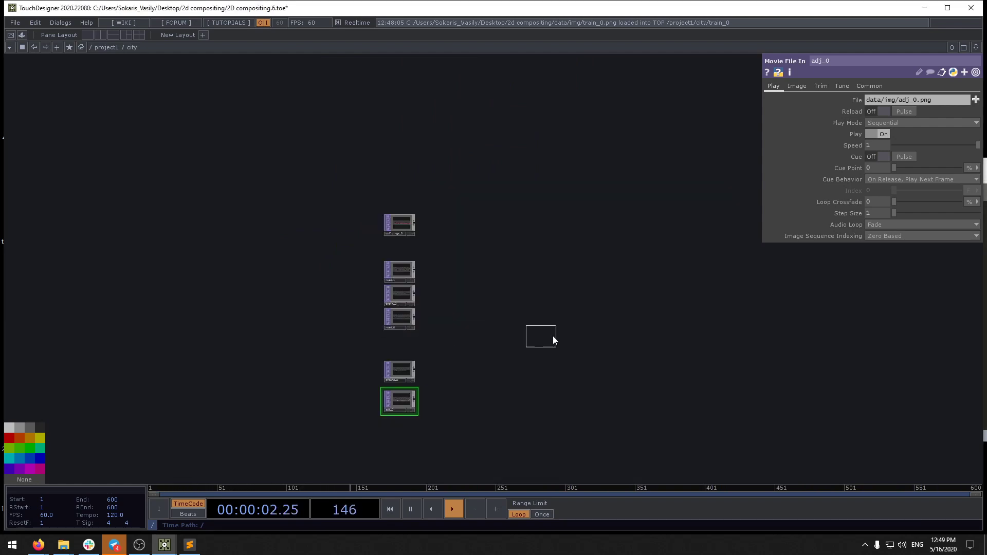
left_click(554, 335)
right_click_drag(400, 202, 307, 414)
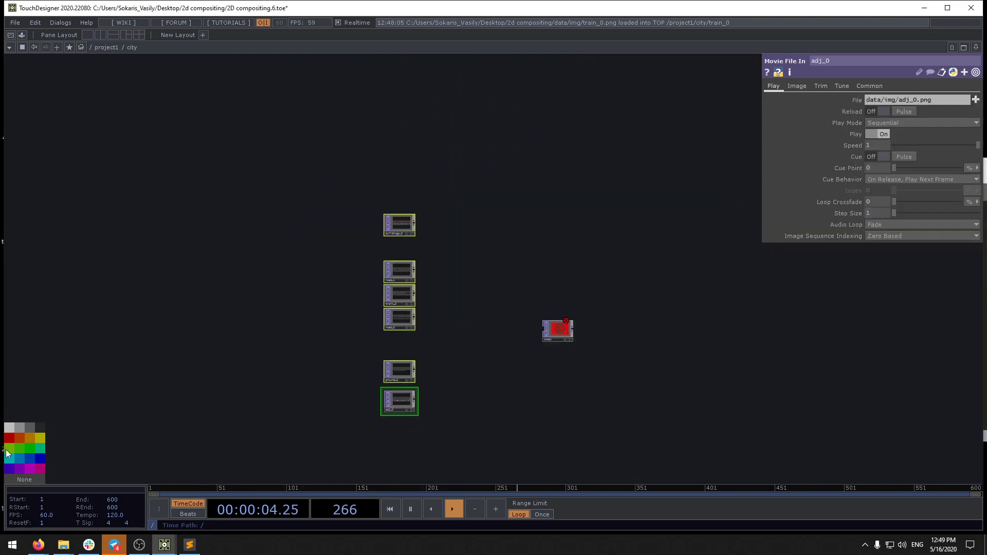
Step: Append a teal-coloured Out TOP to the composite and display its output as the network background
right_click(571, 329)
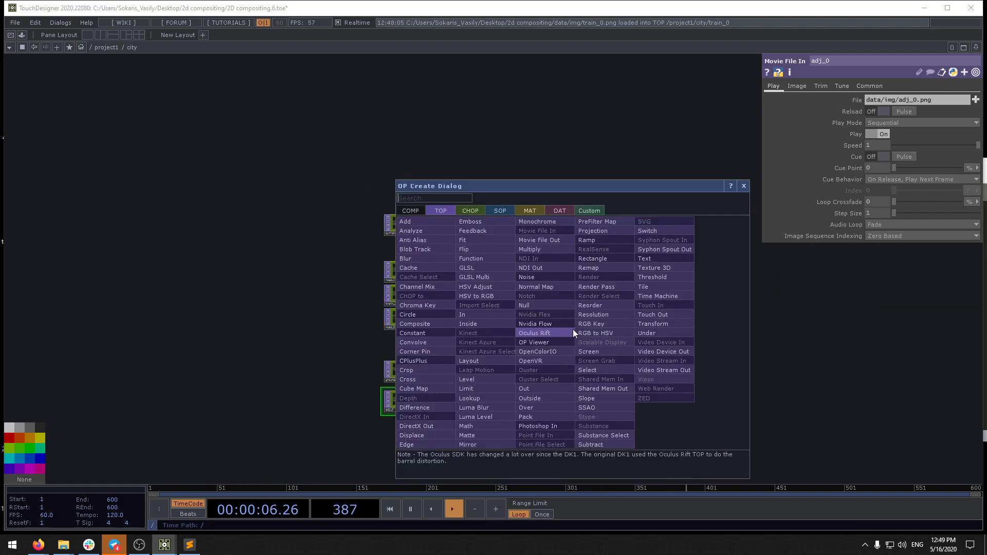
type("ou")
left_click(535, 389)
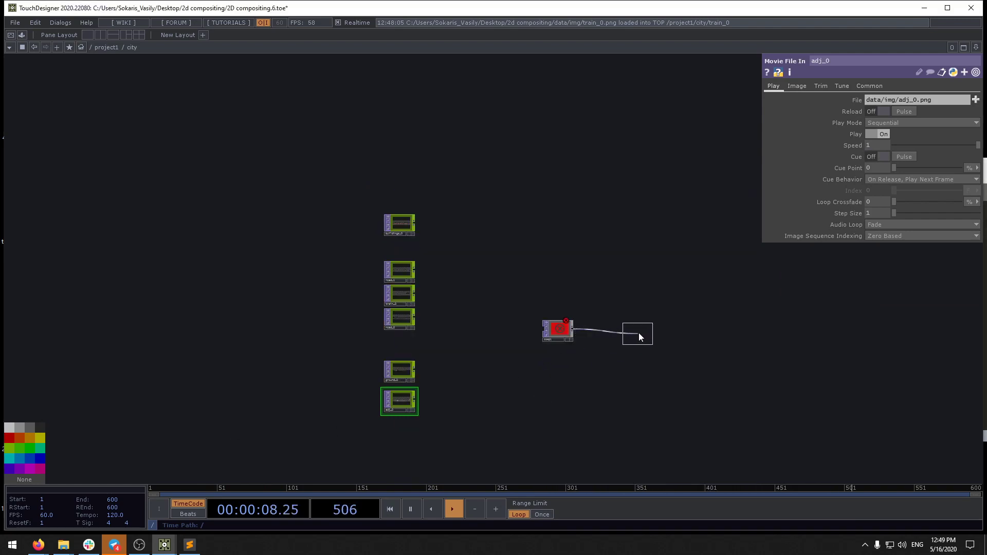
left_click(639, 331)
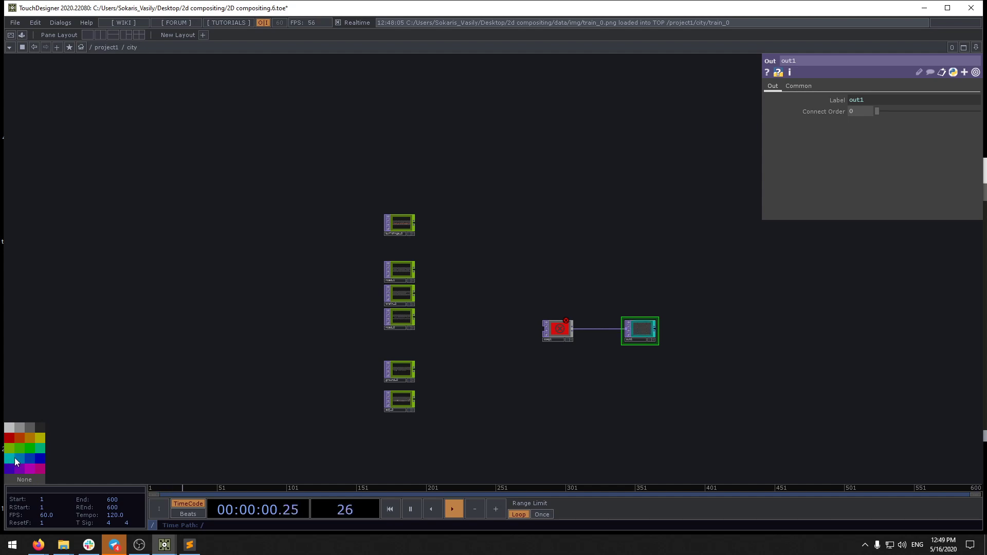
left_click_drag(555, 331, 585, 331)
left_click(650, 339)
Step: Connect adj_0 as the composite's first input and set the composite operation to Over
scroll(527, 375, "up", 3)
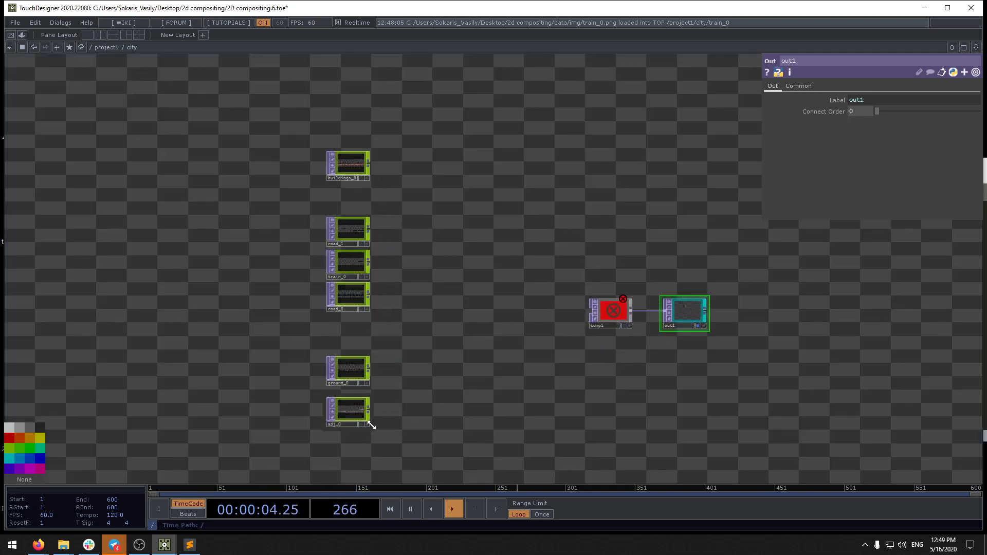
left_click_drag(368, 410, 591, 315)
left_click(604, 314)
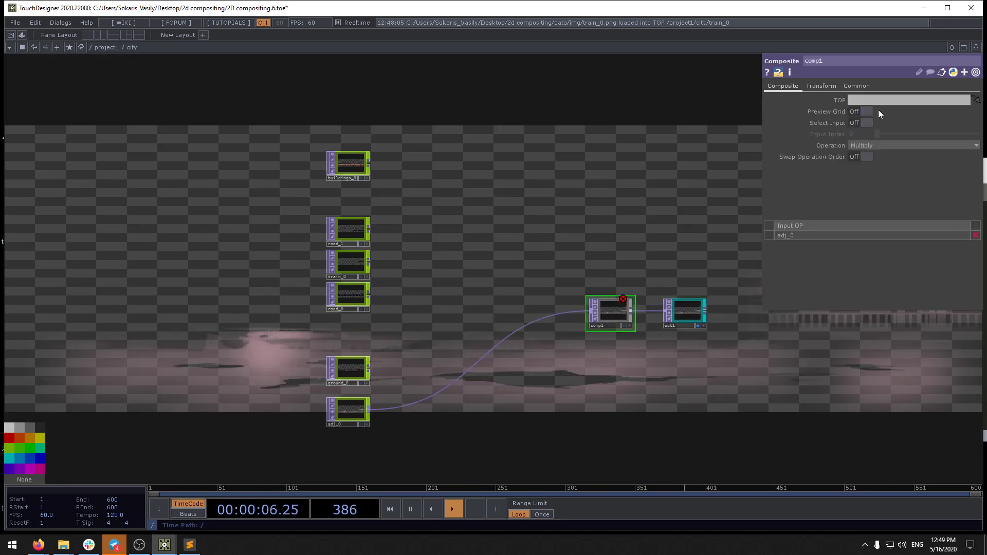
left_click(876, 144)
left_click(922, 226)
Step: Connect ground_0, road_0, train_0, road_1 and buildings_0 to the composite in that order
left_click_drag(369, 366, 579, 310)
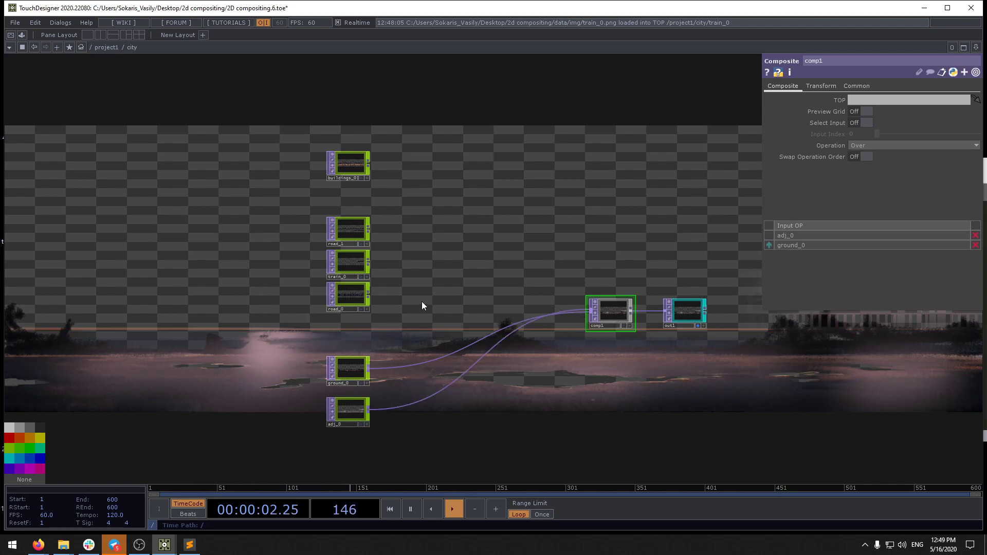
left_click_drag(370, 294, 577, 310)
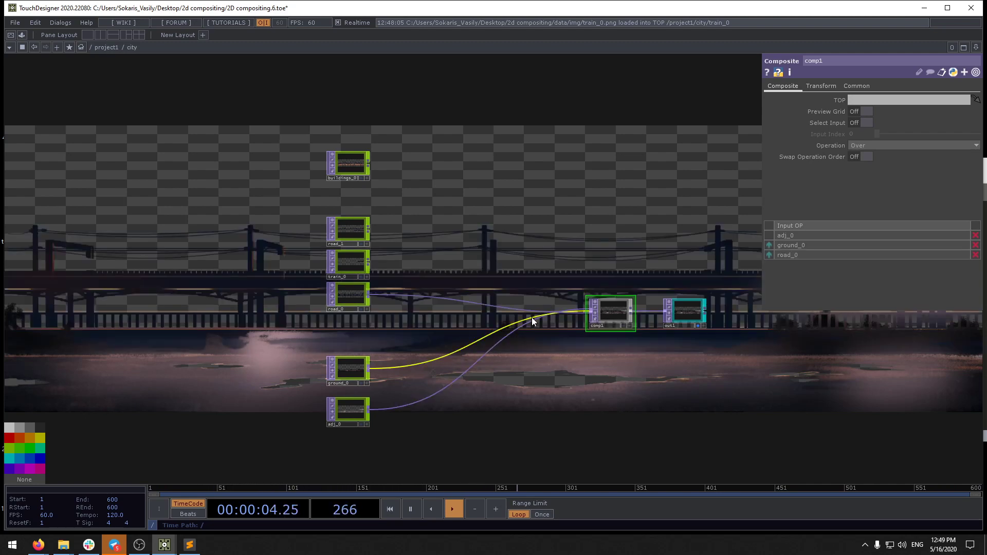
left_click_drag(369, 264, 577, 310)
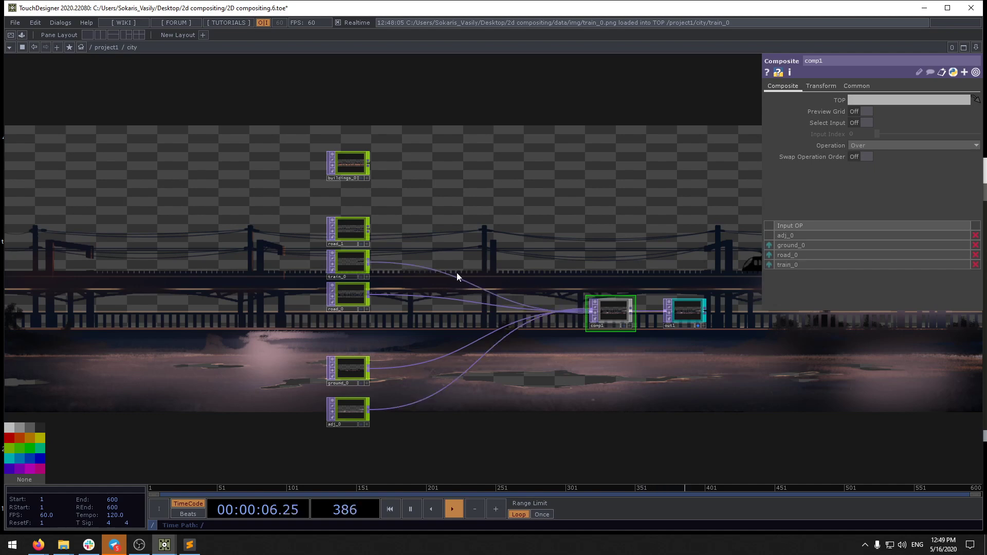
left_click_drag(371, 233, 576, 310)
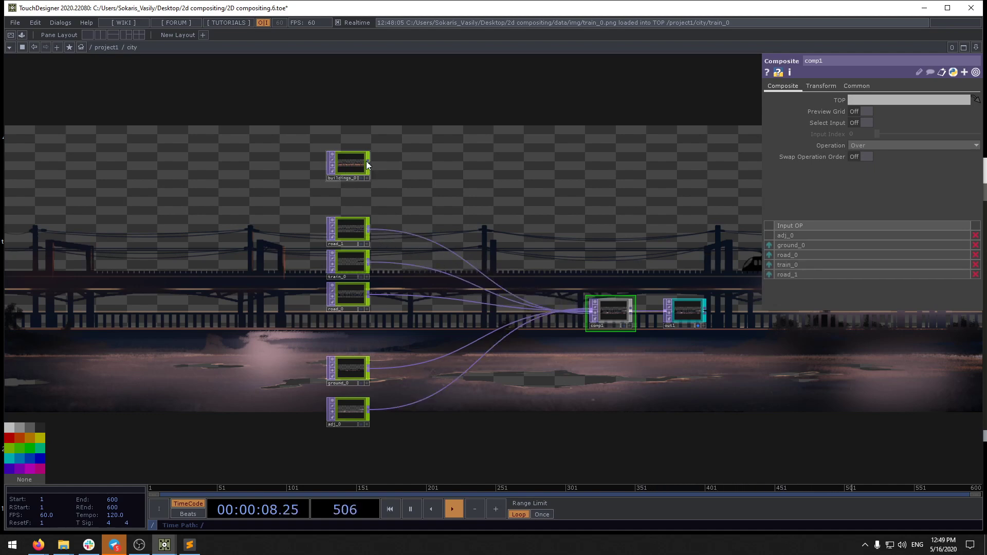
left_click_drag(368, 163, 578, 306)
scroll(574, 210, "down", 2)
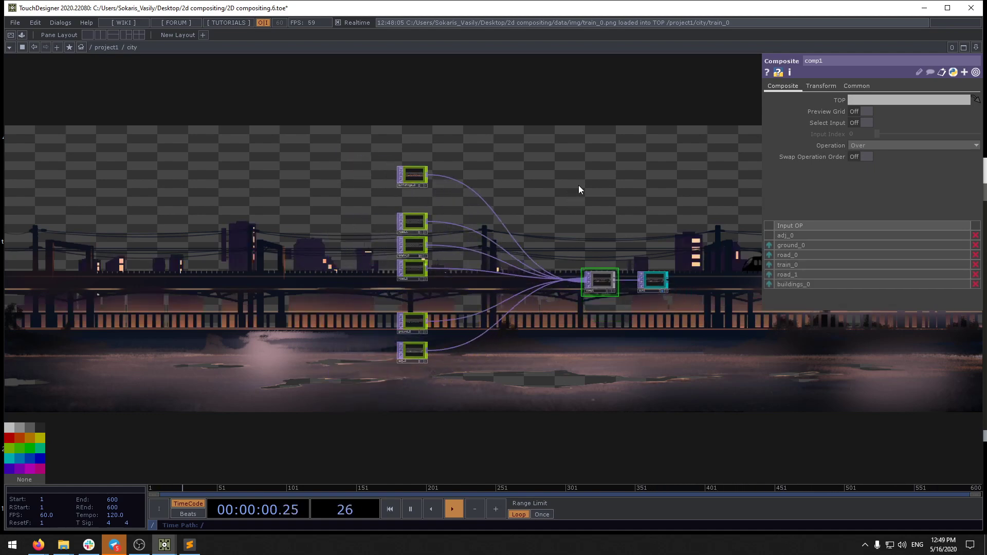
left_click_drag(578, 186, 568, 268)
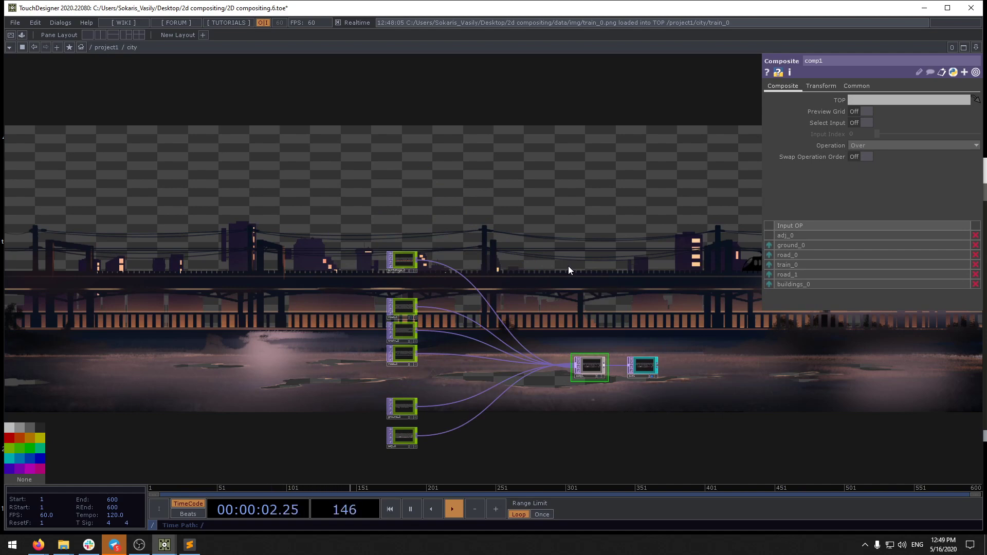